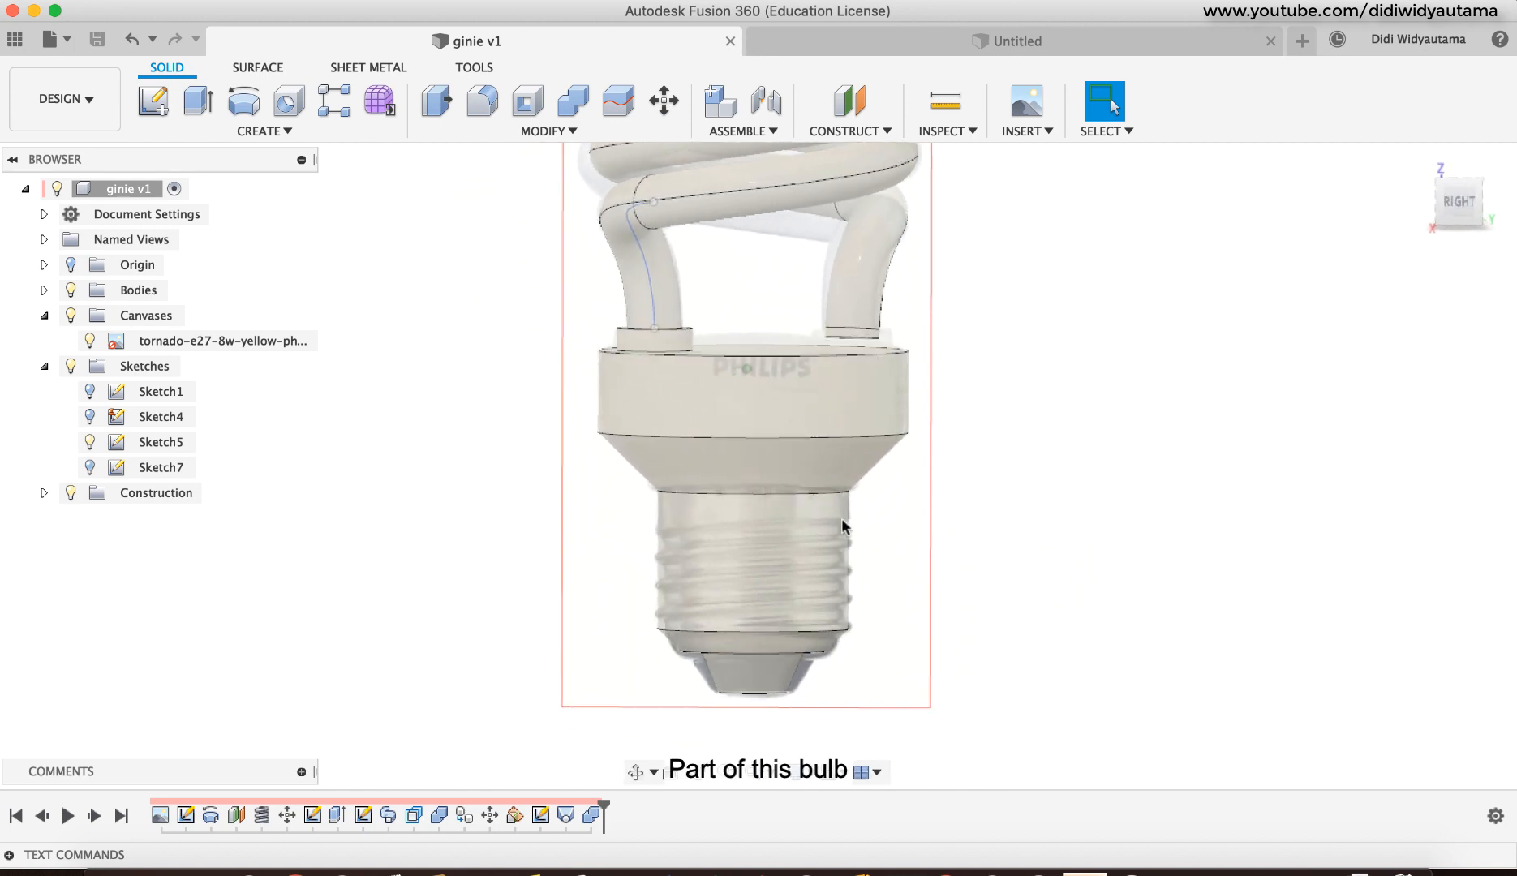
Step: In the untitled design, attach the tornado-e27-8w-yellow-philips bulb image as a canvas on the YZ plane at default scale
{"action": "left_click_drag", "start_coordinate": [1455, 204], "coordinate": [1451, 216]}
{"action": "left_click", "coordinate": [1144, 44]}
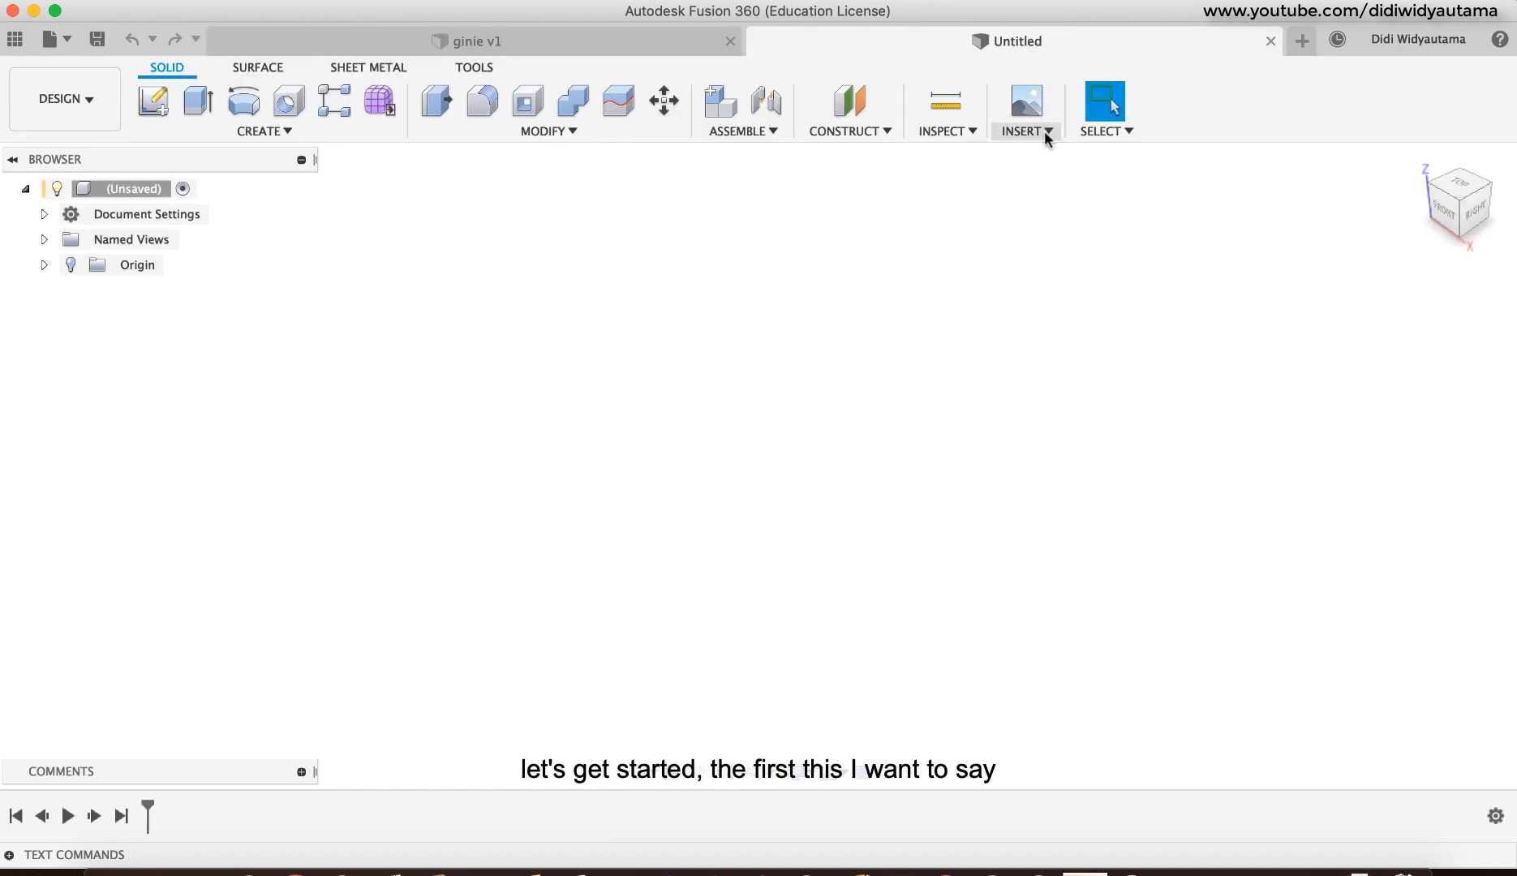
{"action": "left_click", "coordinate": [1044, 131]}
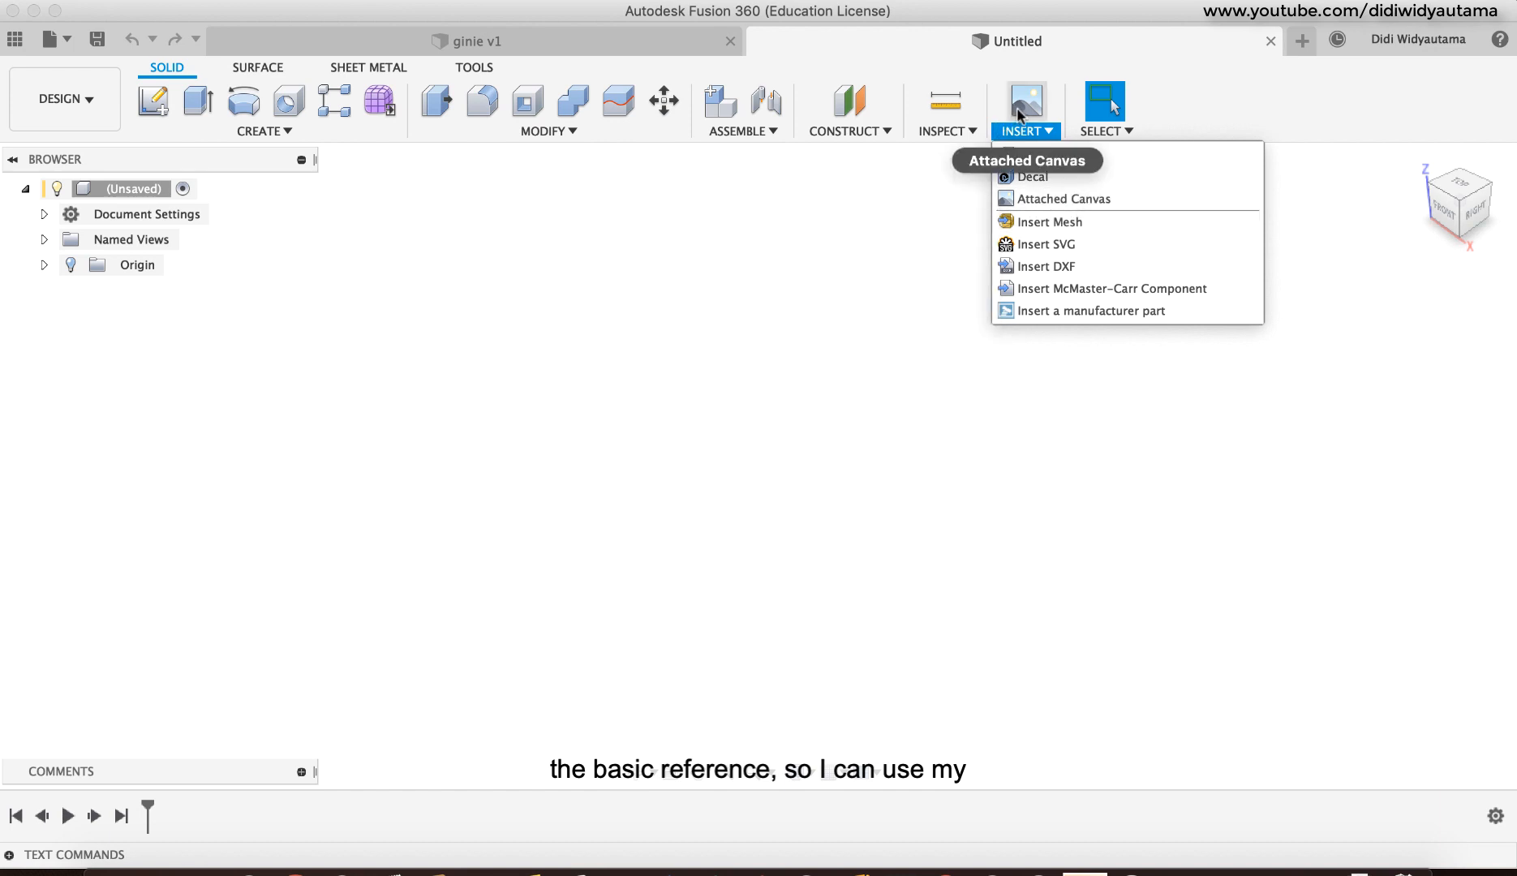
{"action": "left_click", "coordinate": [1060, 198]}
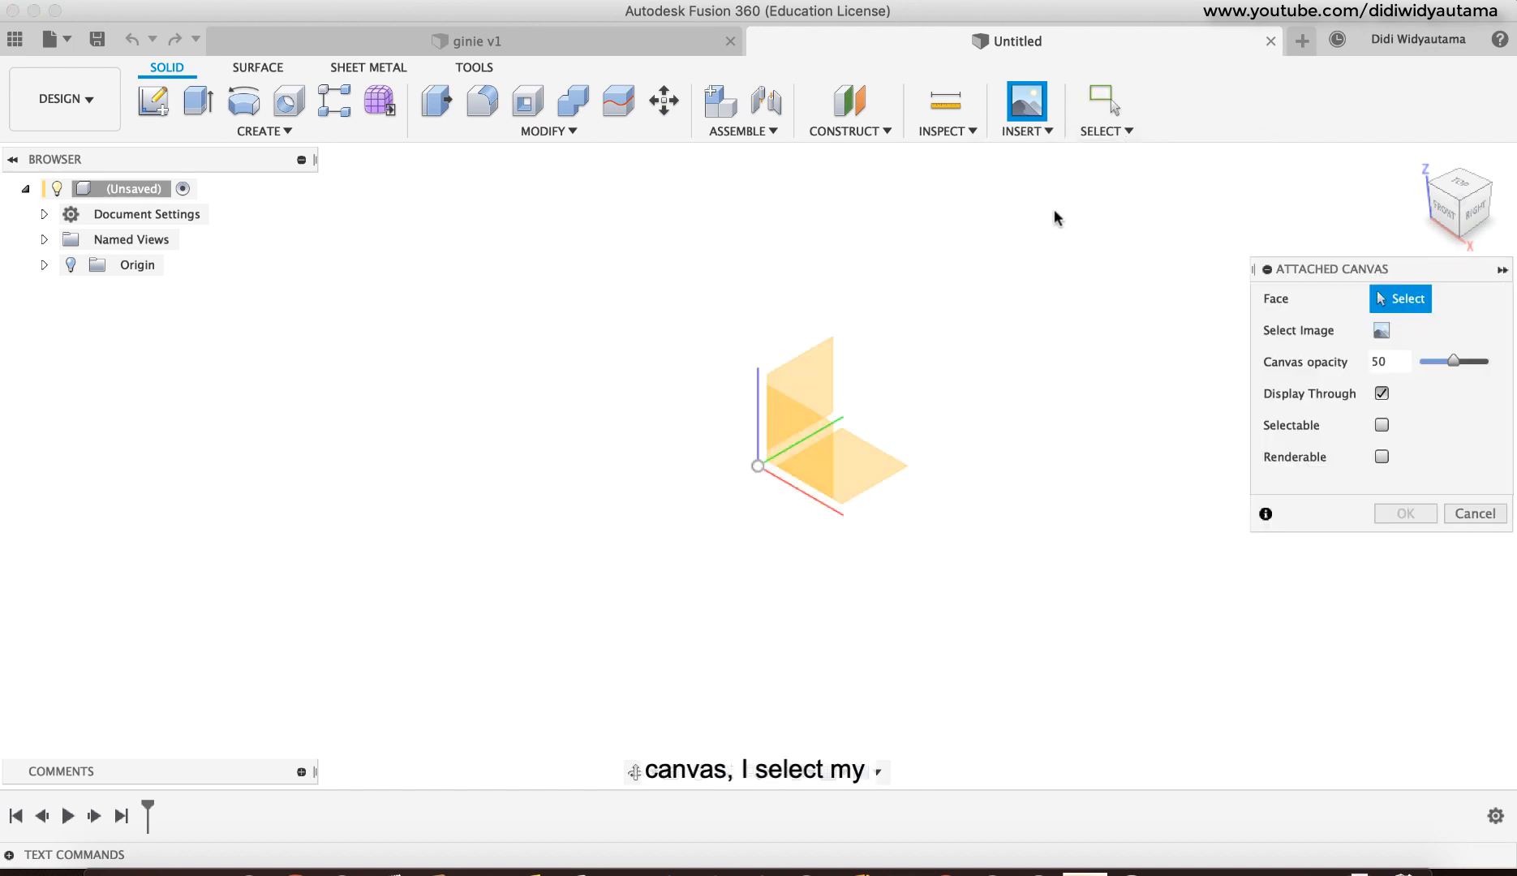
{"action": "left_click", "coordinate": [1382, 333]}
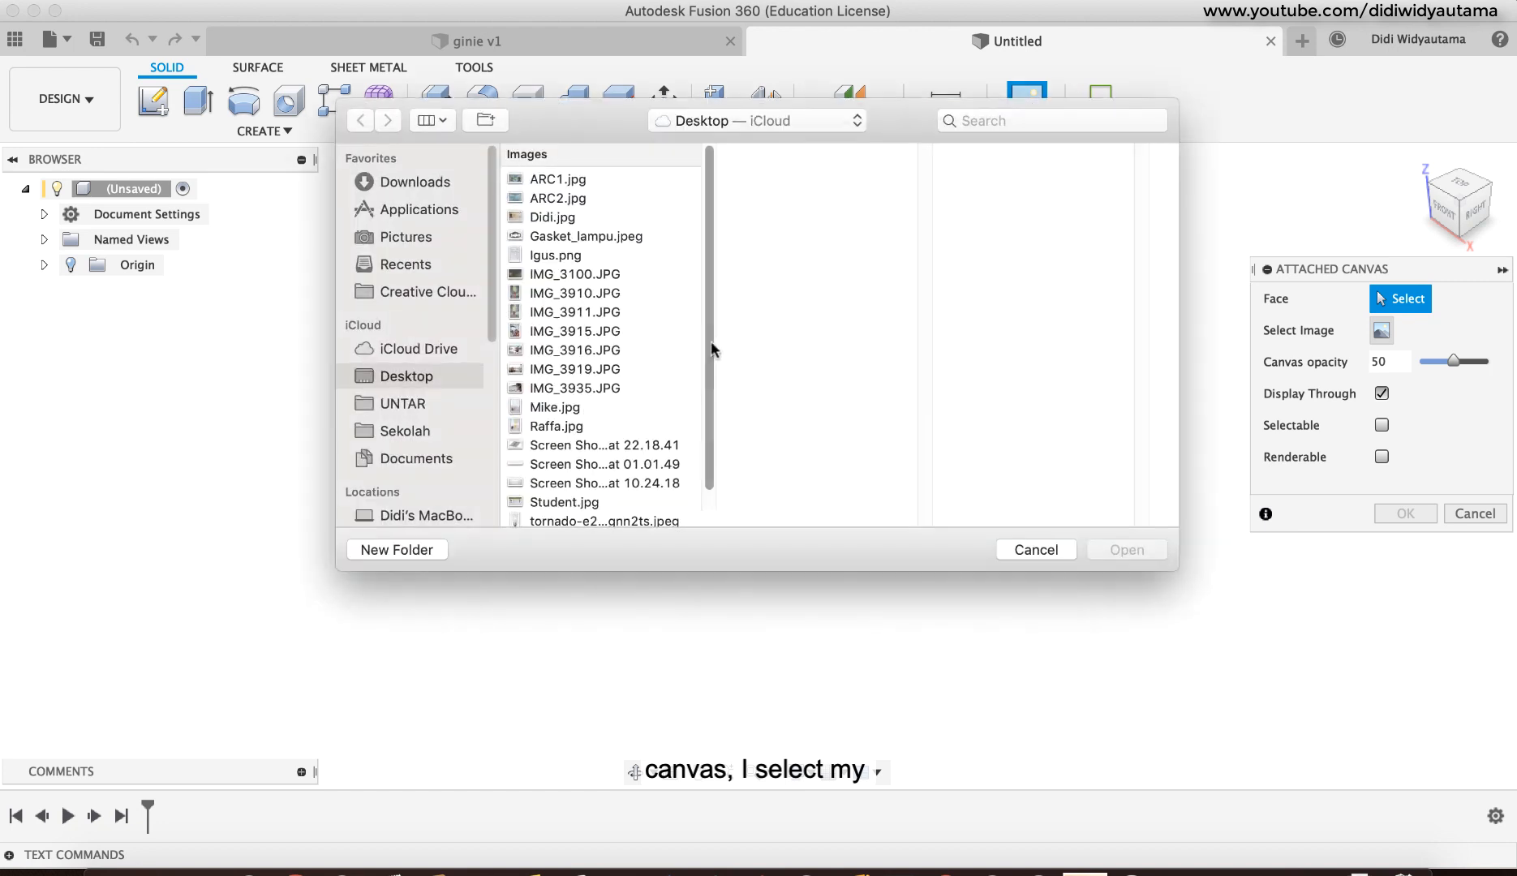
{"action": "left_click", "coordinate": [610, 499]}
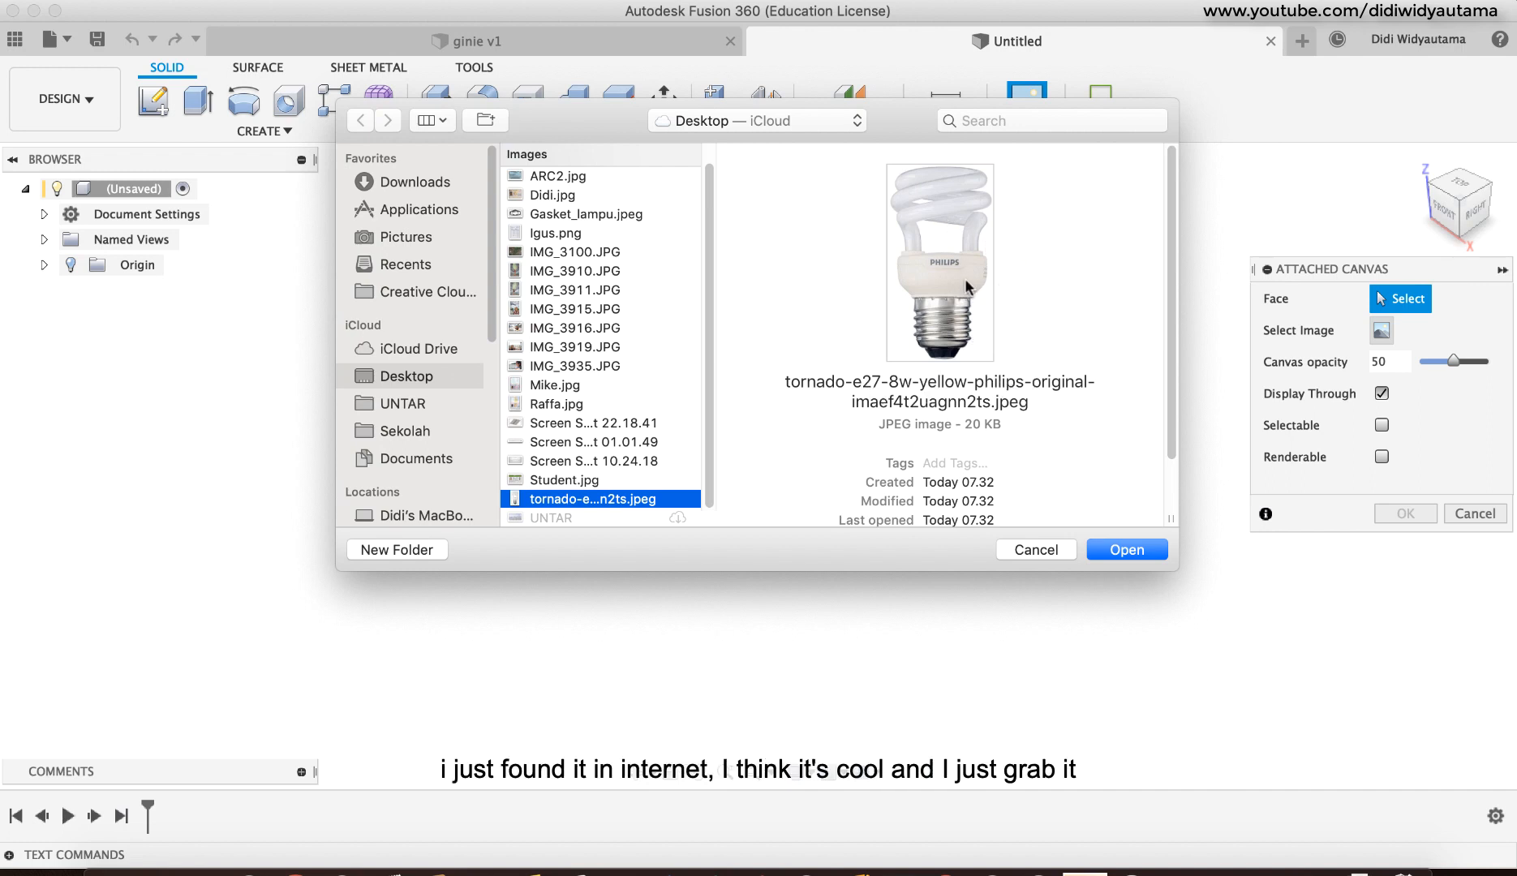
{"action": "left_click", "coordinate": [1127, 550]}
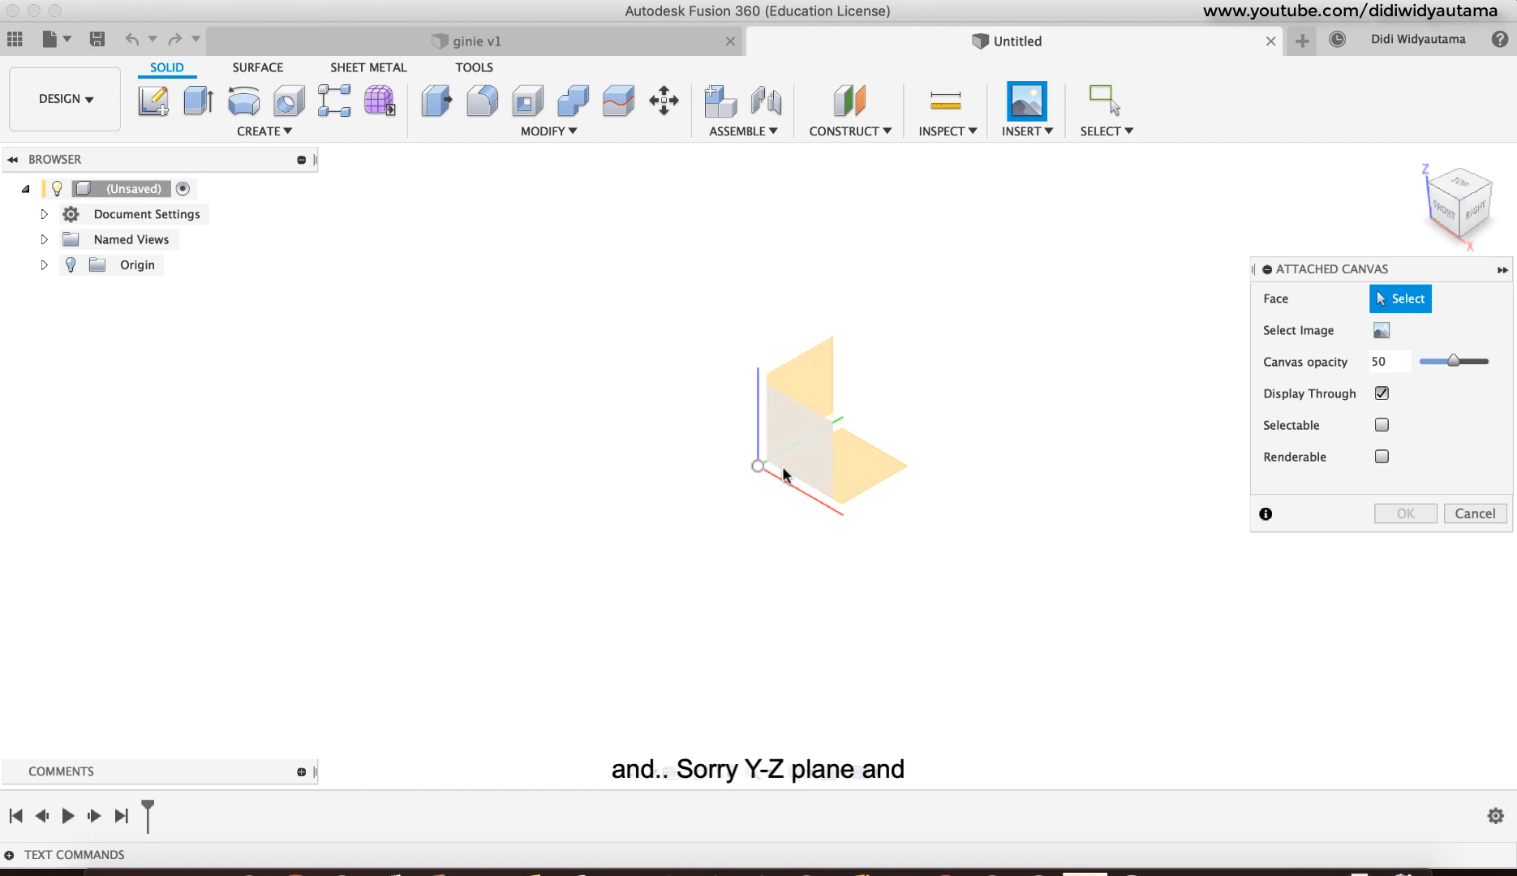
{"action": "left_click", "coordinate": [810, 382]}
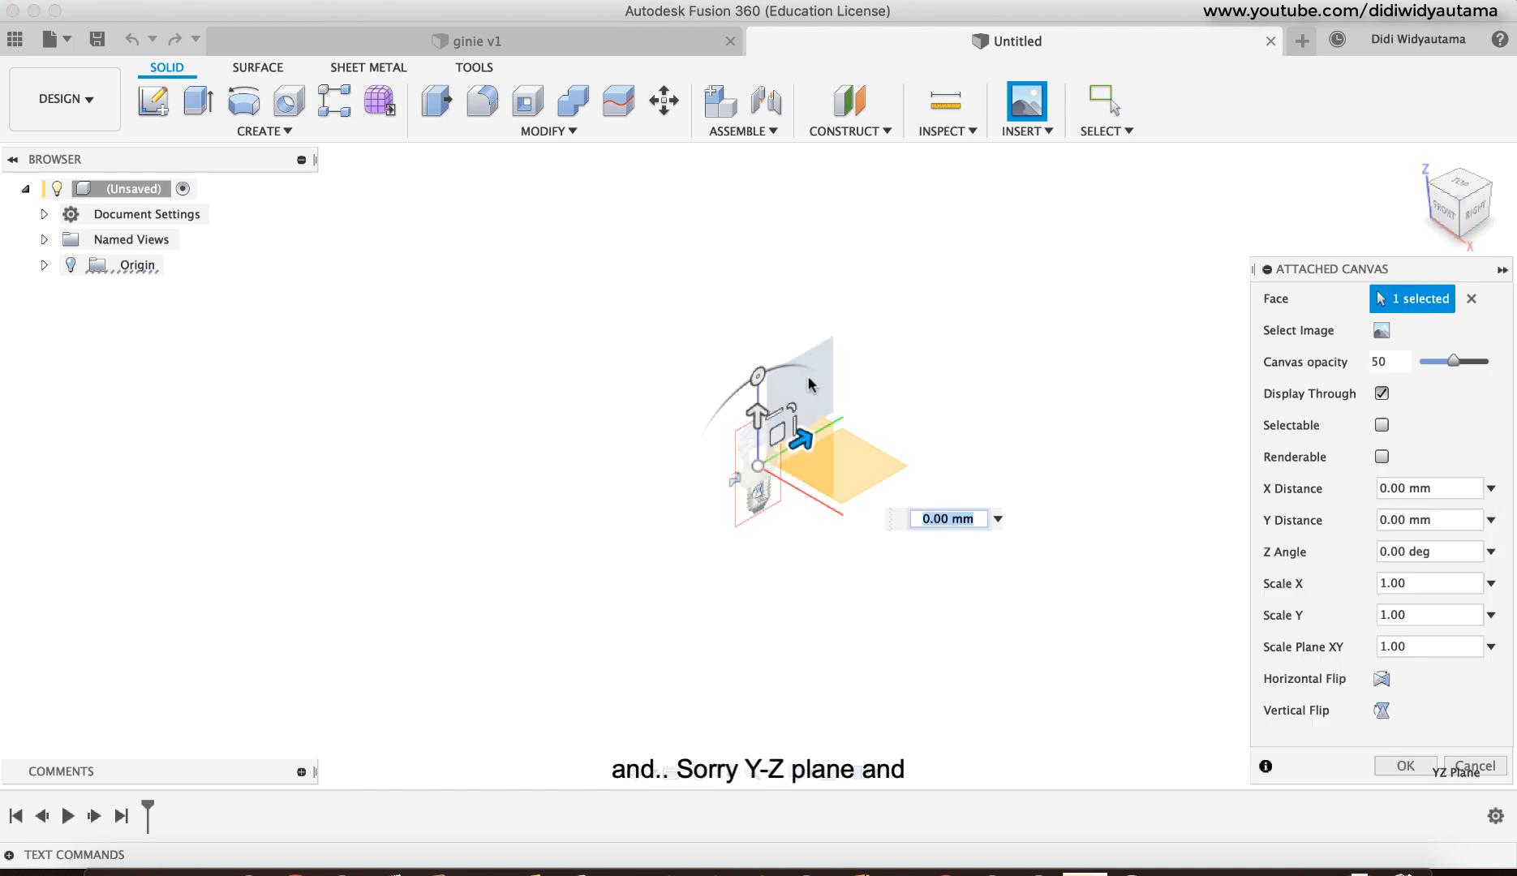
{"action": "left_click", "coordinate": [1475, 215]}
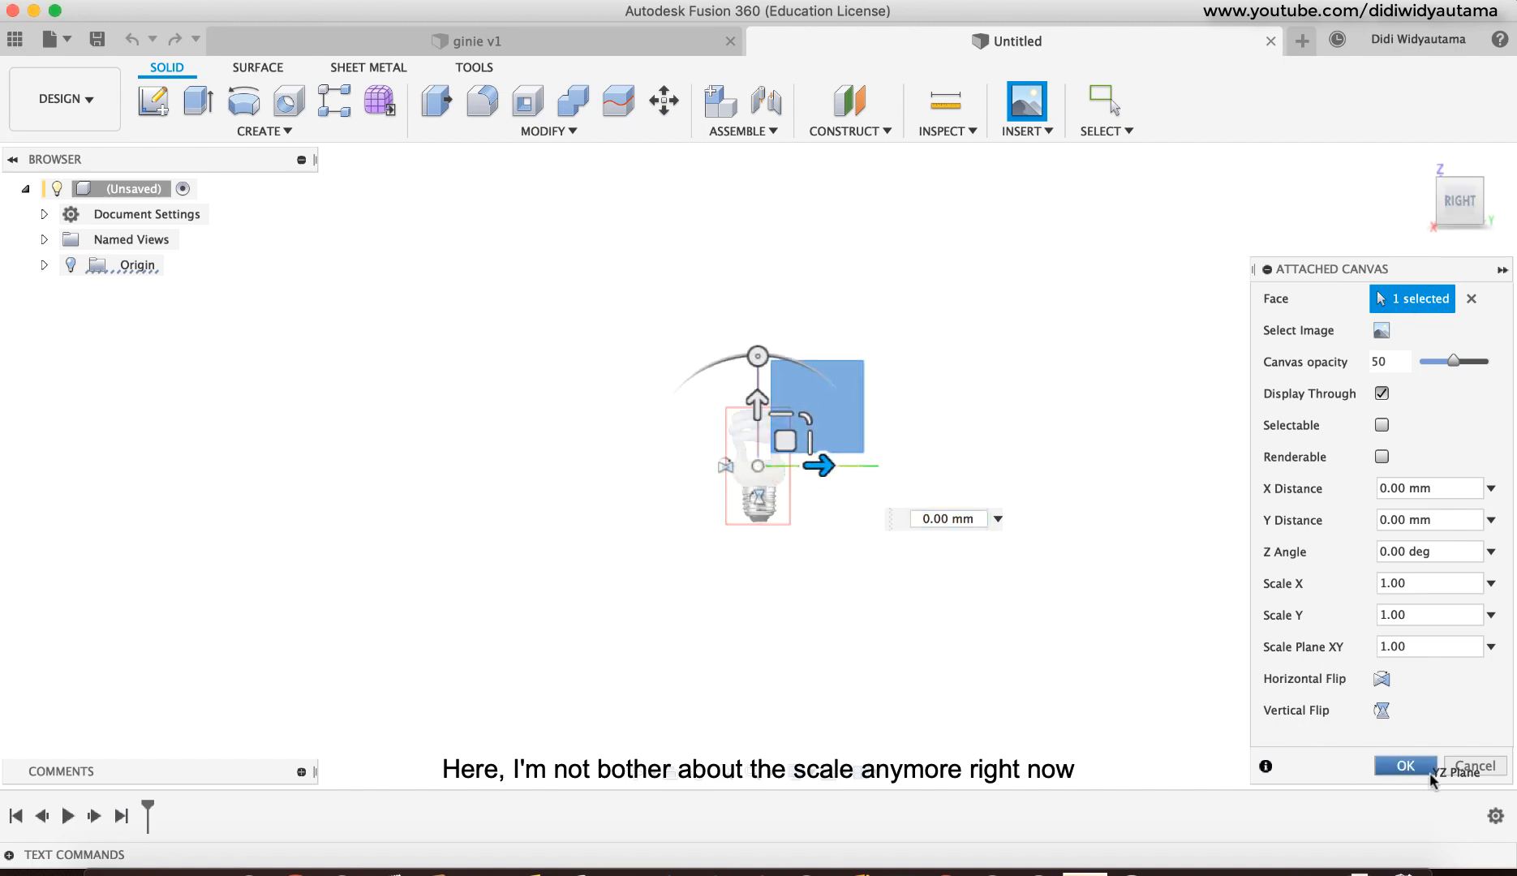
{"action": "left_click", "coordinate": [1406, 767]}
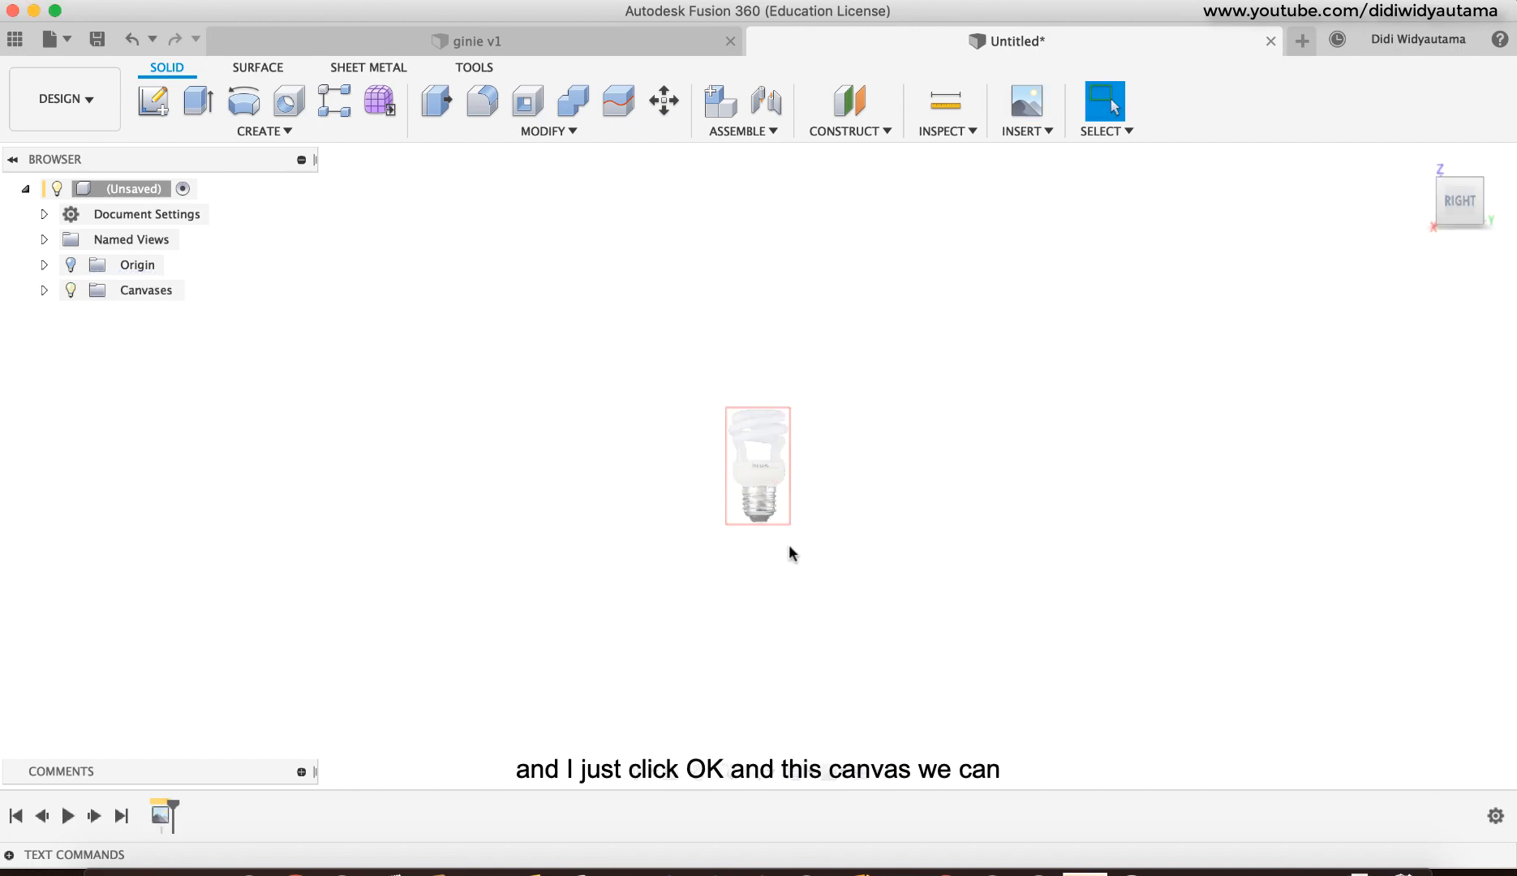
Step: Calibrate the bulb canvas by setting the distance from the bulb's bottom tip to the top of its spiral to 60 mm
{"action": "left_click", "coordinate": [44, 291]}
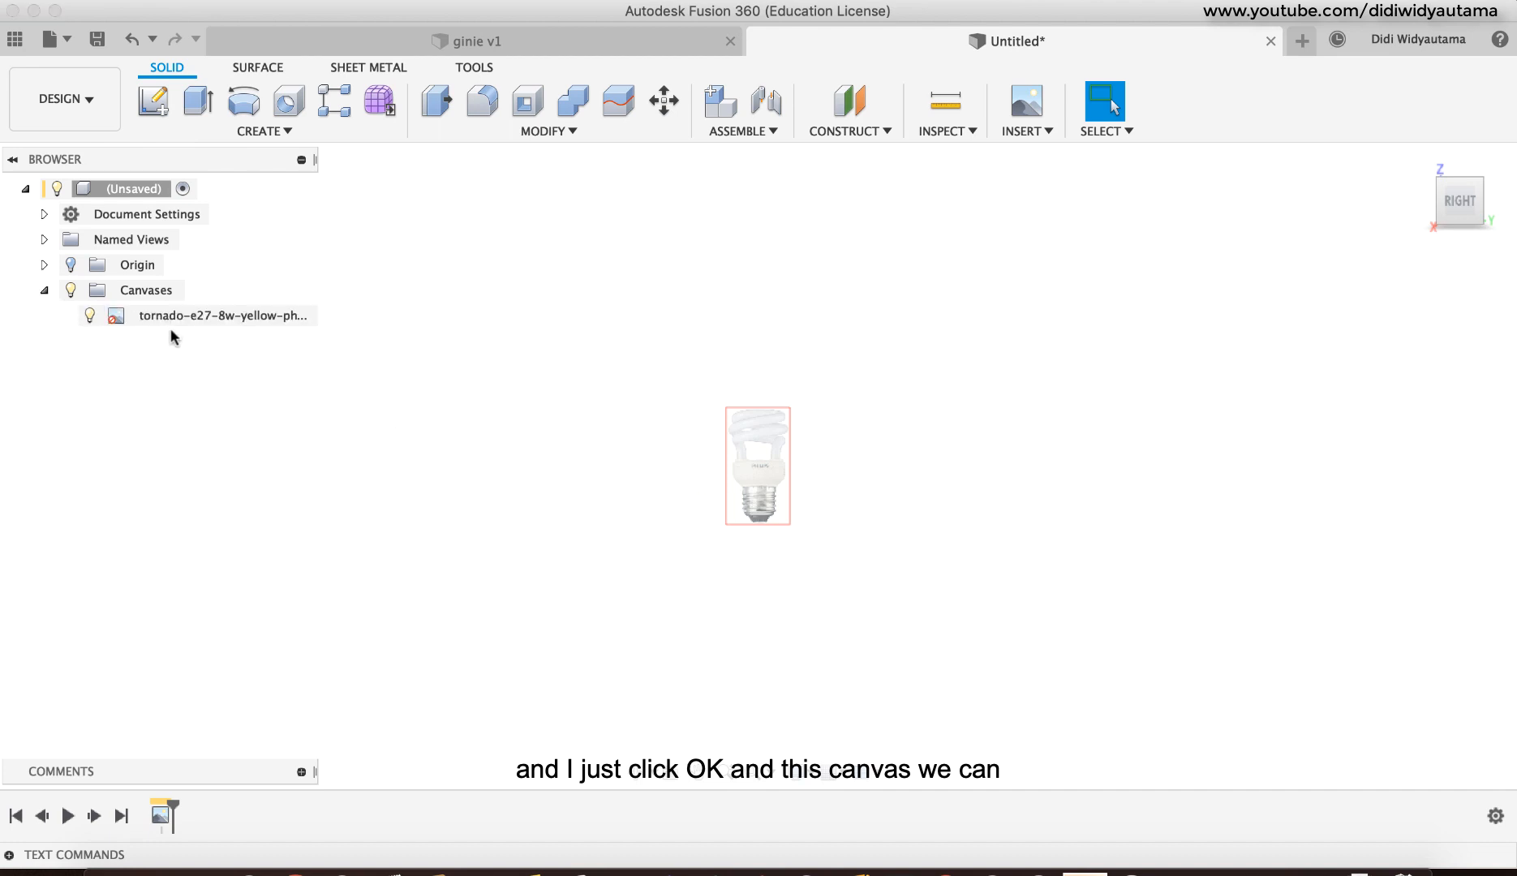
{"action": "right_click", "coordinate": [180, 316]}
{"action": "left_click", "coordinate": [233, 392]}
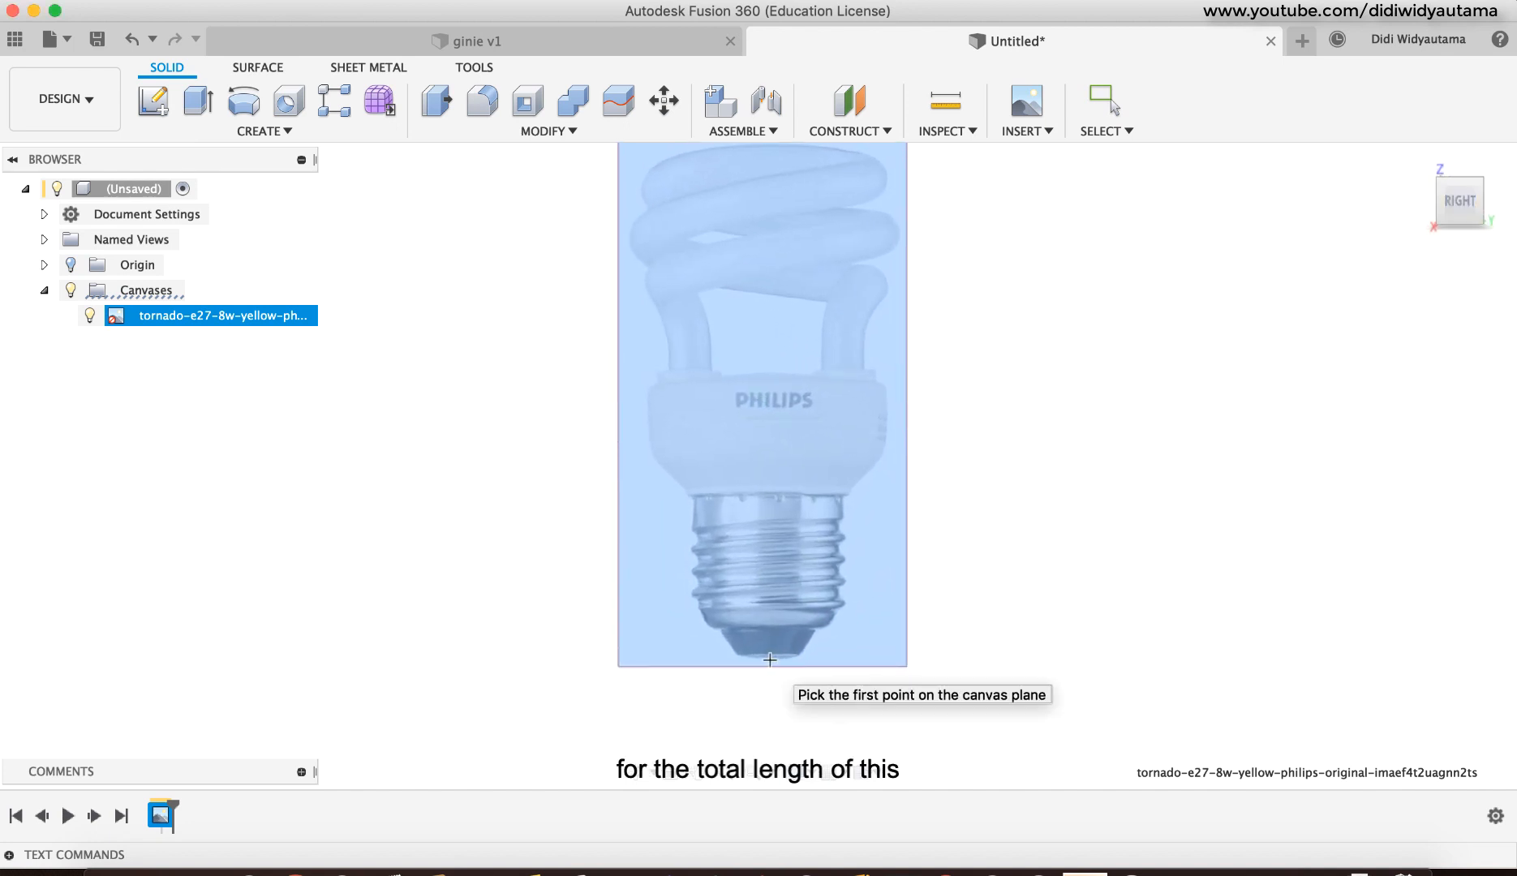
{"action": "left_click", "coordinate": [770, 660]}
{"action": "middle_click_drag", "start_coordinate": [954, 454], "coordinate": [943, 548]}
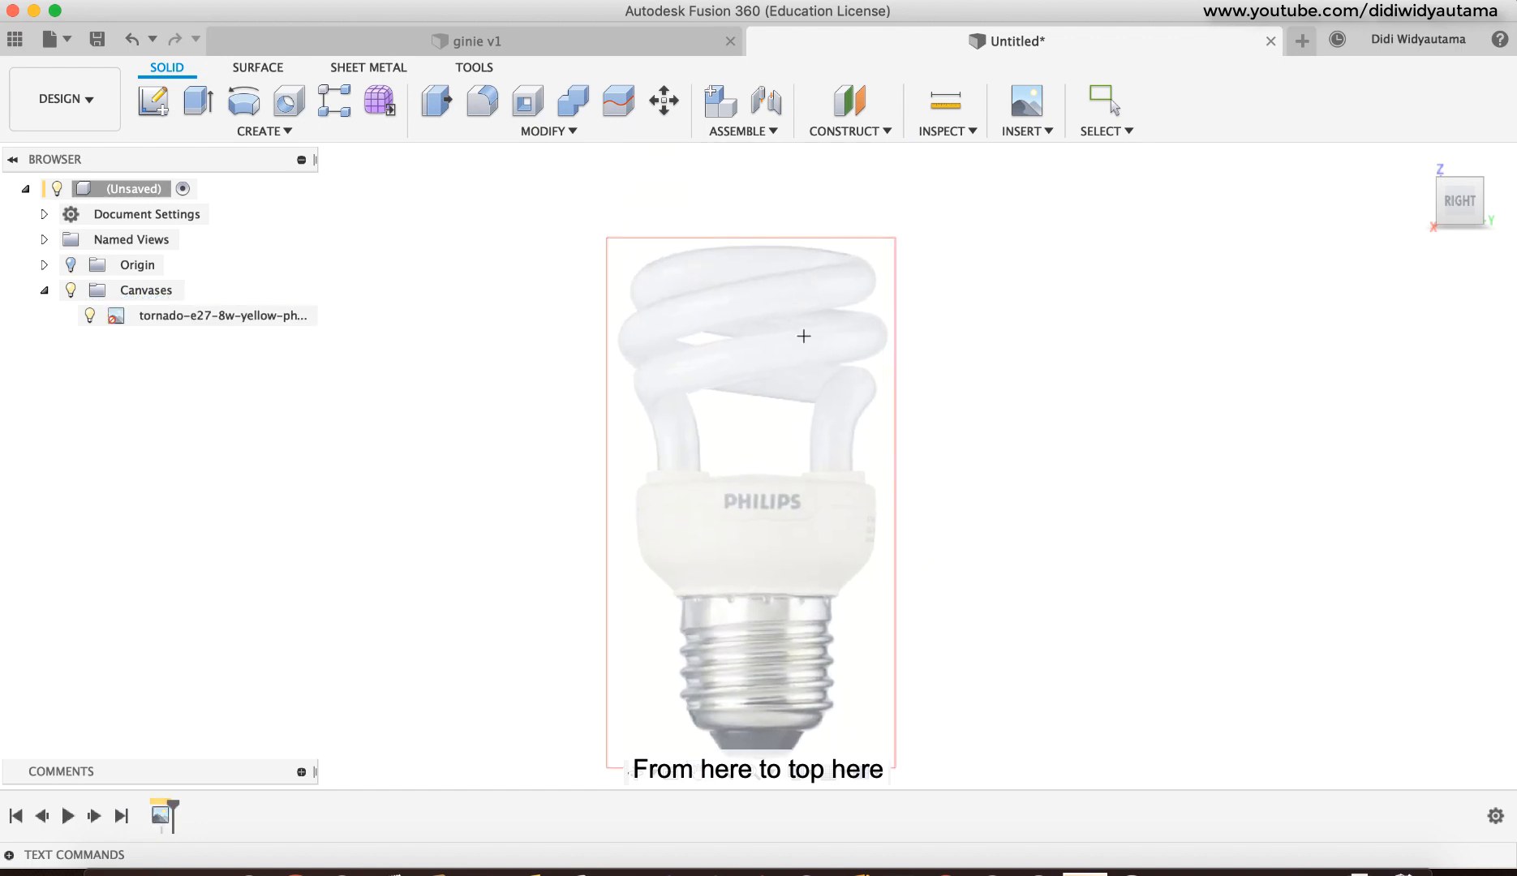
{"action": "left_click", "coordinate": [754, 246]}
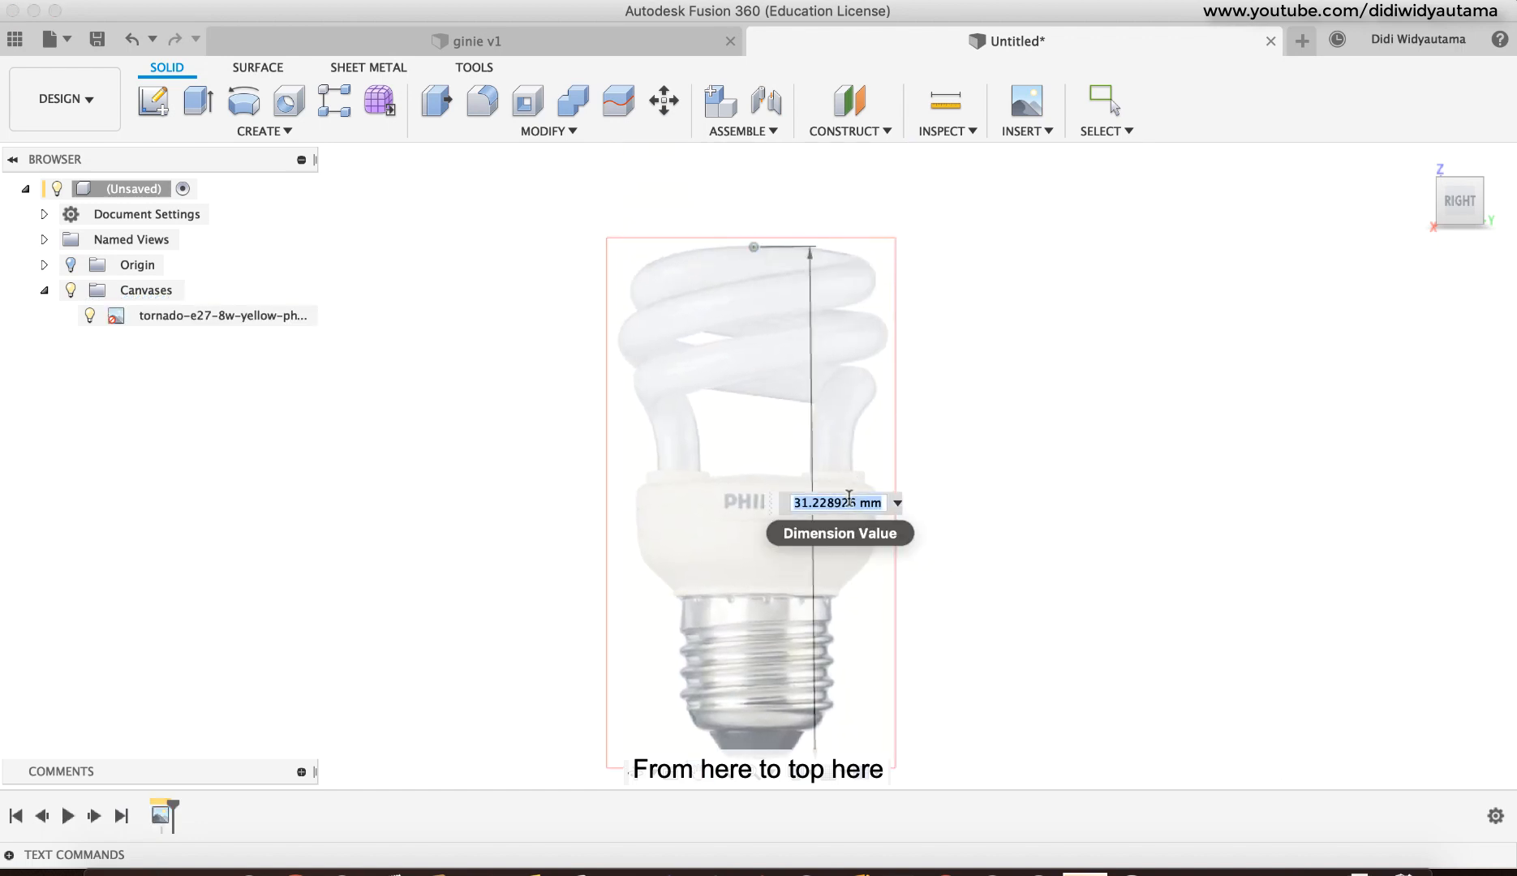
{"action": "type", "text": "60"}
{"action": "key", "text": "Return"}
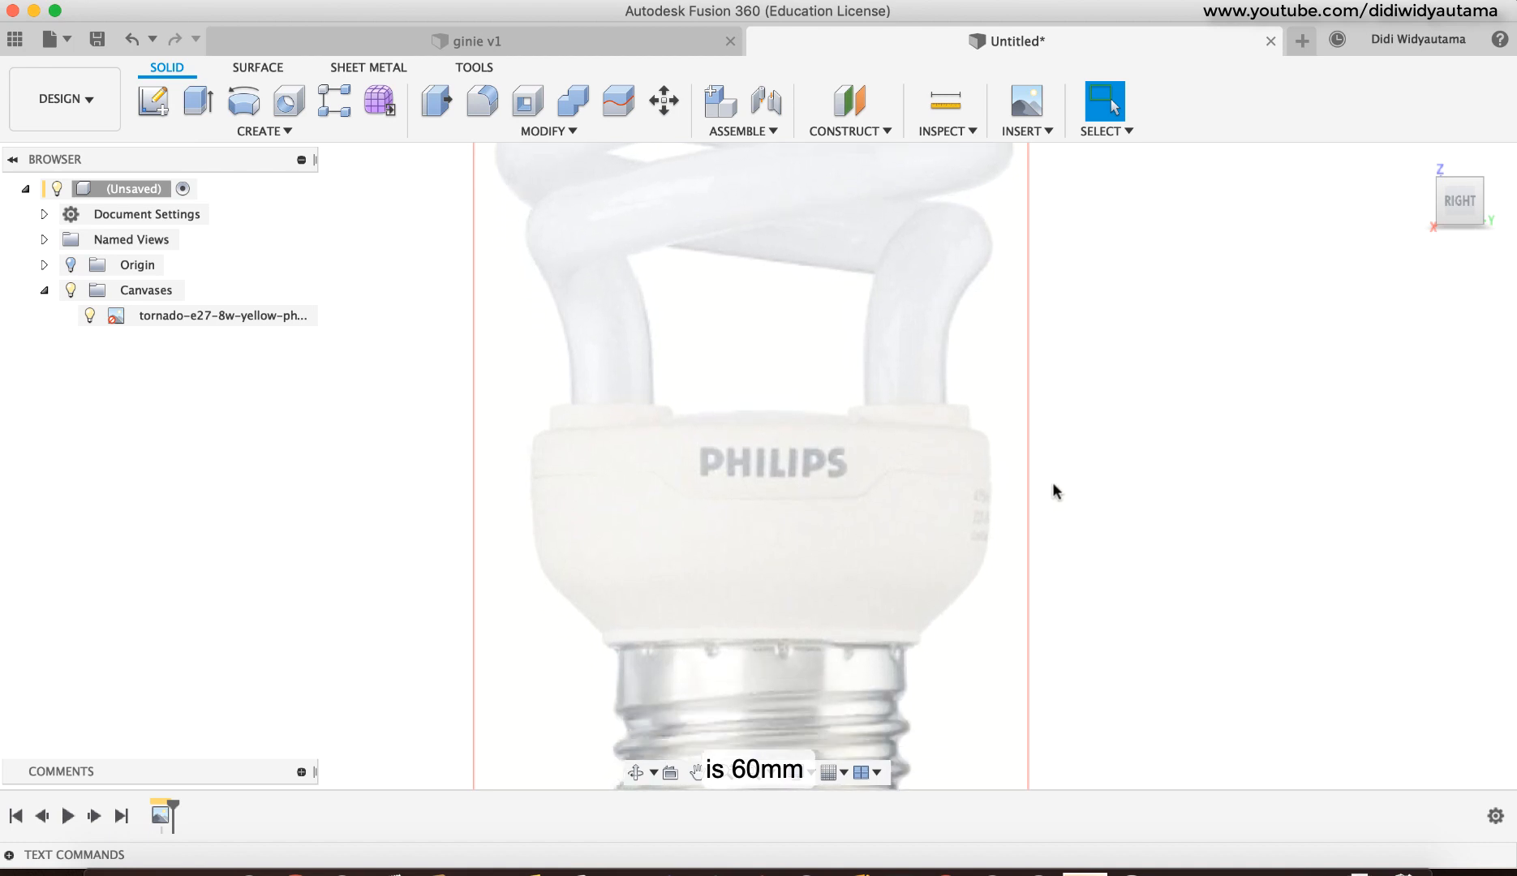
Step: Create a sketch on the YZ plane and draw a horizontal line about 14.4 mm long from the origin to the housing's right edge
{"action": "middle_click_drag", "start_coordinate": [750, 487], "coordinate": [1164, 408], "text": "shift"}
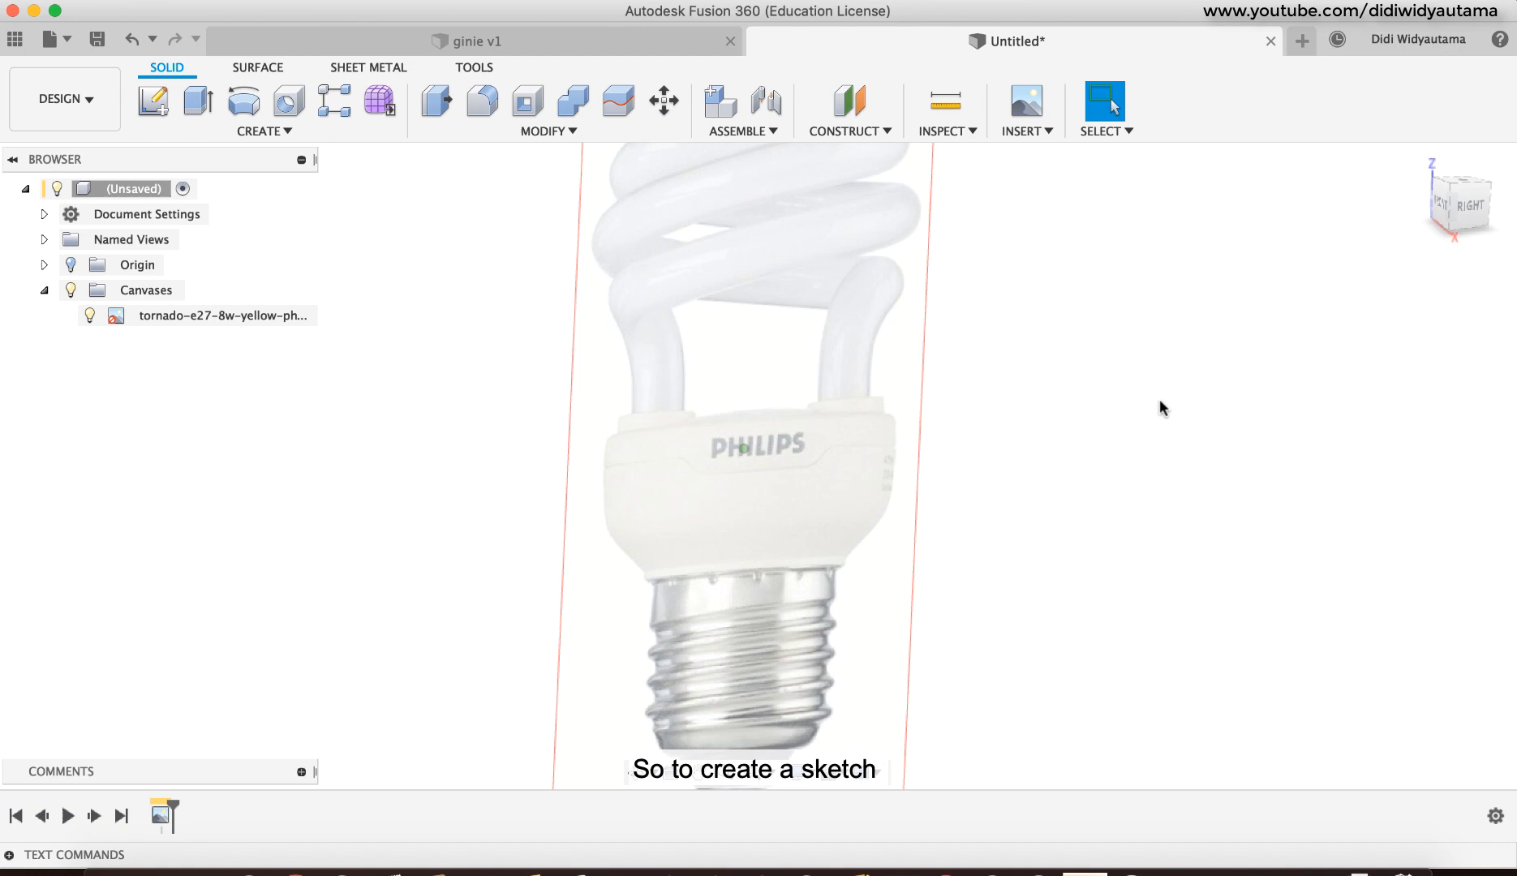
{"action": "left_click", "coordinate": [1471, 206]}
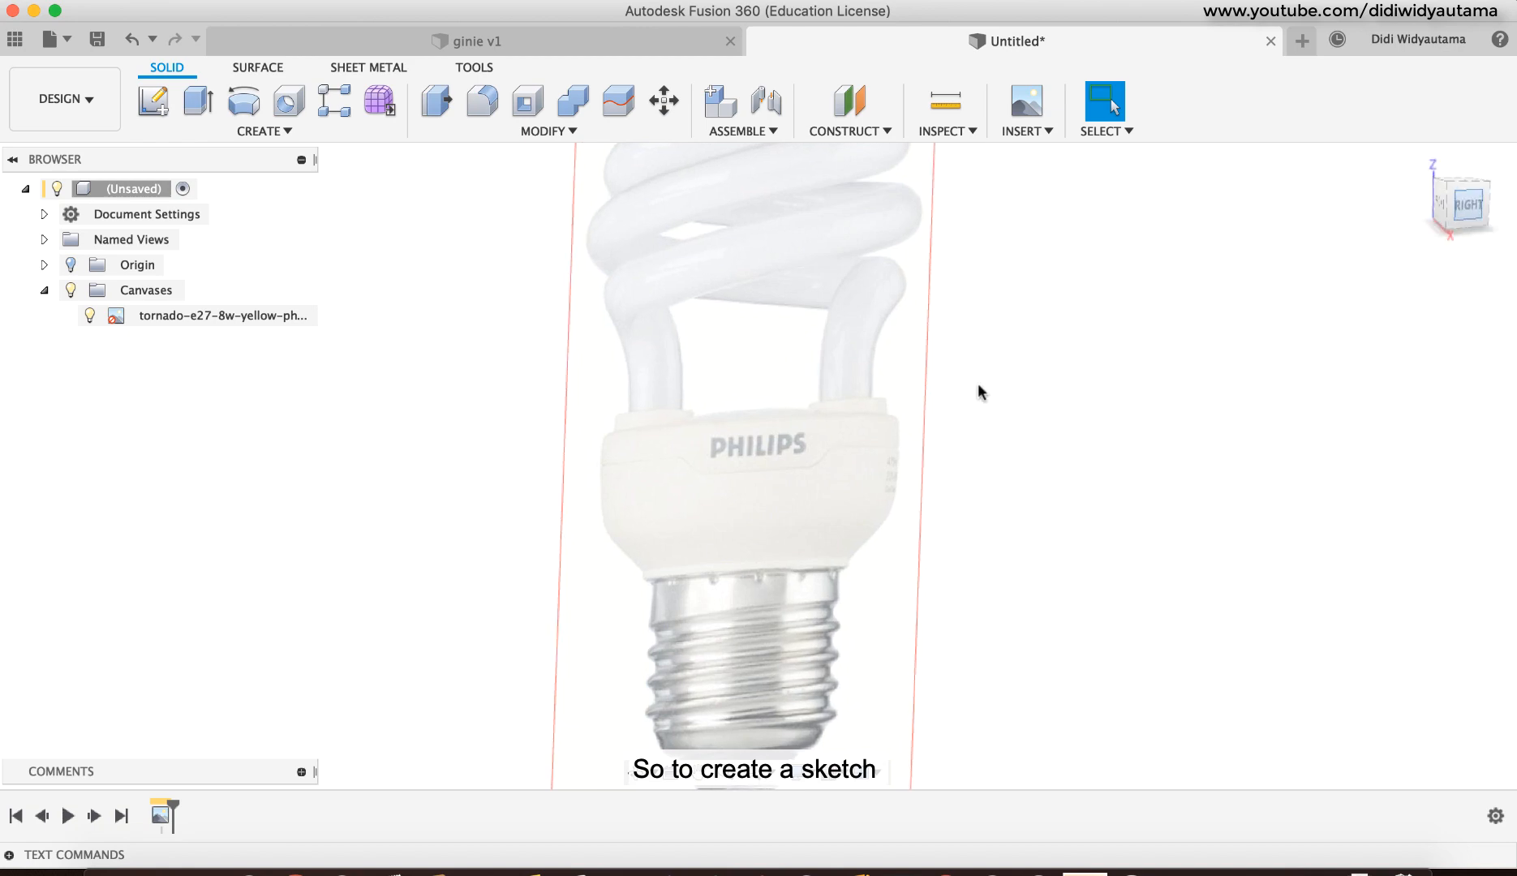
{"action": "left_click", "coordinate": [153, 101]}
{"action": "left_click", "coordinate": [820, 397]}
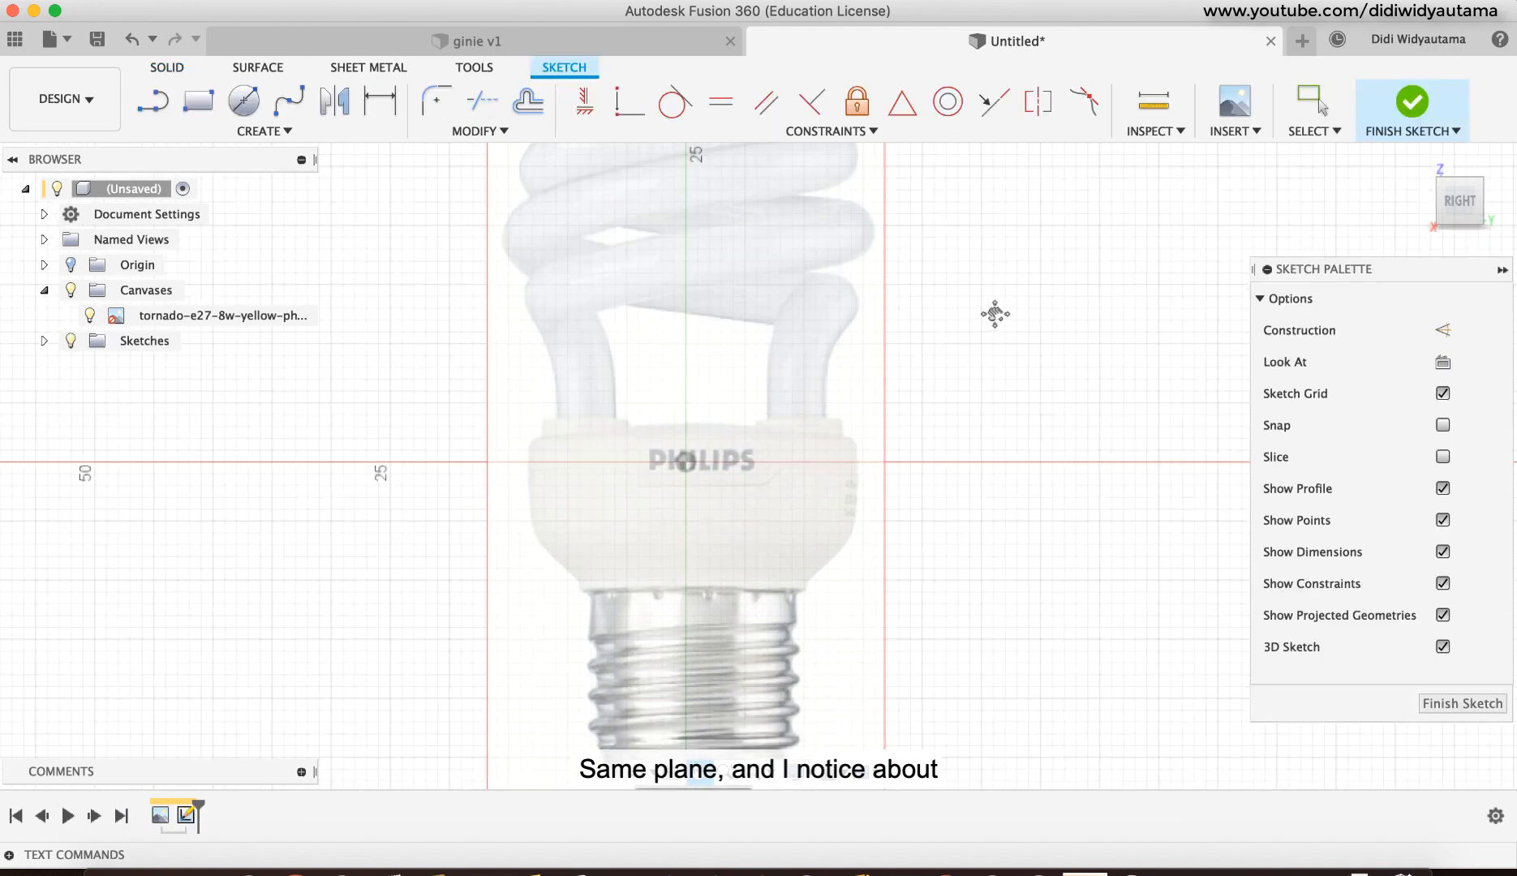
{"action": "left_click", "coordinate": [149, 107]}
{"action": "scroll", "coordinate": [685, 507], "scroll_direction": "up", "scroll_amount": 5}
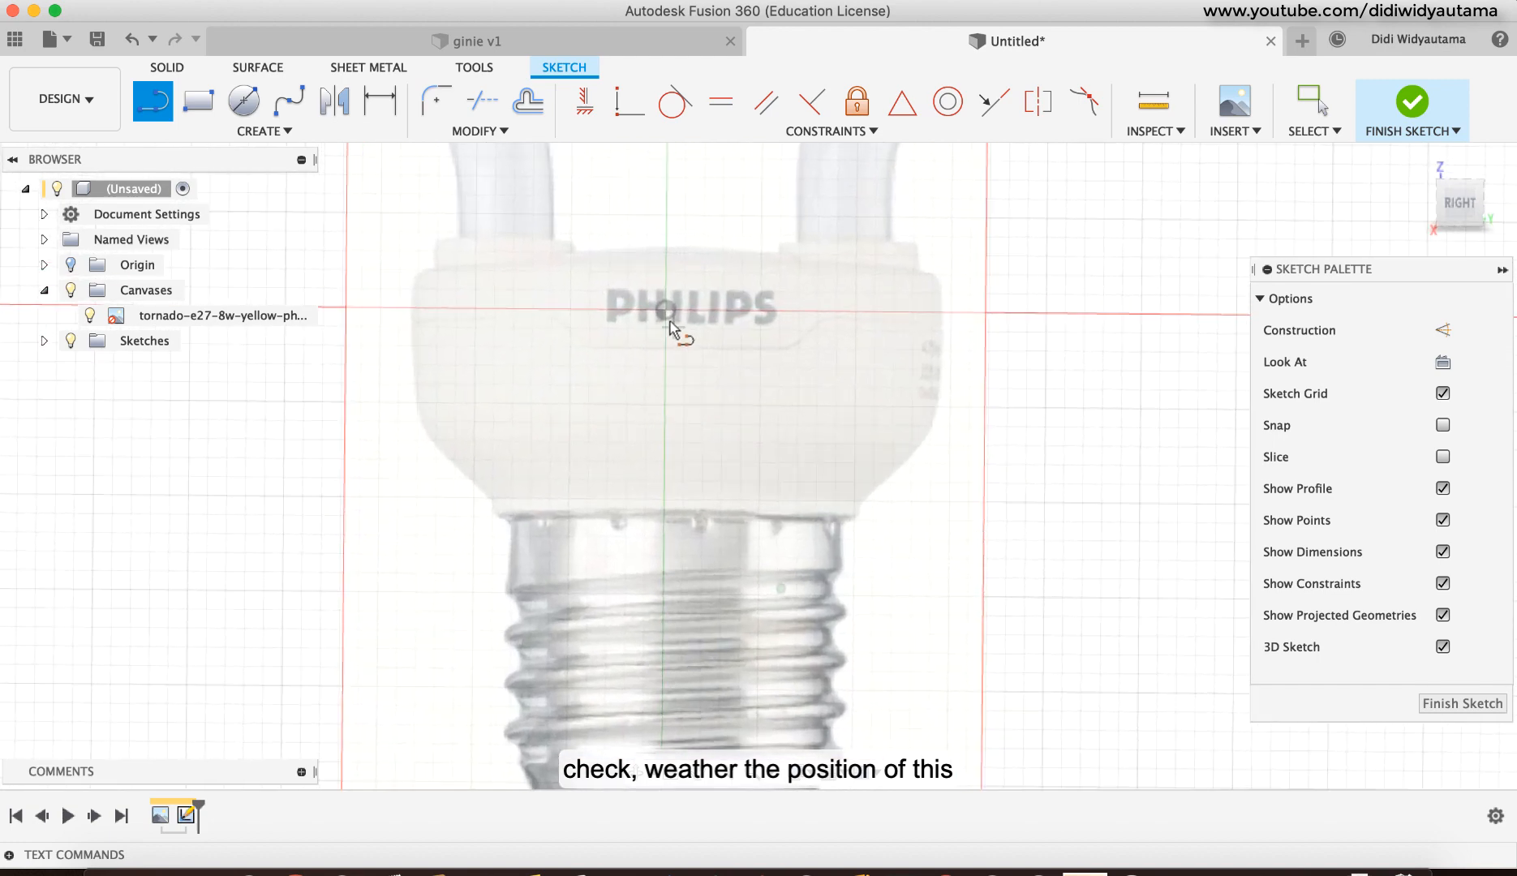
{"action": "left_click", "coordinate": [661, 311]}
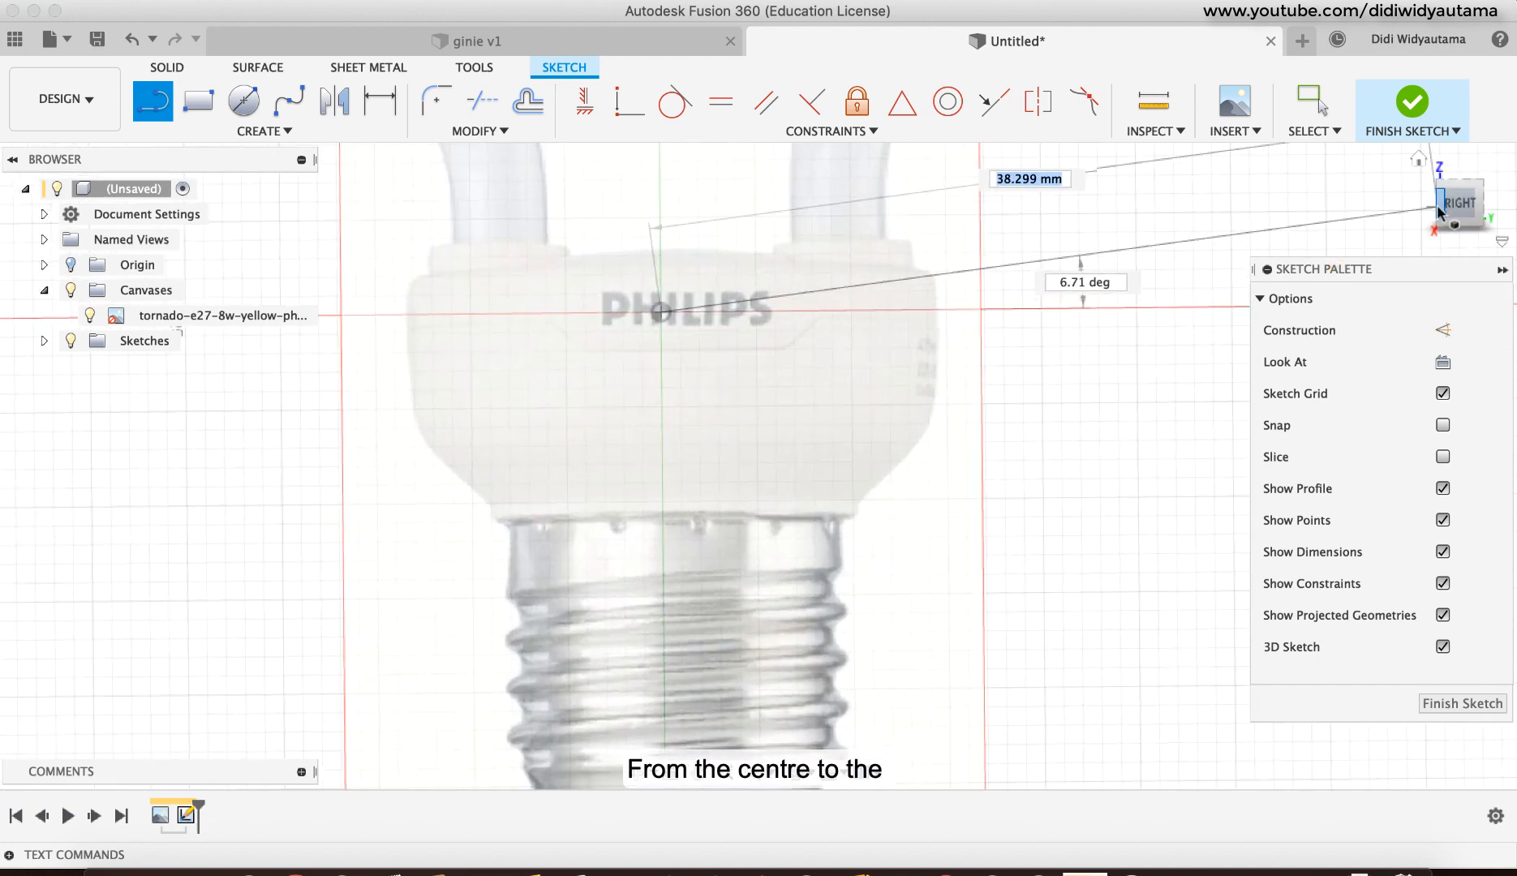
{"action": "left_click", "coordinate": [938, 309]}
{"action": "left_click", "coordinate": [935, 362]}
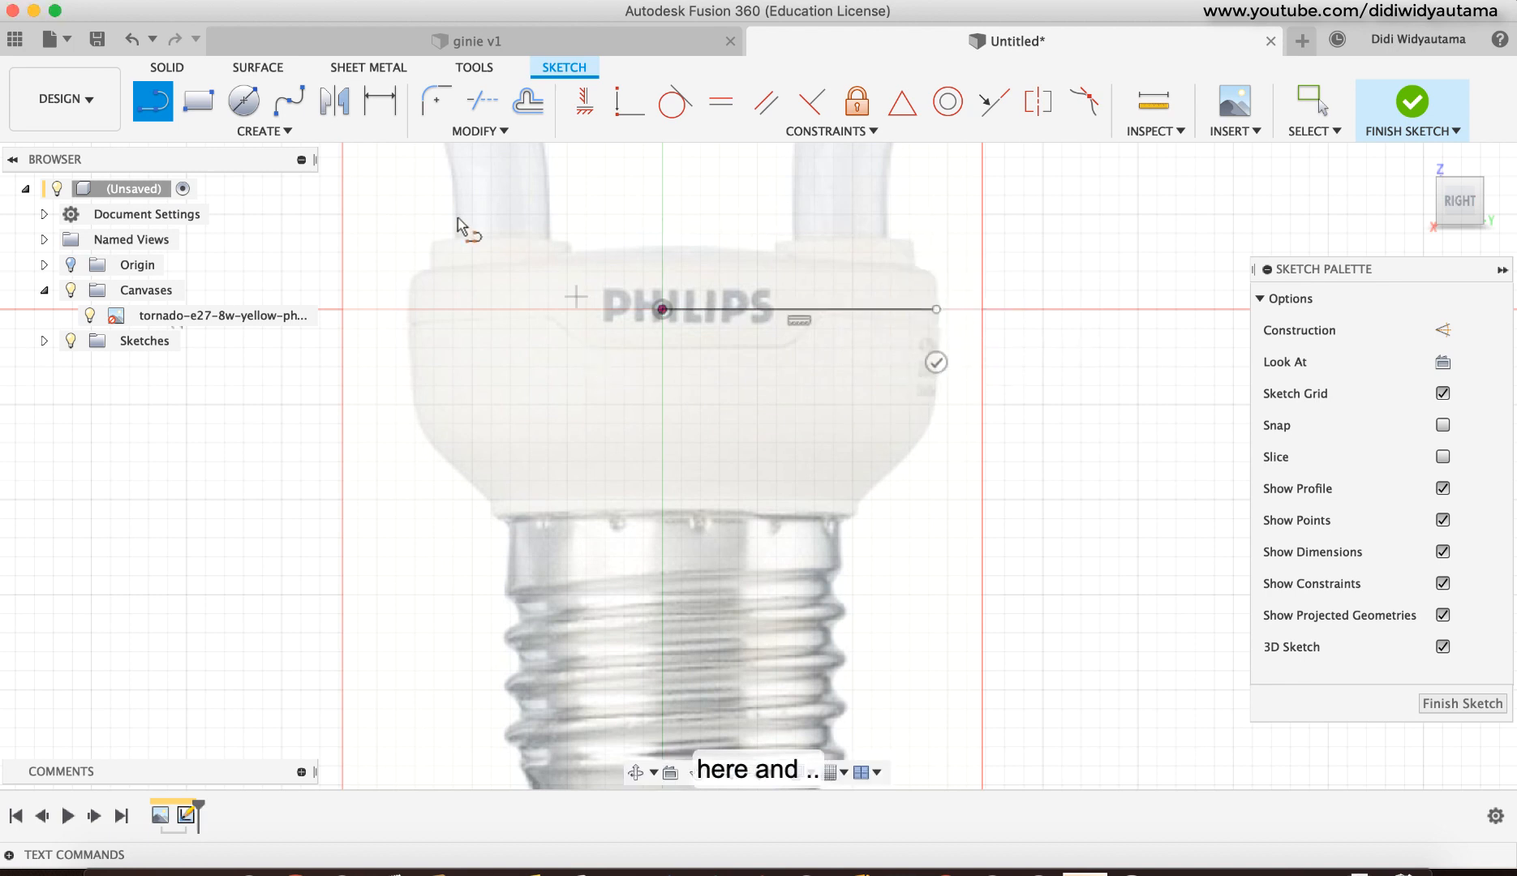
Step: Draw a second horizontal line from the origin to the left edge of the bulb's housing
{"action": "left_click", "coordinate": [166, 100]}
{"action": "left_click", "coordinate": [663, 309]}
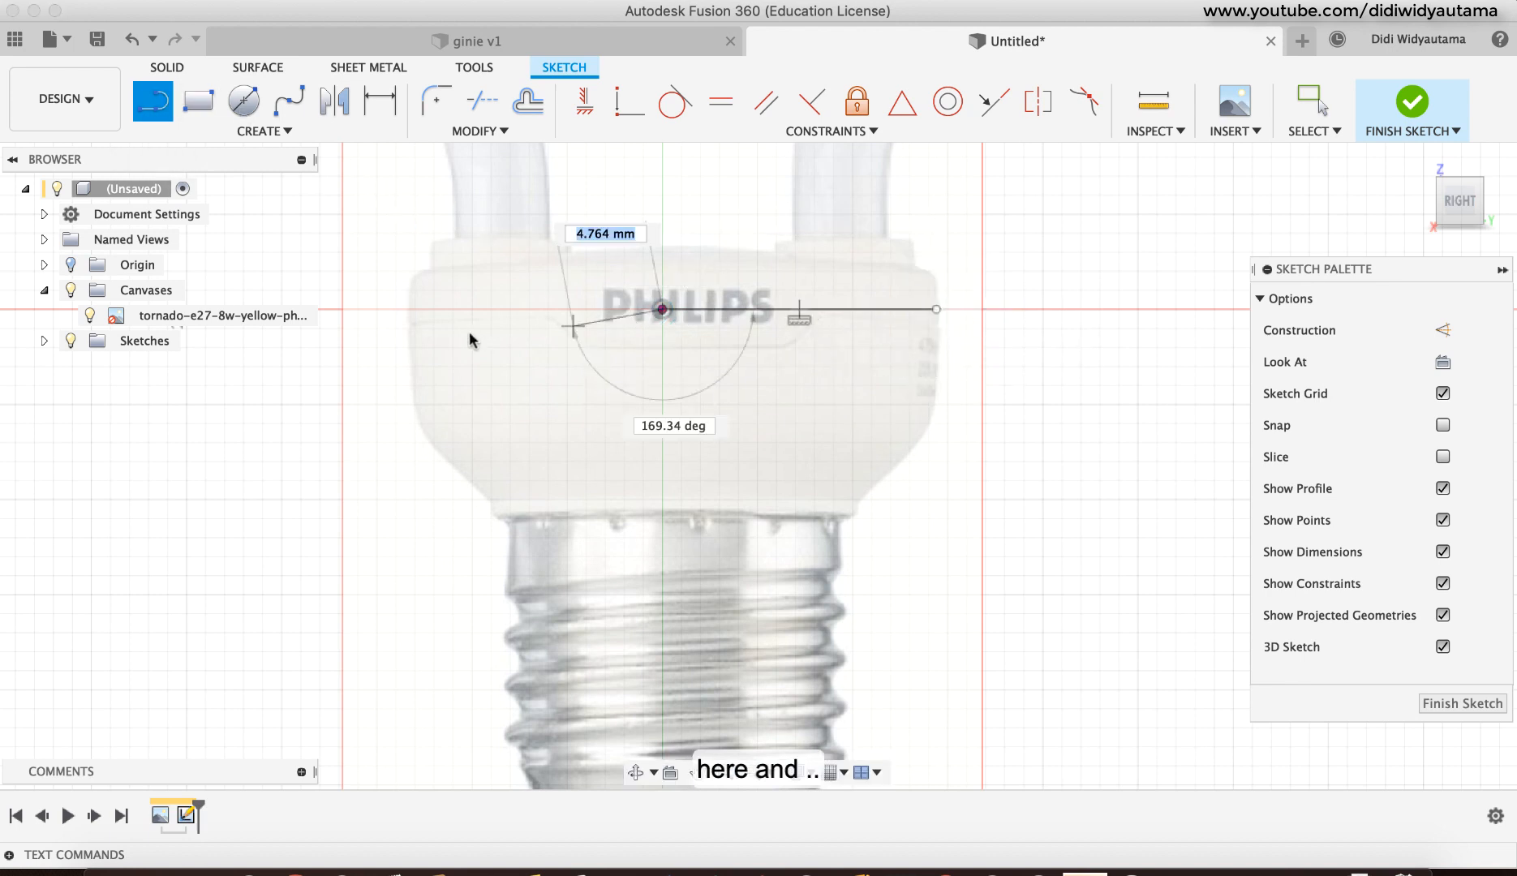
{"action": "left_click", "coordinate": [411, 309]}
{"action": "left_click", "coordinate": [410, 256]}
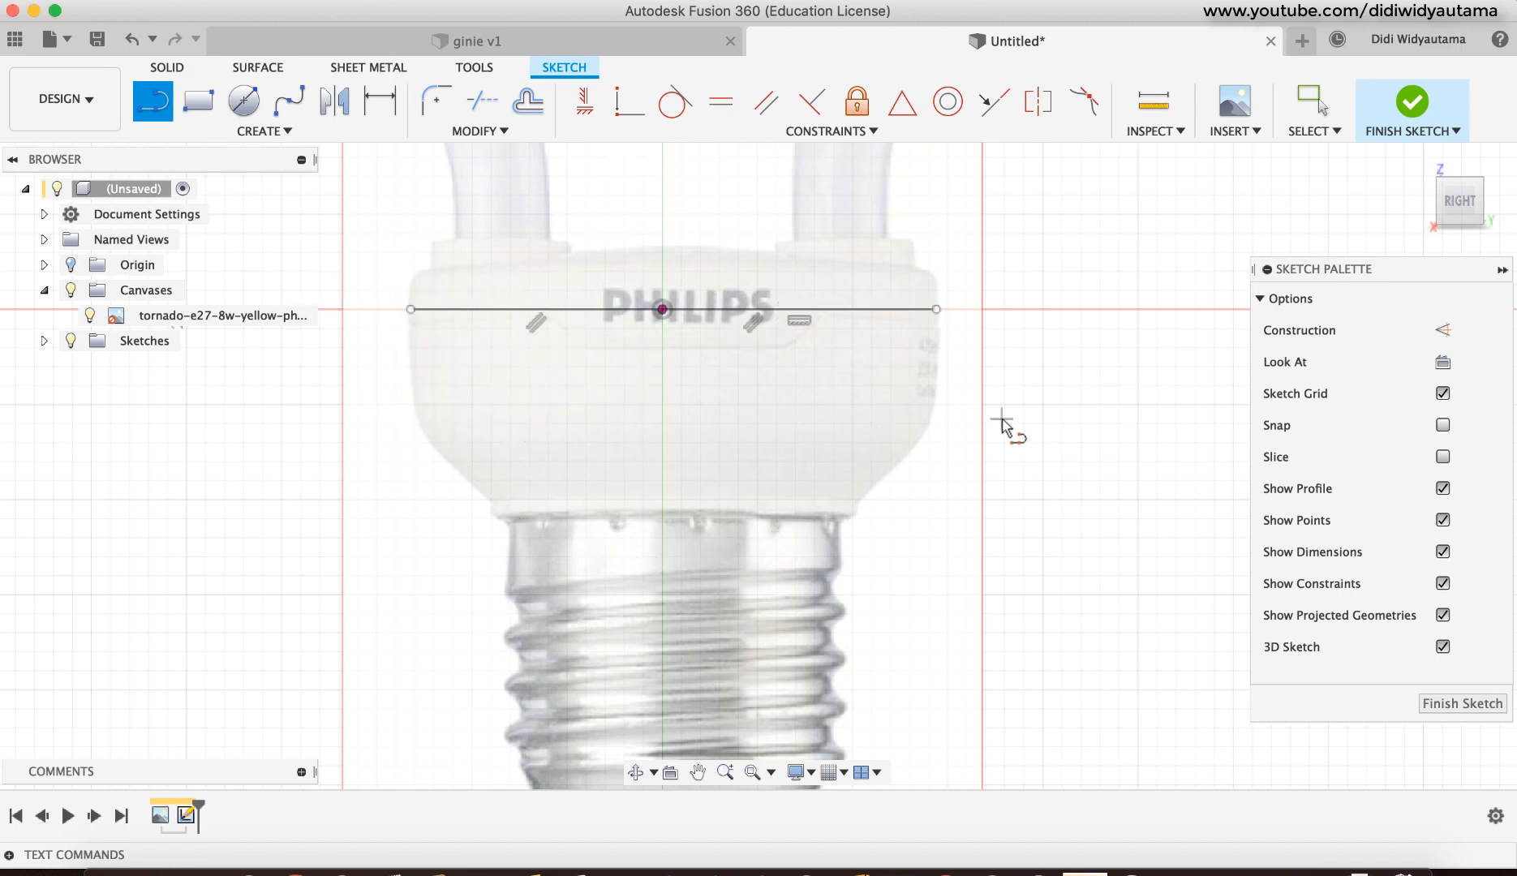
{"action": "key", "text": "Escape"}
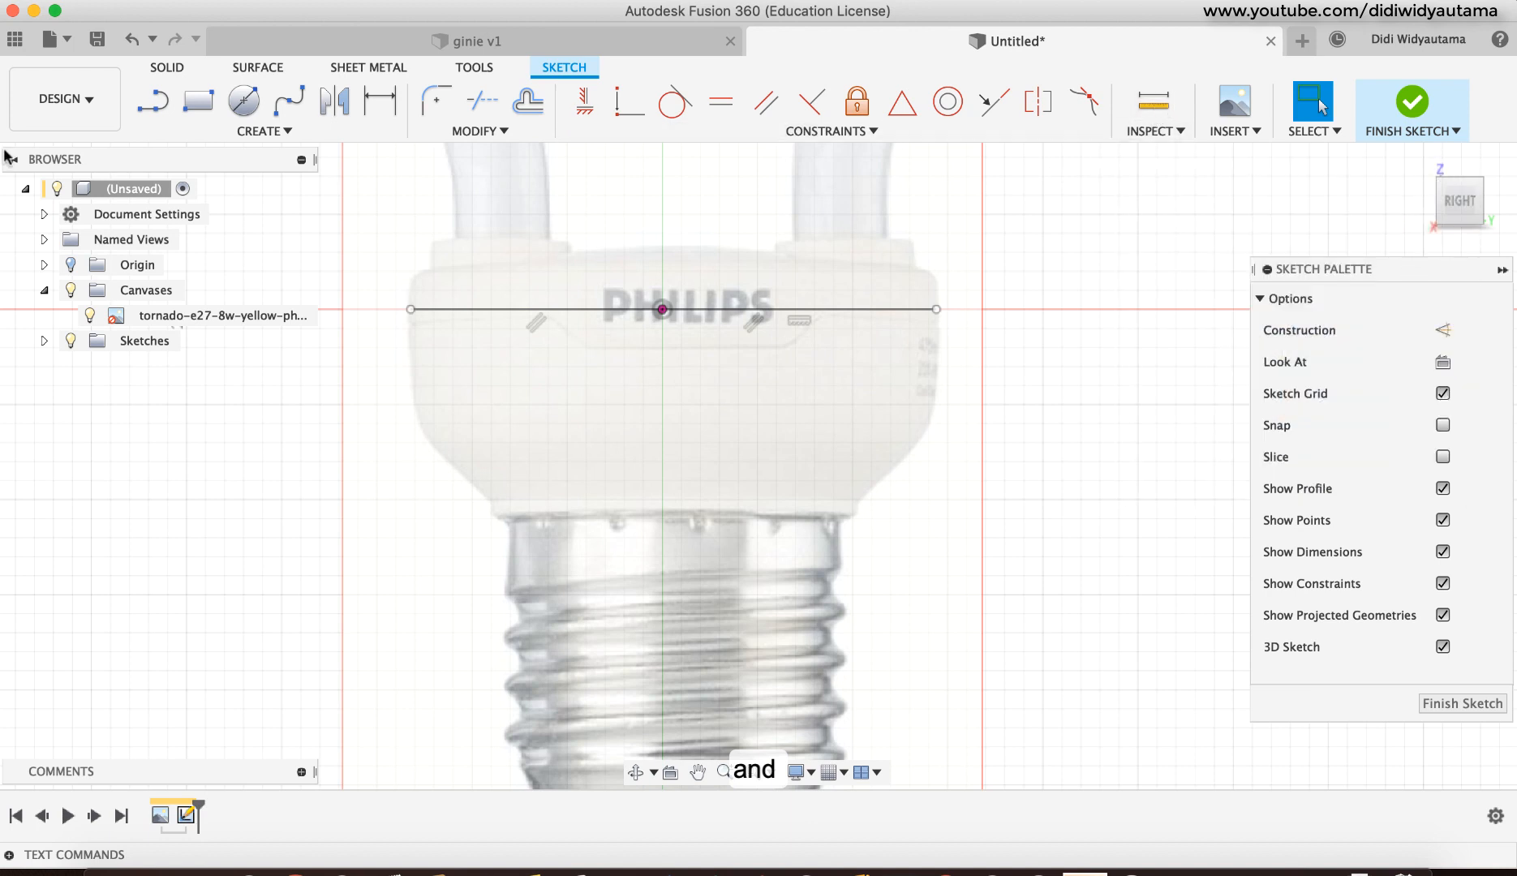
Step: Apply an Equal constraint to the two horizontal lines on either side of the origin
{"action": "left_click", "coordinate": [721, 101]}
{"action": "left_click", "coordinate": [784, 309]}
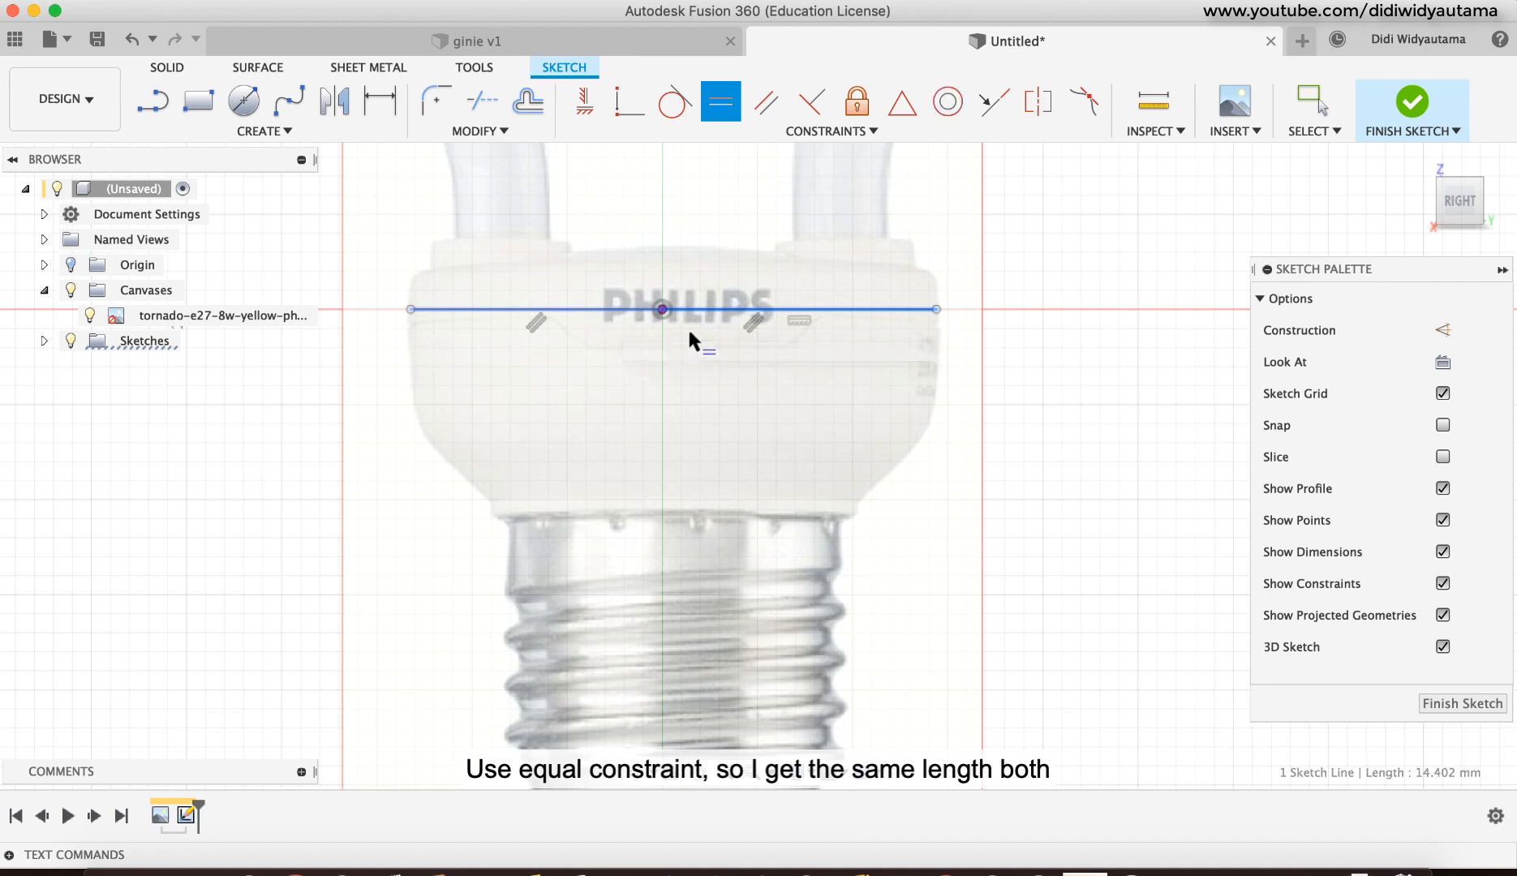
{"action": "left_click", "coordinate": [566, 309]}
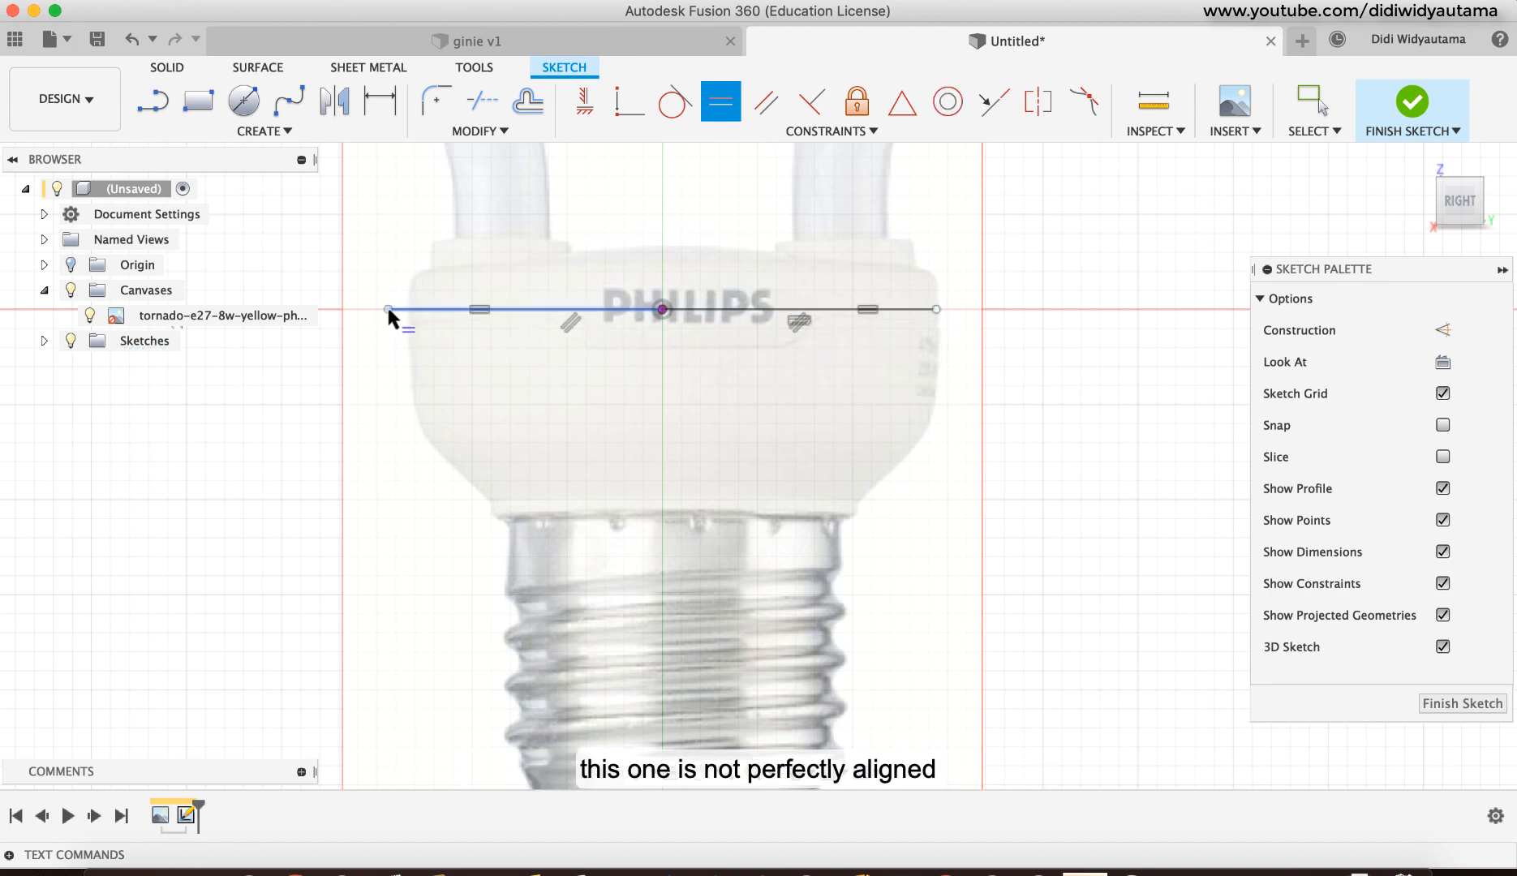
{"action": "key", "text": "Escape"}
Step: Edit the bulb canvas and set its X distance to -0.50 mm to centre the housing on the origin
{"action": "right_click", "coordinate": [236, 315]}
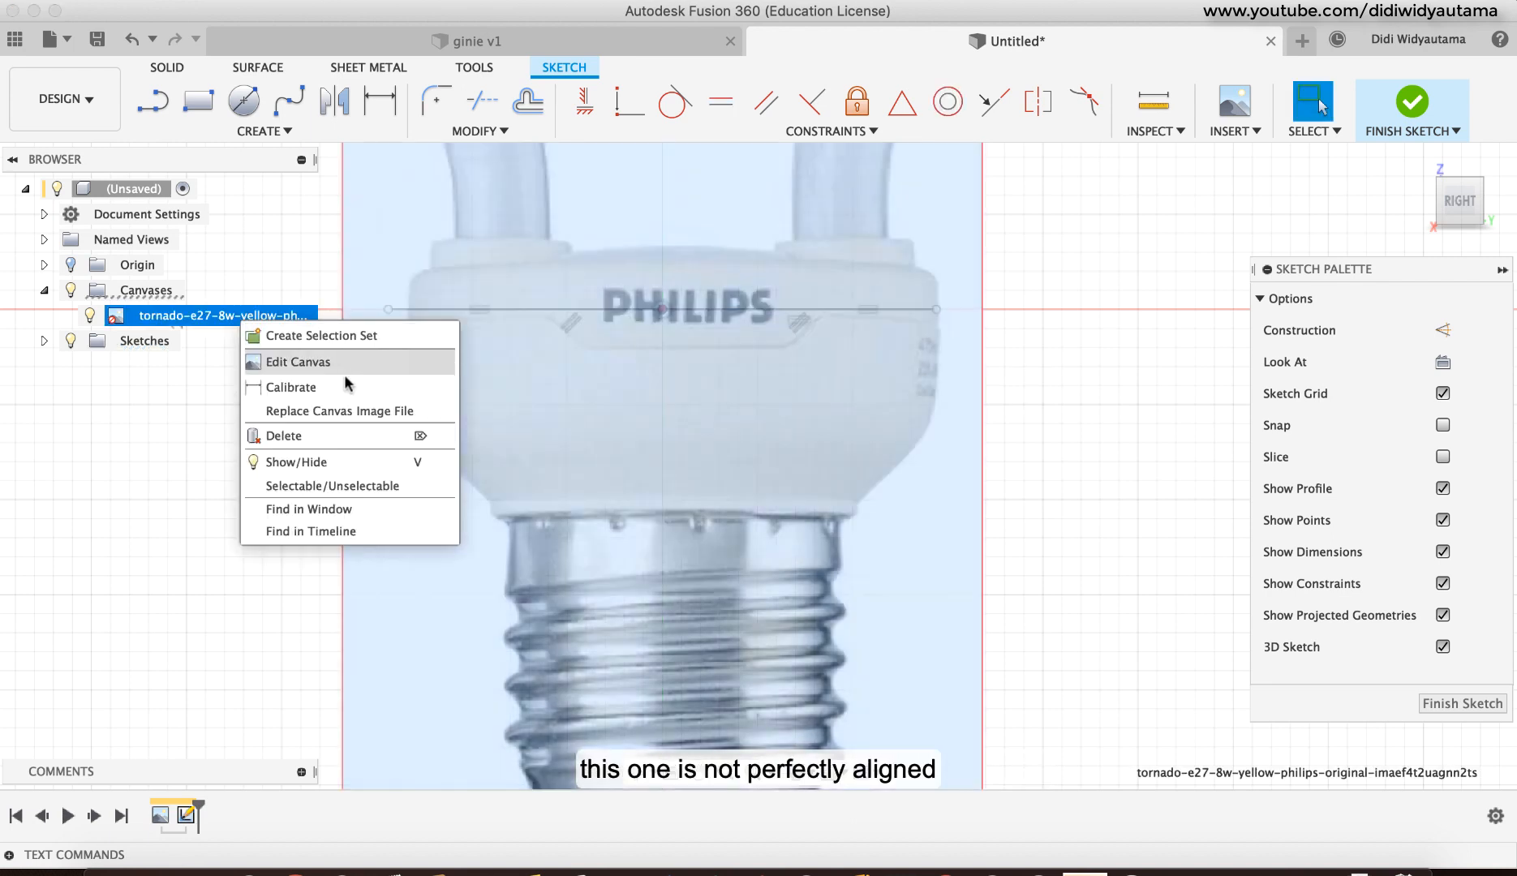
{"action": "left_click", "coordinate": [344, 369]}
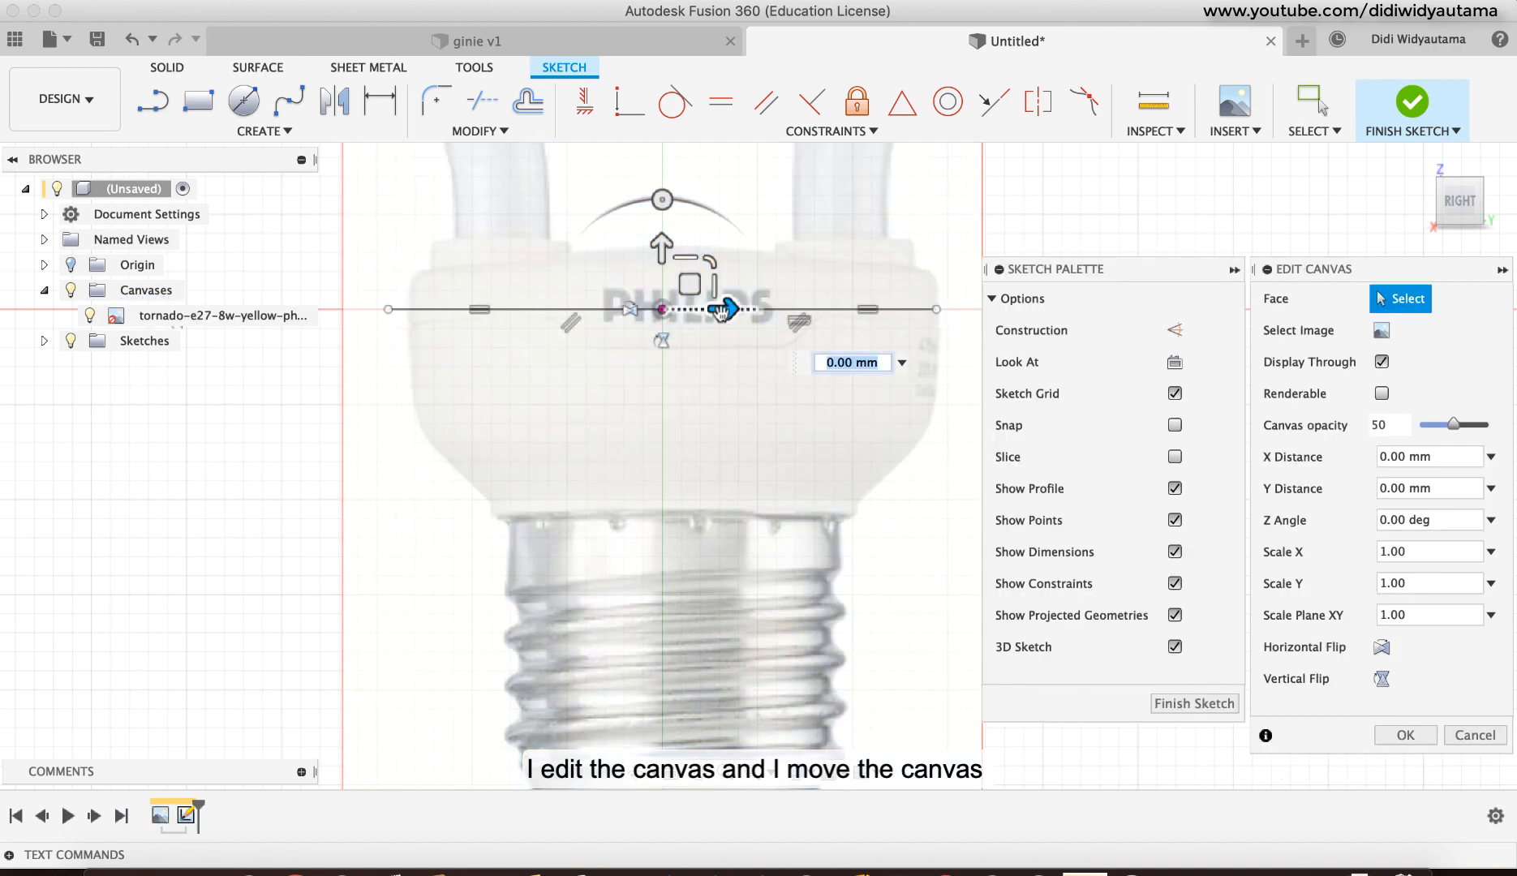
{"action": "left_click_drag", "start_coordinate": [722, 313], "coordinate": [695, 310]}
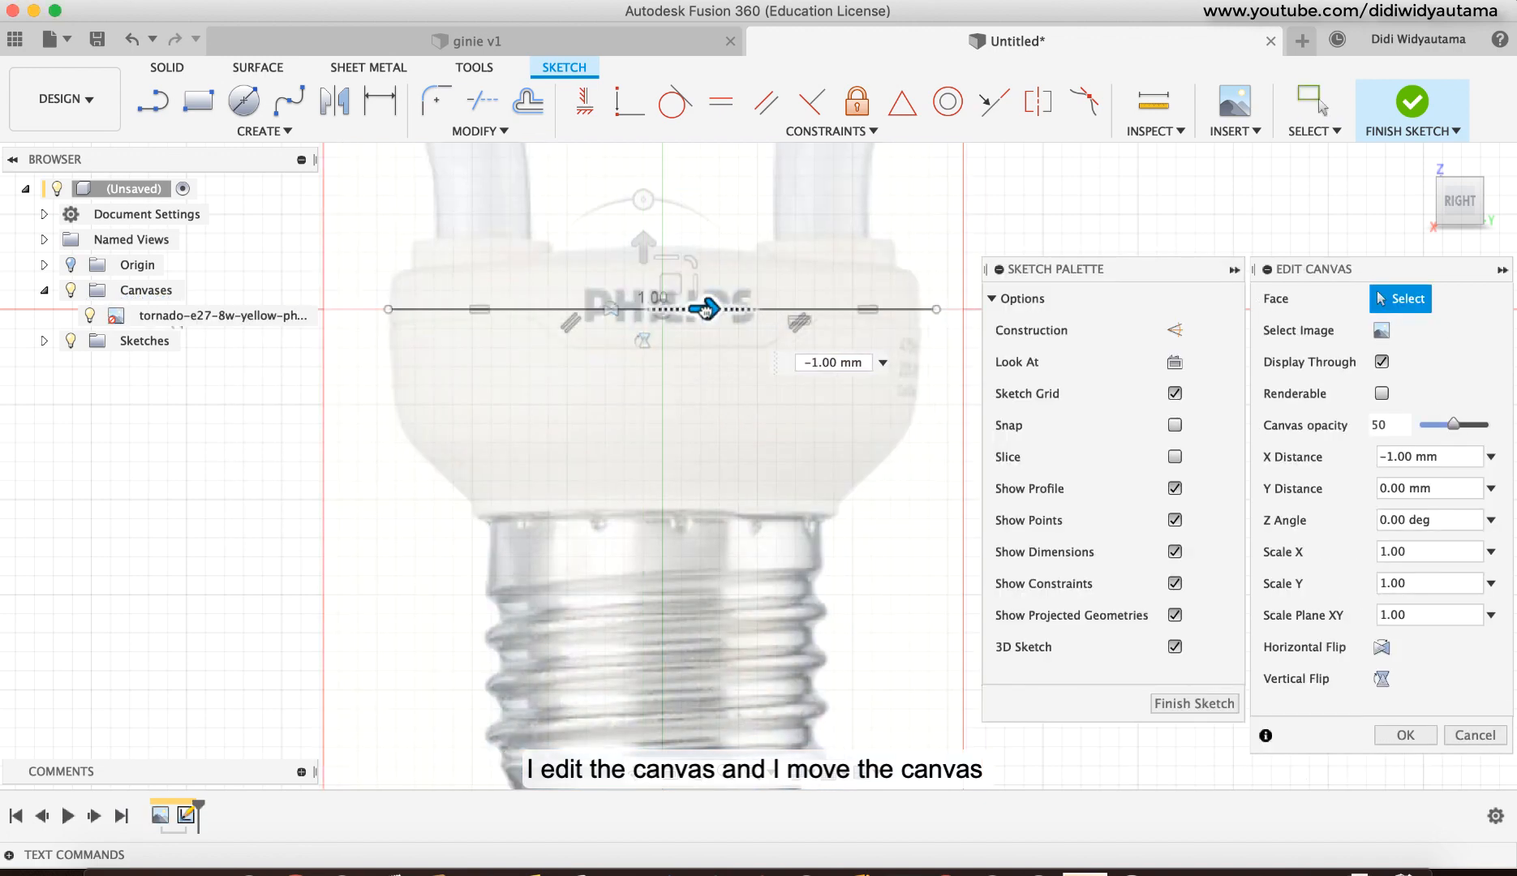
{"action": "left_click", "coordinate": [833, 363]}
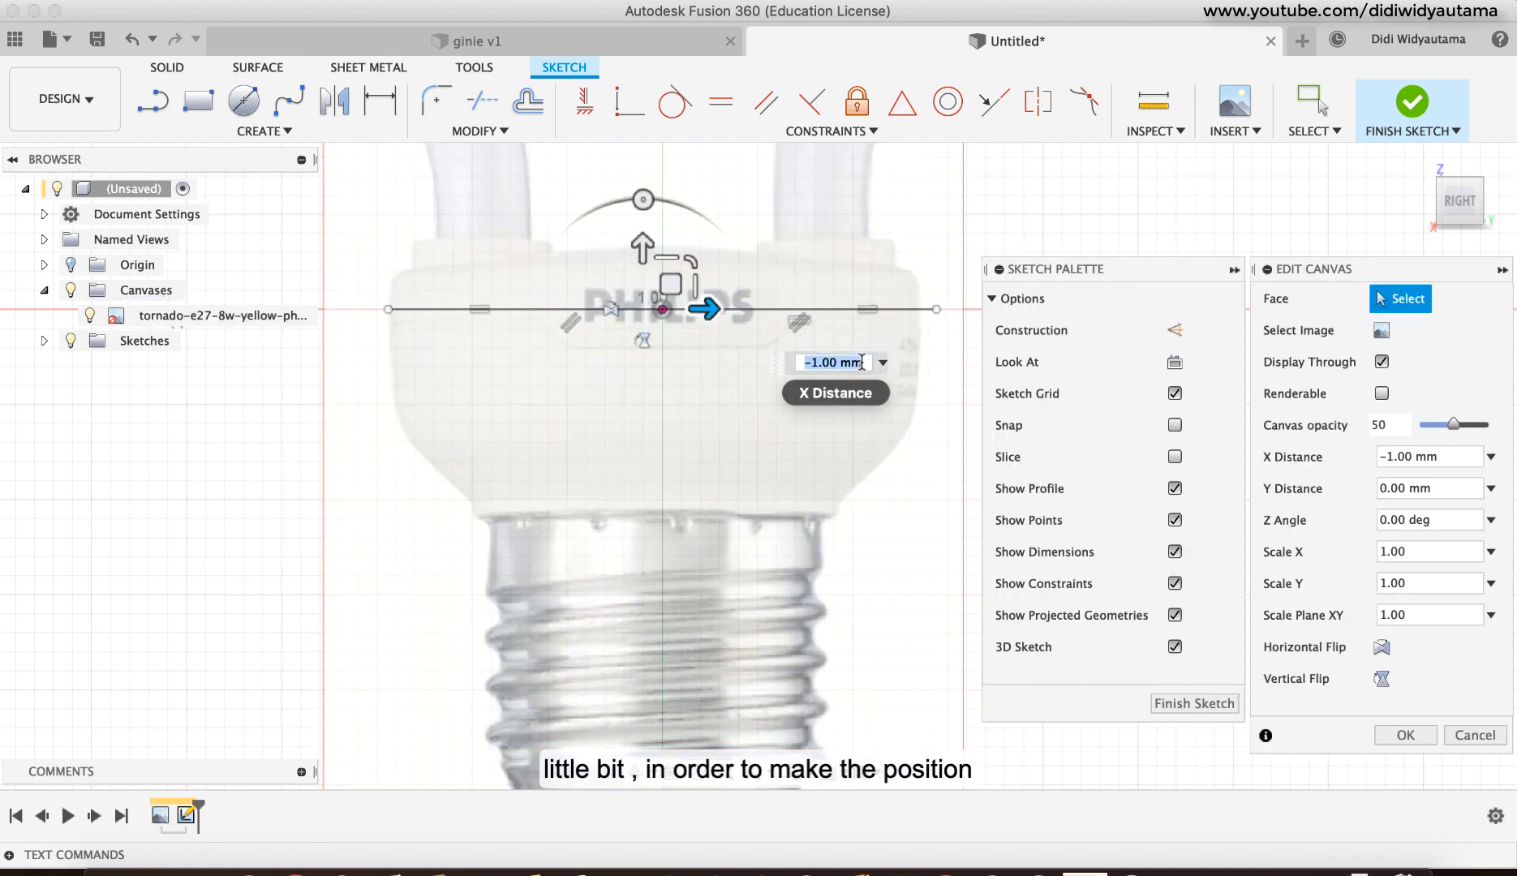
{"action": "left_click", "coordinate": [816, 362]}
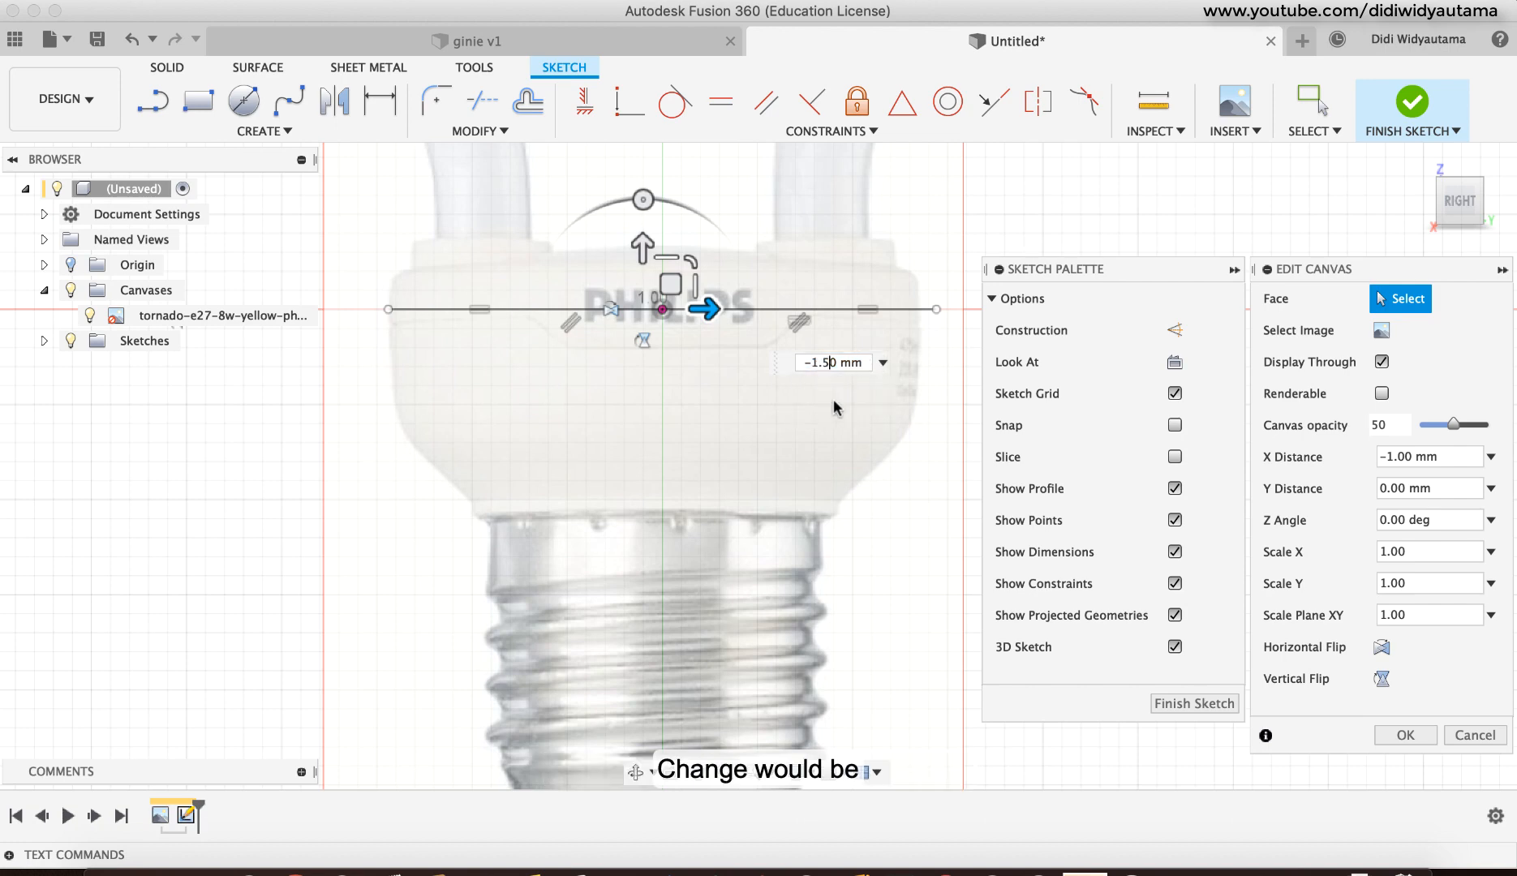
{"action": "key", "text": "Left"}
{"action": "key", "text": "Left"}
{"action": "key", "text": "BackSpace"}
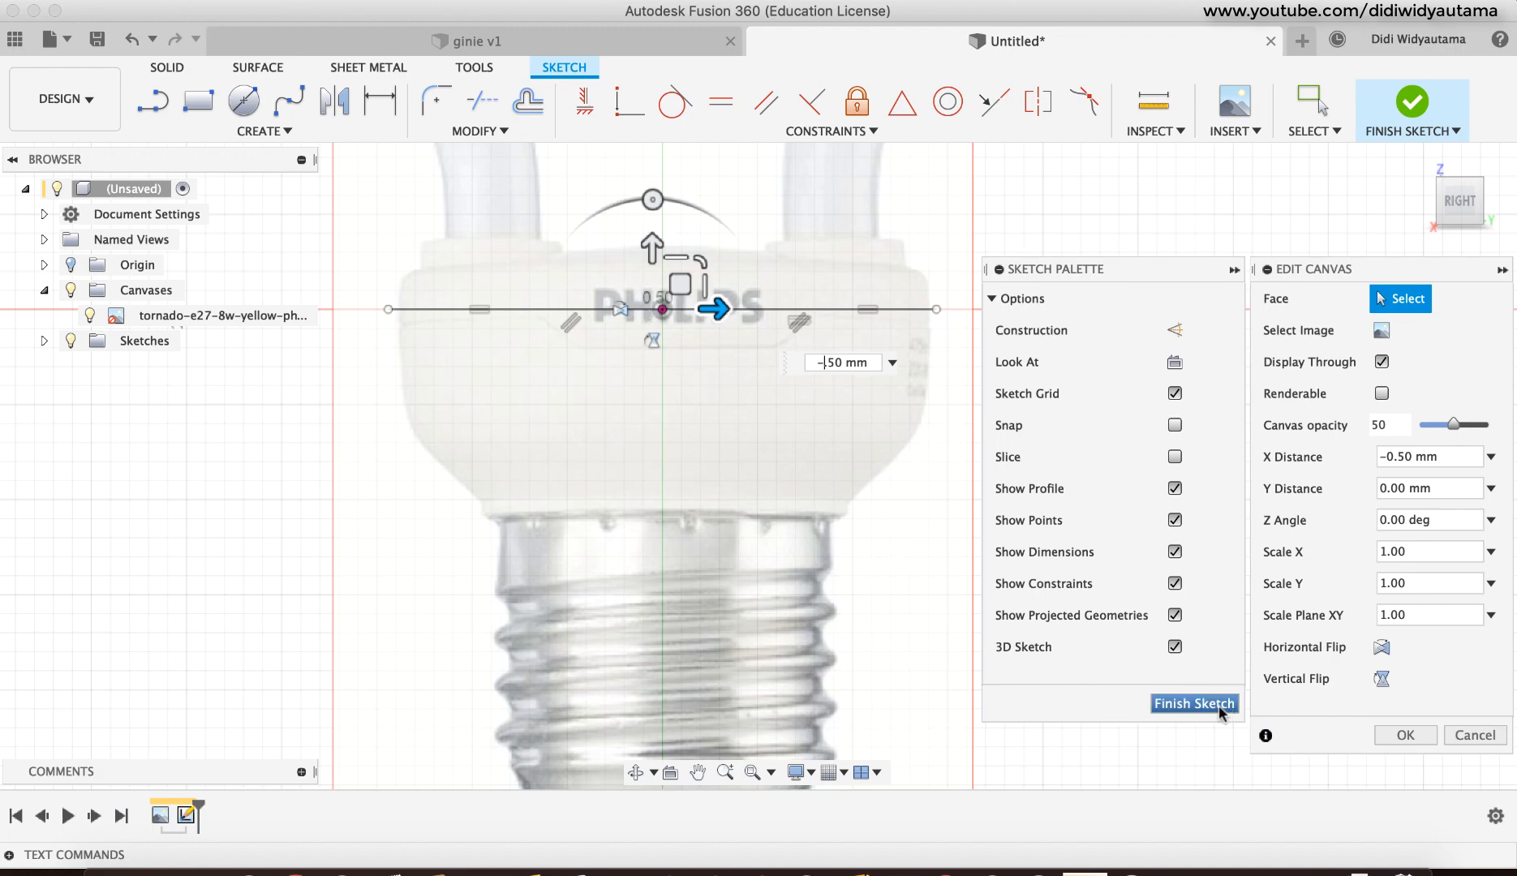
{"action": "left_click", "coordinate": [1405, 736]}
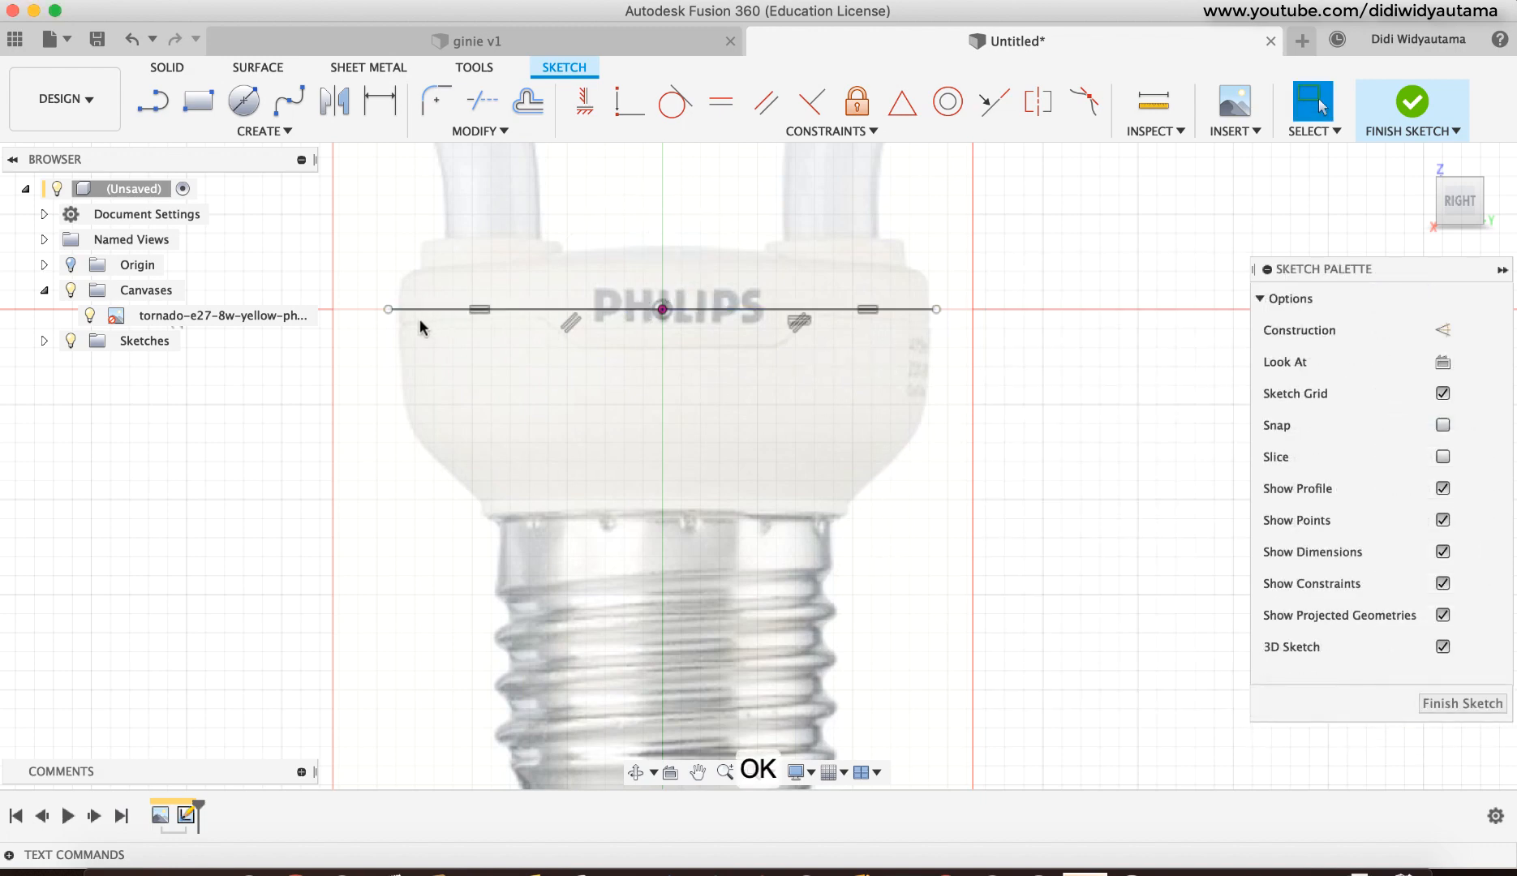
Step: Shorten the equal horizontal lines to about 14.03 mm each by moving the right endpoint onto the housing's edge
{"action": "scroll", "coordinate": [420, 325], "scroll_direction": "down", "scroll_amount": 3}
{"action": "scroll", "coordinate": [454, 315], "scroll_direction": "up", "scroll_amount": 1}
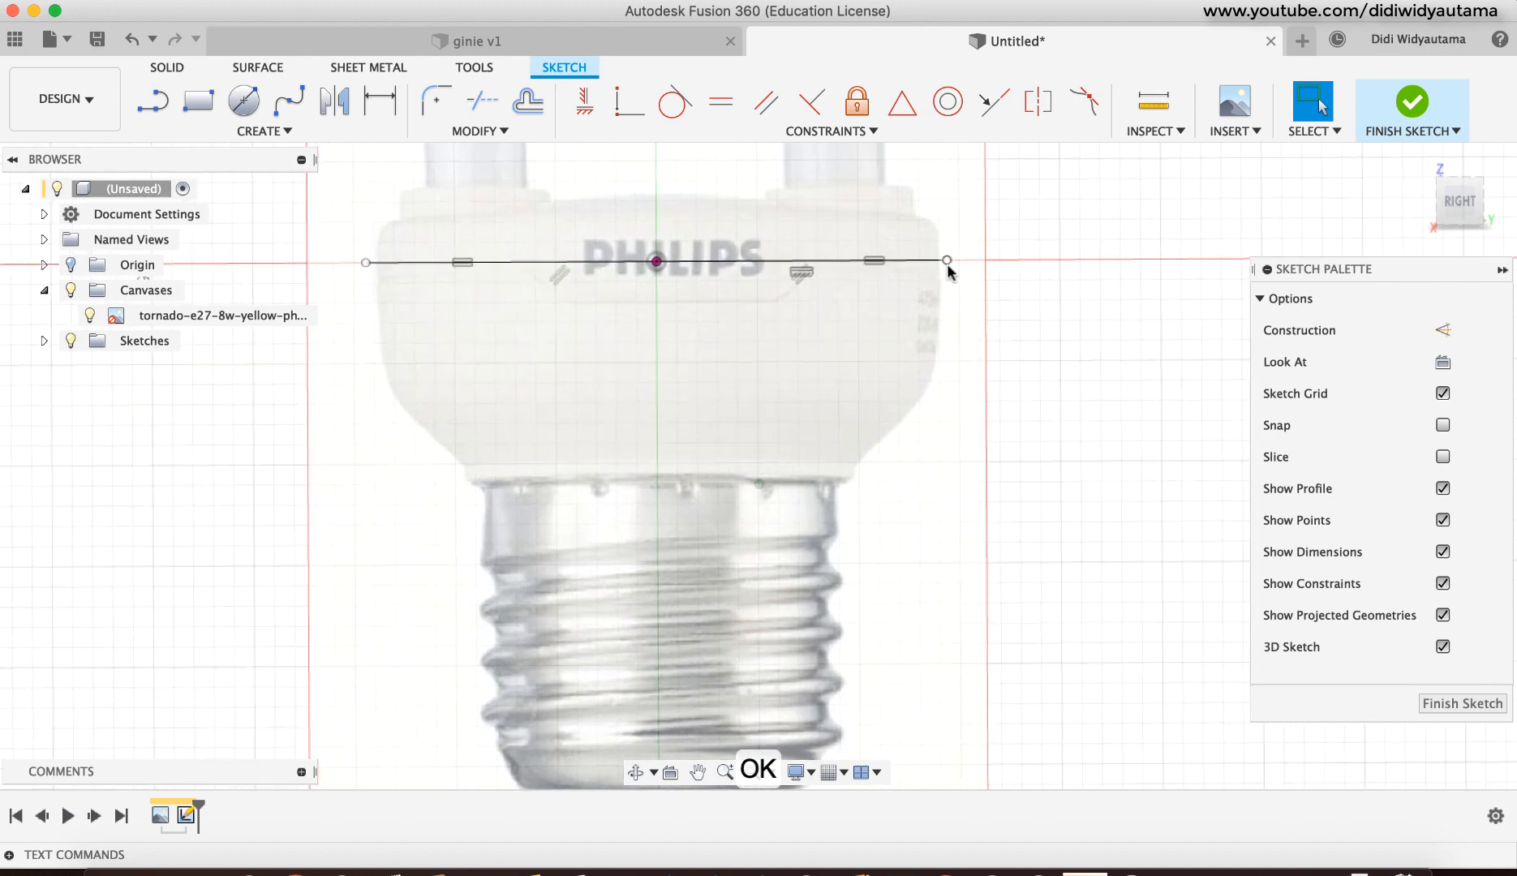
{"action": "left_click_drag", "start_coordinate": [945, 261], "coordinate": [938, 261]}
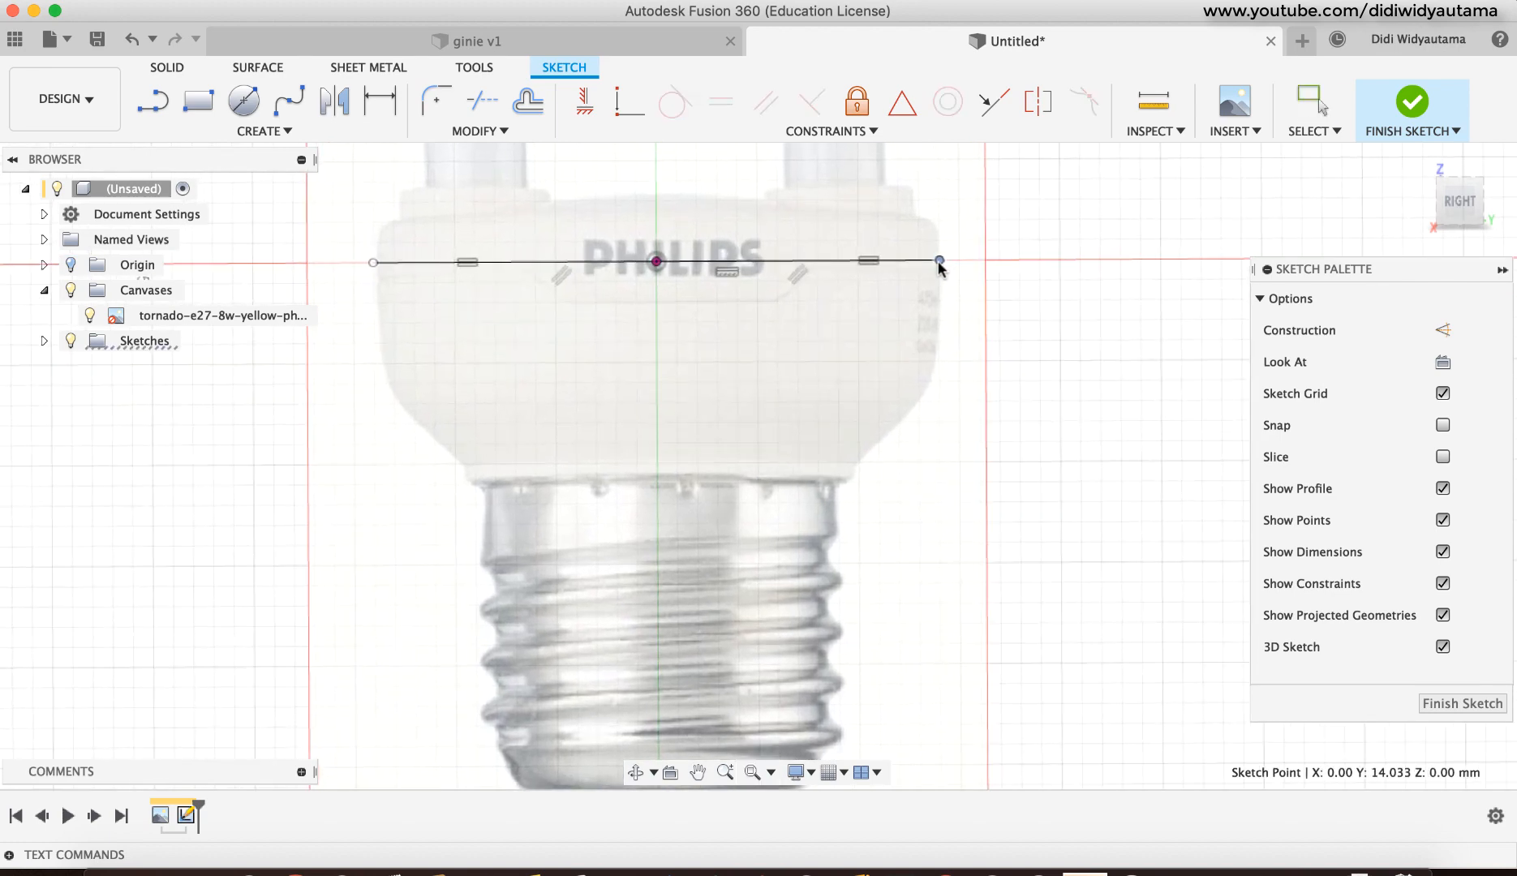
Step: Edit the bulb canvas again and set its X distance to -0.10 mm
{"action": "right_click", "coordinate": [245, 319]}
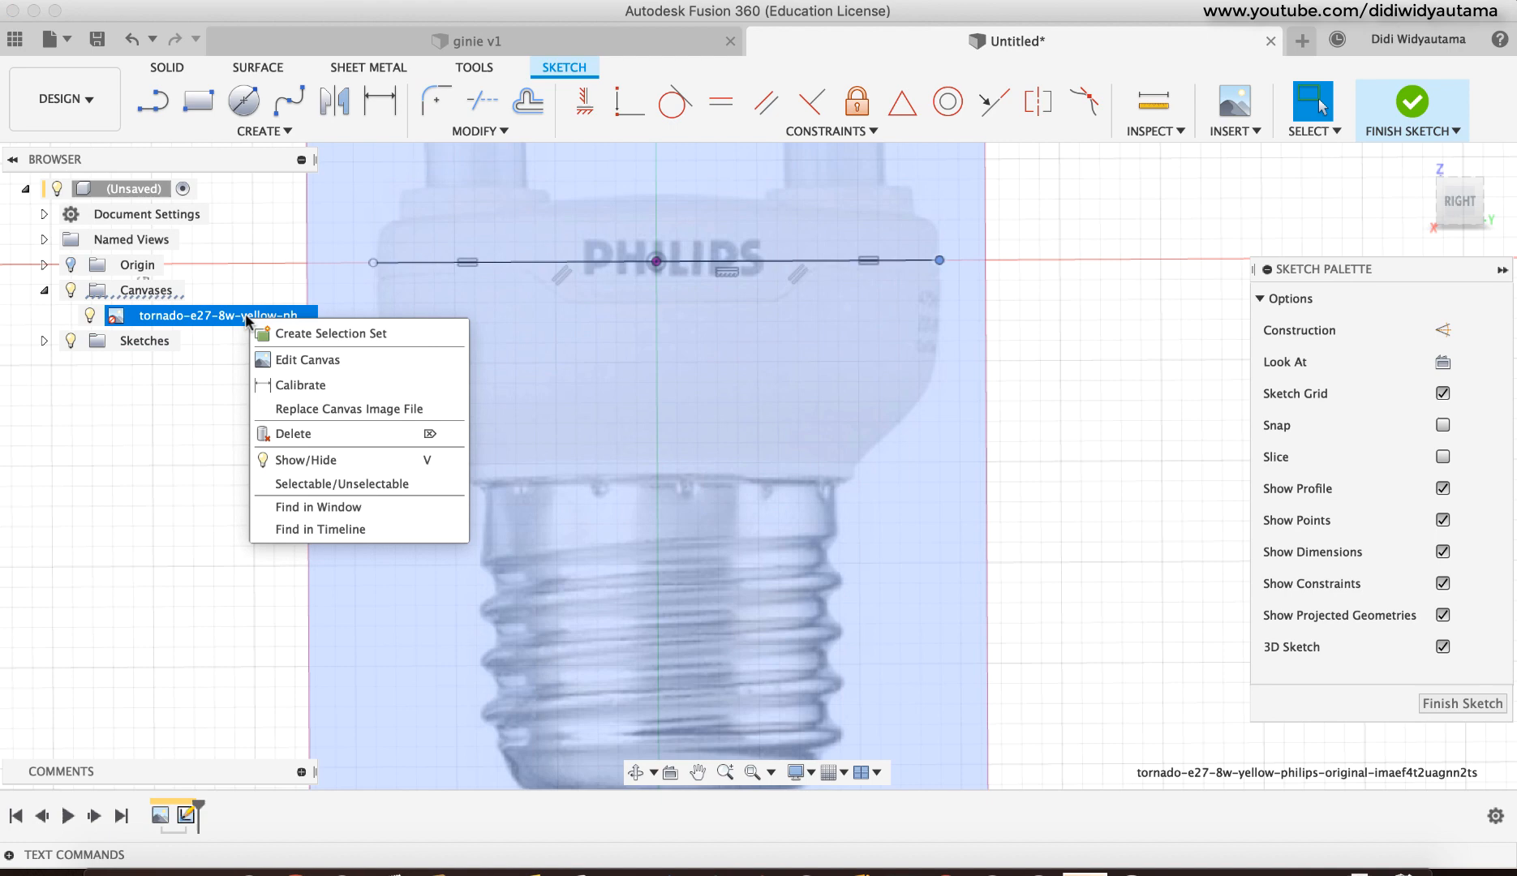
{"action": "left_click", "coordinate": [291, 360]}
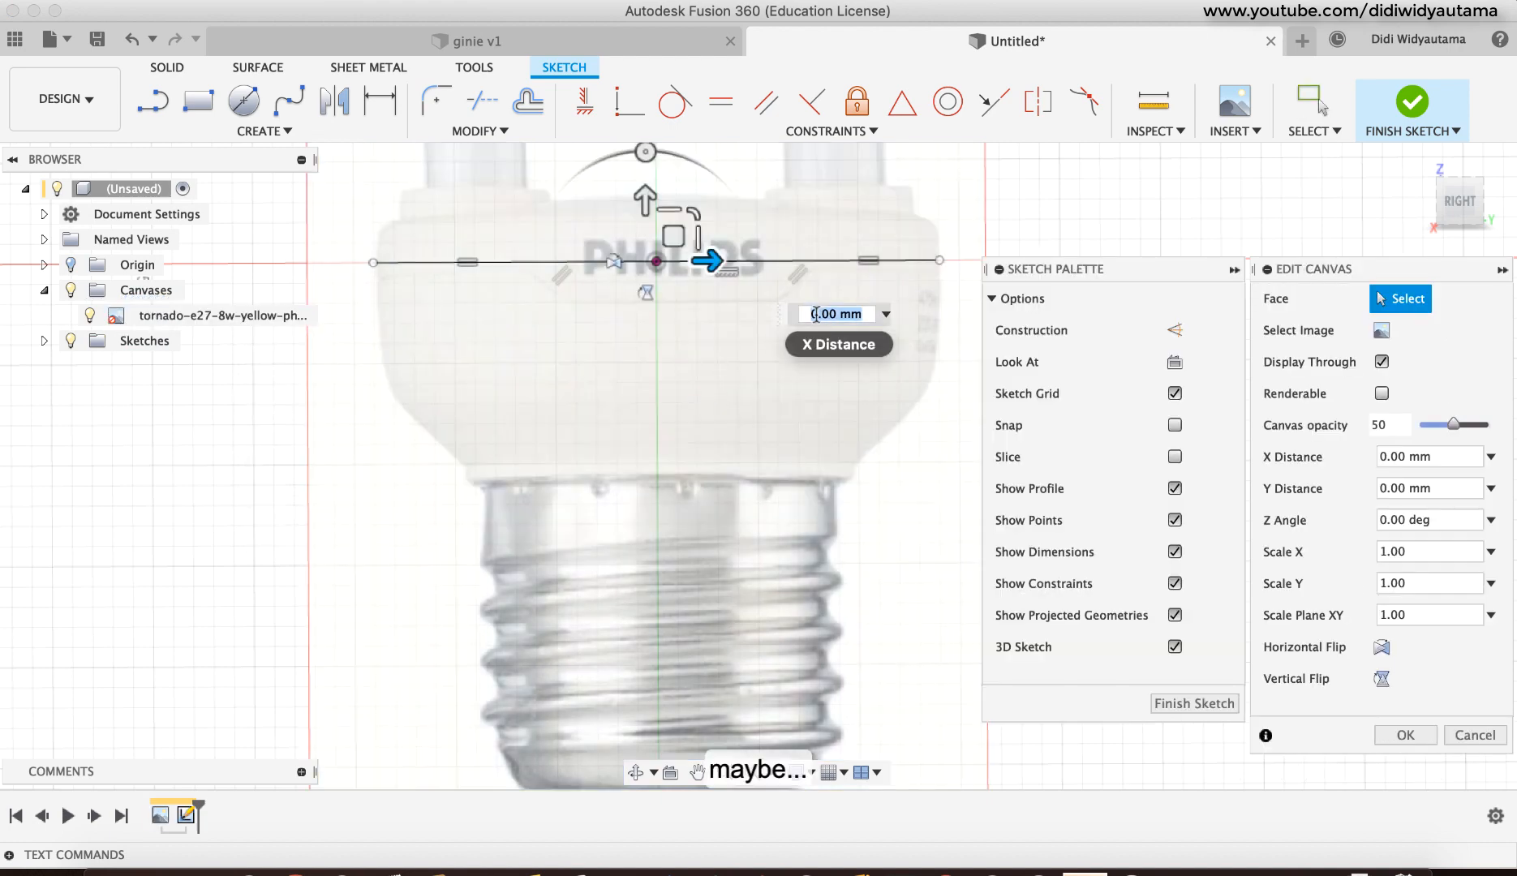
{"action": "left_click", "coordinate": [817, 314]}
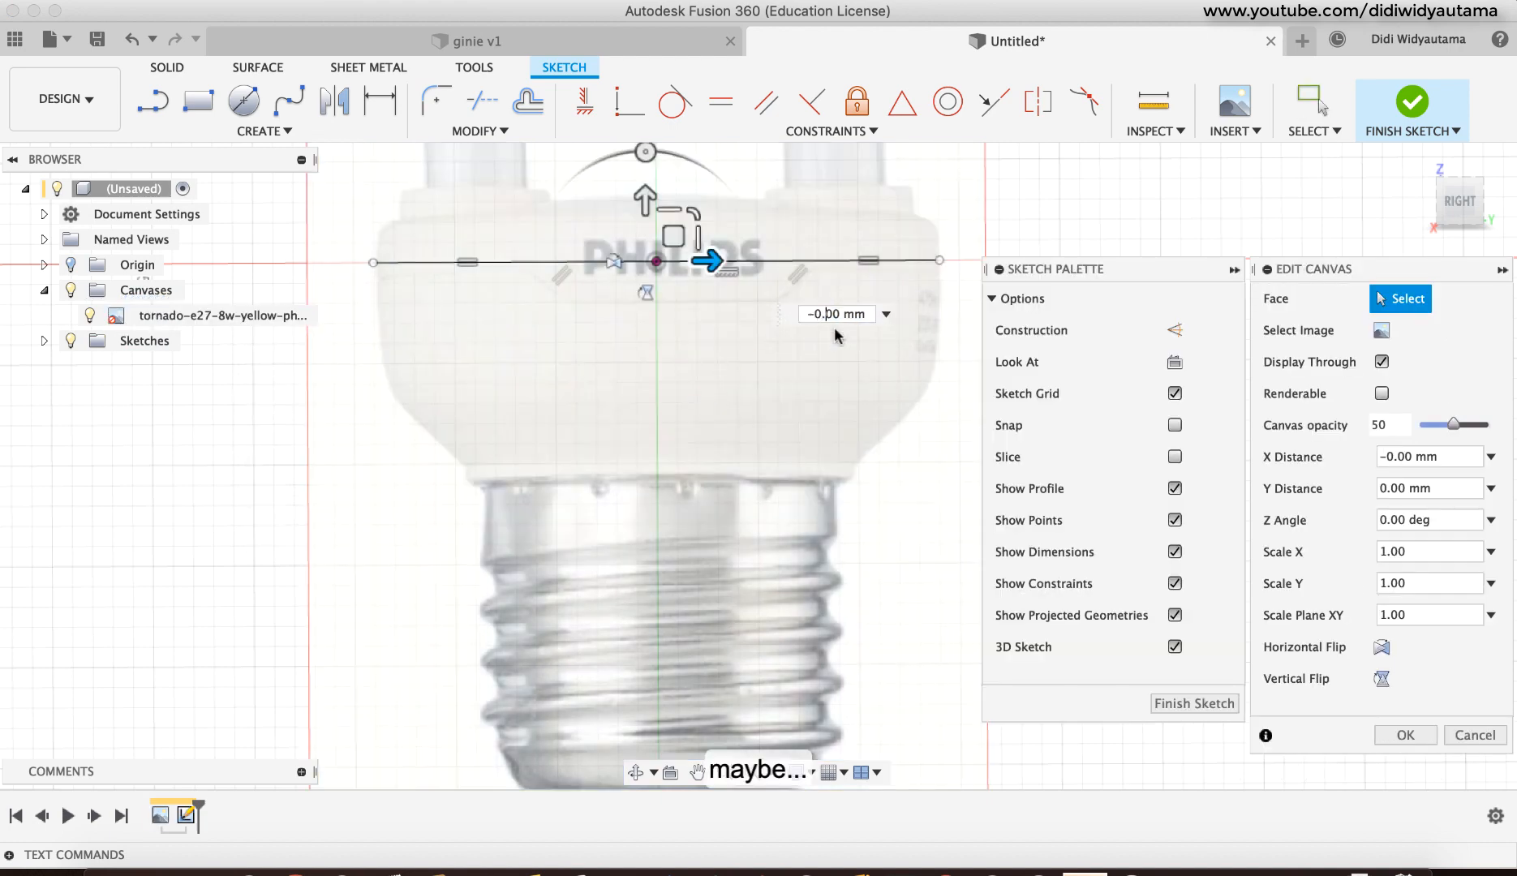
{"action": "key", "text": "Delete"}
{"action": "type", "text": "1"}
{"action": "key", "text": "Return"}
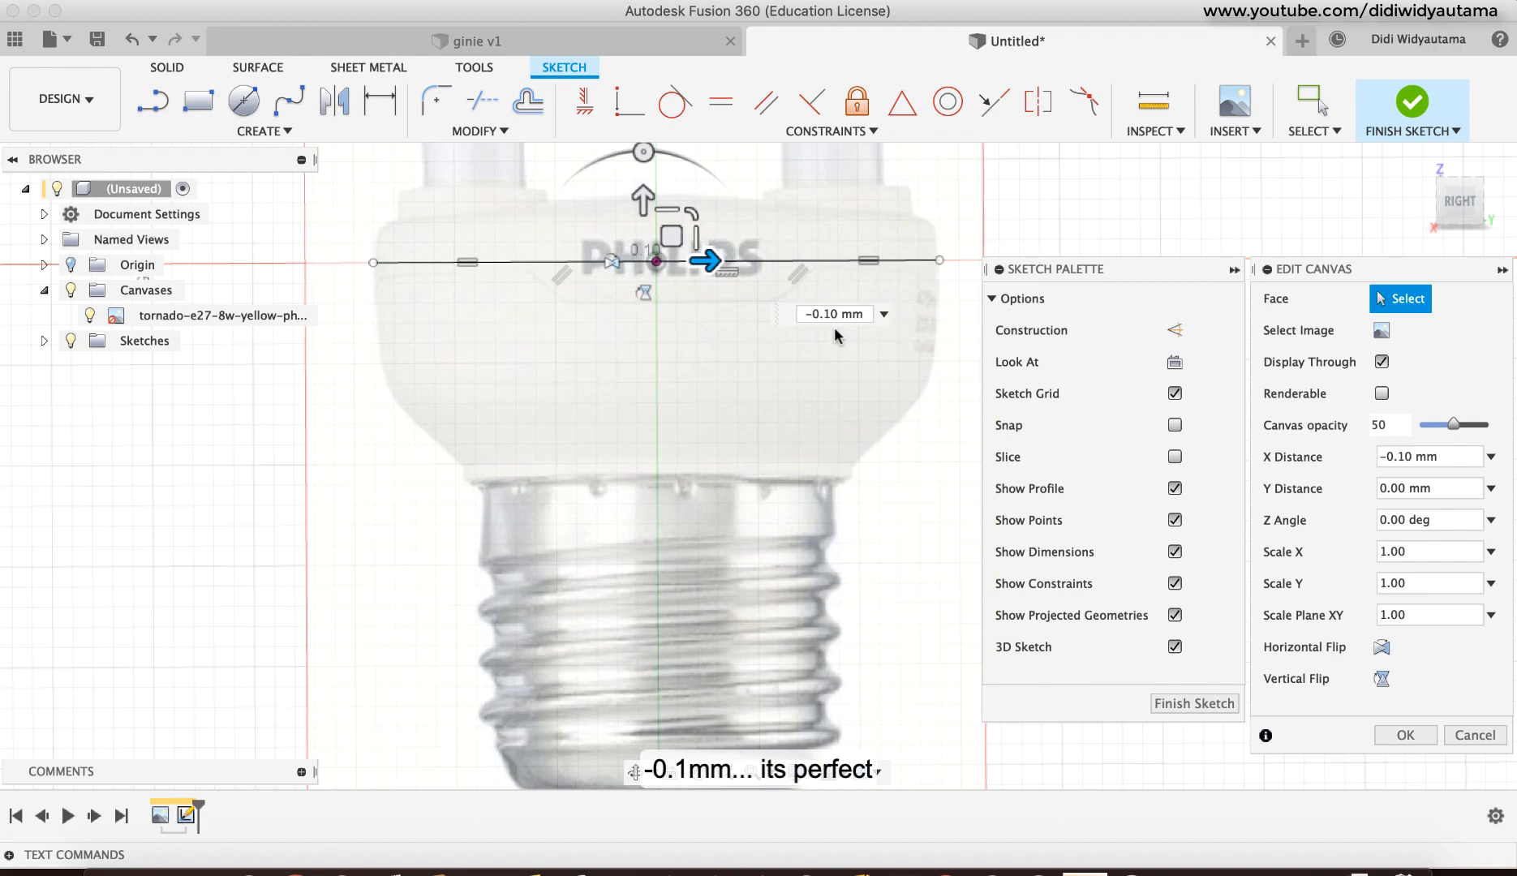
{"action": "left_click", "coordinate": [1429, 738]}
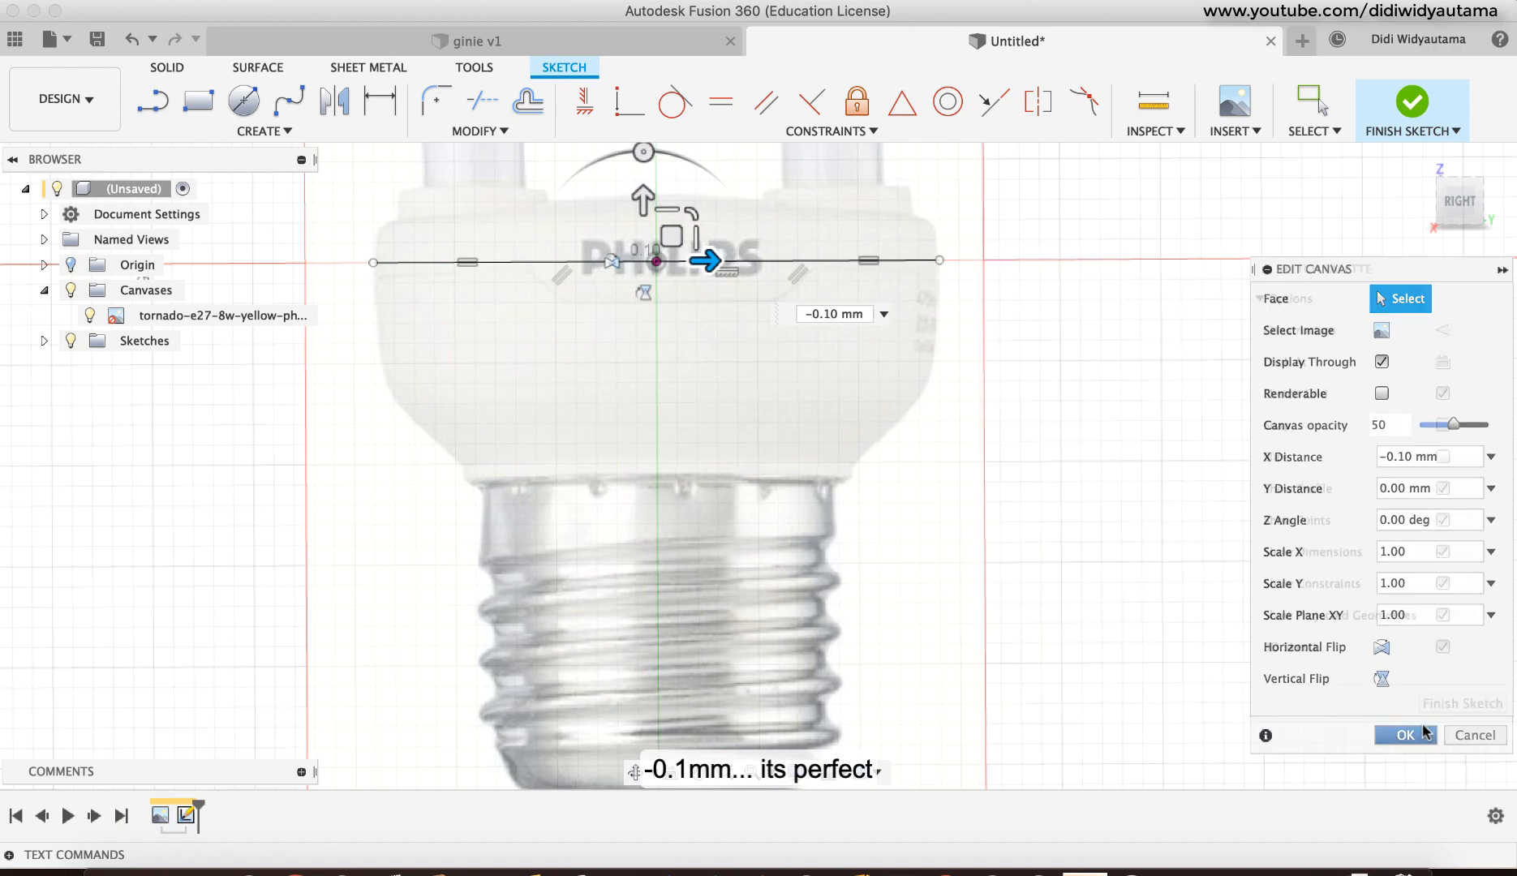
Step: Draw connected lines tracing the bulb's contact tip: a horizontal base from the centre axis, the slanted side and a short horizontal ledge
{"action": "left_click", "coordinate": [1472, 210]}
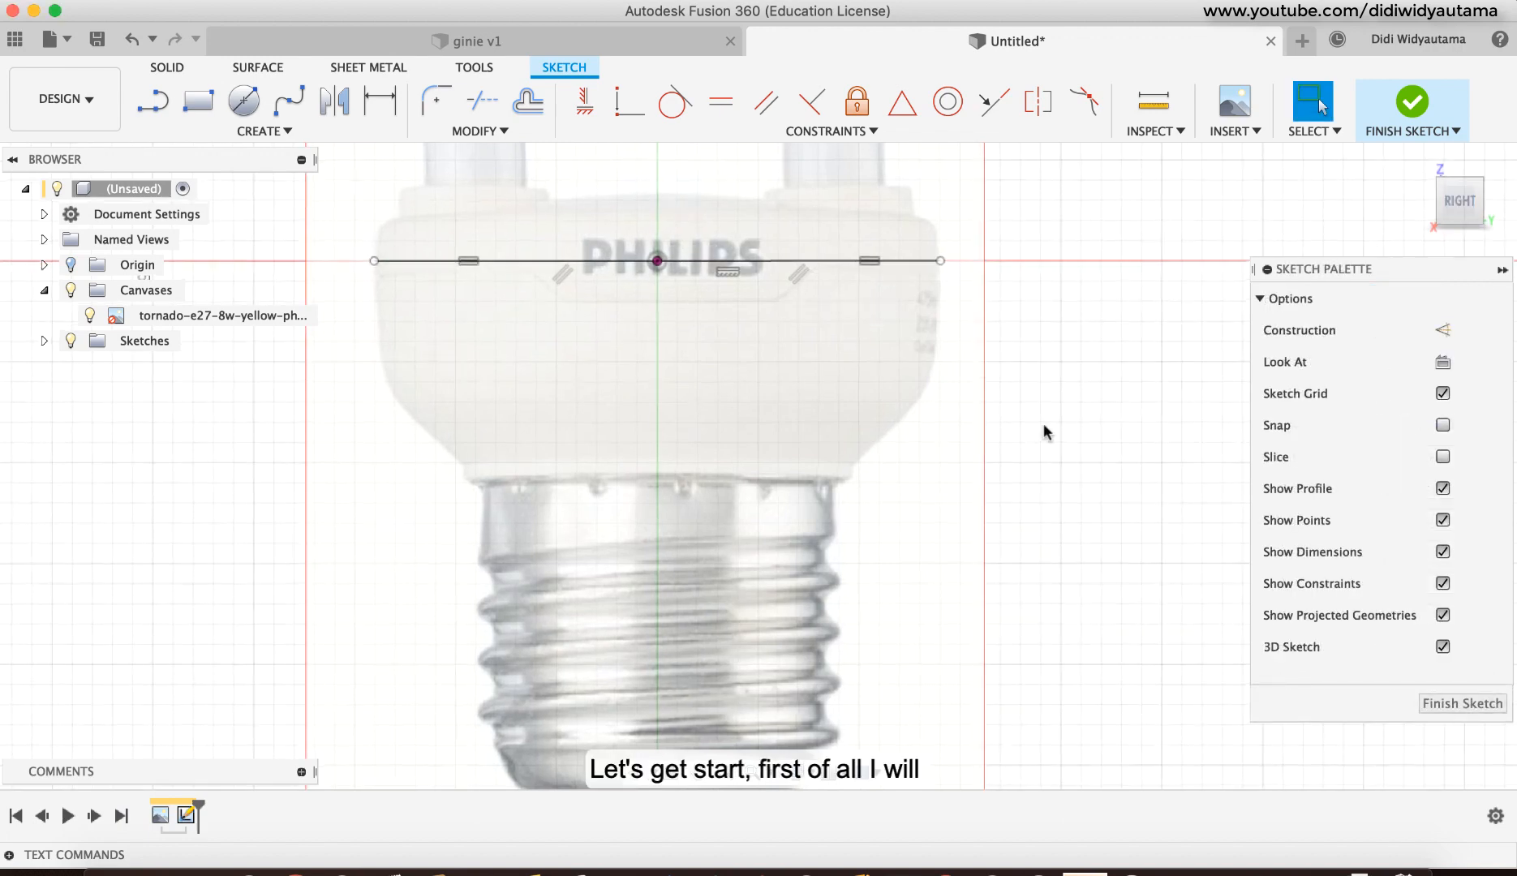
{"action": "middle_click_drag", "start_coordinate": [848, 461], "coordinate": [876, 401]}
{"action": "scroll", "coordinate": [877, 401], "scroll_direction": "down", "scroll_amount": 3}
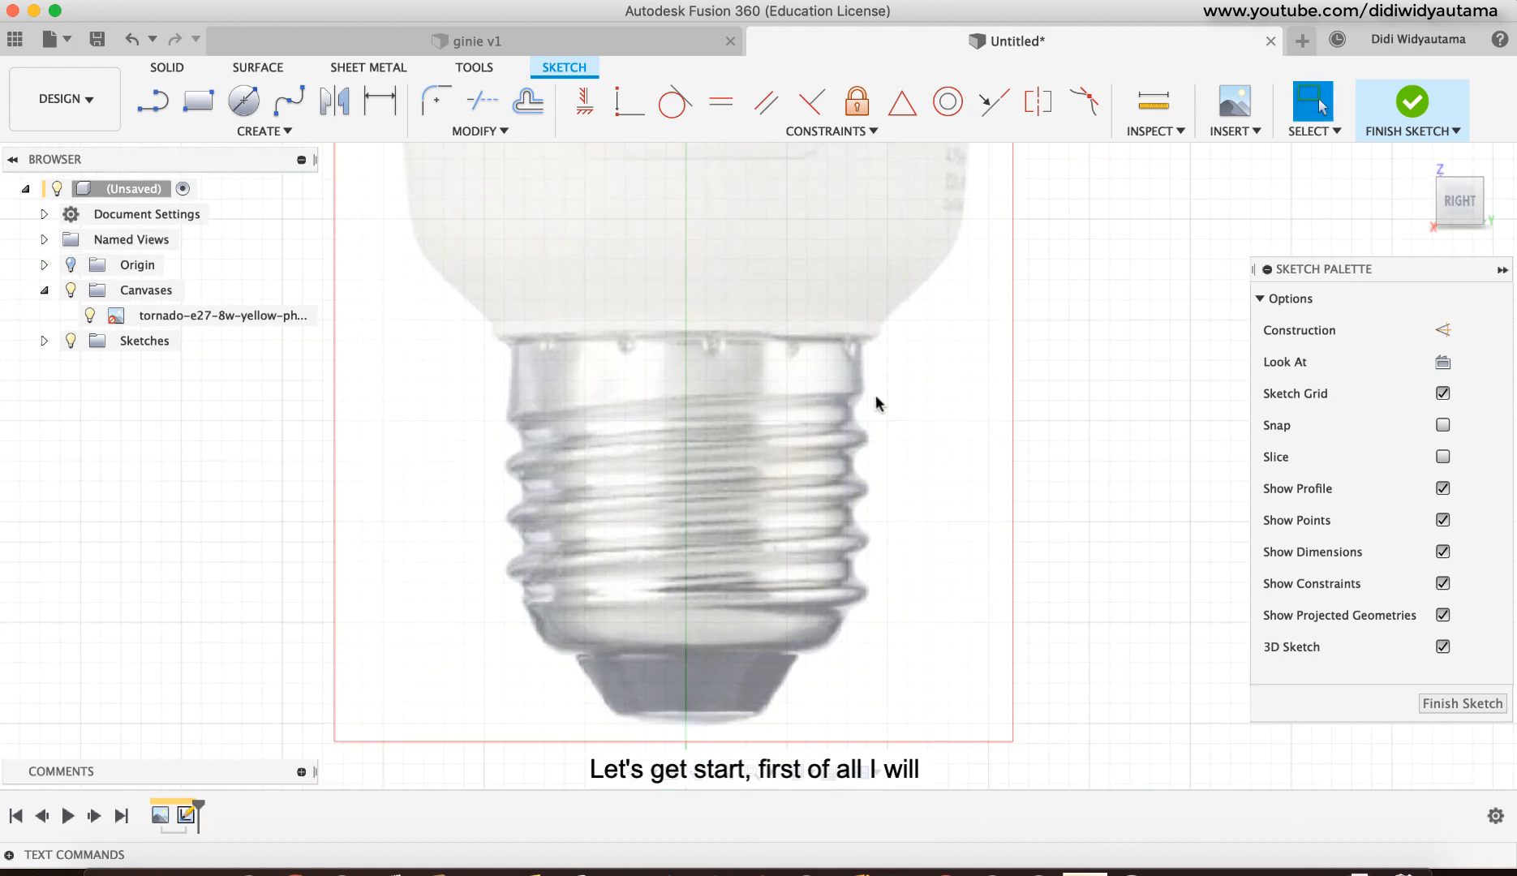
{"action": "left_click", "coordinate": [152, 102]}
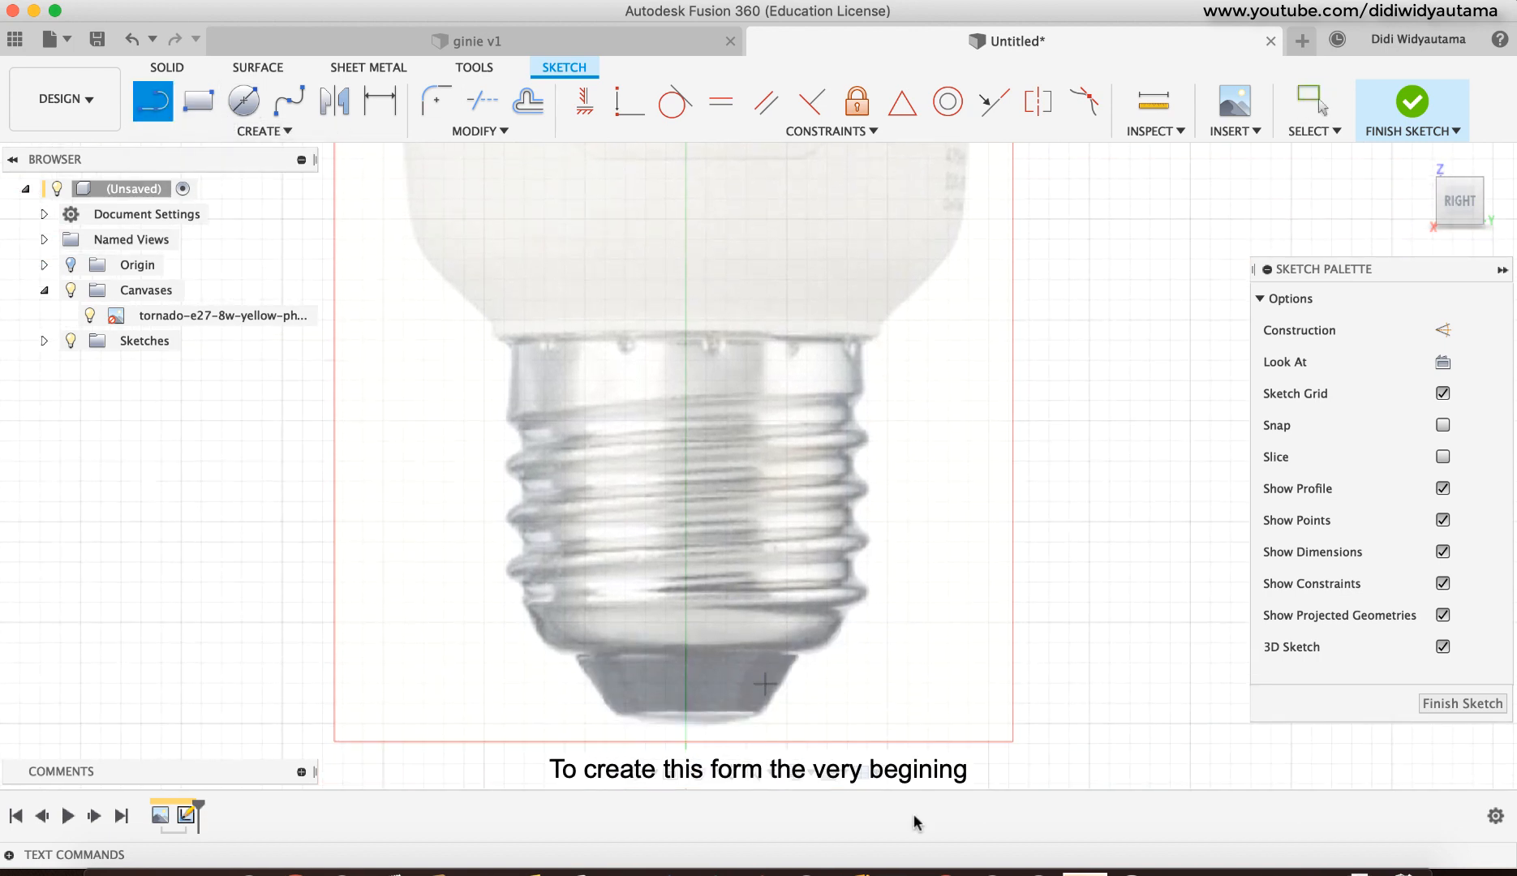
{"action": "left_click", "coordinate": [688, 725]}
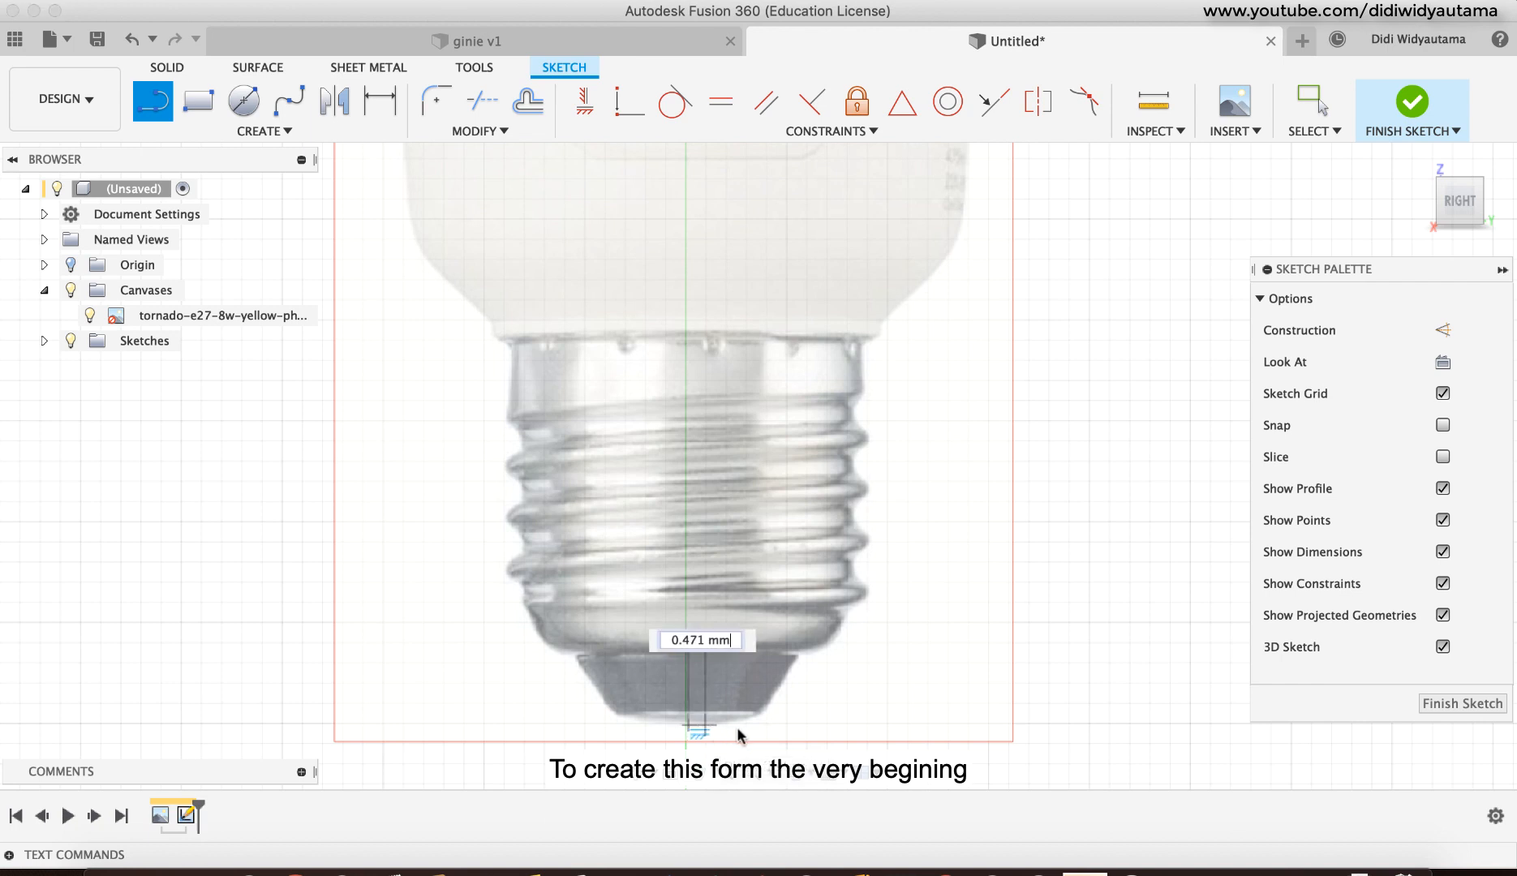
{"action": "left_click", "coordinate": [756, 727]}
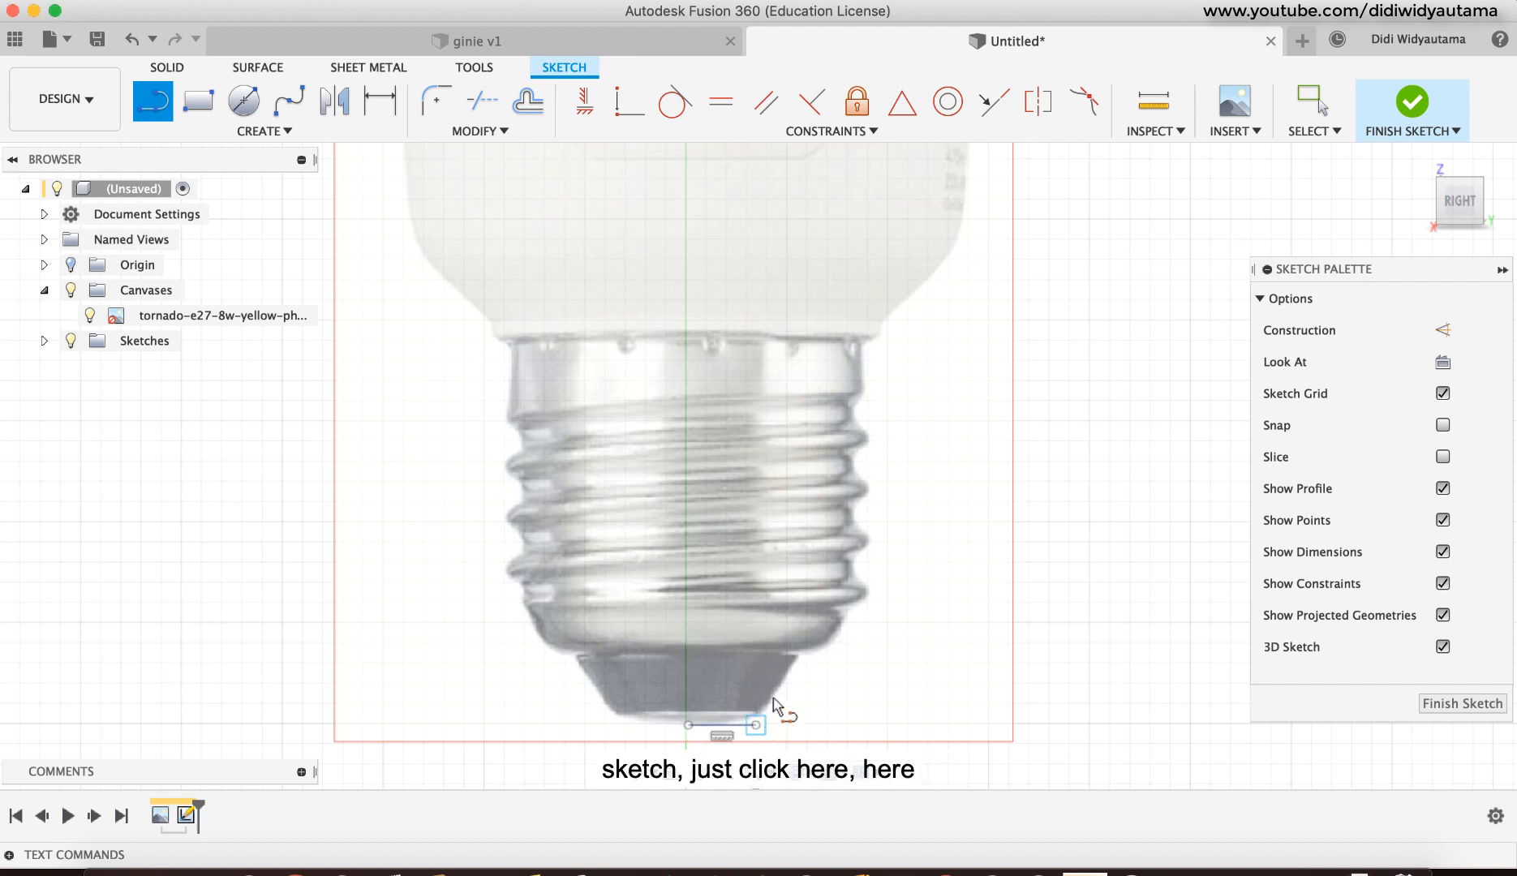
{"action": "left_click", "coordinate": [797, 658]}
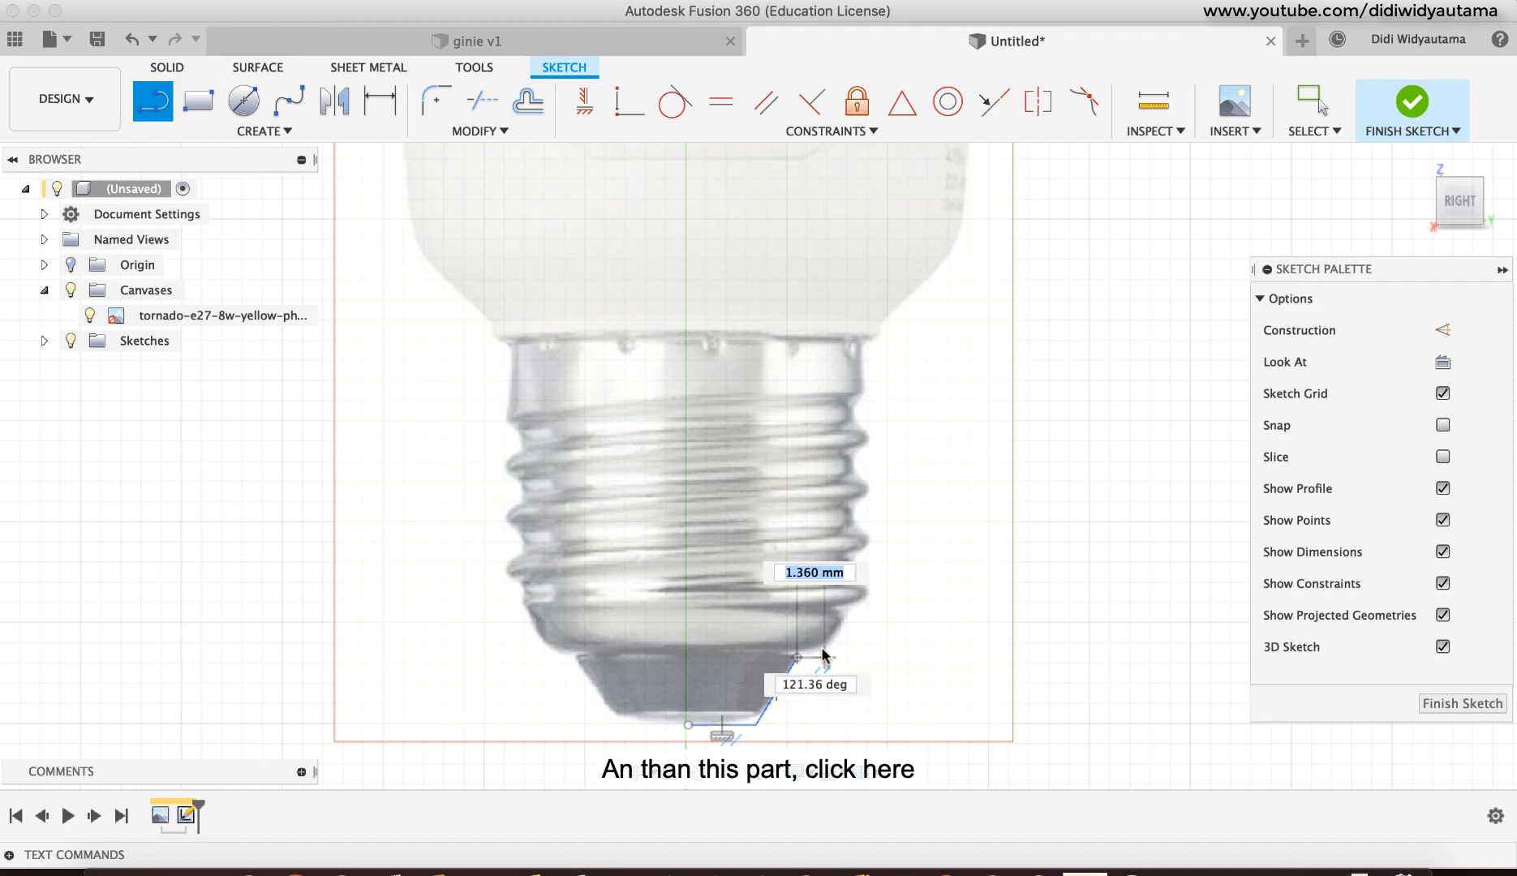
{"action": "left_click", "coordinate": [820, 656]}
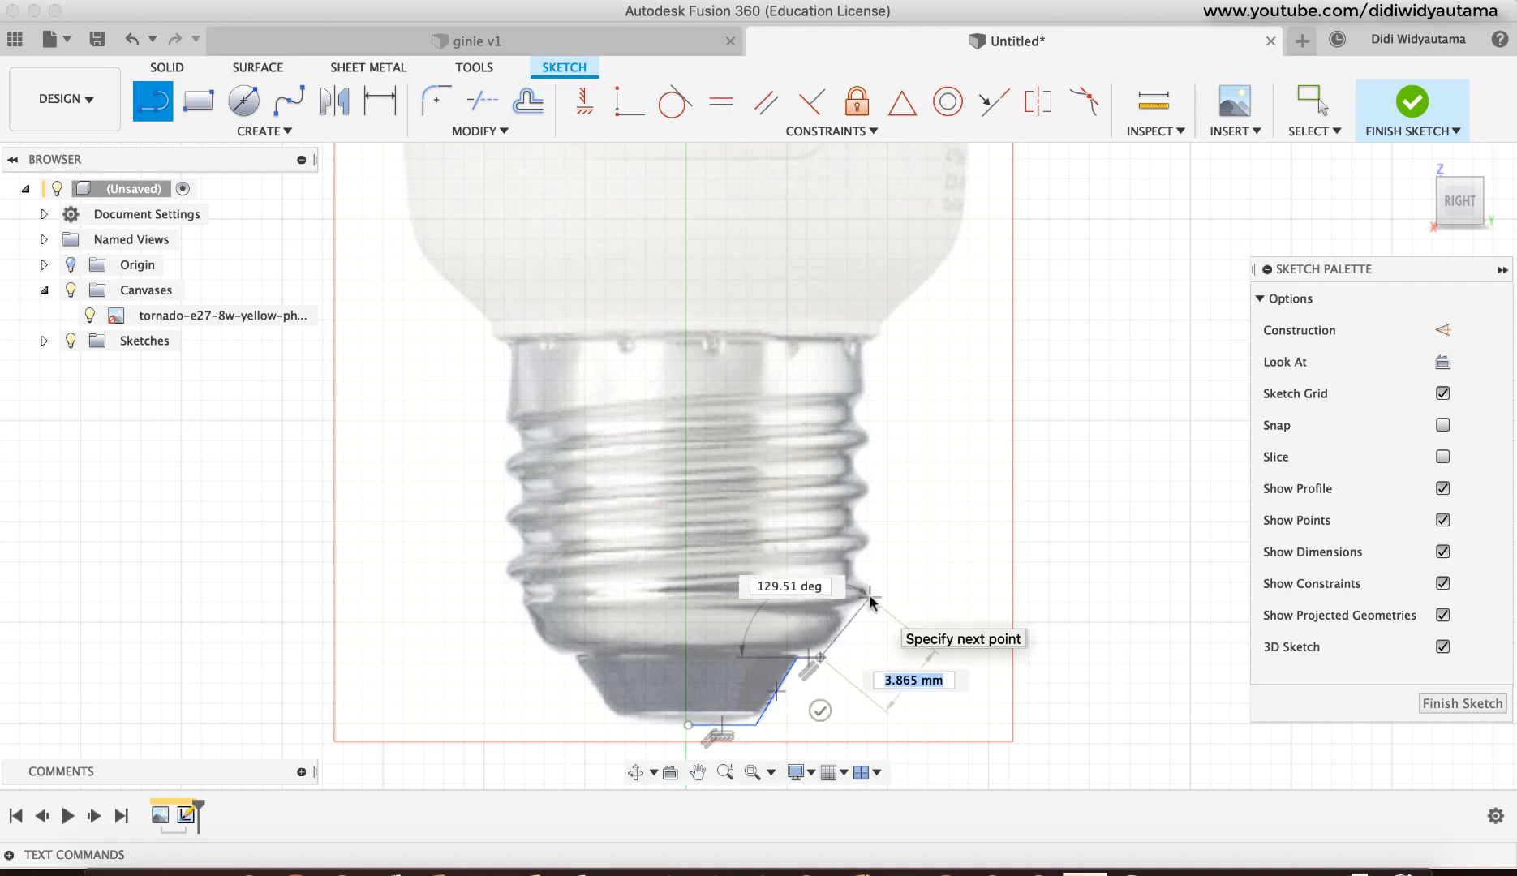
Step: Continue the profile with a slanted line out to the lowest thread and a vertical line along the screw base to the housing
{"action": "scroll", "coordinate": [871, 598], "scroll_direction": "down", "scroll_amount": 3}
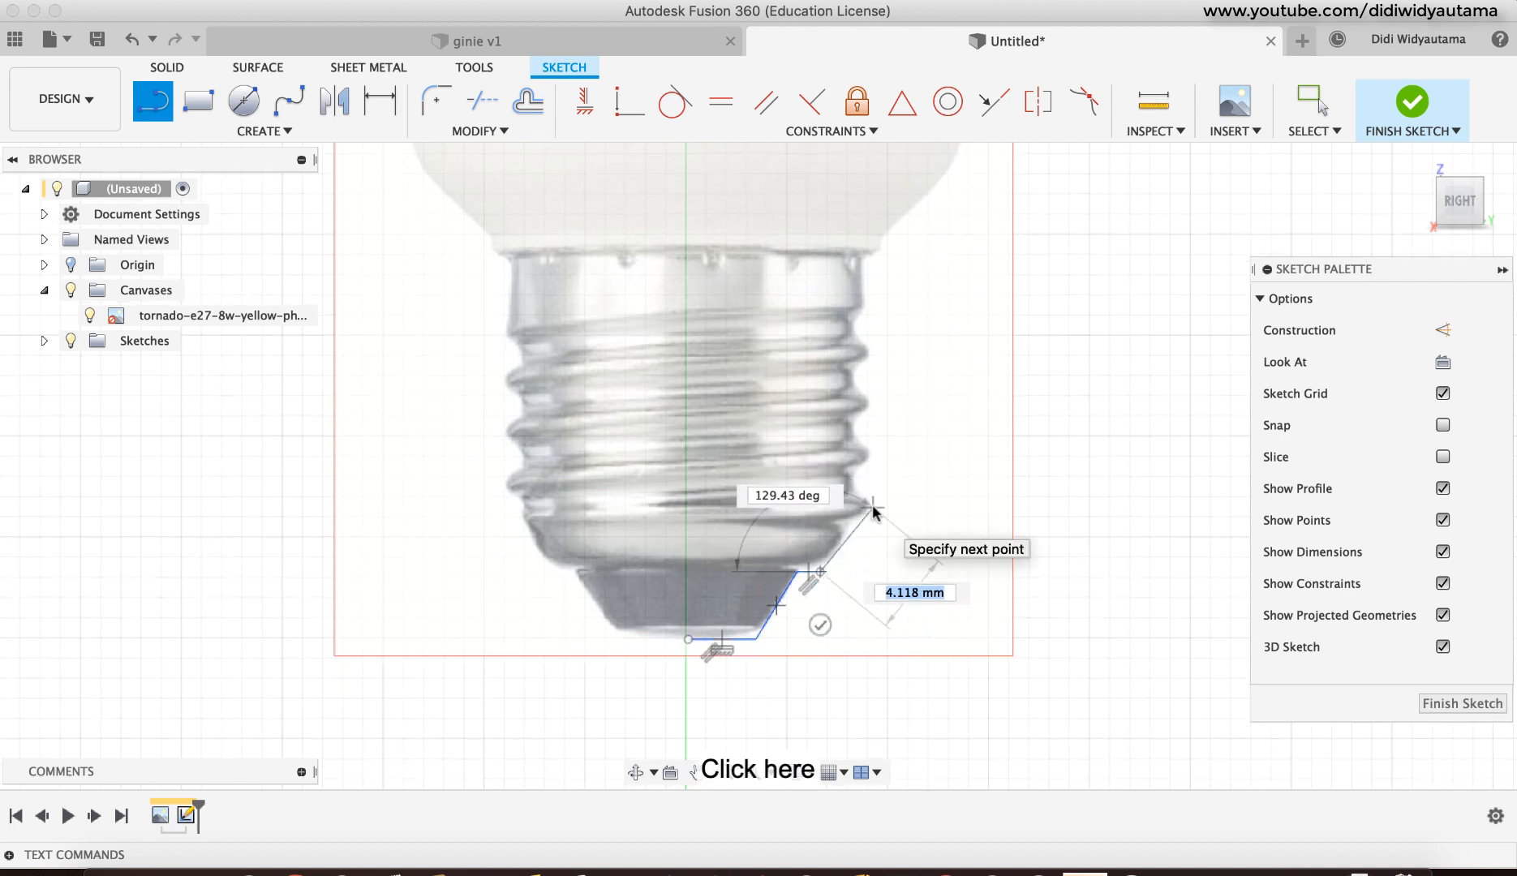
{"action": "left_click", "coordinate": [869, 512]}
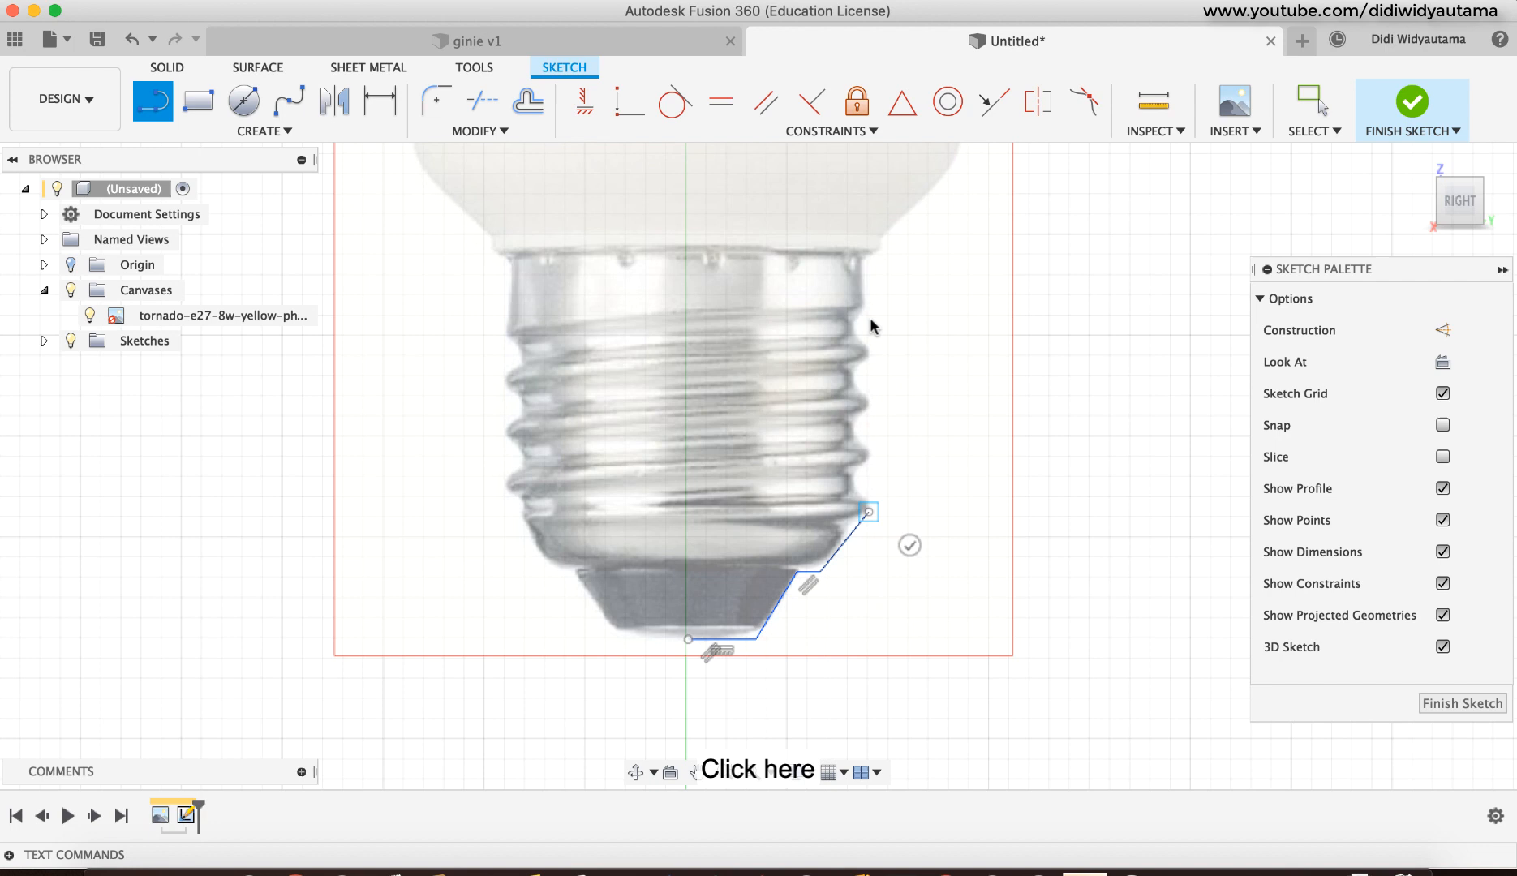
{"action": "left_click", "coordinate": [869, 255]}
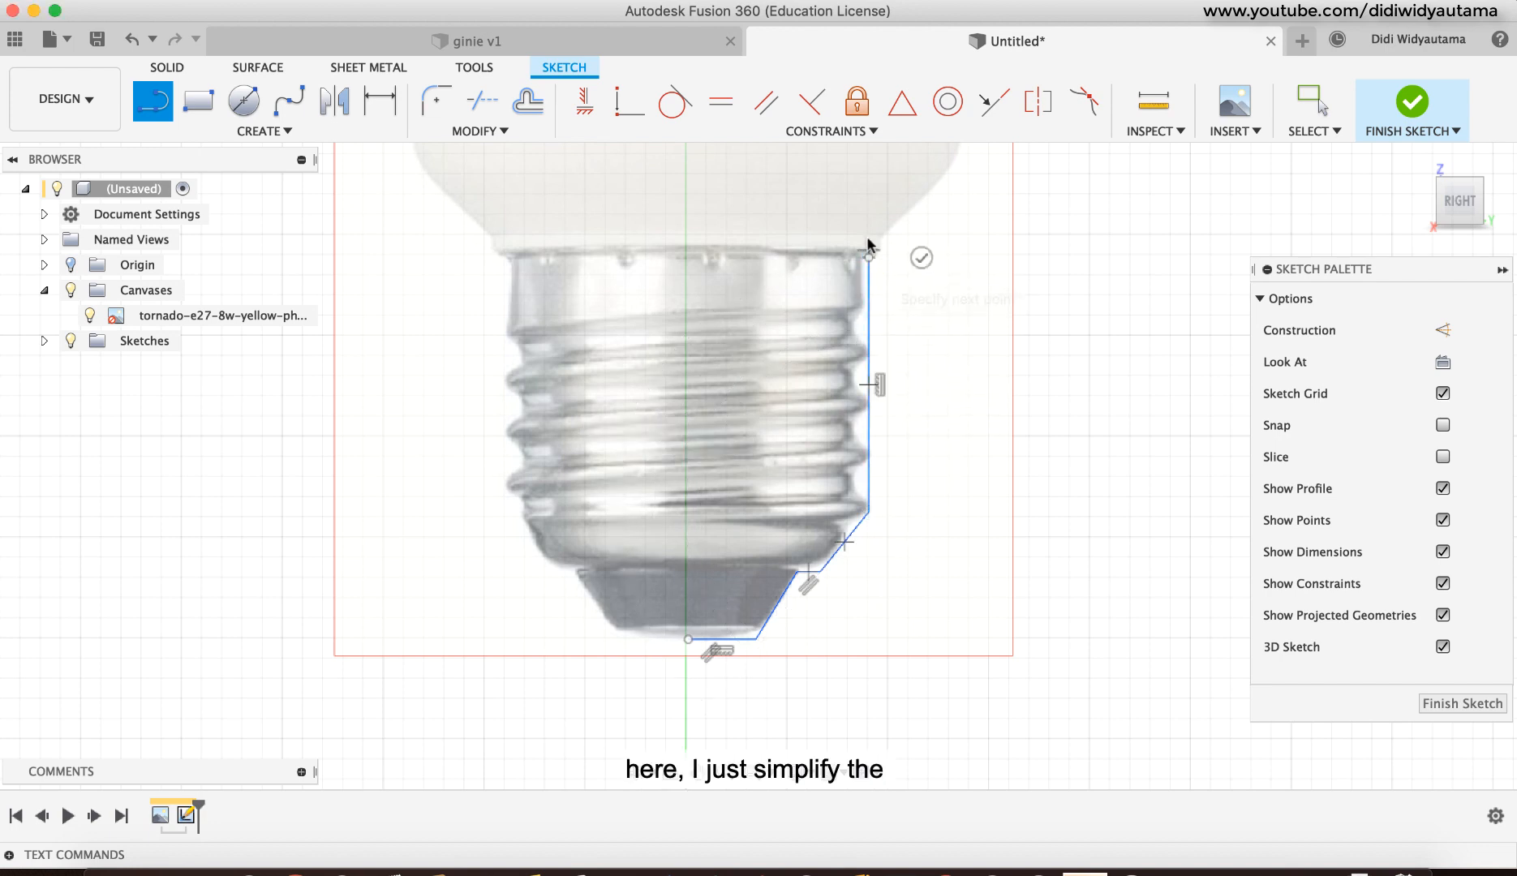
Step: Continue the profile with a slanted line along the housing's lower flank and a near-vertical line up its right side
{"action": "middle_click_drag", "start_coordinate": [906, 211], "coordinate": [796, 389]}
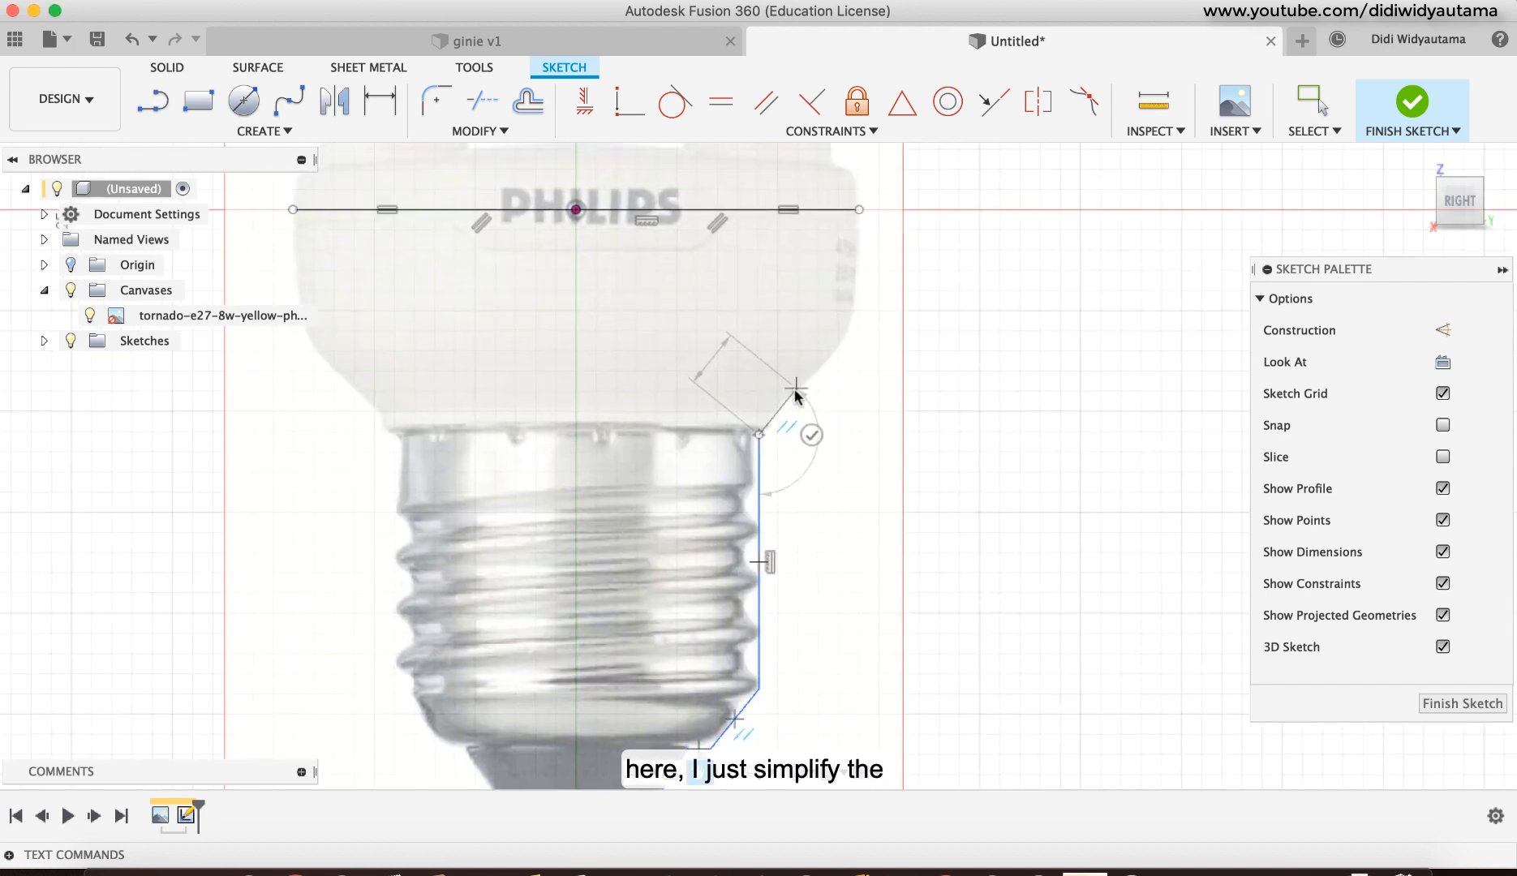
{"action": "left_click", "coordinate": [853, 343]}
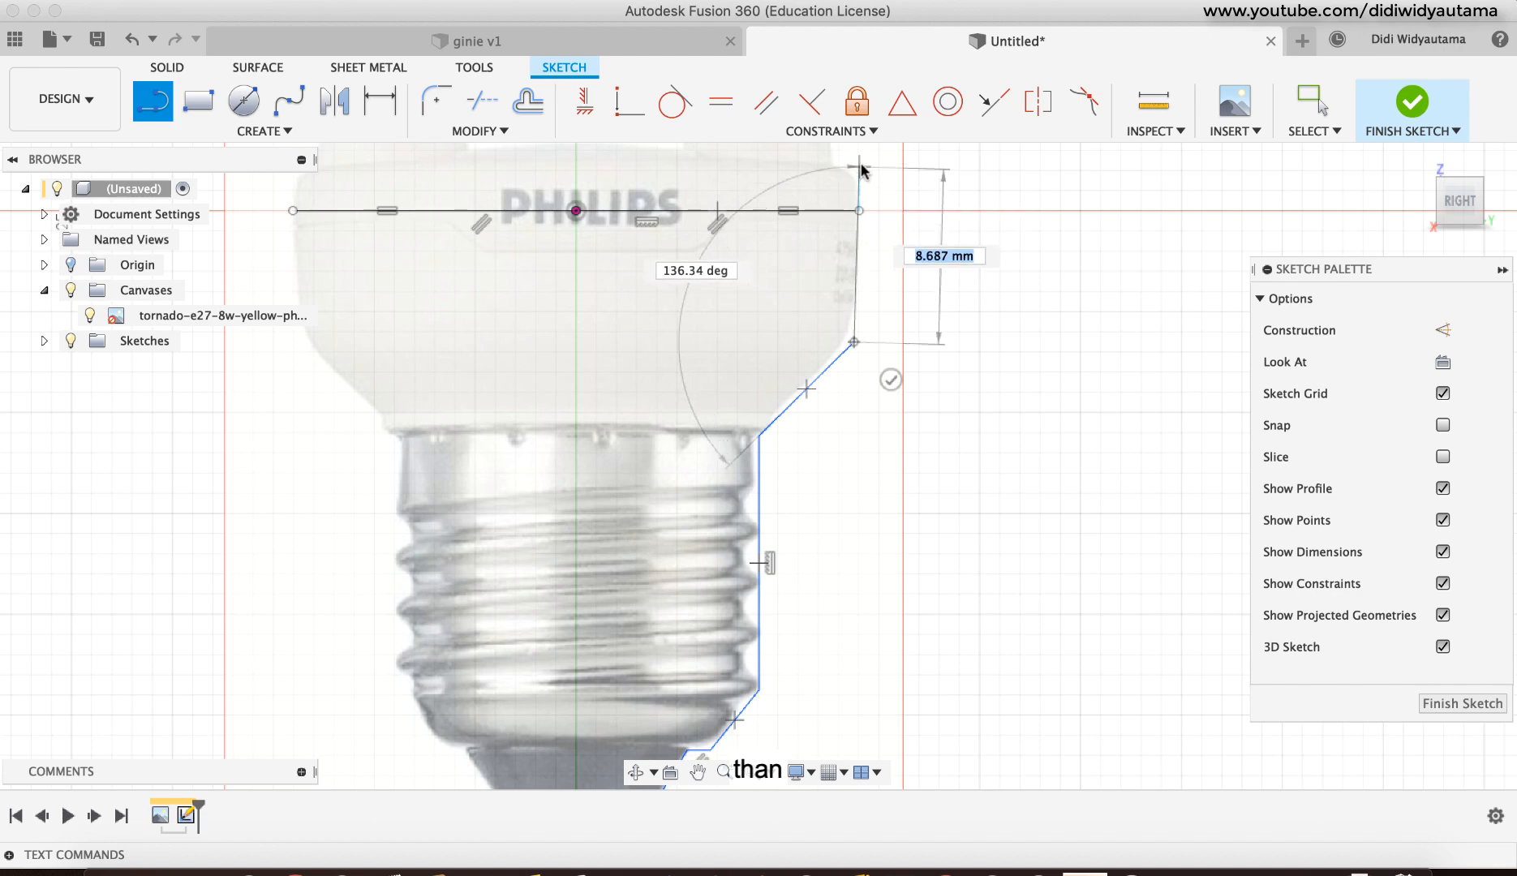
{"action": "left_click", "coordinate": [859, 175]}
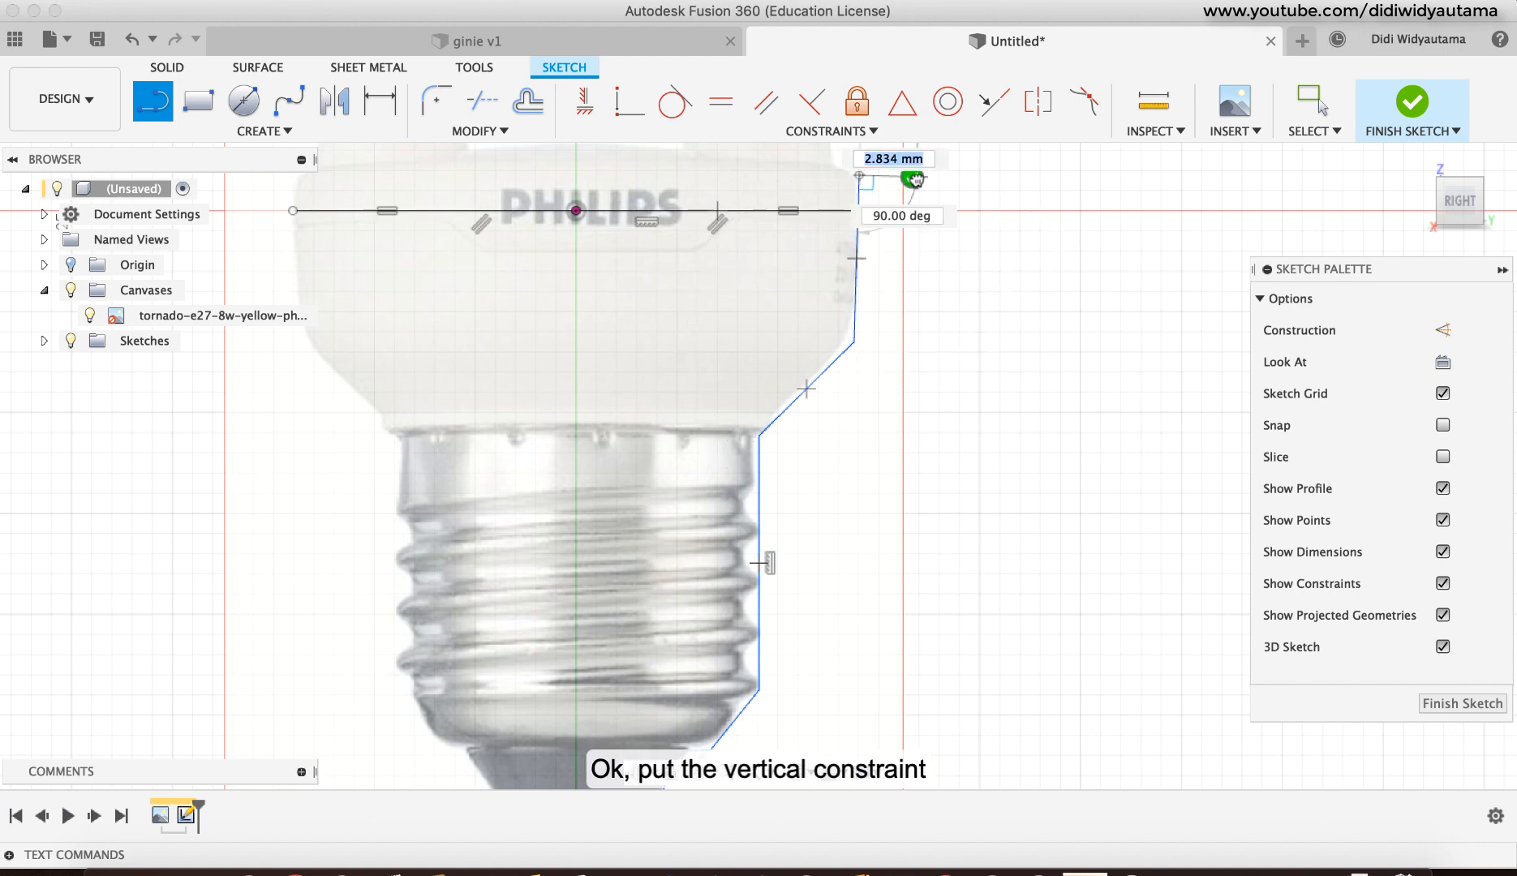
Step: Apply a Vertical constraint to the housing's side line and move its lower endpoint to about Y 13.88, Z -6.09 mm
{"action": "left_click", "coordinate": [583, 102]}
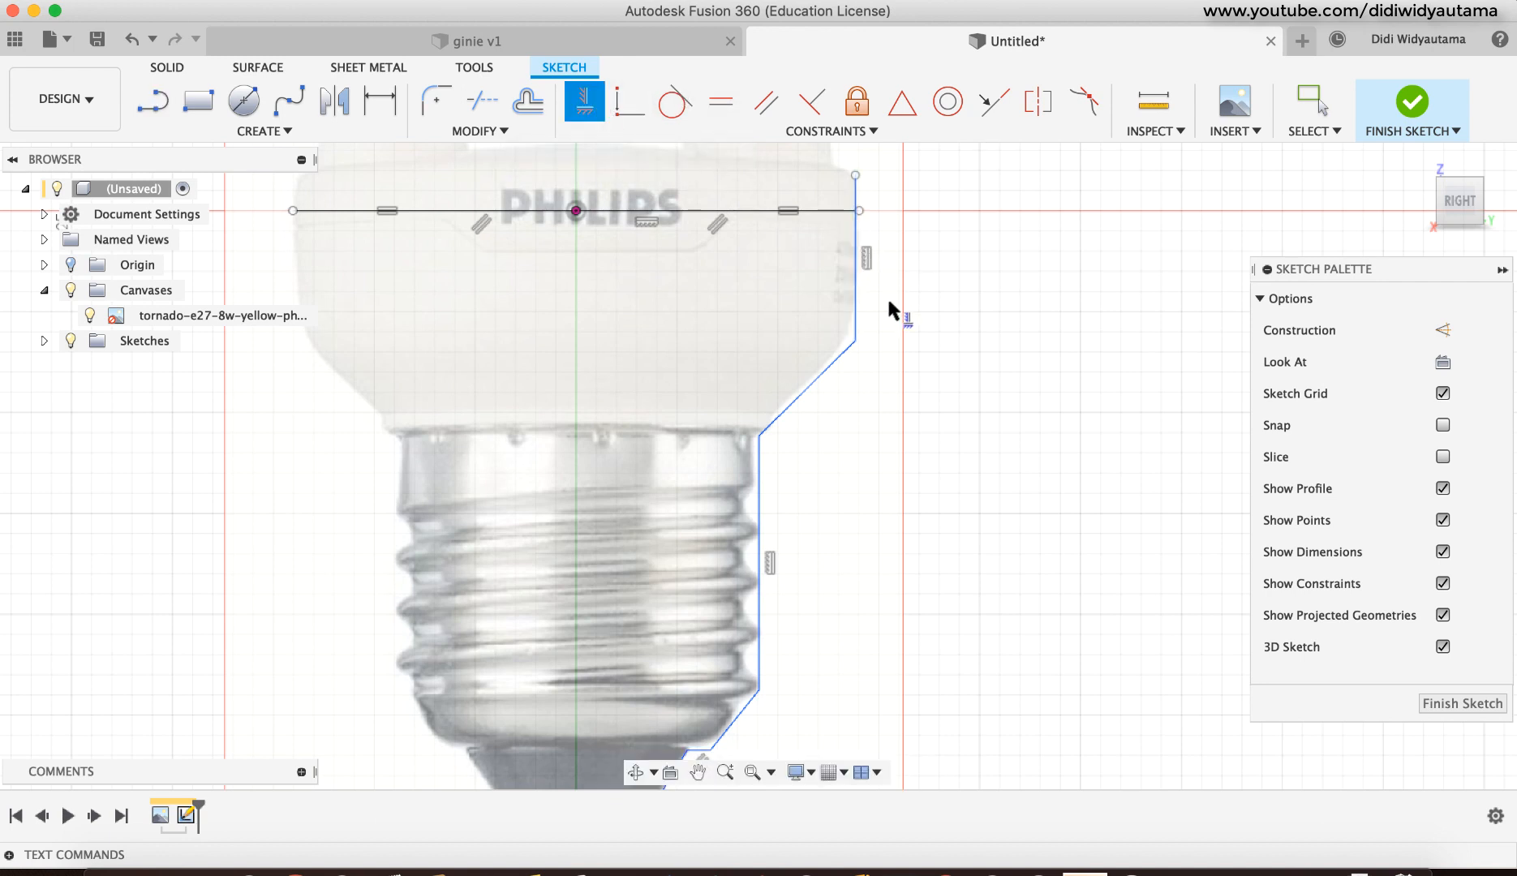
{"action": "key", "text": "Escape"}
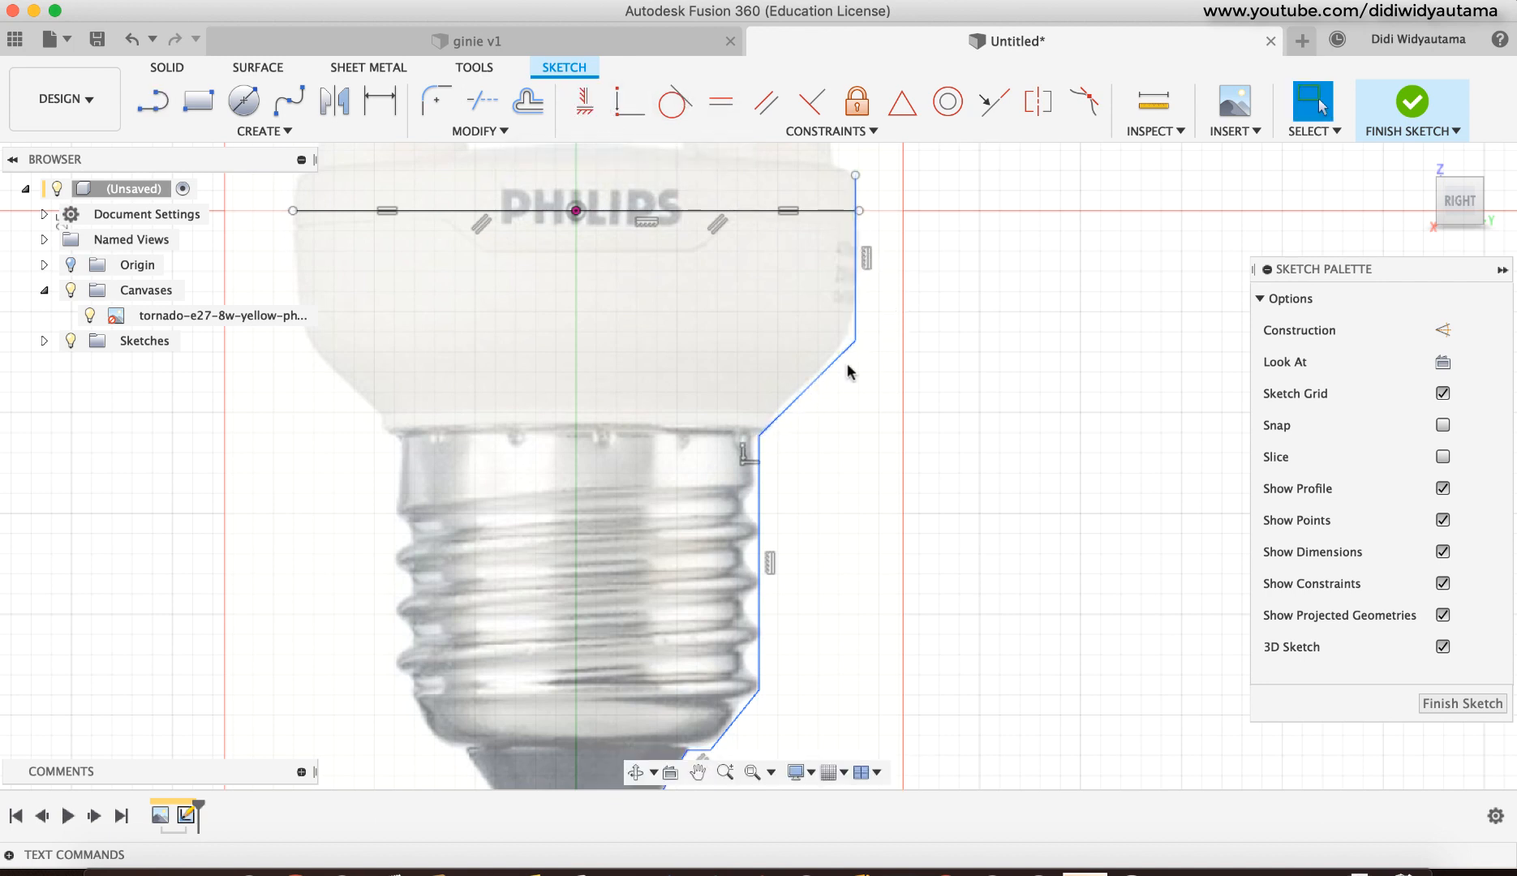
{"action": "left_click", "coordinate": [855, 339]}
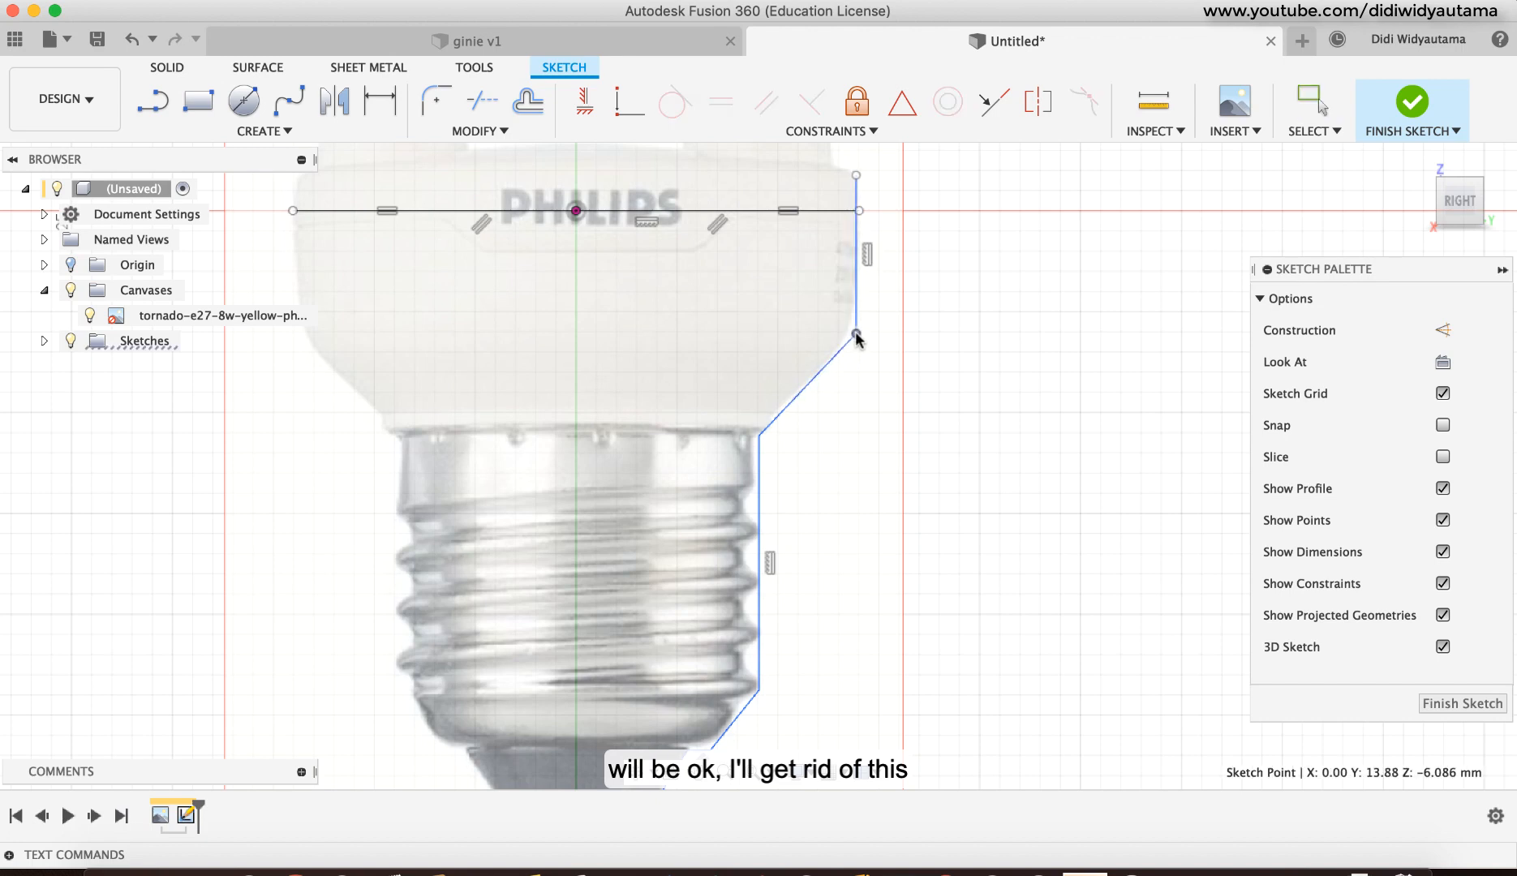
Step: Delete the two horizontal reference lines on either side of the origin
{"action": "key", "text": "Delete"}
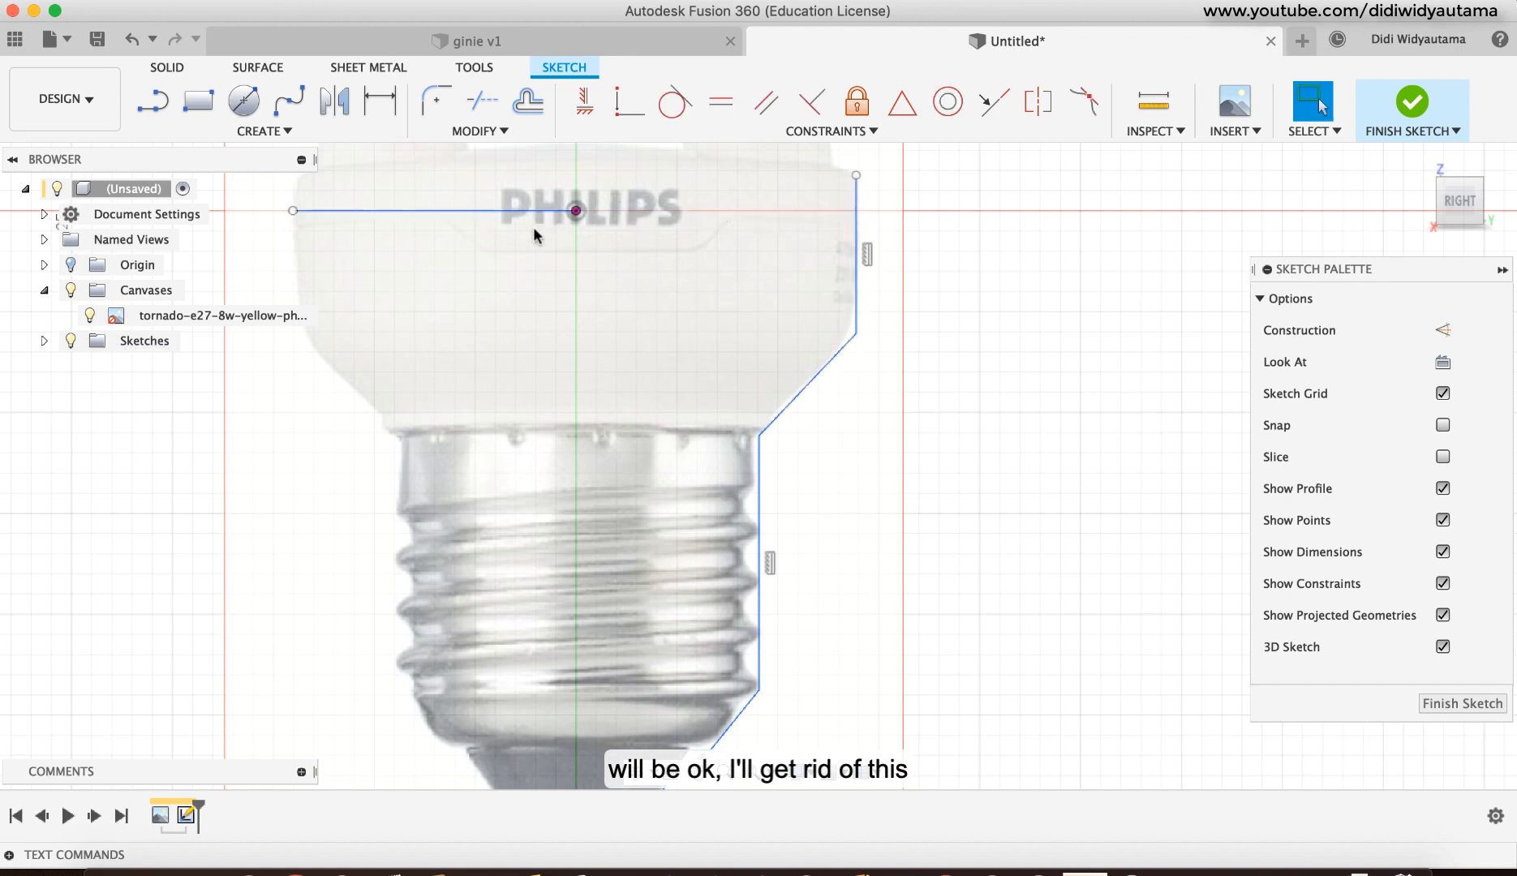
{"action": "left_click", "coordinate": [489, 211]}
{"action": "key", "text": "Delete"}
{"action": "middle_click_drag", "start_coordinate": [956, 320], "coordinate": [956, 436]}
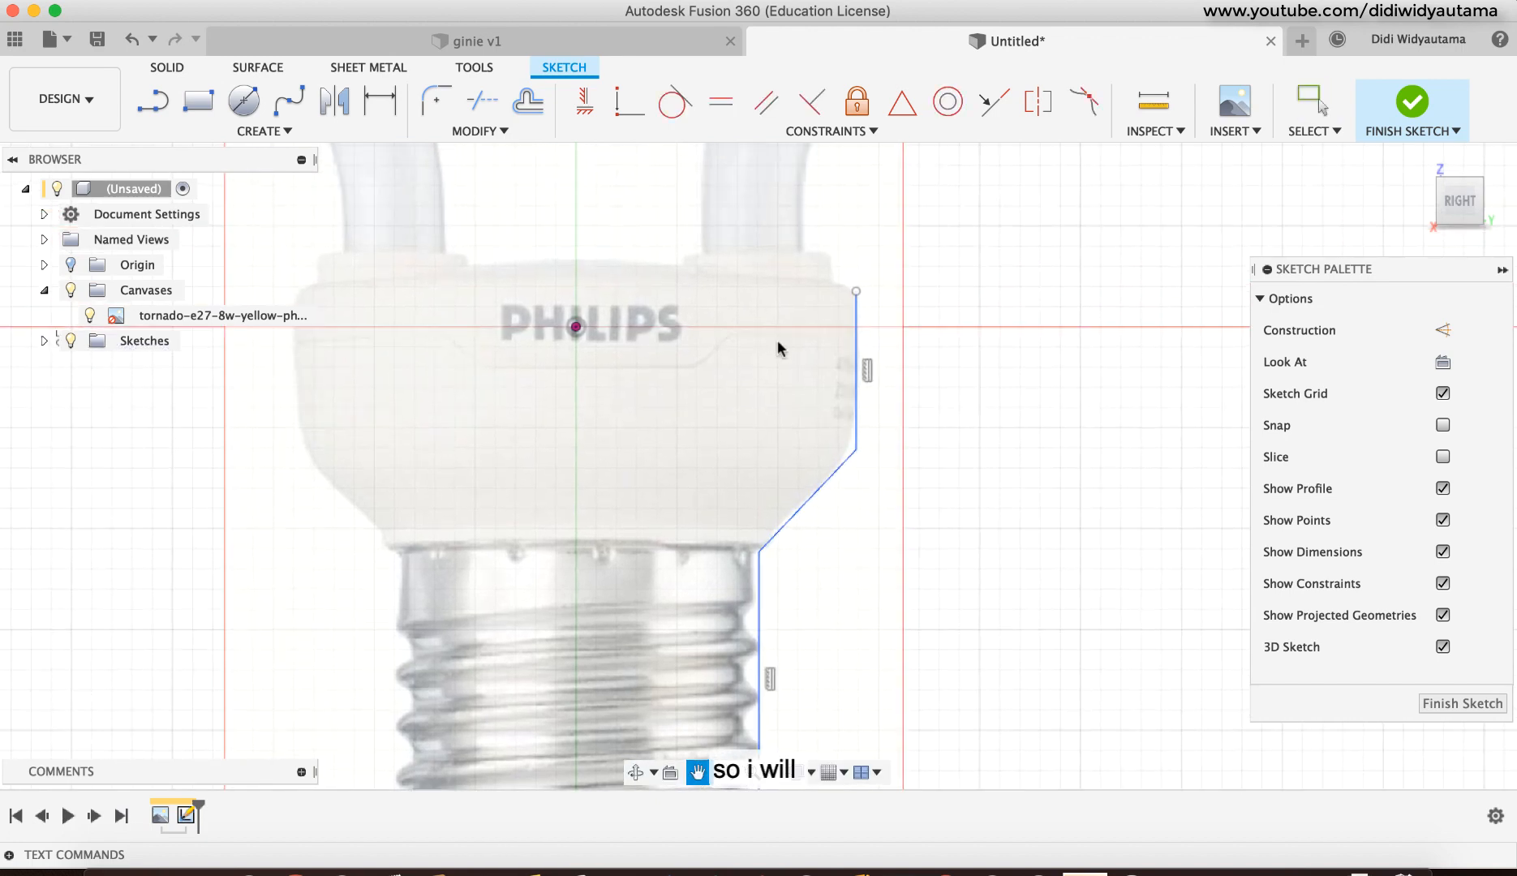
{"action": "left_click", "coordinate": [152, 112]}
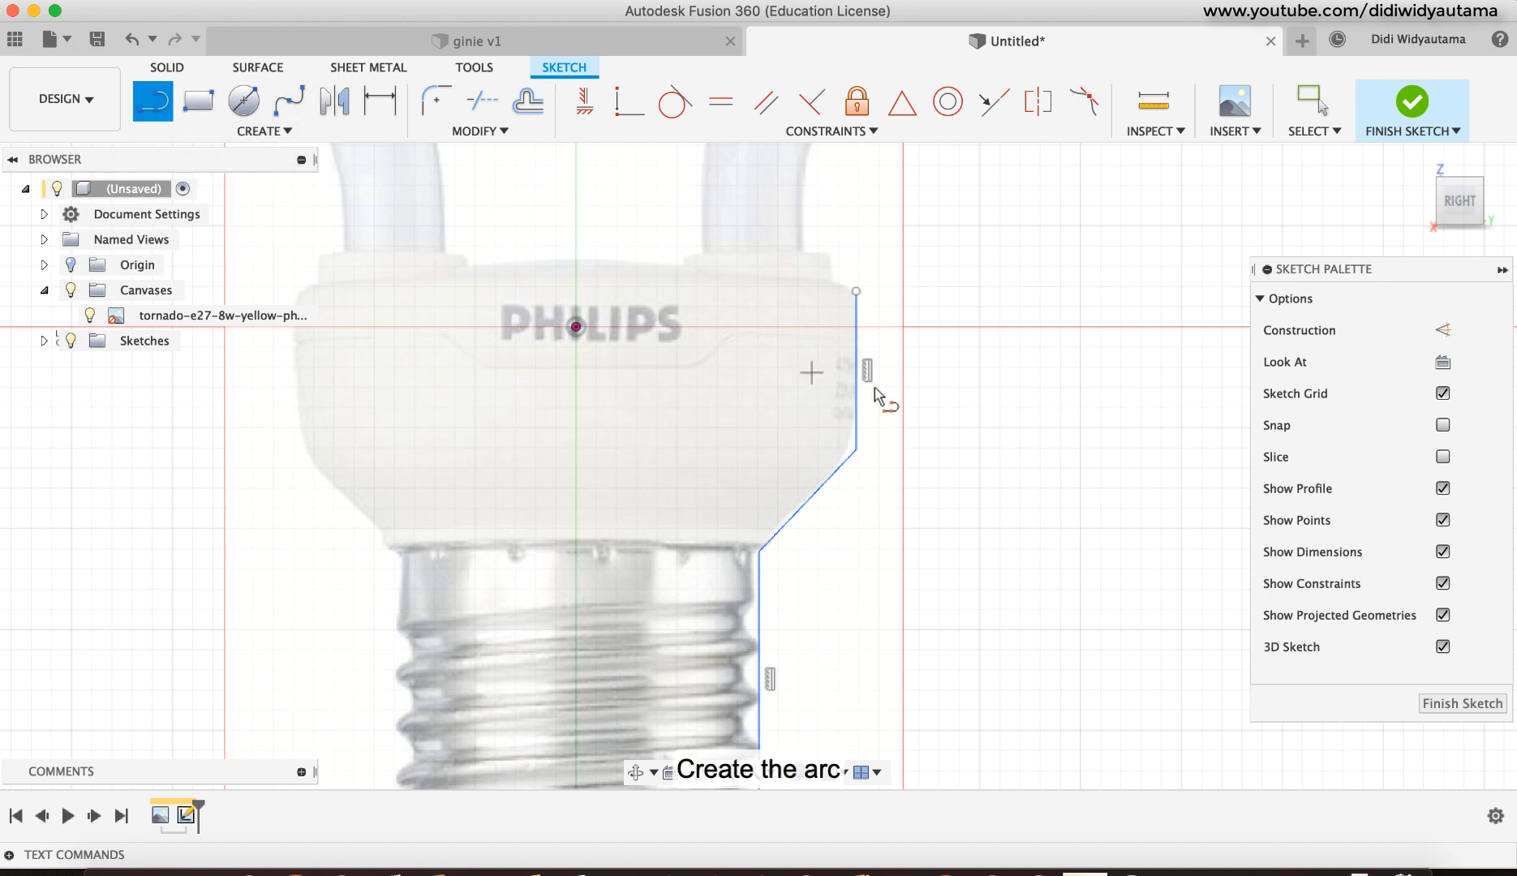
{"action": "left_click", "coordinate": [857, 291]}
{"action": "left_click_drag", "start_coordinate": [857, 292], "coordinate": [576, 260]}
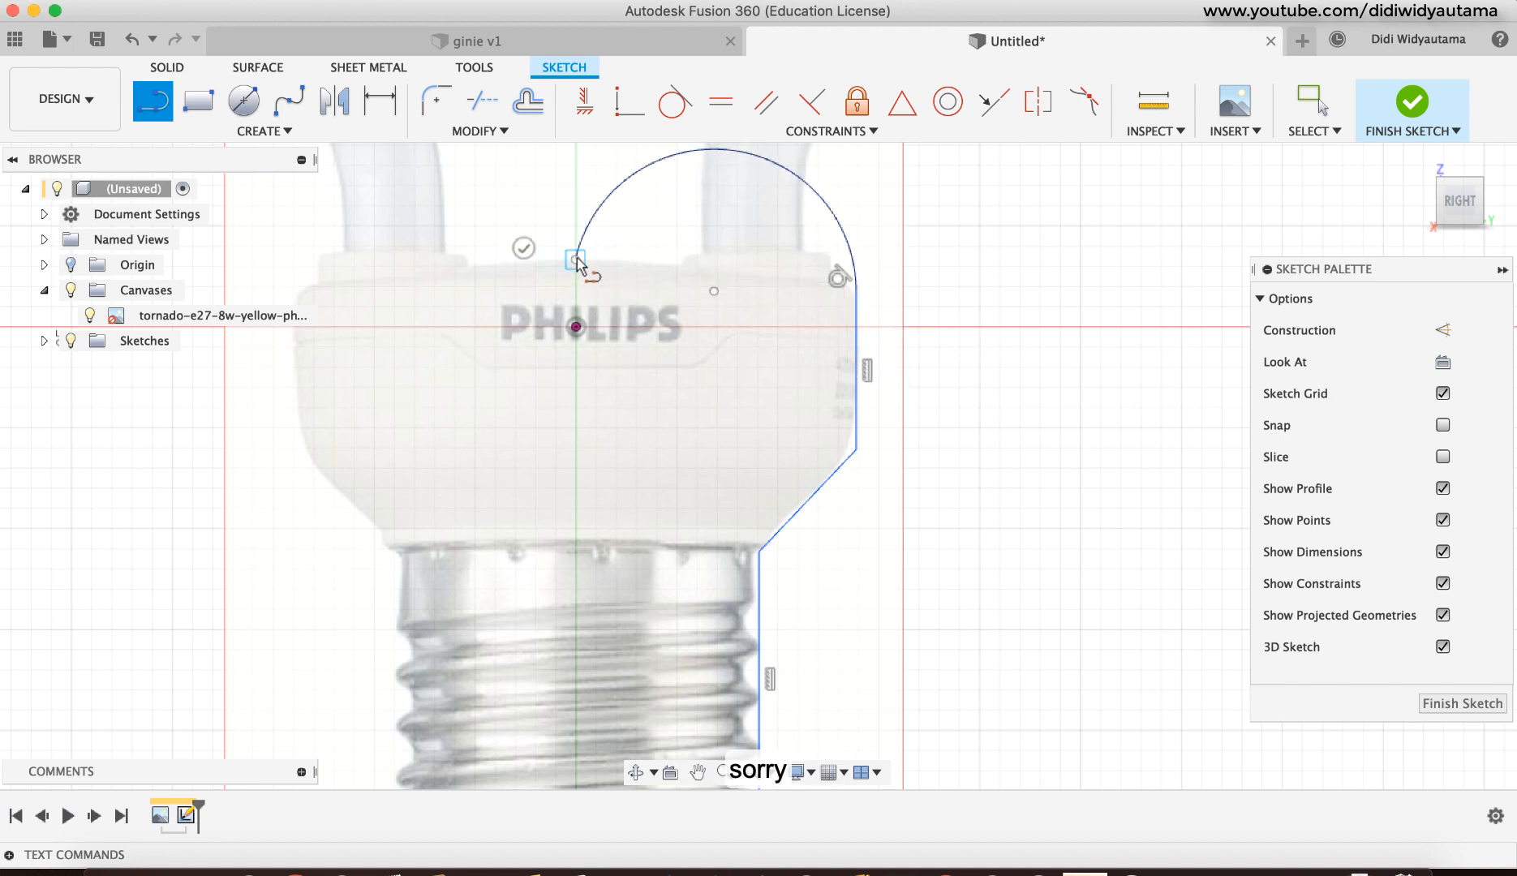
{"action": "key", "text": "Escape"}
{"action": "left_click", "coordinate": [745, 159]}
{"action": "key", "text": "Delete"}
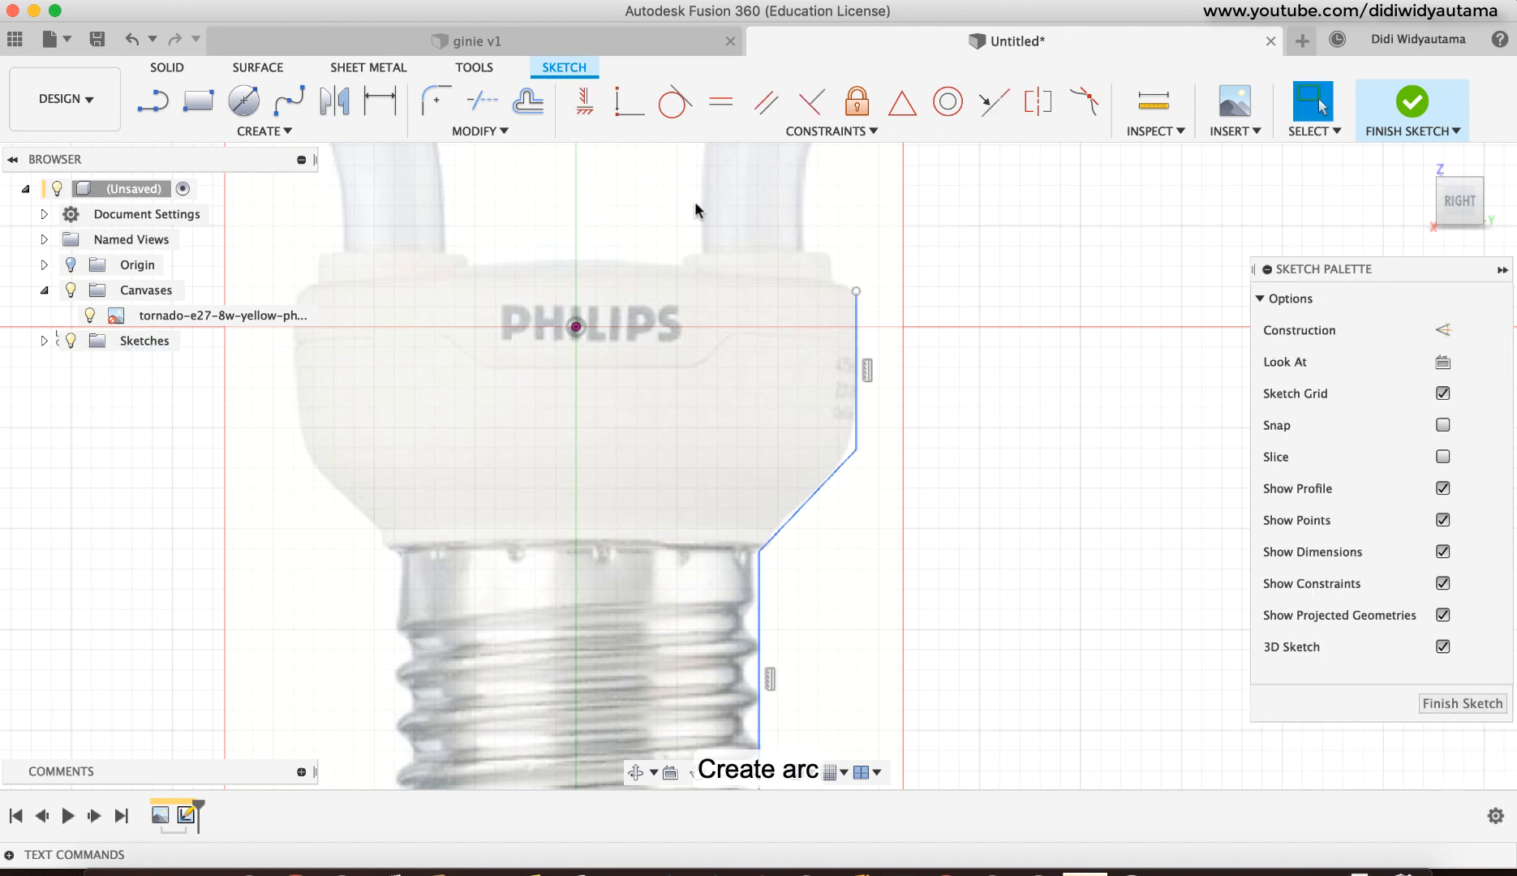
Step: Draw a shallow 3-Point Arc from the top of the housing's side line to the centre axis, following the housing's top edge
{"action": "left_click", "coordinate": [219, 128]}
{"action": "mouse_move", "coordinate": [247, 219]}
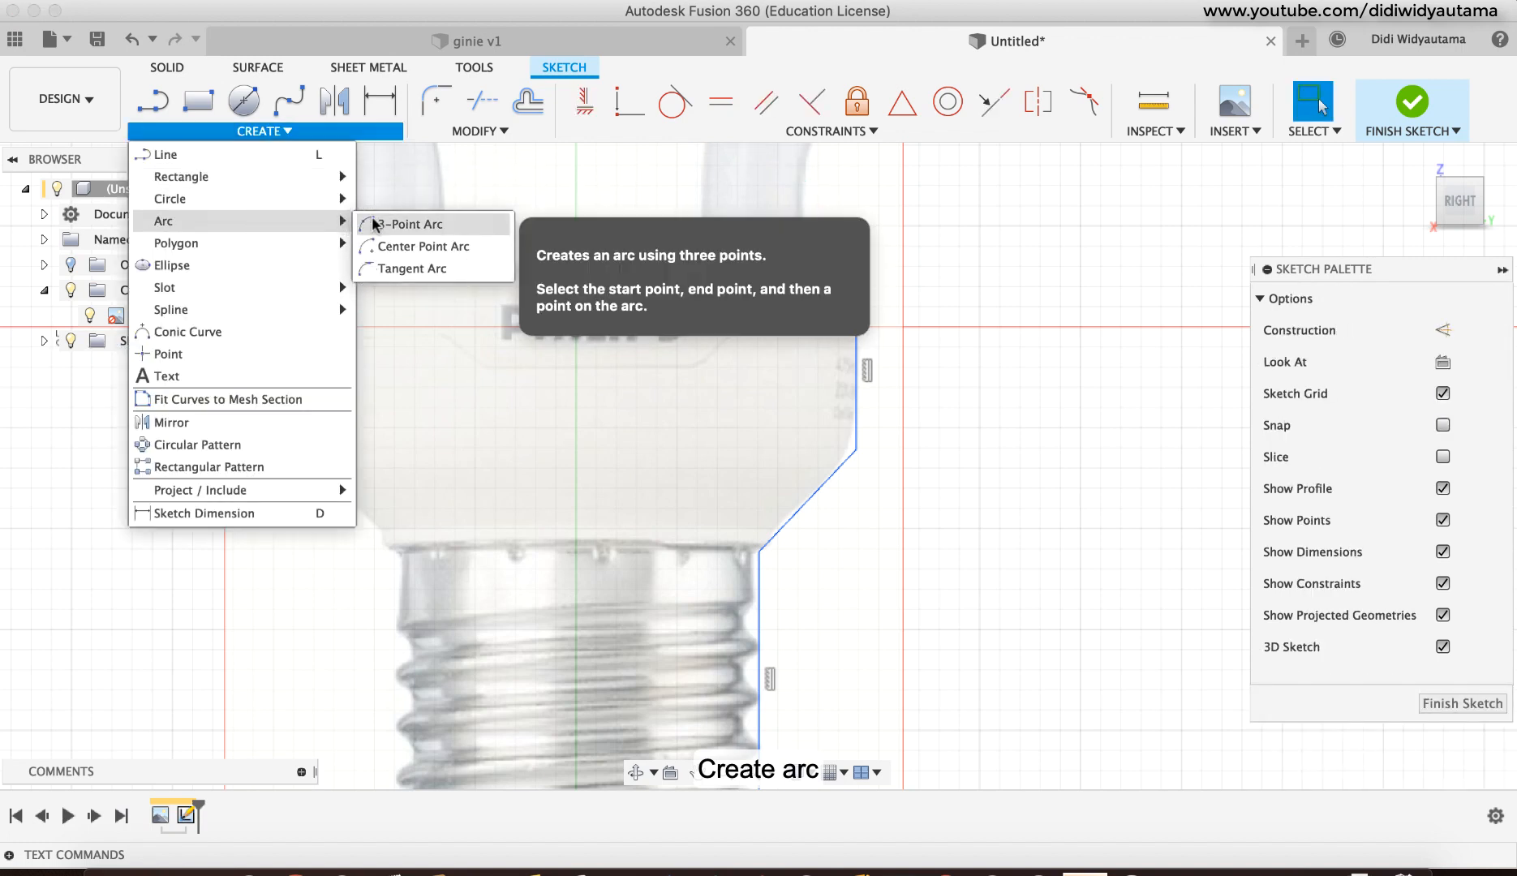
{"action": "left_click", "coordinate": [402, 223]}
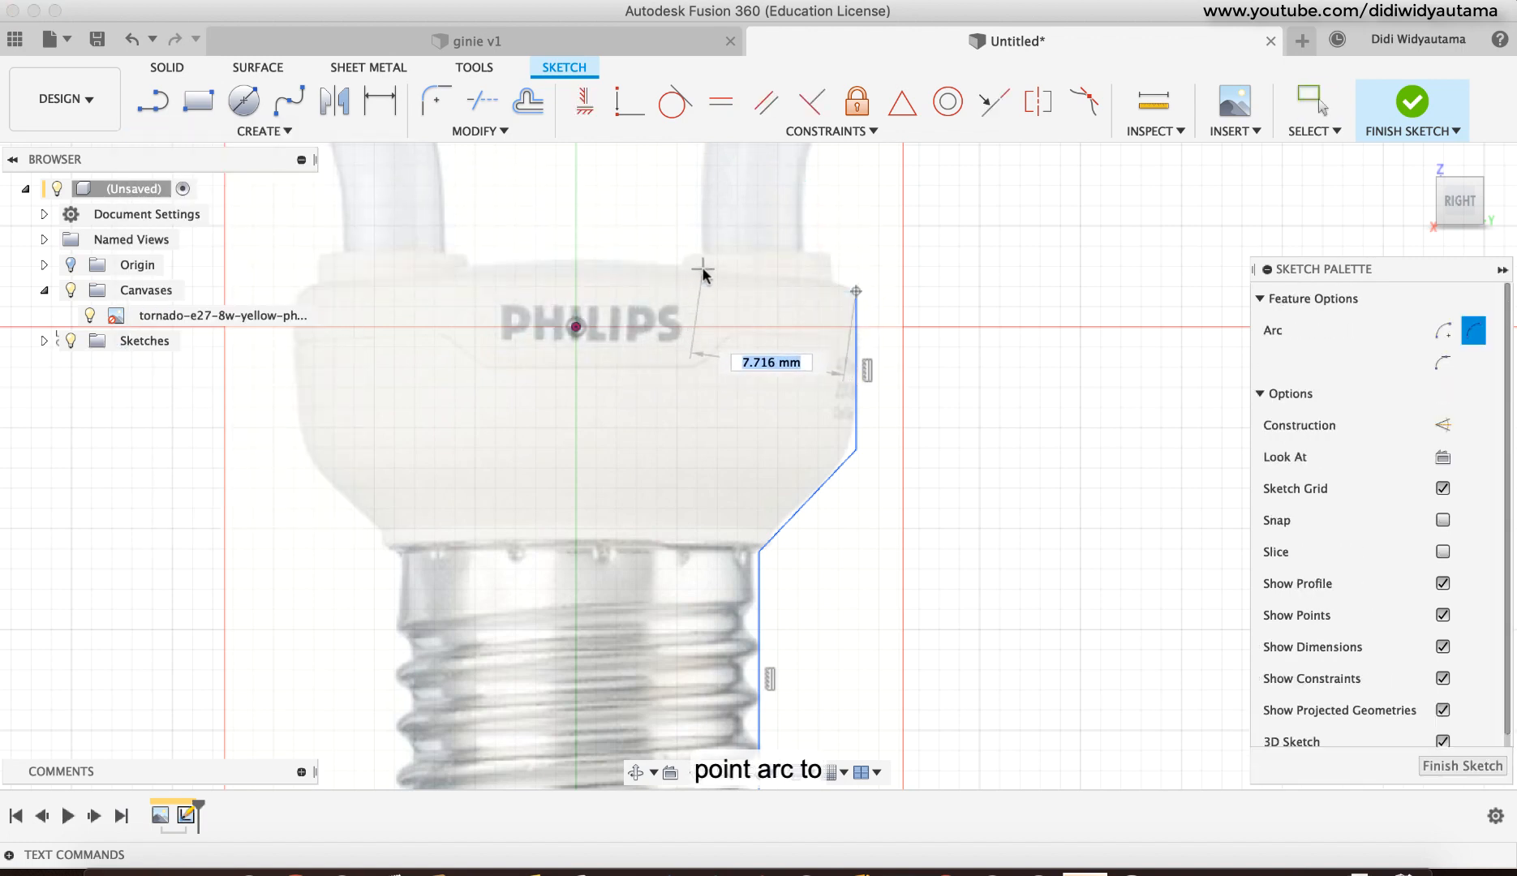
{"action": "left_click", "coordinate": [576, 262]}
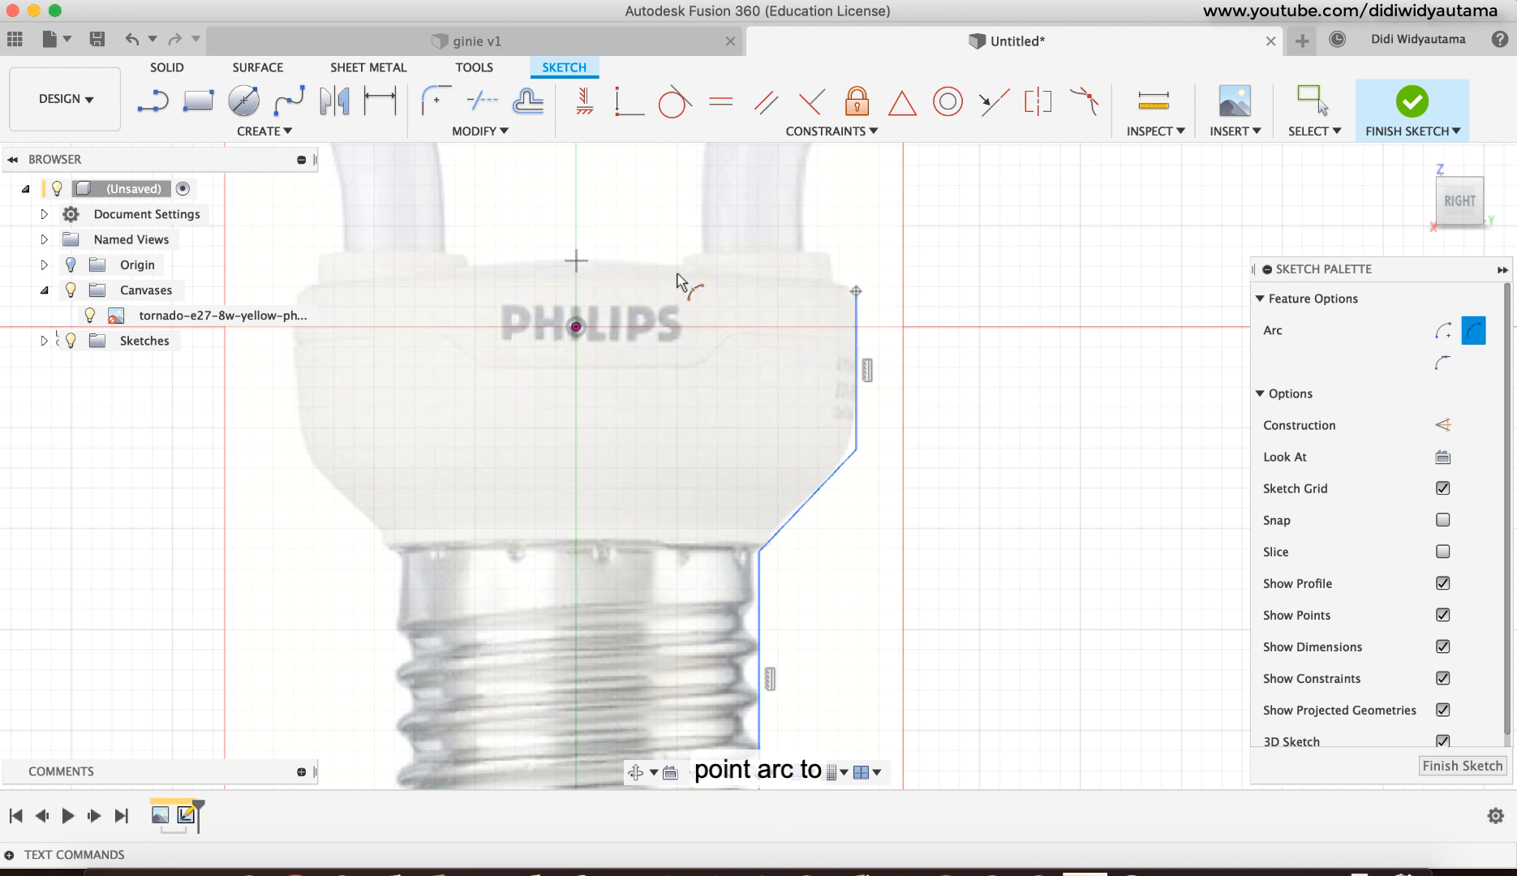
{"action": "left_click", "coordinate": [717, 271]}
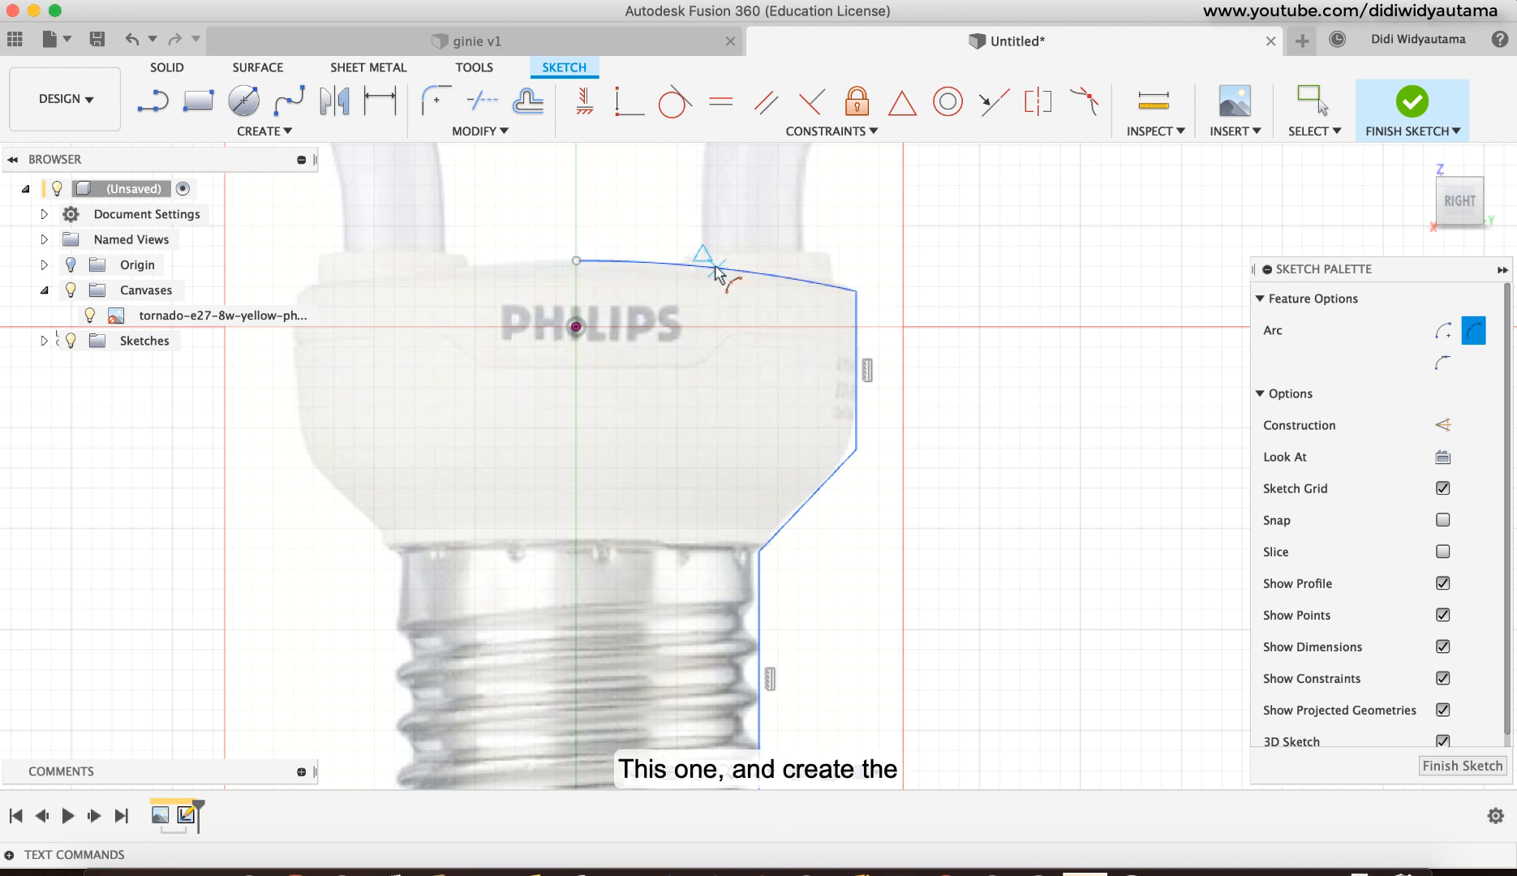
Step: Draw a vertical centre line from the arc's end on the axis down to just below the contact tip
{"action": "left_click", "coordinate": [152, 101]}
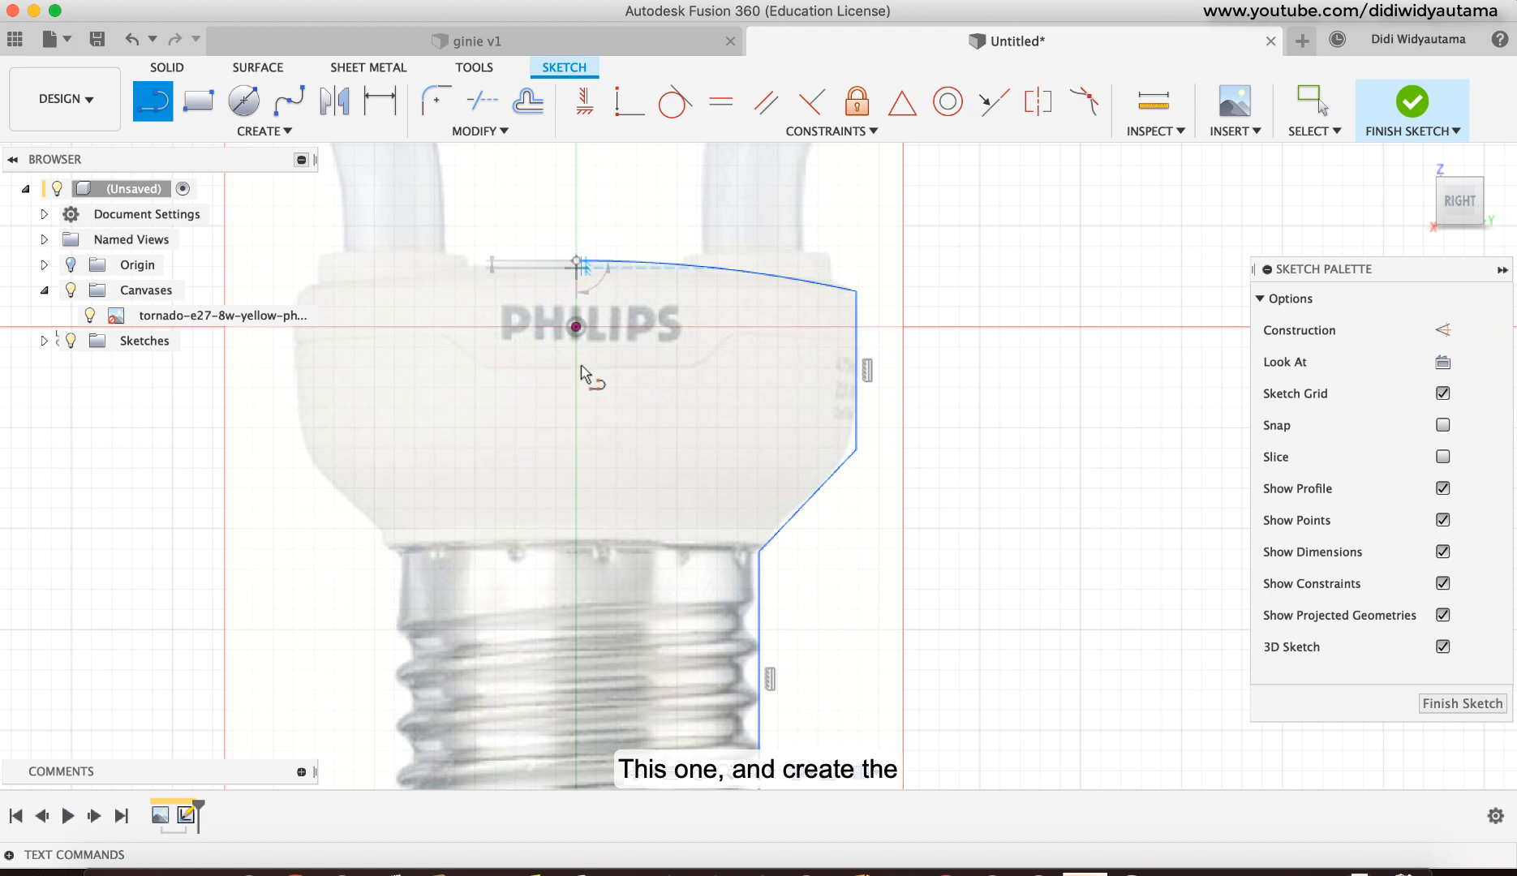
{"action": "left_click", "coordinate": [576, 327]}
{"action": "scroll", "coordinate": [568, 507], "scroll_direction": "down", "scroll_amount": 3}
{"action": "scroll", "coordinate": [579, 650], "scroll_direction": "up", "scroll_amount": 3}
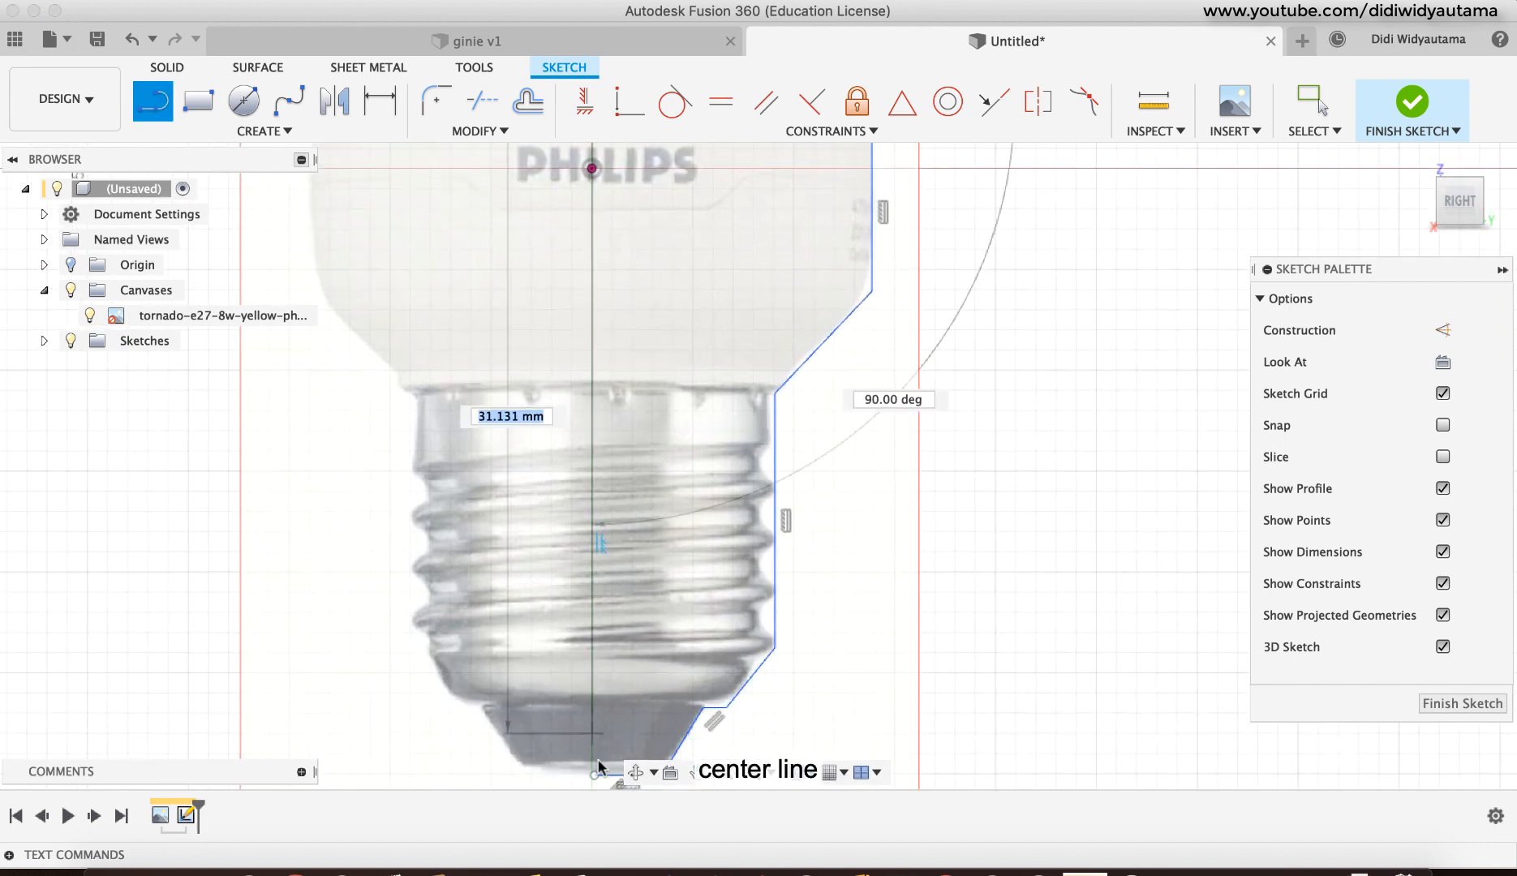
{"action": "middle_click_drag", "start_coordinate": [589, 723], "coordinate": [602, 564]}
{"action": "left_click", "coordinate": [603, 651]}
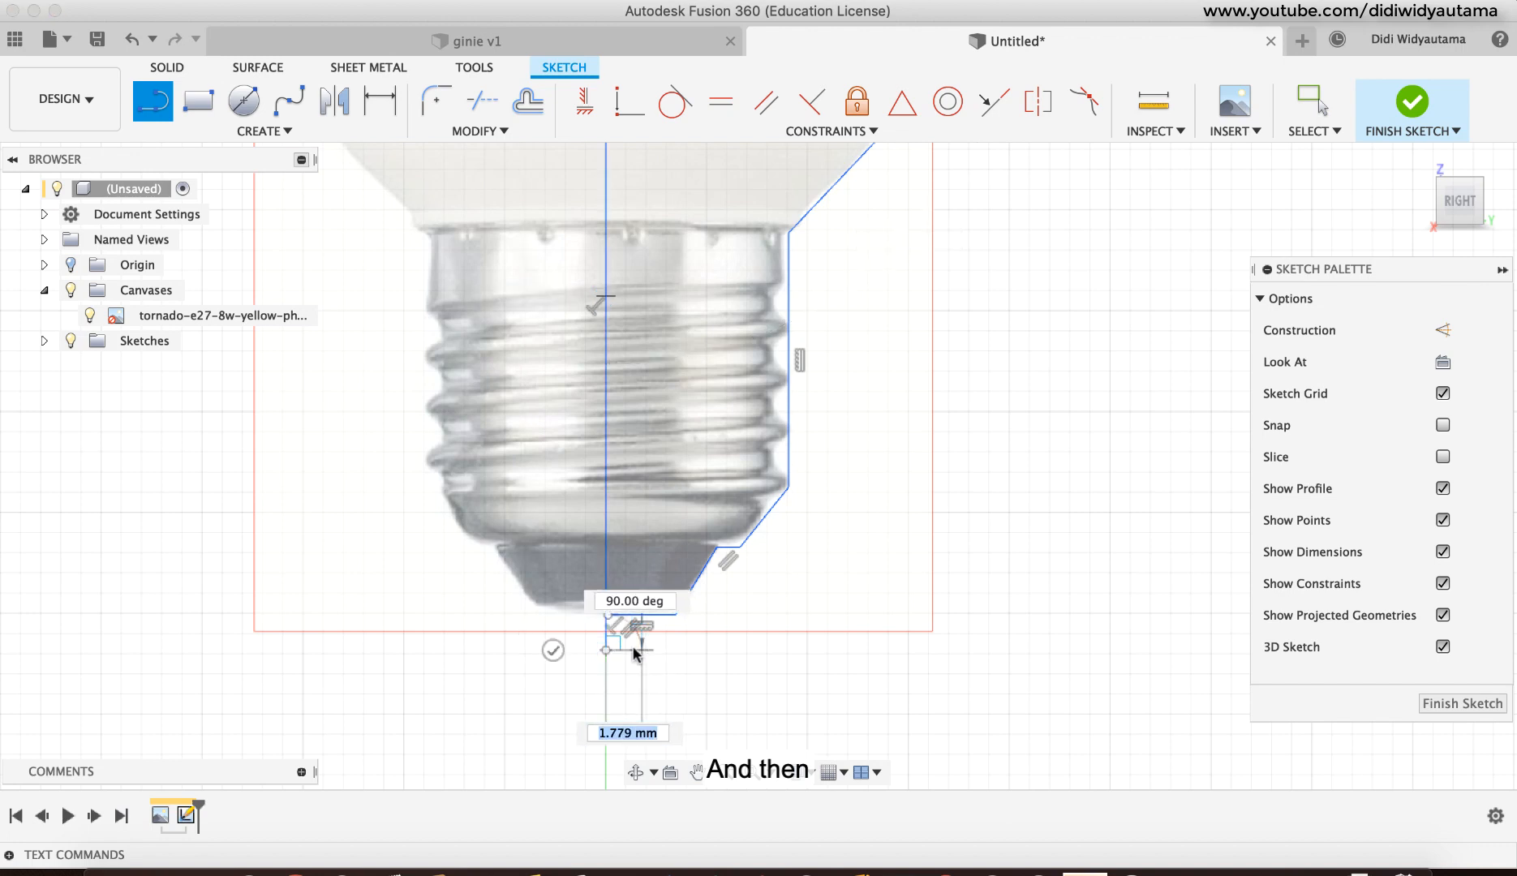
Step: Apply a Coincident constraint between the centre line's lower endpoint and the start of the tip's horizontal base line
{"action": "left_click", "coordinate": [634, 109]}
{"action": "left_click_drag", "start_coordinate": [606, 650], "coordinate": [608, 615]}
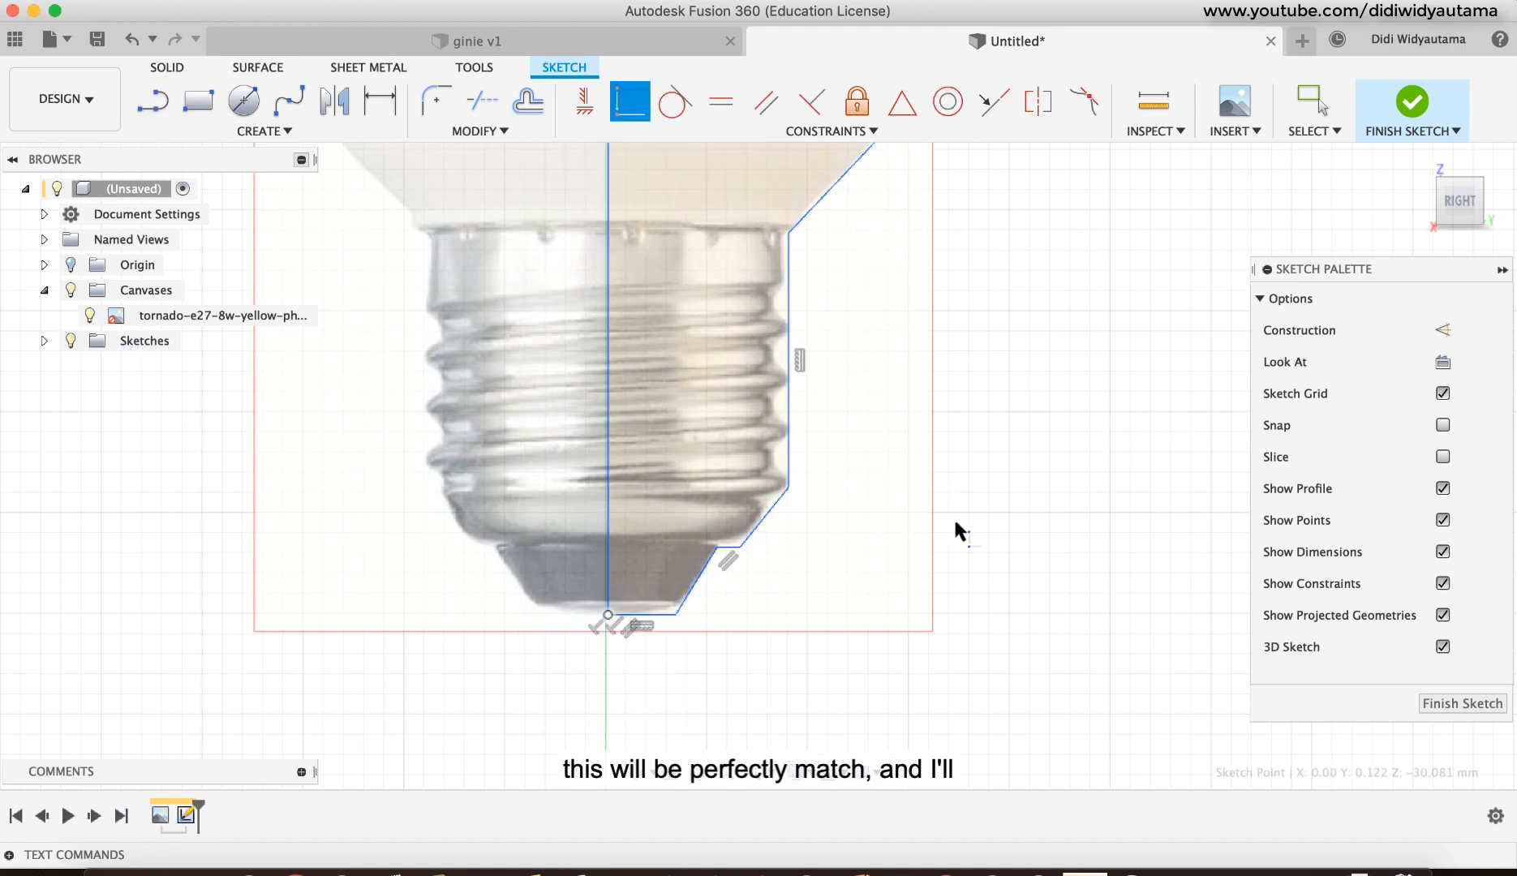
{"action": "middle_click_drag", "start_coordinate": [882, 434], "coordinate": [834, 834]}
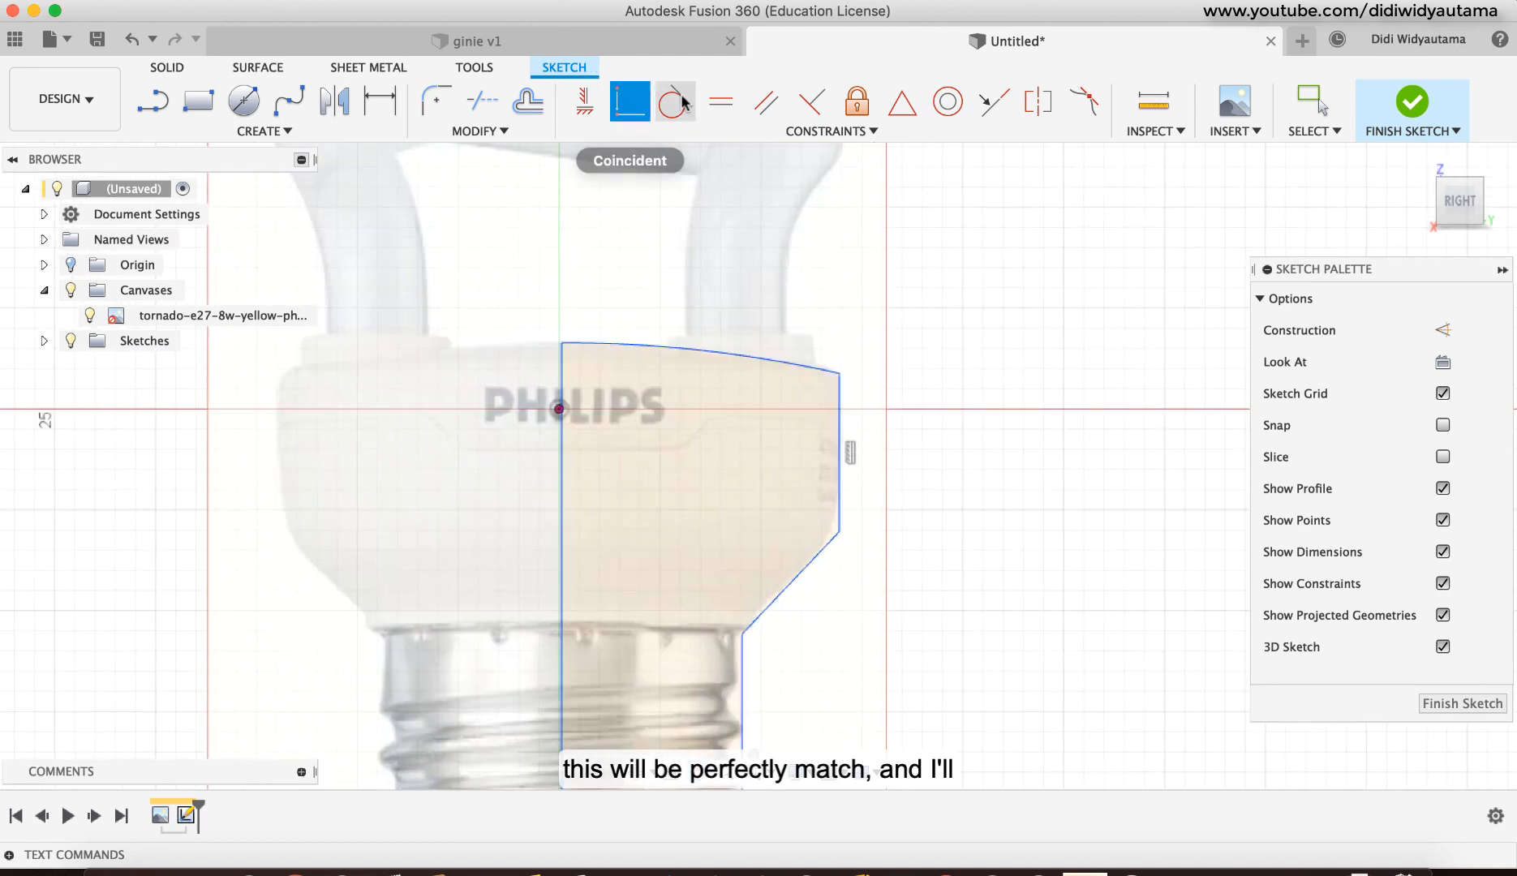
Step: Apply a Coincident constraint between the profile's vertical centre line and the sketch origin
{"action": "left_click", "coordinate": [558, 411]}
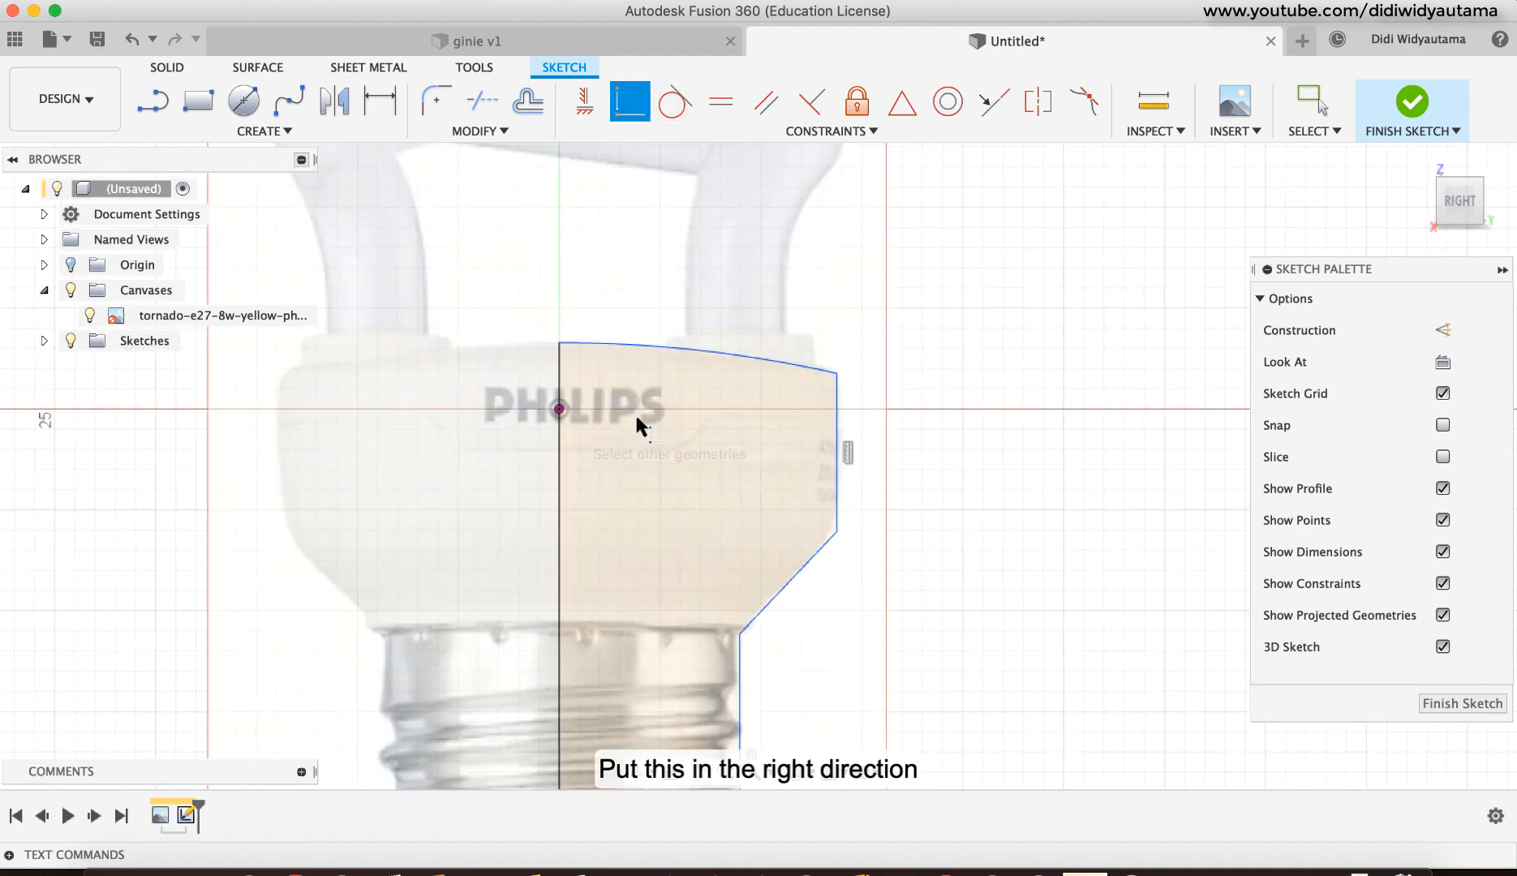
{"action": "middle_click_drag", "start_coordinate": [1008, 462], "coordinate": [1039, 223]}
{"action": "middle_click_drag", "start_coordinate": [985, 379], "coordinate": [983, 412]}
{"action": "middle_click_drag", "start_coordinate": [796, 411], "coordinate": [786, 539]}
{"action": "right_click", "coordinate": [1009, 232]}
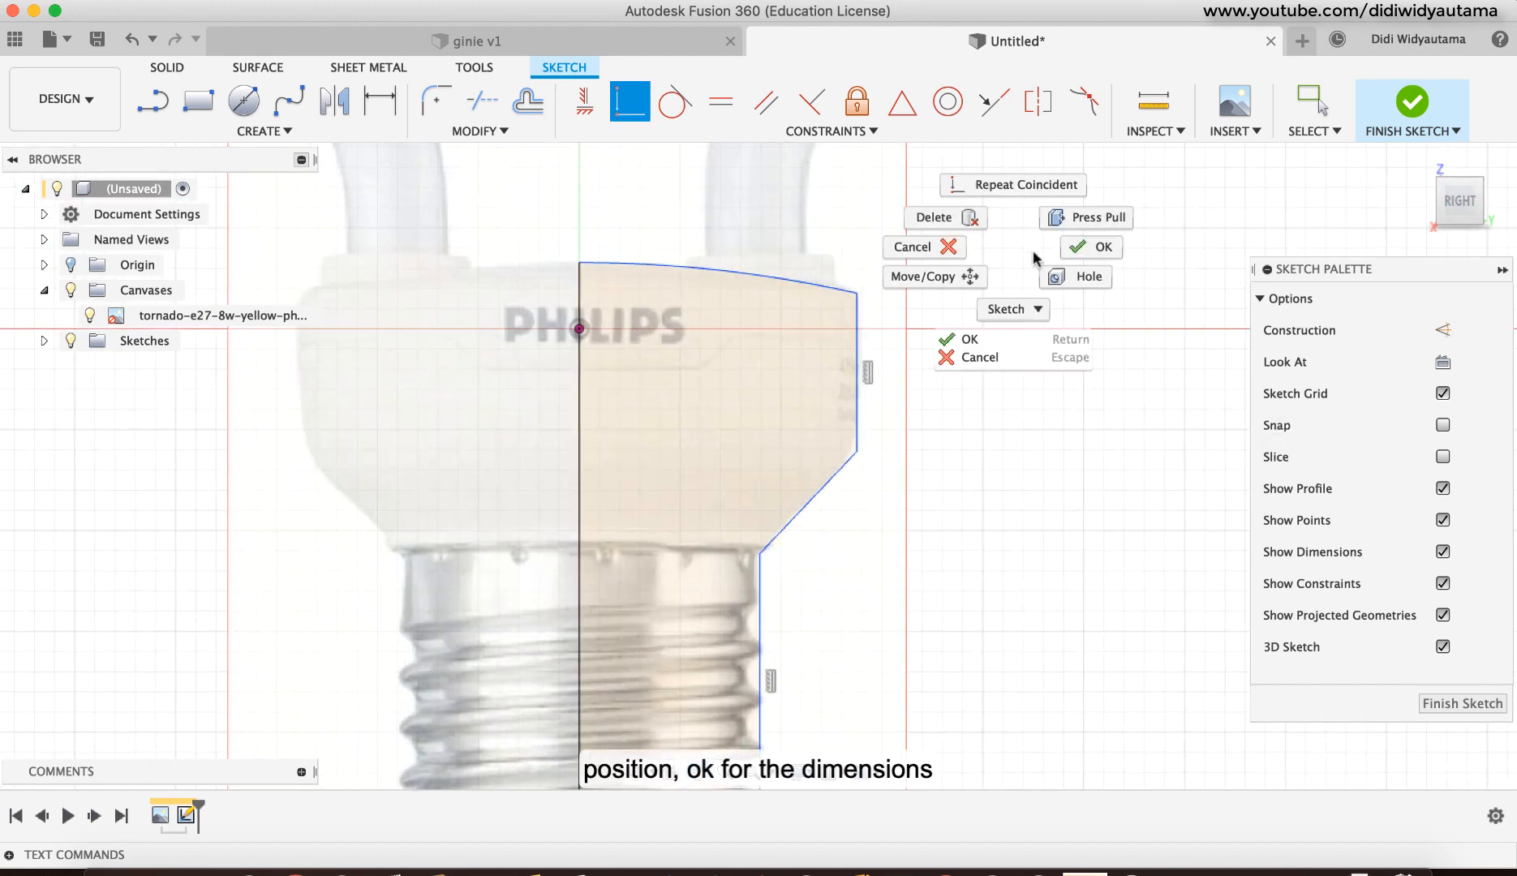
{"action": "left_click", "coordinate": [1061, 247]}
{"action": "middle_click_drag", "start_coordinate": [1000, 327], "coordinate": [985, 375]}
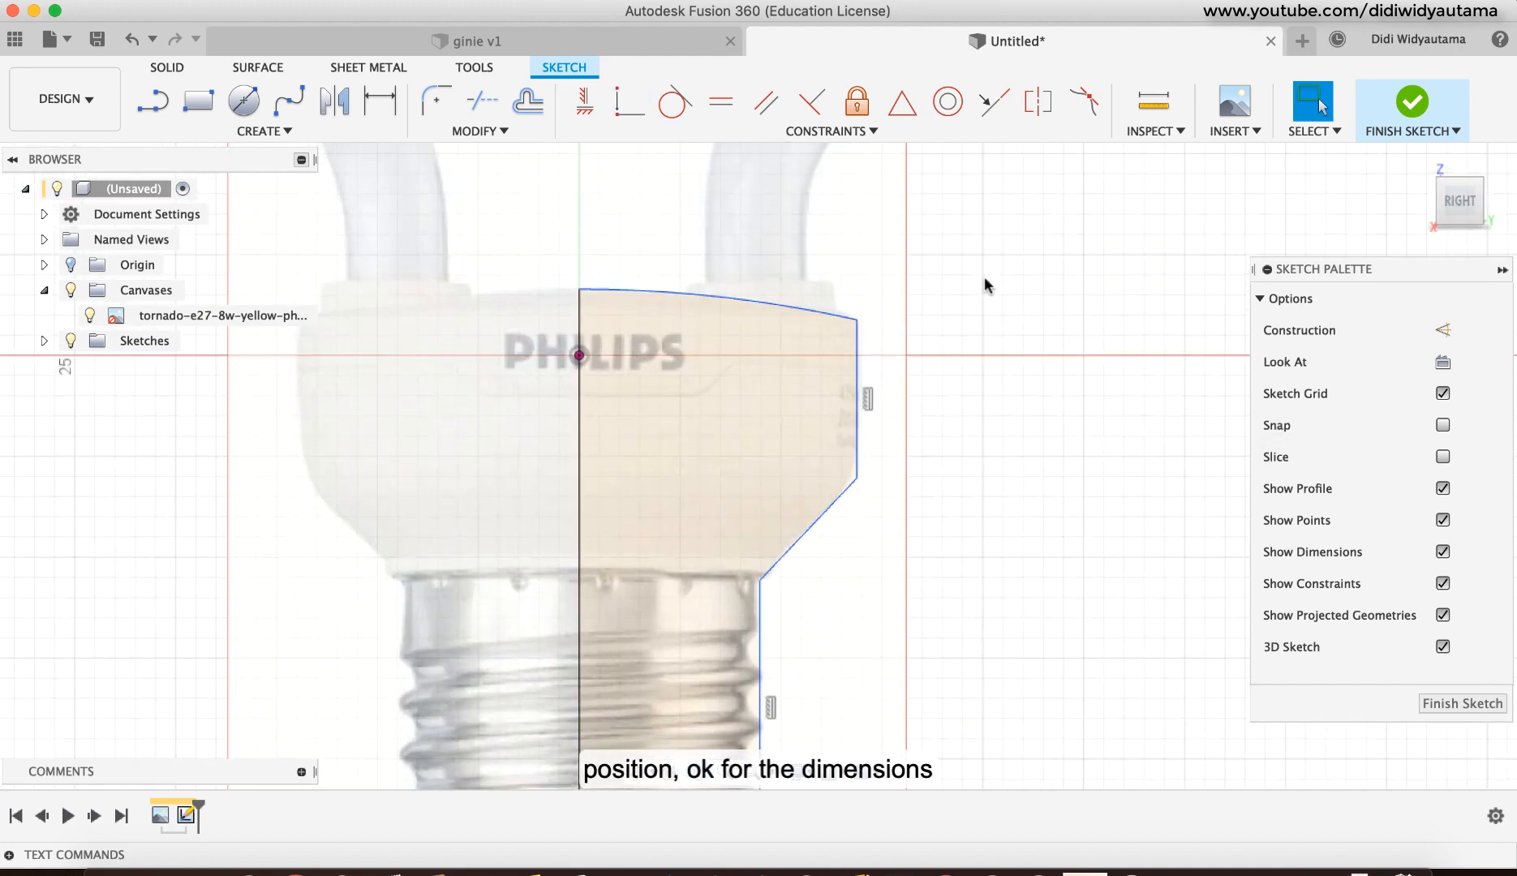
{"action": "middle_click_drag", "start_coordinate": [993, 462], "coordinate": [1042, 223]}
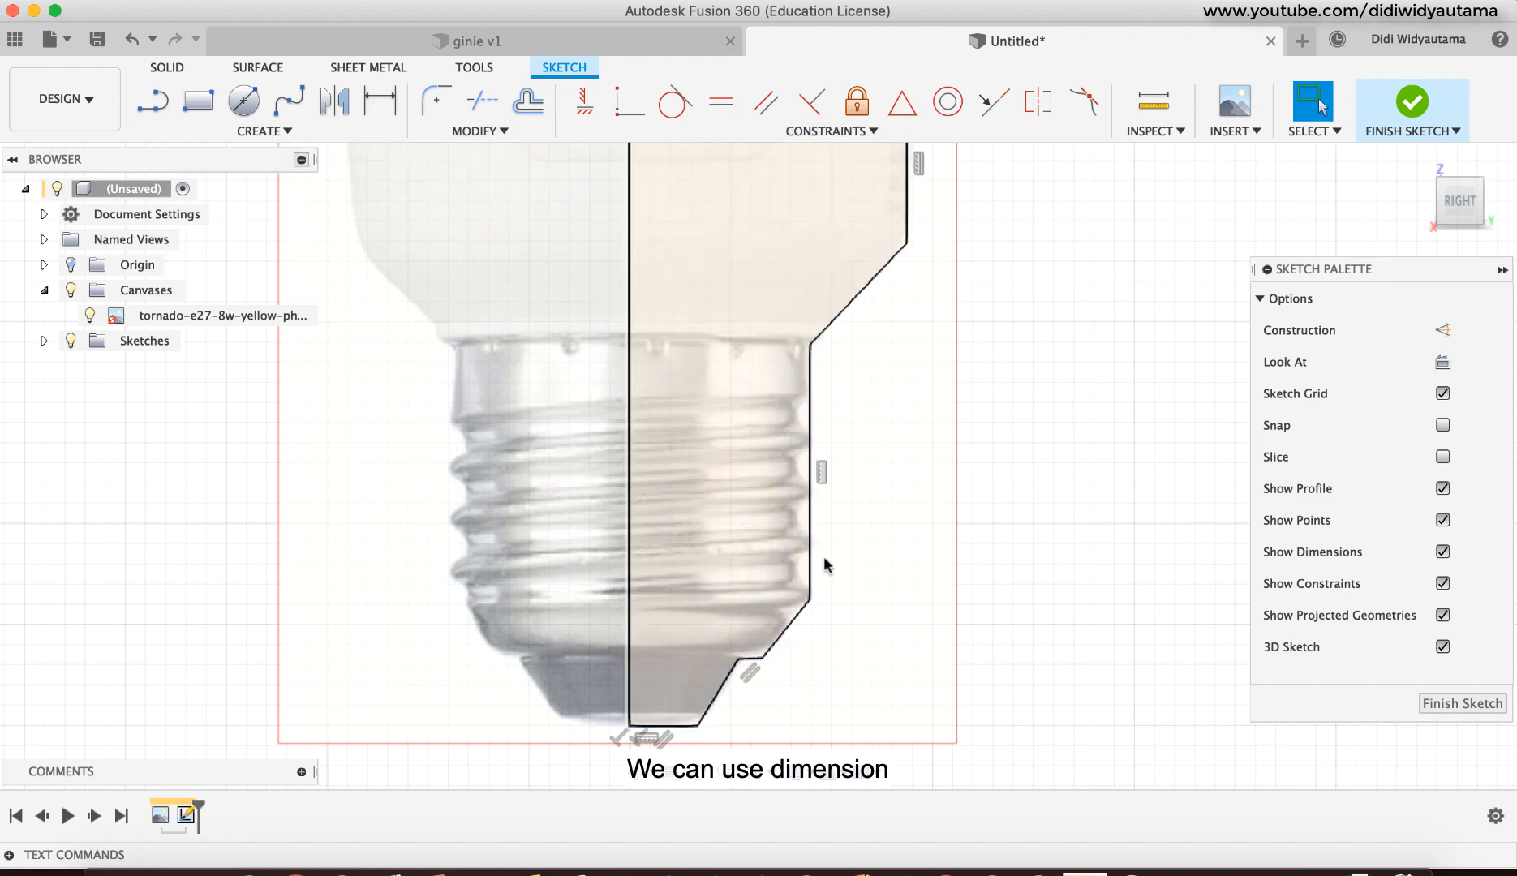
{"action": "middle_click_drag", "start_coordinate": [923, 266], "coordinate": [937, 351]}
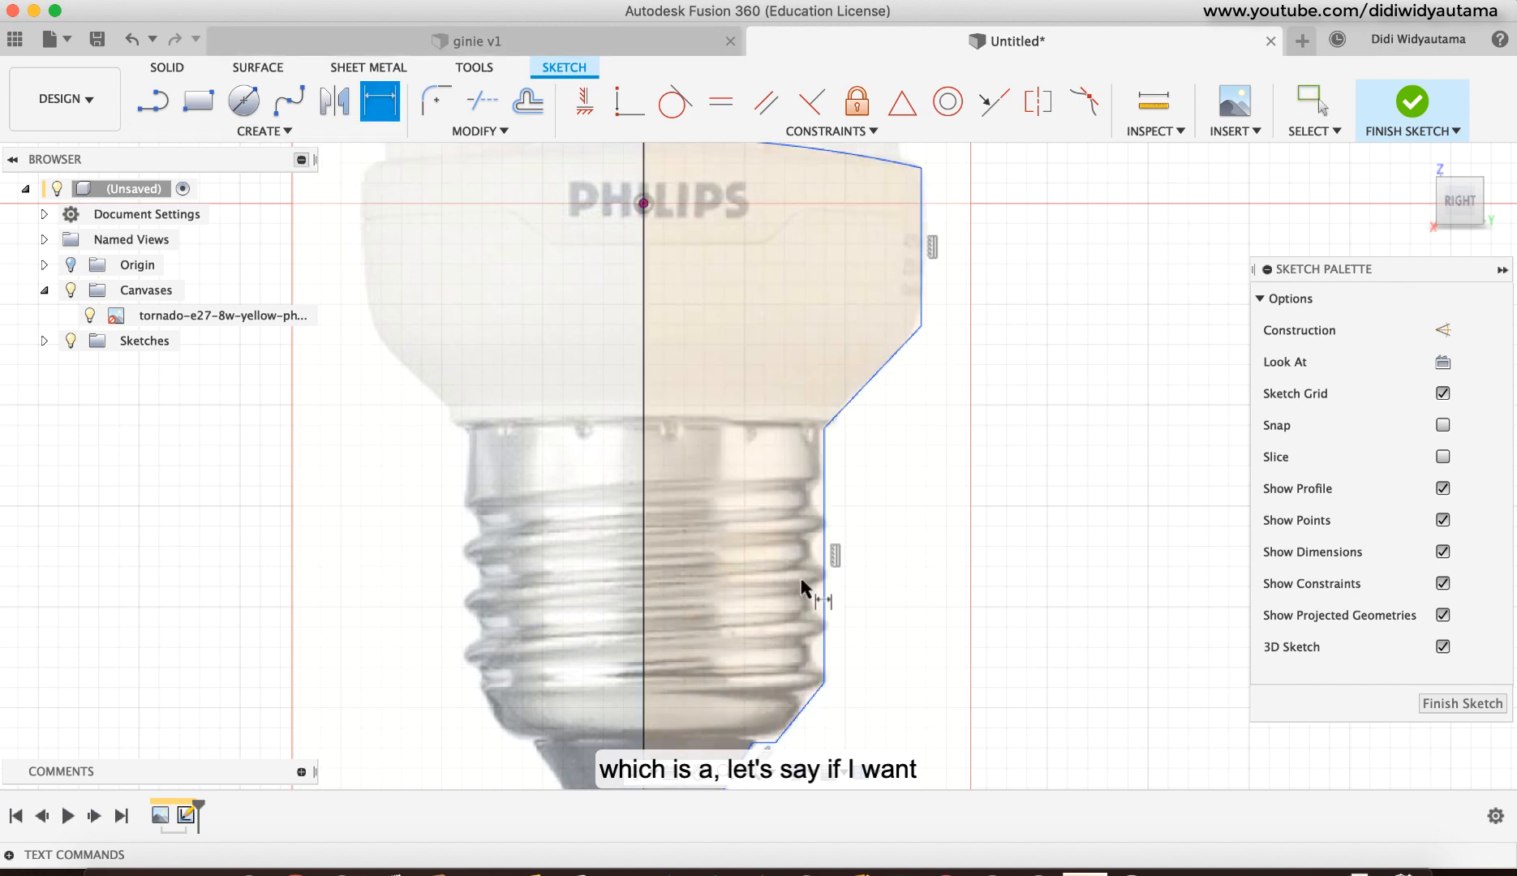
{"action": "middle_click_drag", "start_coordinate": [901, 525], "coordinate": [906, 335]}
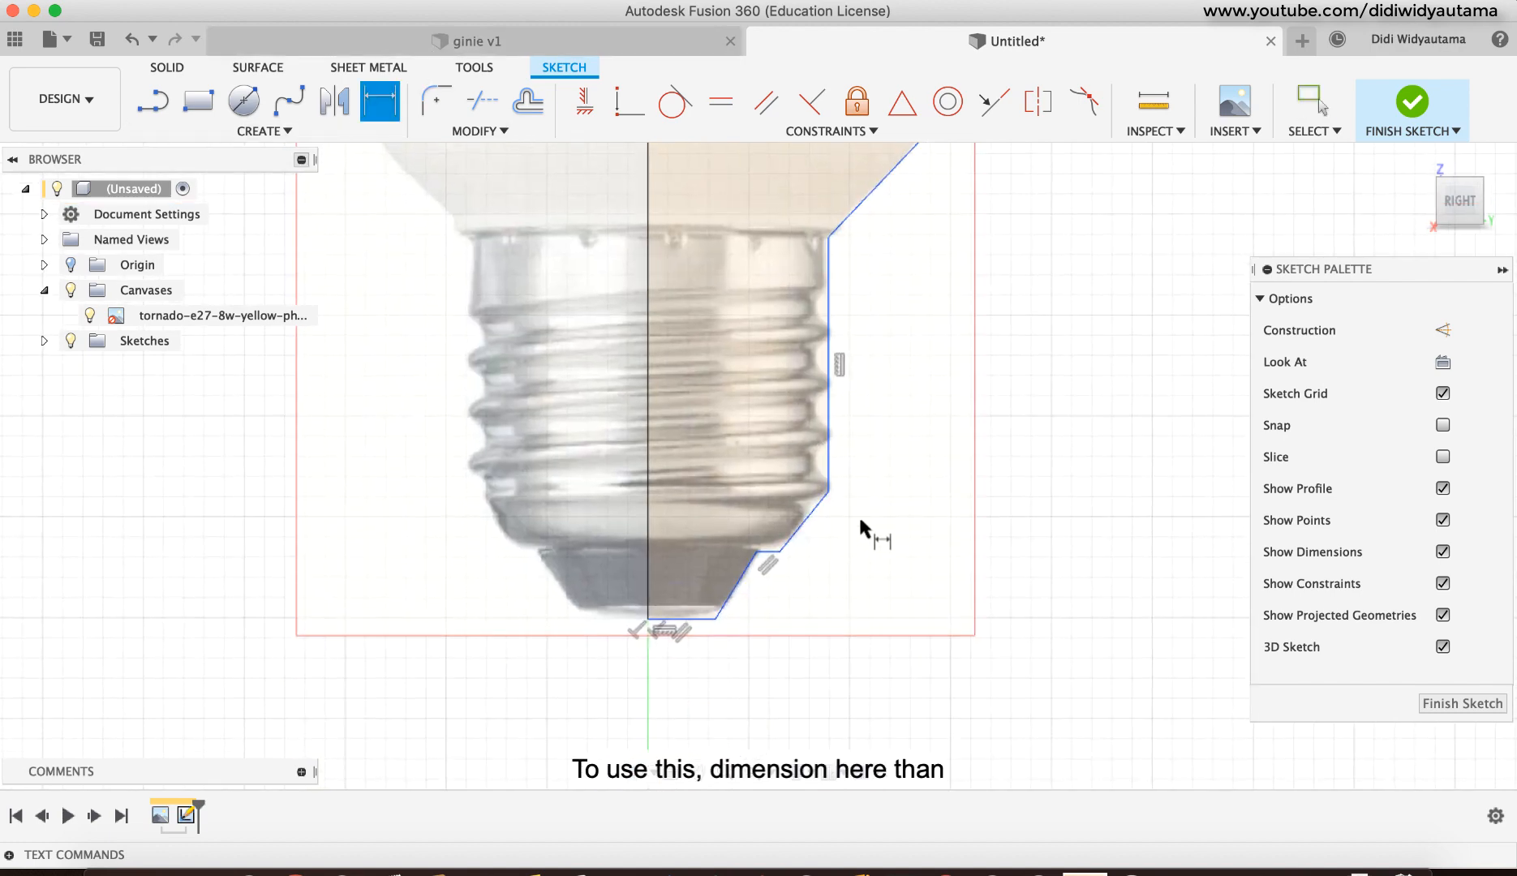
{"action": "left_click", "coordinate": [829, 430]}
{"action": "left_click", "coordinate": [649, 422]}
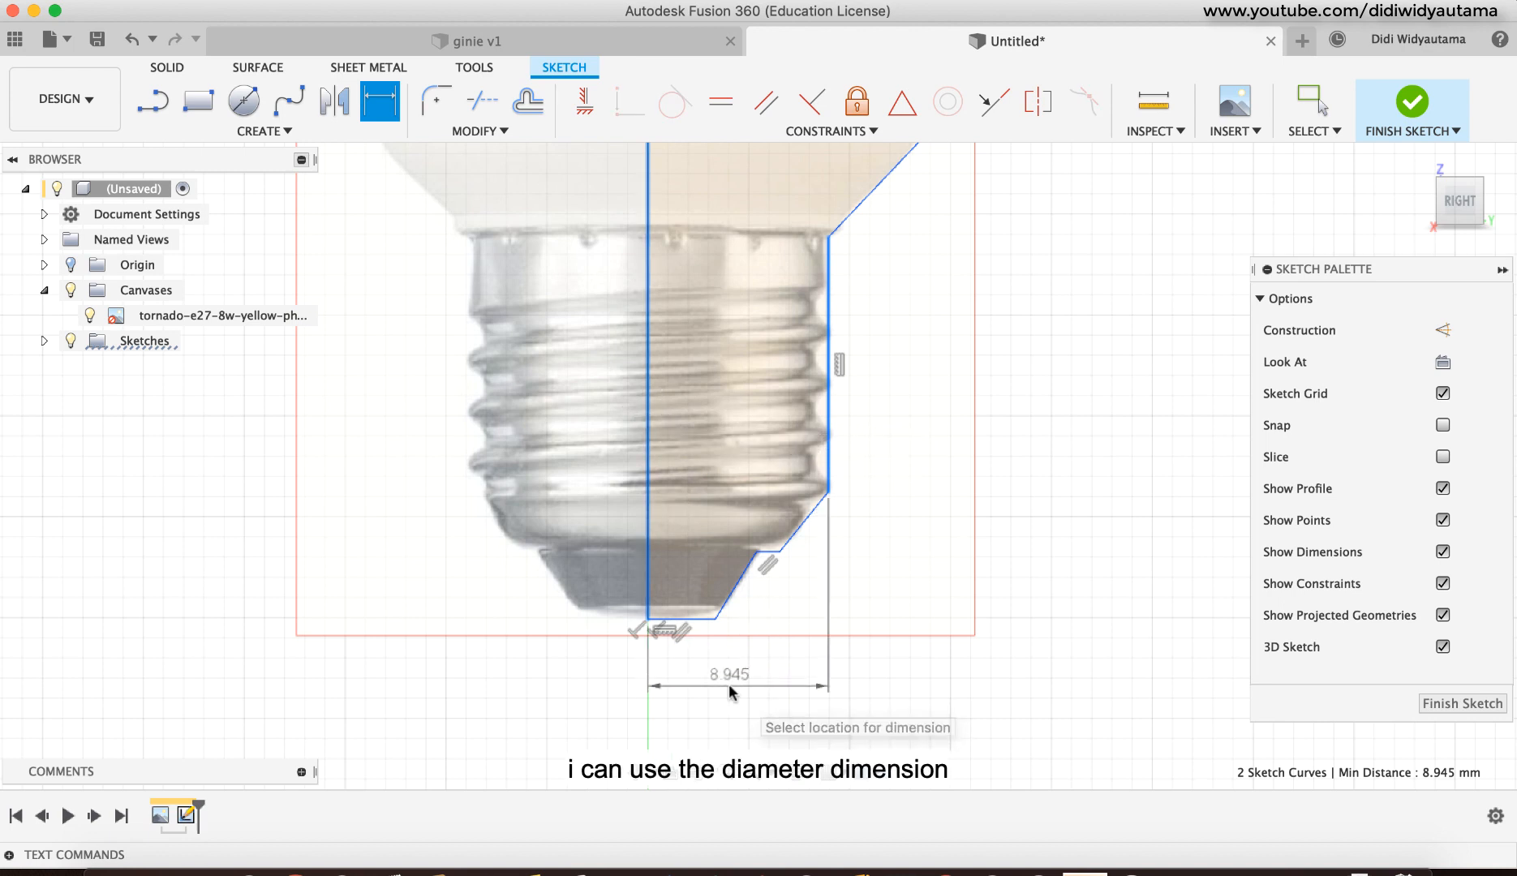
{"action": "right_click", "coordinate": [728, 684]}
{"action": "left_click", "coordinate": [743, 511]}
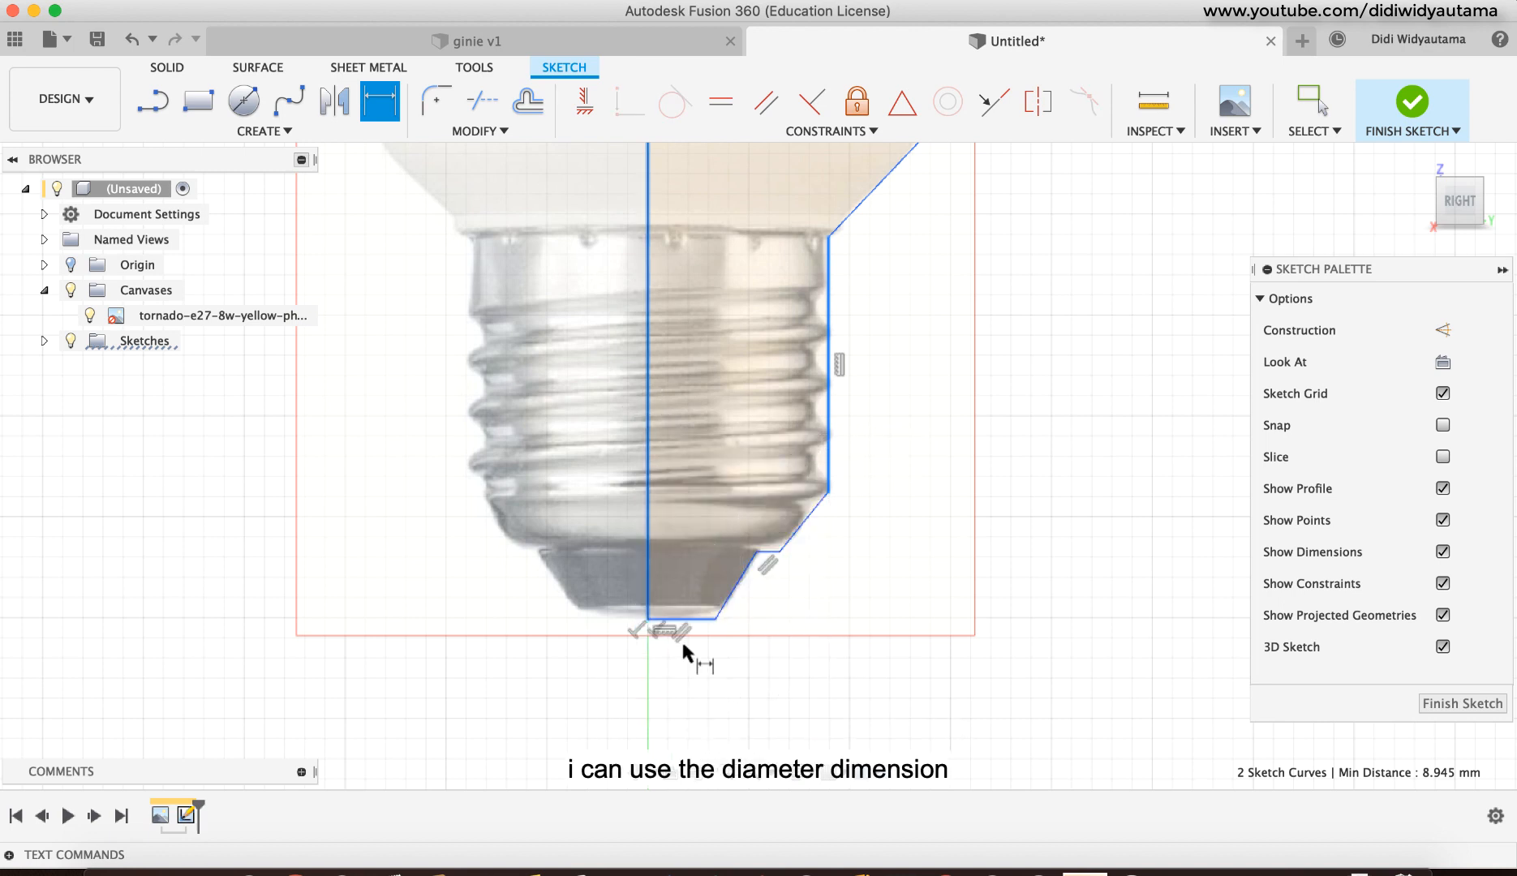
{"action": "key", "text": "Escape"}
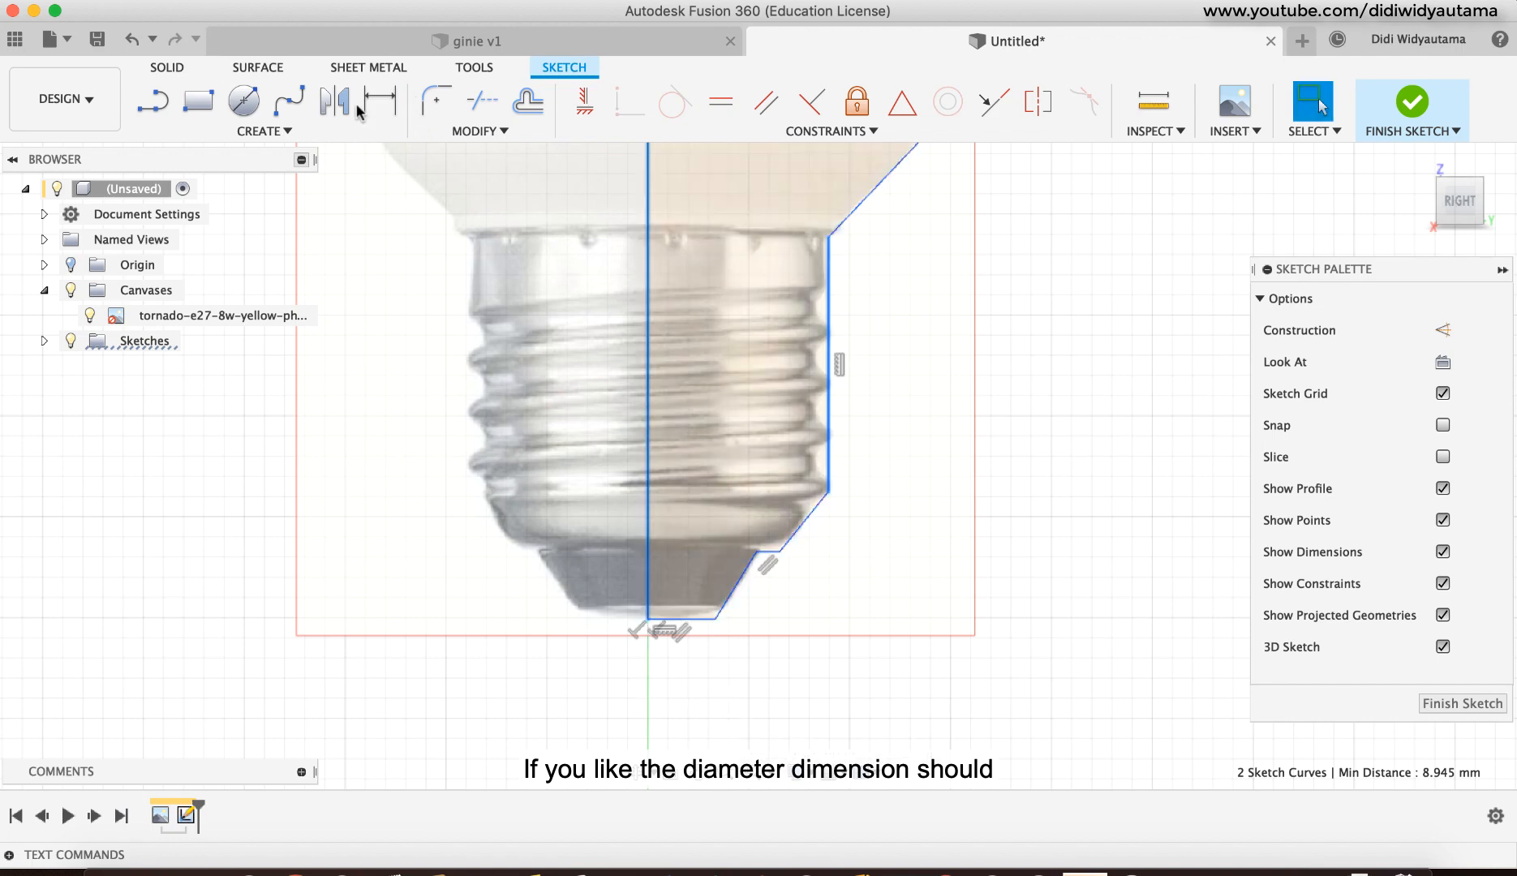
Step: Add a diameter dimension of 17.8 mm from the centre line to the vertical side line of the screw base
{"action": "left_click", "coordinate": [378, 104]}
{"action": "left_click", "coordinate": [378, 104]}
{"action": "left_click", "coordinate": [649, 260]}
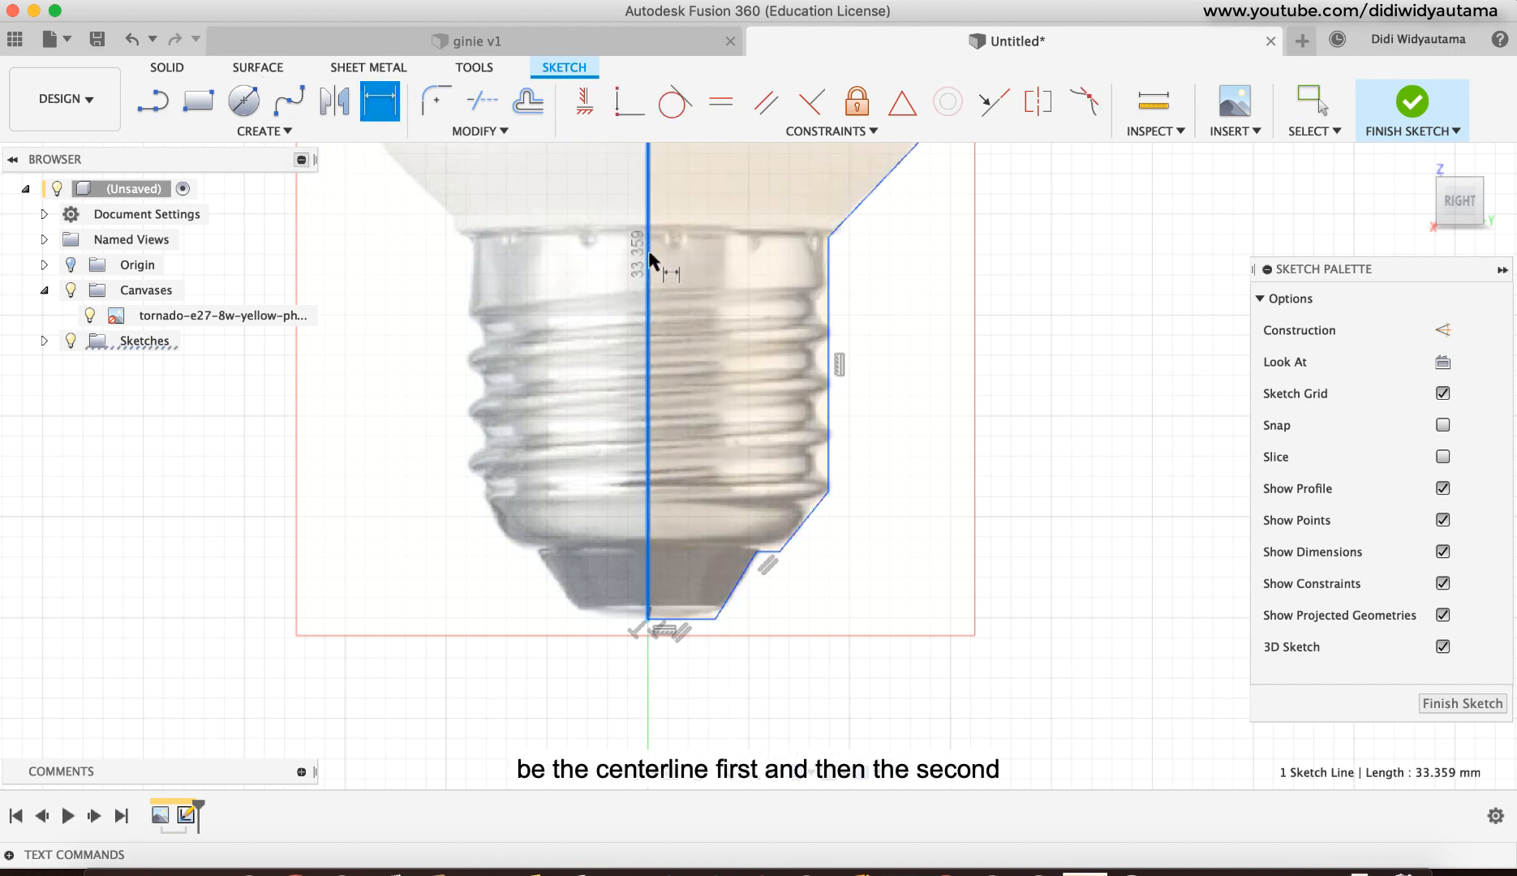
{"action": "left_click", "coordinate": [810, 318]}
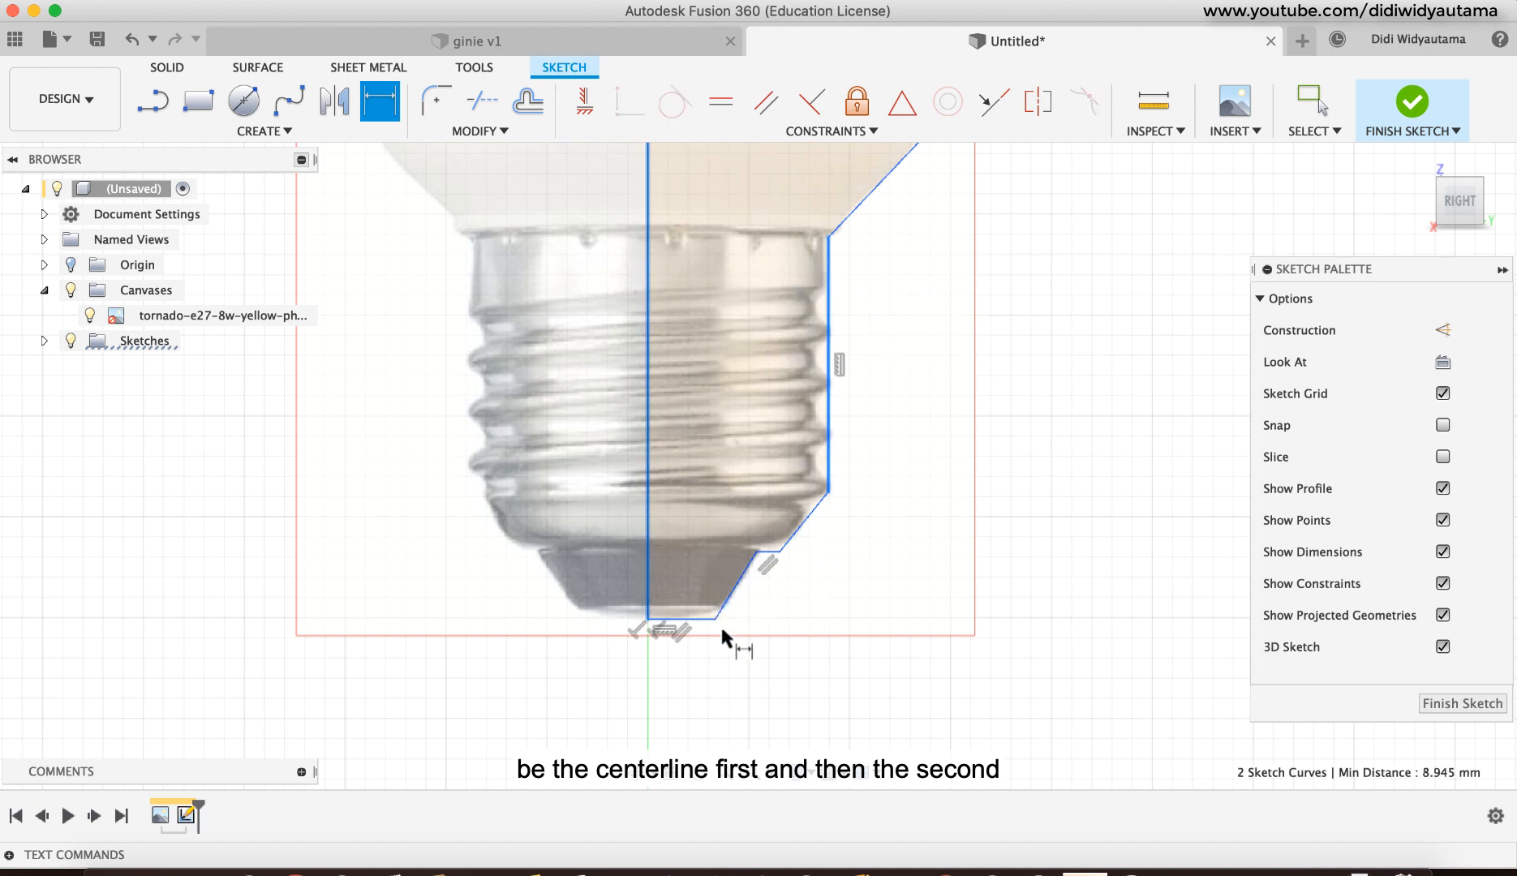
{"action": "right_click", "coordinate": [729, 668]}
{"action": "left_click", "coordinate": [757, 496]}
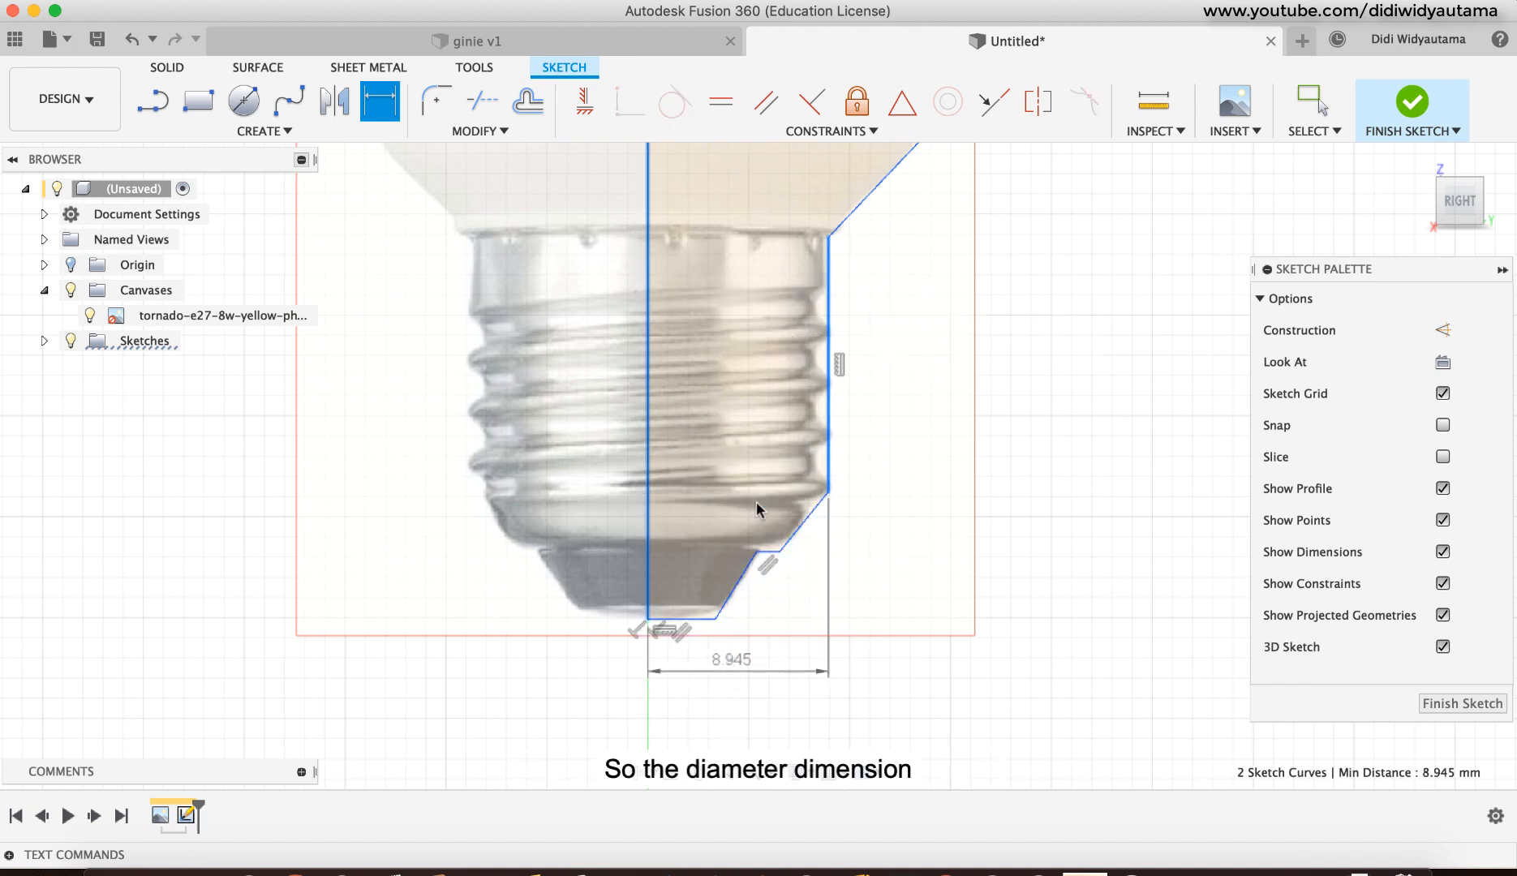
{"action": "left_click", "coordinate": [683, 713]}
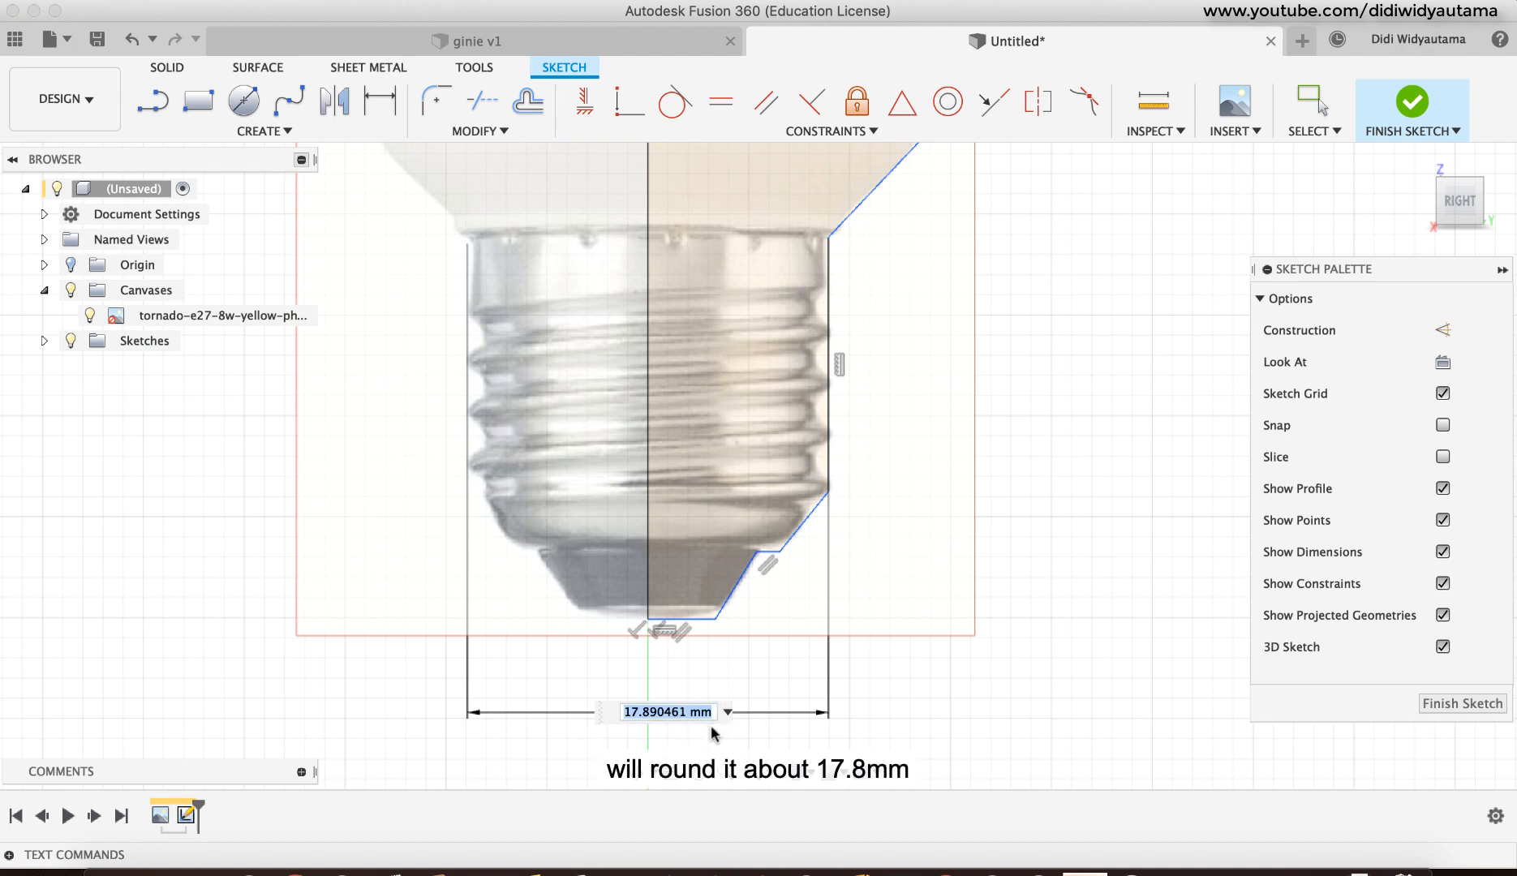
{"action": "type", "text": "17.8"}
{"action": "key", "text": "Return"}
Step: Add a diameter dimension of 27.5 mm from the centre line to the vertical side line of the housing
{"action": "scroll", "coordinate": [854, 664], "scroll_direction": "up", "scroll_amount": 5}
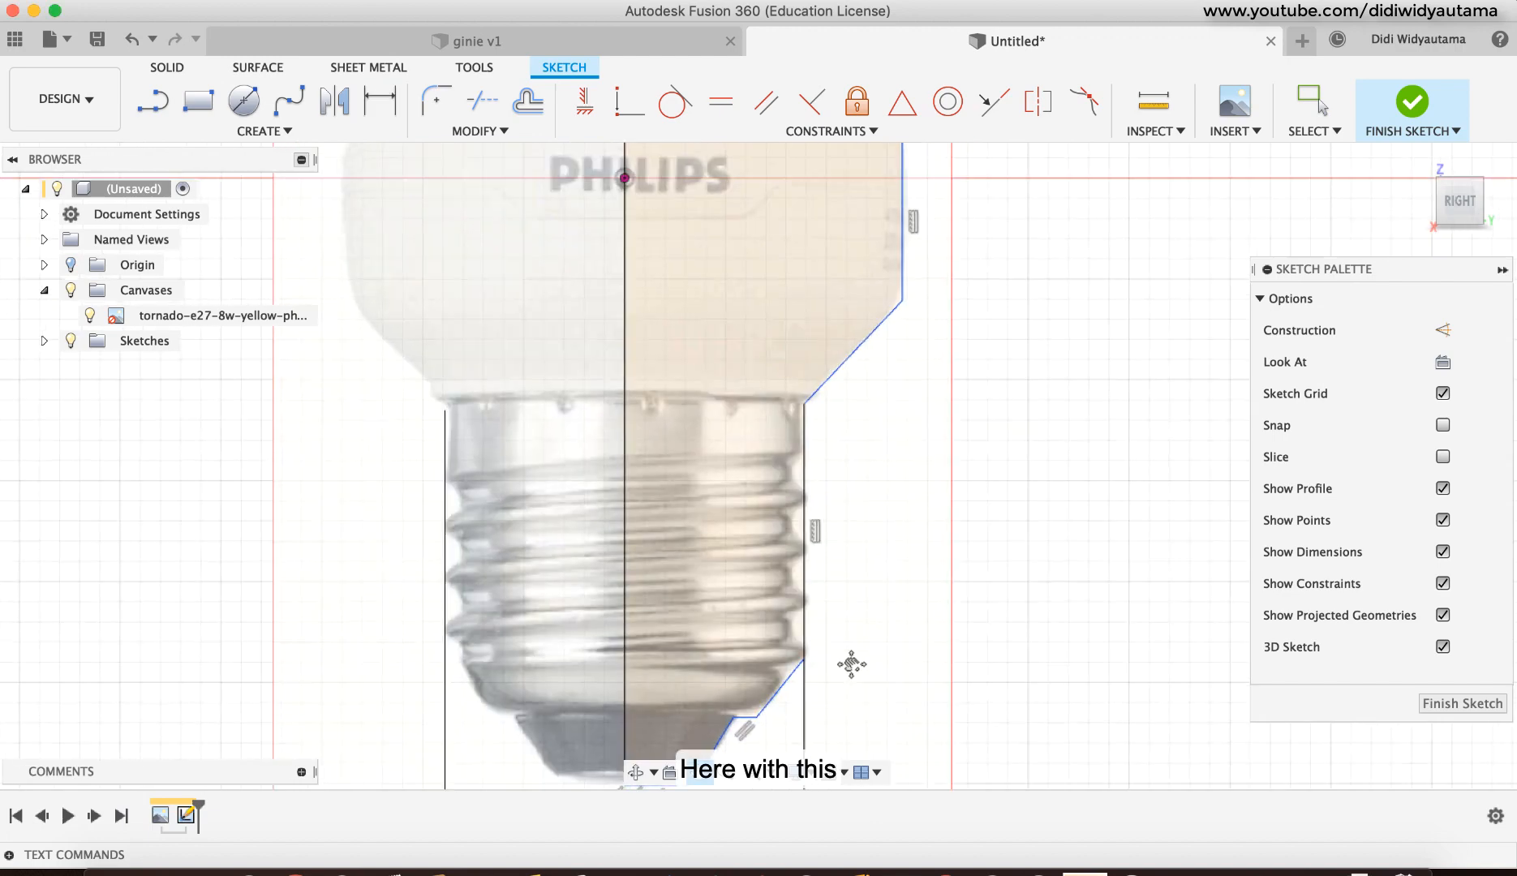
{"action": "left_click", "coordinate": [611, 322]}
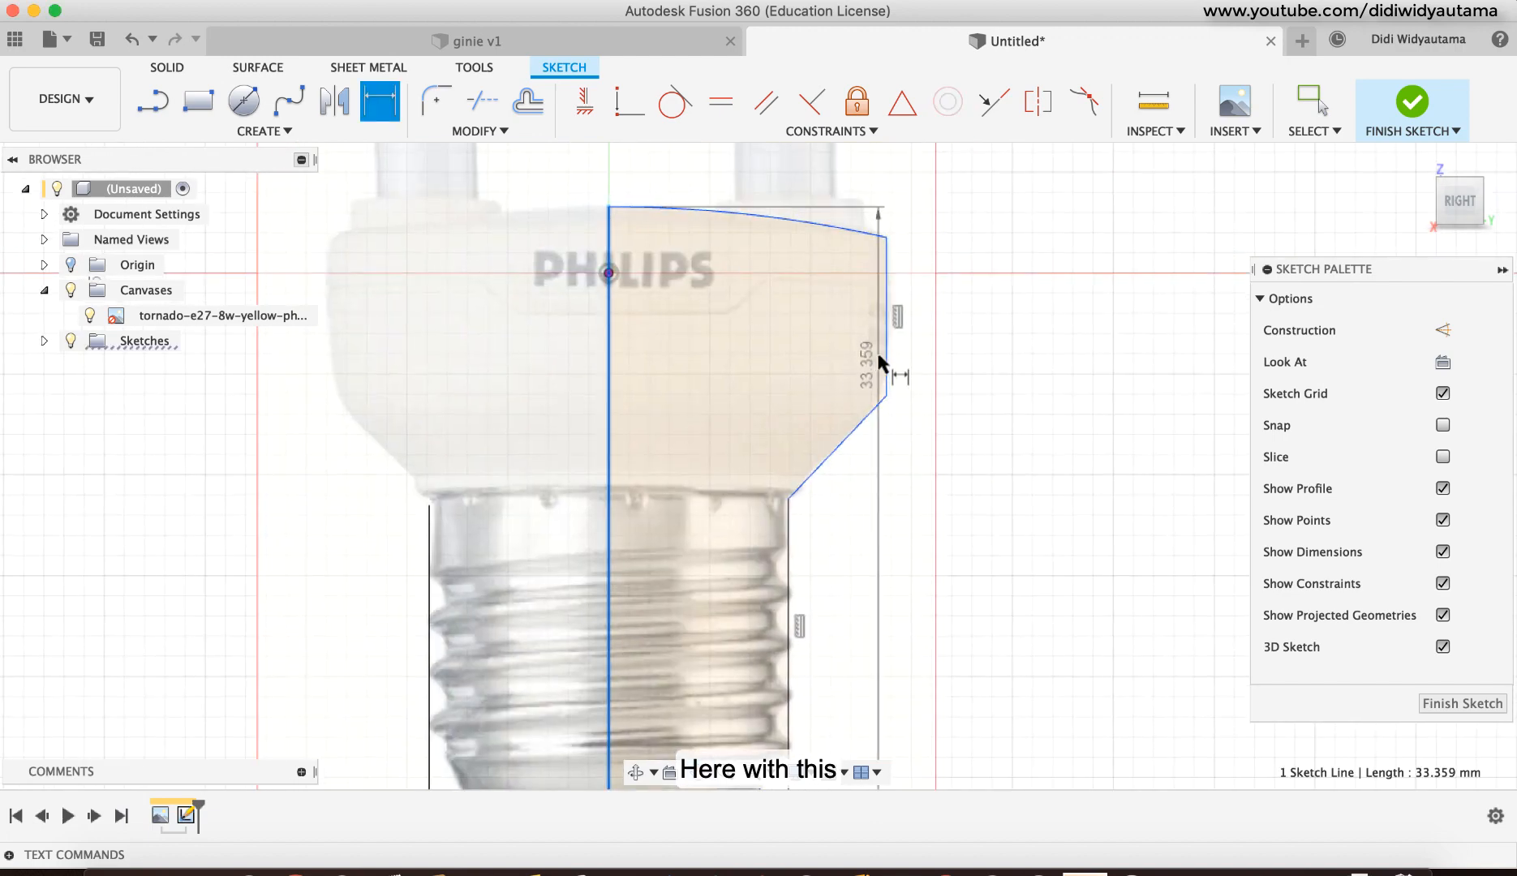
{"action": "left_click", "coordinate": [884, 340]}
{"action": "right_click", "coordinate": [759, 386]}
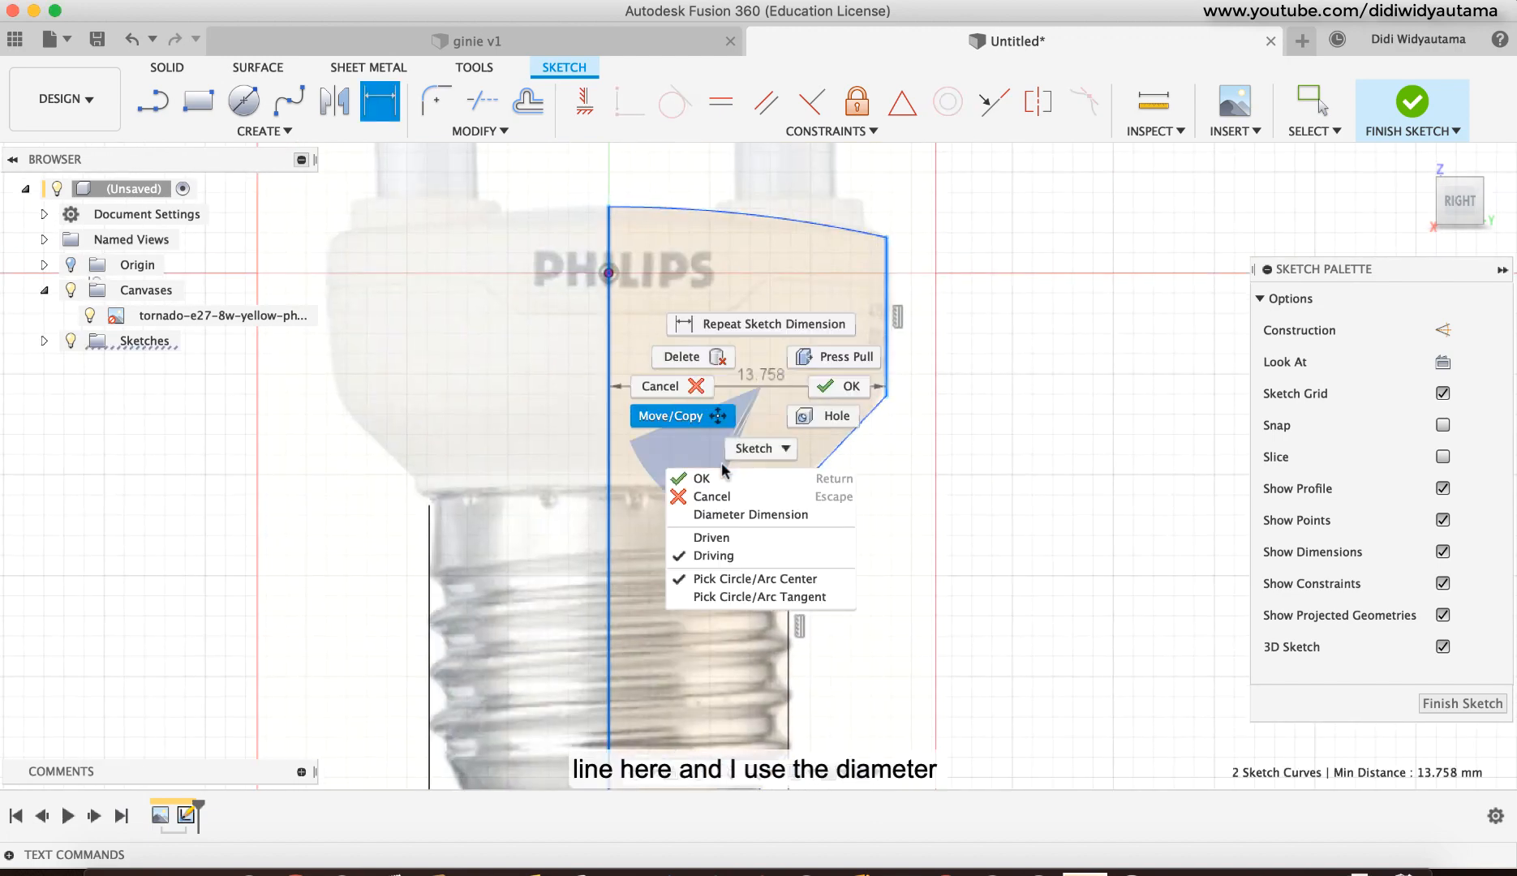
{"action": "left_click", "coordinate": [751, 515]}
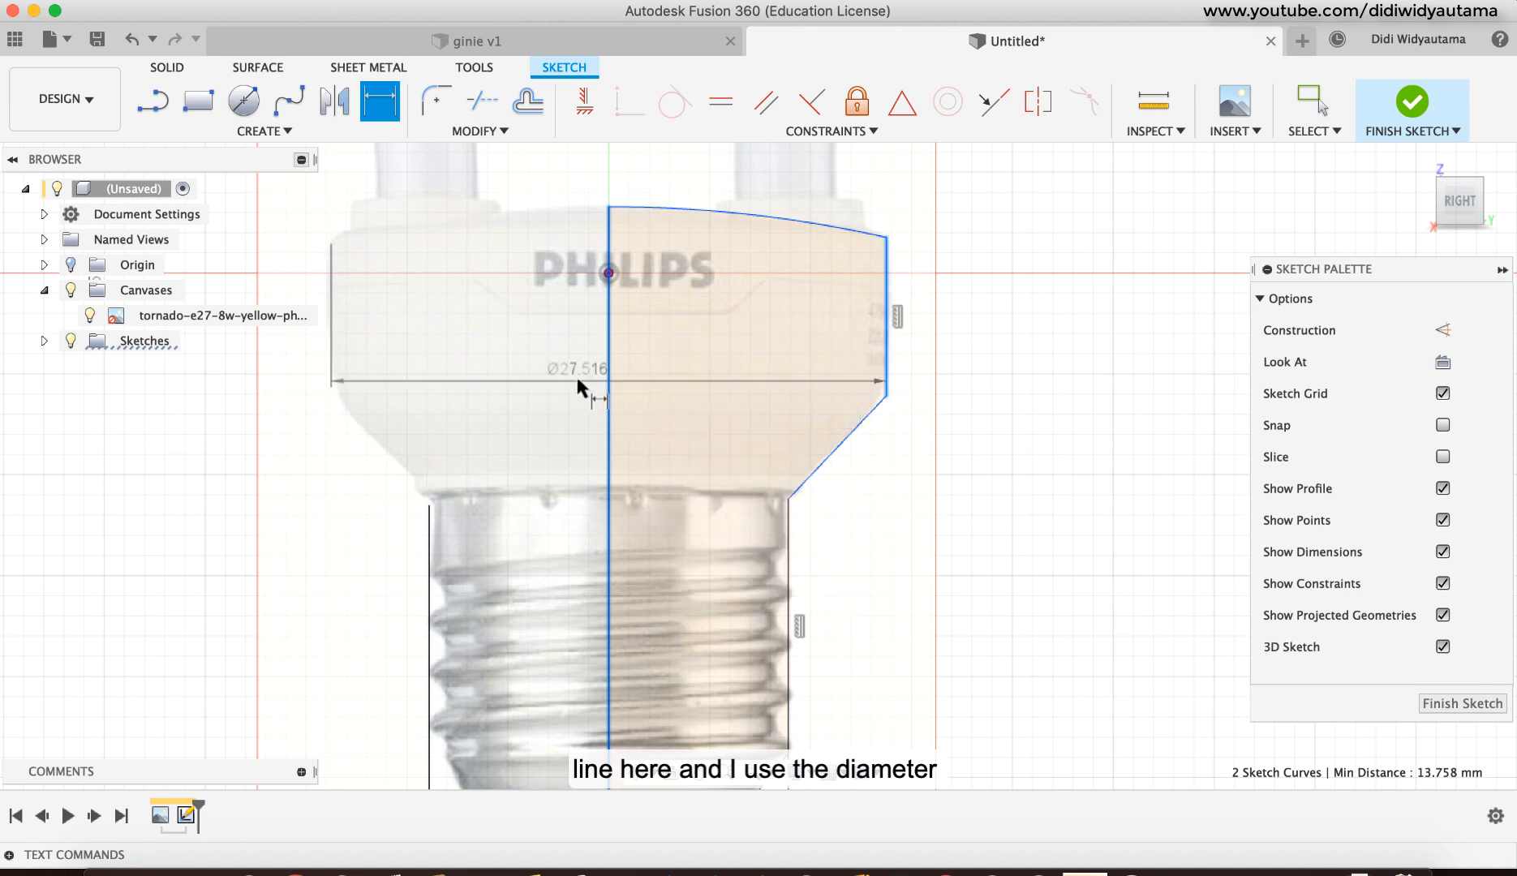
{"action": "left_click", "coordinate": [564, 435]}
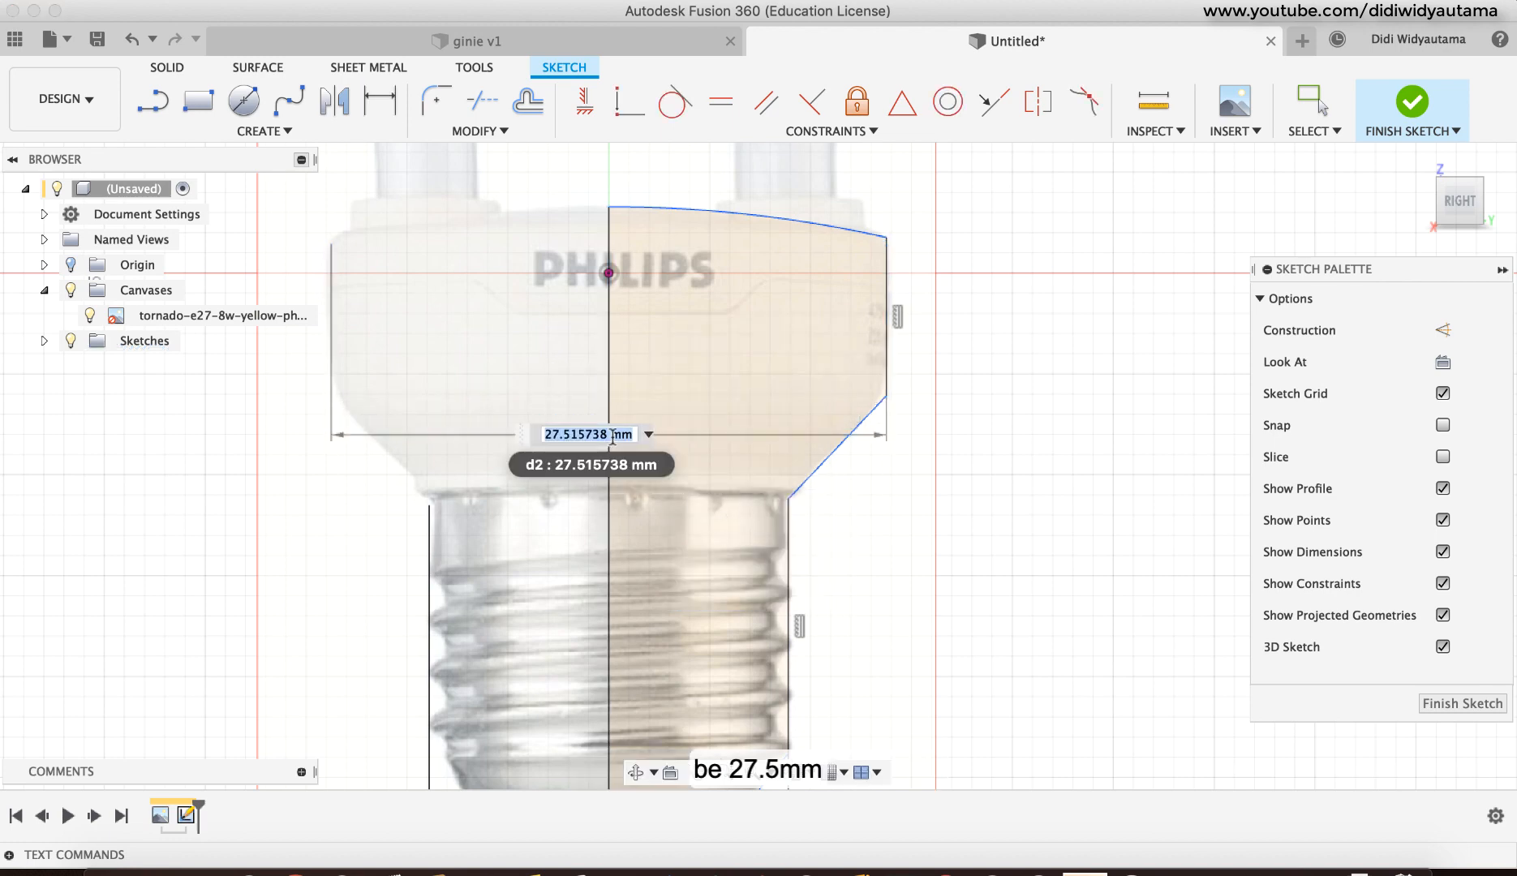
{"action": "left_click_drag", "start_coordinate": [590, 442], "coordinate": [577, 438]}
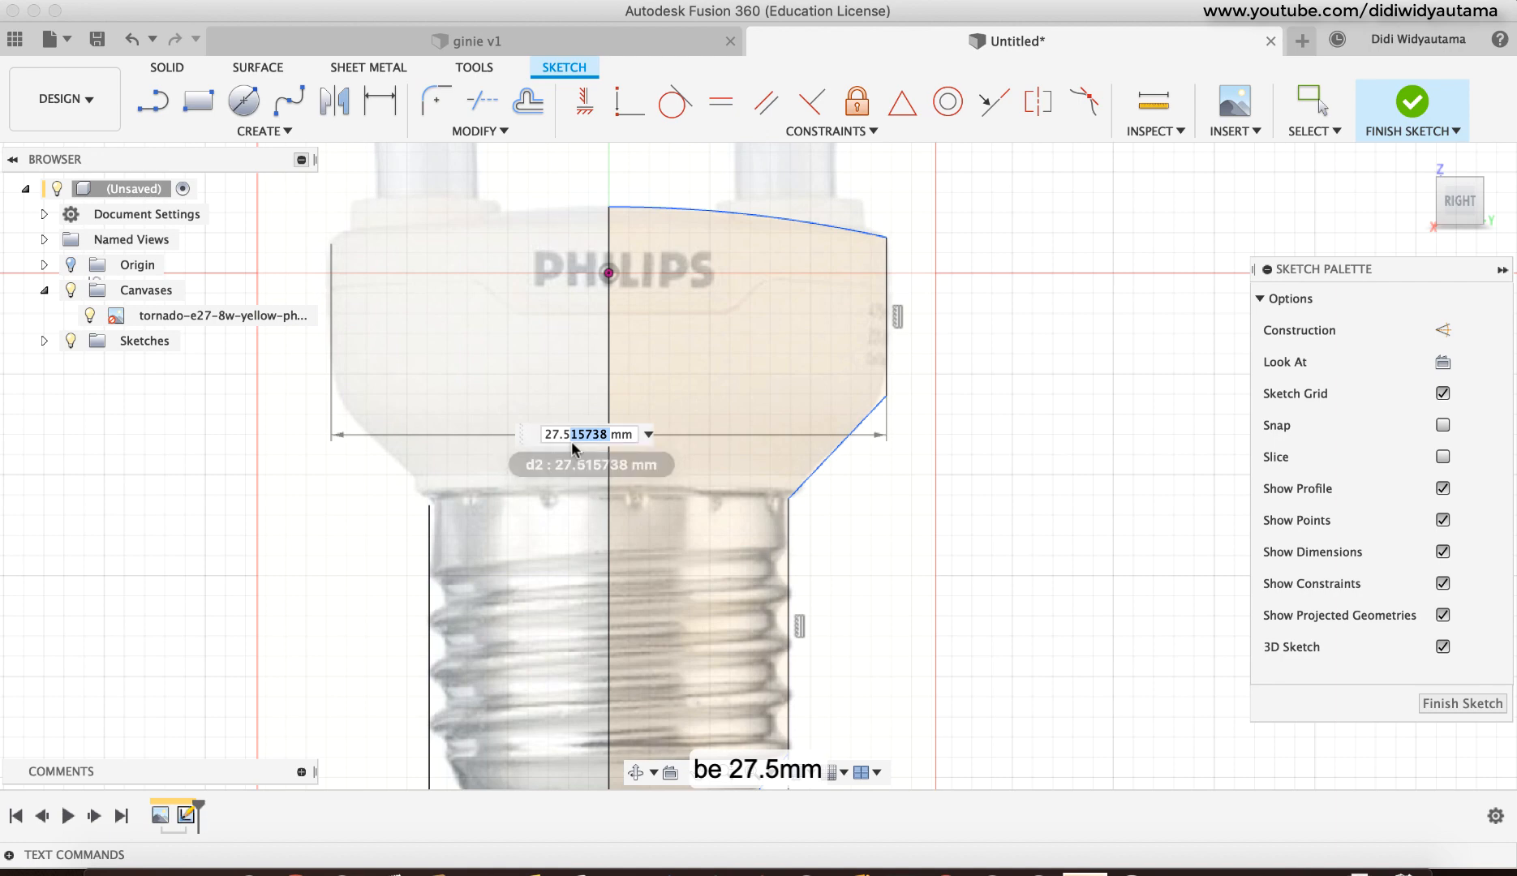
{"action": "type", "text": "27.5"}
{"action": "key", "text": "Return"}
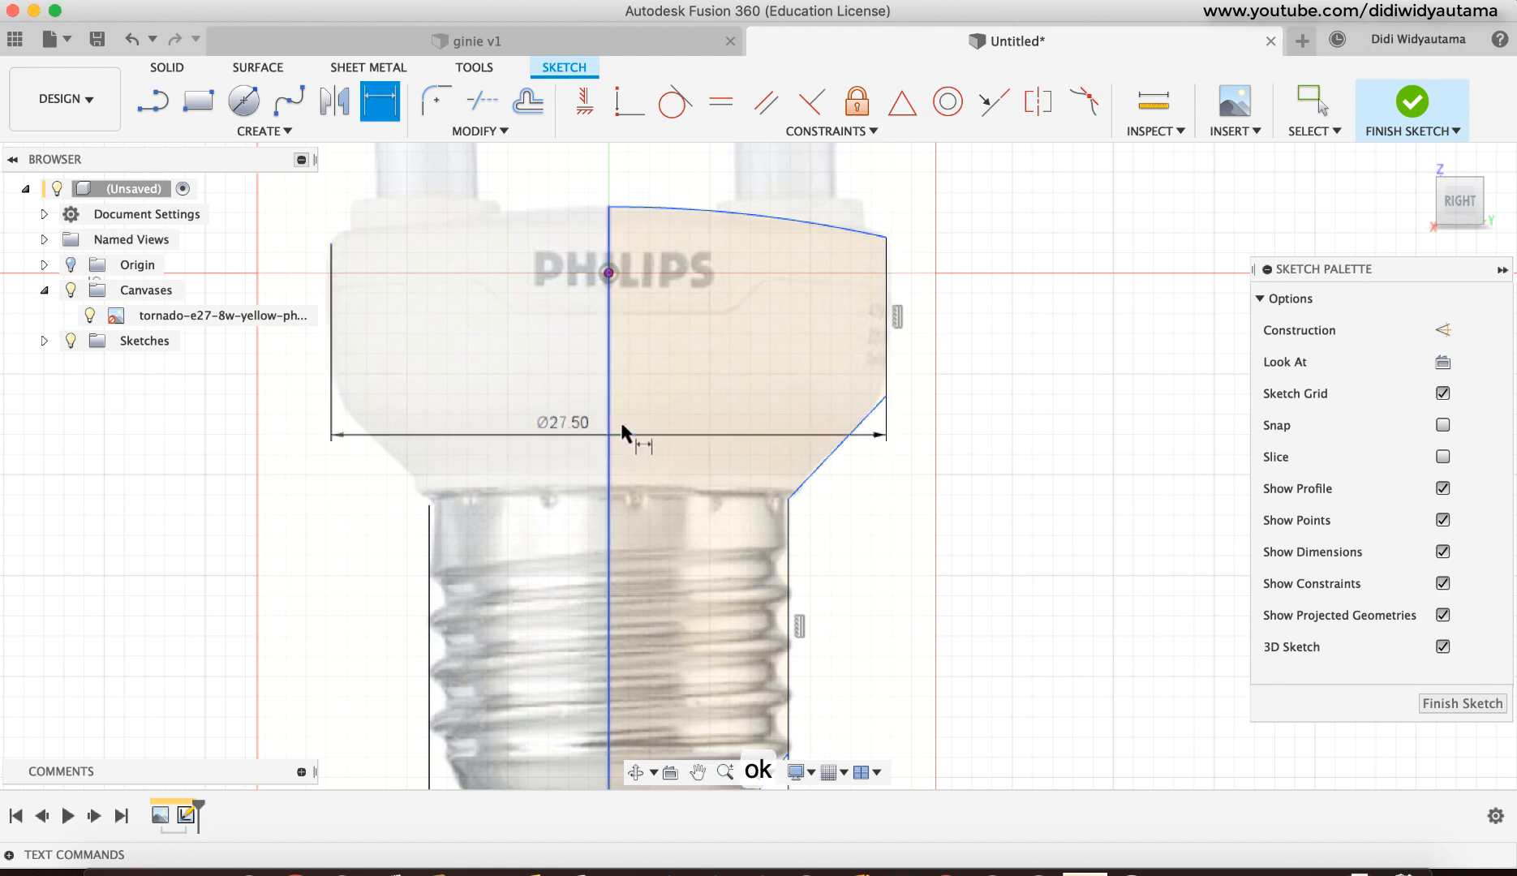
Step: End dimensioning and finish the half-profile sketch
{"action": "scroll", "coordinate": [890, 460], "scroll_direction": "up", "scroll_amount": 3}
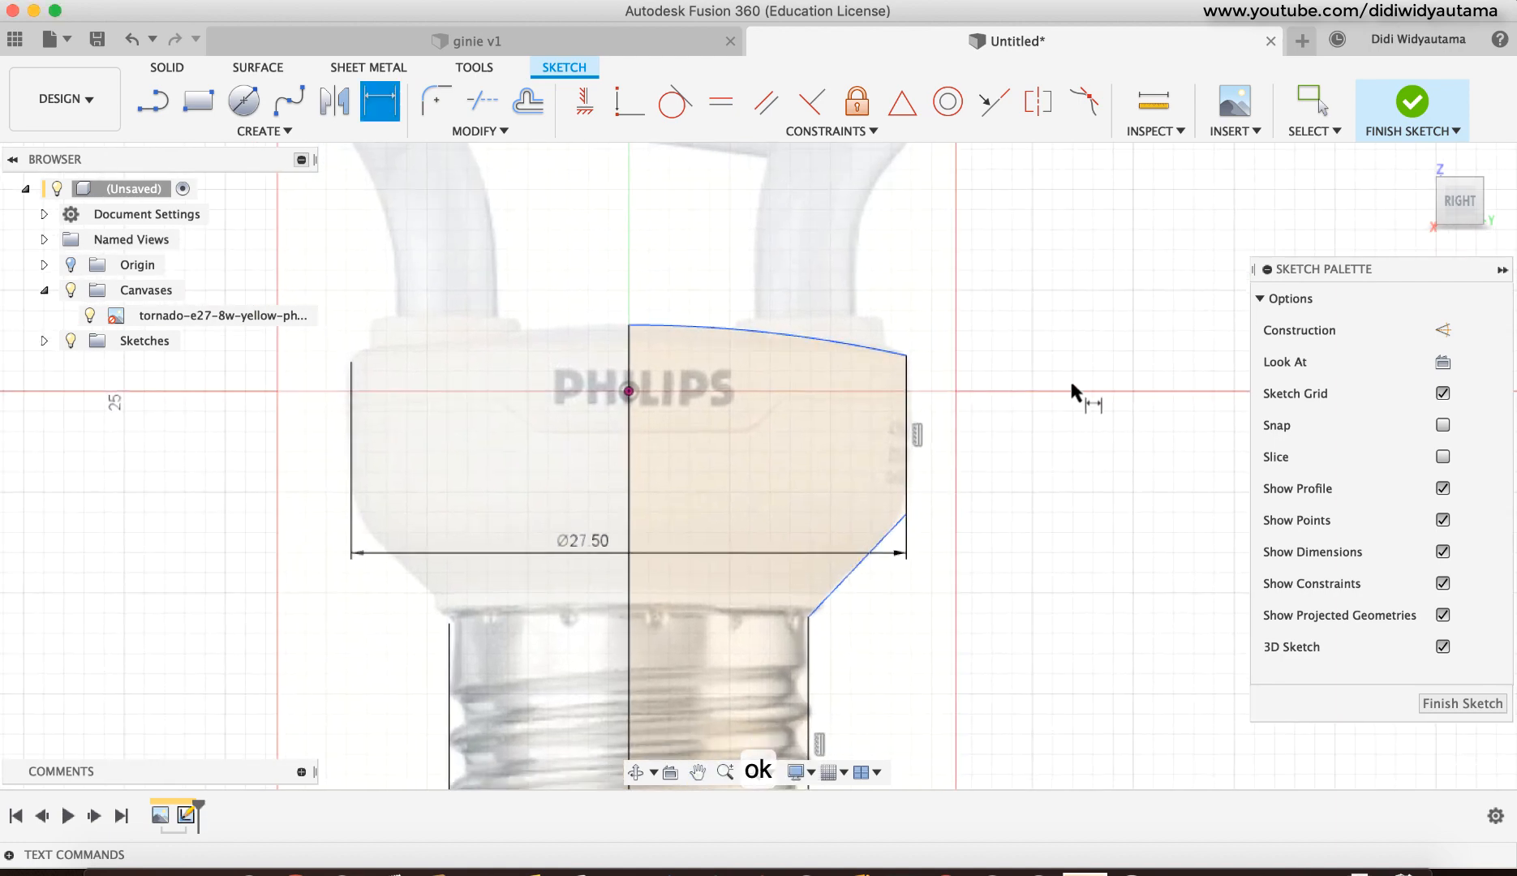
{"action": "scroll", "coordinate": [970, 401], "scroll_direction": "down", "scroll_amount": 5}
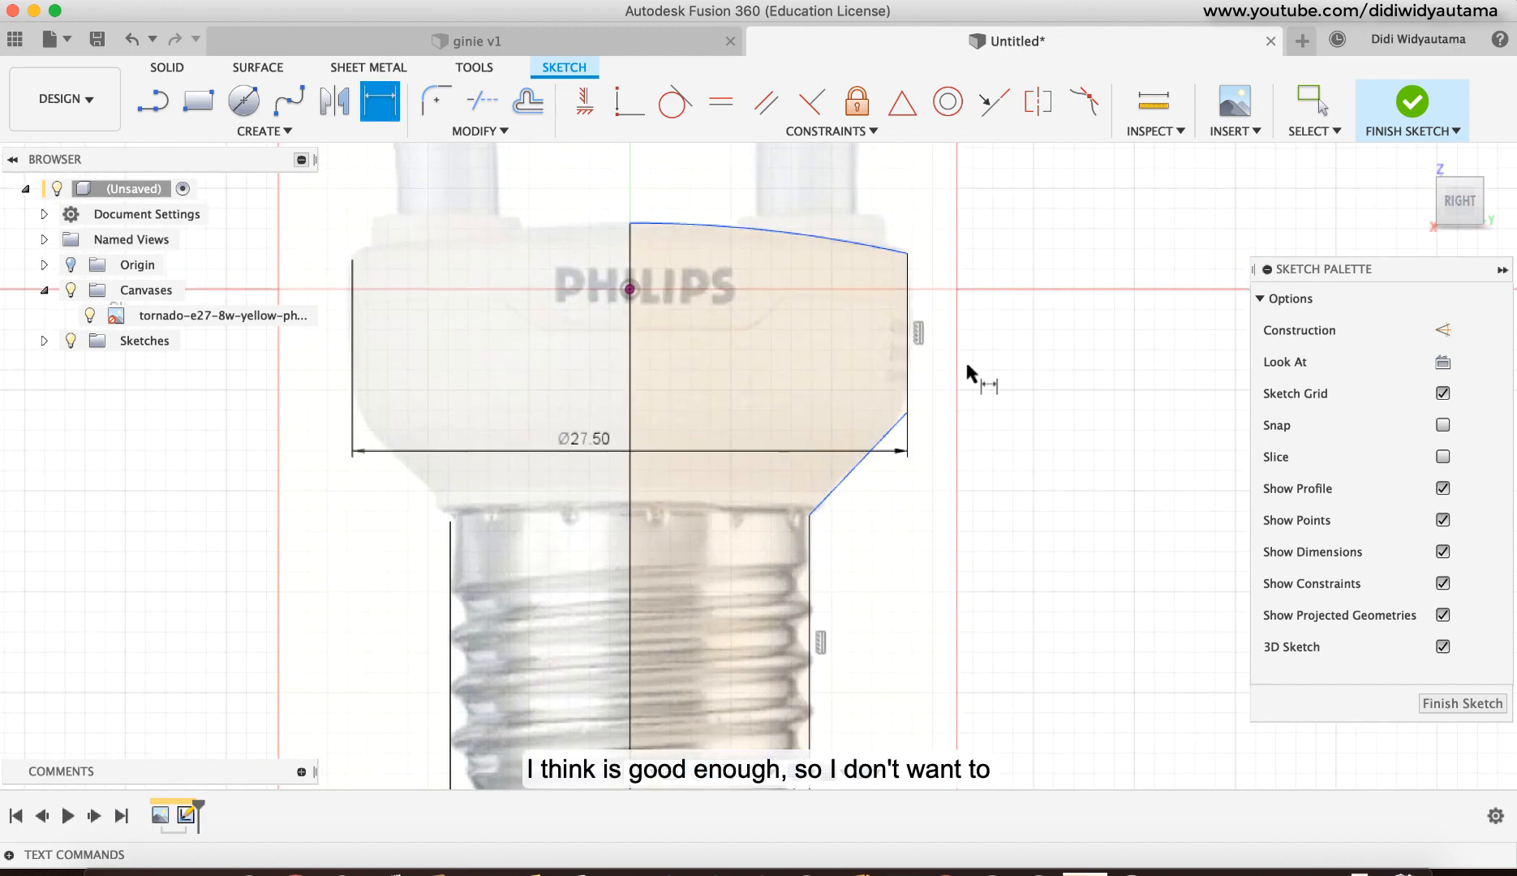
{"action": "scroll", "coordinate": [1046, 441], "scroll_direction": "down", "scroll_amount": 4}
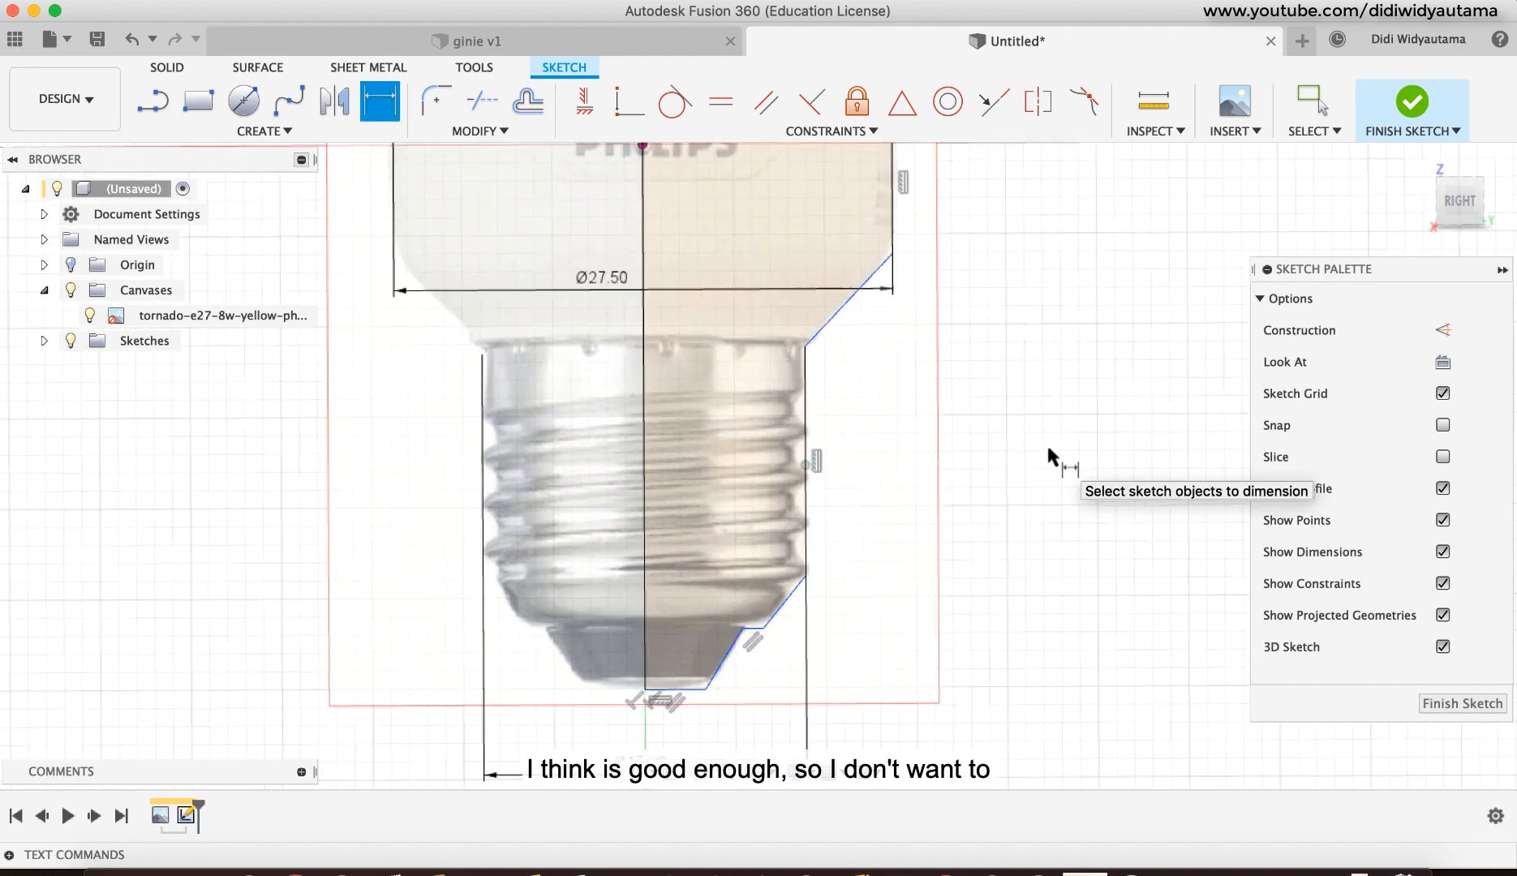
{"action": "scroll", "coordinate": [793, 362], "scroll_direction": "down", "scroll_amount": 1}
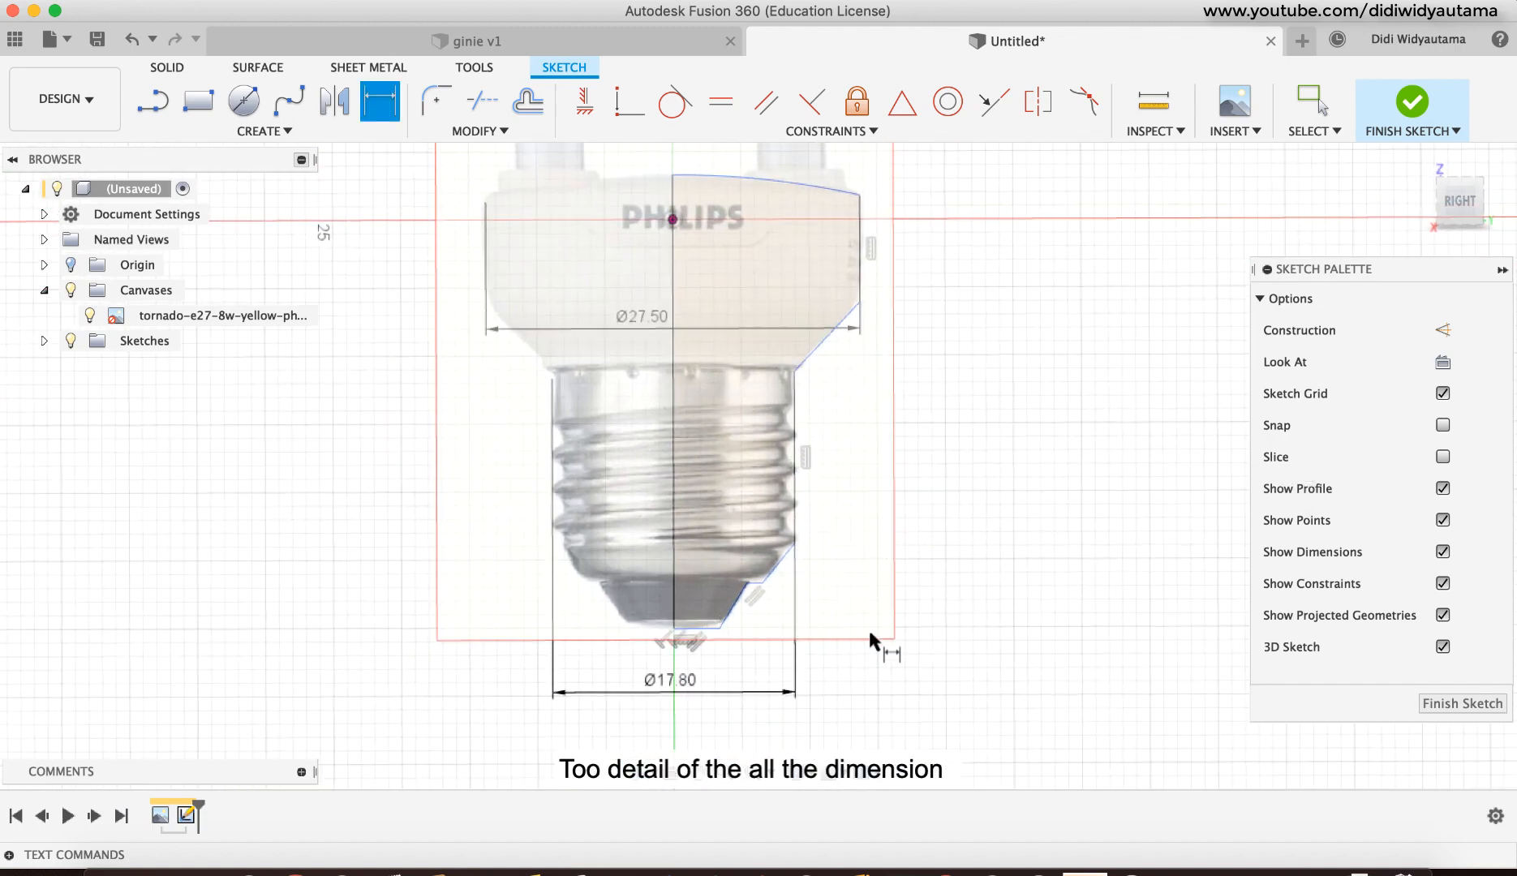
{"action": "mouse_move", "coordinate": [1076, 236]}
{"action": "middle_mouse_down", "text": "shift"}
{"action": "mouse_move", "coordinate": [1036, 235]}
{"action": "mouse_move", "coordinate": [1100, 294]}
{"action": "mouse_move", "coordinate": [959, 306]}
{"action": "middle_mouse_up", "text": "shift"}
{"action": "right_click", "coordinate": [966, 309]}
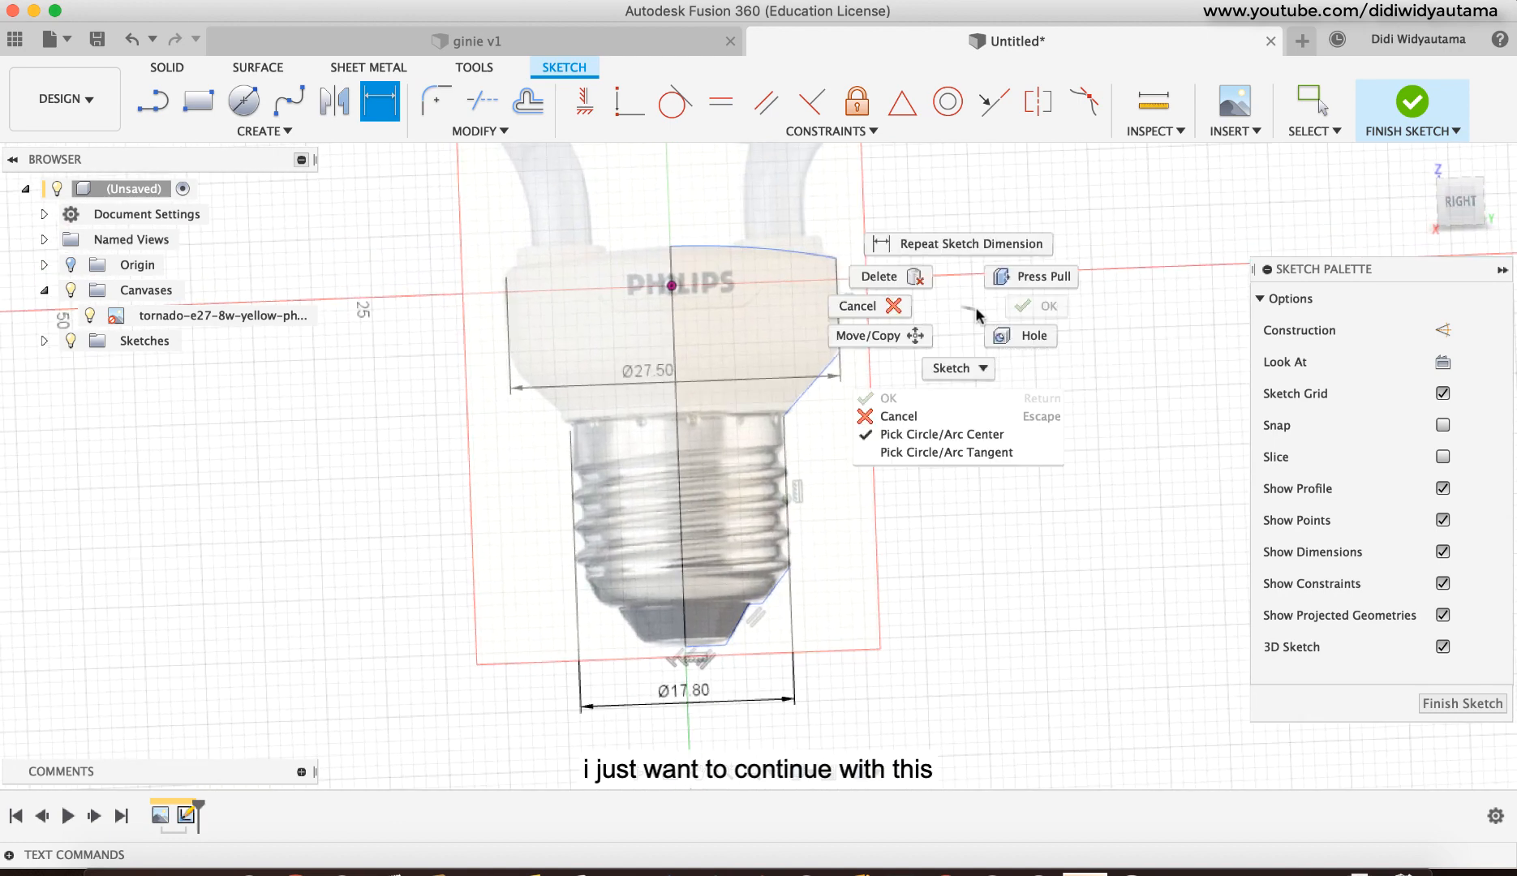
{"action": "left_click", "coordinate": [896, 308]}
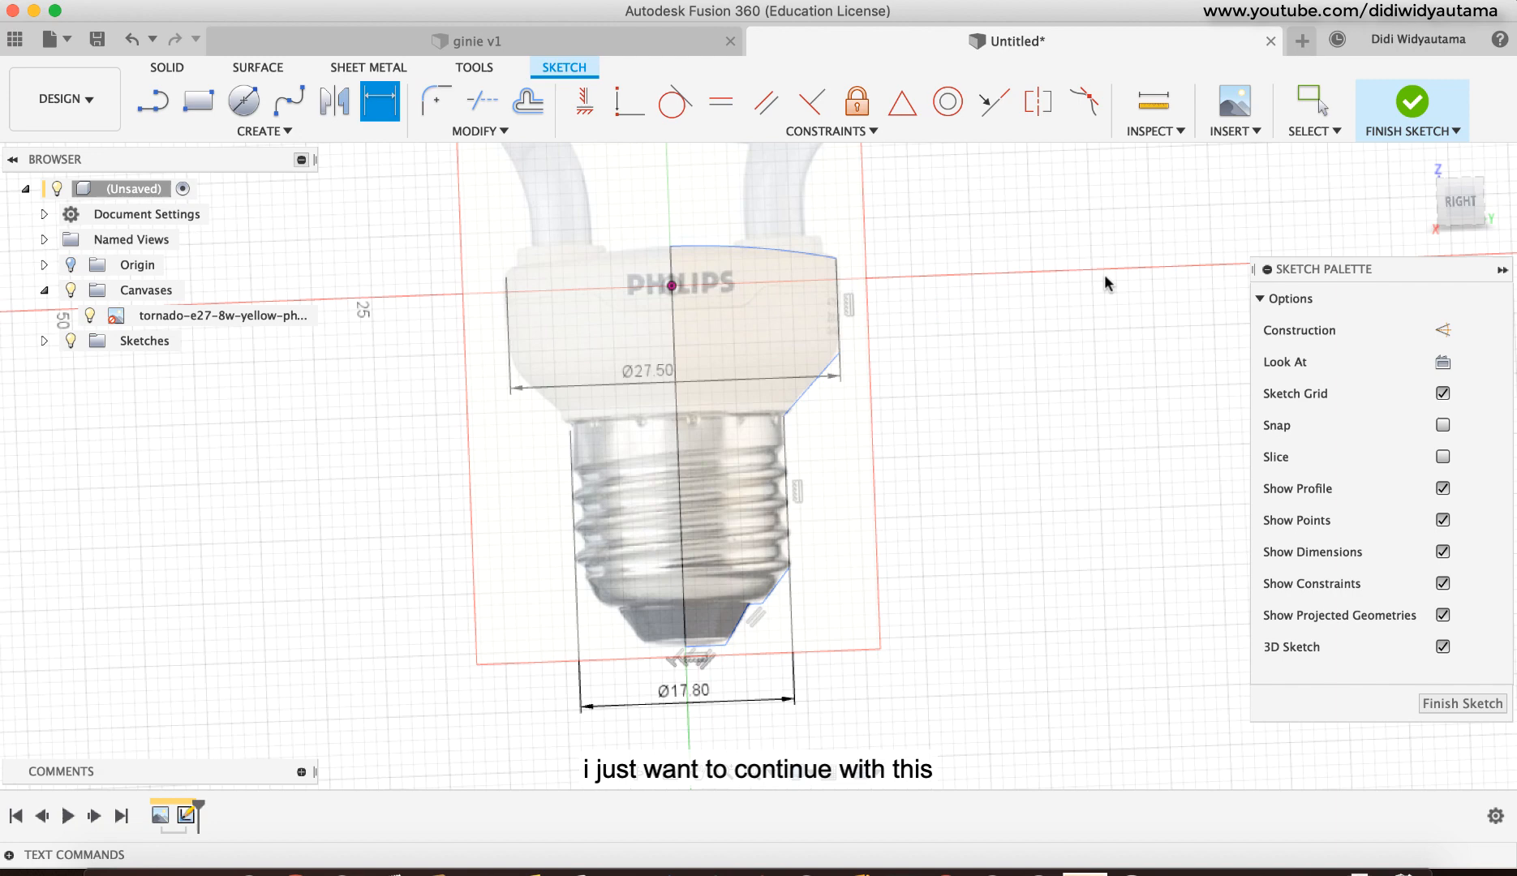
{"action": "left_click", "coordinate": [1412, 103]}
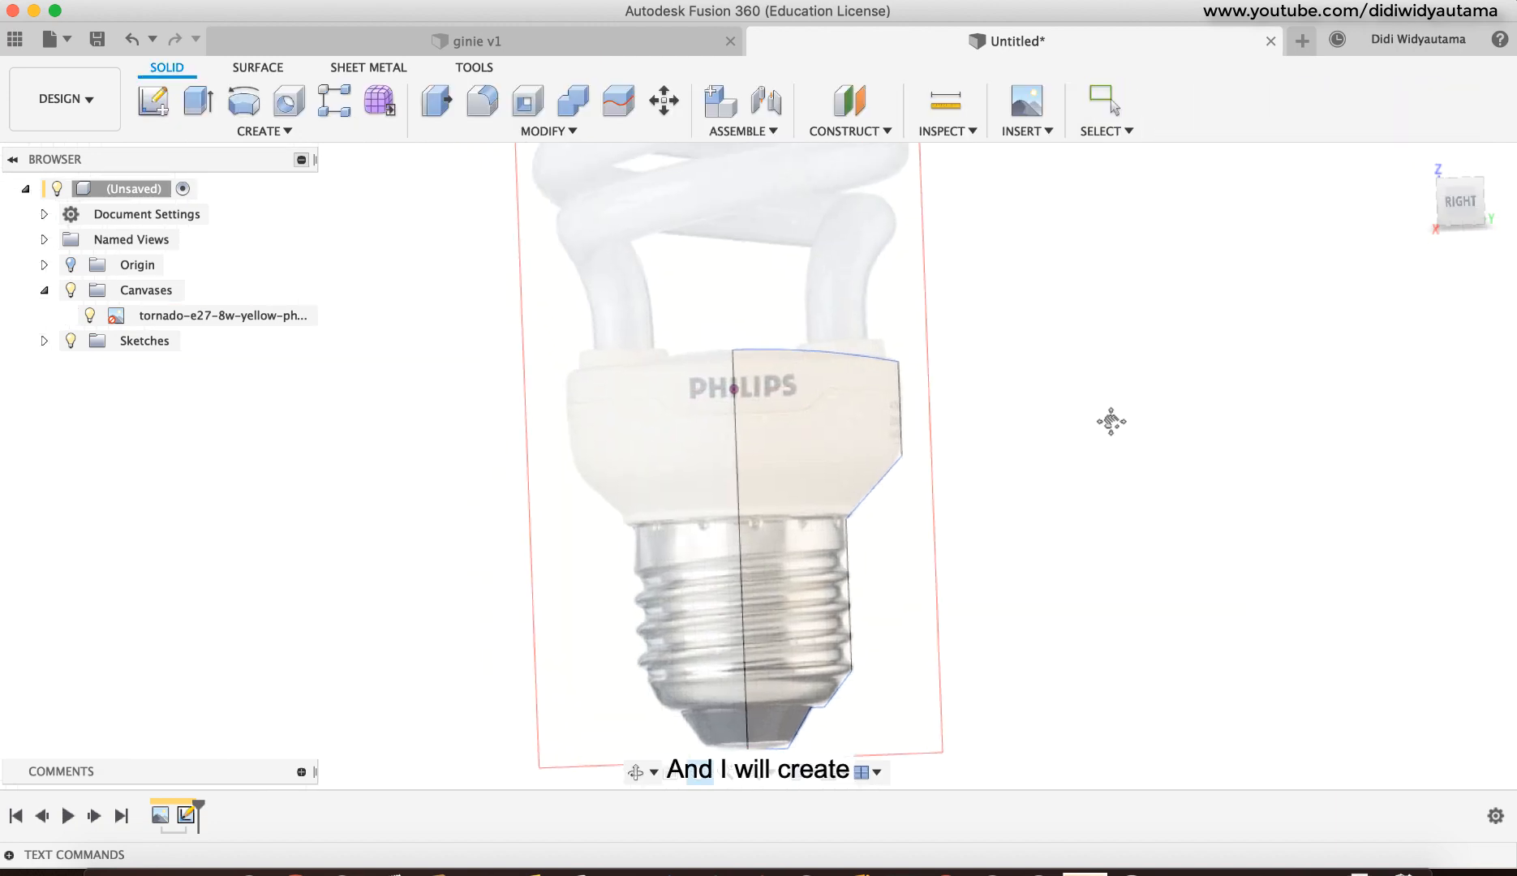
Step: Revolve the closed half profile 360 degrees around the centre line as a new body
{"action": "left_click", "coordinate": [241, 103]}
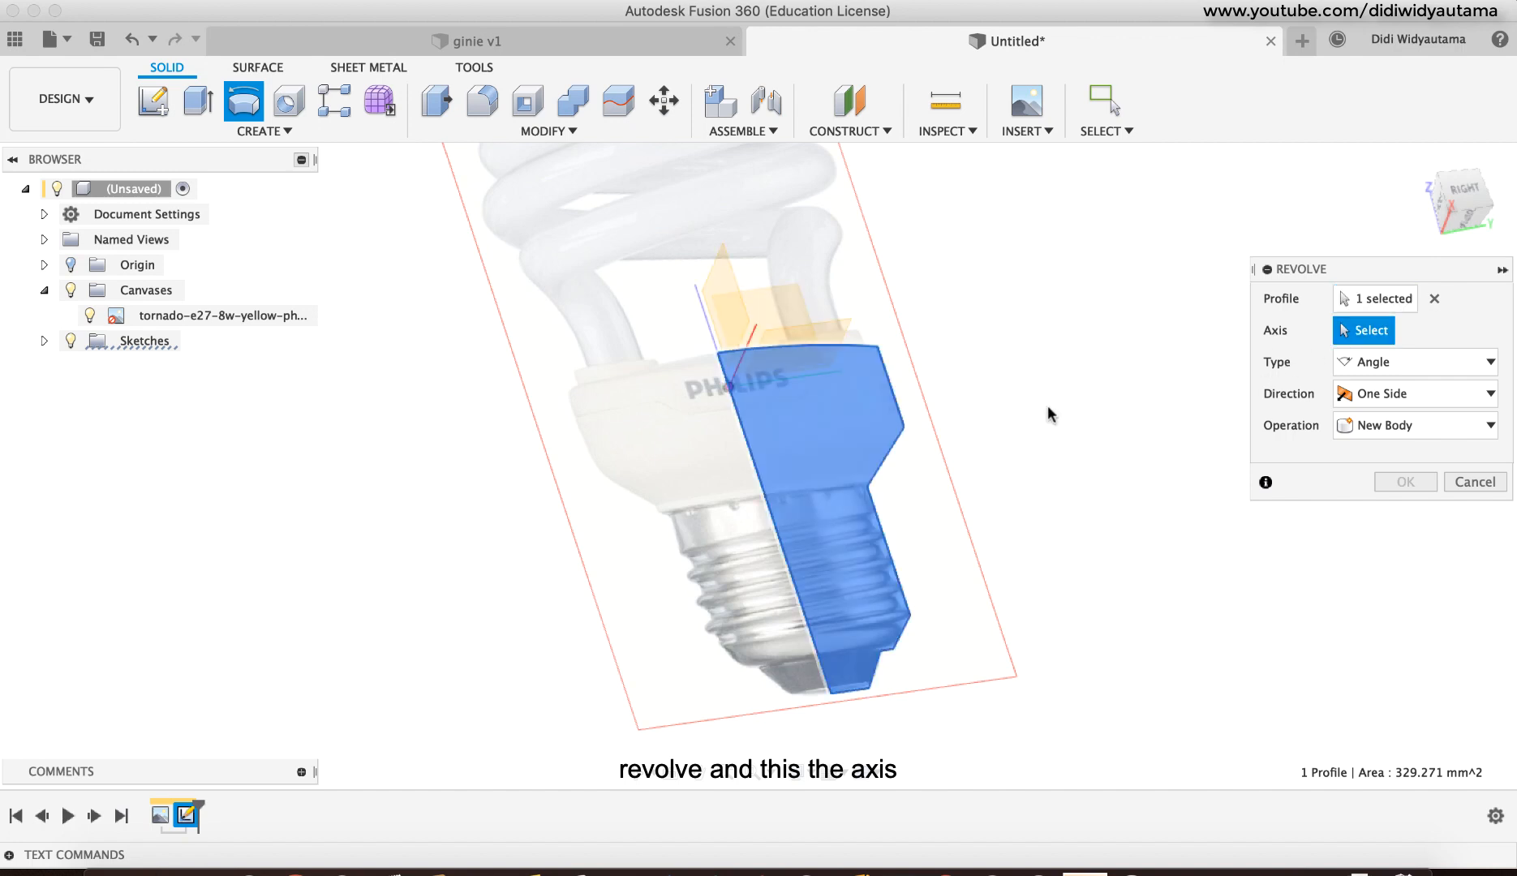
{"action": "left_click", "coordinate": [740, 434]}
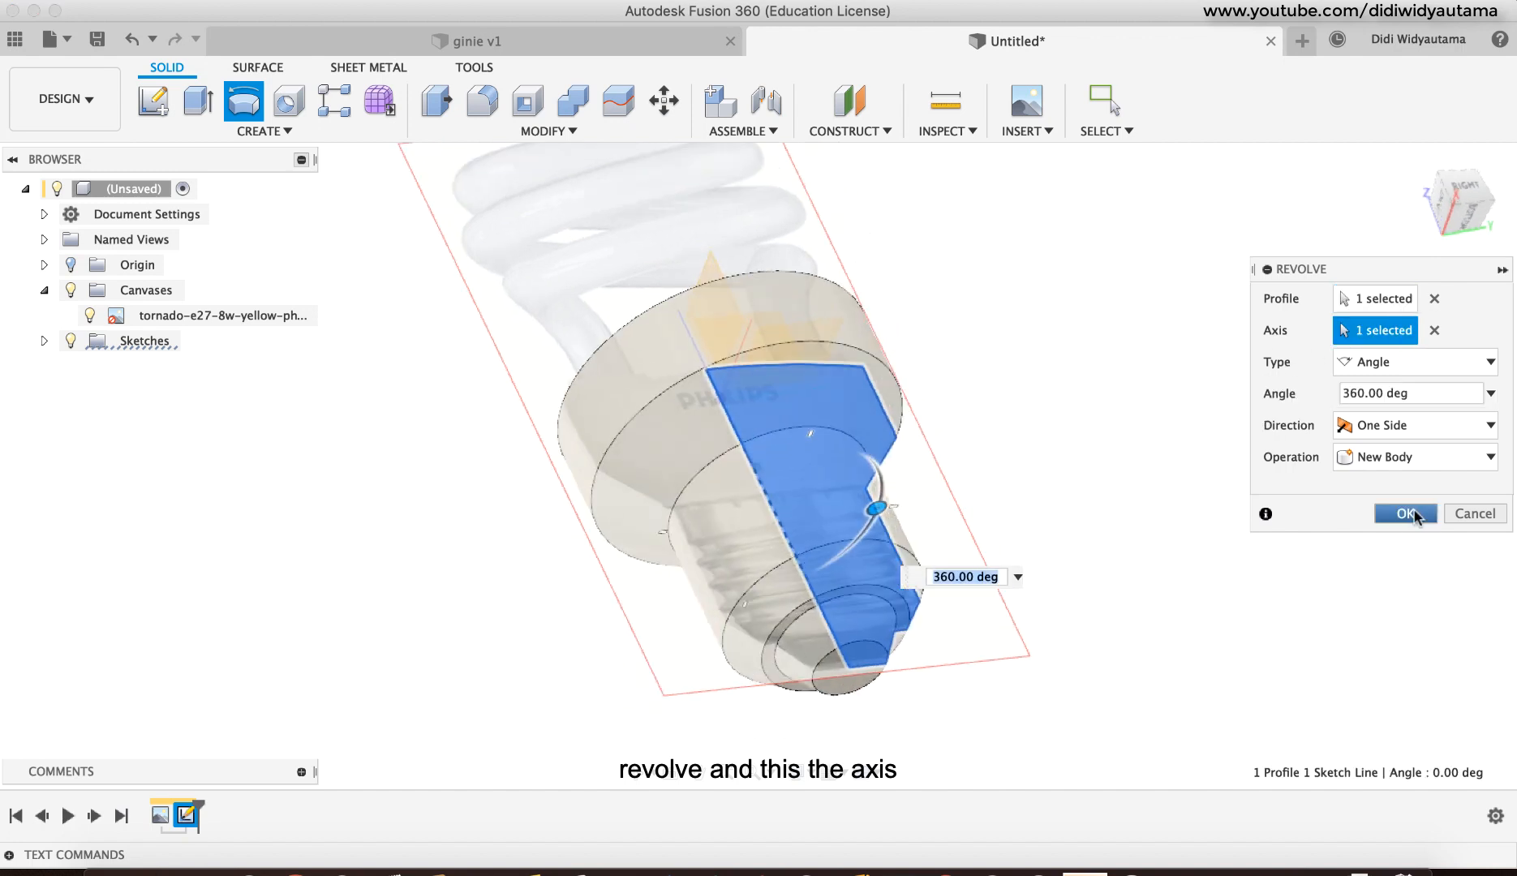
{"action": "key", "text": "Return"}
Step: Show the body from the right side and examine the reference image's thread on the screw base up close
{"action": "scroll", "coordinate": [1118, 427], "scroll_direction": "up", "scroll_amount": 10, "text": "shift"}
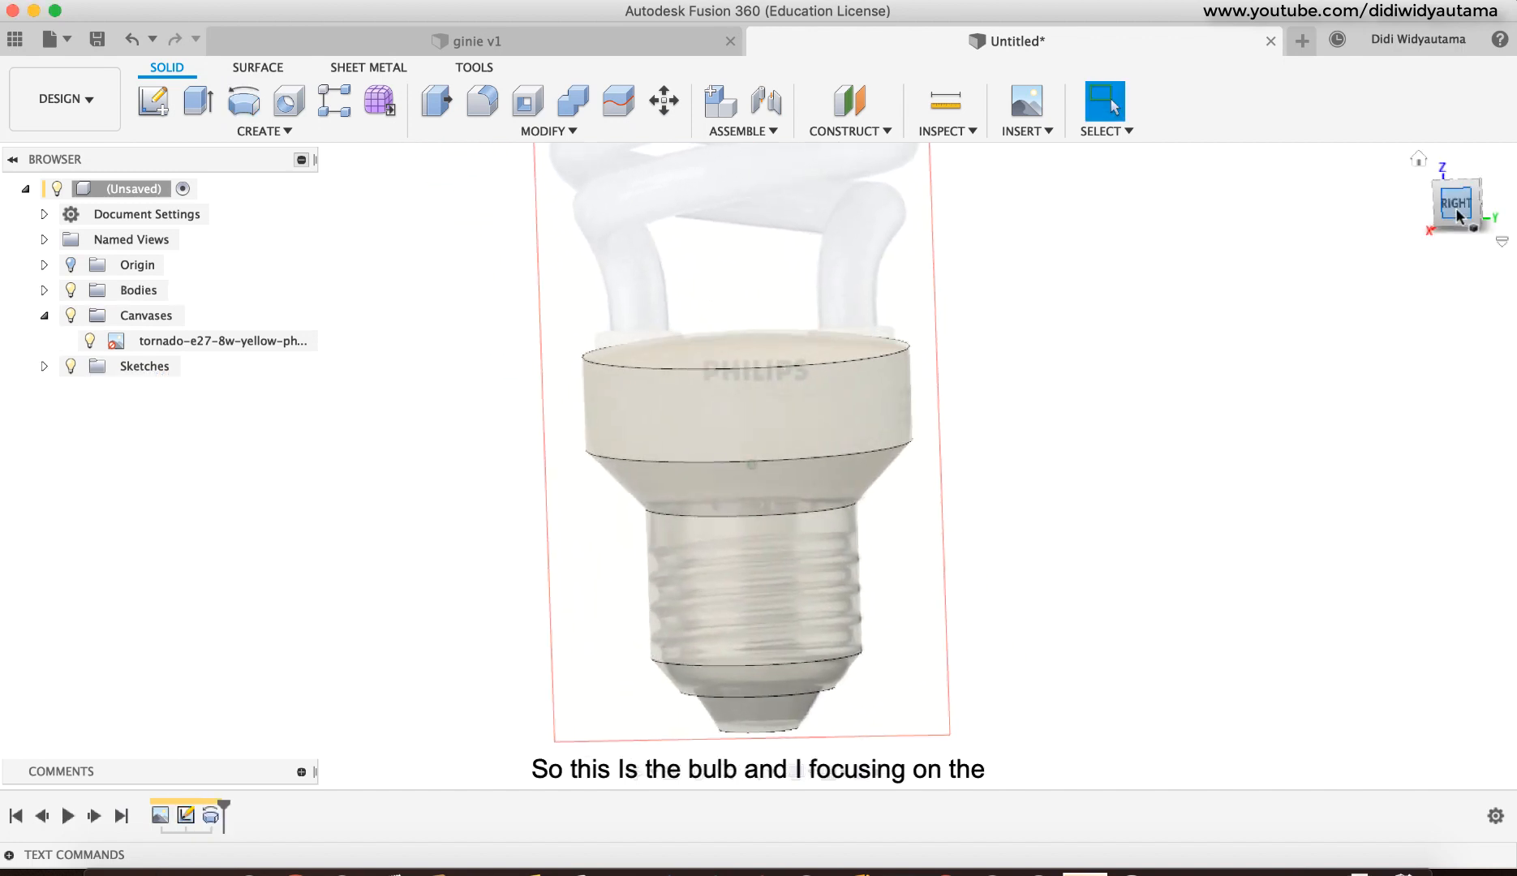
{"action": "left_click", "coordinate": [1457, 210]}
{"action": "scroll", "coordinate": [1105, 613], "scroll_direction": "down", "scroll_amount": 5}
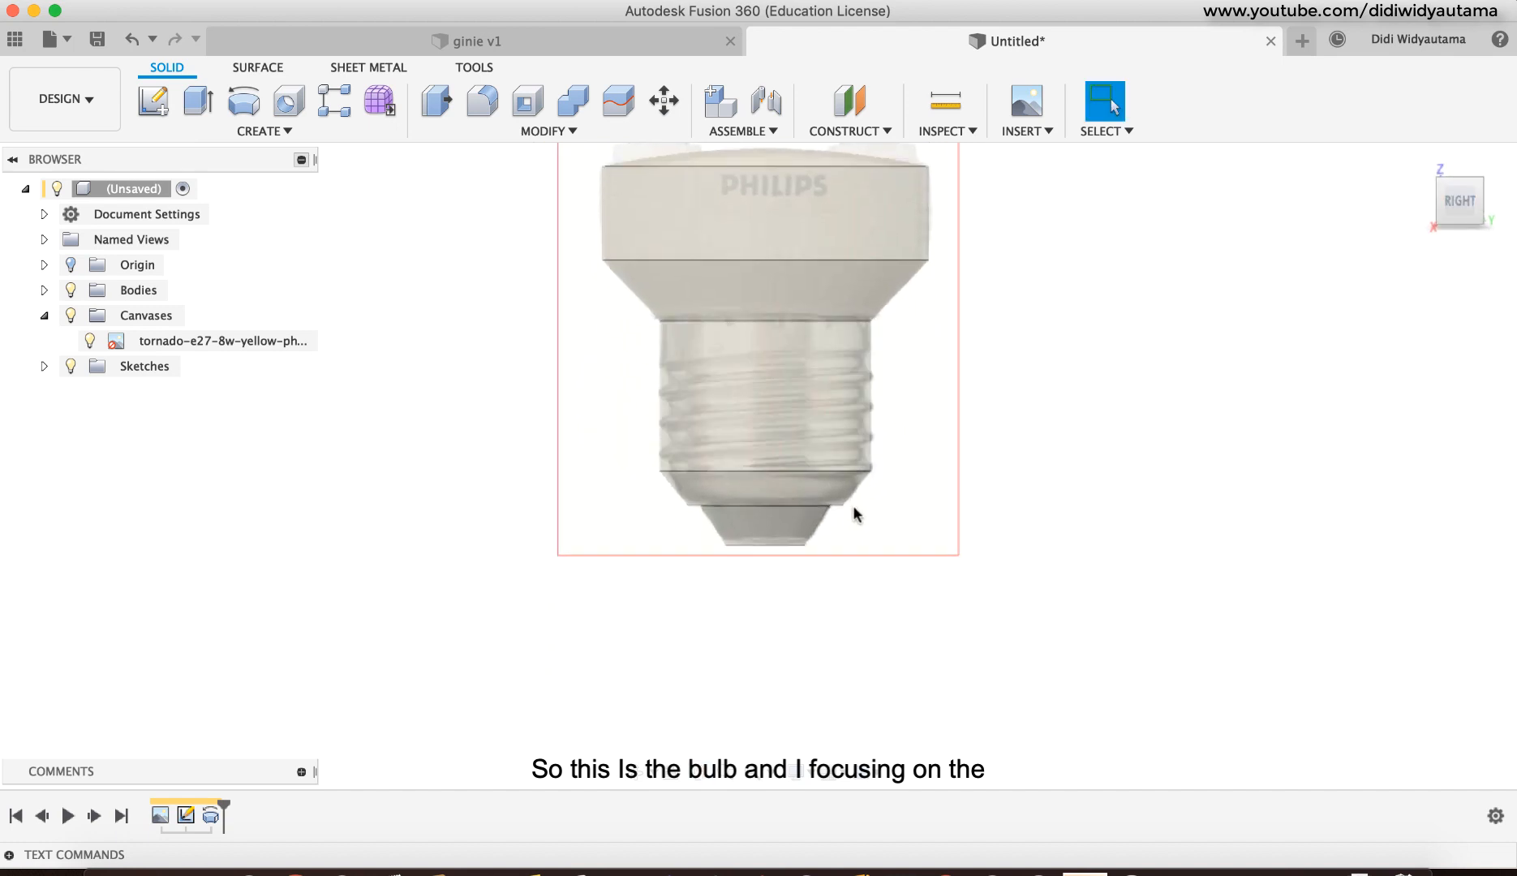
{"action": "scroll", "coordinate": [834, 473], "scroll_direction": "up", "scroll_amount": 3}
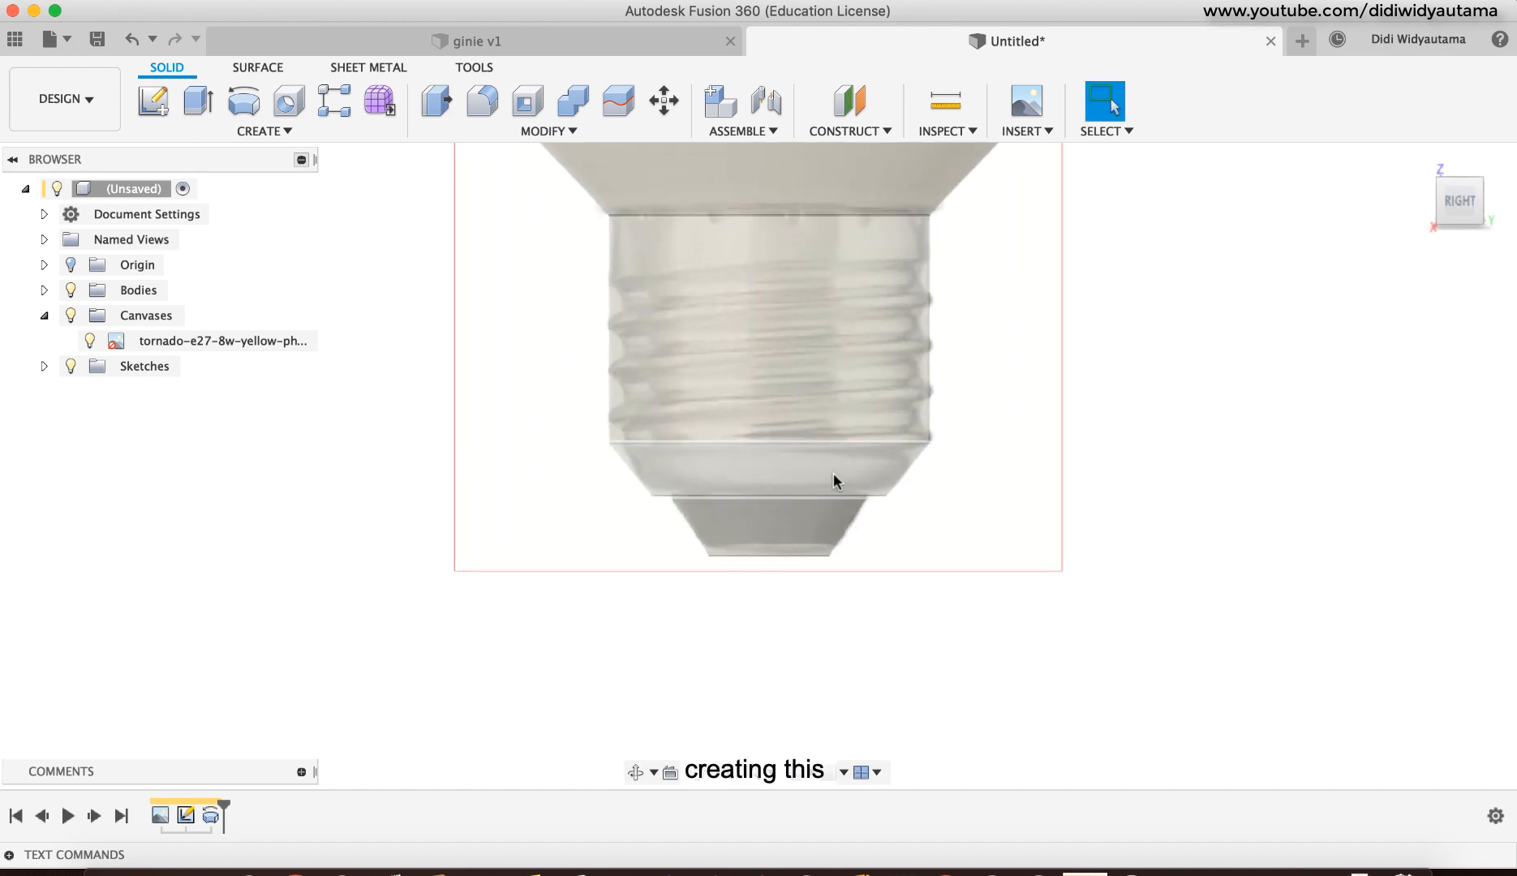
{"action": "scroll", "coordinate": [955, 514], "scroll_direction": "up", "scroll_amount": 3}
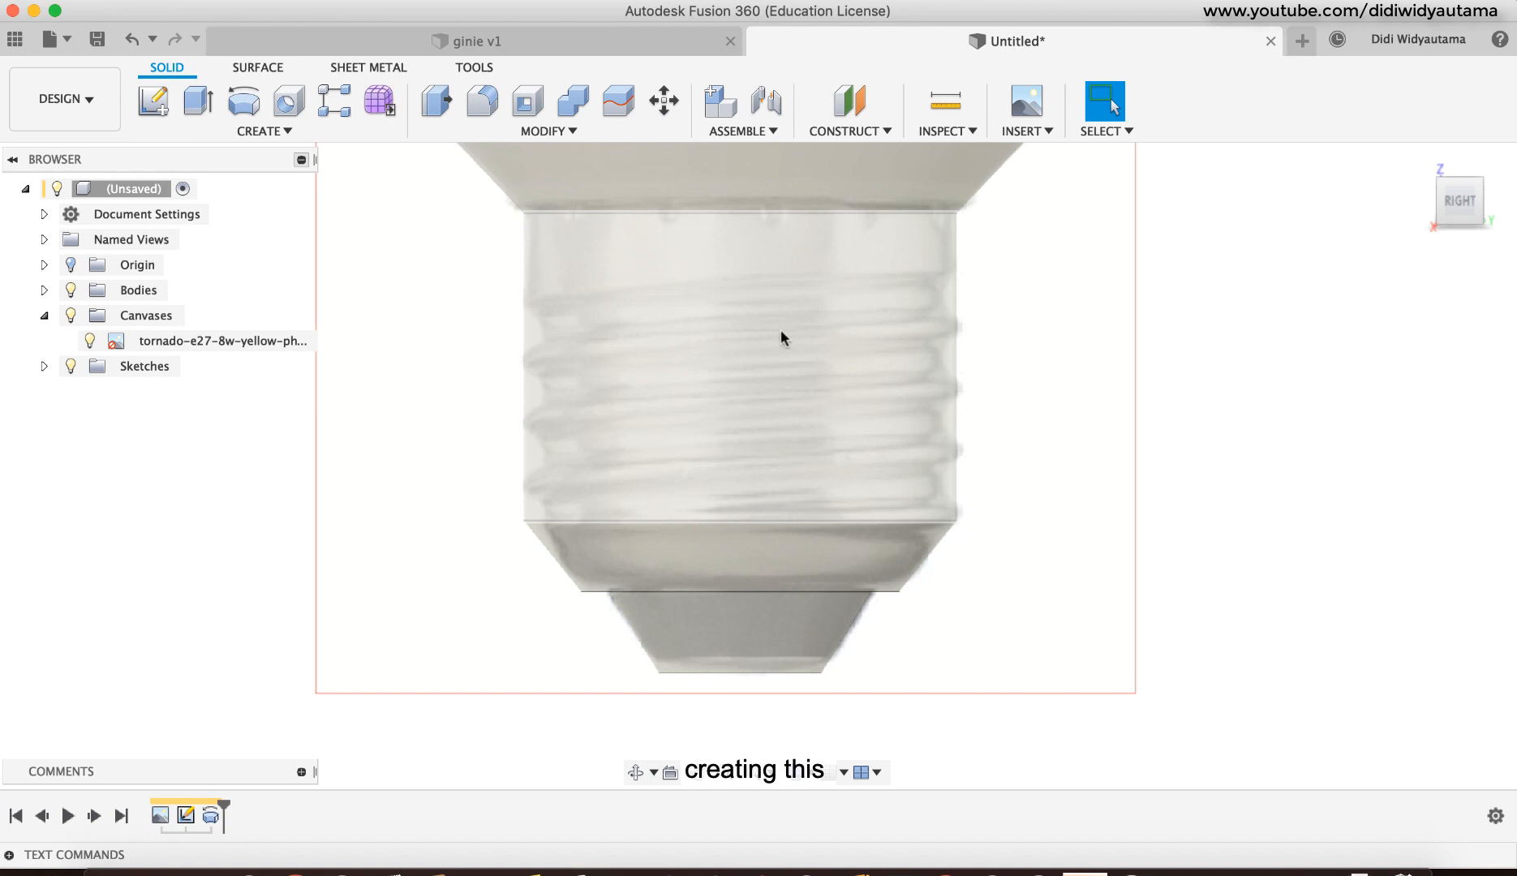
{"action": "scroll", "coordinate": [1084, 499], "scroll_direction": "up", "scroll_amount": 3}
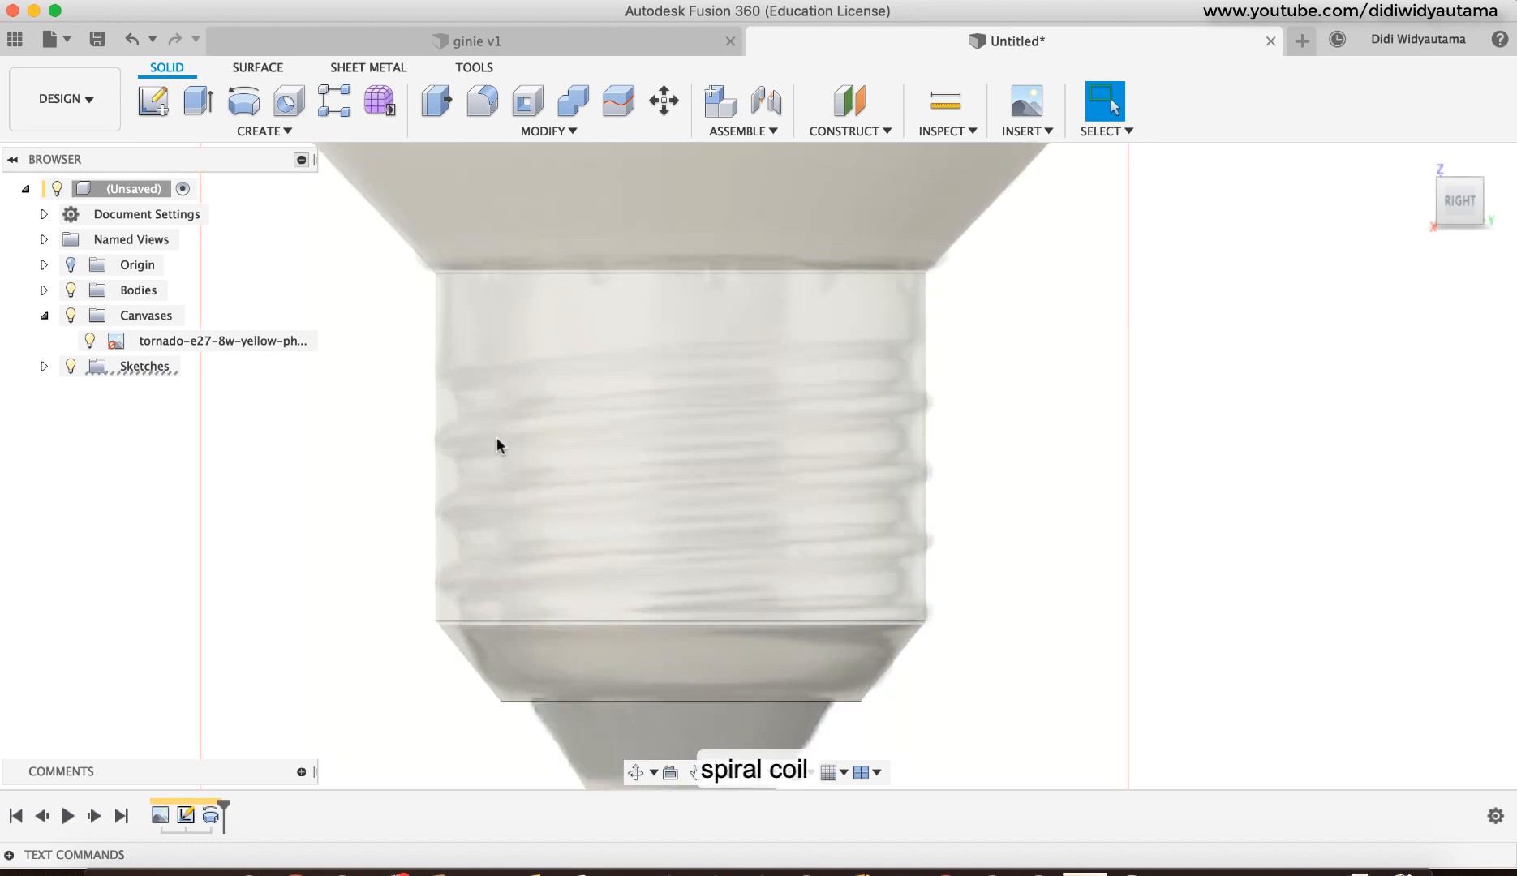
{"action": "mouse_move", "coordinate": [1085, 479]}
{"action": "middle_mouse_down"}
{"action": "mouse_move", "coordinate": [1085, 508]}
{"action": "mouse_move", "coordinate": [1097, 474]}
{"action": "middle_mouse_up"}
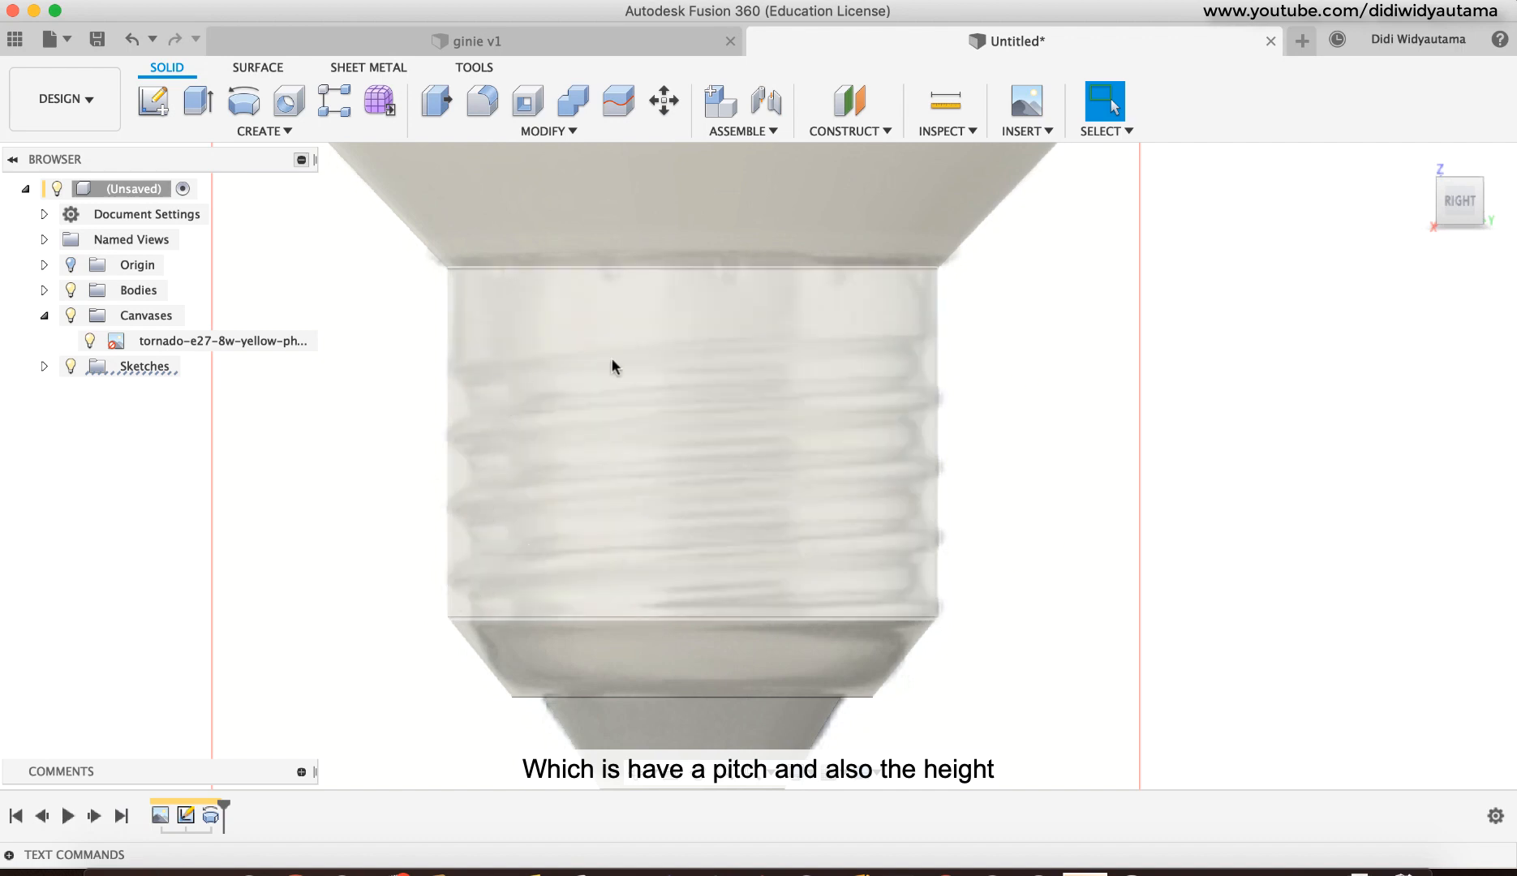
Step: Create an offset plane at −1.5 mm from the flat ring-shaped face under the screw base's tapered section
{"action": "middle_click_drag", "start_coordinate": [976, 431], "coordinate": [1047, 386]}
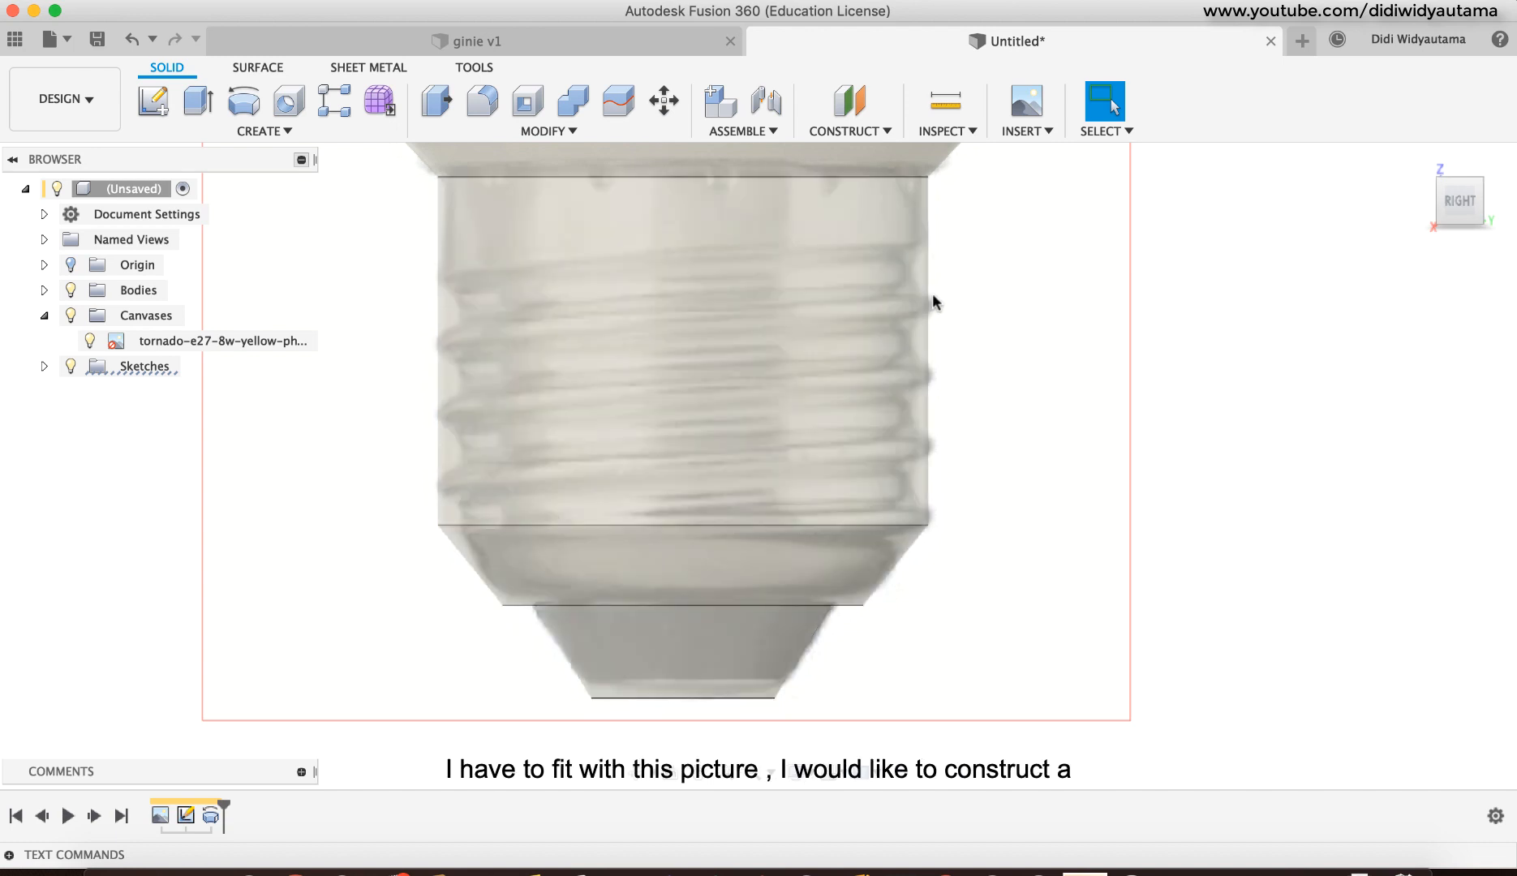
{"action": "left_click", "coordinate": [870, 133]}
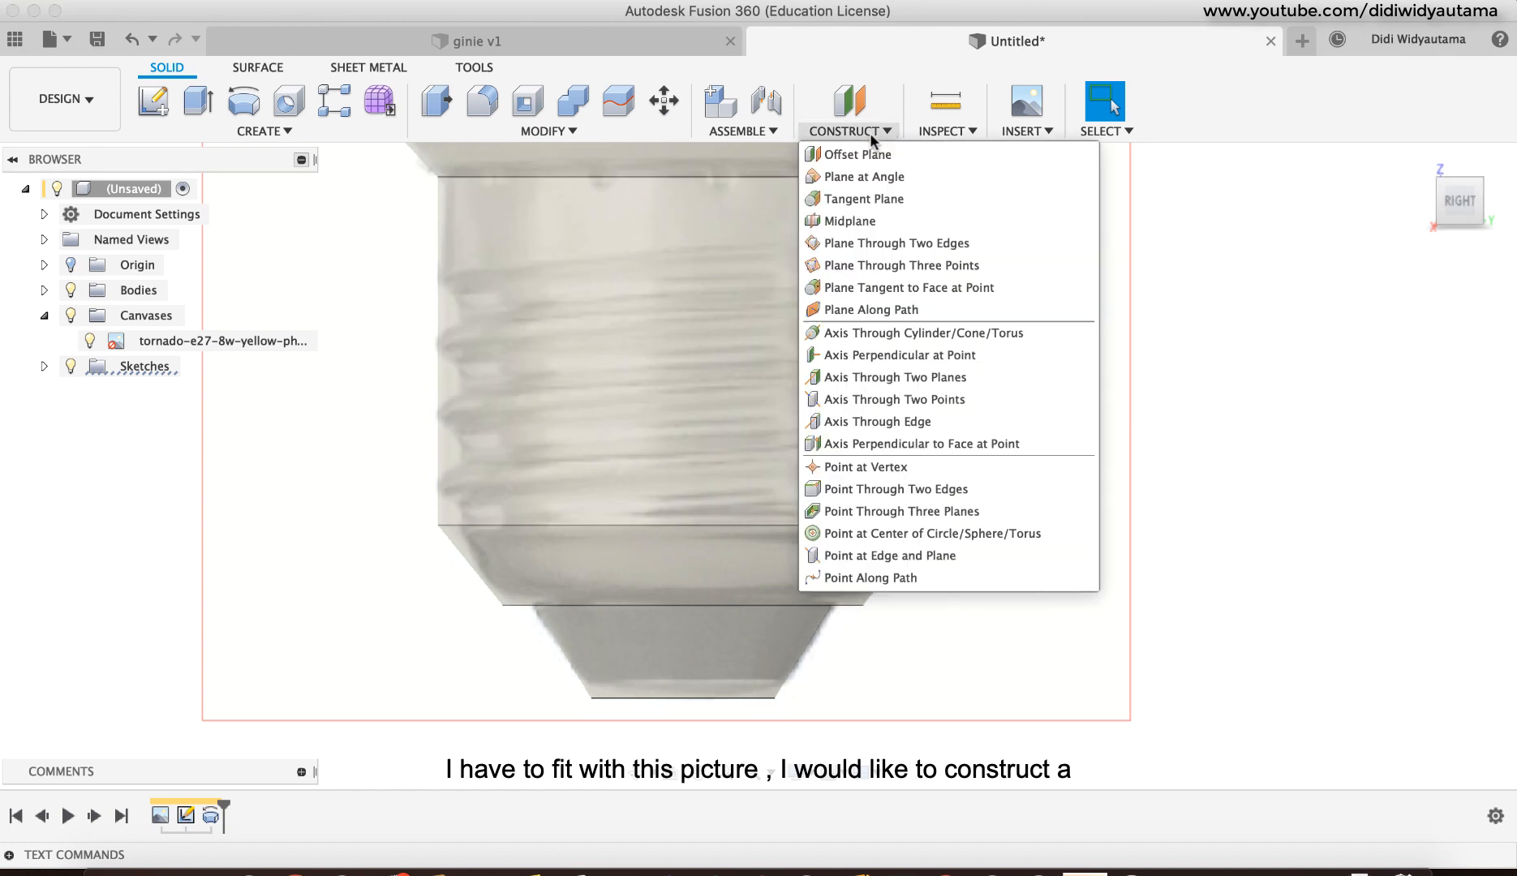
{"action": "left_click", "coordinate": [879, 155]}
{"action": "middle_click_drag", "start_coordinate": [434, 701], "coordinate": [519, 667], "text": "shift"}
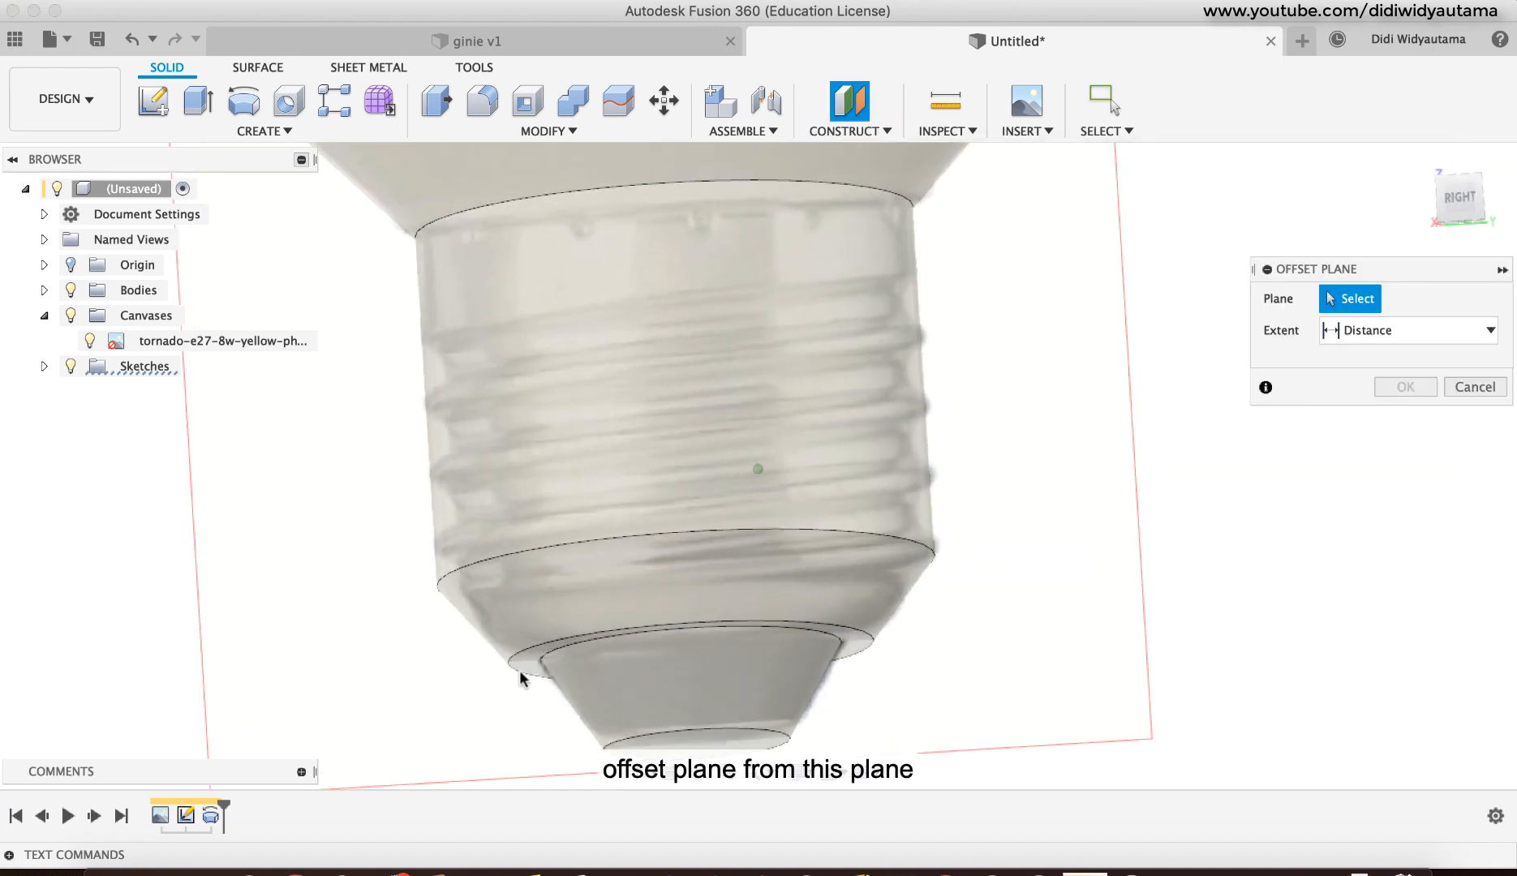
{"action": "left_click", "coordinate": [526, 672]}
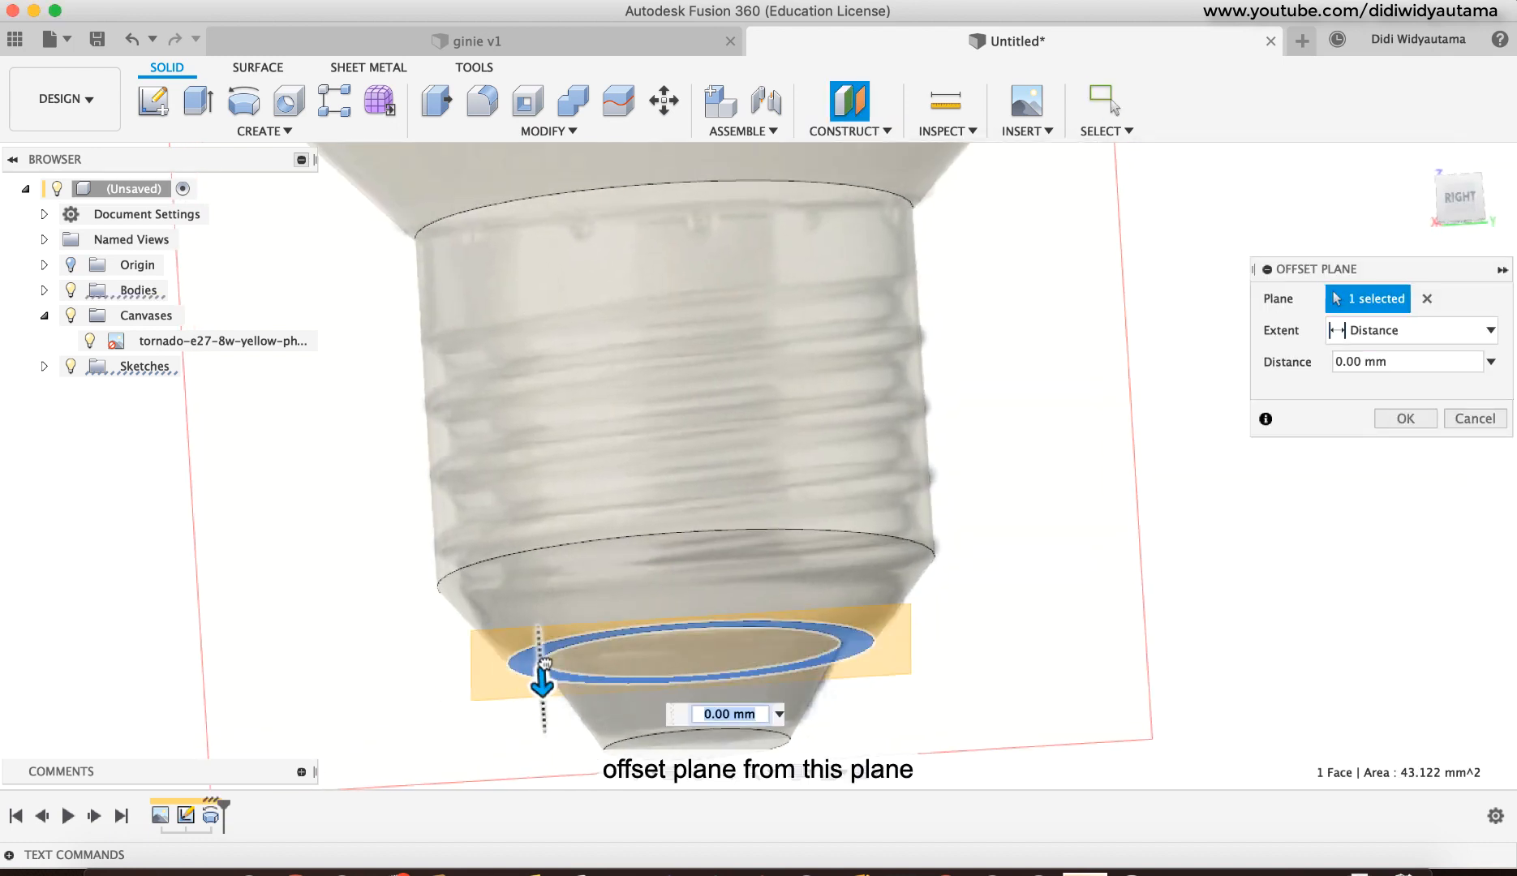
{"action": "left_click_drag", "start_coordinate": [543, 664], "coordinate": [536, 618]}
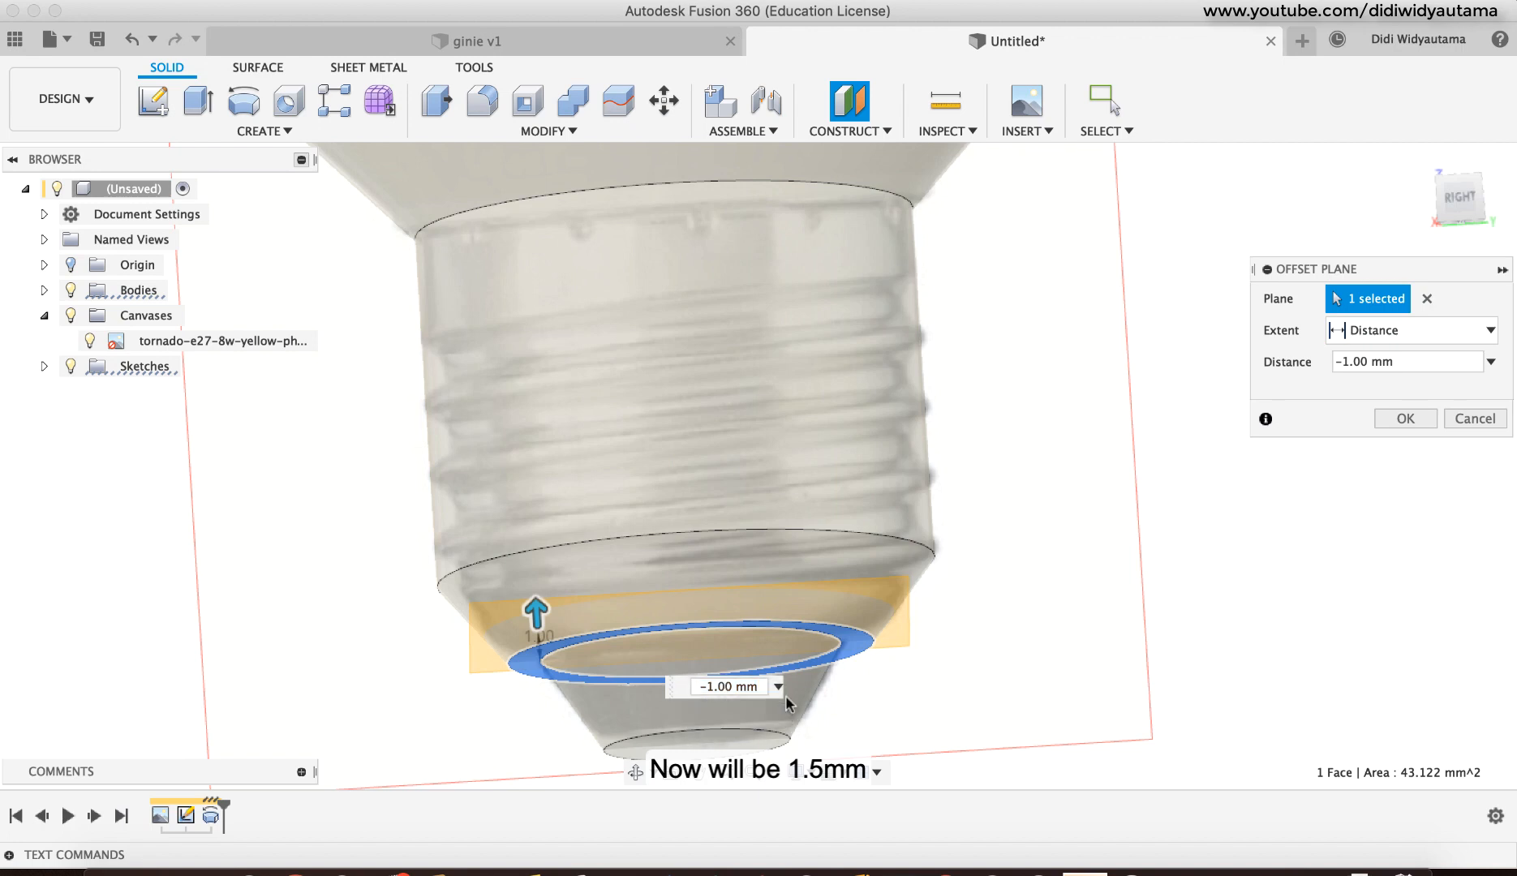
{"action": "key", "text": "Return"}
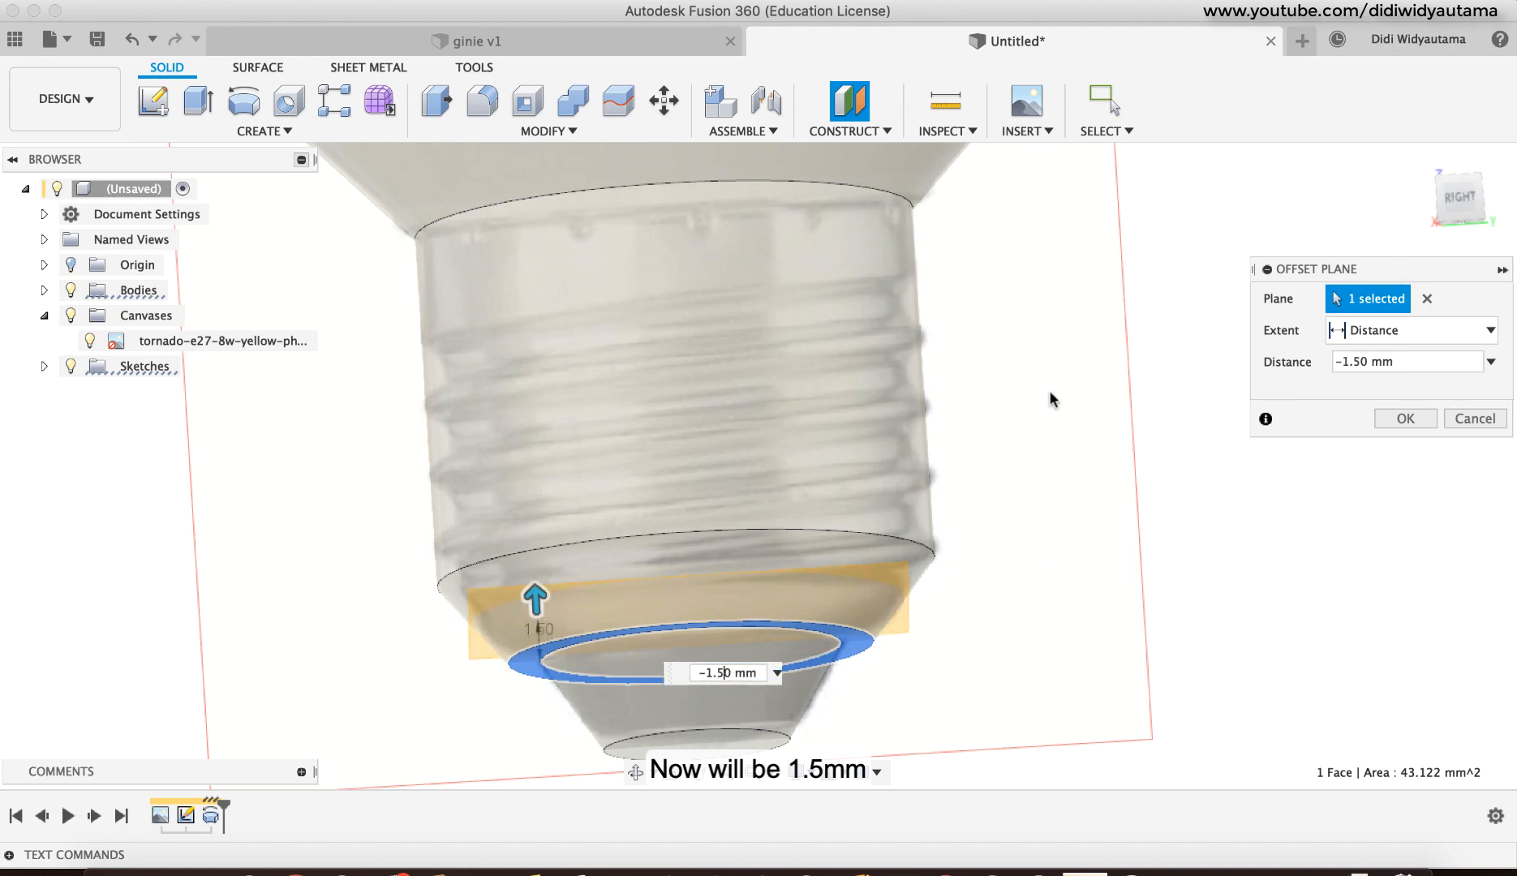
{"action": "left_click", "coordinate": [1458, 205]}
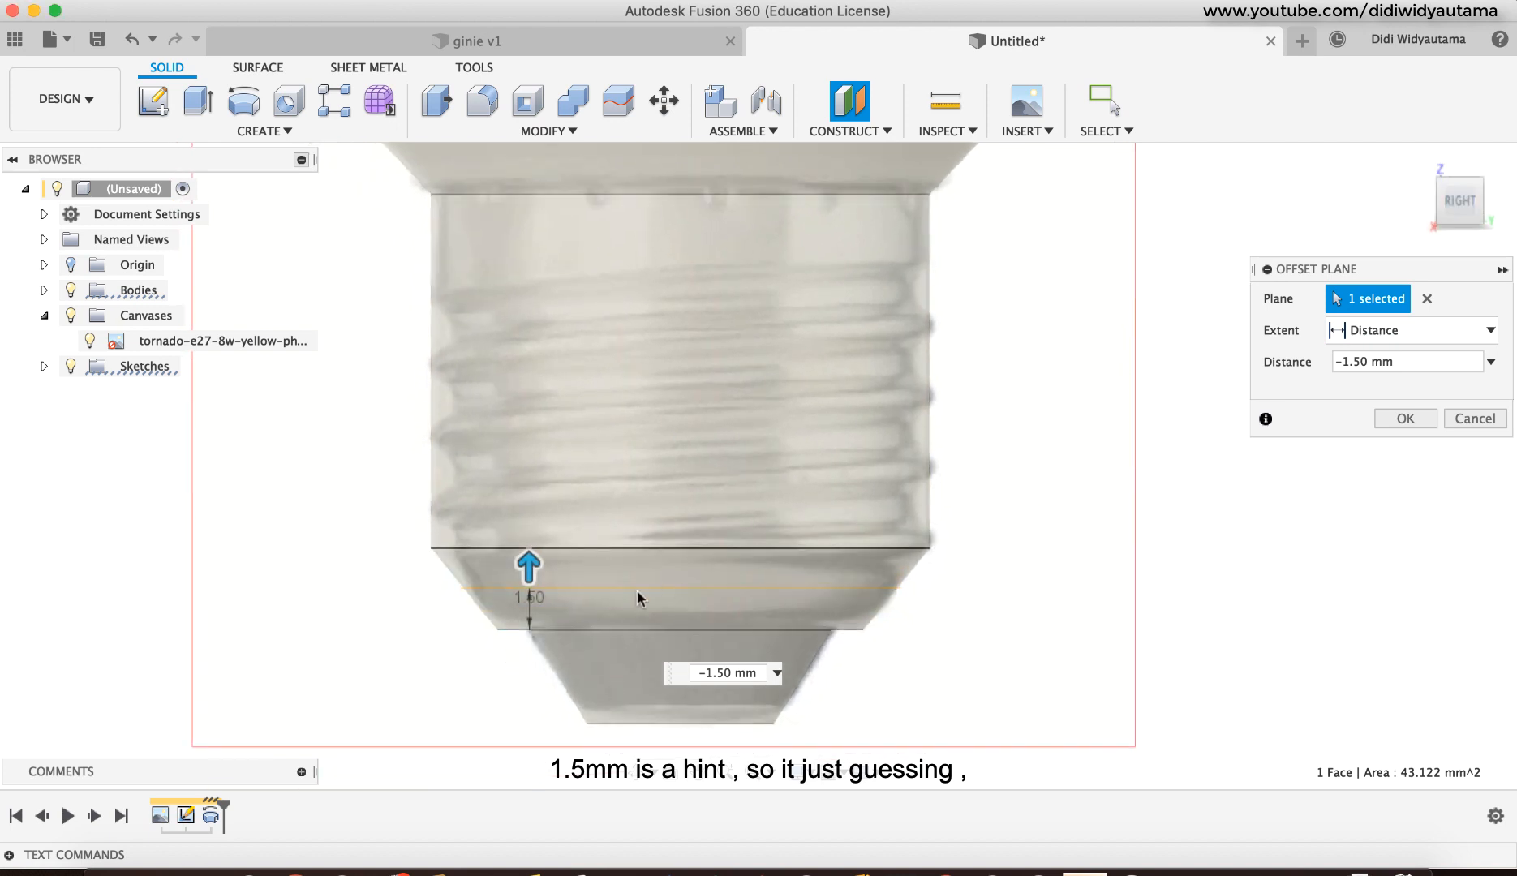
{"action": "left_click", "coordinate": [1404, 420]}
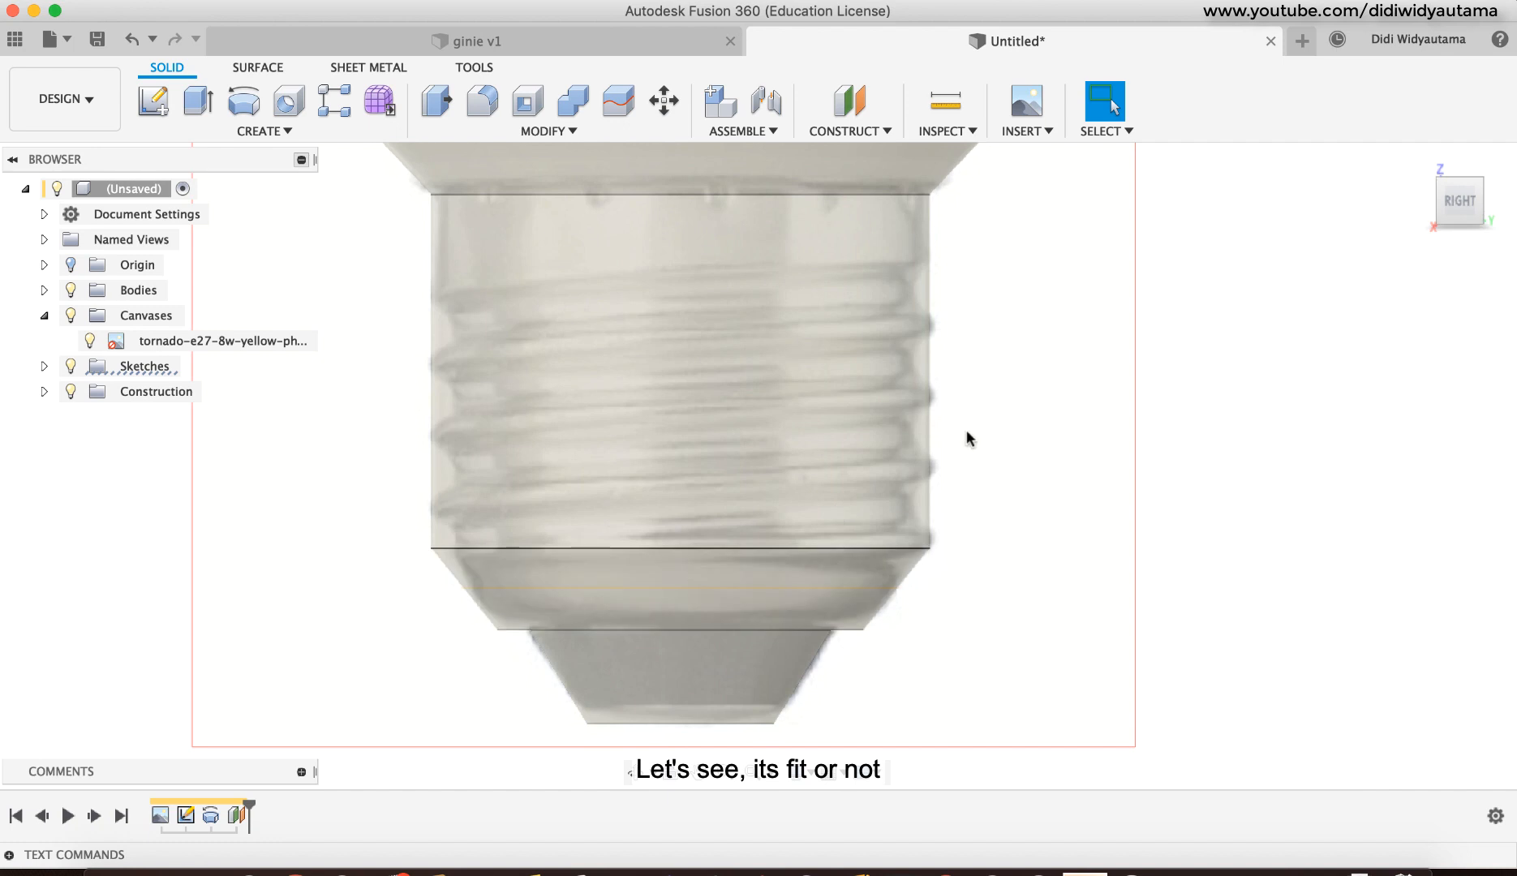
Step: Start a coil on the new offset plane, centred on the origin, with a diameter of about 17.2 mm
{"action": "left_click", "coordinate": [276, 131]}
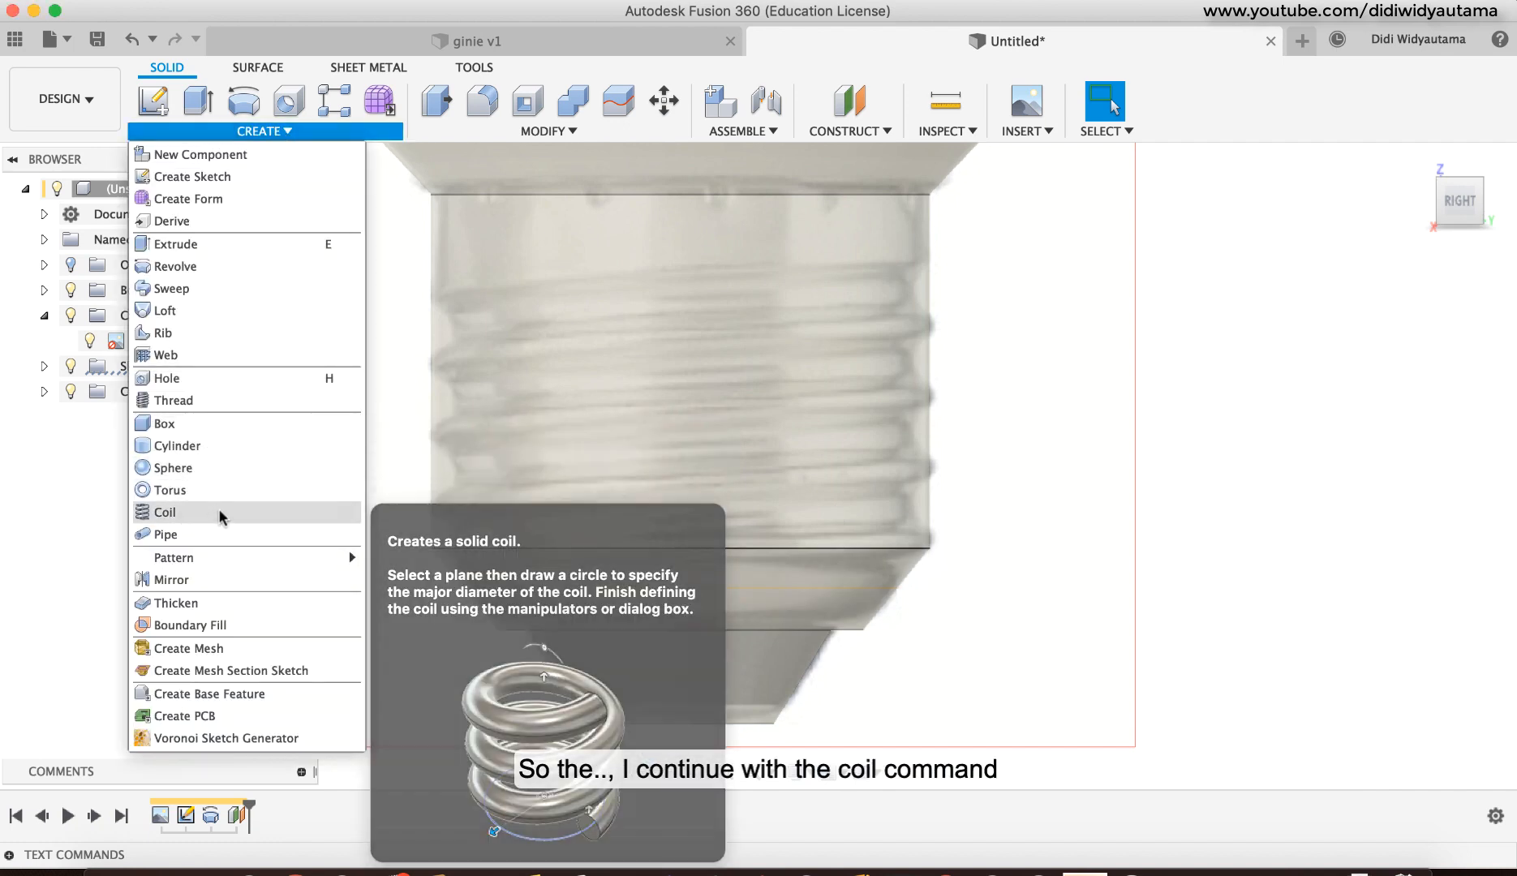
{"action": "left_click", "coordinate": [219, 507]}
{"action": "middle_click_drag", "start_coordinate": [1002, 521], "coordinate": [735, 585], "text": "shift"}
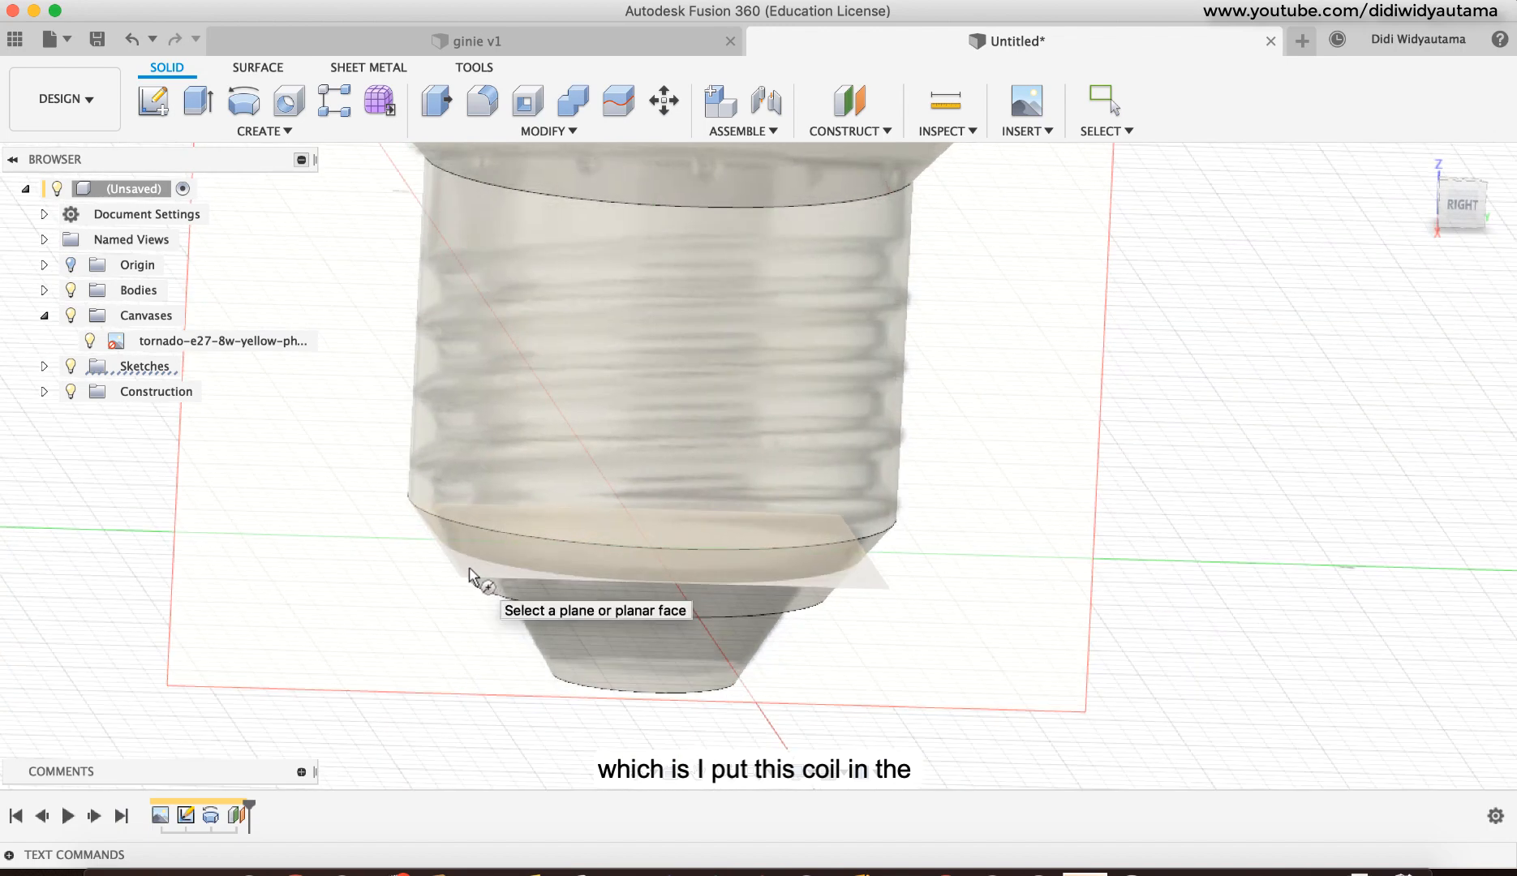
{"action": "left_click", "coordinate": [469, 575]}
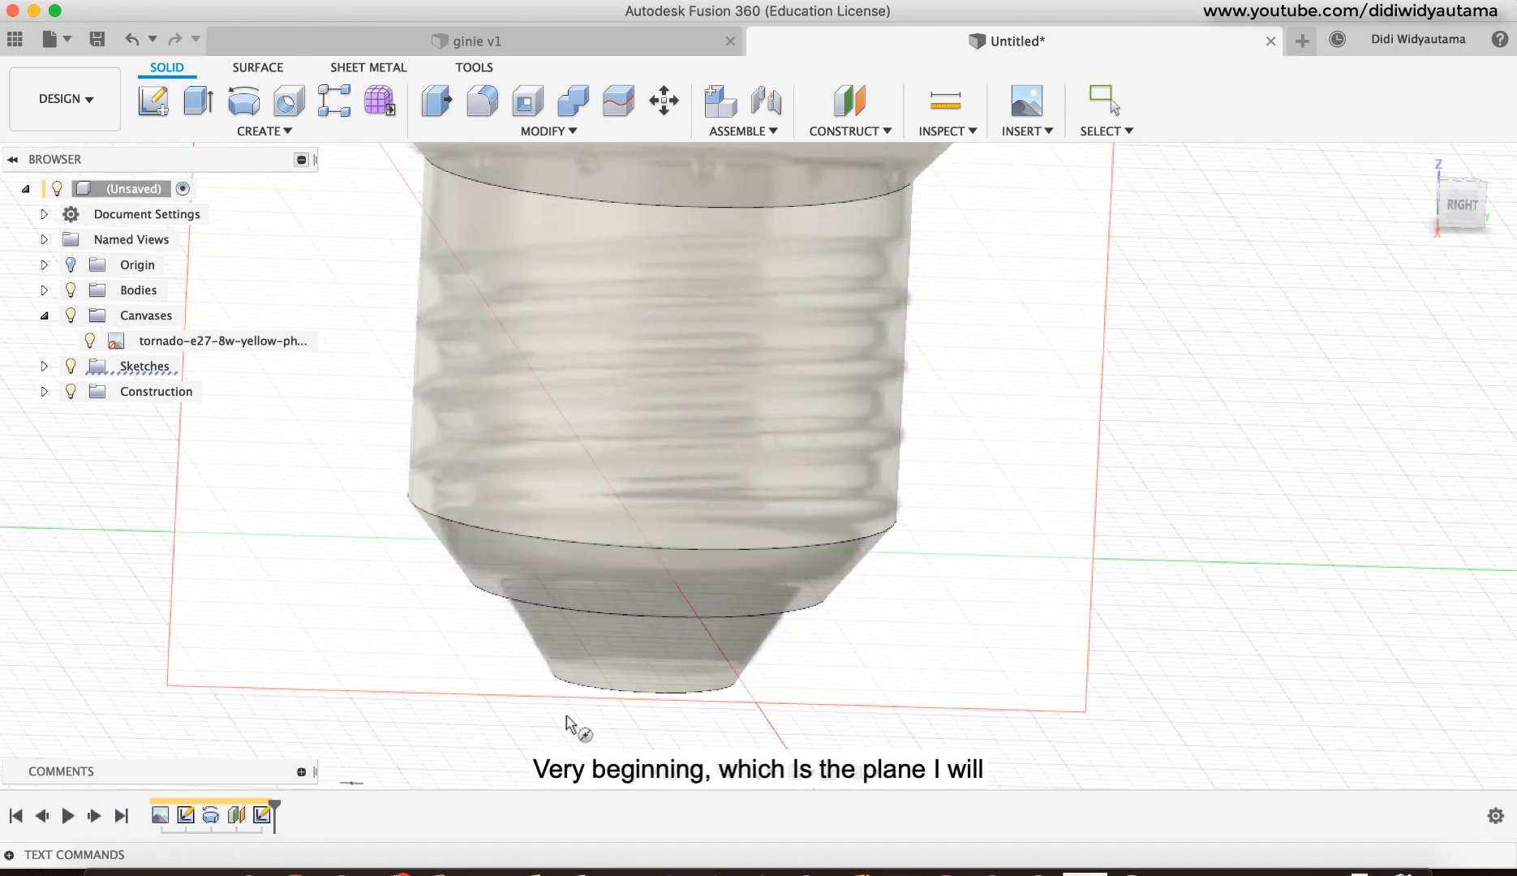
{"action": "middle_click_drag", "start_coordinate": [654, 556], "coordinate": [659, 516], "text": "shift"}
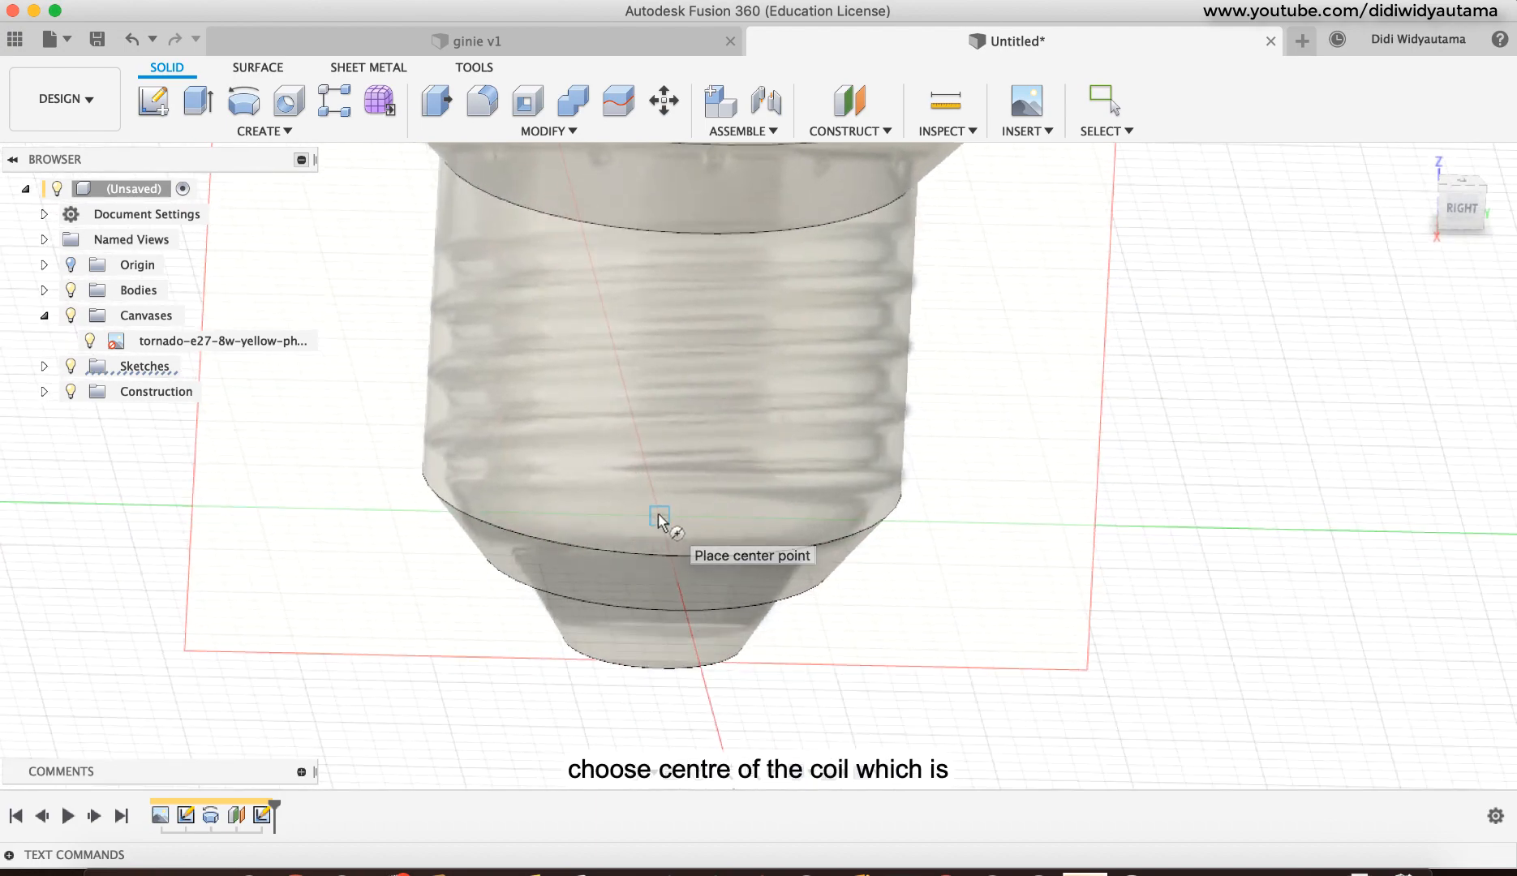
{"action": "left_click", "coordinate": [659, 516]}
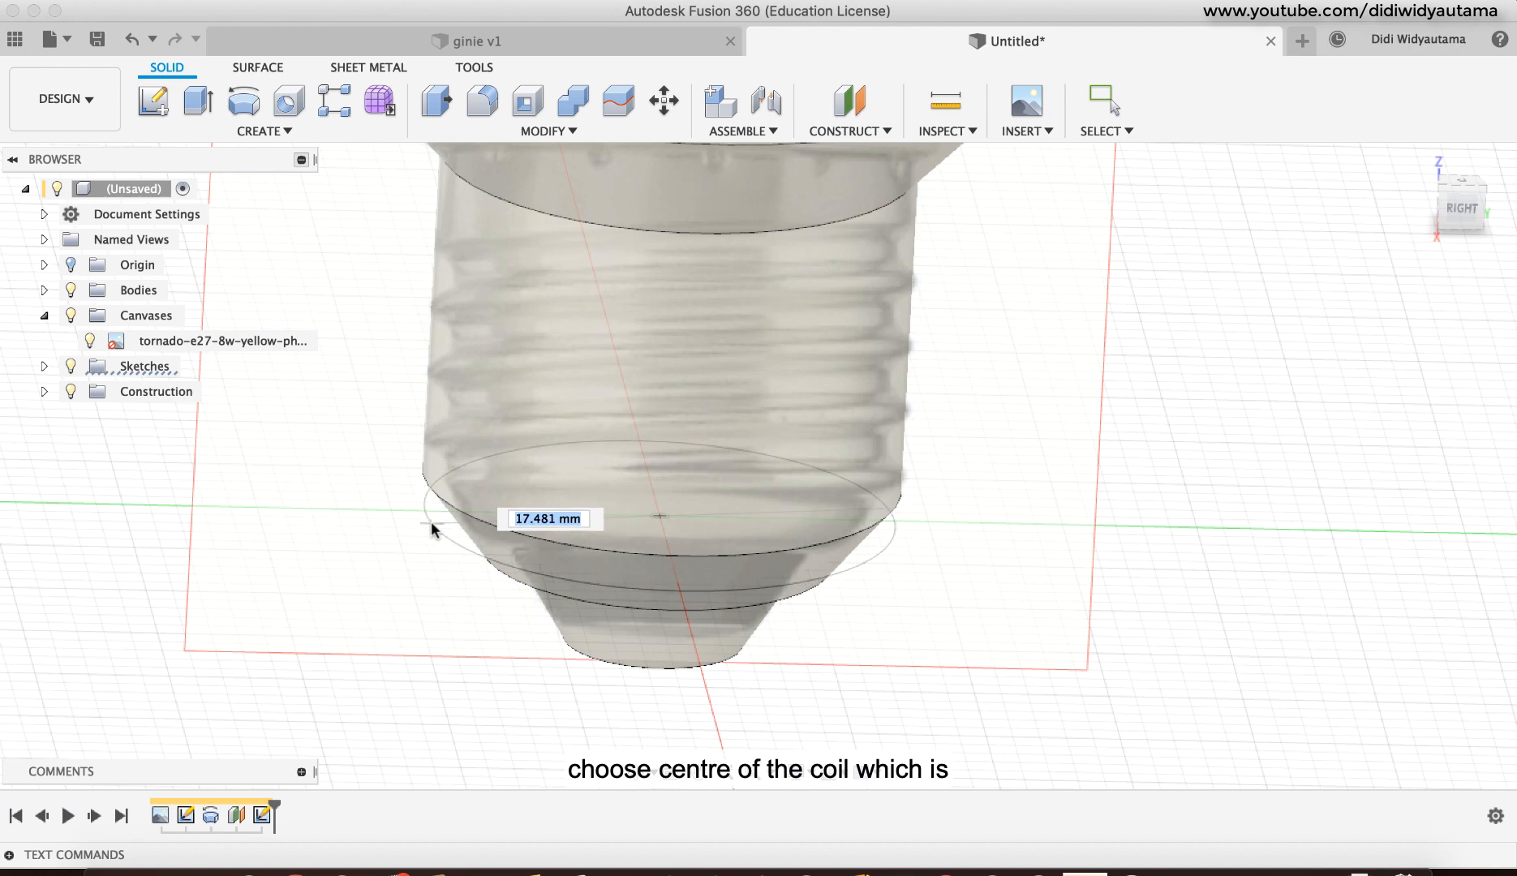
{"action": "left_click", "coordinate": [438, 529]}
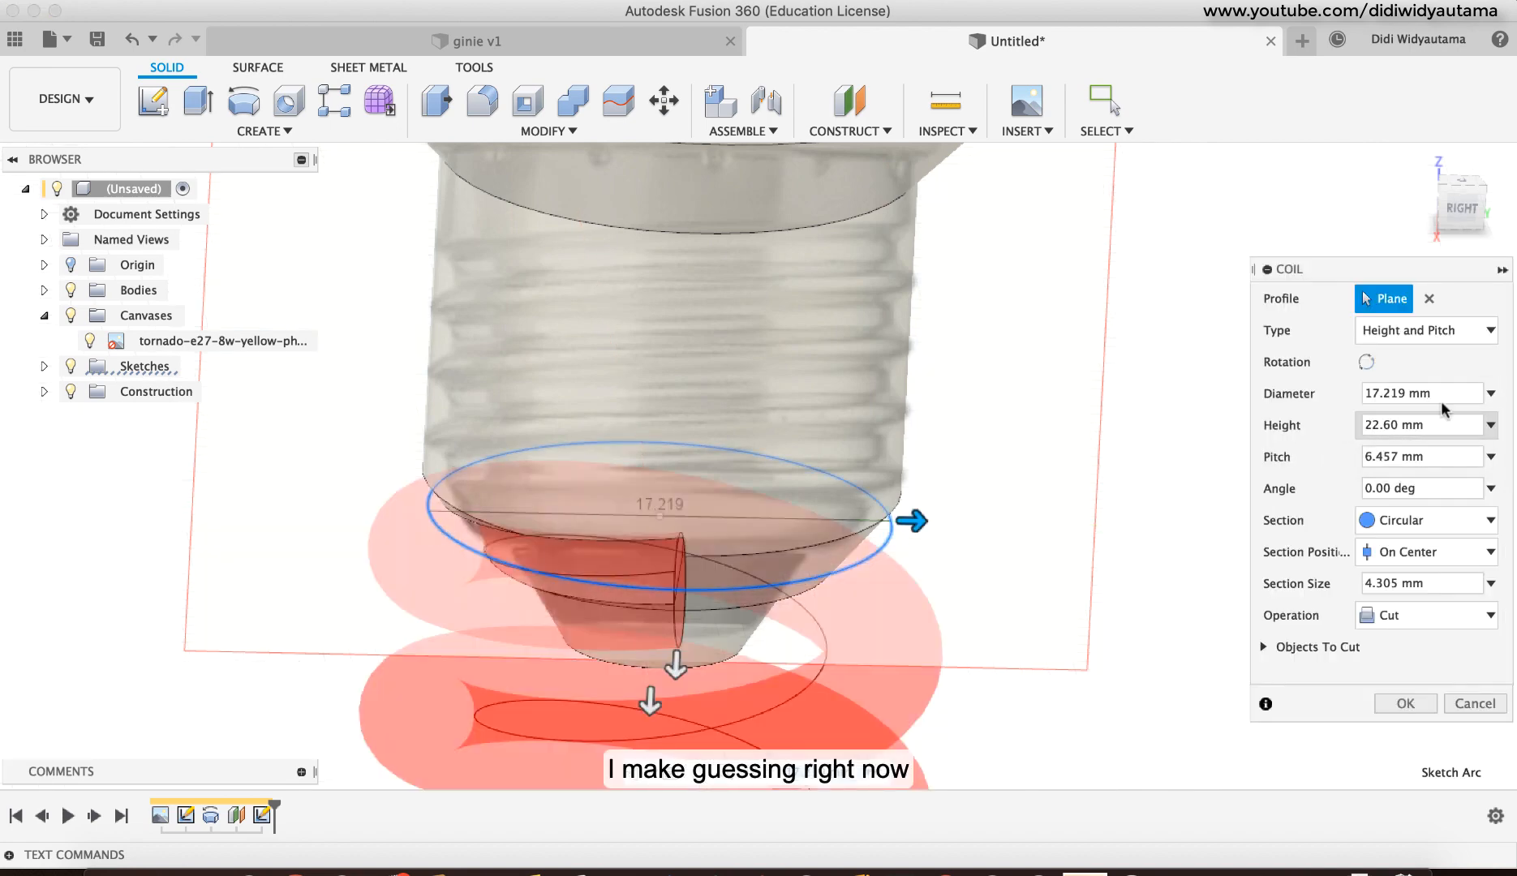
Step: View the coil from the right side, define it by Height and Pitch, and set its section size to 2 mm
{"action": "left_click", "coordinate": [1463, 211]}
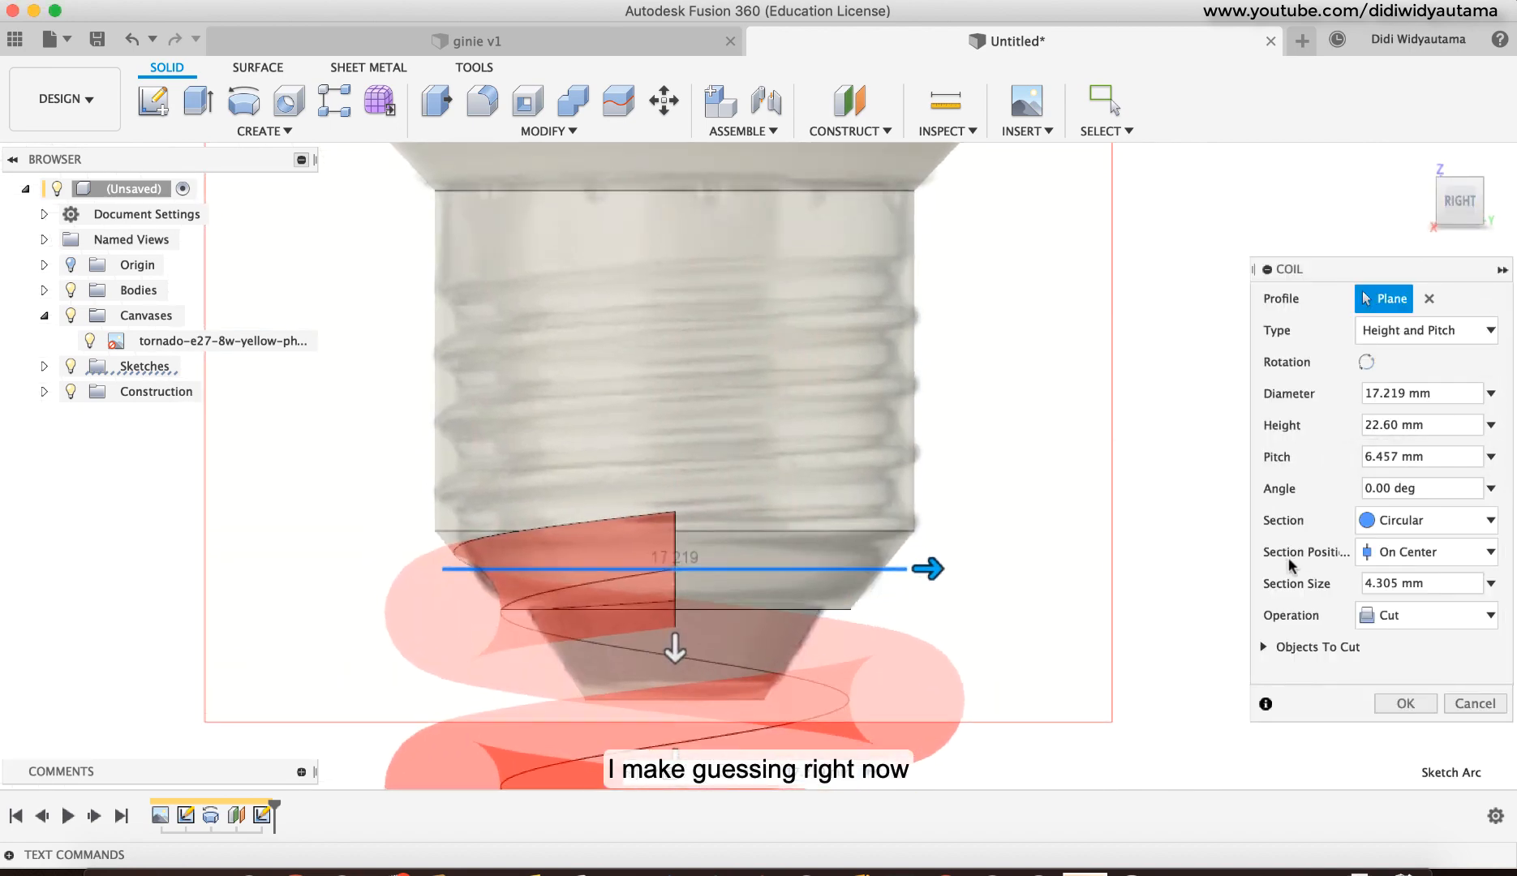
{"action": "left_click", "coordinate": [1422, 331]}
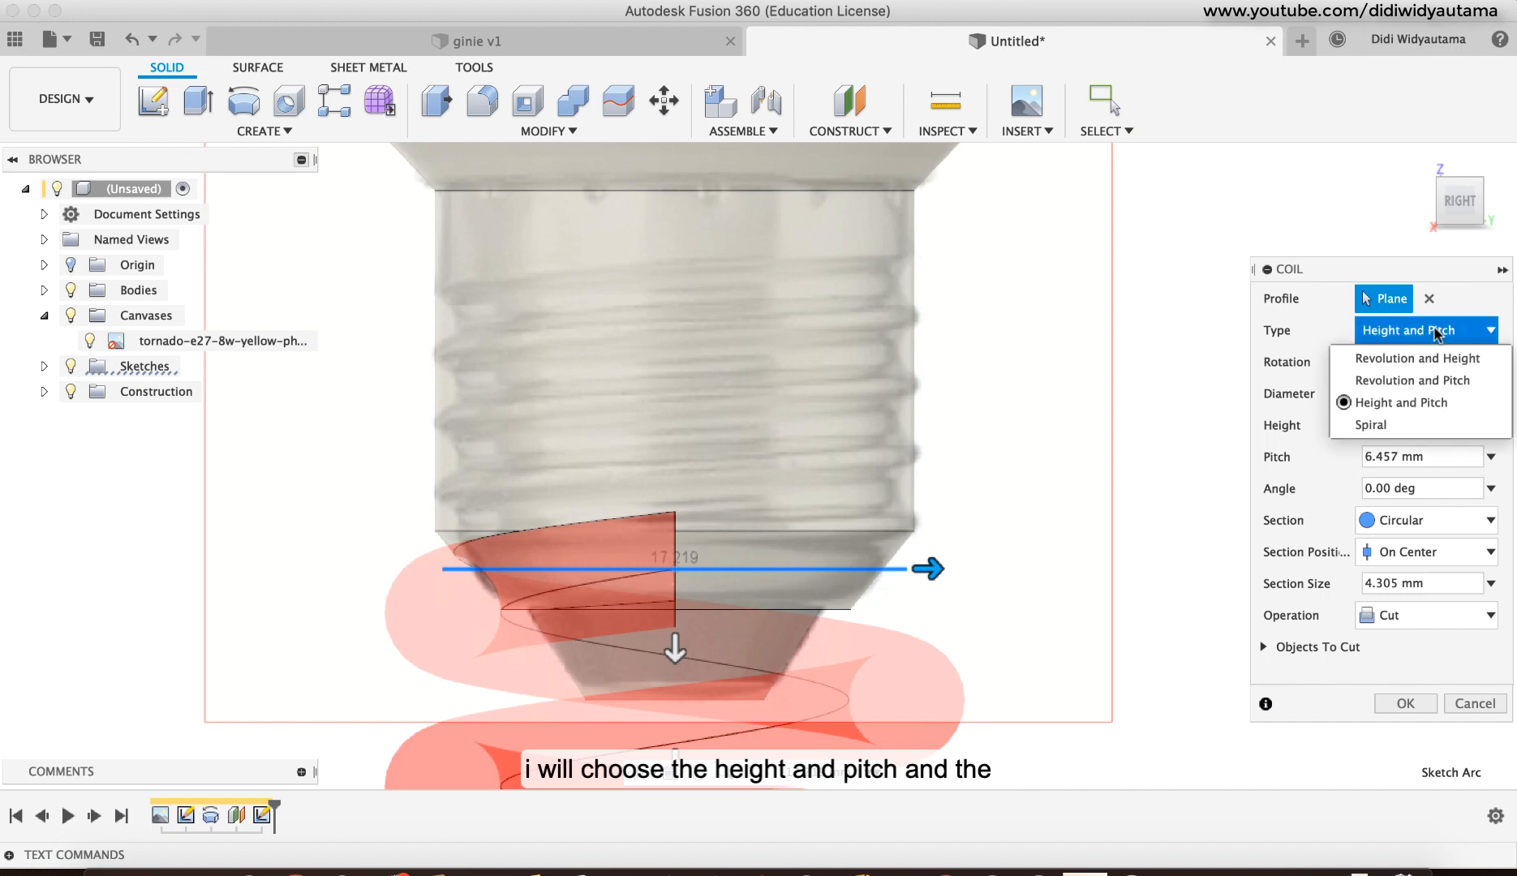
{"action": "left_click", "coordinate": [1406, 405]}
{"action": "left_click", "coordinate": [1449, 583]}
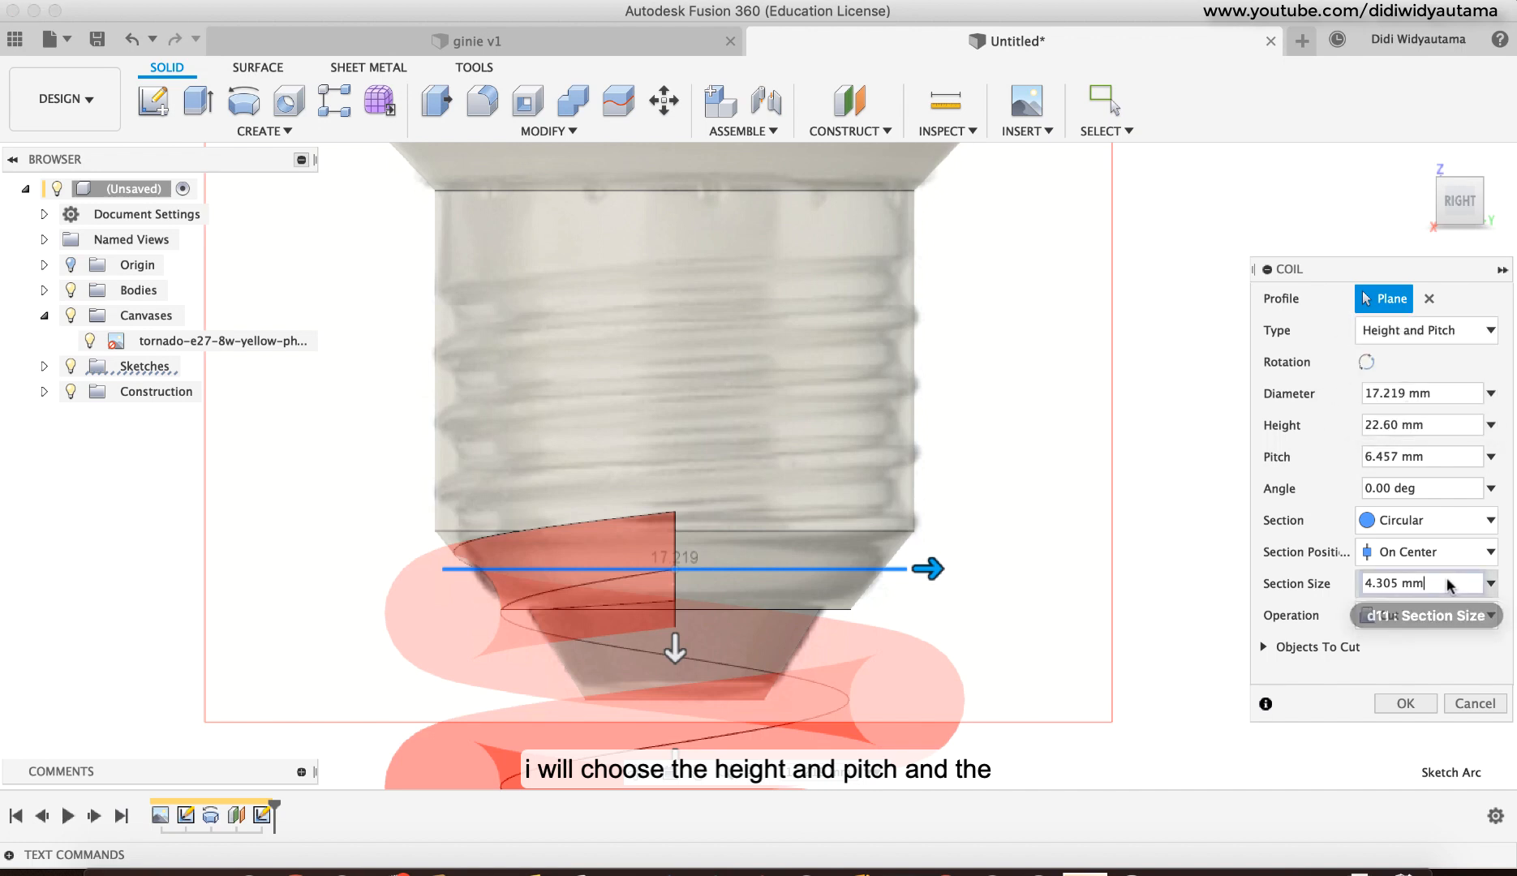
{"action": "left_click_drag", "start_coordinate": [1448, 581], "coordinate": [1335, 596]}
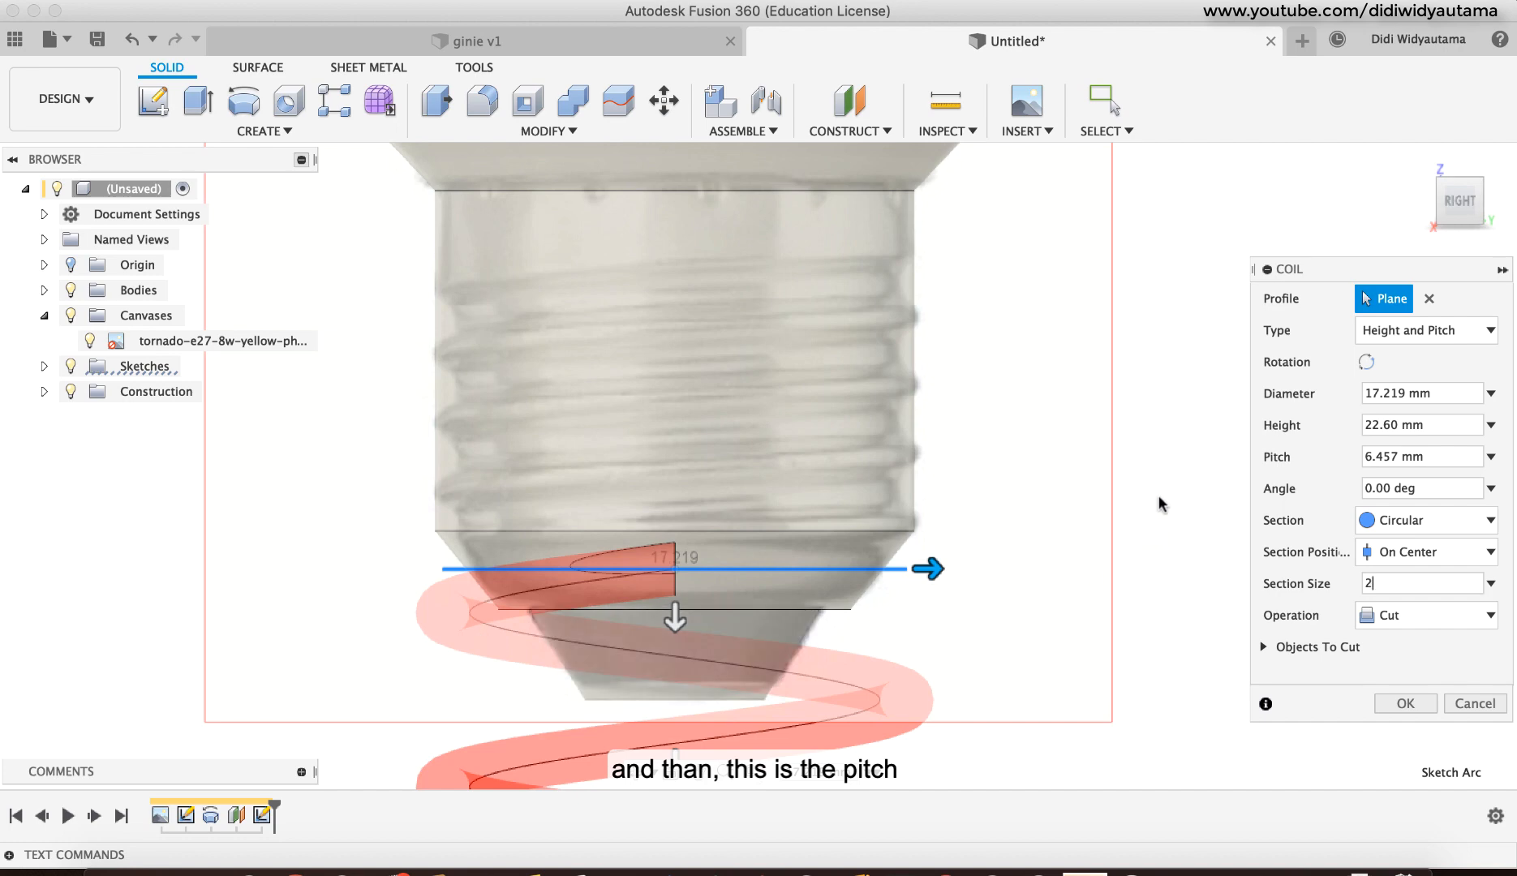
Step: Set the coil's height to 14 mm and its pitch to 4 mm
{"action": "middle_click_drag", "start_coordinate": [1024, 451], "coordinate": [1015, 254]}
{"action": "middle_click_drag", "start_coordinate": [1016, 525], "coordinate": [1024, 405]}
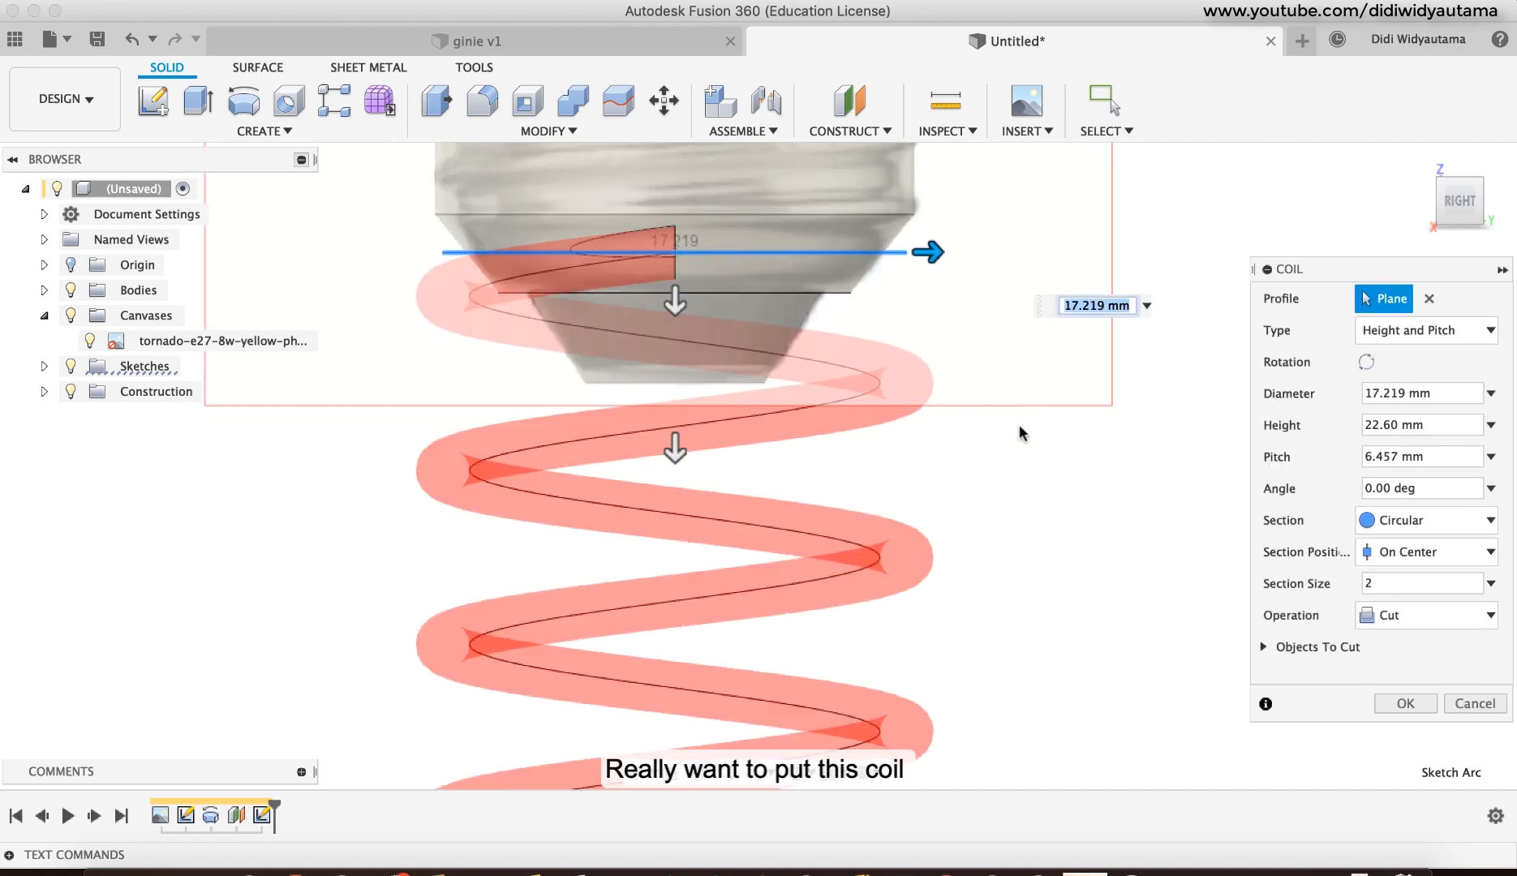
{"action": "scroll", "coordinate": [1022, 434], "scroll_direction": "down", "scroll_amount": 5}
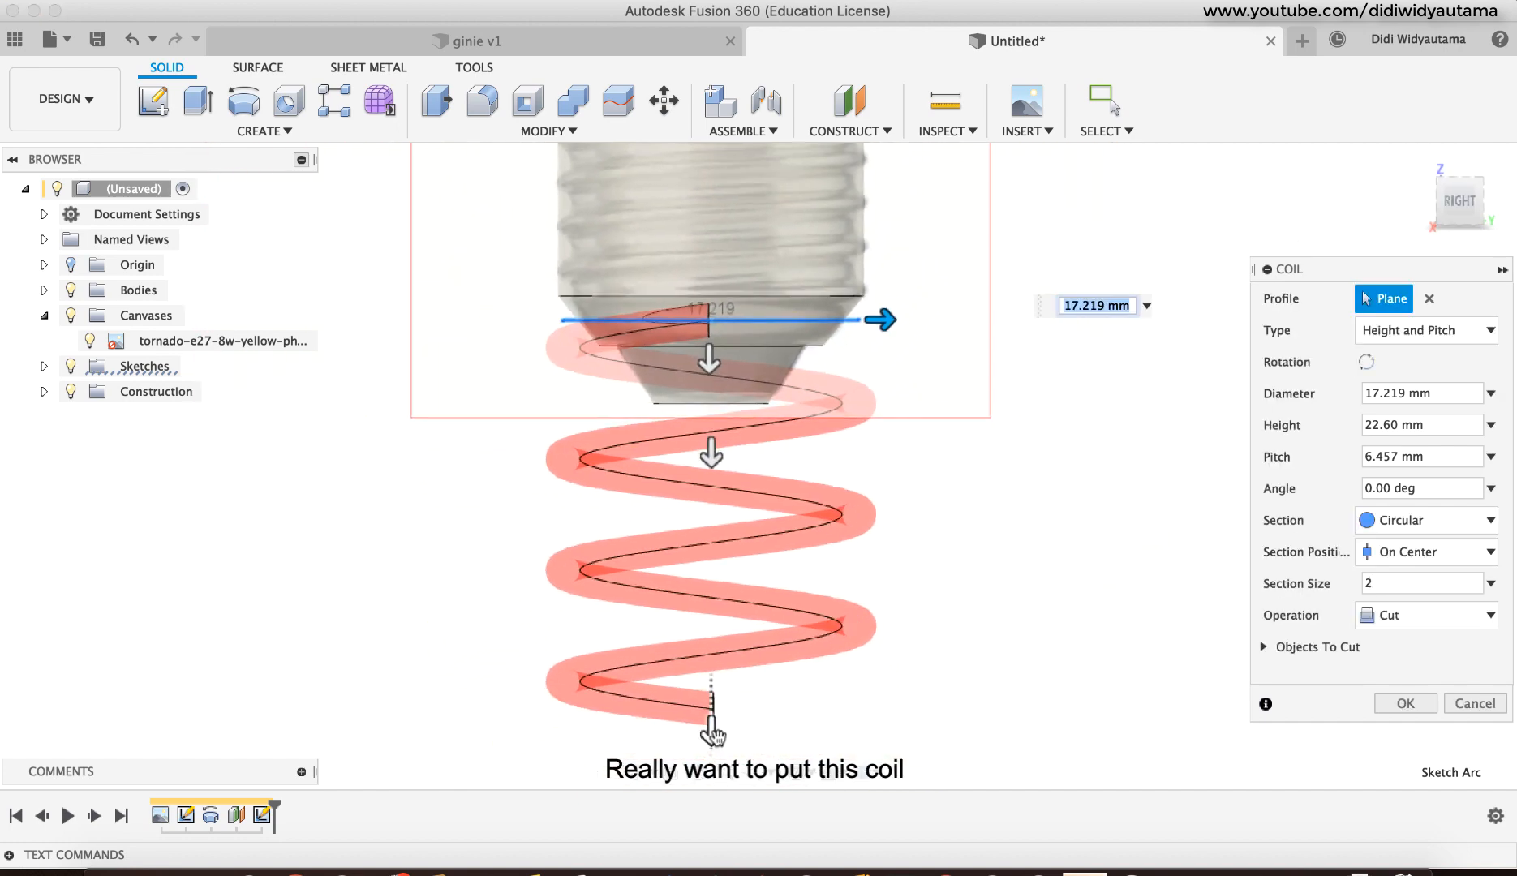
{"action": "left_click_drag", "start_coordinate": [712, 732], "coordinate": [704, 598]}
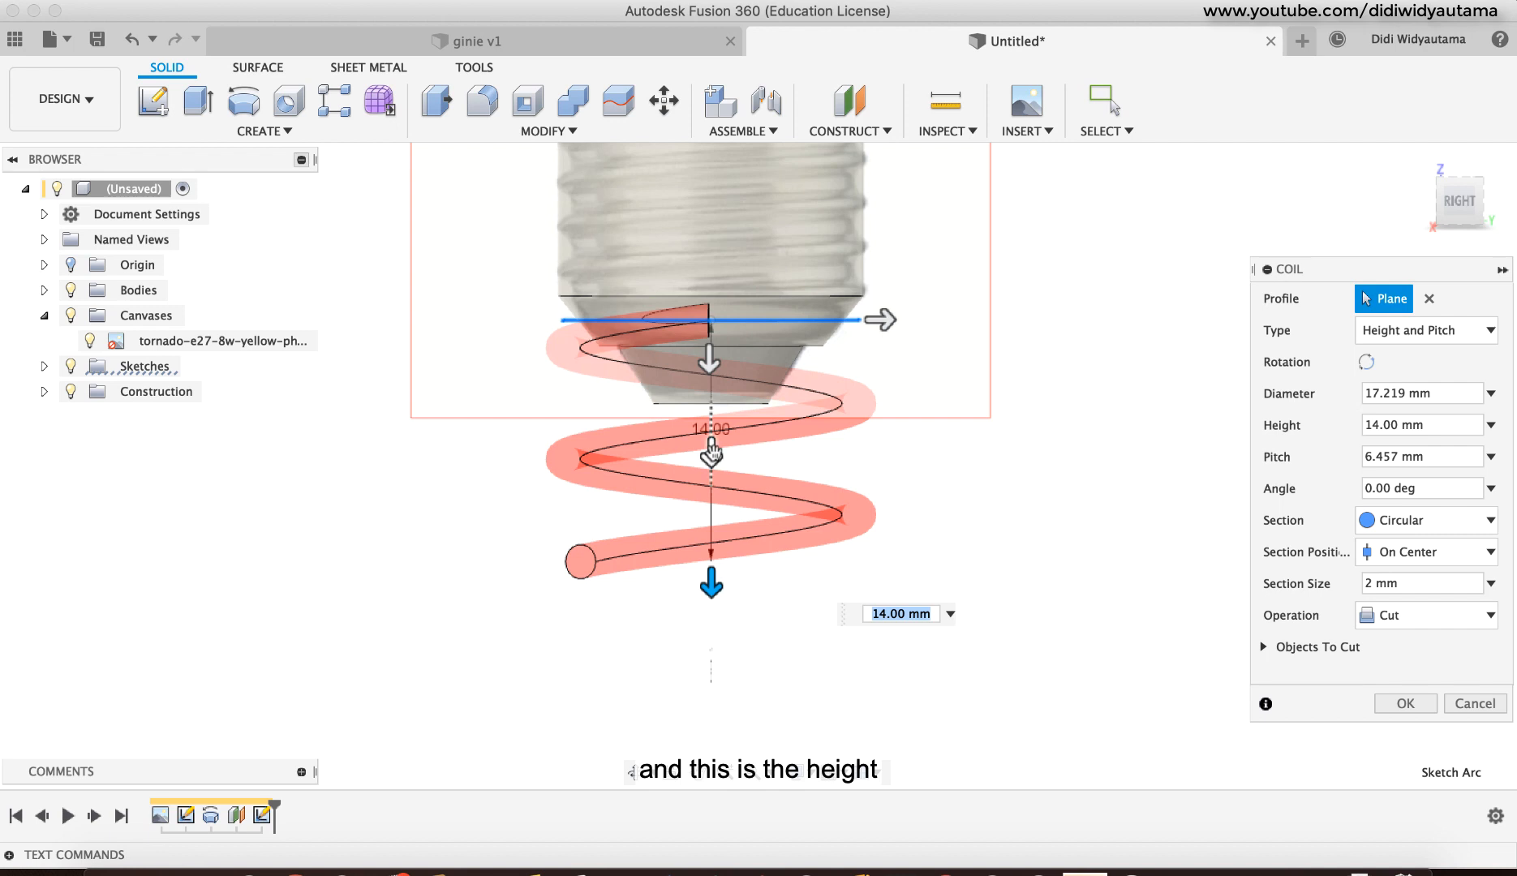
{"action": "left_click_drag", "start_coordinate": [711, 453], "coordinate": [711, 413]}
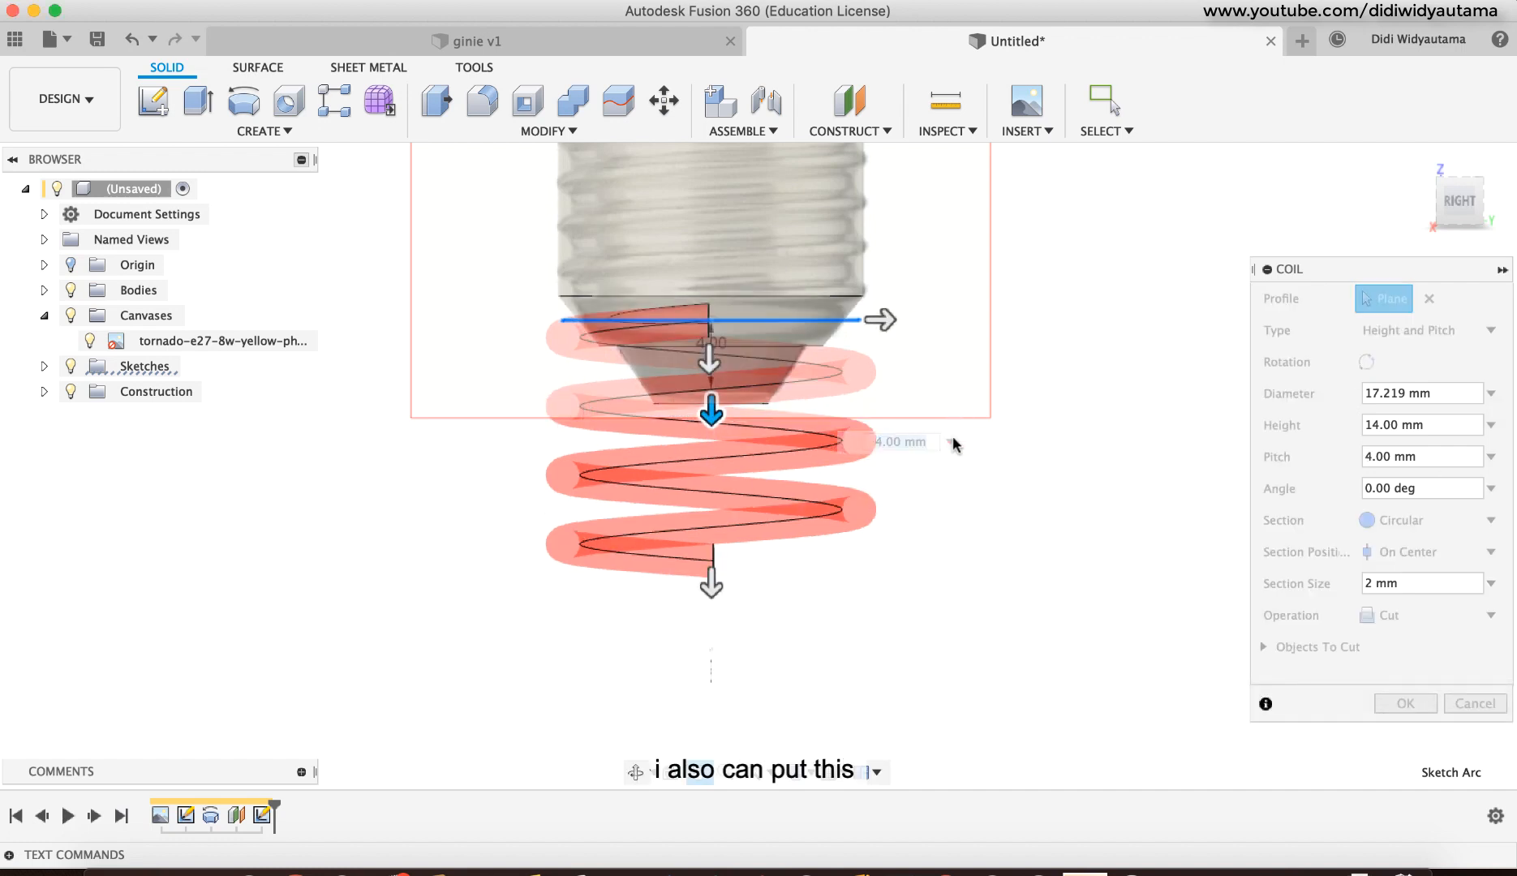
Step: Reverse the coil to run up the screw base, with a pitch of −4 mm and a height of −10 mm
{"action": "middle_click_drag", "start_coordinate": [797, 439], "coordinate": [778, 631]}
{"action": "left_click_drag", "start_coordinate": [692, 605], "coordinate": [696, 484]}
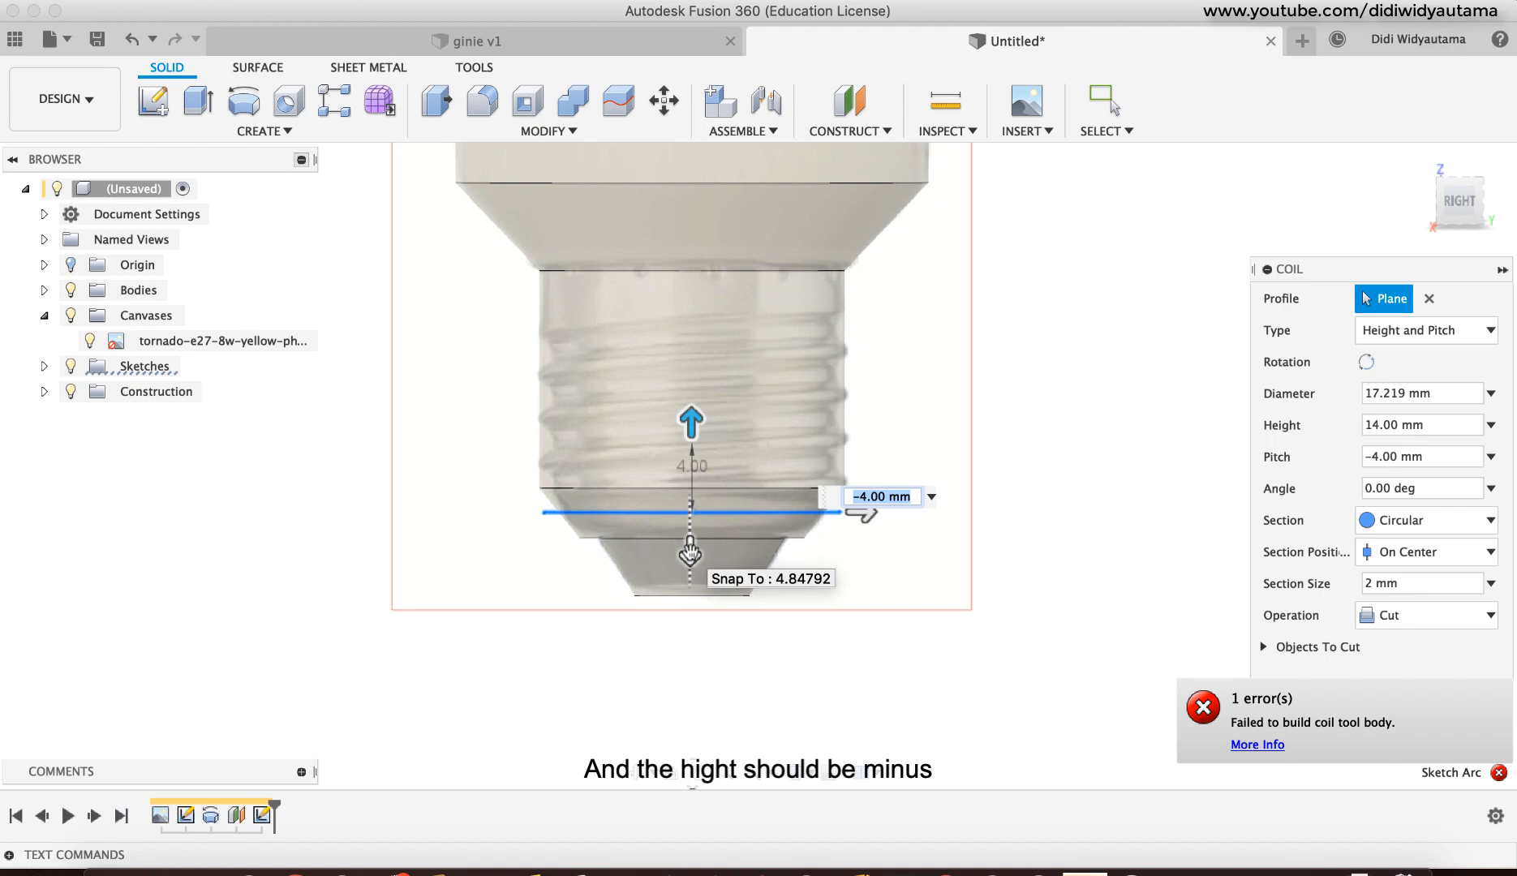
{"action": "left_click", "coordinate": [1368, 424]}
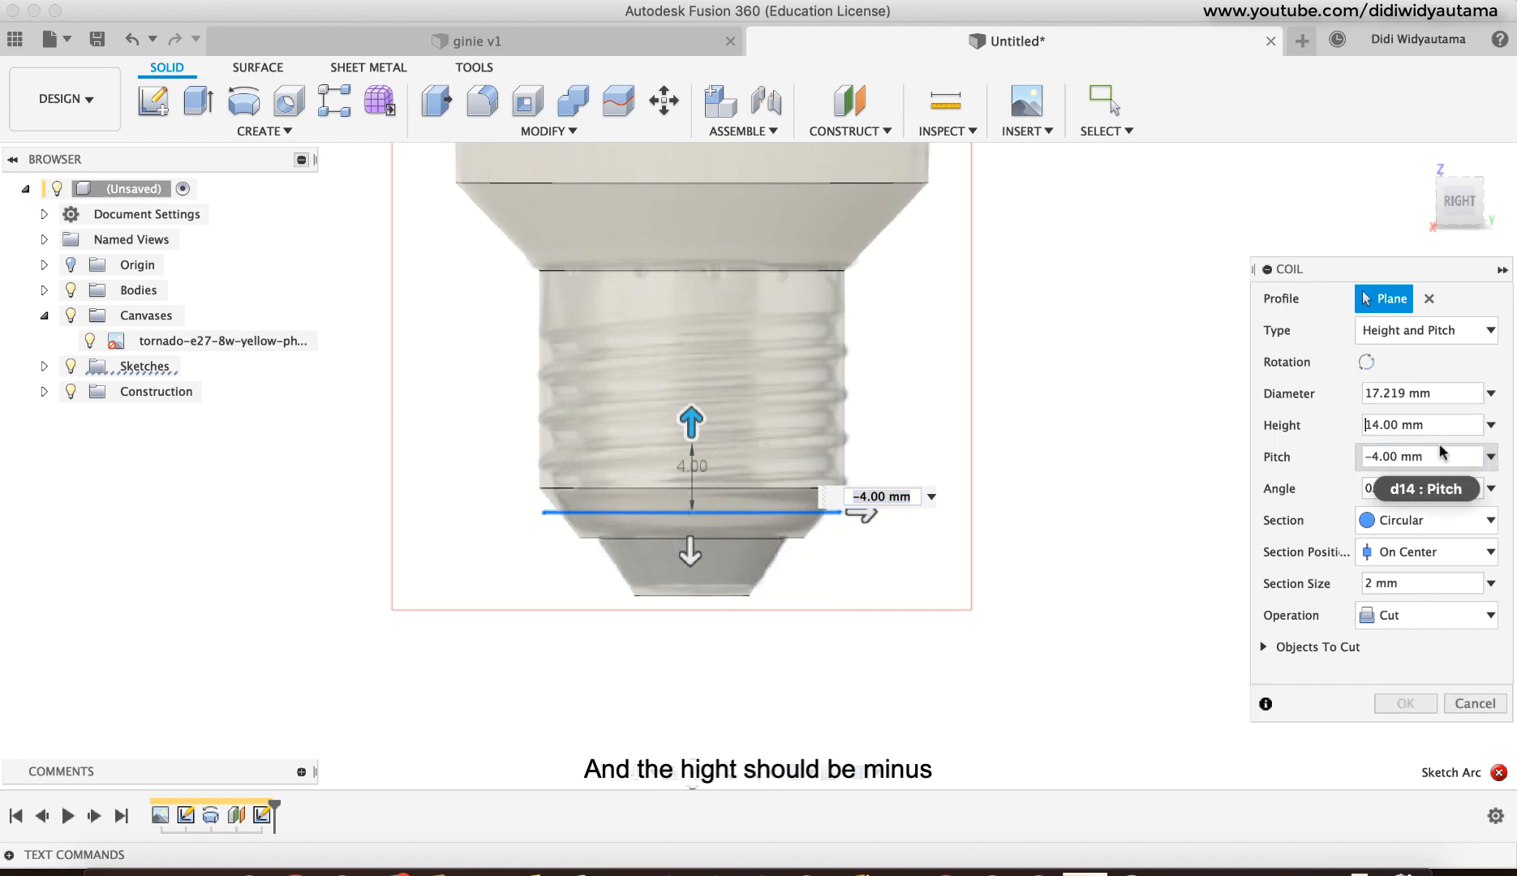
{"action": "type", "text": "-"}
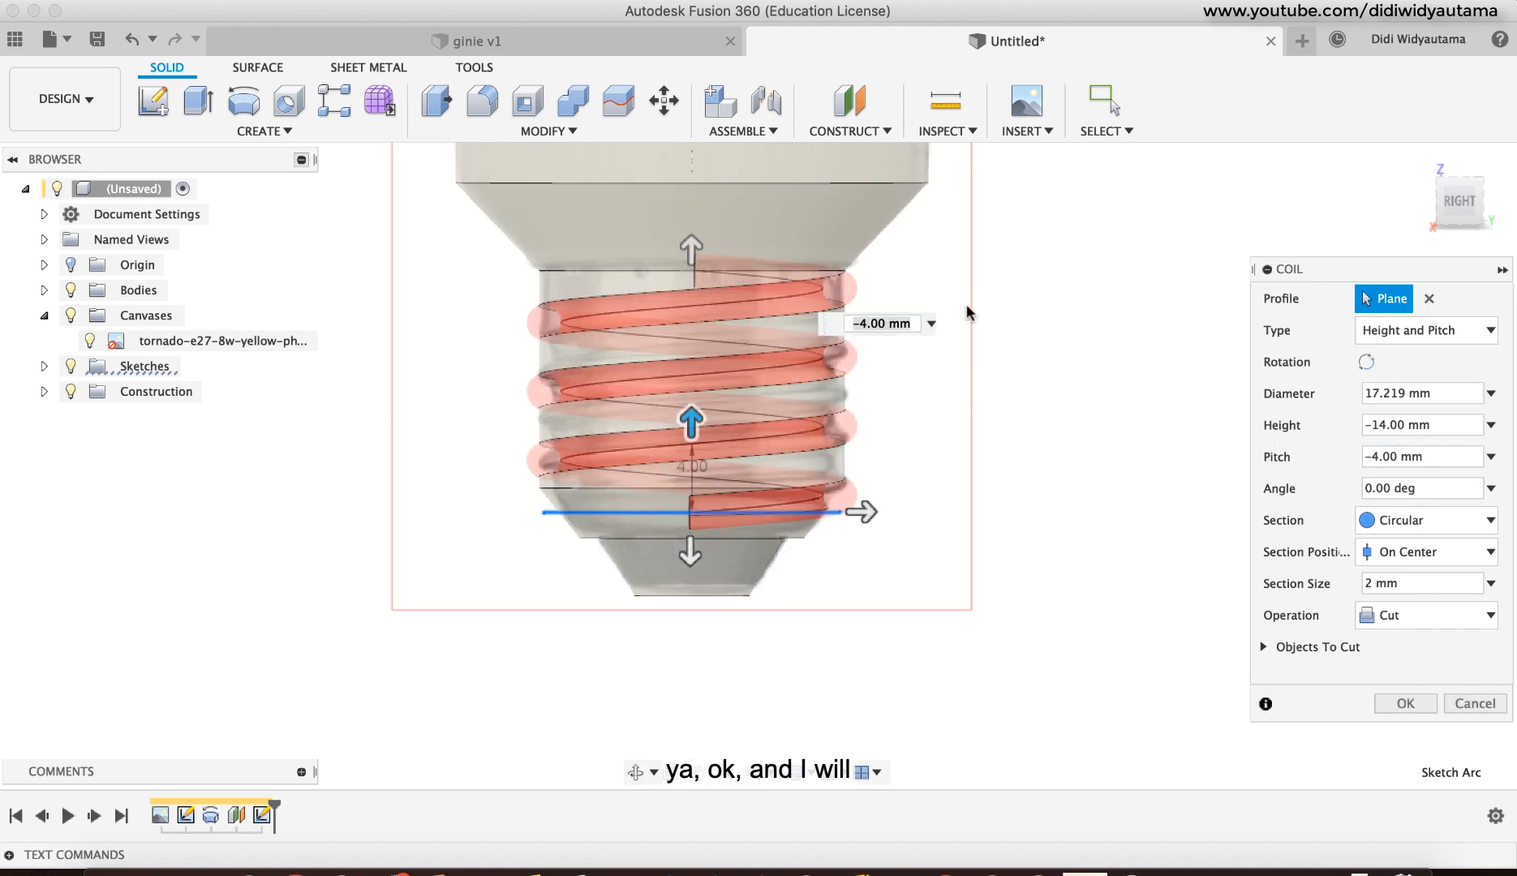
{"action": "left_click_drag", "start_coordinate": [691, 253], "coordinate": [689, 343]}
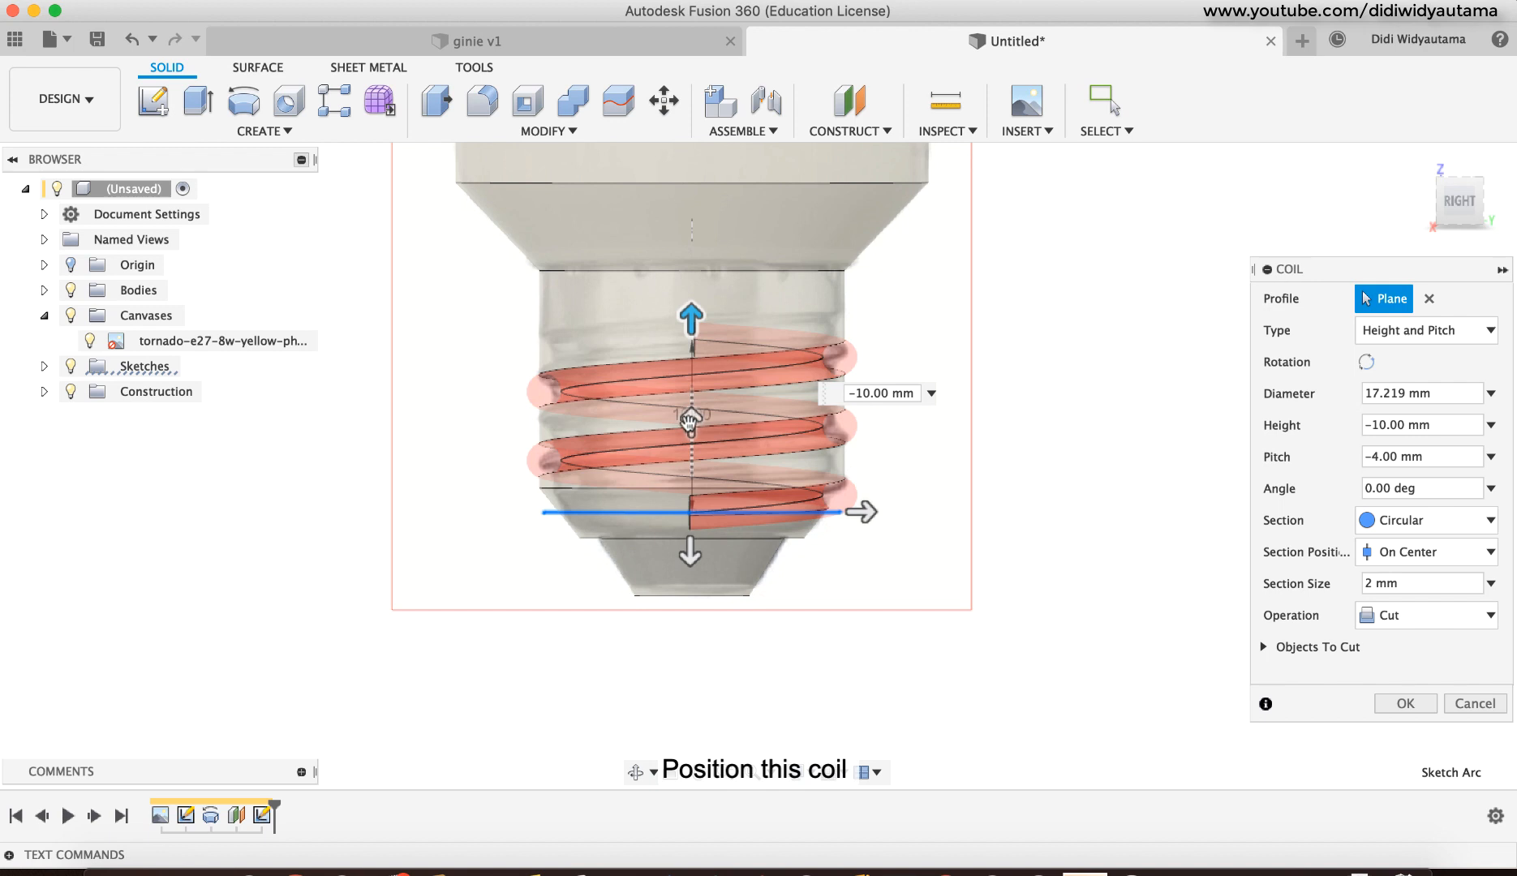
Step: Compare the coil with the thread in the reference image and set its section size to 1.75 mm
{"action": "scroll", "coordinate": [688, 423], "scroll_direction": "down", "scroll_amount": 1}
{"action": "scroll", "coordinate": [689, 432], "scroll_direction": "up", "scroll_amount": 6}
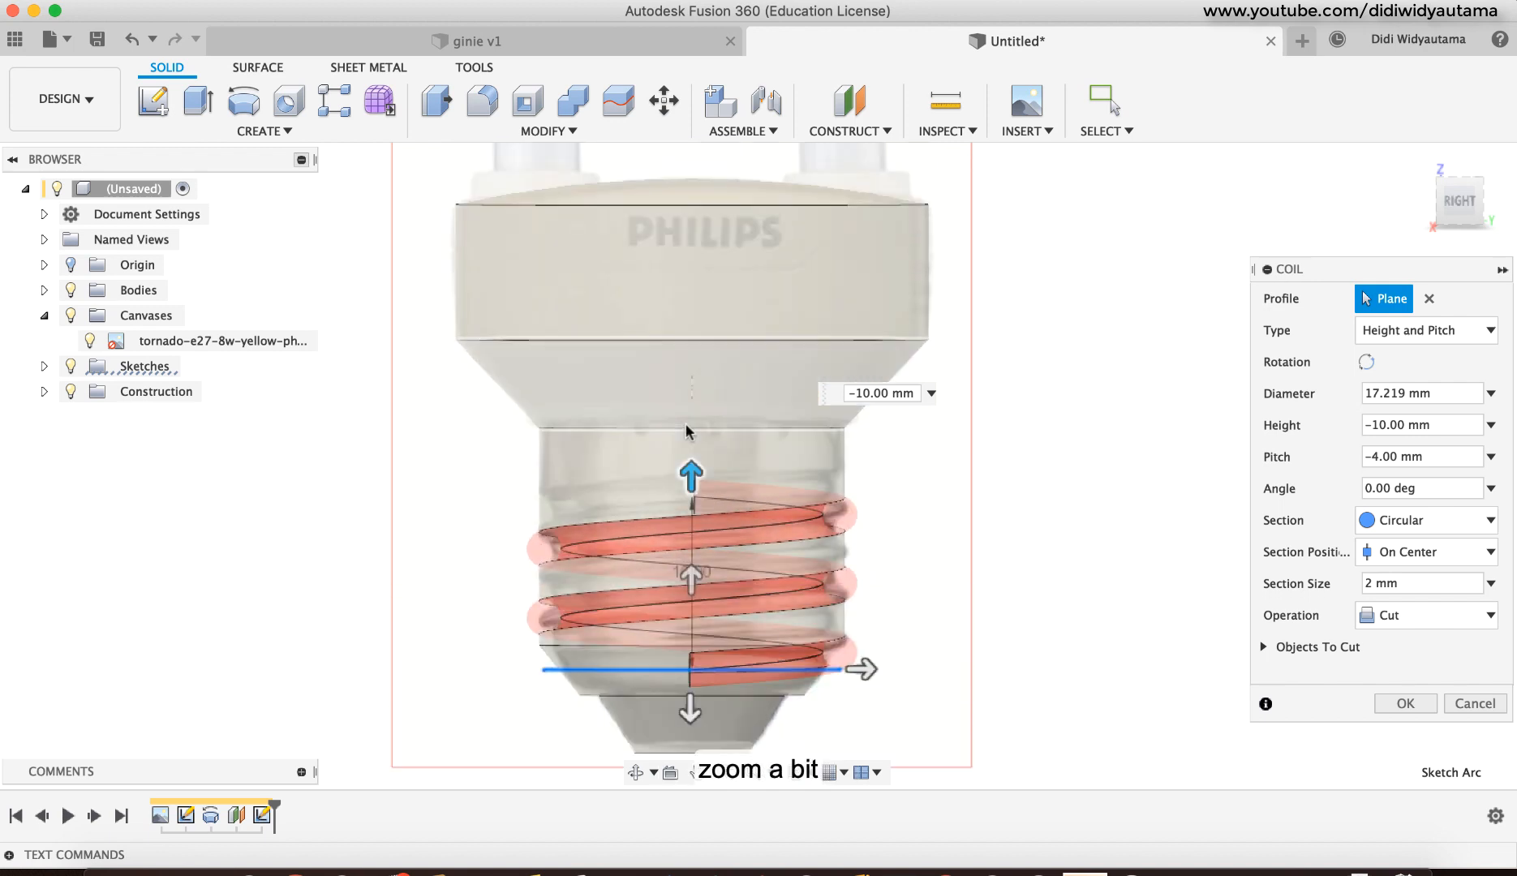
{"action": "scroll", "coordinate": [780, 510], "scroll_direction": "down", "scroll_amount": 2}
{"action": "scroll", "coordinate": [783, 509], "scroll_direction": "up", "scroll_amount": 5}
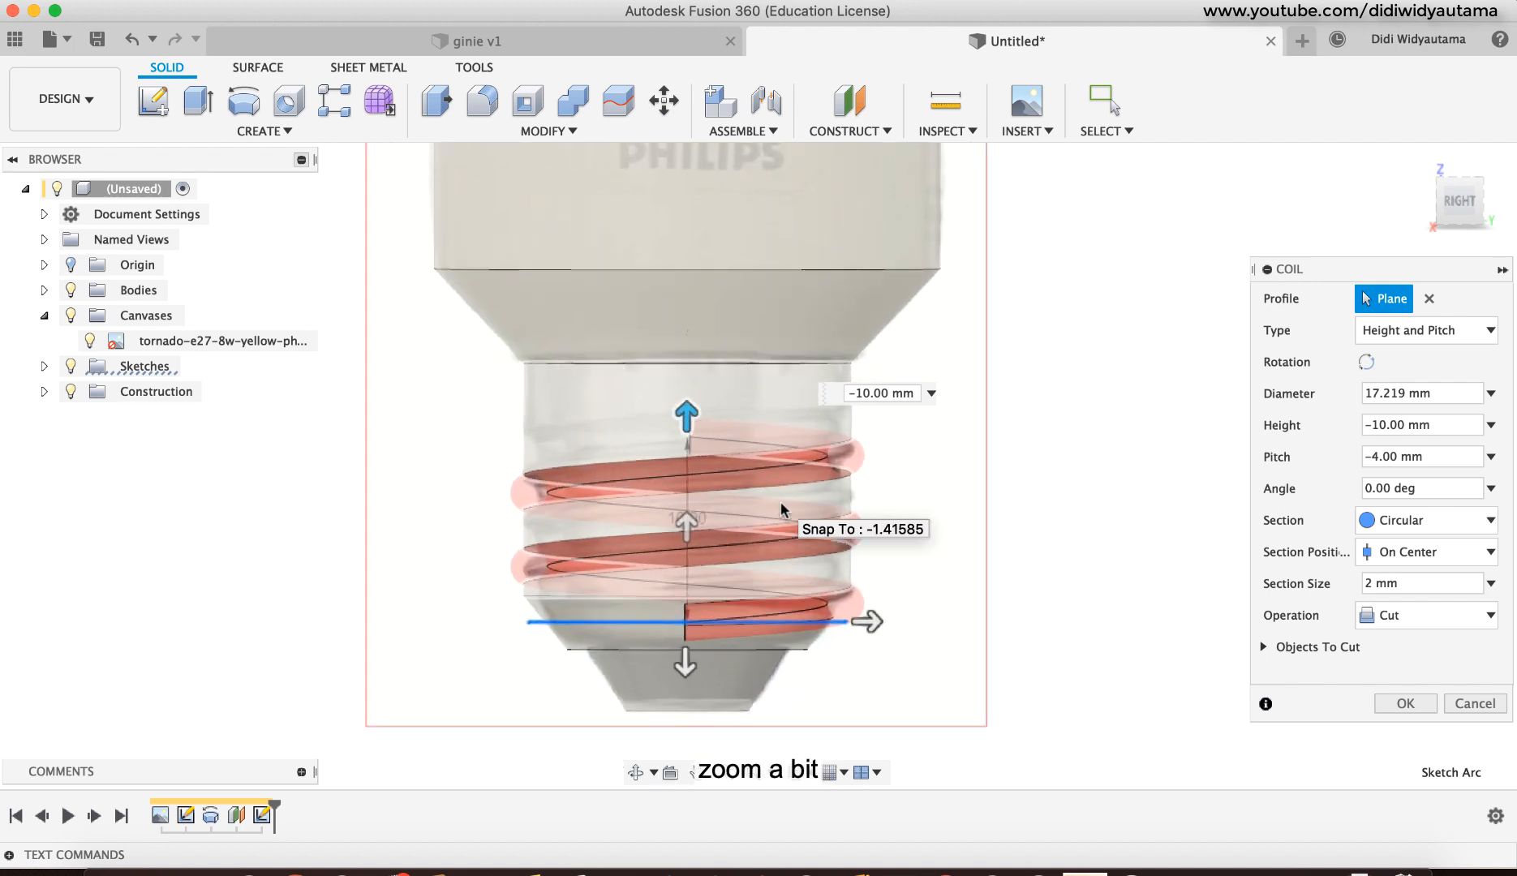
{"action": "scroll", "coordinate": [787, 509], "scroll_direction": "down", "scroll_amount": 5}
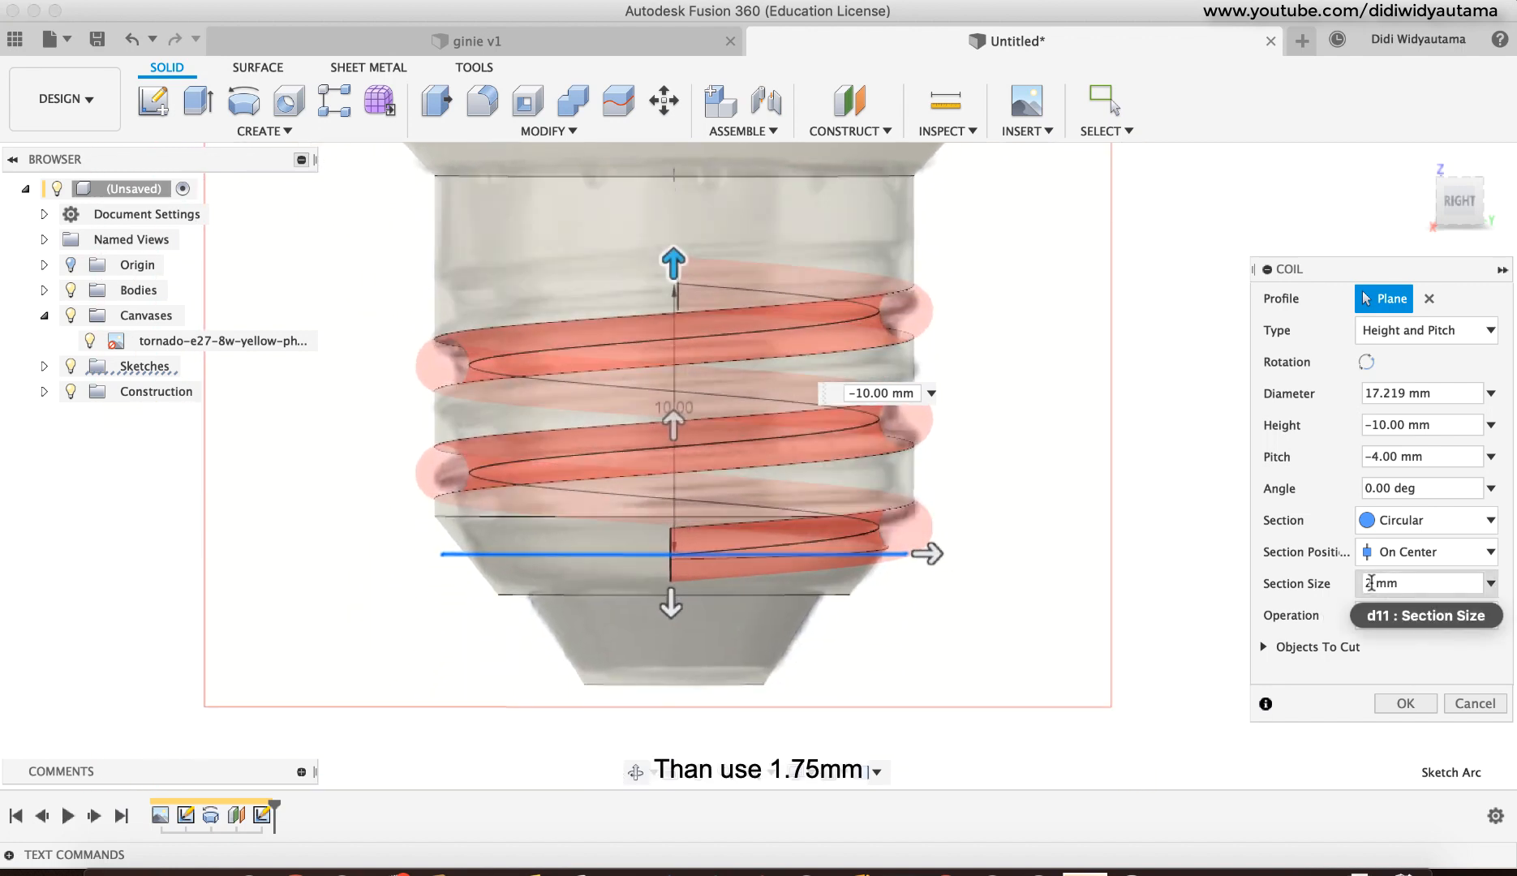
{"action": "double_click", "coordinate": [1370, 582]}
{"action": "type", "text": "1.75"}
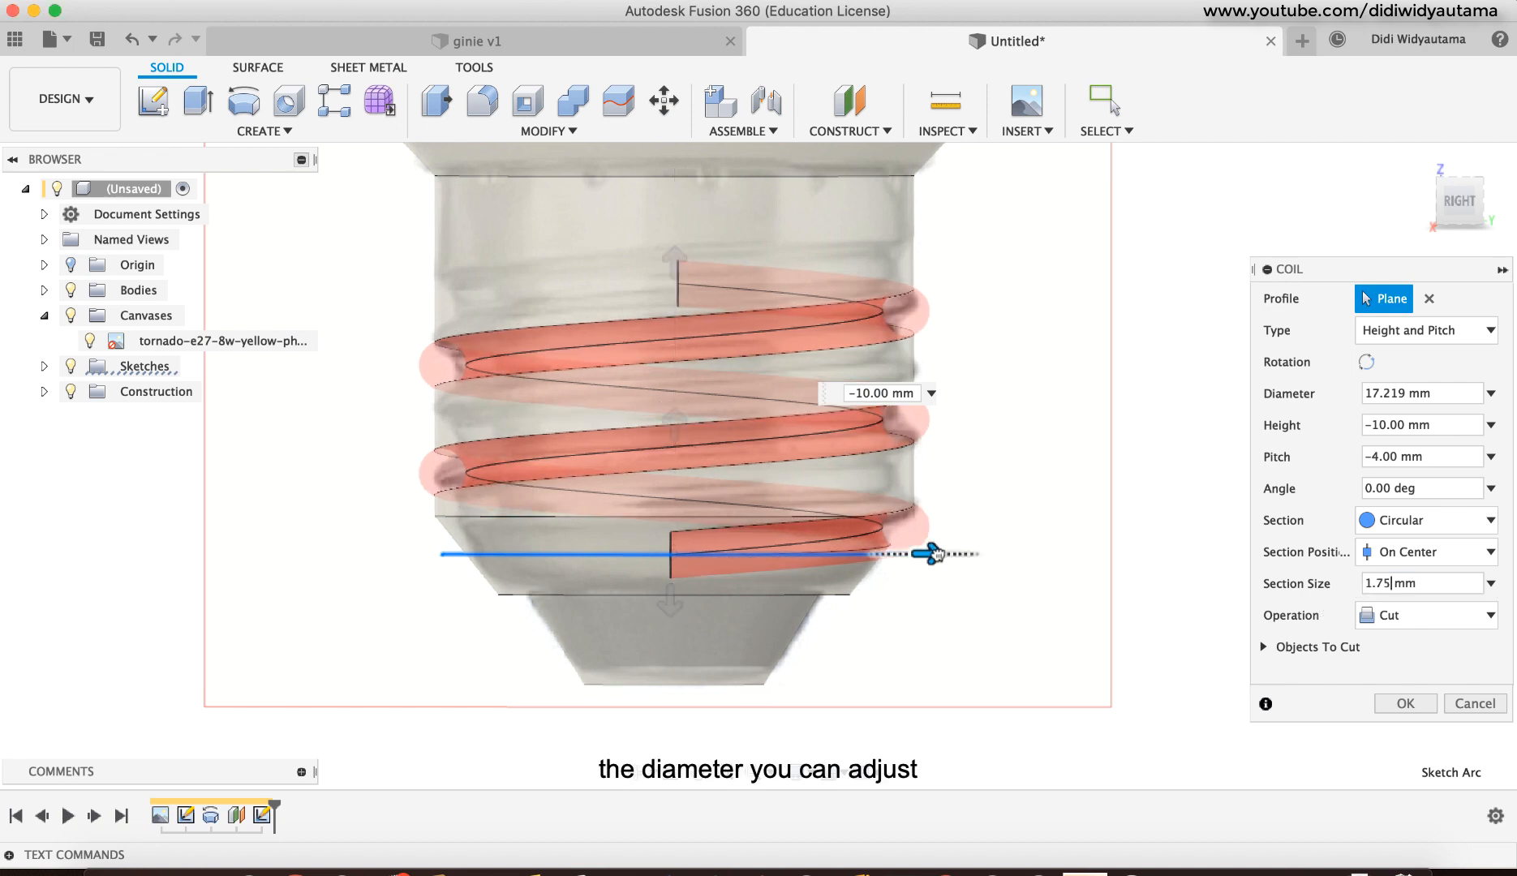
Step: Set the coil's diameter to 17.5 mm
{"action": "left_click_drag", "start_coordinate": [934, 554], "coordinate": [957, 556]}
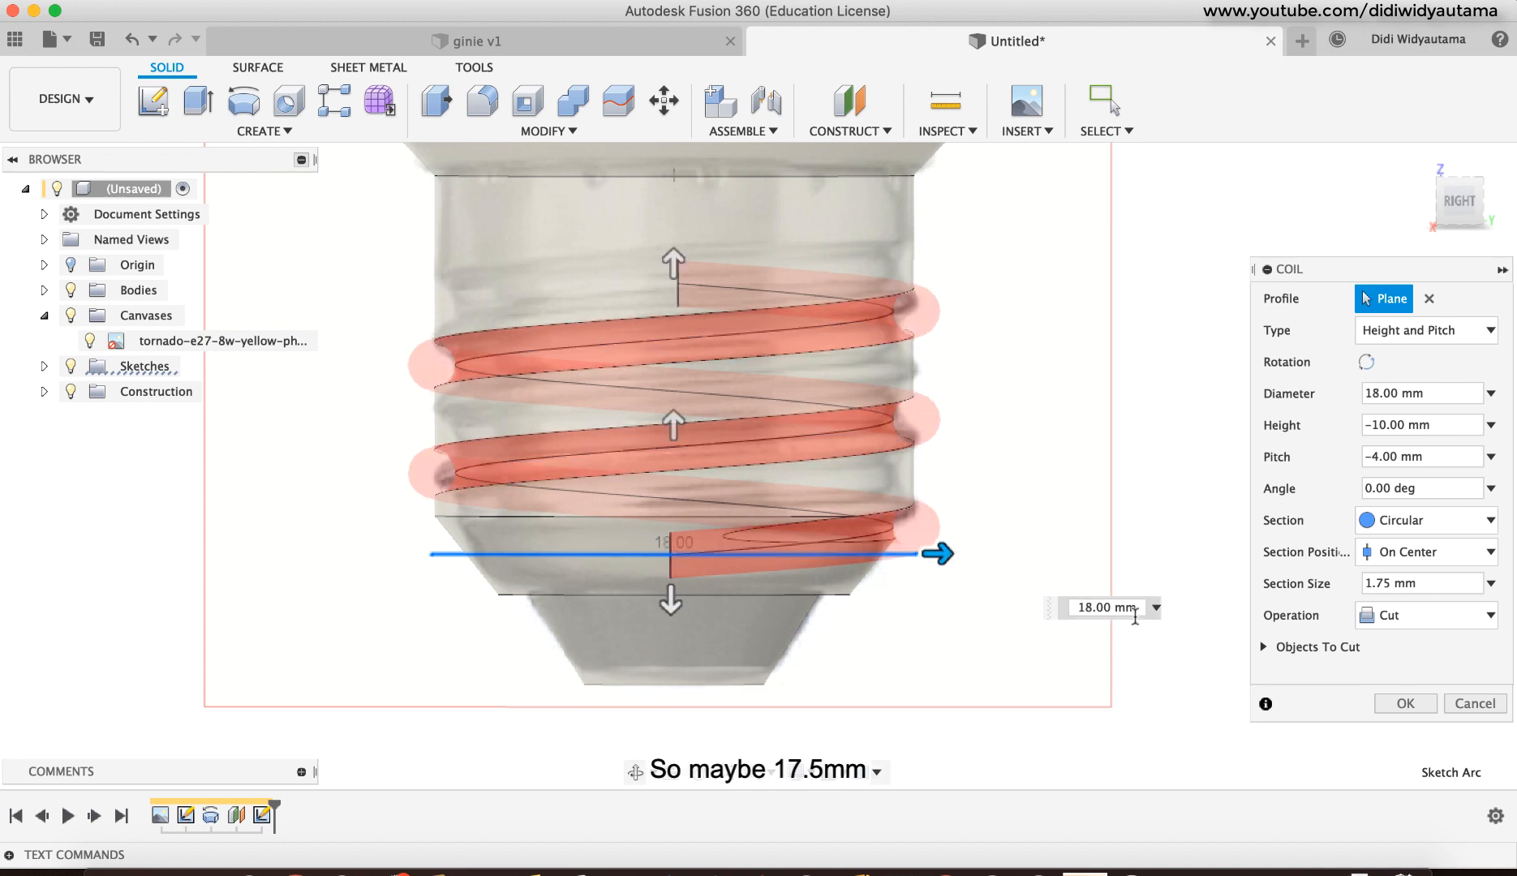
{"action": "type", "text": "1"}
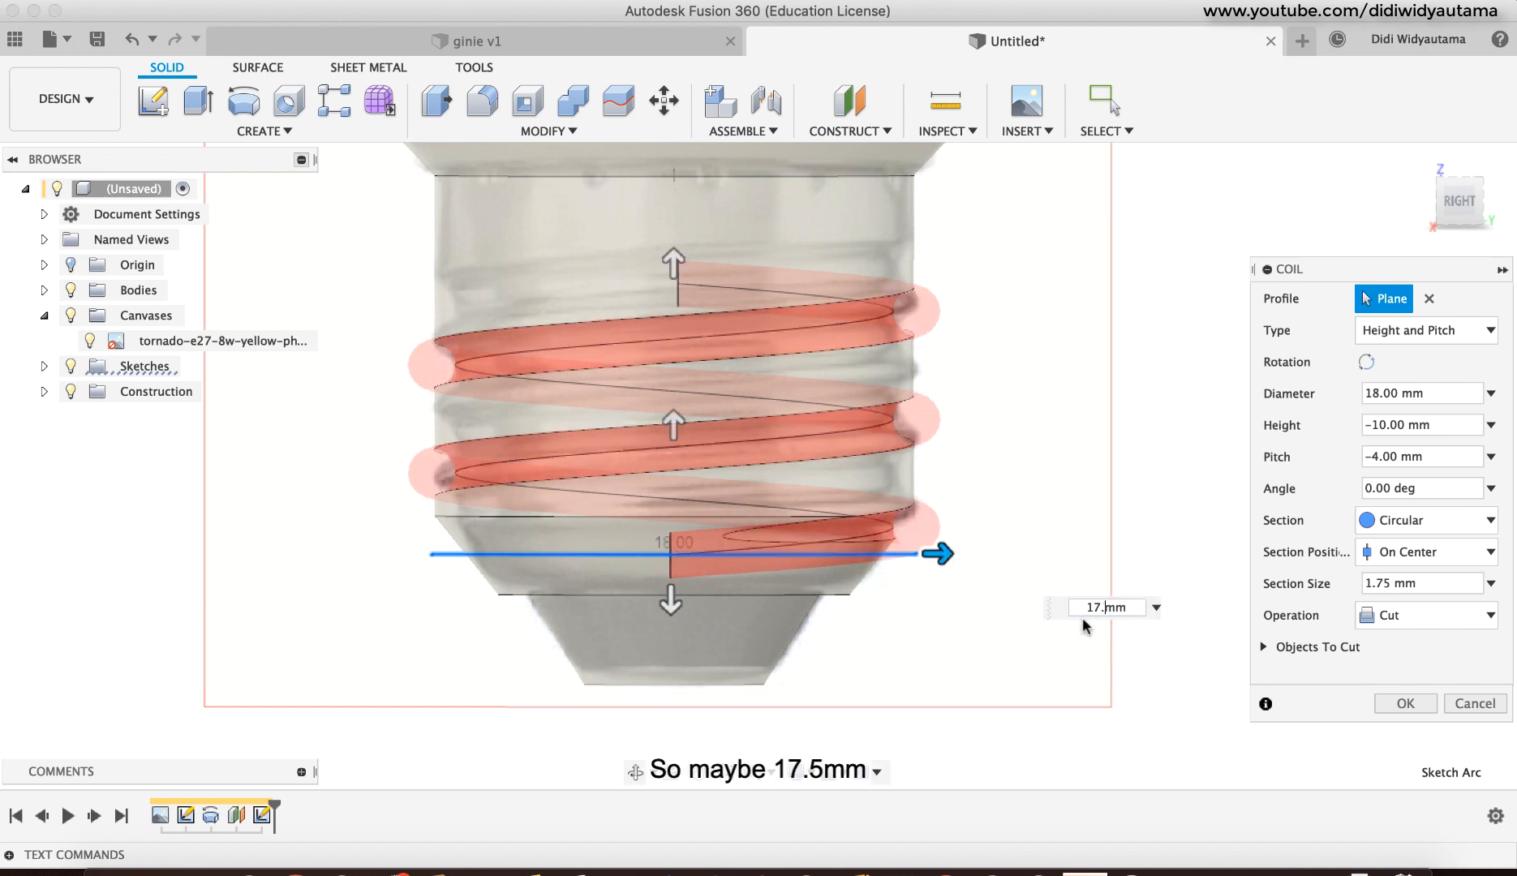
{"action": "key", "text": "Return"}
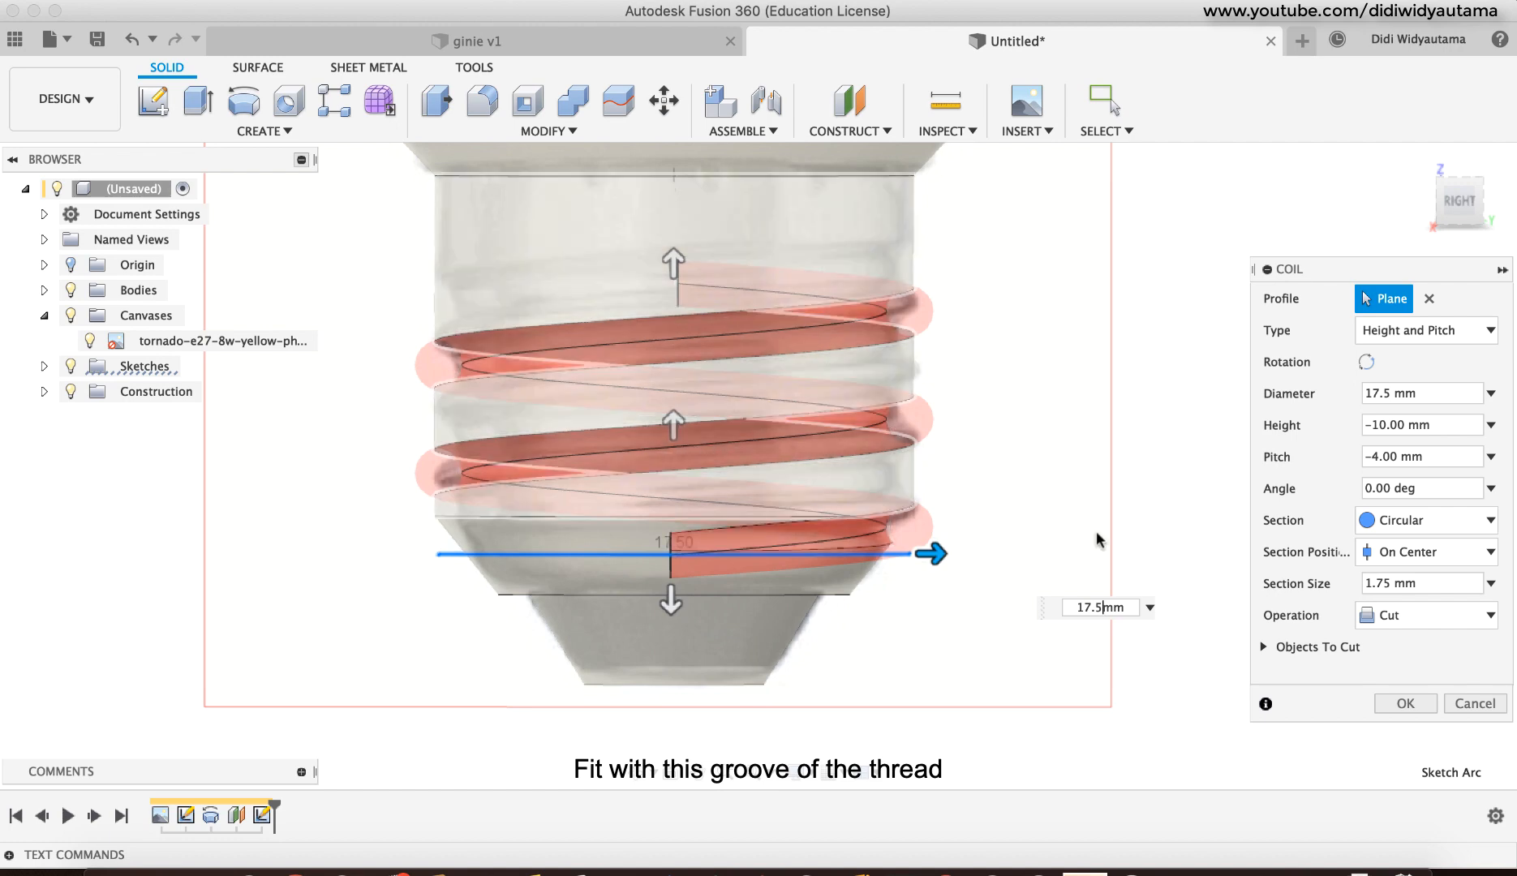
Step: Set the coil's pitch to −2.5 mm and its height to −11 mm to follow the thread grooves in the image
{"action": "left_click", "coordinate": [1373, 456]}
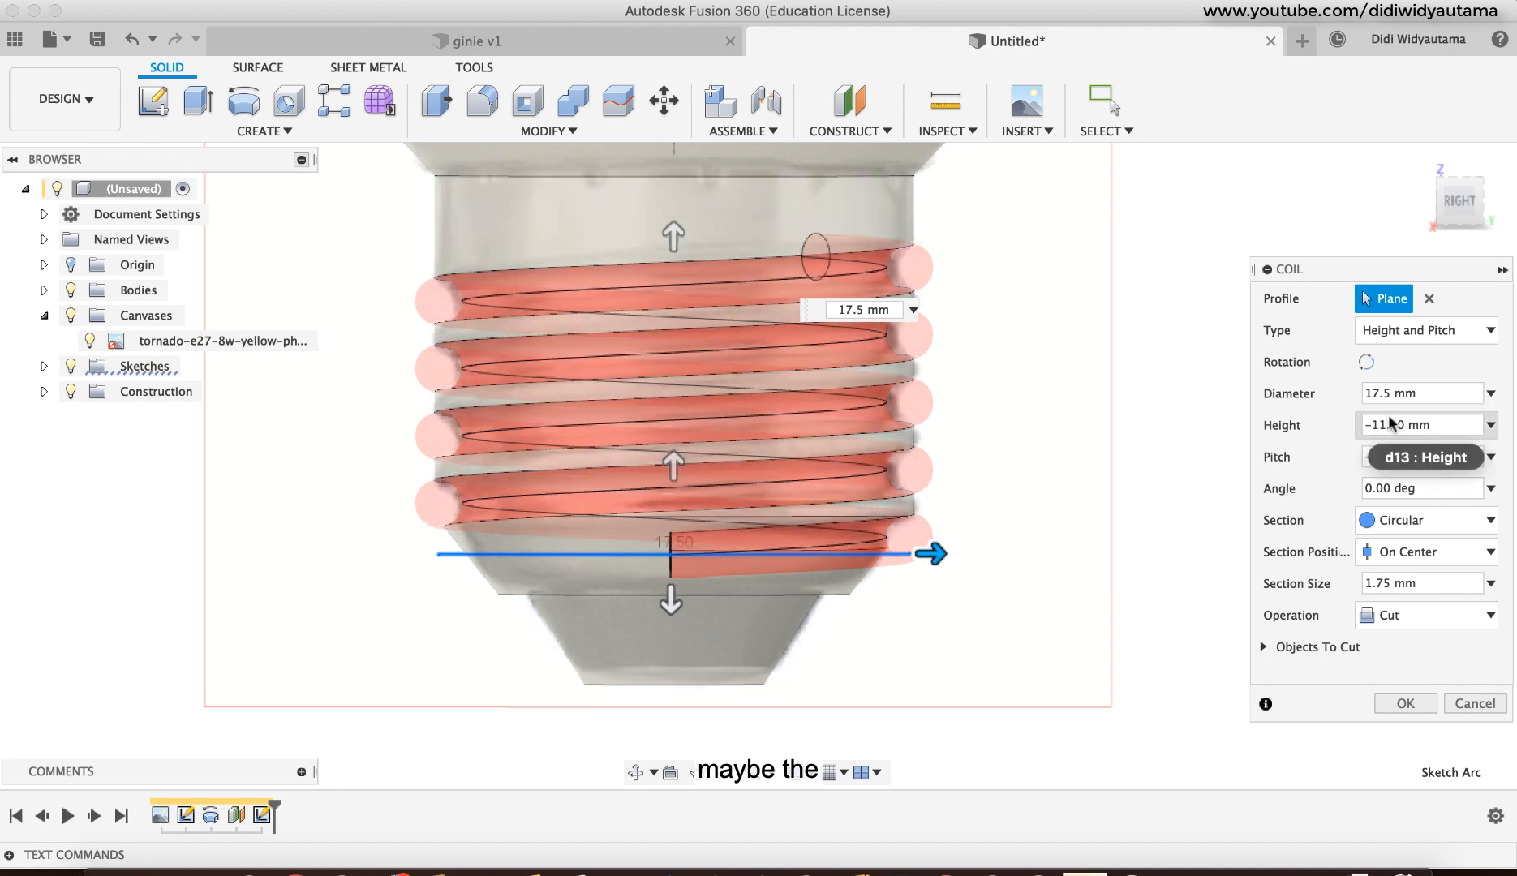
{"action": "left_click", "coordinate": [1389, 423]}
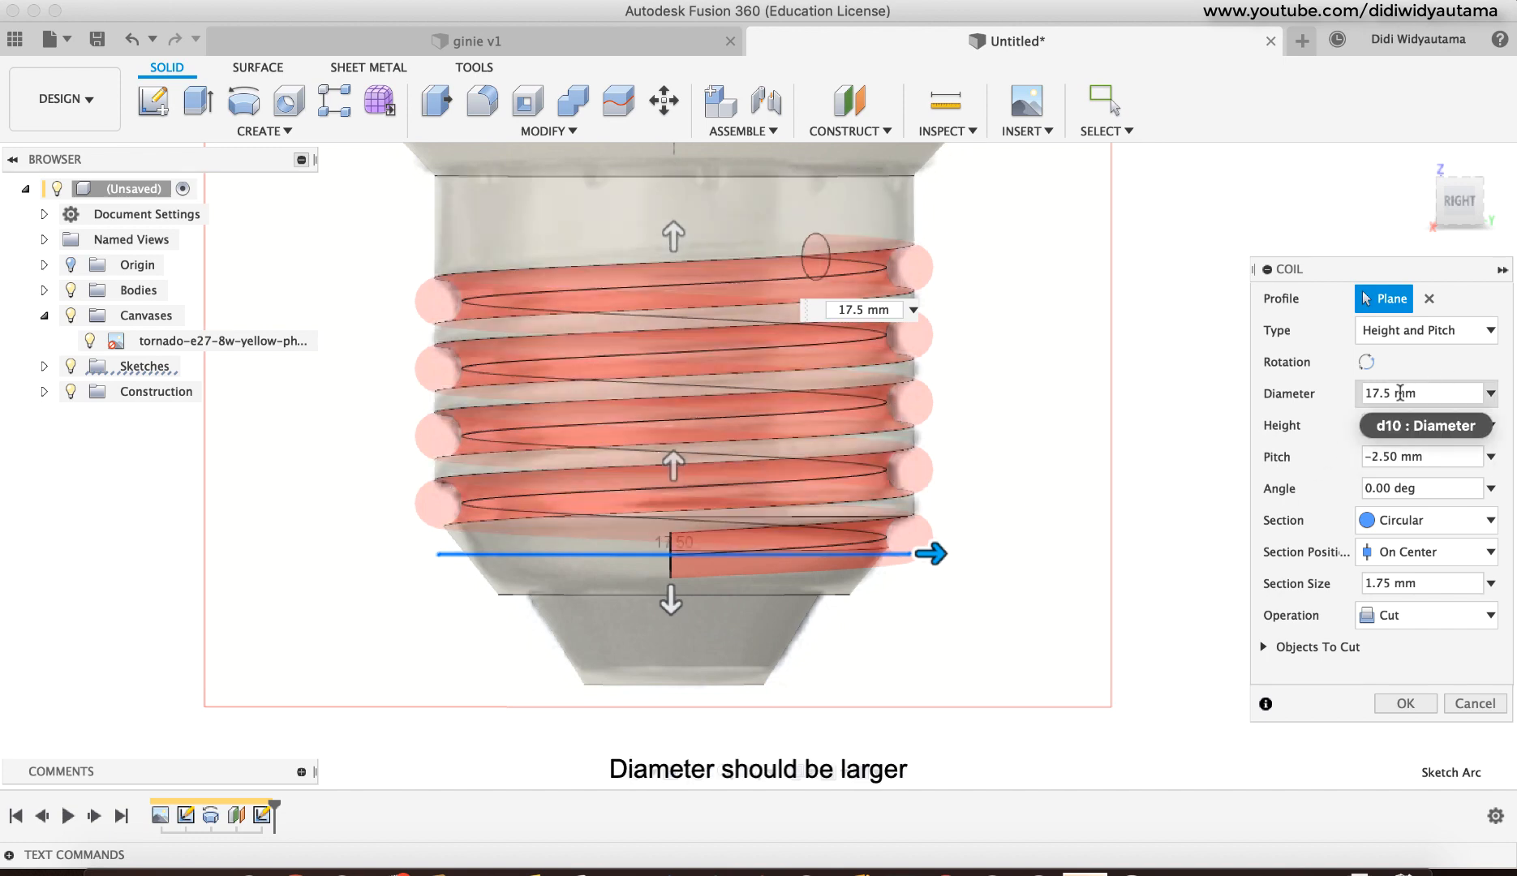
Step: Set the coil's diameter to 18 mm and height to −11.30 mm, and cut the thread into the screw base
{"action": "left_click_drag", "start_coordinate": [1391, 394], "coordinate": [1375, 395]}
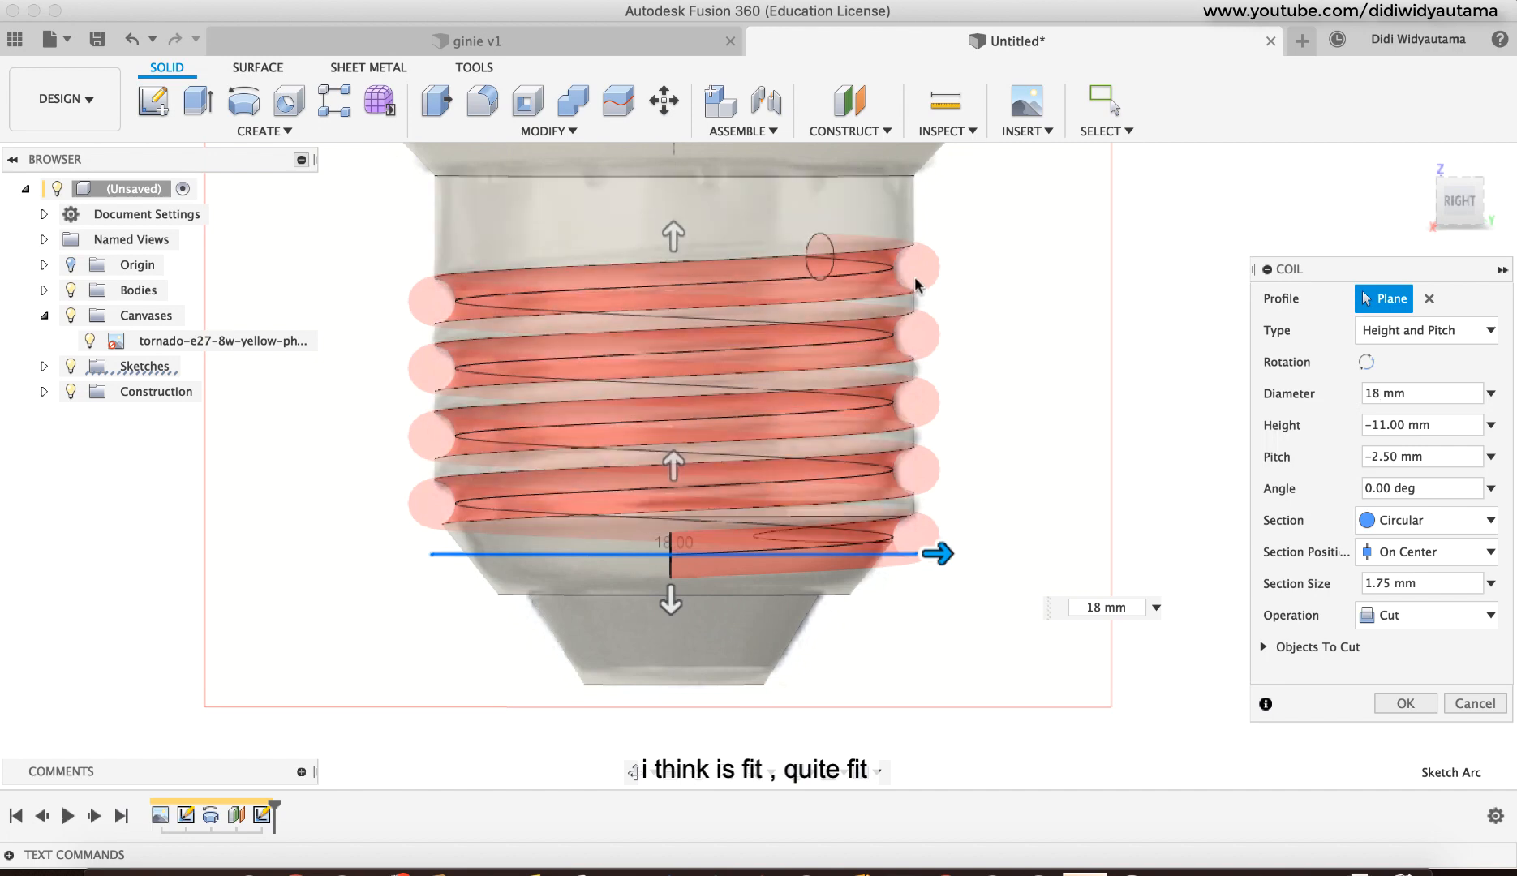
{"action": "scroll", "coordinate": [913, 262], "scroll_direction": "up", "scroll_amount": 5}
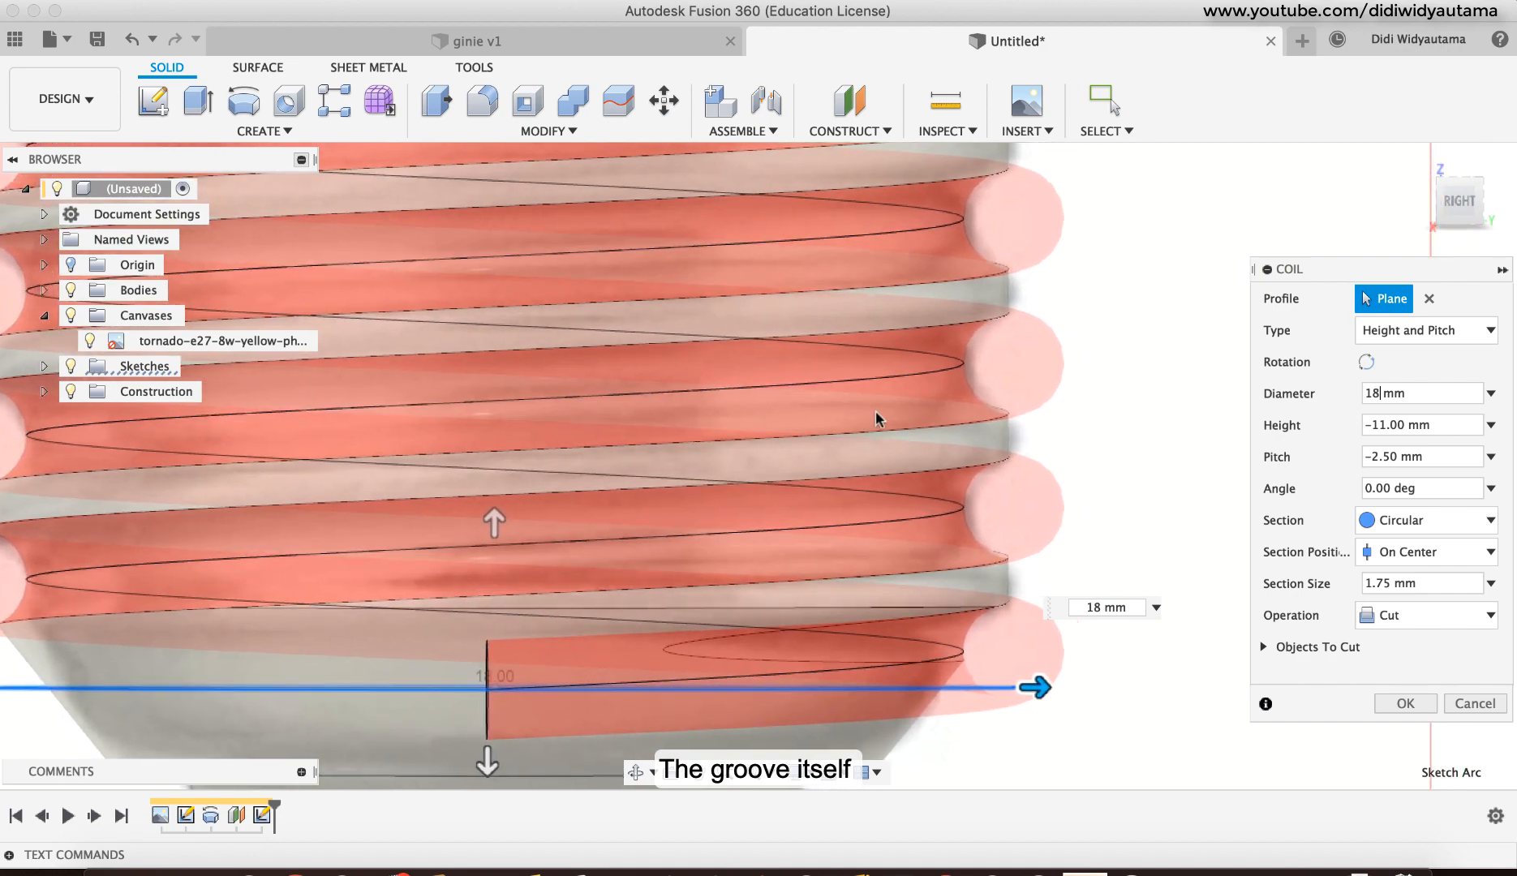
{"action": "scroll", "coordinate": [1045, 389], "scroll_direction": "down", "scroll_amount": 6}
{"action": "middle_click_drag", "start_coordinate": [907, 341], "coordinate": [923, 376]}
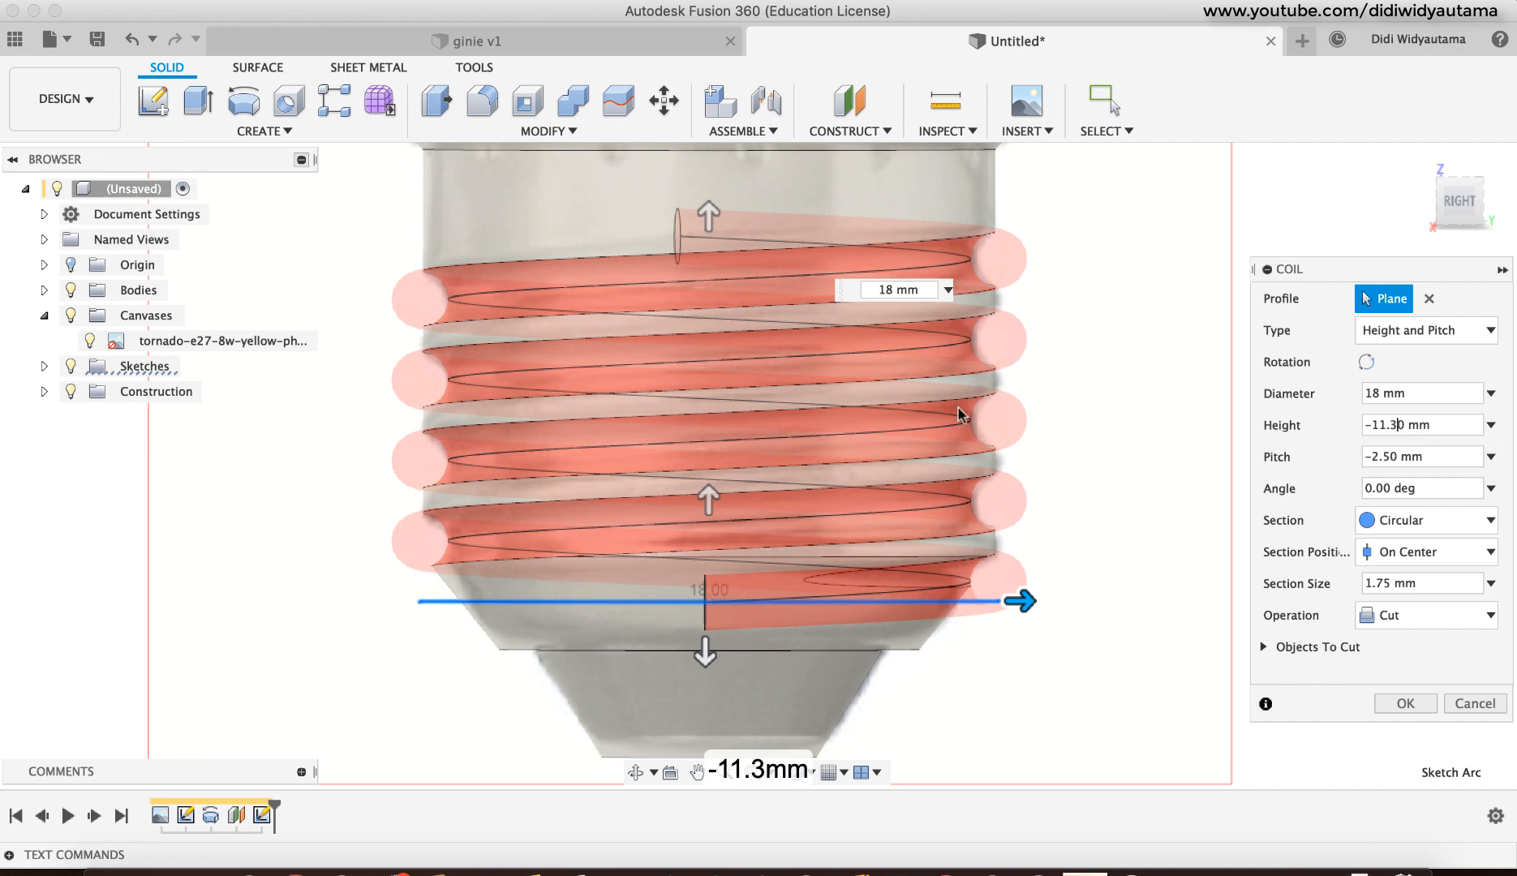
{"action": "left_click", "coordinate": [1410, 703]}
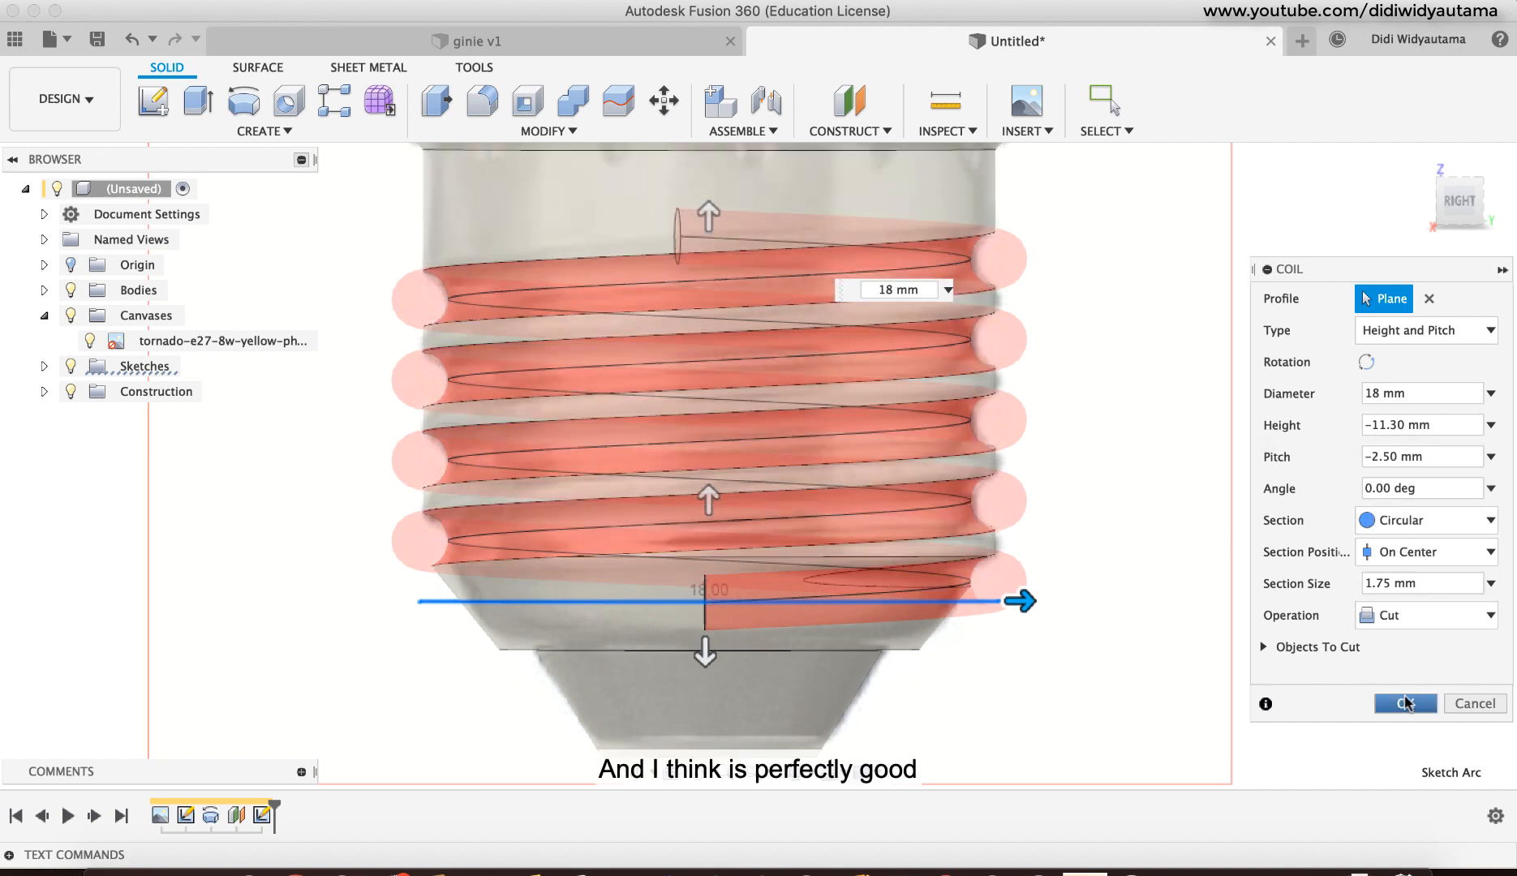
{"action": "left_click", "coordinate": [1407, 702]}
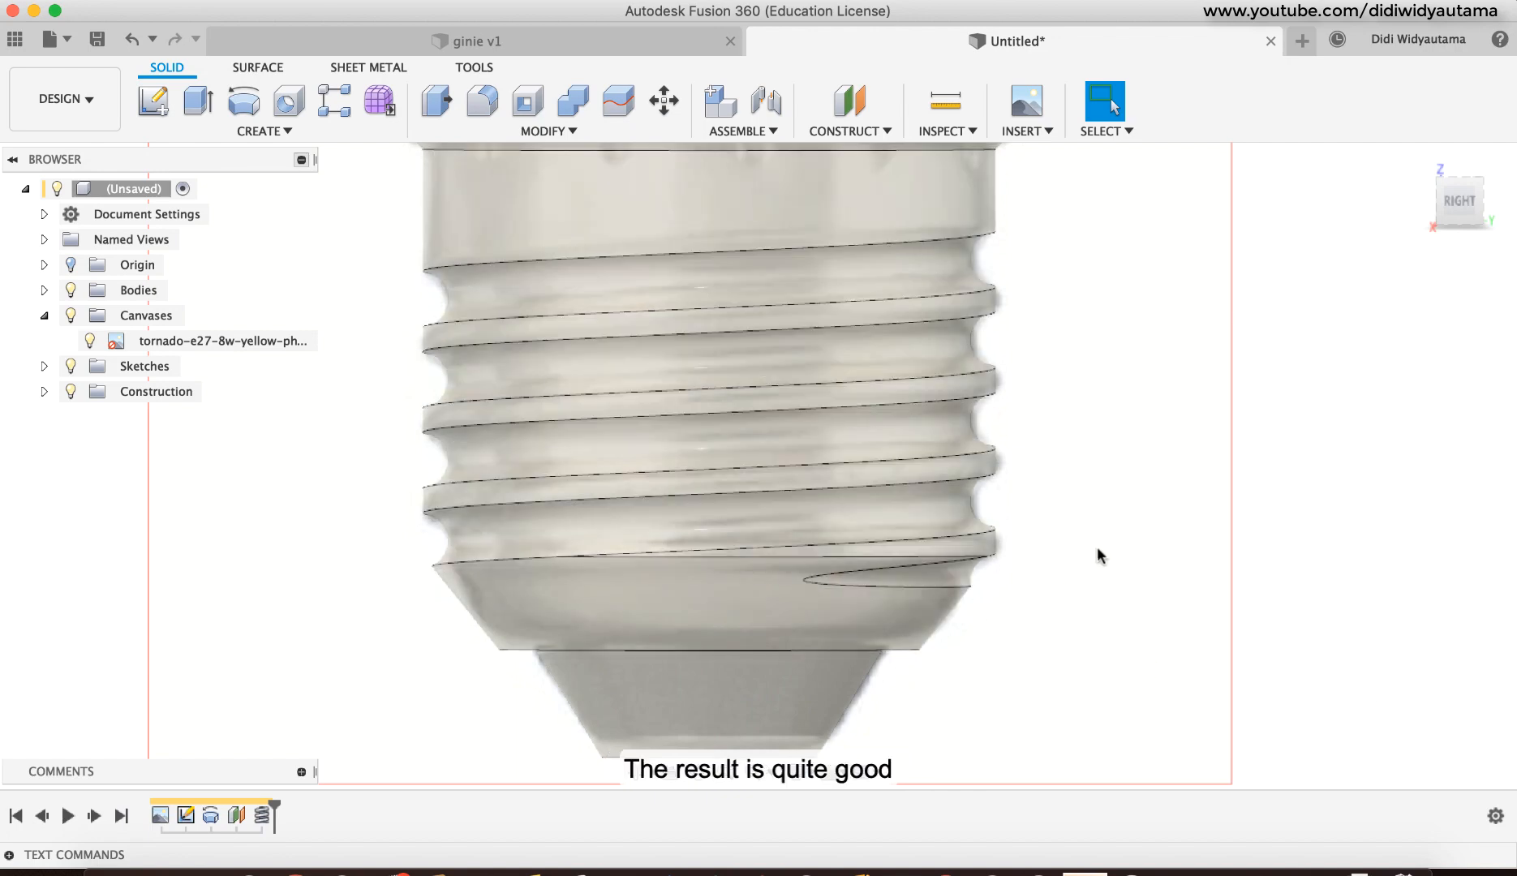
Step: Fillet the edge at the upper end of the thread groove with a 0.4 mm radius
{"action": "middle_click_drag", "start_coordinate": [1097, 548], "coordinate": [960, 242], "text": "shift"}
{"action": "scroll", "coordinate": [960, 243], "scroll_direction": "up", "scroll_amount": 3}
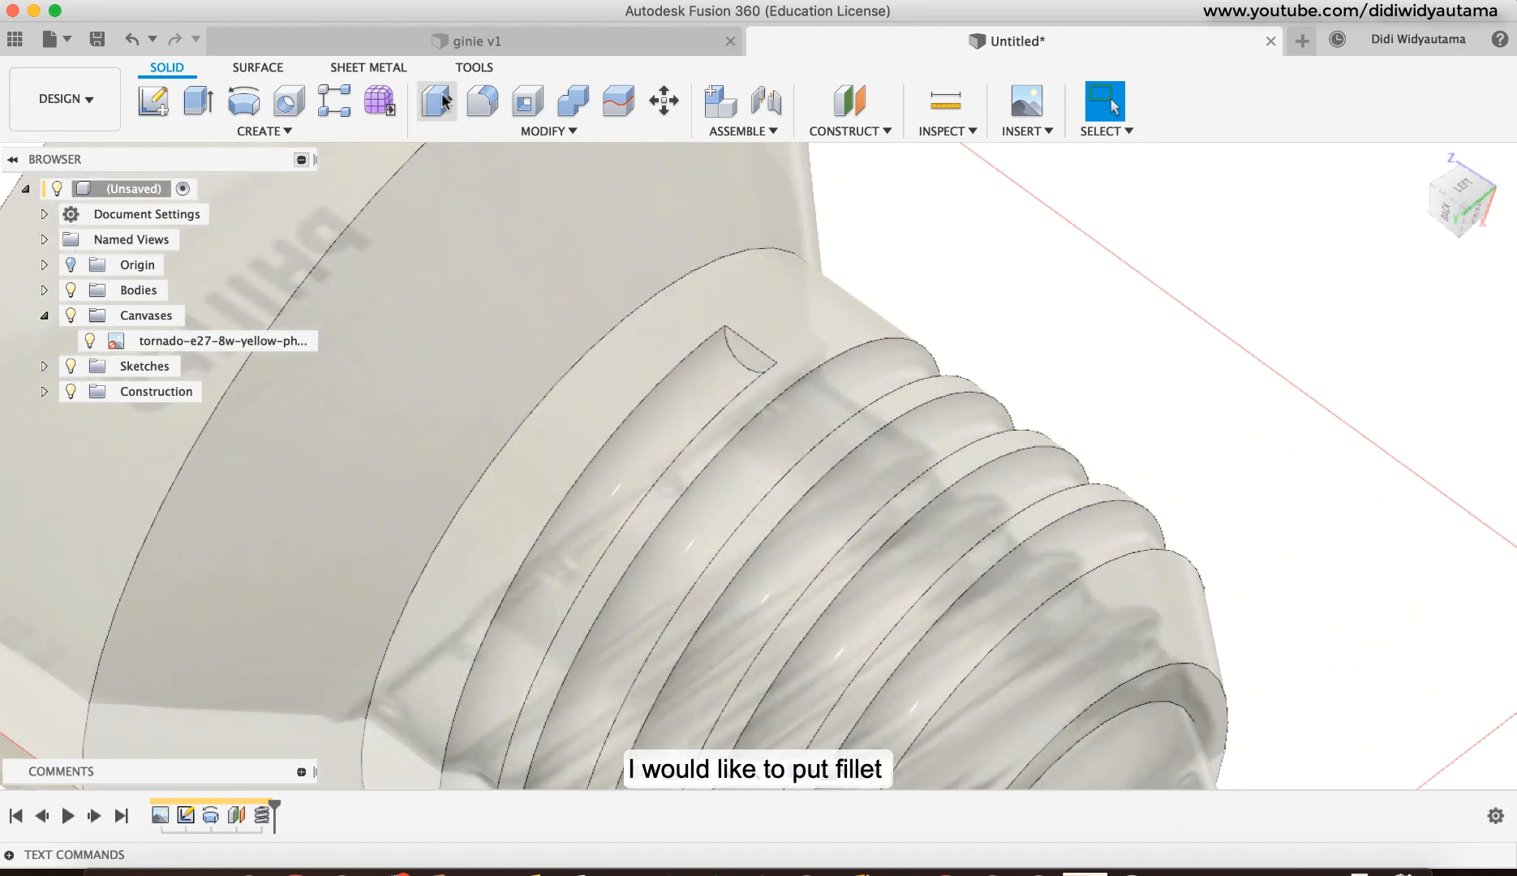
{"action": "left_click", "coordinate": [473, 103]}
{"action": "left_click", "coordinate": [740, 360]}
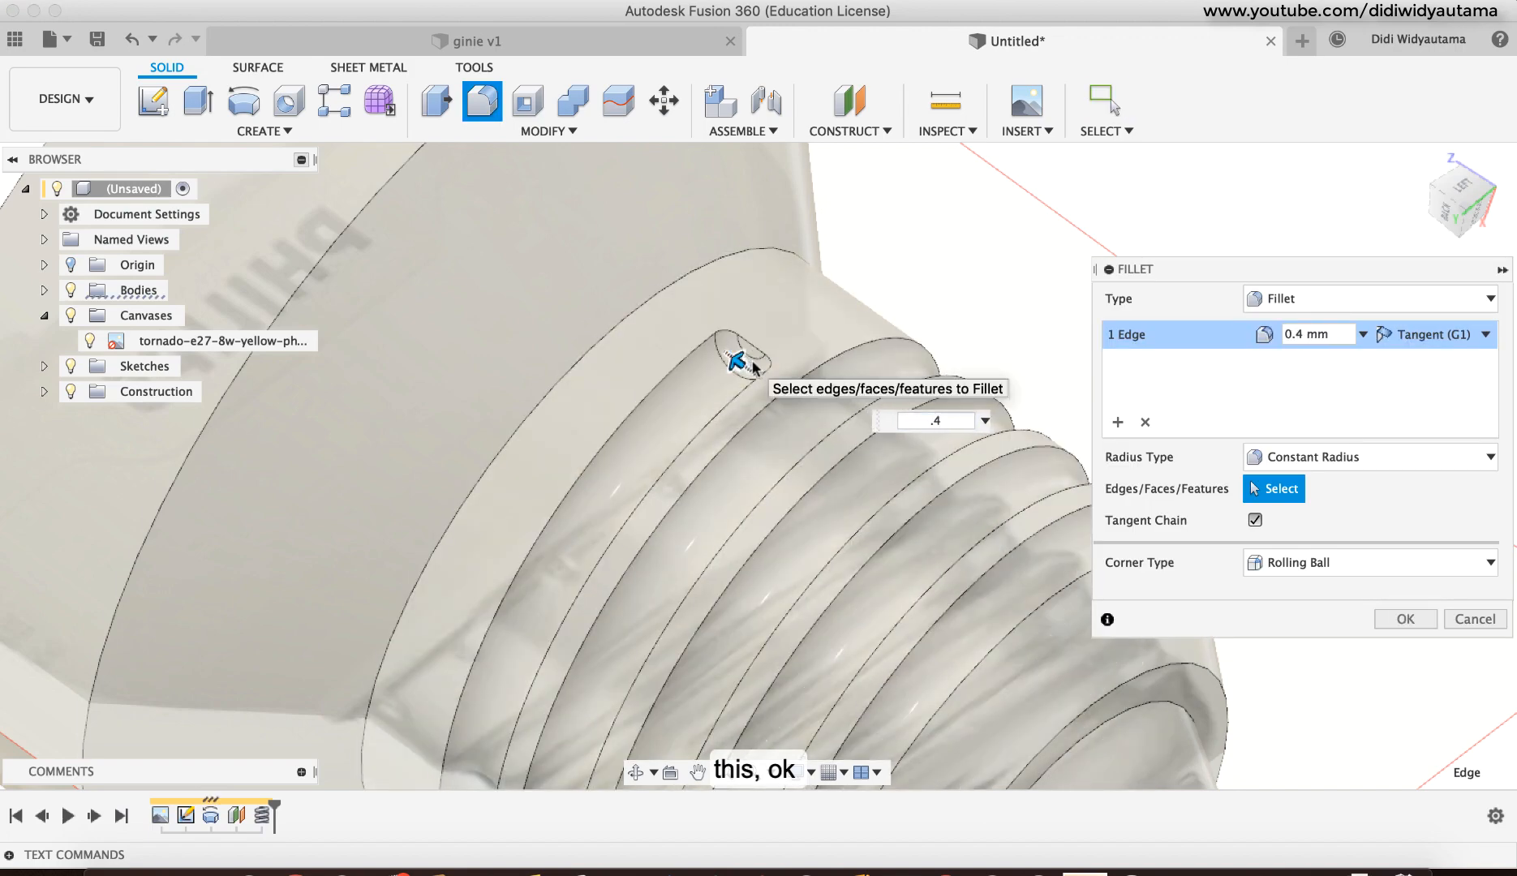
{"action": "left_click", "coordinate": [1421, 625]}
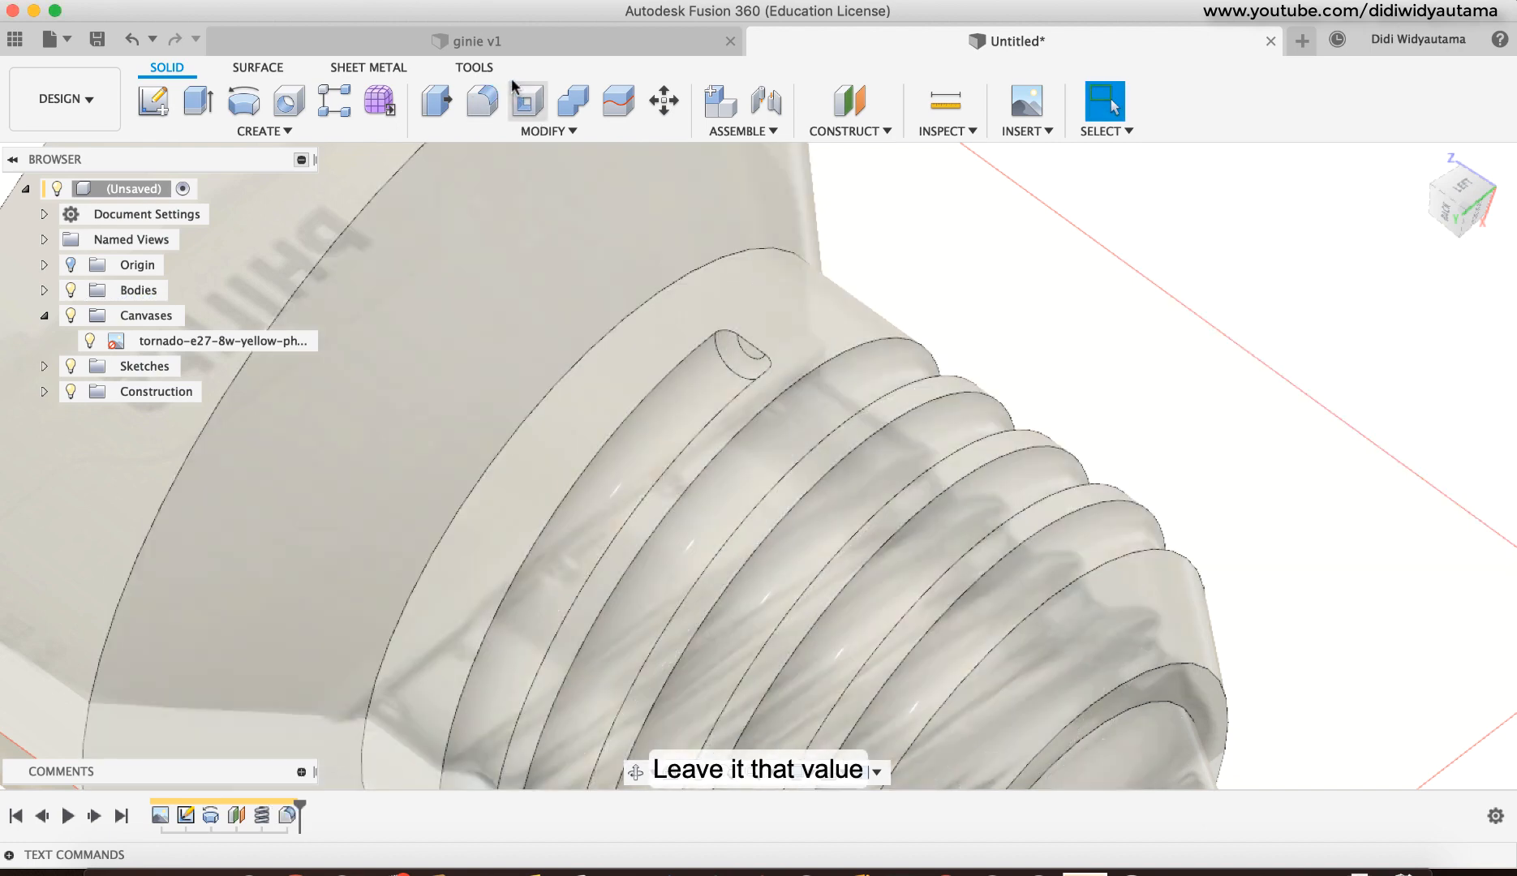
Step: Fillet the long edges along the screw thread with a 0.3 mm radius, matching the rounding in the reference image
{"action": "key", "text": "f"}
{"action": "left_click", "coordinate": [816, 390]}
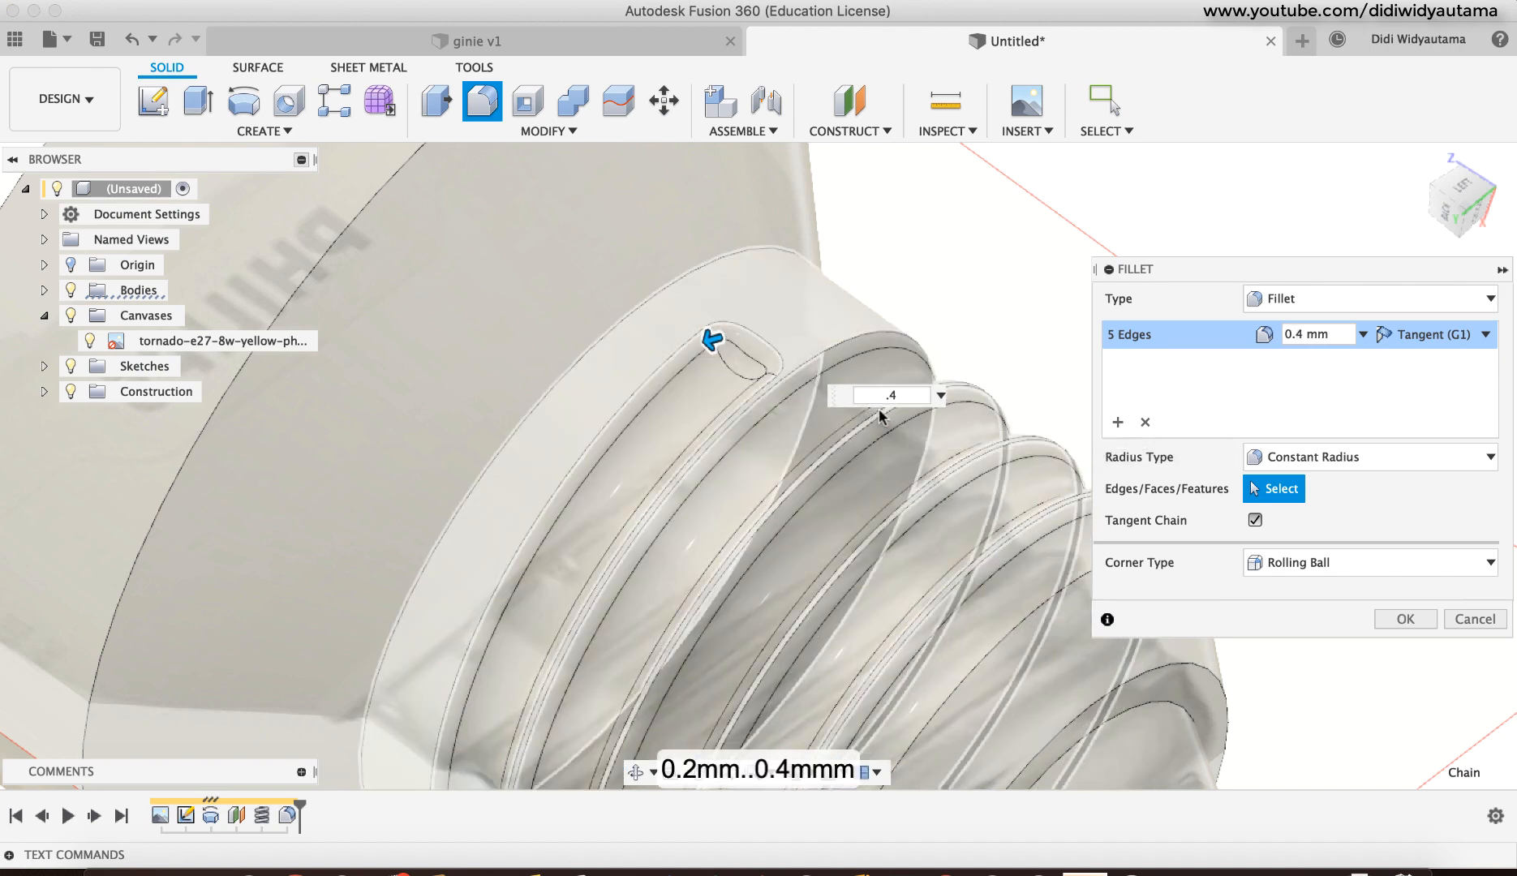
{"action": "middle_click_drag", "start_coordinate": [835, 303], "coordinate": [801, 569], "text": "shift"}
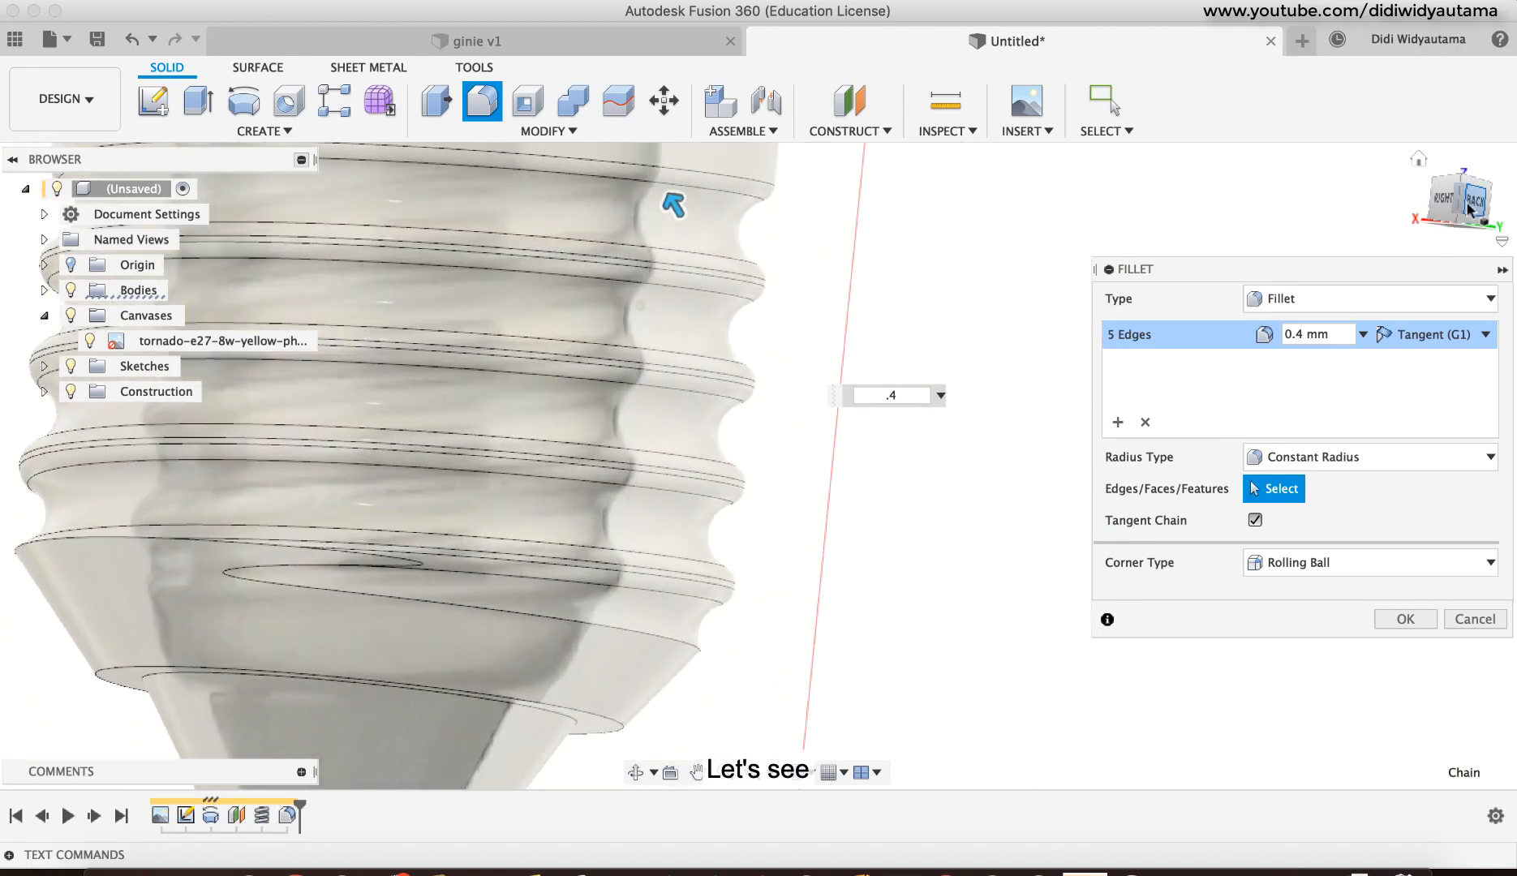
{"action": "left_click", "coordinate": [1445, 202]}
{"action": "middle_click_drag", "start_coordinate": [992, 413], "coordinate": [288, 433]}
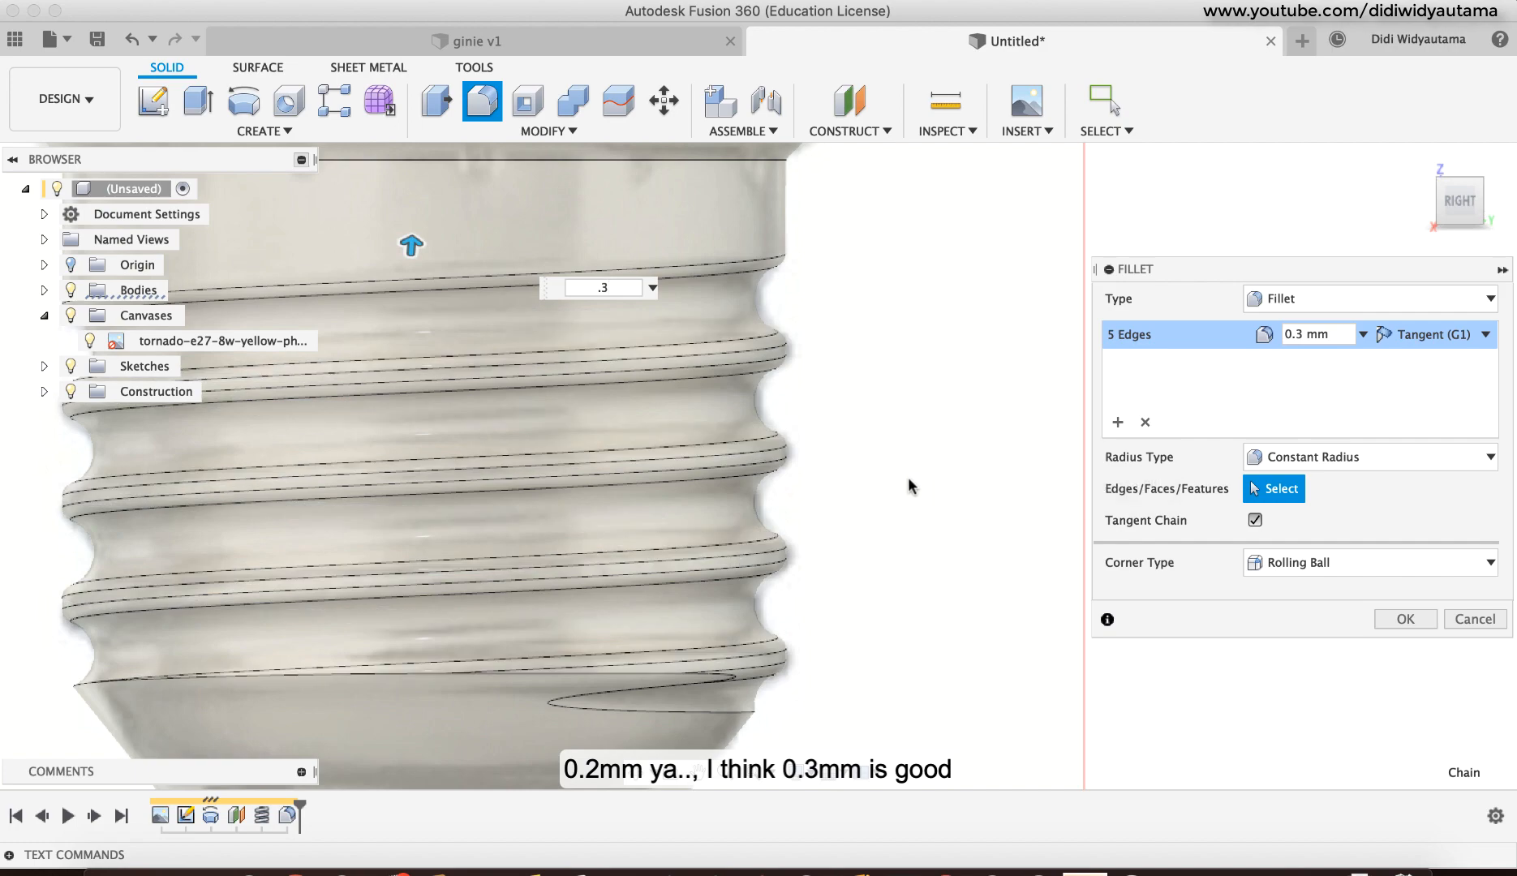
{"action": "key", "text": "Return"}
Step: Examine the housing's top face and where the spiral tube's ends meet it in the reference image
{"action": "scroll", "coordinate": [1011, 418], "scroll_direction": "down", "scroll_amount": 5}
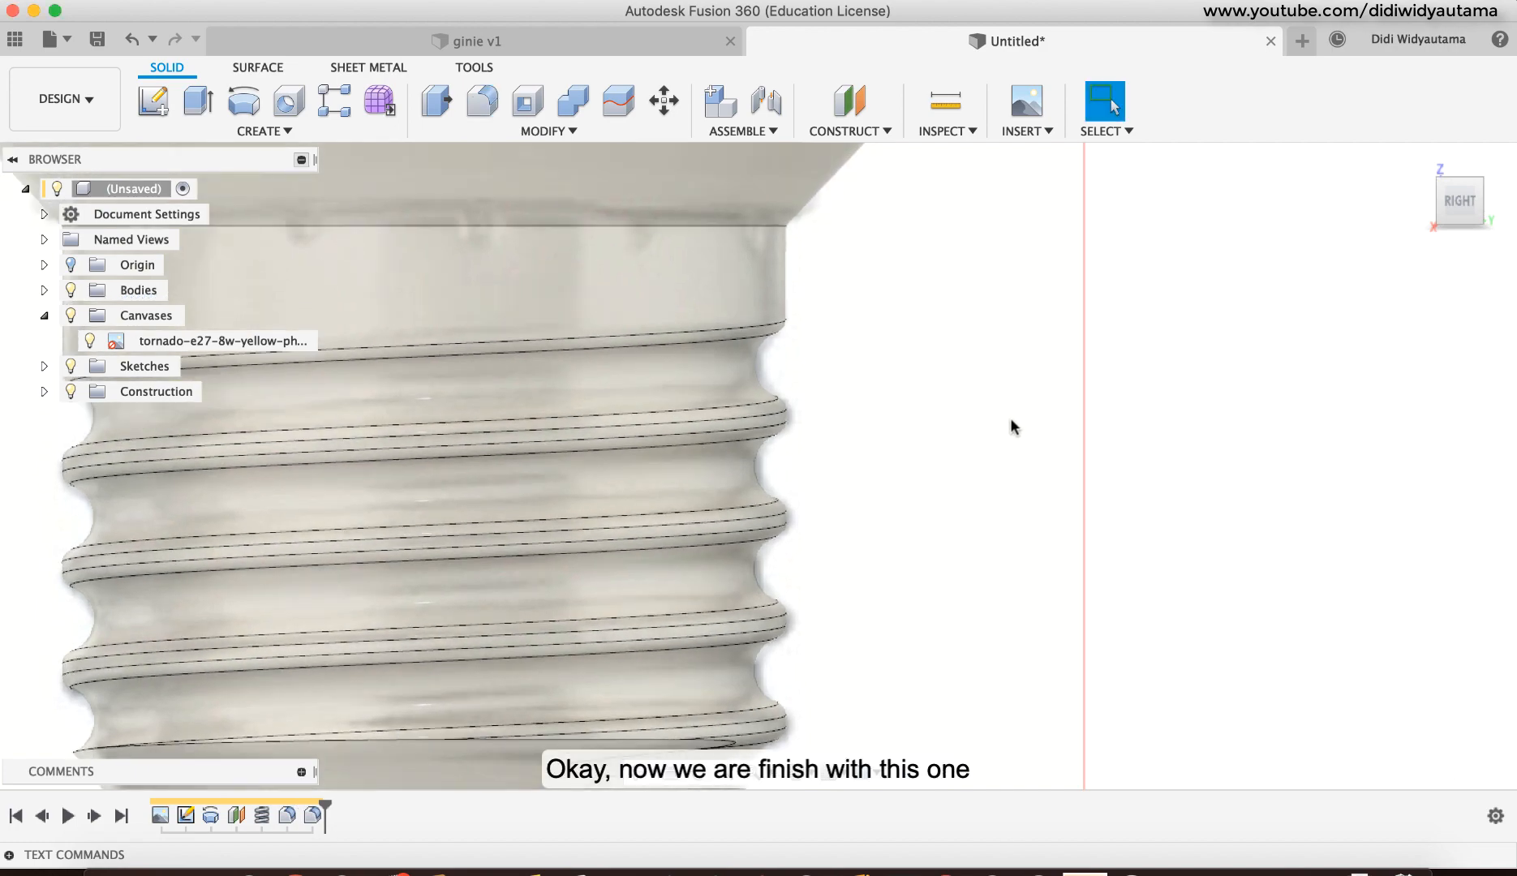
{"action": "middle_click_drag", "start_coordinate": [1010, 419], "coordinate": [756, 491], "text": "shift"}
{"action": "scroll", "coordinate": [946, 475], "scroll_direction": "down", "scroll_amount": 2}
{"action": "scroll", "coordinate": [1048, 379], "scroll_direction": "down", "scroll_amount": 3}
{"action": "scroll", "coordinate": [986, 442], "scroll_direction": "up", "scroll_amount": 5}
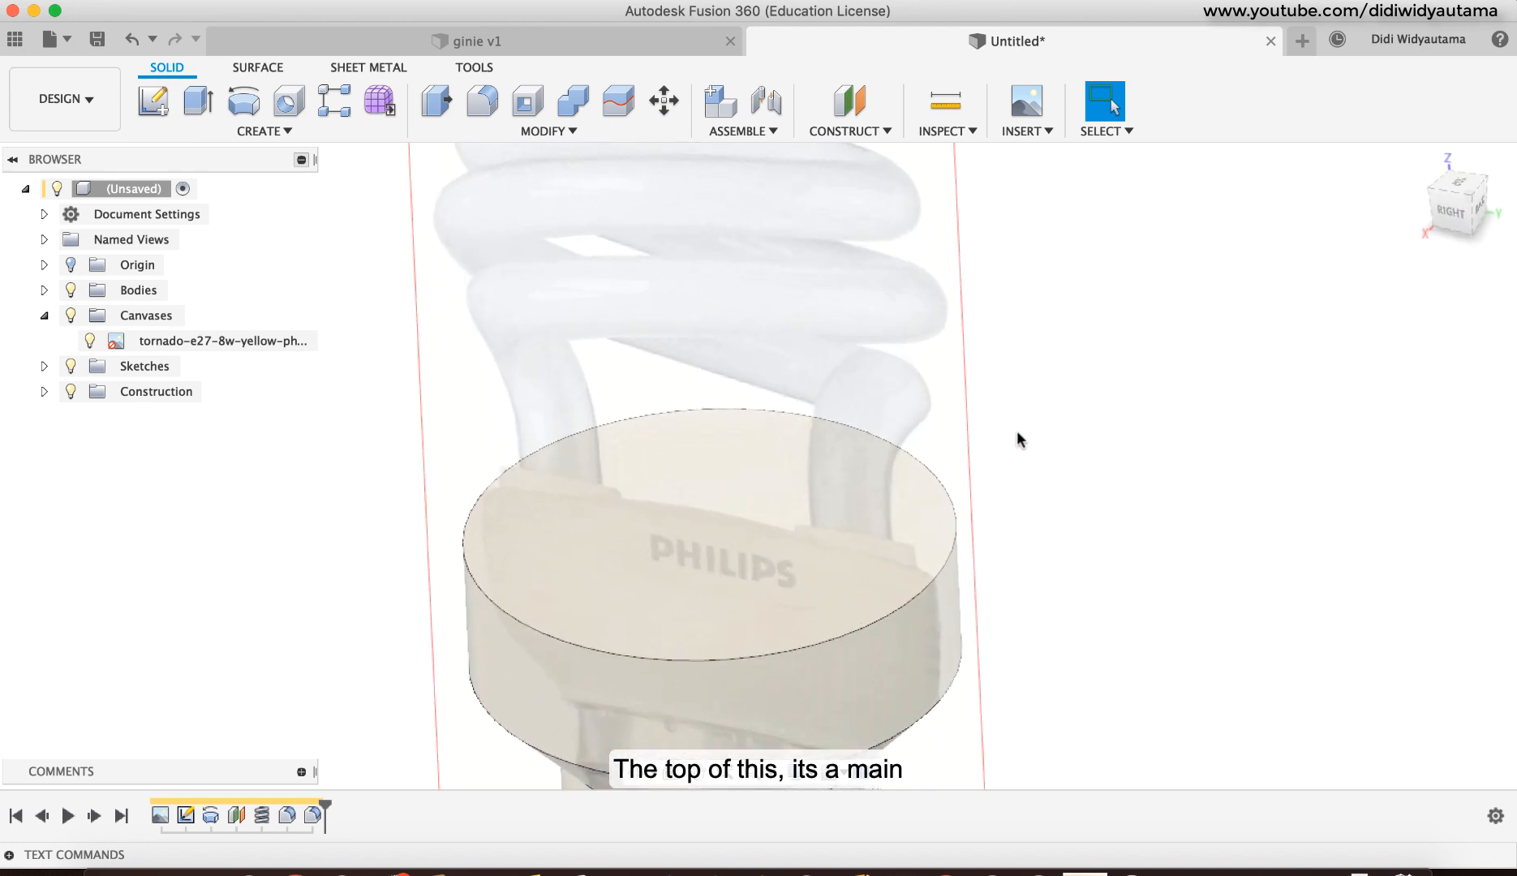
{"action": "middle_click_drag", "start_coordinate": [1049, 412], "coordinate": [996, 599], "text": "shift"}
{"action": "middle_click_drag", "start_coordinate": [979, 542], "coordinate": [611, 599], "text": "shift"}
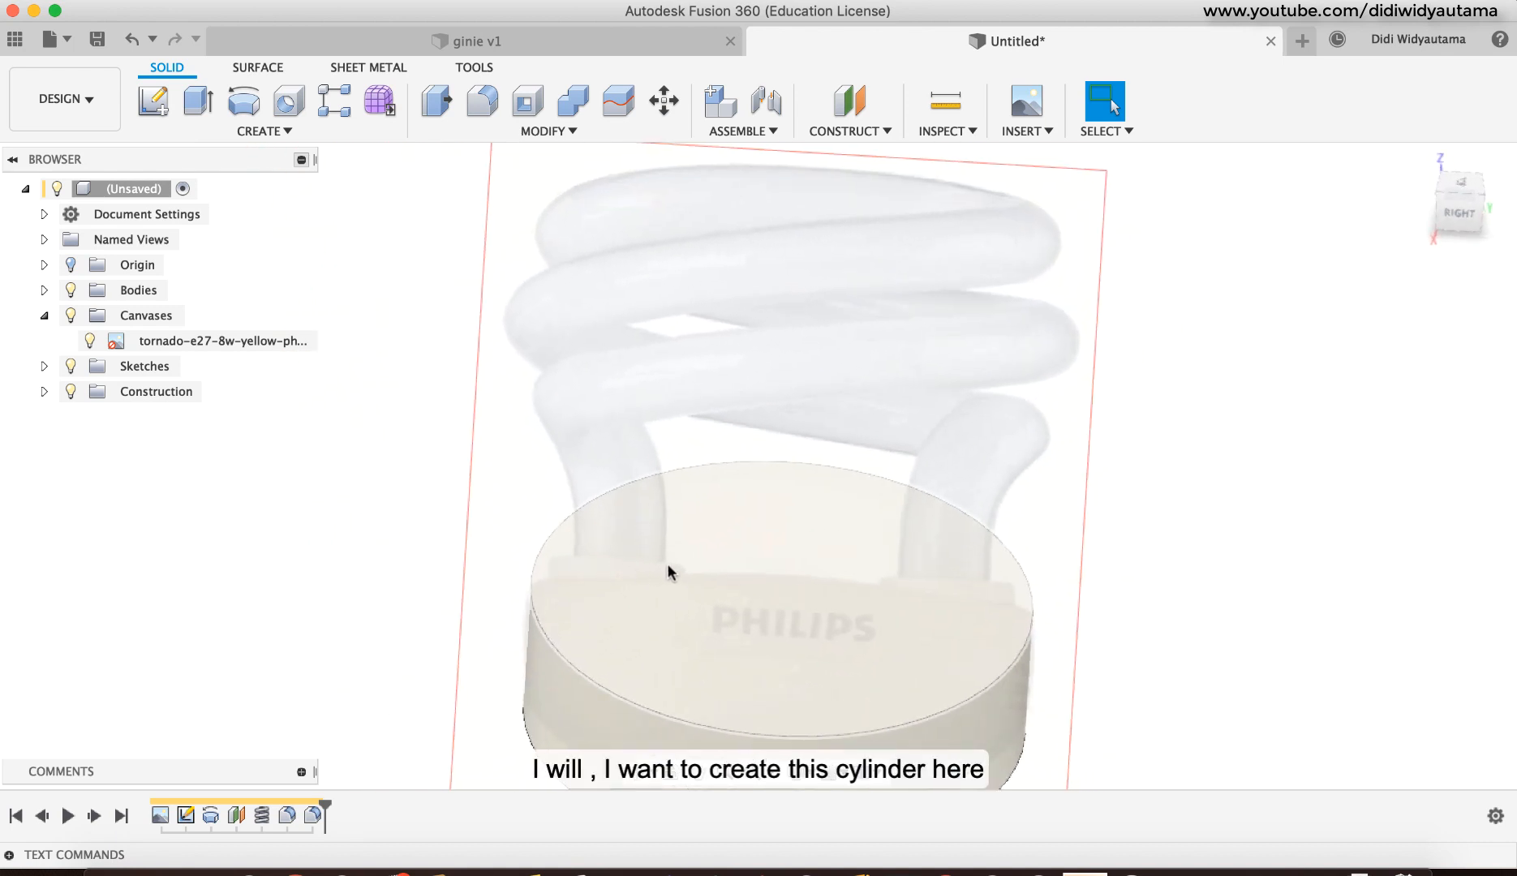
{"action": "left_click", "coordinate": [1459, 186]}
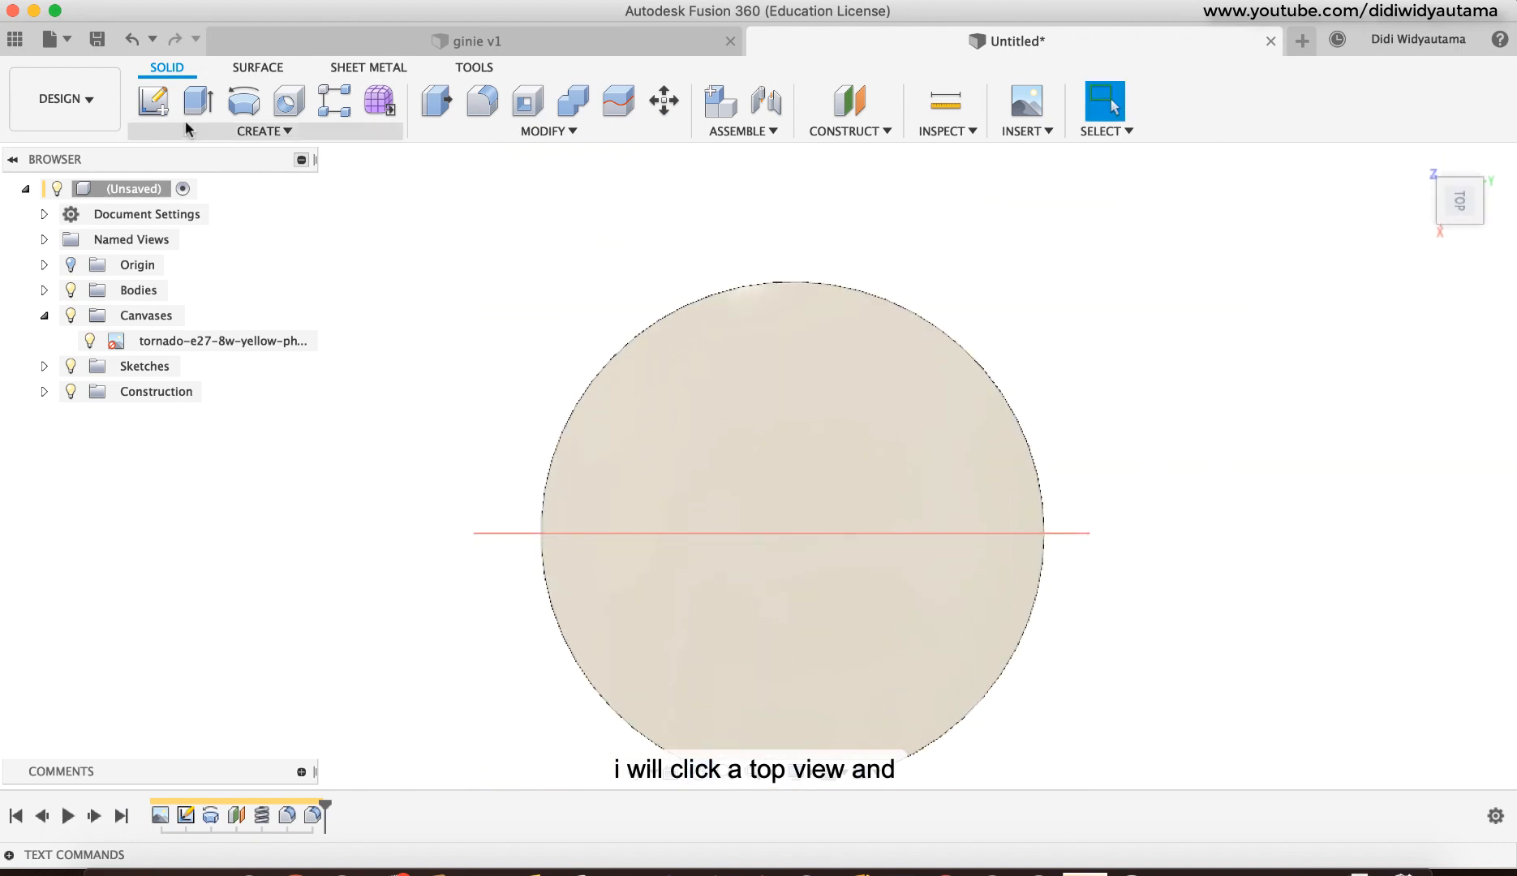
Step: Start a sketch on the horizontal XY origin plane inside the lamp housing
{"action": "left_click", "coordinate": [153, 101]}
{"action": "left_click", "coordinate": [869, 600]}
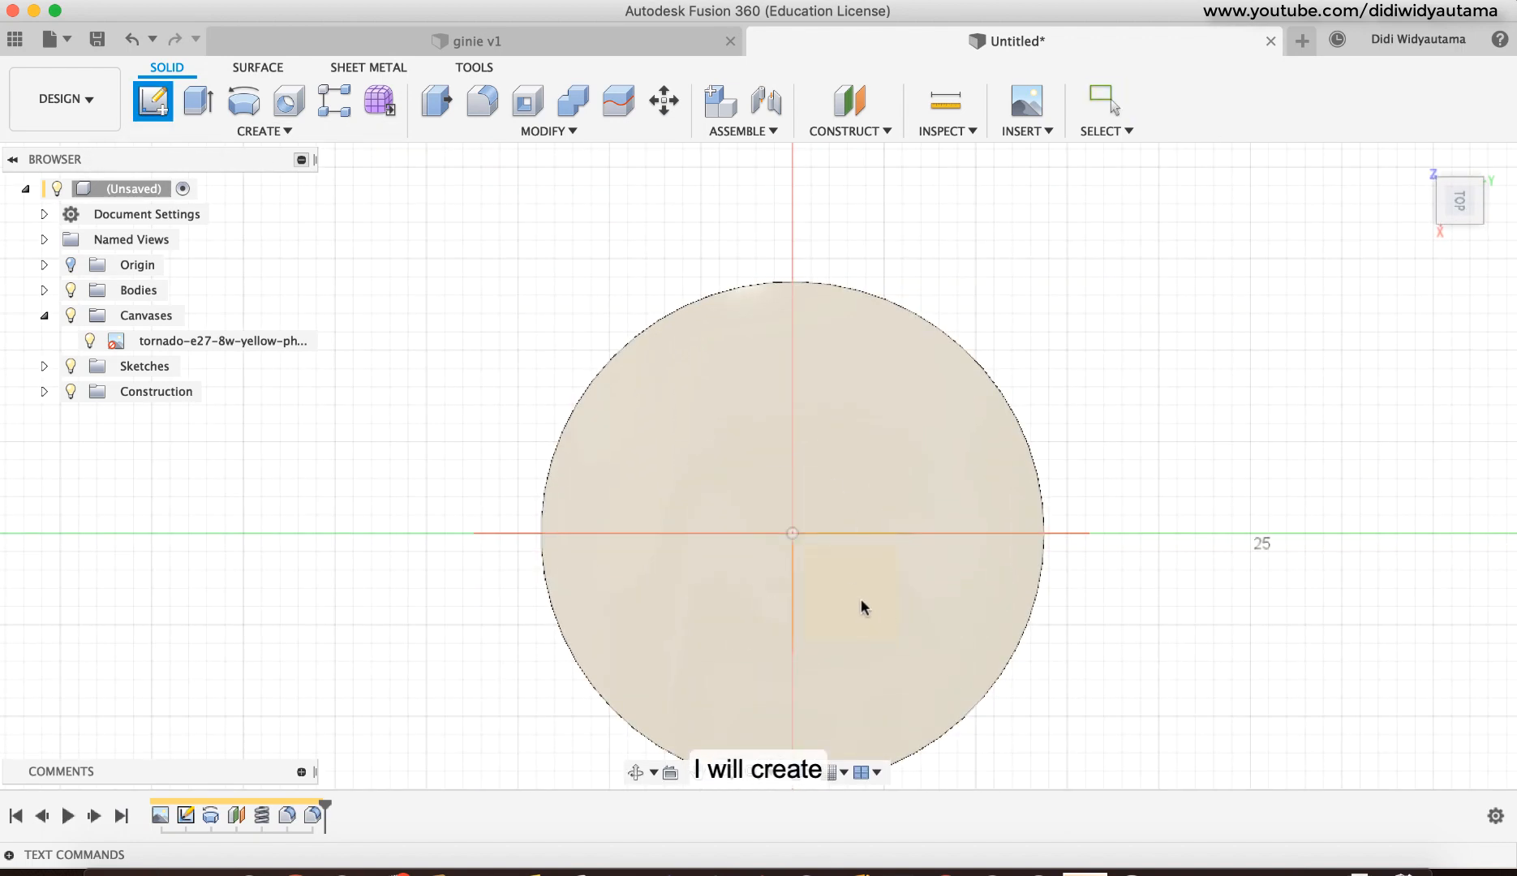
{"action": "left_click", "coordinate": [861, 601]}
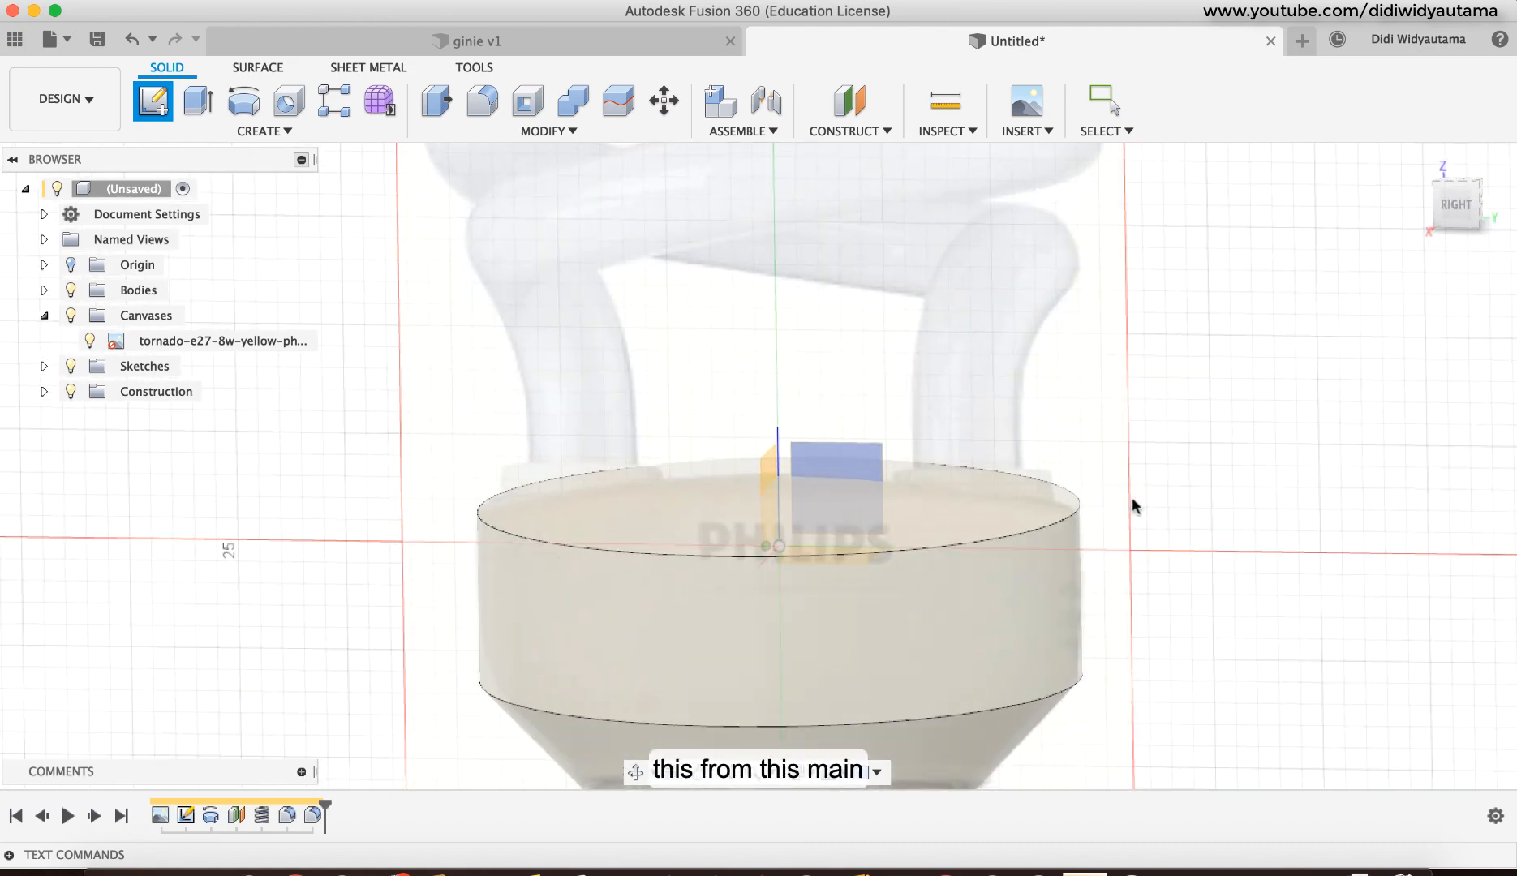
{"action": "scroll", "coordinate": [977, 491], "scroll_direction": "down", "scroll_amount": 5, "text": "shift"}
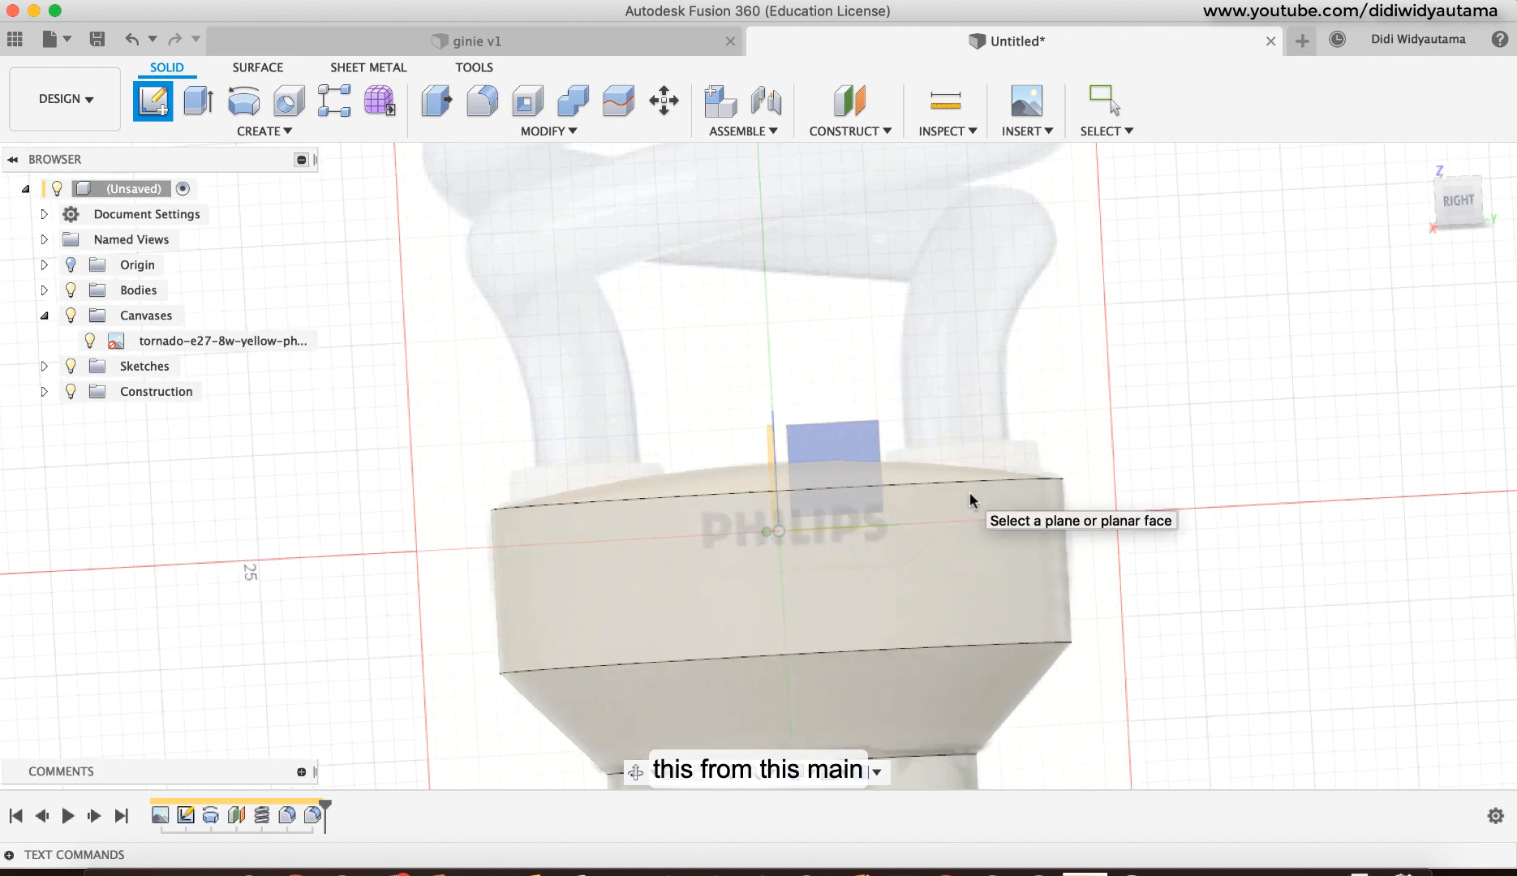
{"action": "scroll", "coordinate": [534, 502], "scroll_direction": "up", "scroll_amount": 3, "text": "shift"}
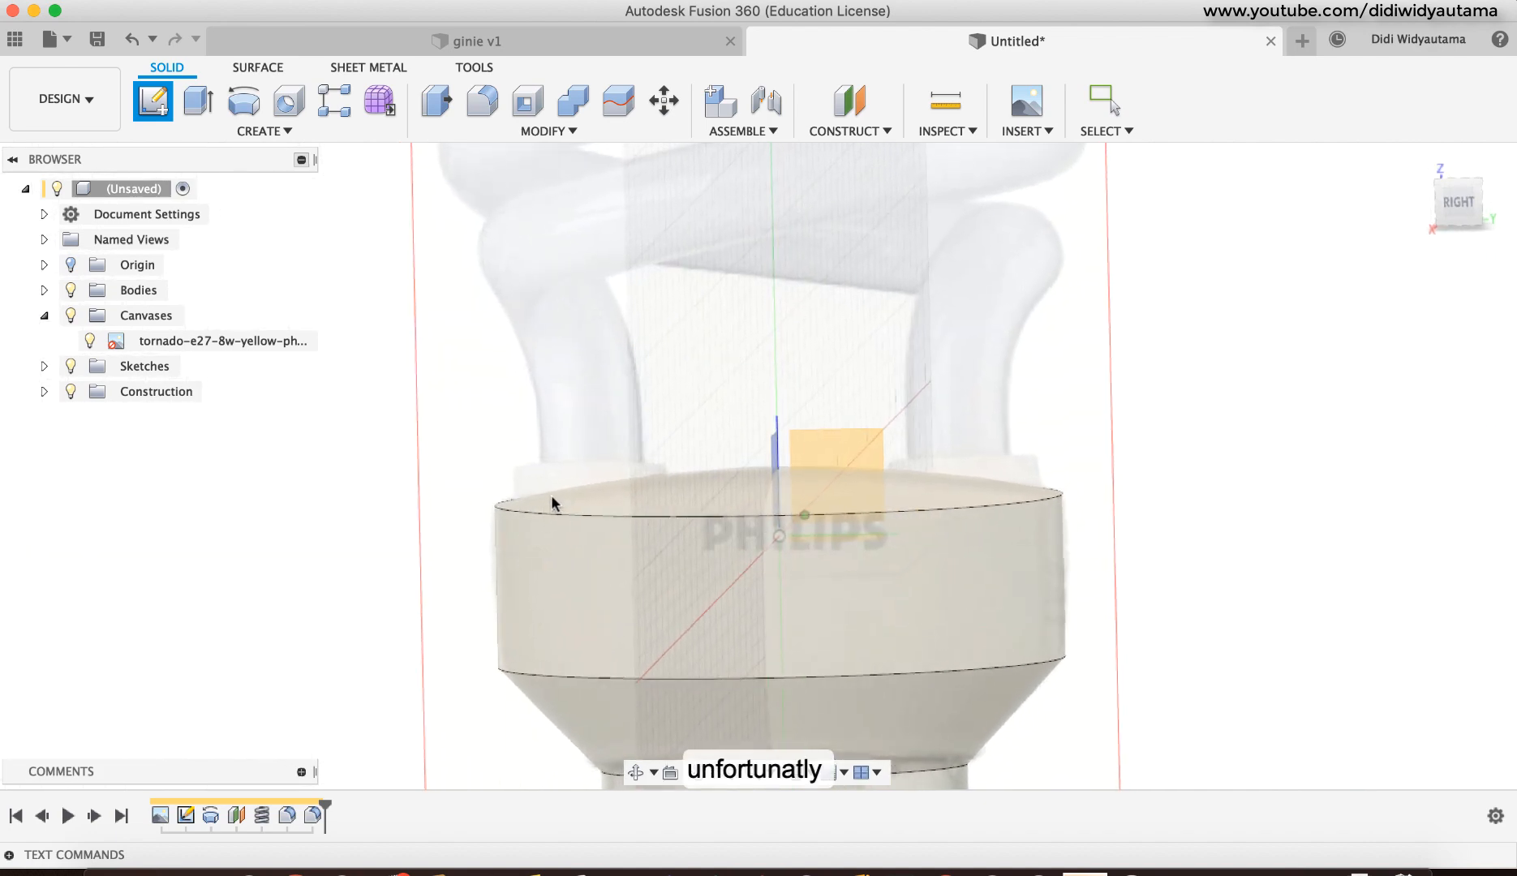
{"action": "scroll", "coordinate": [792, 515], "scroll_direction": "up", "scroll_amount": 2, "text": "shift"}
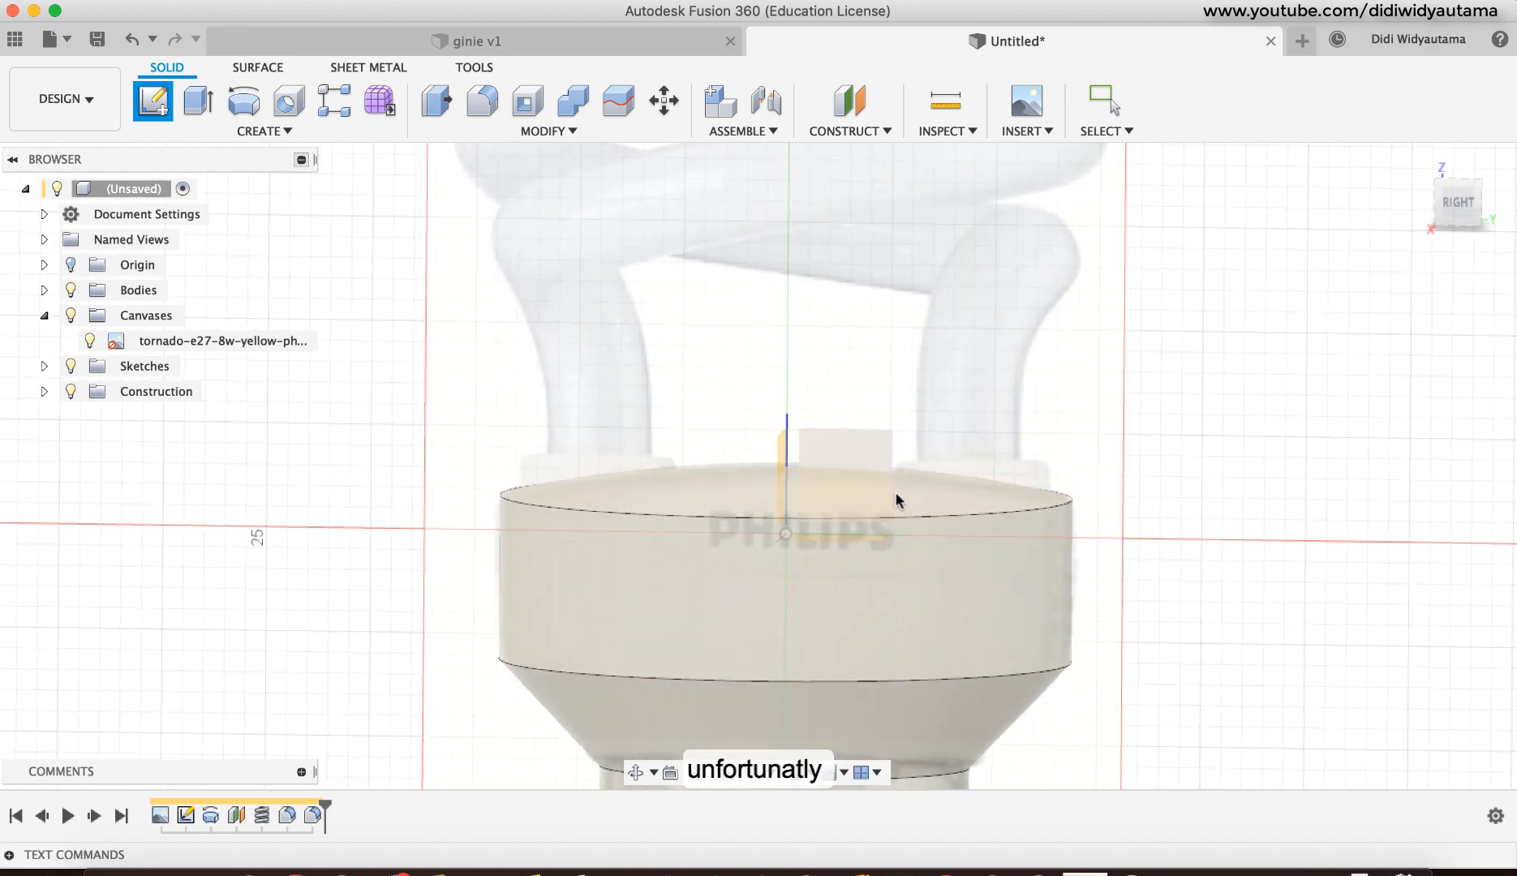
{"action": "scroll", "coordinate": [896, 499], "scroll_direction": "up", "scroll_amount": 5, "text": "shift"}
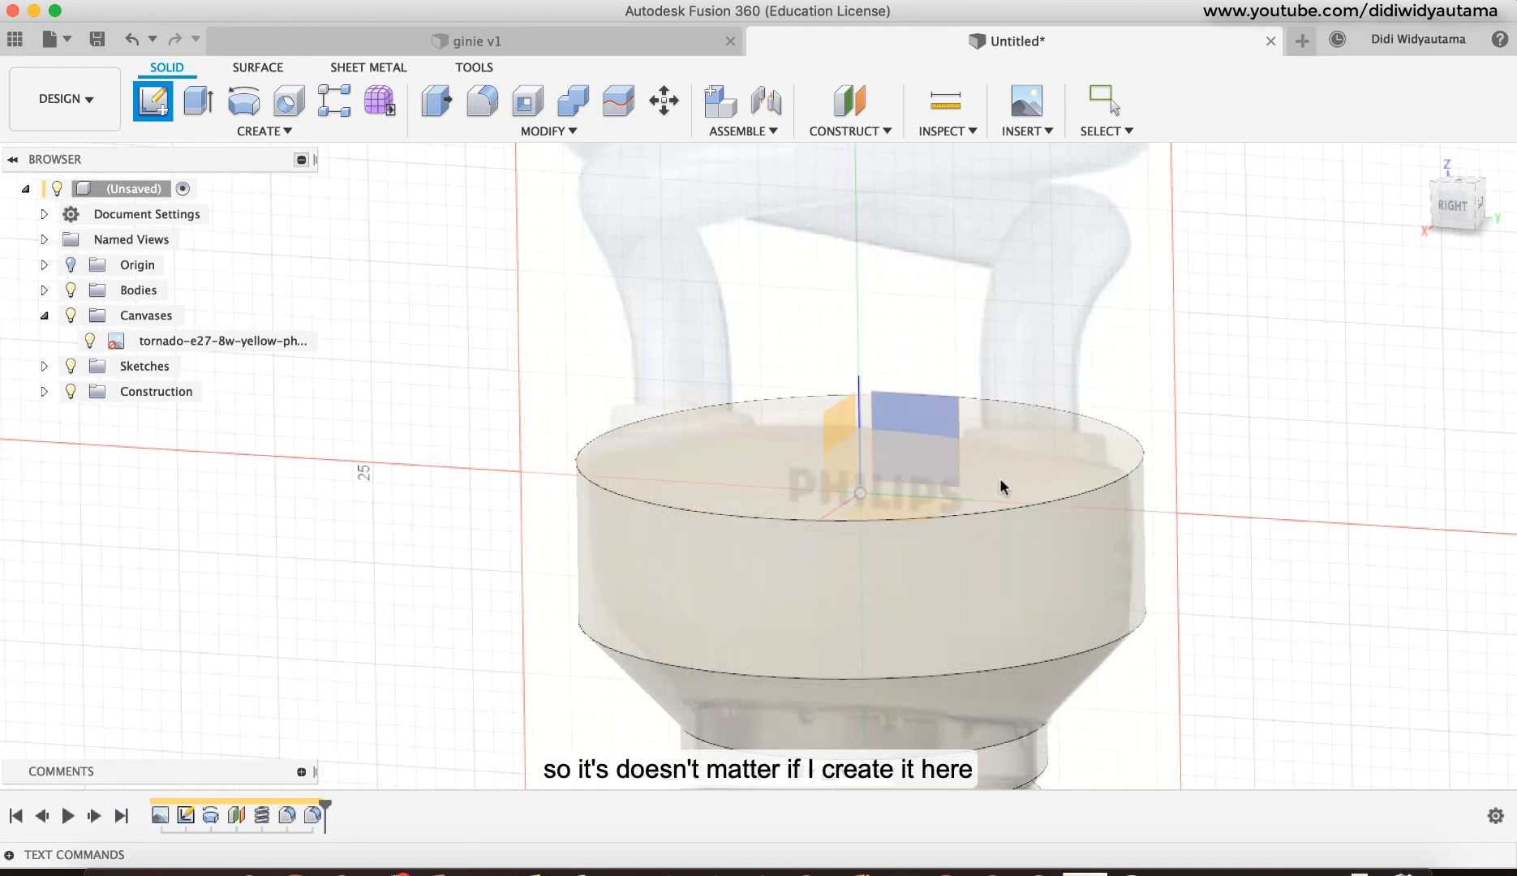
{"action": "middle_click_drag", "start_coordinate": [913, 470], "coordinate": [883, 412], "text": "shift"}
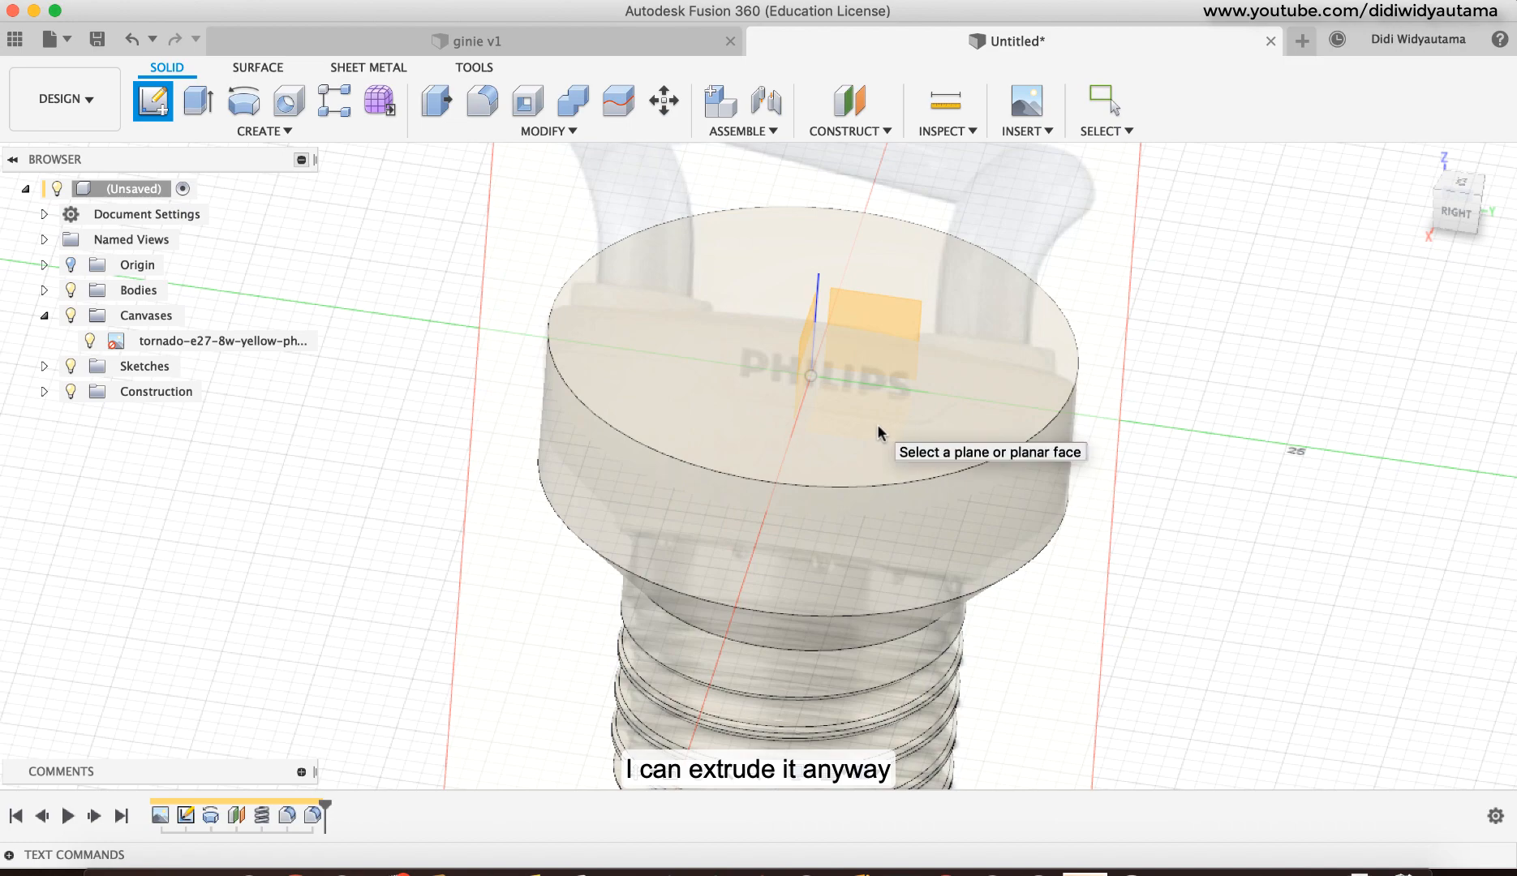
{"action": "left_click", "coordinate": [892, 464]}
{"action": "left_click", "coordinate": [904, 485]}
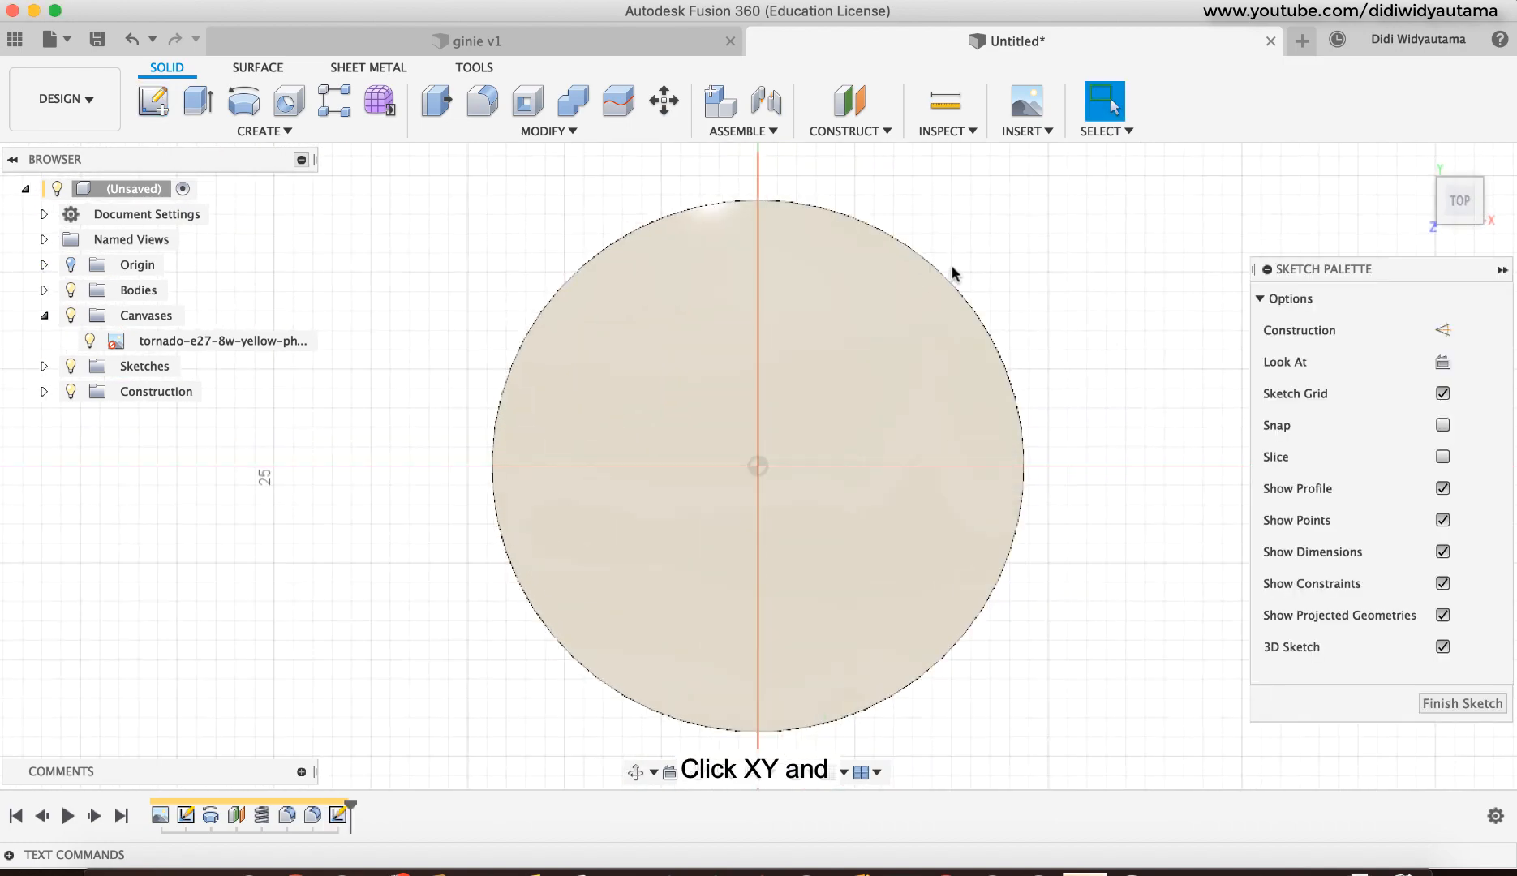
Step: Draw a circle centred about 9 mm from the origin towards negative Y, and align its centre vertically with the origin
{"action": "left_click", "coordinate": [248, 112]}
{"action": "left_click", "coordinate": [758, 640]}
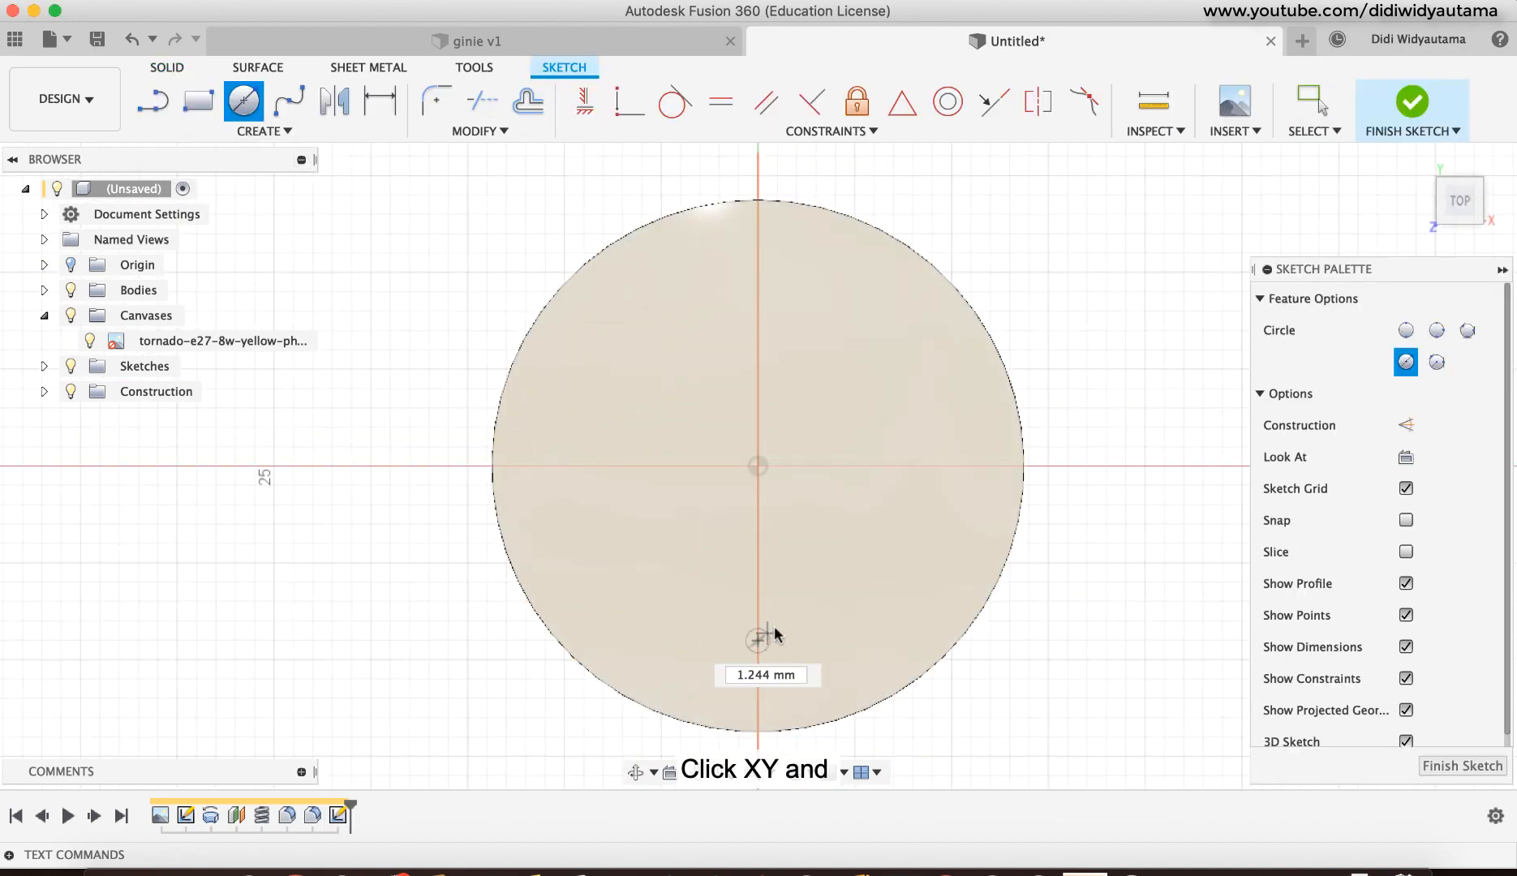
{"action": "left_click", "coordinate": [800, 612]}
{"action": "key", "text": "Escape"}
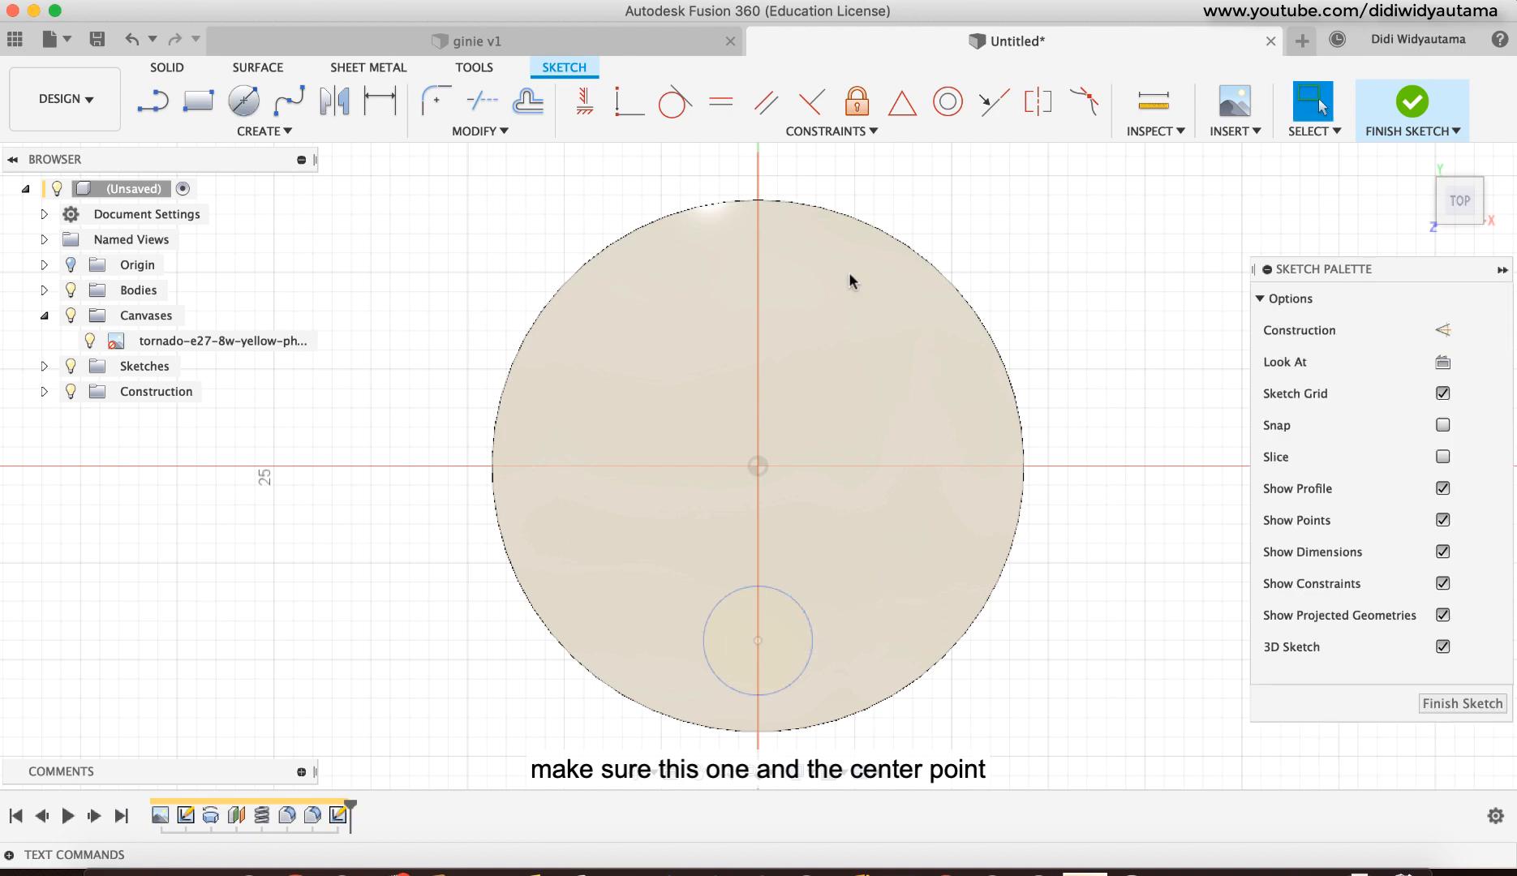
{"action": "left_click", "coordinate": [585, 101]}
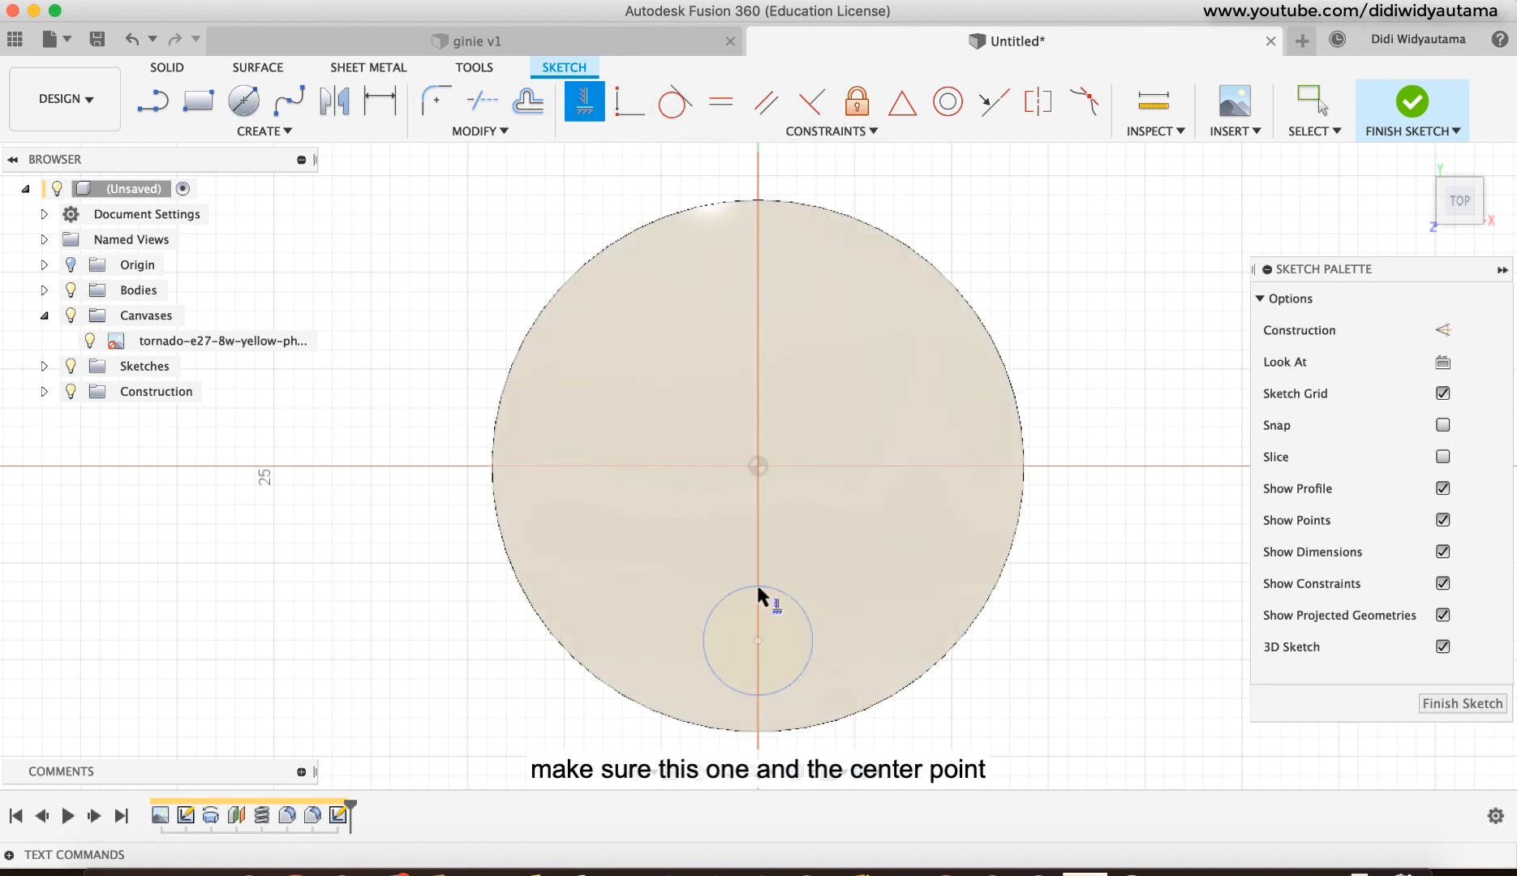
{"action": "left_click", "coordinate": [758, 640]}
{"action": "left_click", "coordinate": [757, 467]}
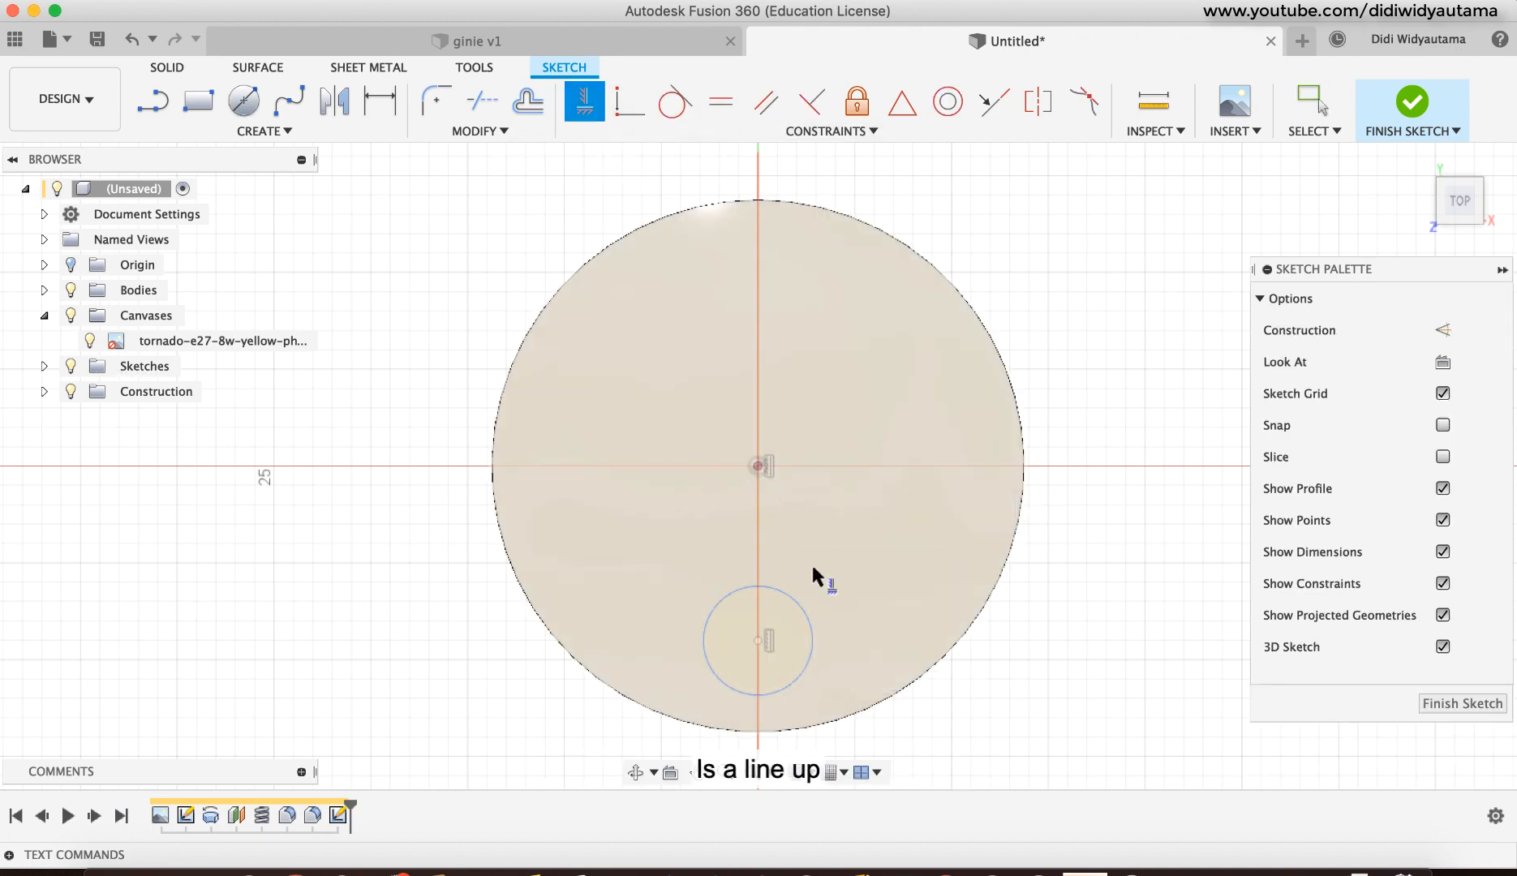
Step: Dimension the distance between the small circle's centre and the origin, and set it to 9 mm
{"action": "left_click_drag", "start_coordinate": [1436, 254], "coordinate": [678, 194]}
{"action": "left_click", "coordinate": [380, 102]}
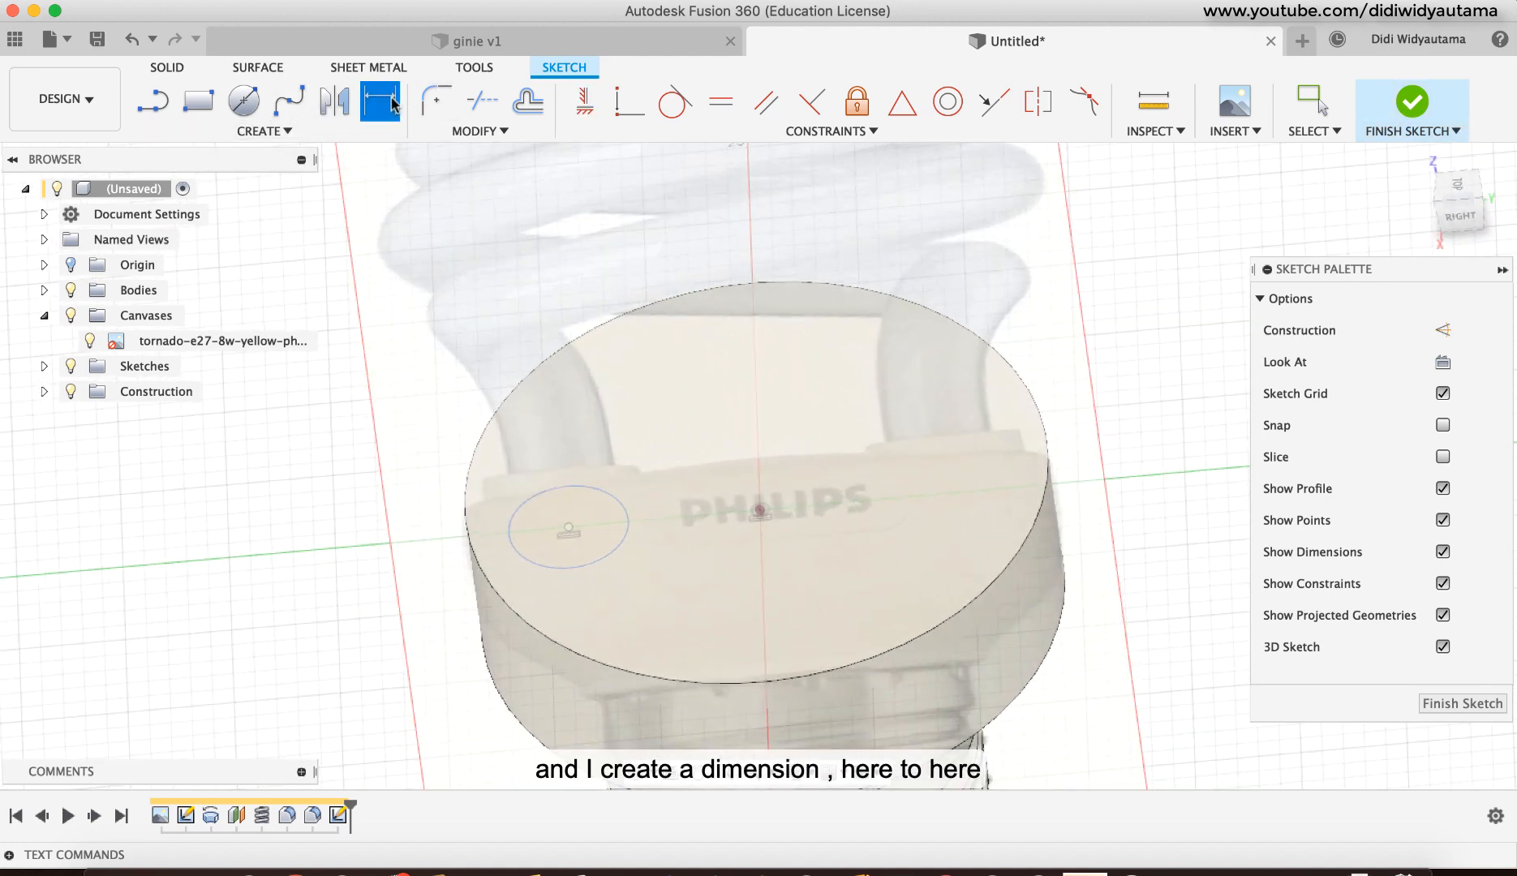
{"action": "left_click", "coordinate": [567, 525]}
{"action": "left_click", "coordinate": [757, 511]}
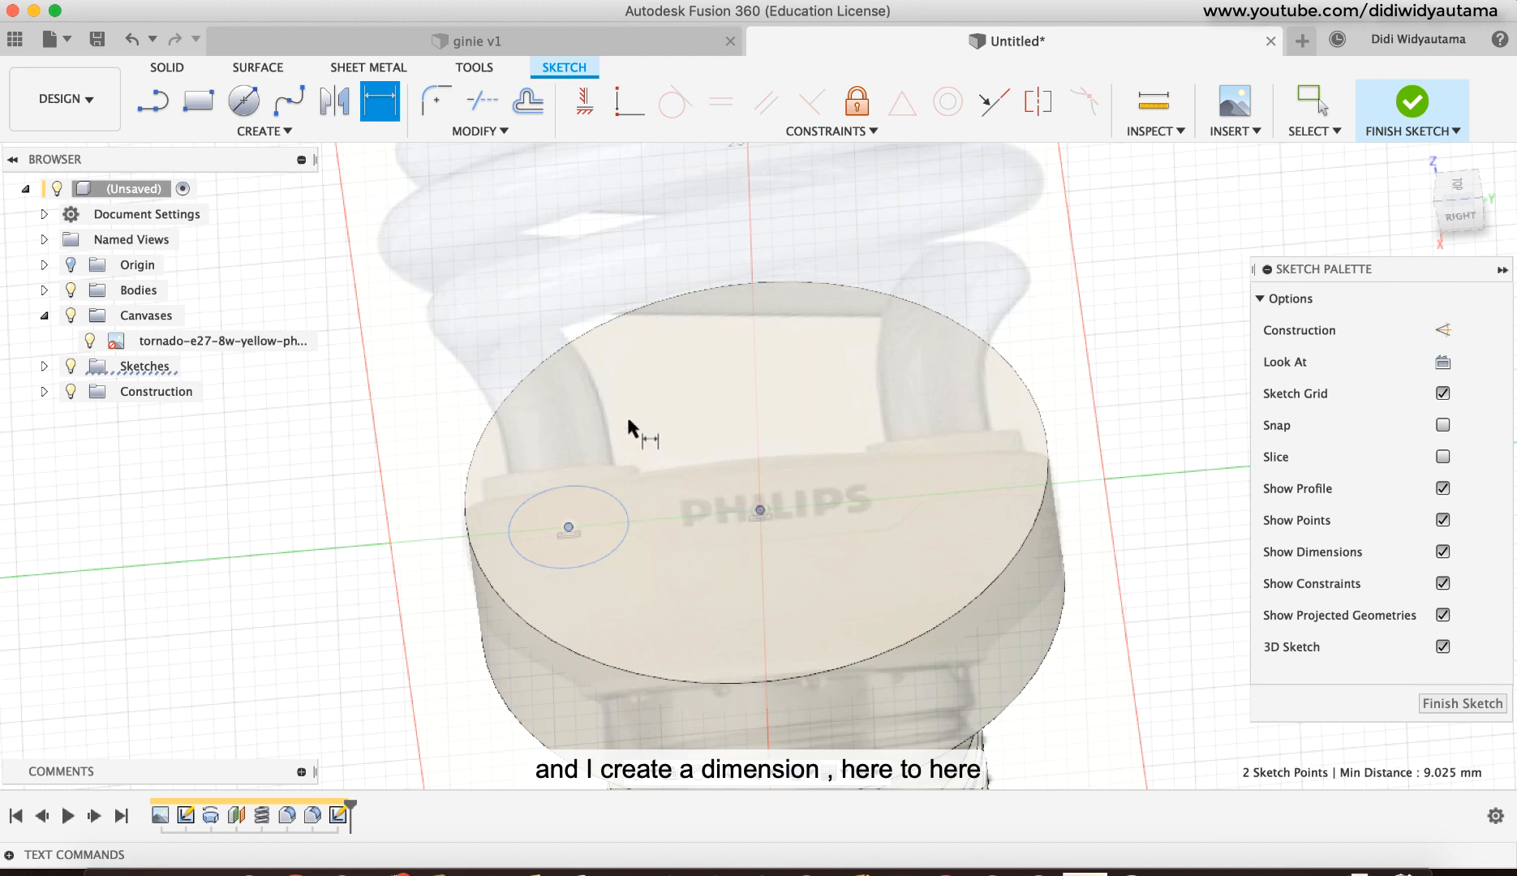
{"action": "left_click", "coordinate": [626, 391]}
{"action": "left_click", "coordinate": [1465, 224]}
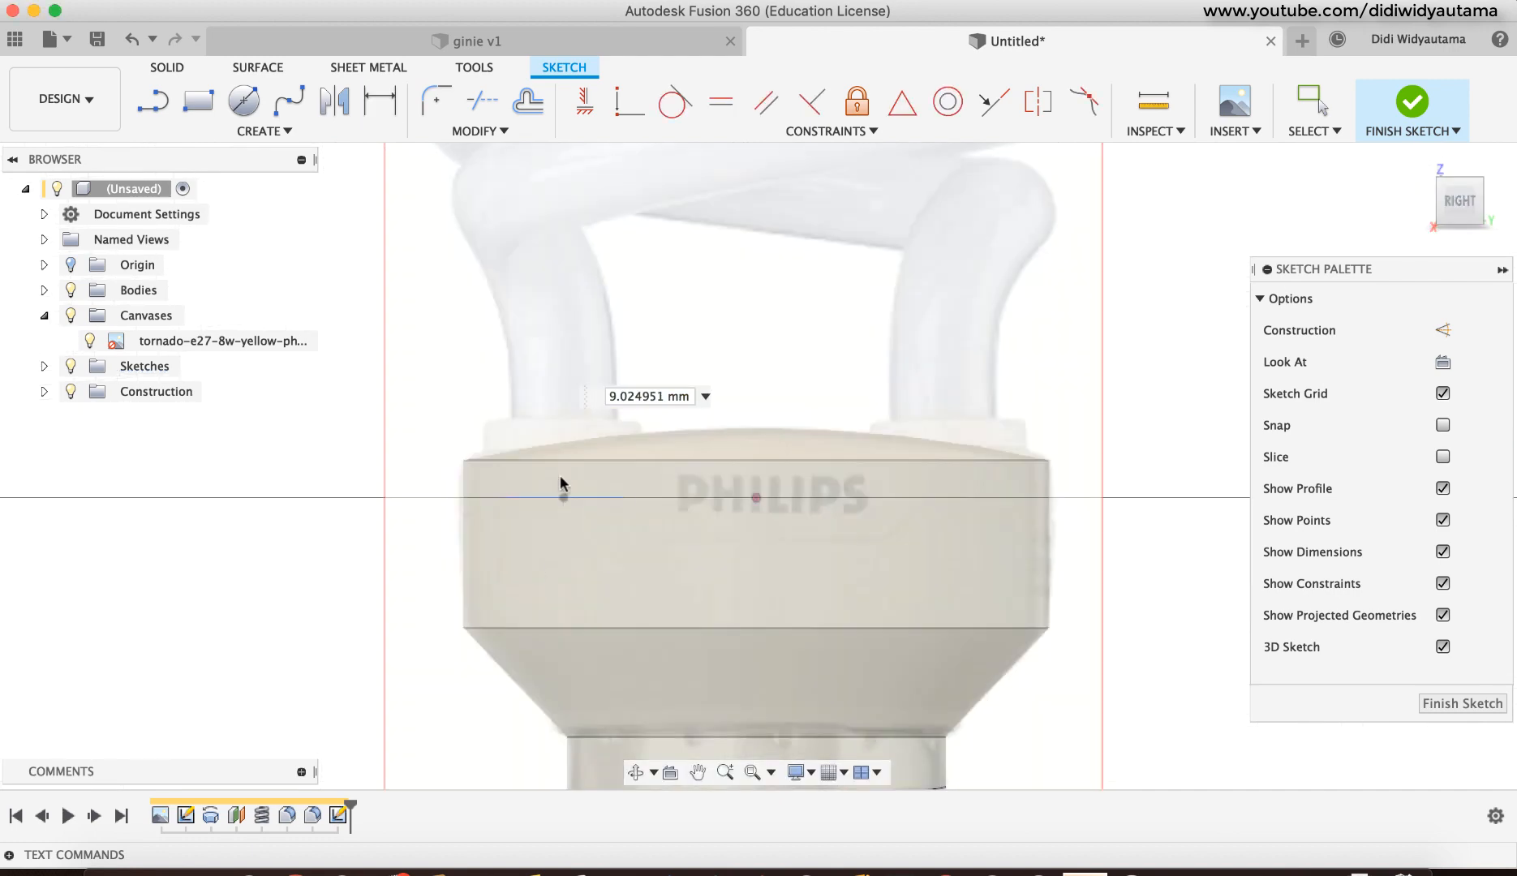
{"action": "left_click", "coordinate": [1460, 185]}
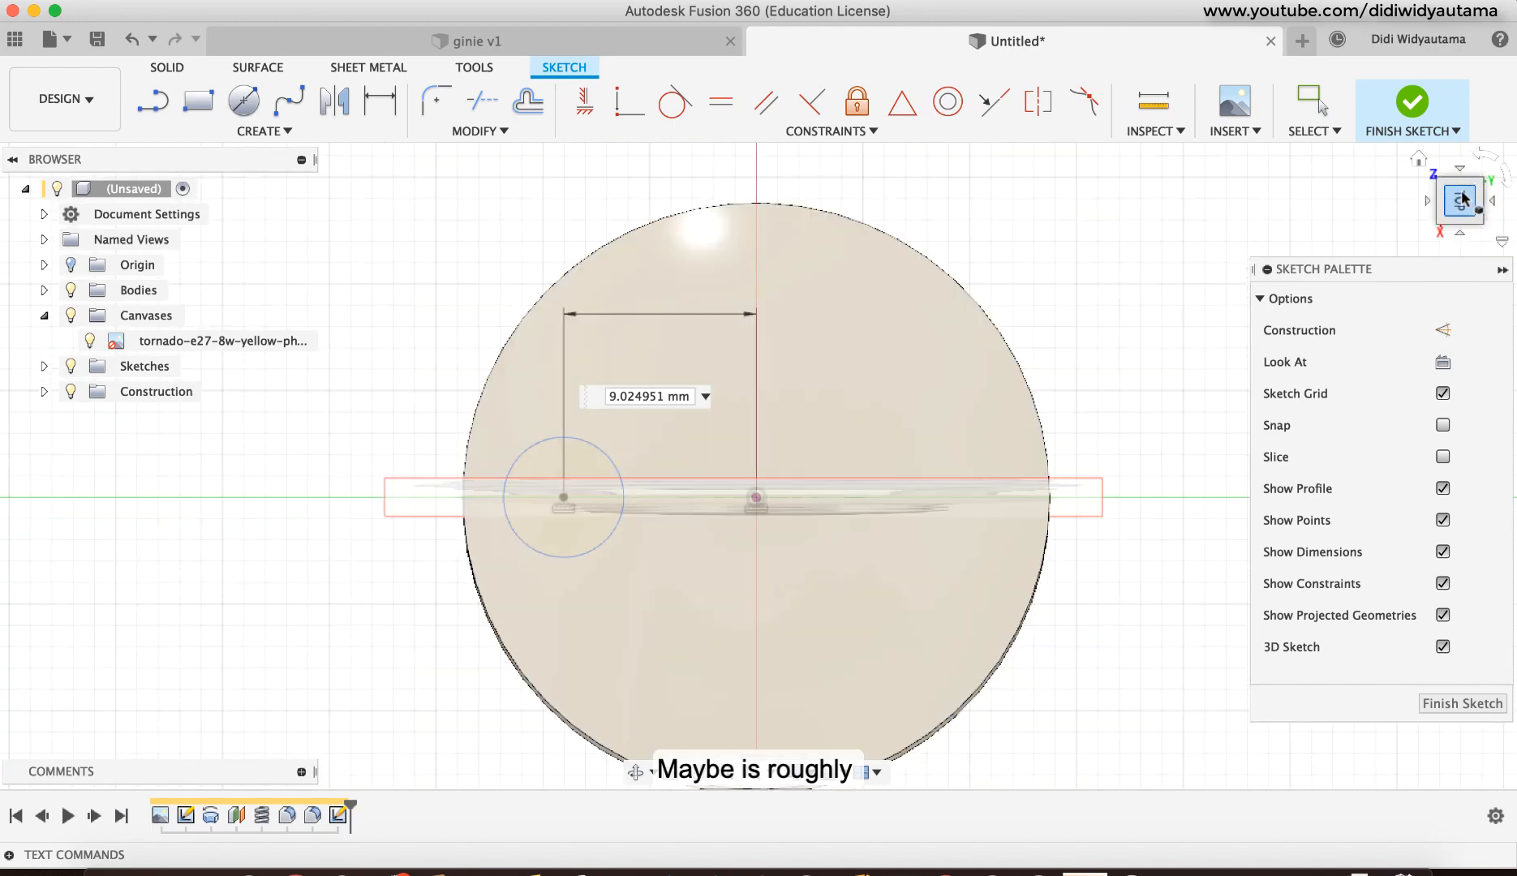
{"action": "left_click", "coordinate": [1463, 201]}
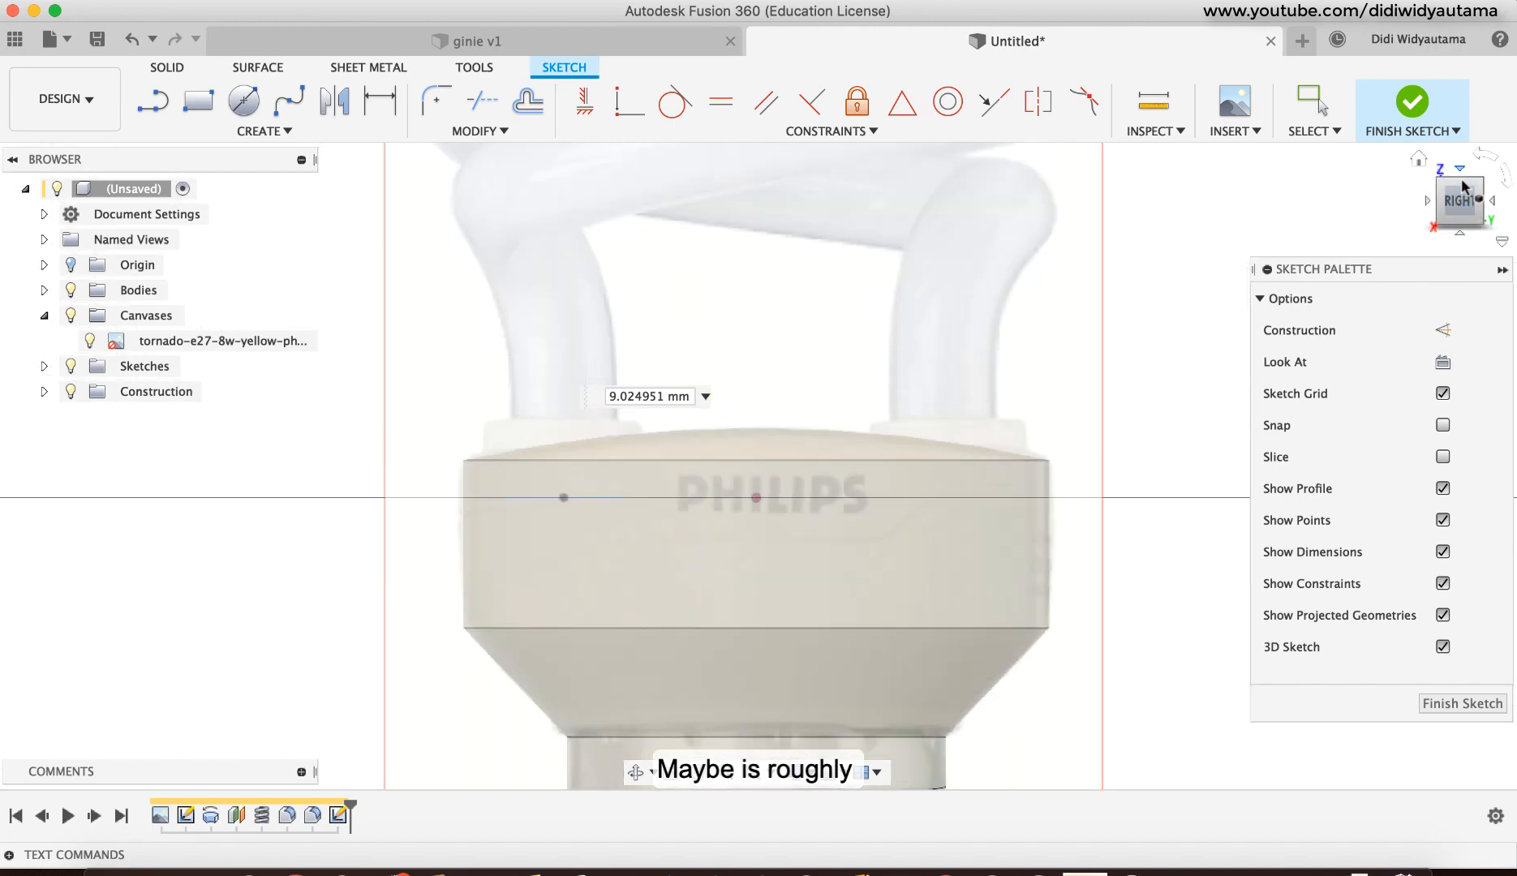
{"action": "left_click", "coordinate": [1461, 185]}
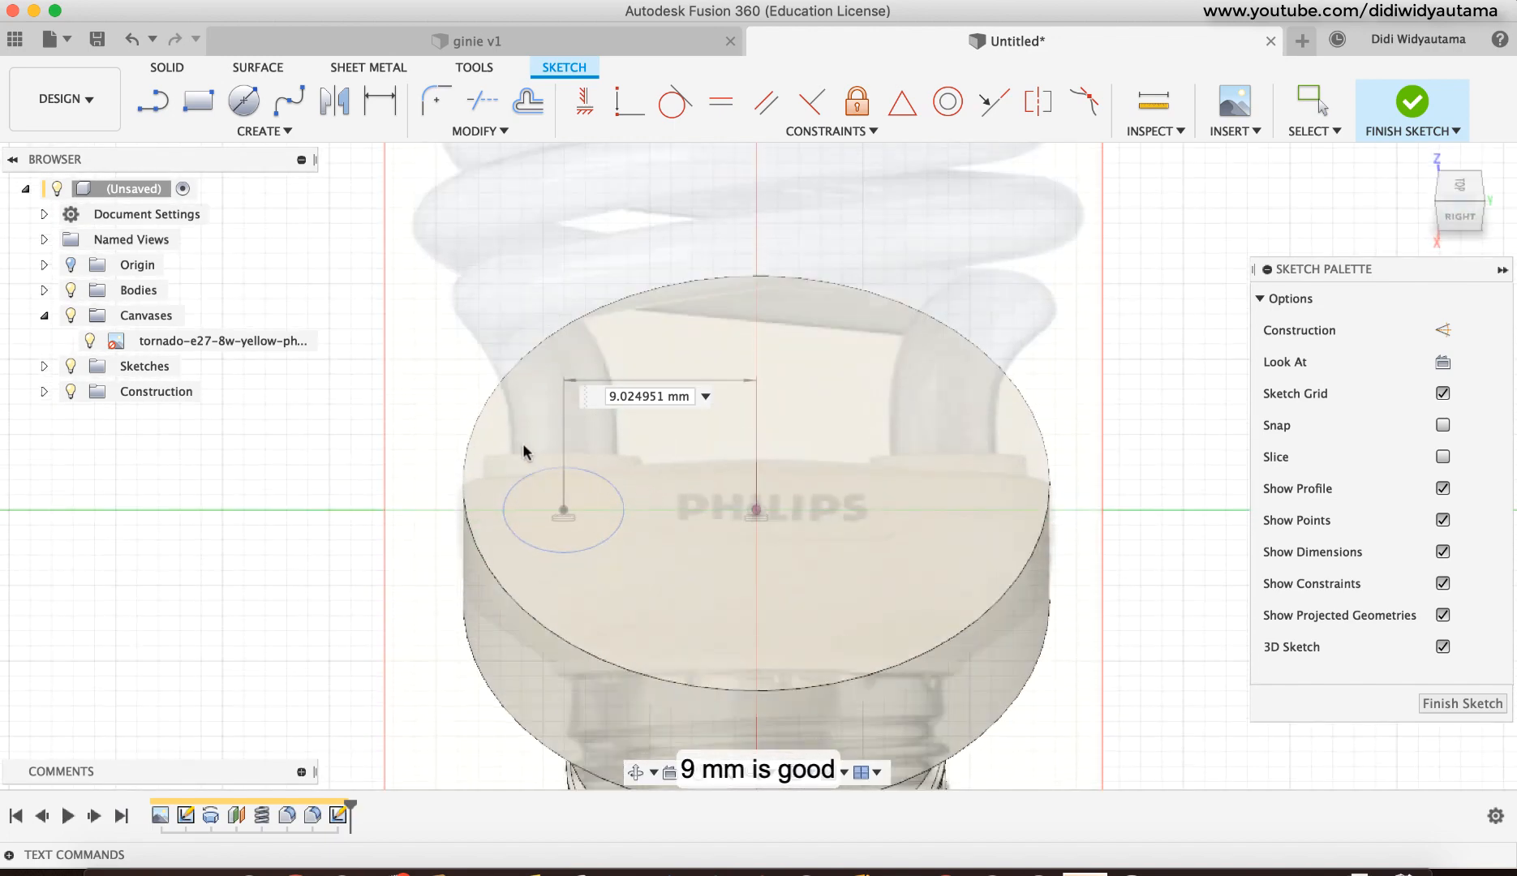
{"action": "left_click_drag", "start_coordinate": [623, 396], "coordinate": [751, 388]}
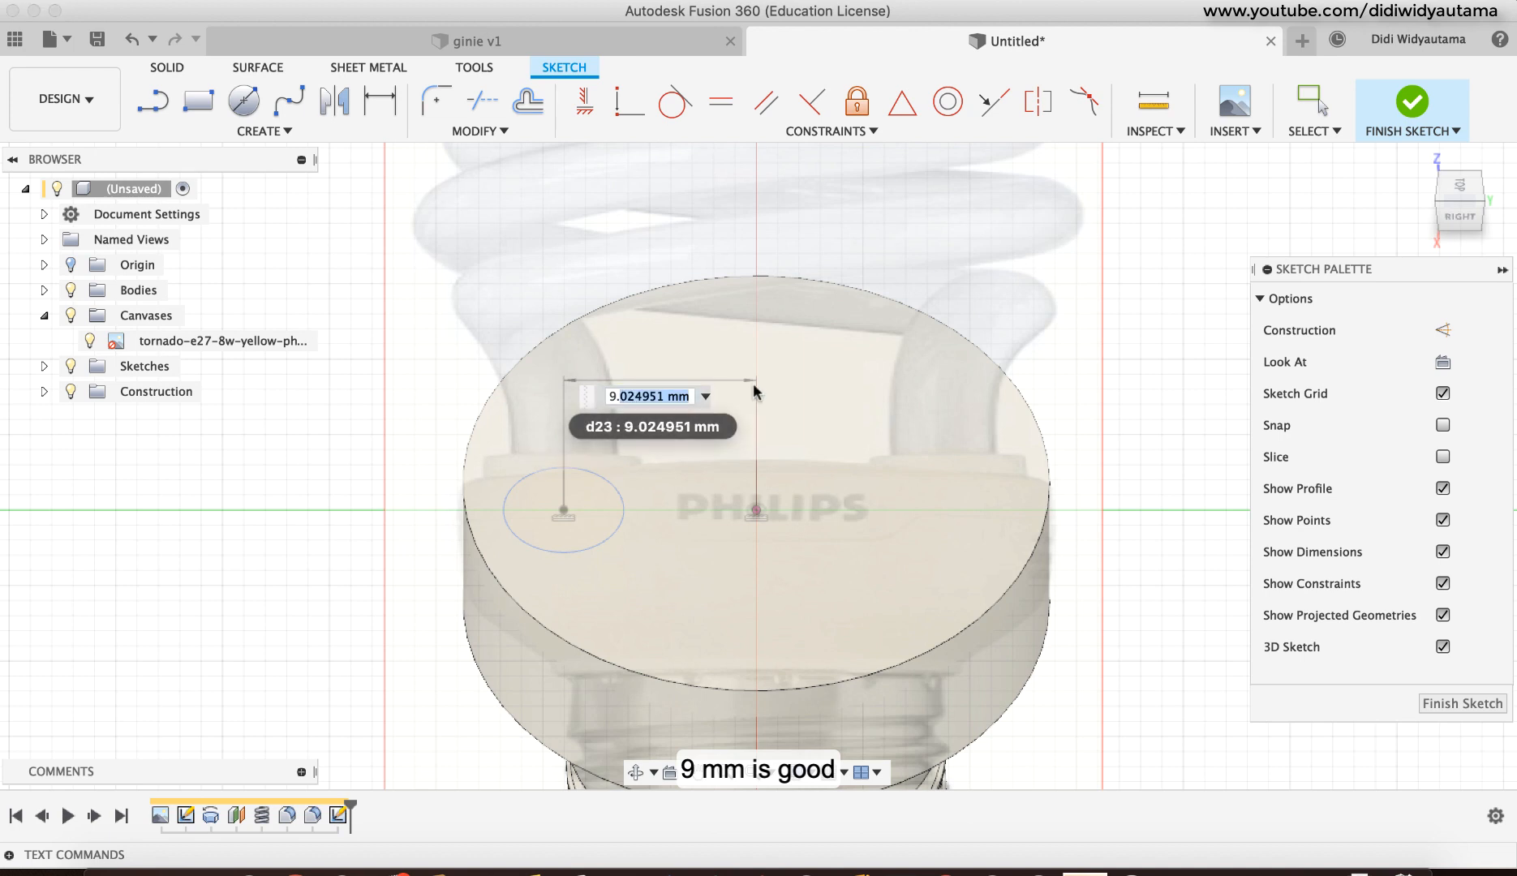
{"action": "type", "text": "9."}
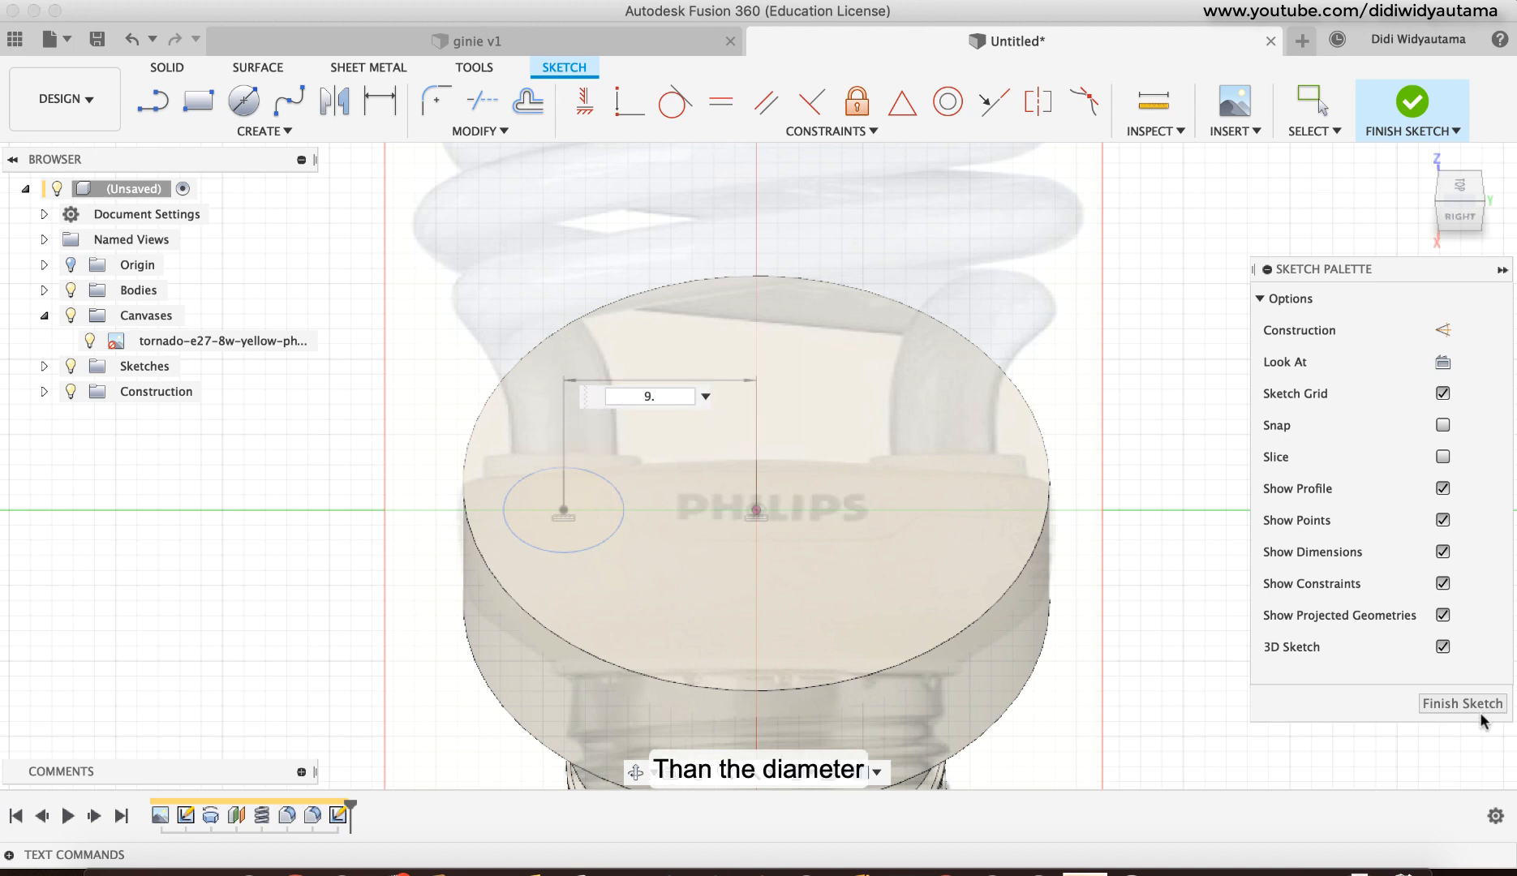
{"action": "key", "text": "Return"}
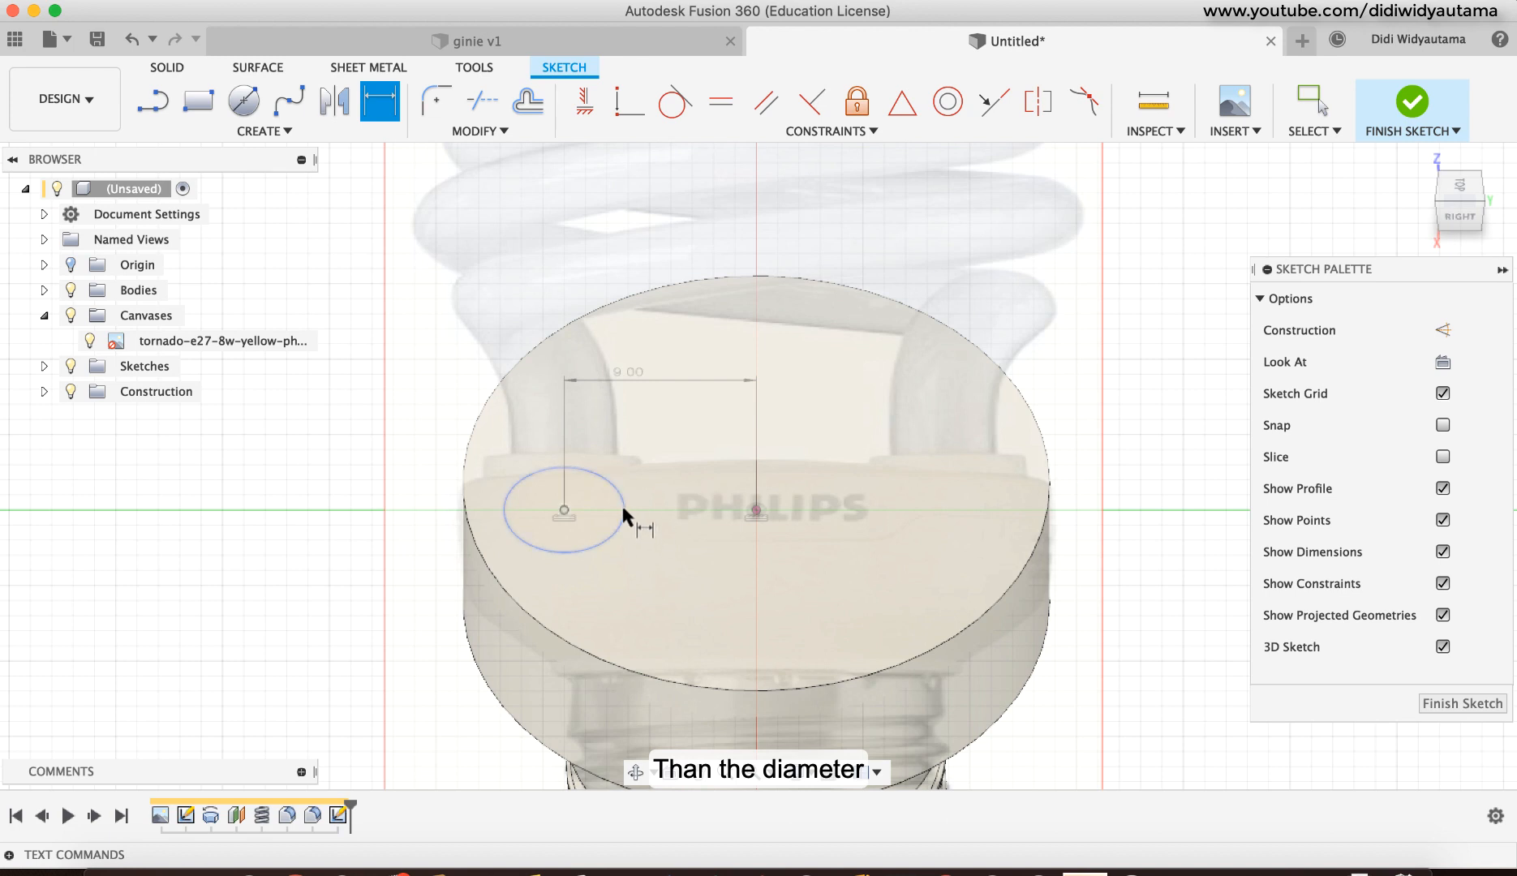
Step: Dimension the small circle's diameter at 6 mm, change it to 7 mm, and finish the sketch
{"action": "left_click", "coordinate": [622, 502]}
{"action": "left_click", "coordinate": [748, 470]}
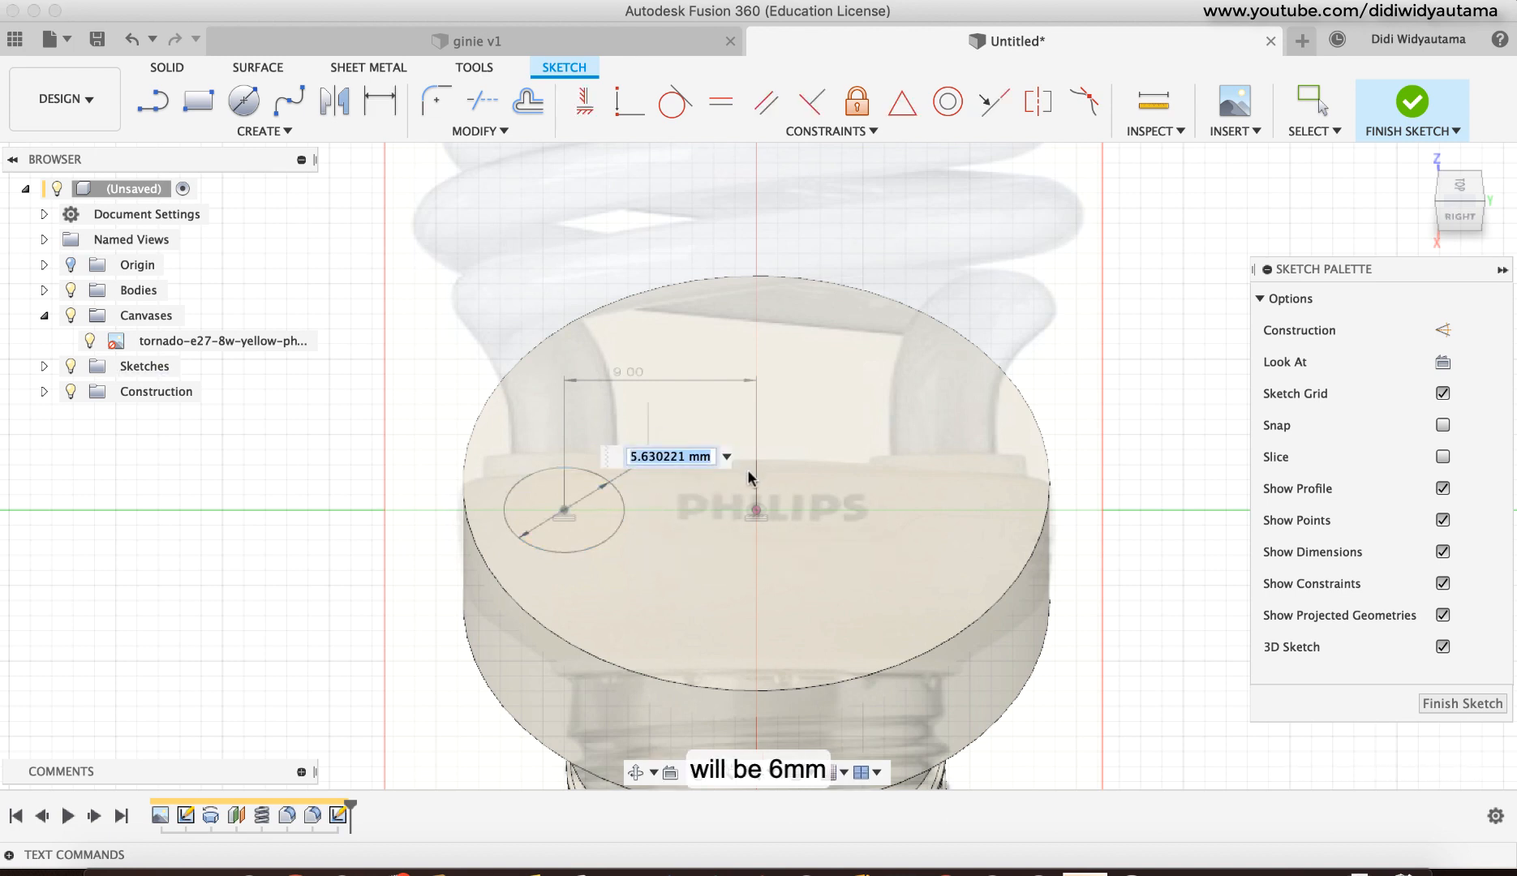
{"action": "type", "text": "6"}
{"action": "key", "text": "Return"}
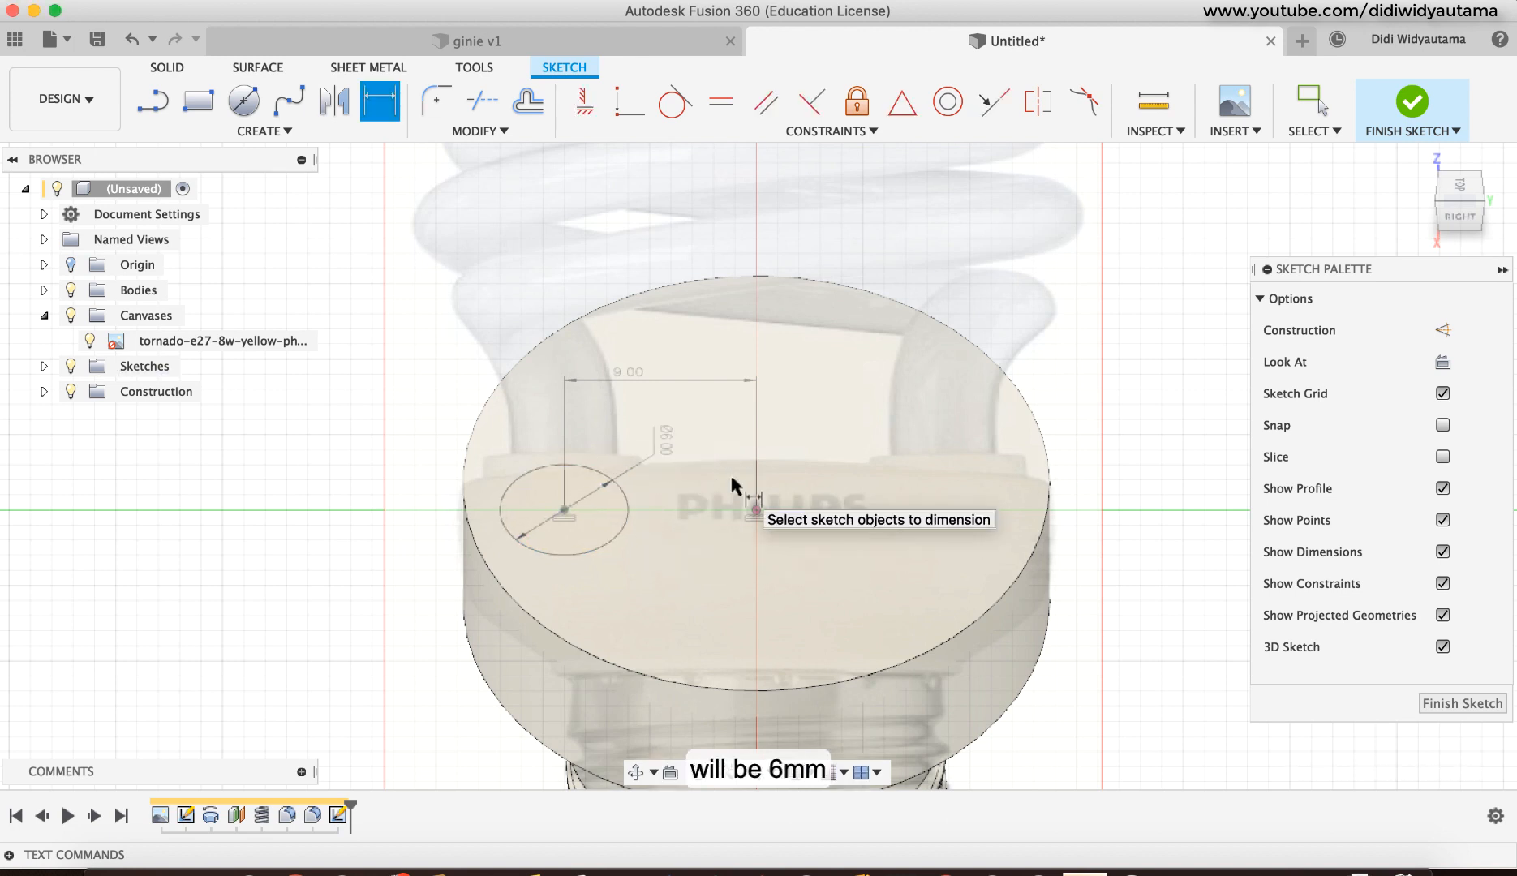
{"action": "double_click", "coordinate": [663, 443]}
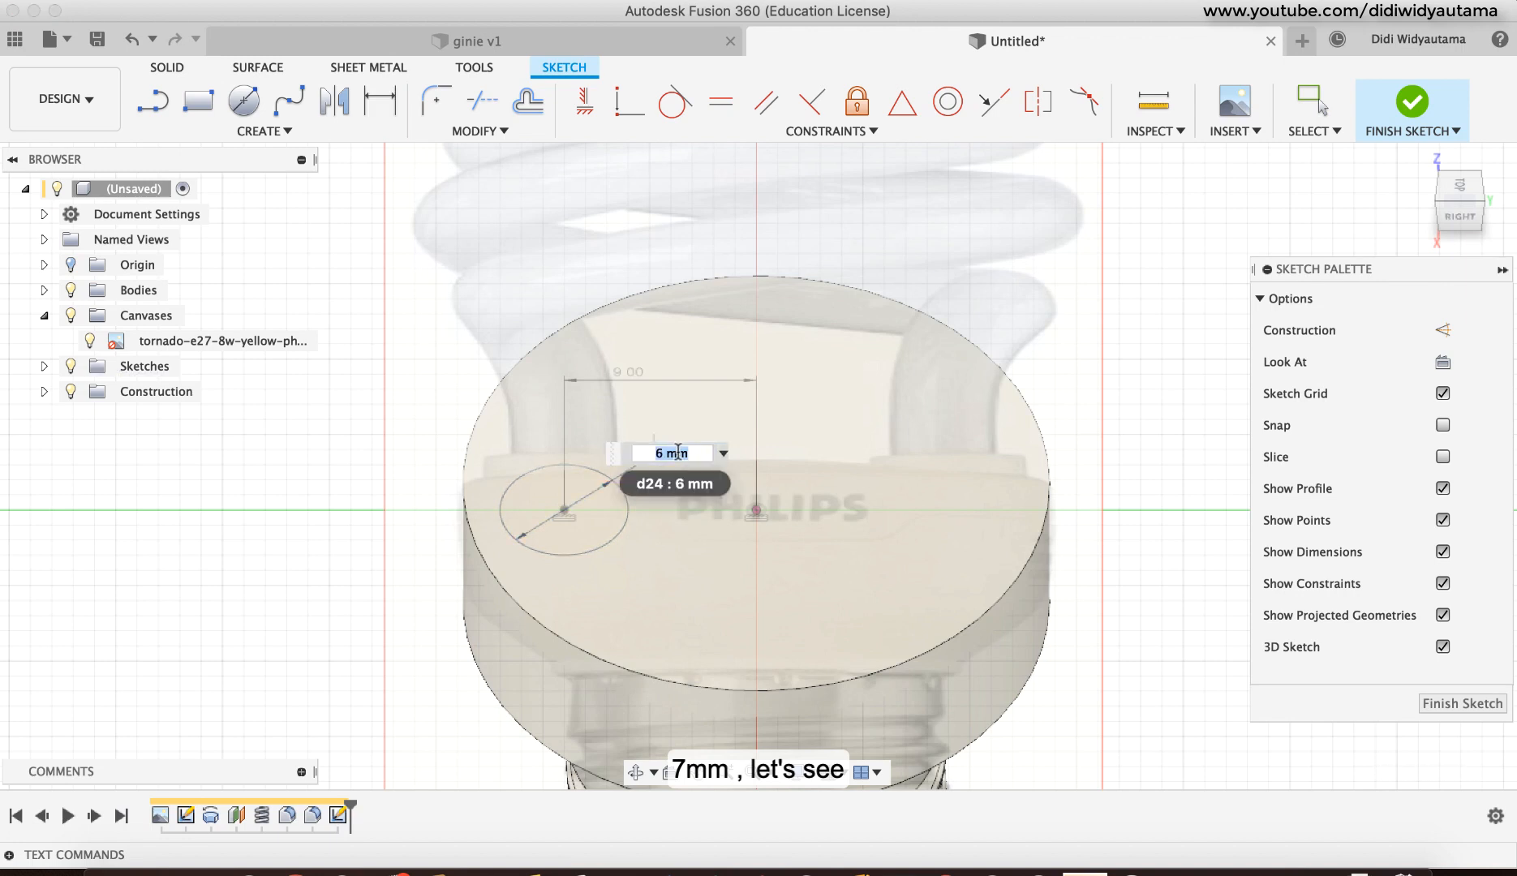
{"action": "type", "text": "7"}
{"action": "key", "text": "Return"}
{"action": "key", "text": "Escape"}
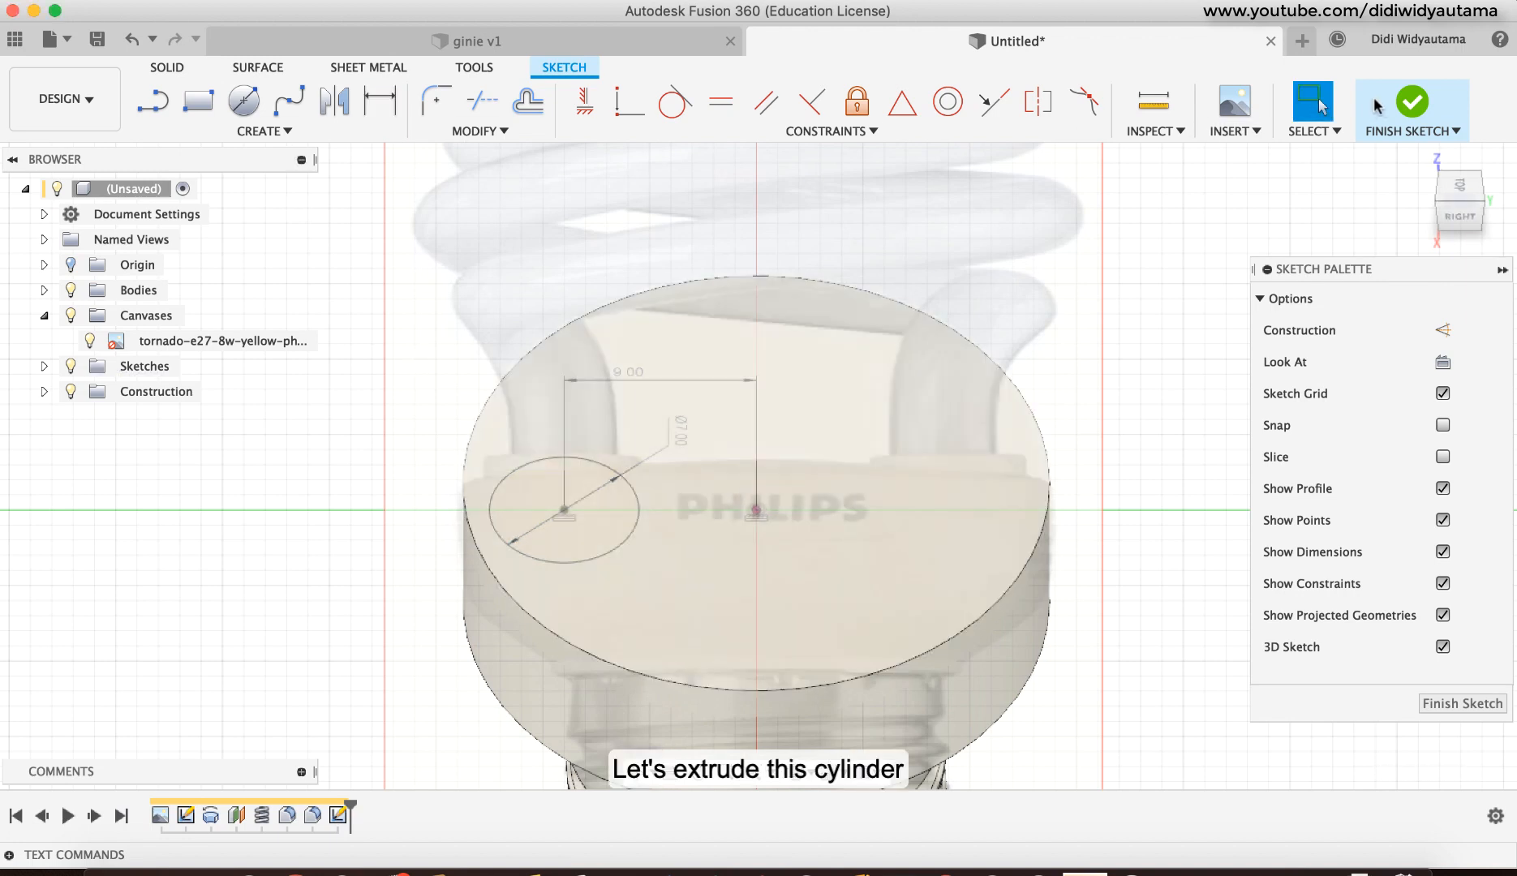
{"action": "left_click", "coordinate": [1412, 102]}
Step: Extrude the 7 mm circle 3.5 mm upward with the Join operation to form the first tube socket
{"action": "left_click", "coordinate": [199, 103]}
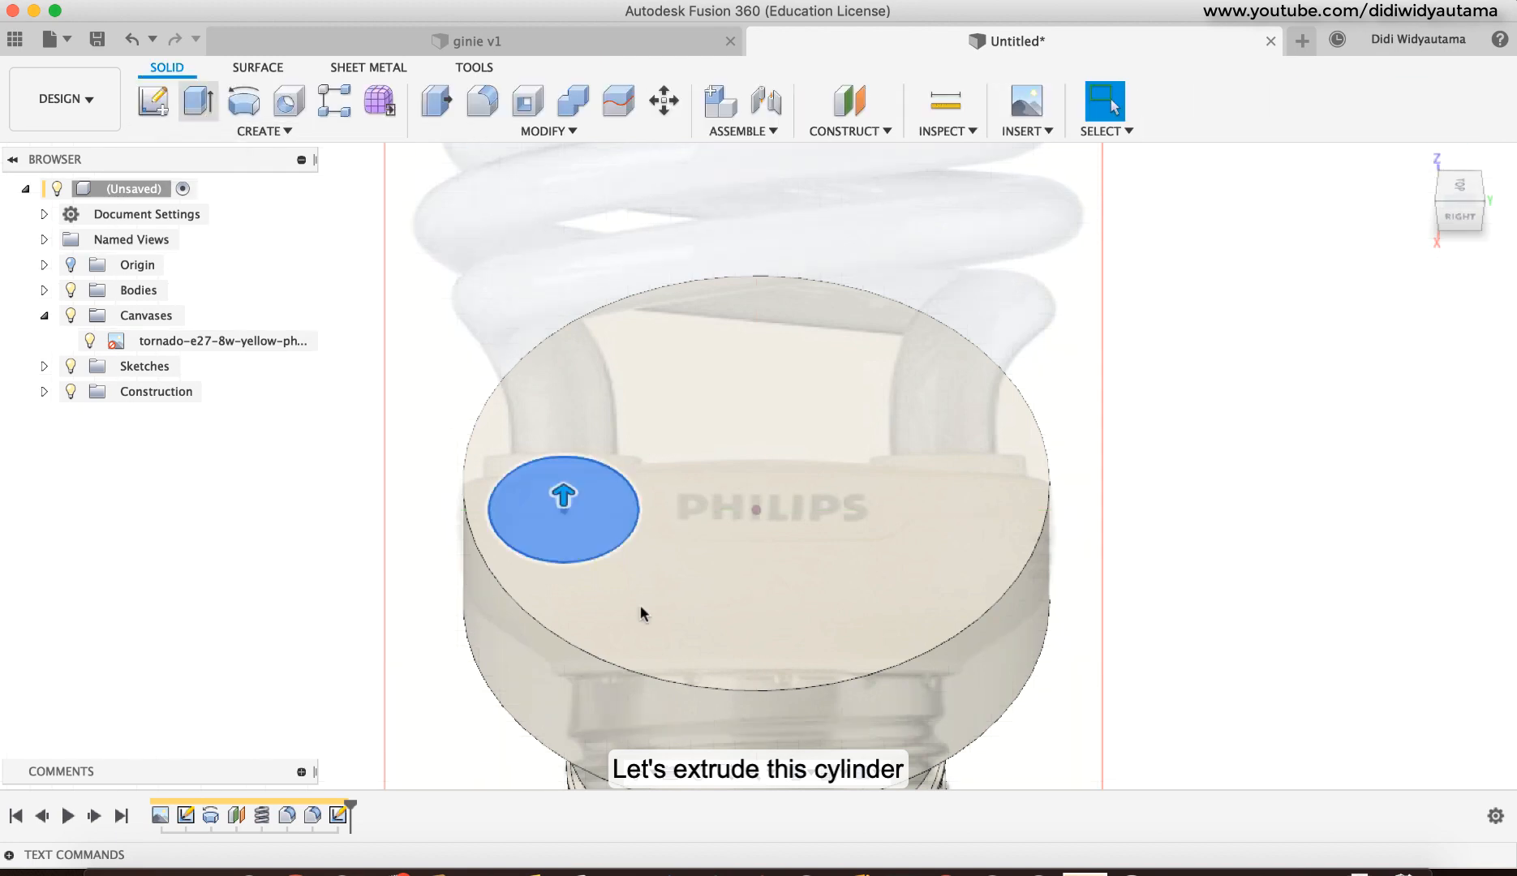
{"action": "left_click_drag", "start_coordinate": [566, 497], "coordinate": [566, 436]}
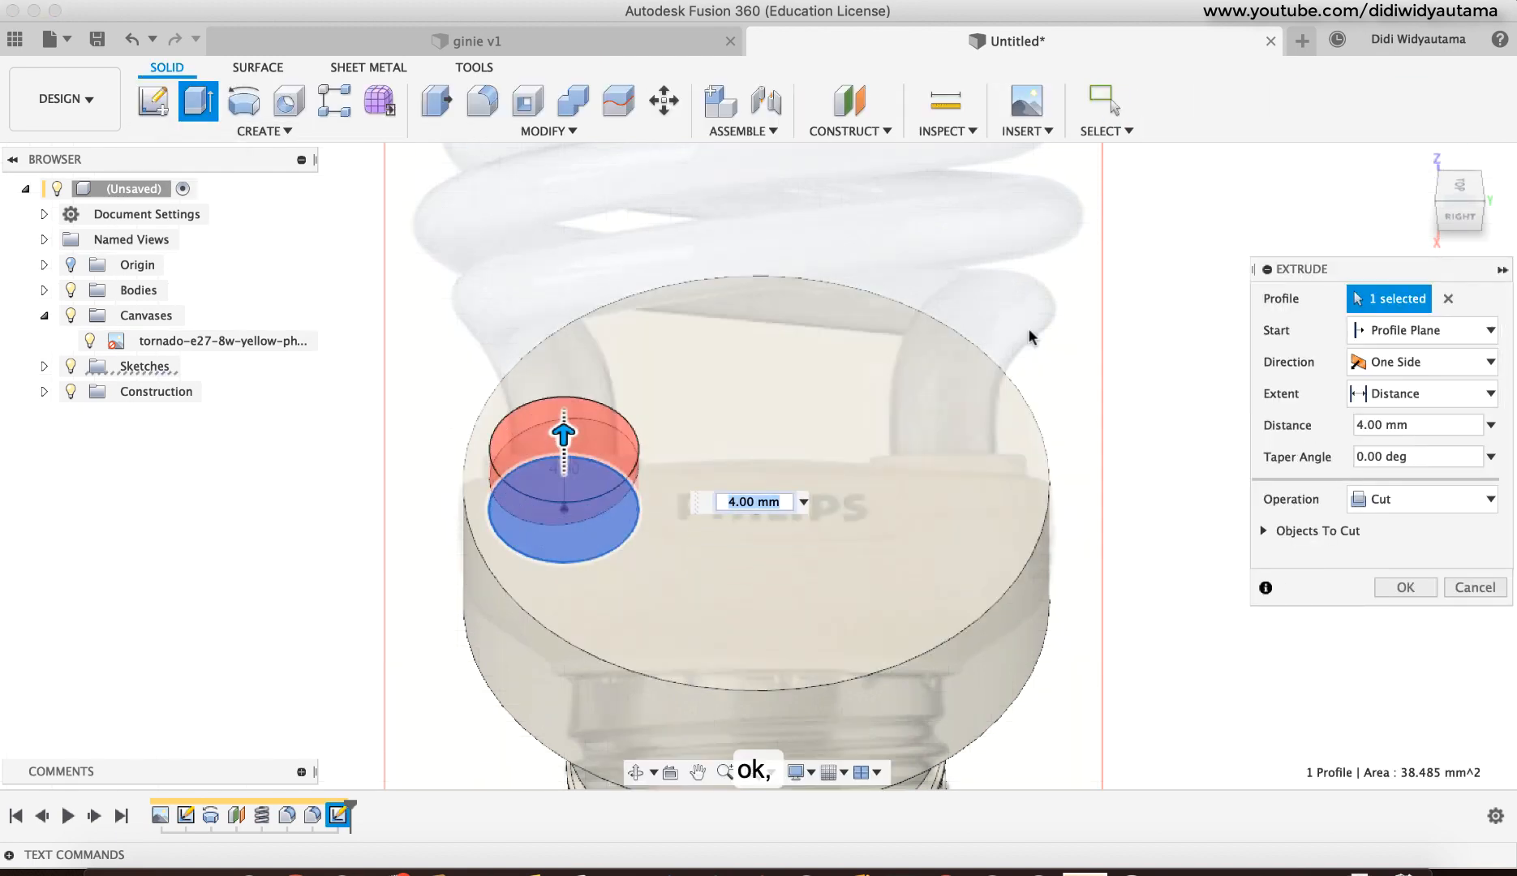
{"action": "left_click", "coordinate": [1460, 213]}
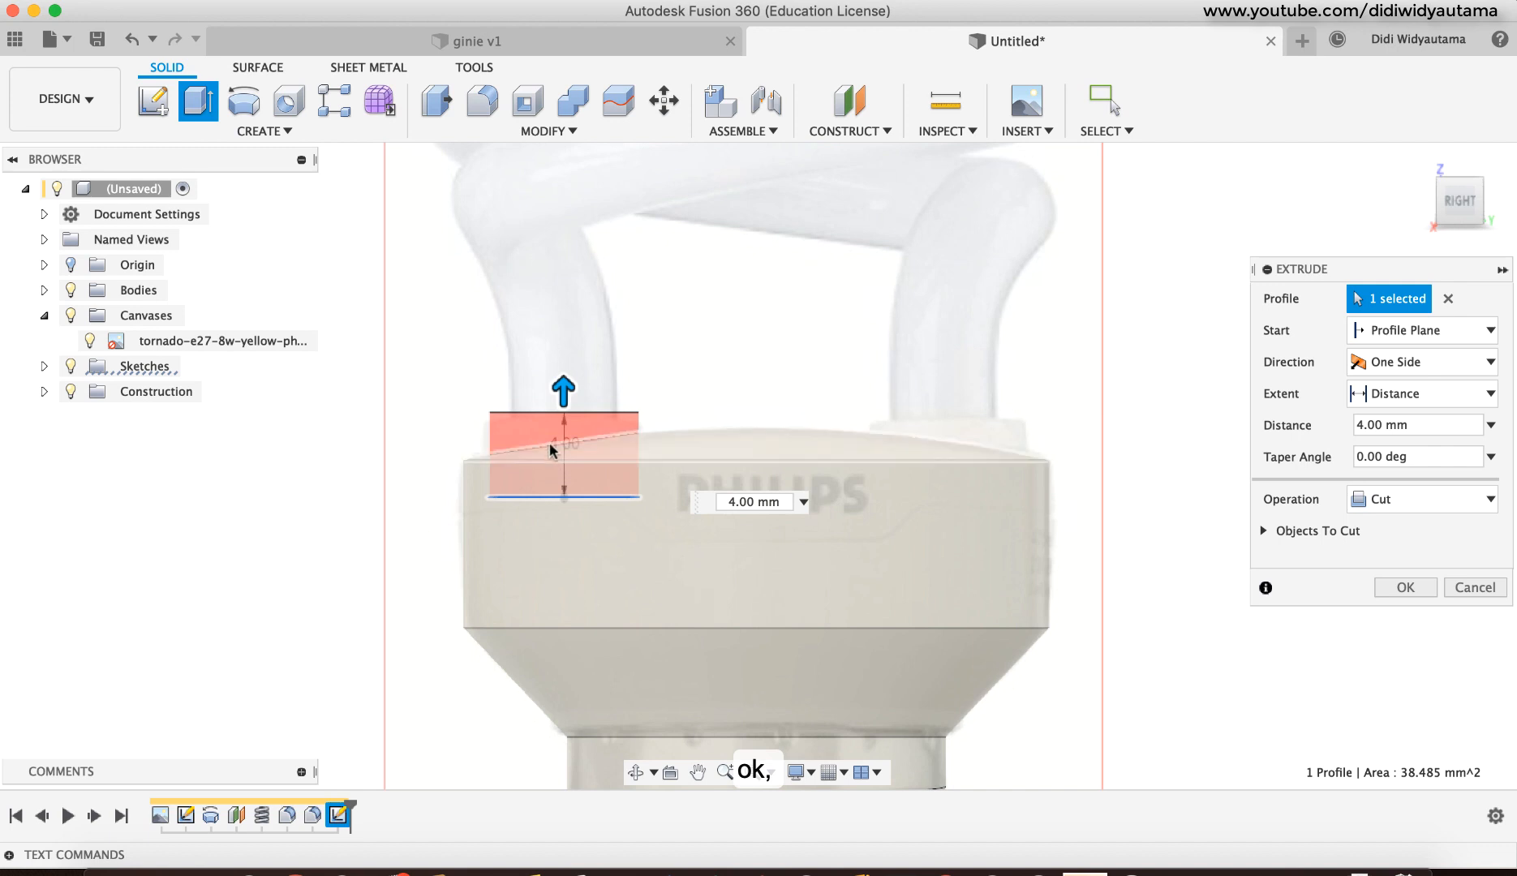
{"action": "mouse_move", "coordinate": [564, 391]}
{"action": "left_mouse_down"}
{"action": "mouse_move", "coordinate": [564, 410]}
{"action": "mouse_move", "coordinate": [563, 393]}
{"action": "left_mouse_up"}
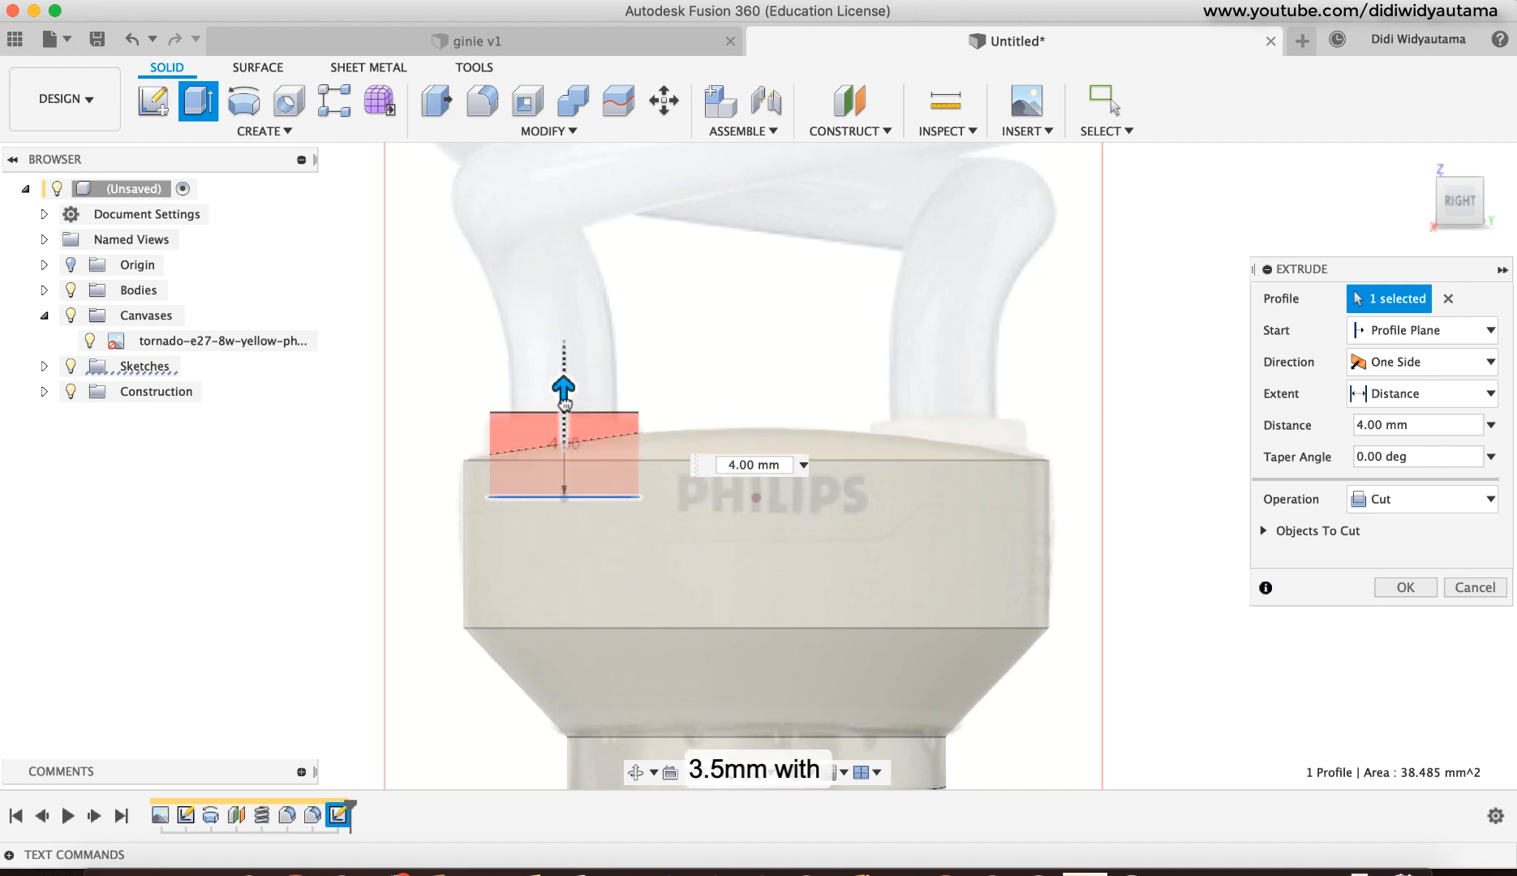
{"action": "left_click", "coordinate": [734, 464]}
{"action": "type", "text": "3.5"}
{"action": "key", "text": "Return"}
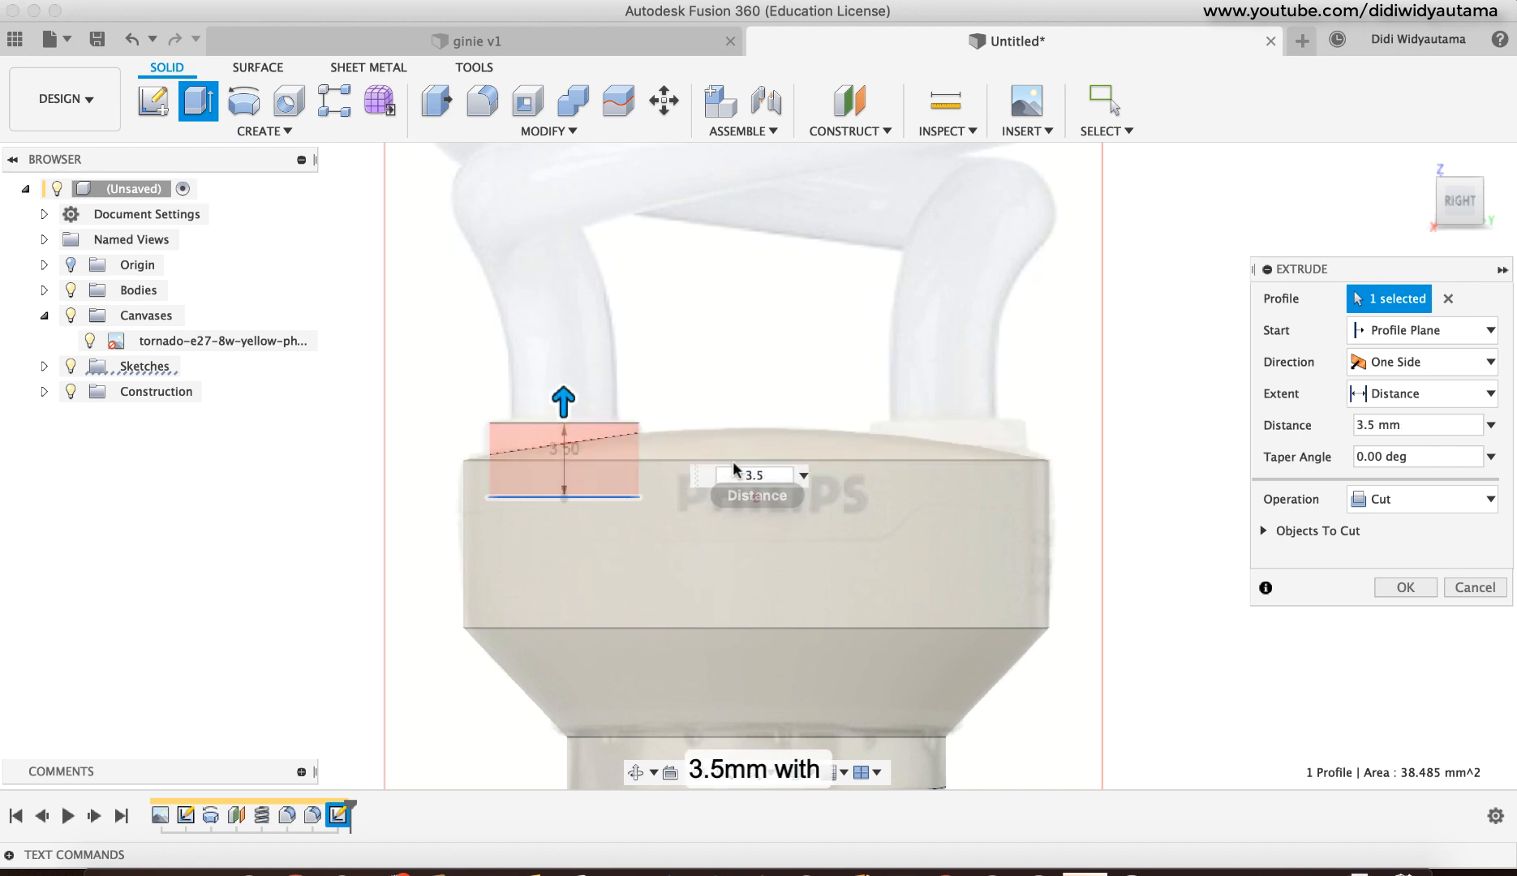
{"action": "left_click", "coordinate": [1425, 495]}
{"action": "left_click", "coordinate": [1412, 529]}
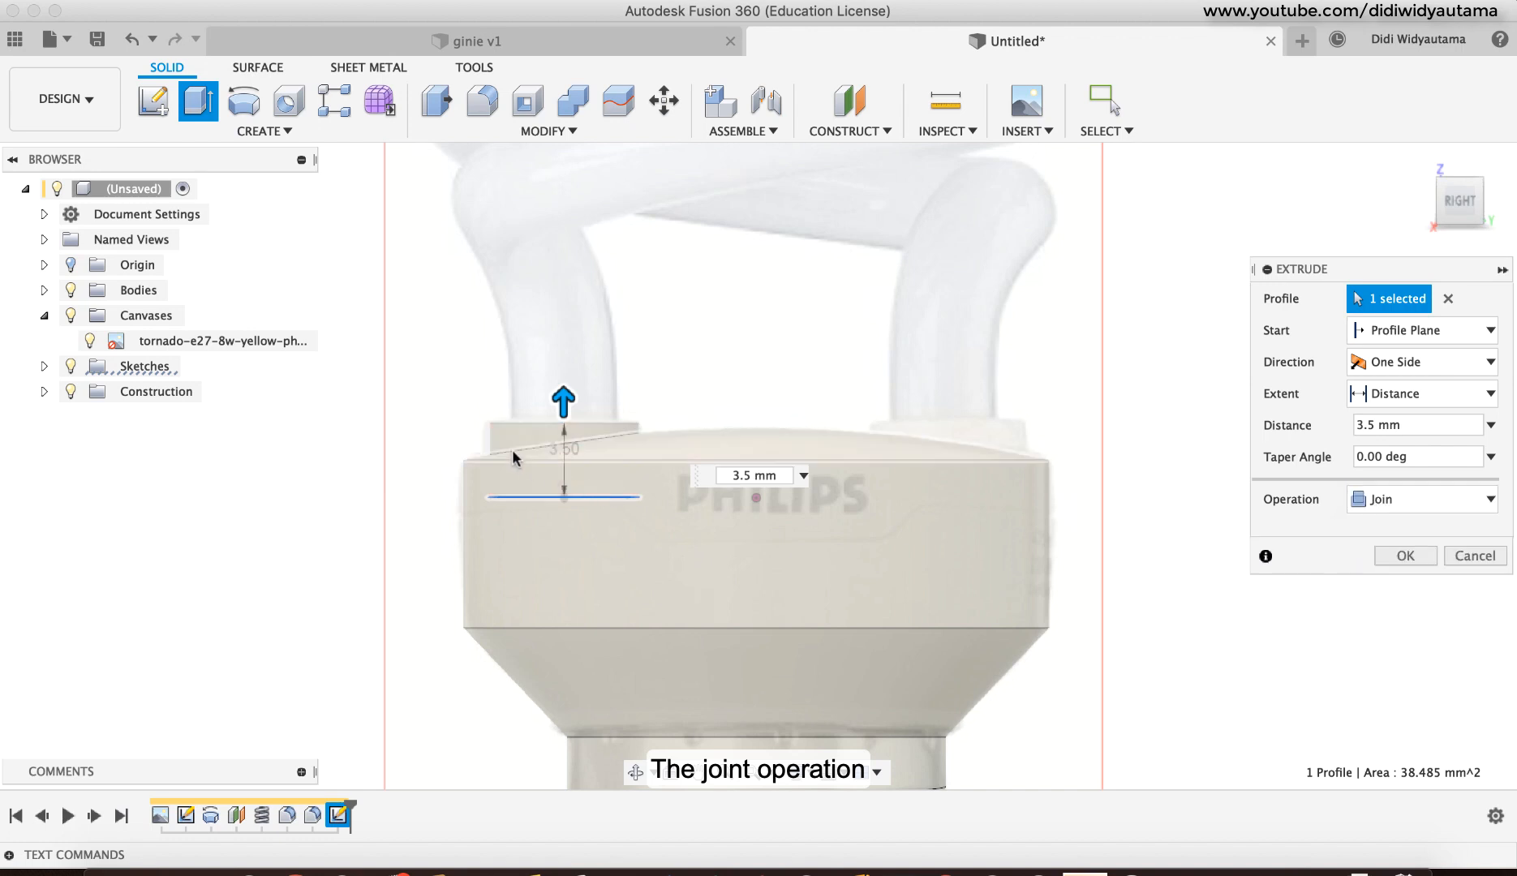
{"action": "scroll", "coordinate": [510, 445], "scroll_direction": "down", "scroll_amount": 3}
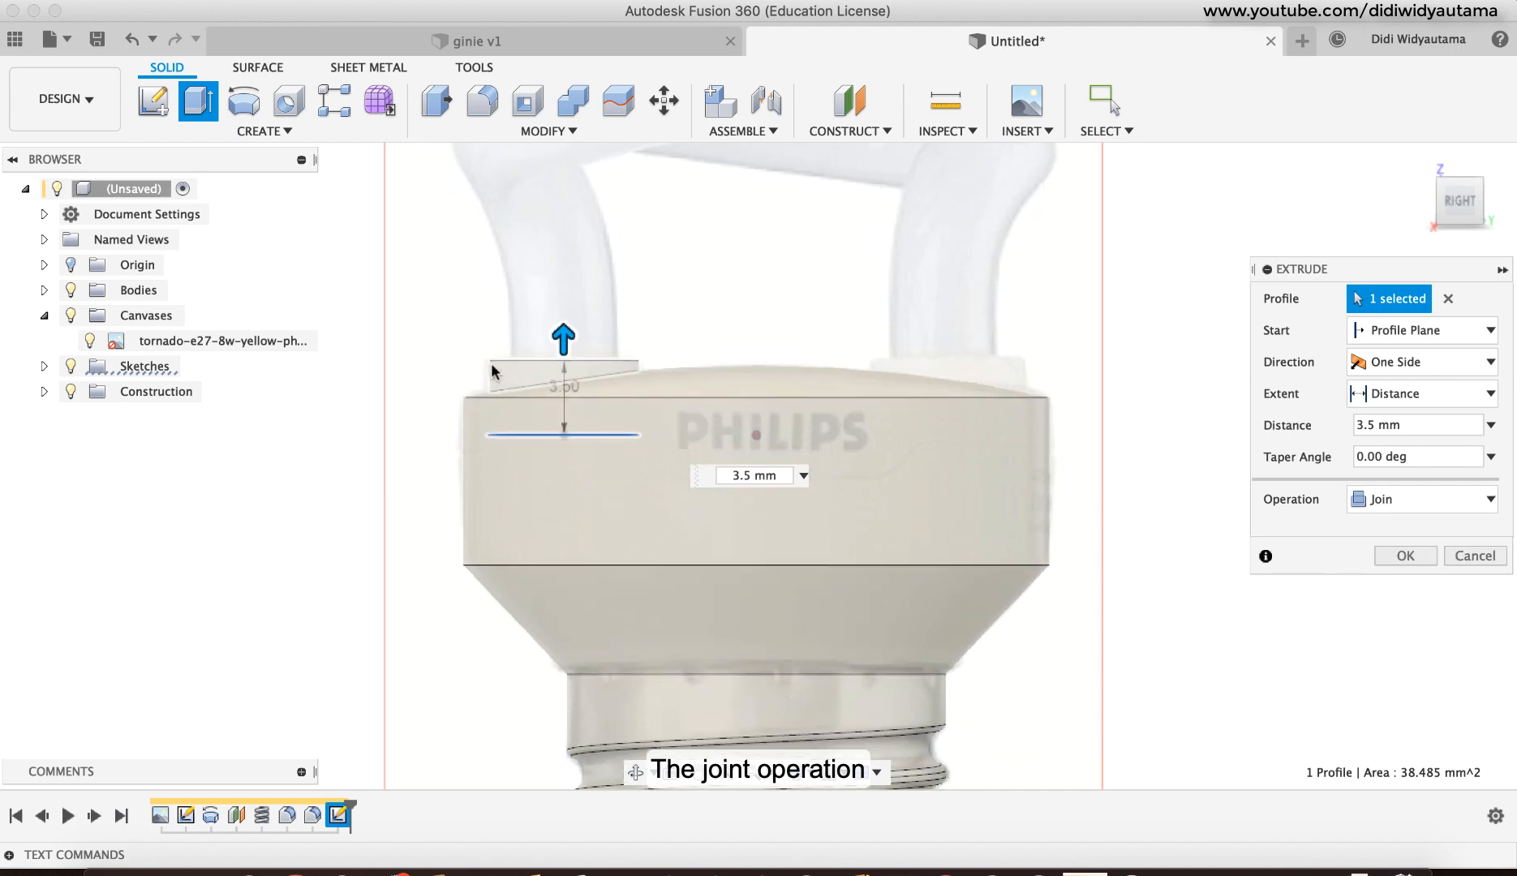
{"action": "left_click", "coordinate": [1402, 556]}
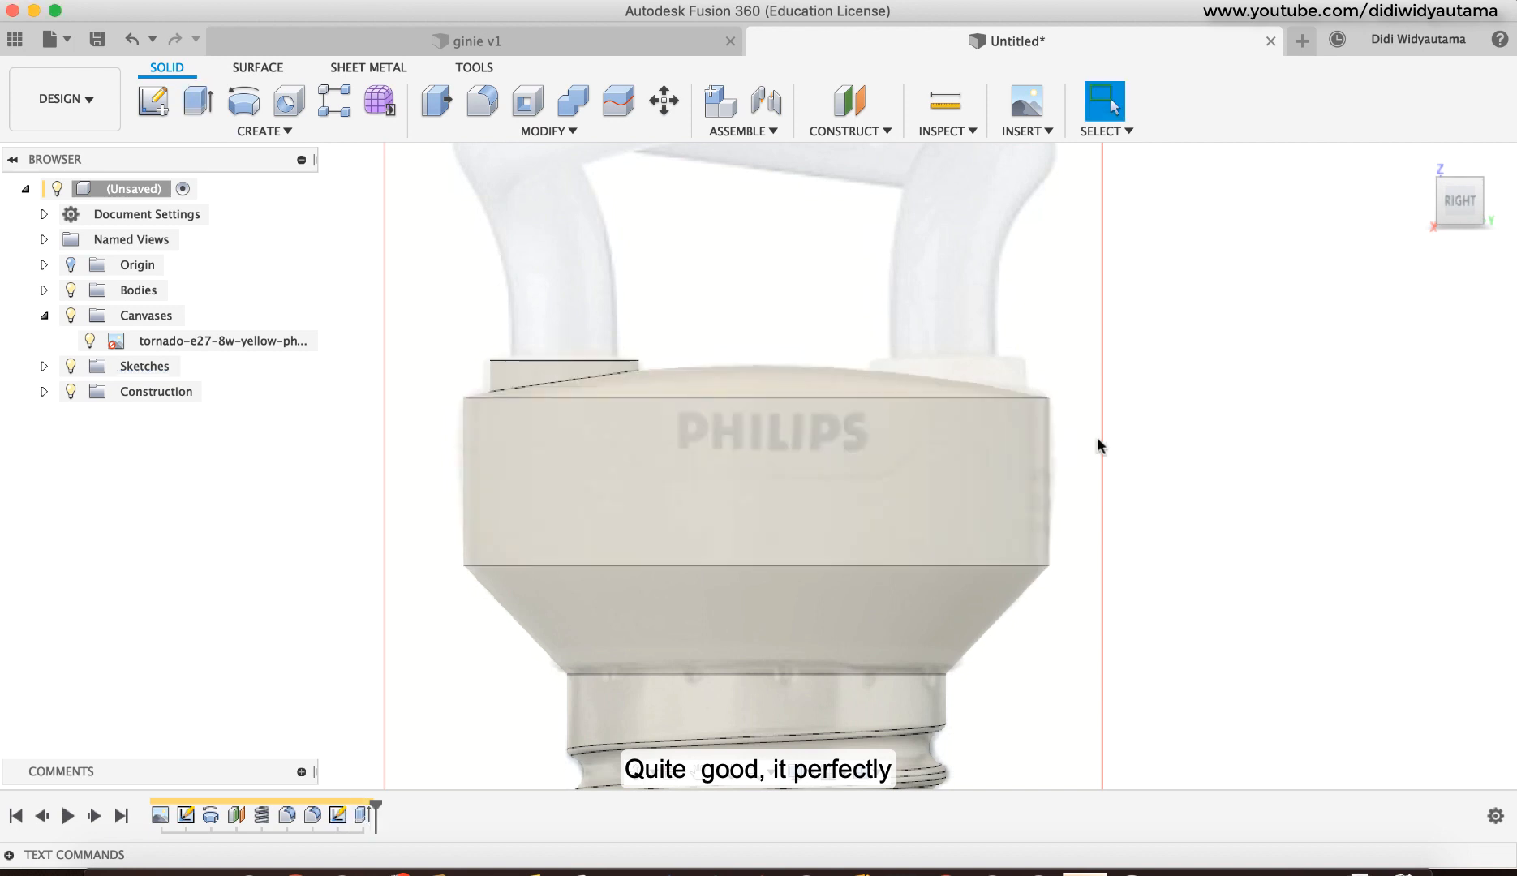
Step: Mirror the socket's extrude feature across the XZ origin plane to the opposite side of the housing, with the Adjust compute option
{"action": "middle_click_drag", "start_coordinate": [864, 376], "coordinate": [428, 793], "text": "shift"}
{"action": "left_click", "coordinate": [498, 130]}
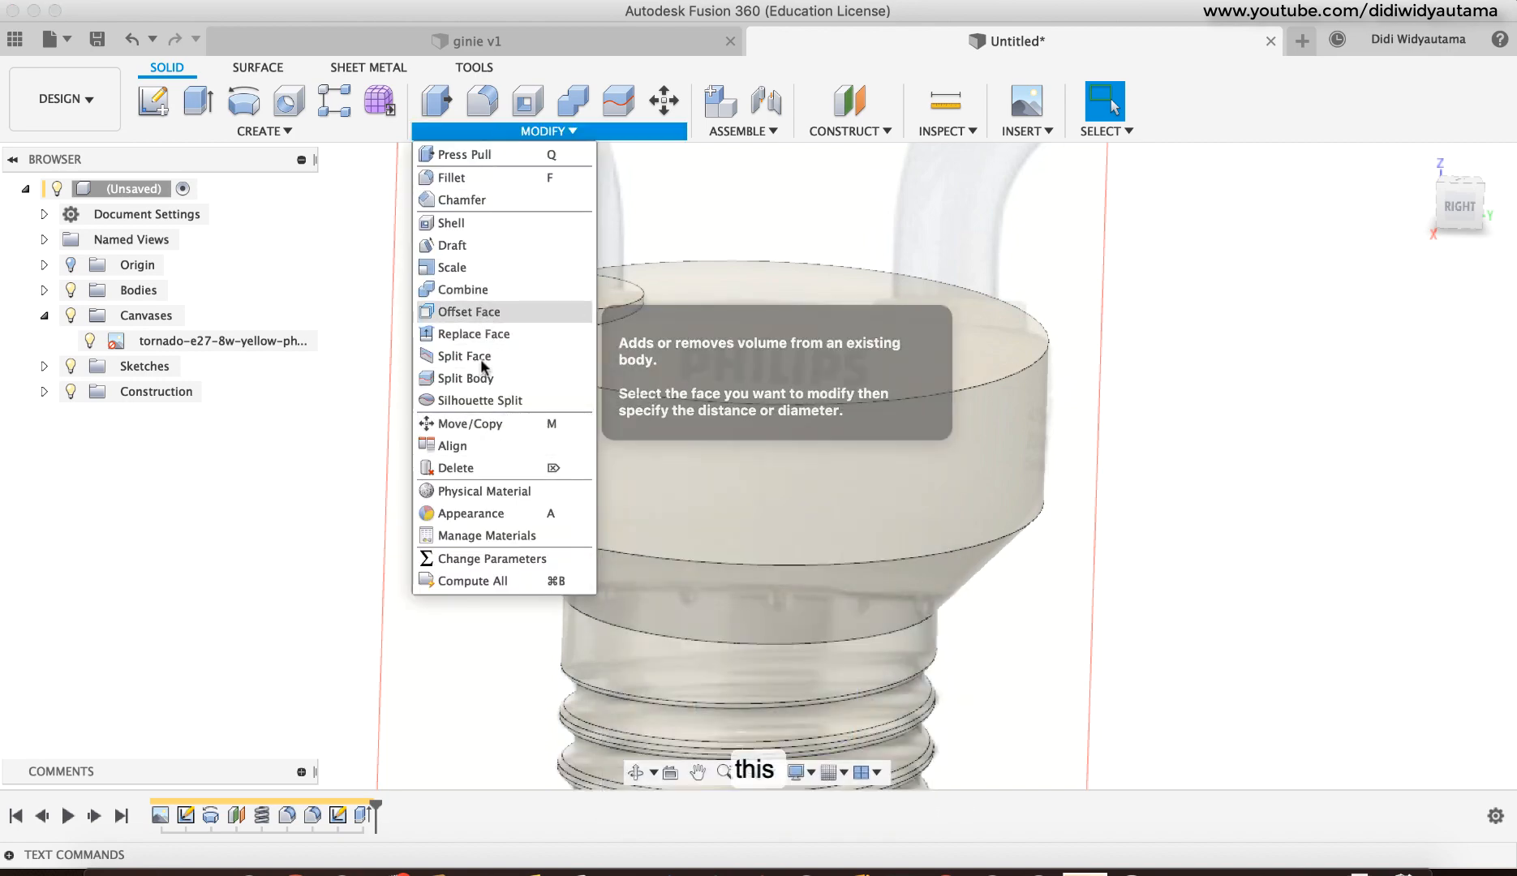
{"action": "left_click", "coordinate": [307, 132]}
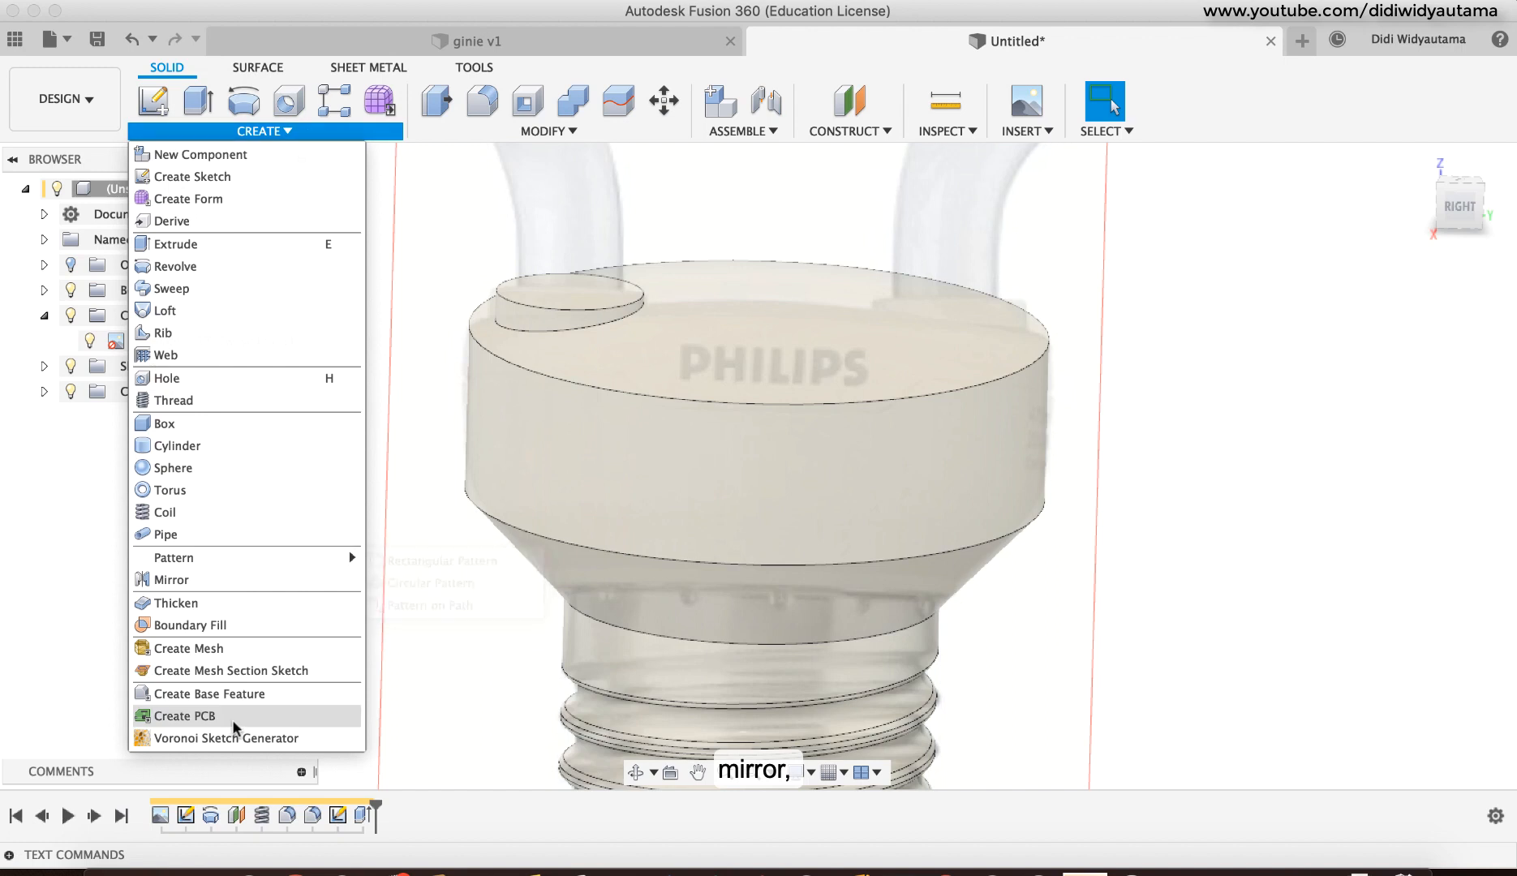
{"action": "left_click", "coordinate": [174, 579]}
{"action": "left_click", "coordinate": [360, 815]}
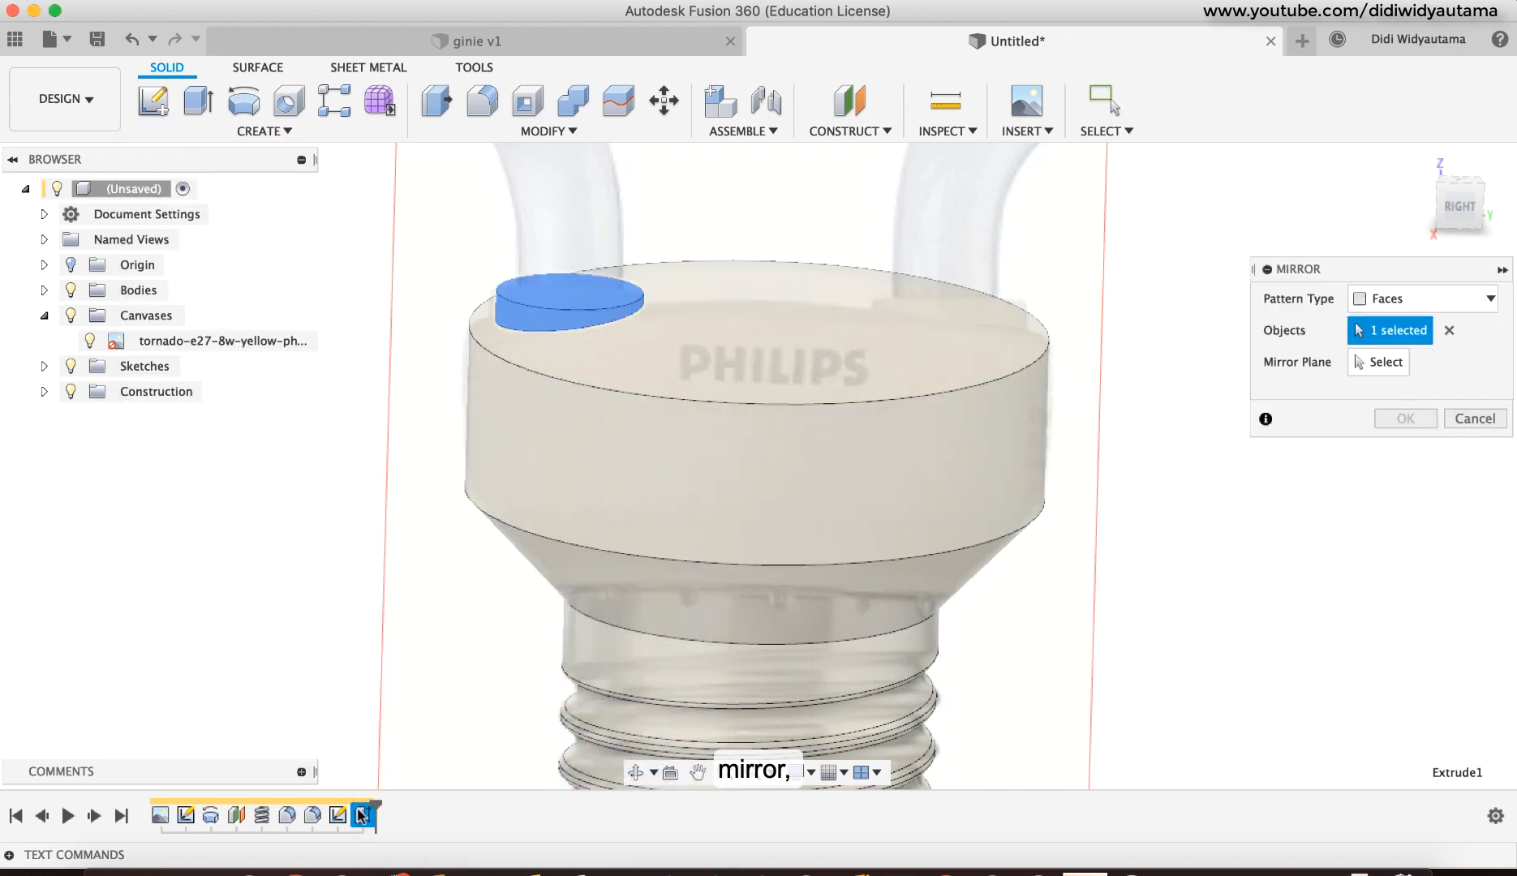
{"action": "left_click", "coordinate": [1428, 303]}
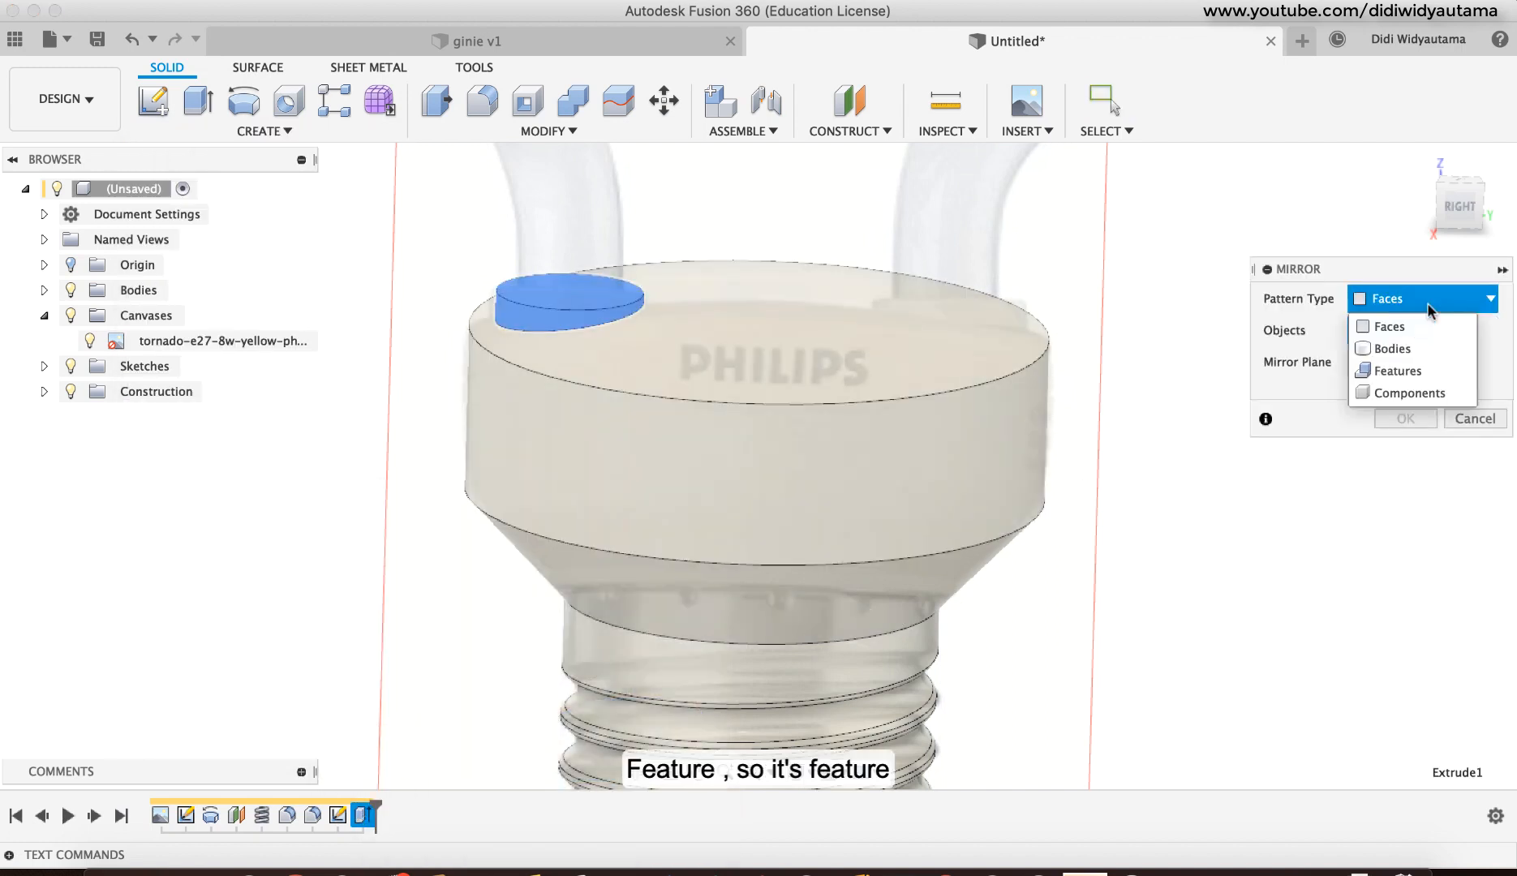
{"action": "left_click", "coordinate": [1424, 370]}
{"action": "left_click", "coordinate": [363, 816]}
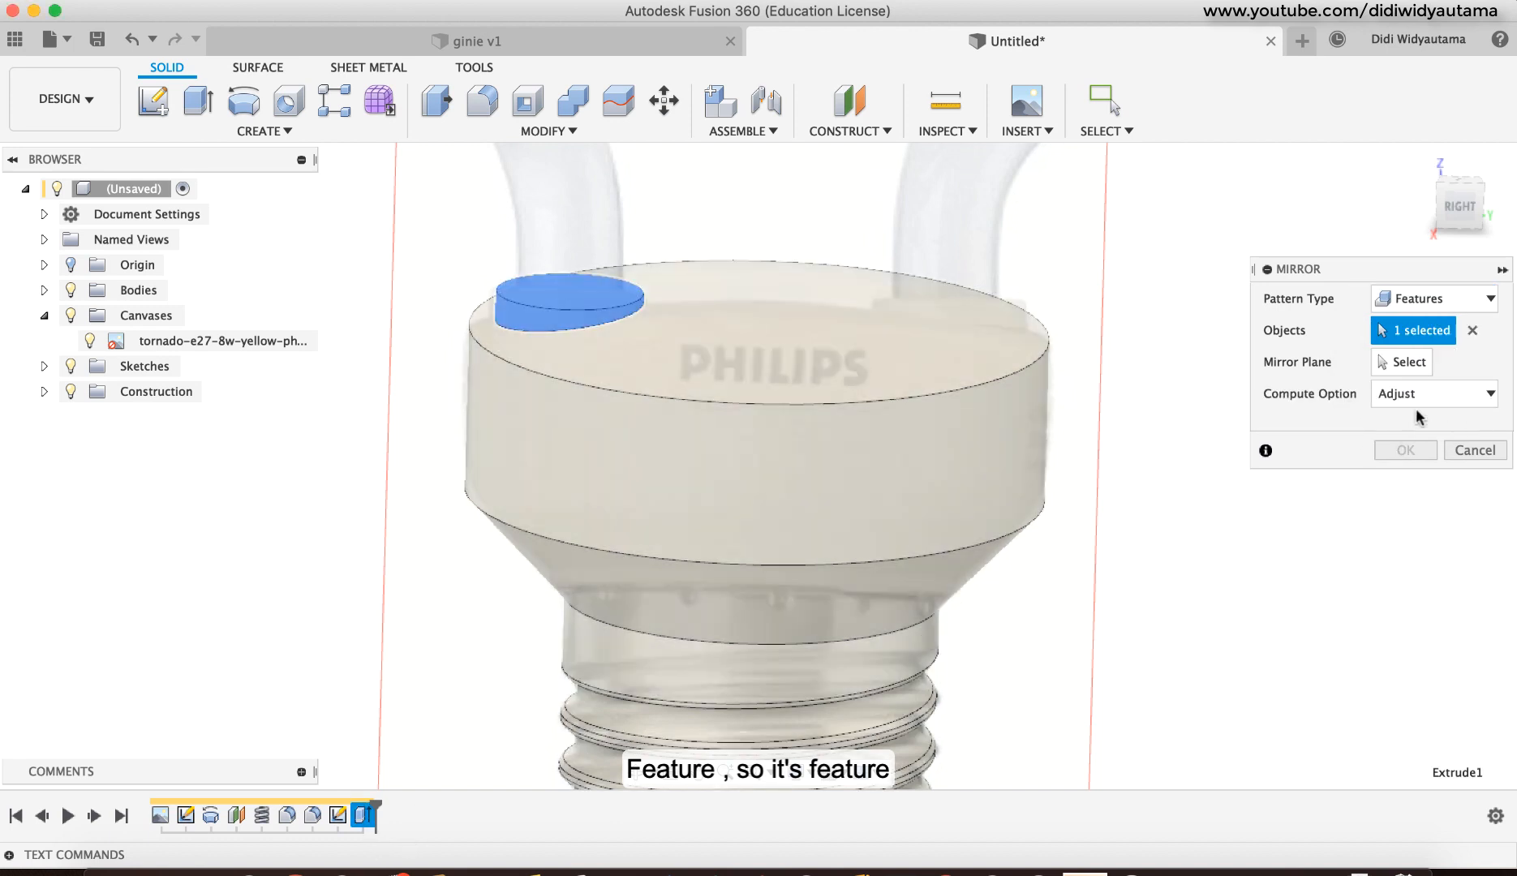
{"action": "left_click", "coordinate": [1410, 362]}
{"action": "middle_click_drag", "start_coordinate": [845, 355], "coordinate": [691, 303], "text": "shift"}
{"action": "left_click", "coordinate": [690, 305]}
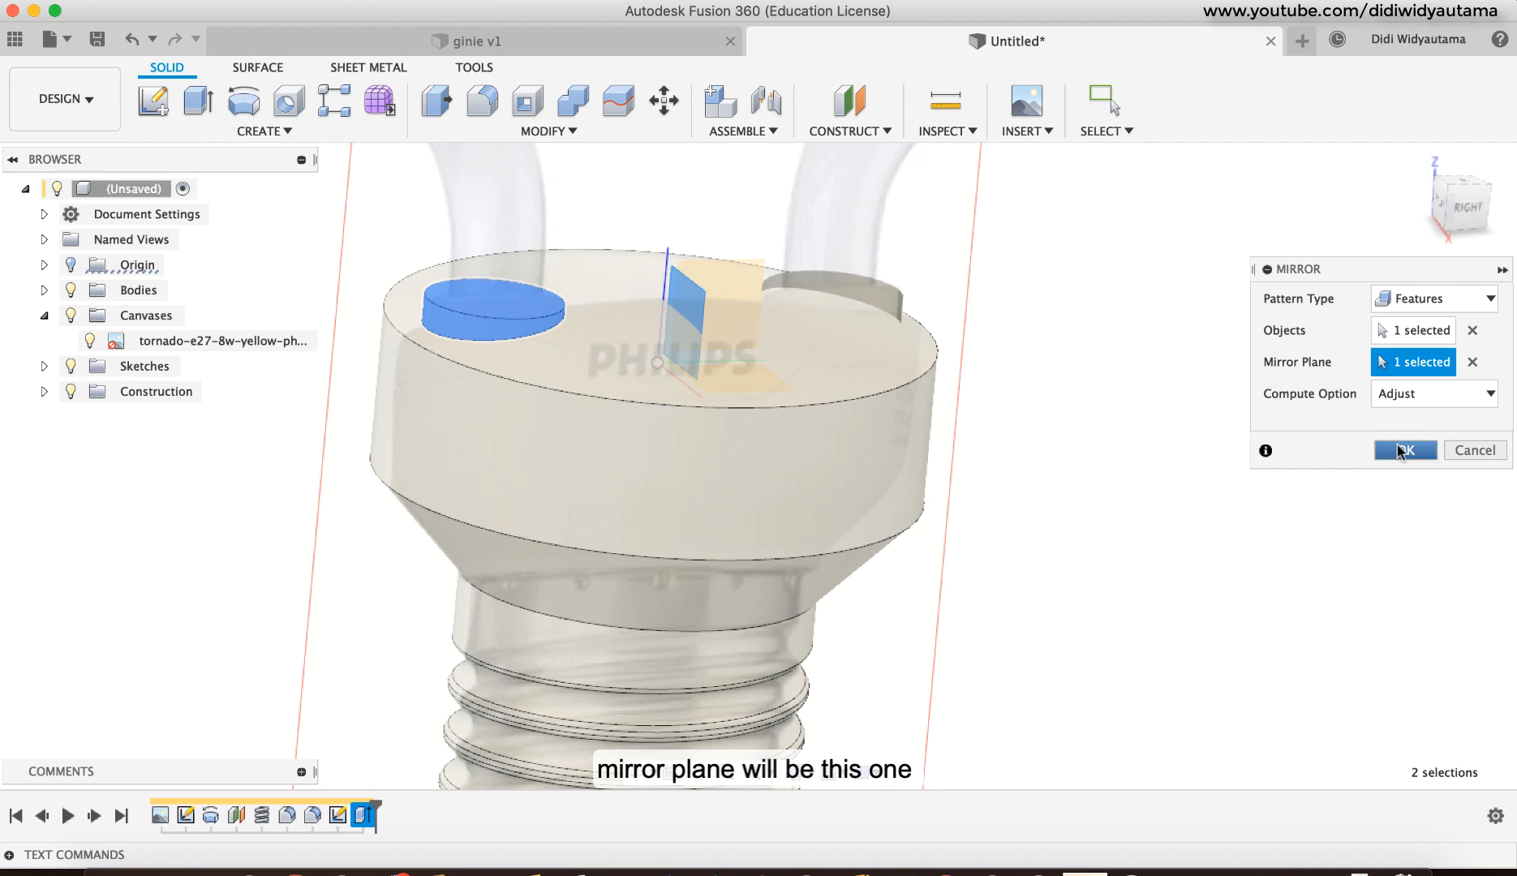
{"action": "middle_click_drag", "start_coordinate": [1139, 418], "coordinate": [1183, 392], "text": "shift"}
Step: Create a construction plane offset 17 mm upward from the XY origin plane, at the lower turns of the spiral tube
{"action": "scroll", "coordinate": [1183, 393], "scroll_direction": "down", "scroll_amount": 3}
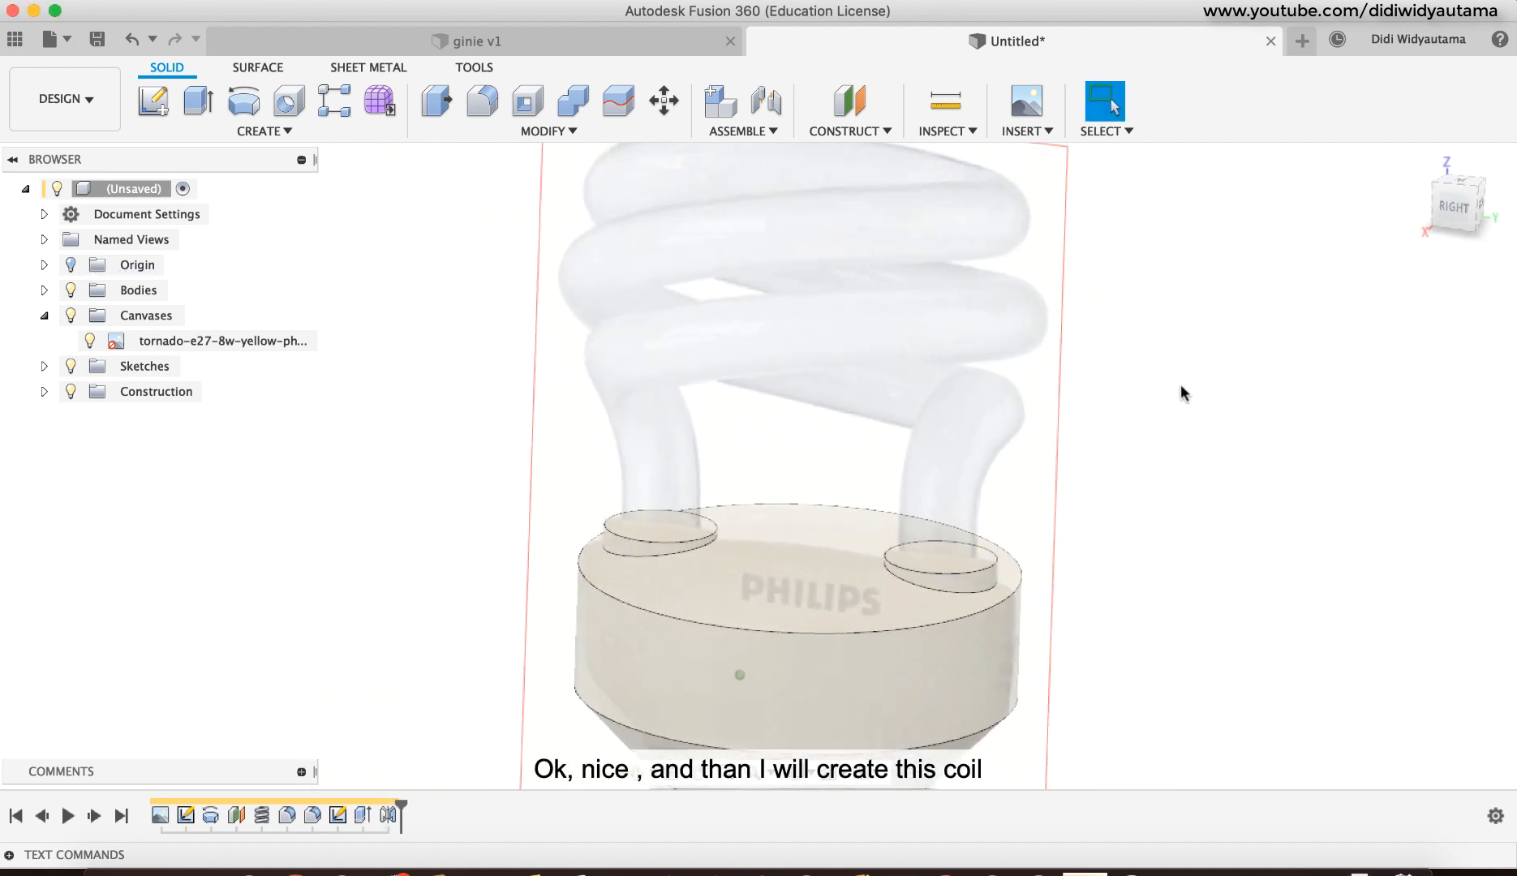
{"action": "middle_click_drag", "start_coordinate": [1118, 277], "coordinate": [649, 252], "text": "shift"}
{"action": "left_click", "coordinate": [1458, 222]}
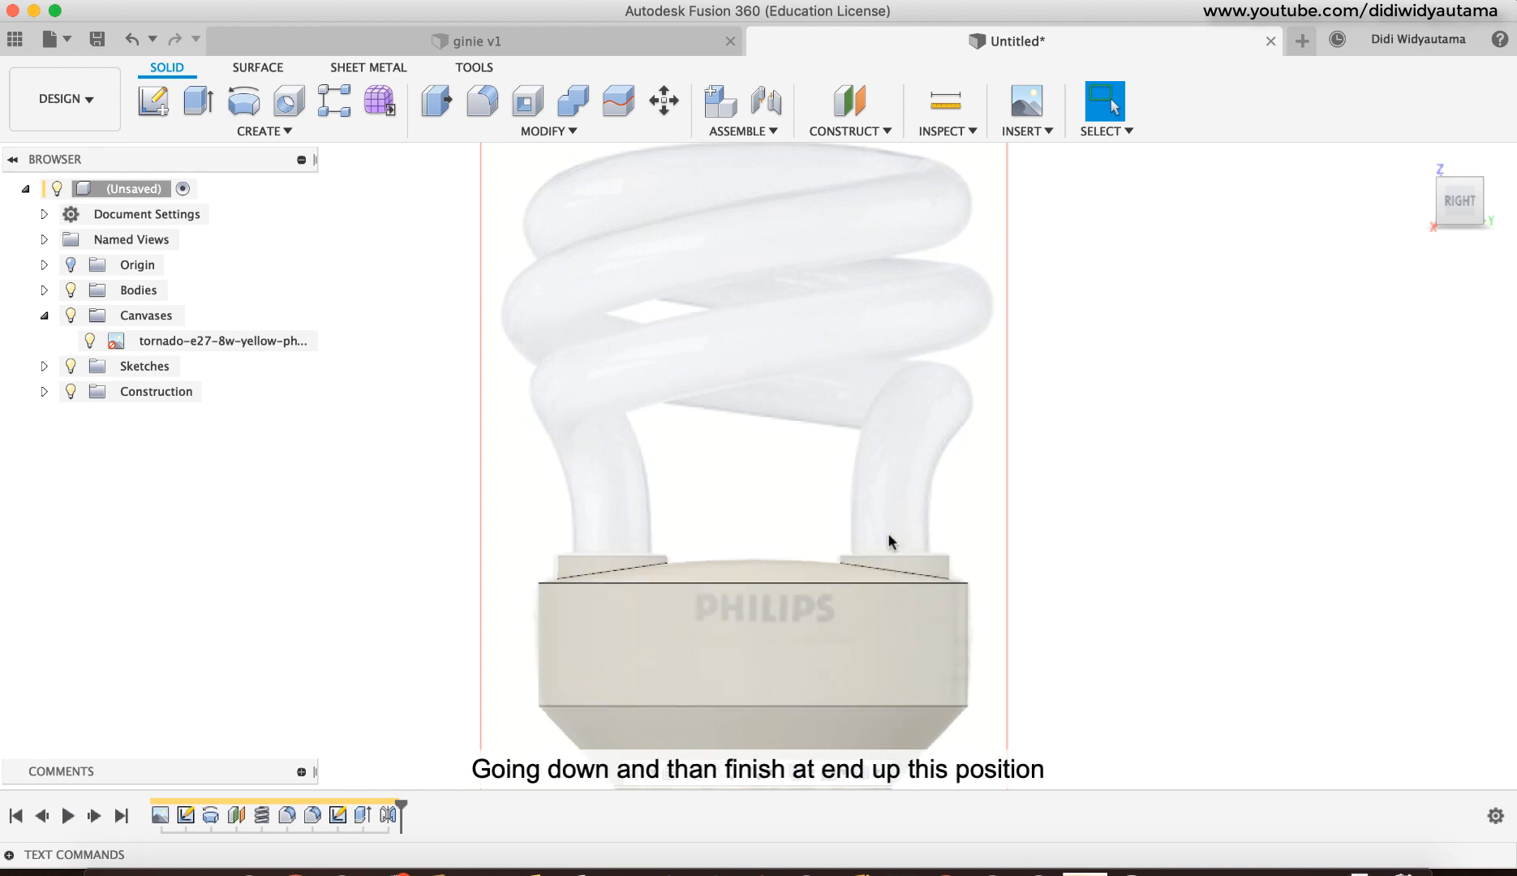
{"action": "left_click", "coordinate": [277, 132]}
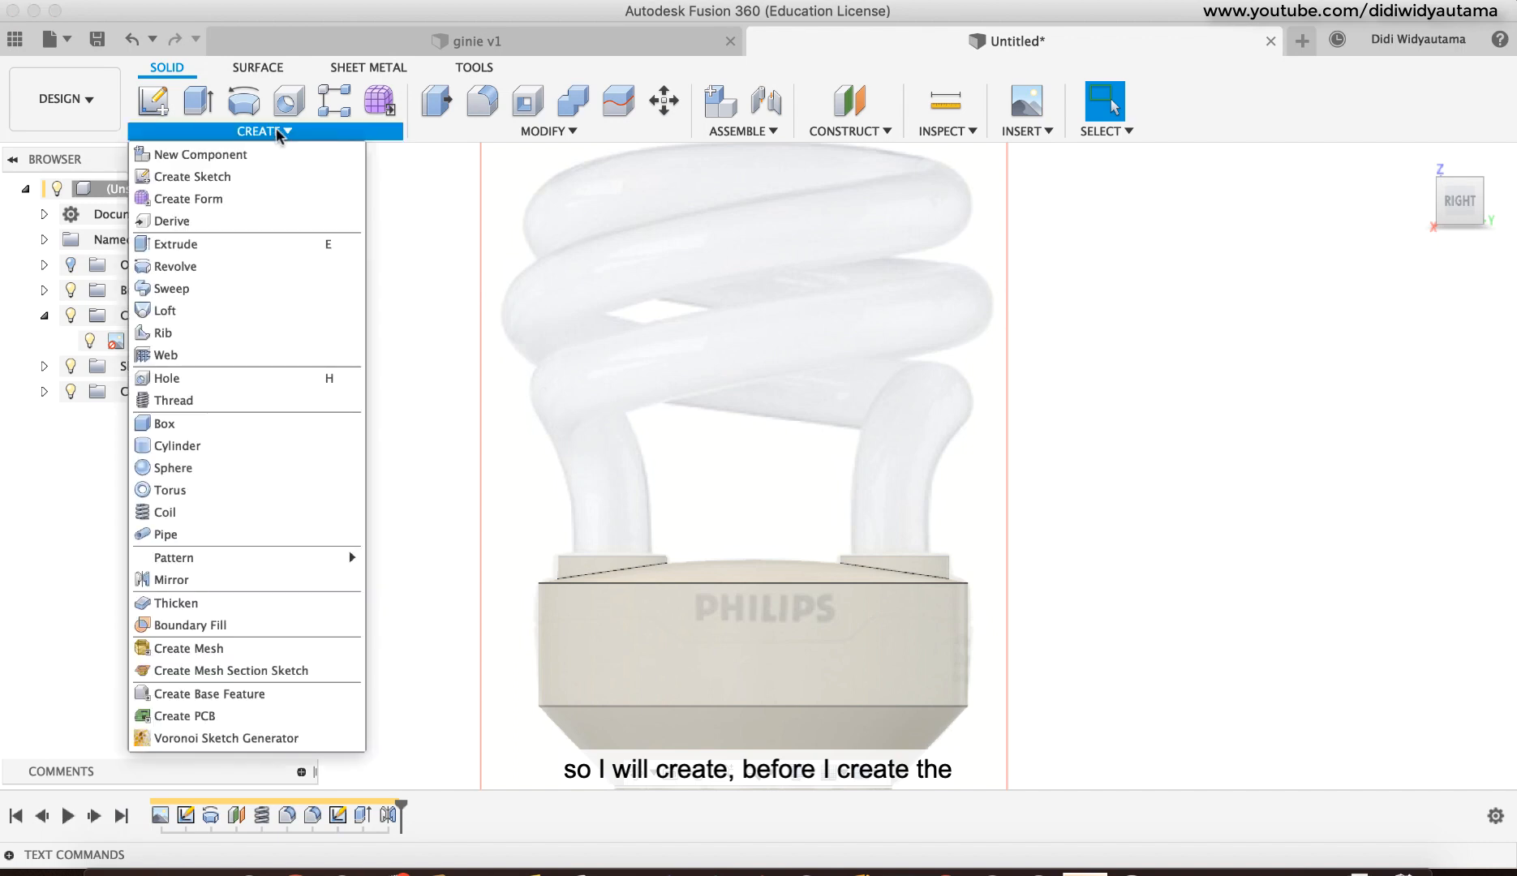
{"action": "left_click", "coordinate": [290, 138]}
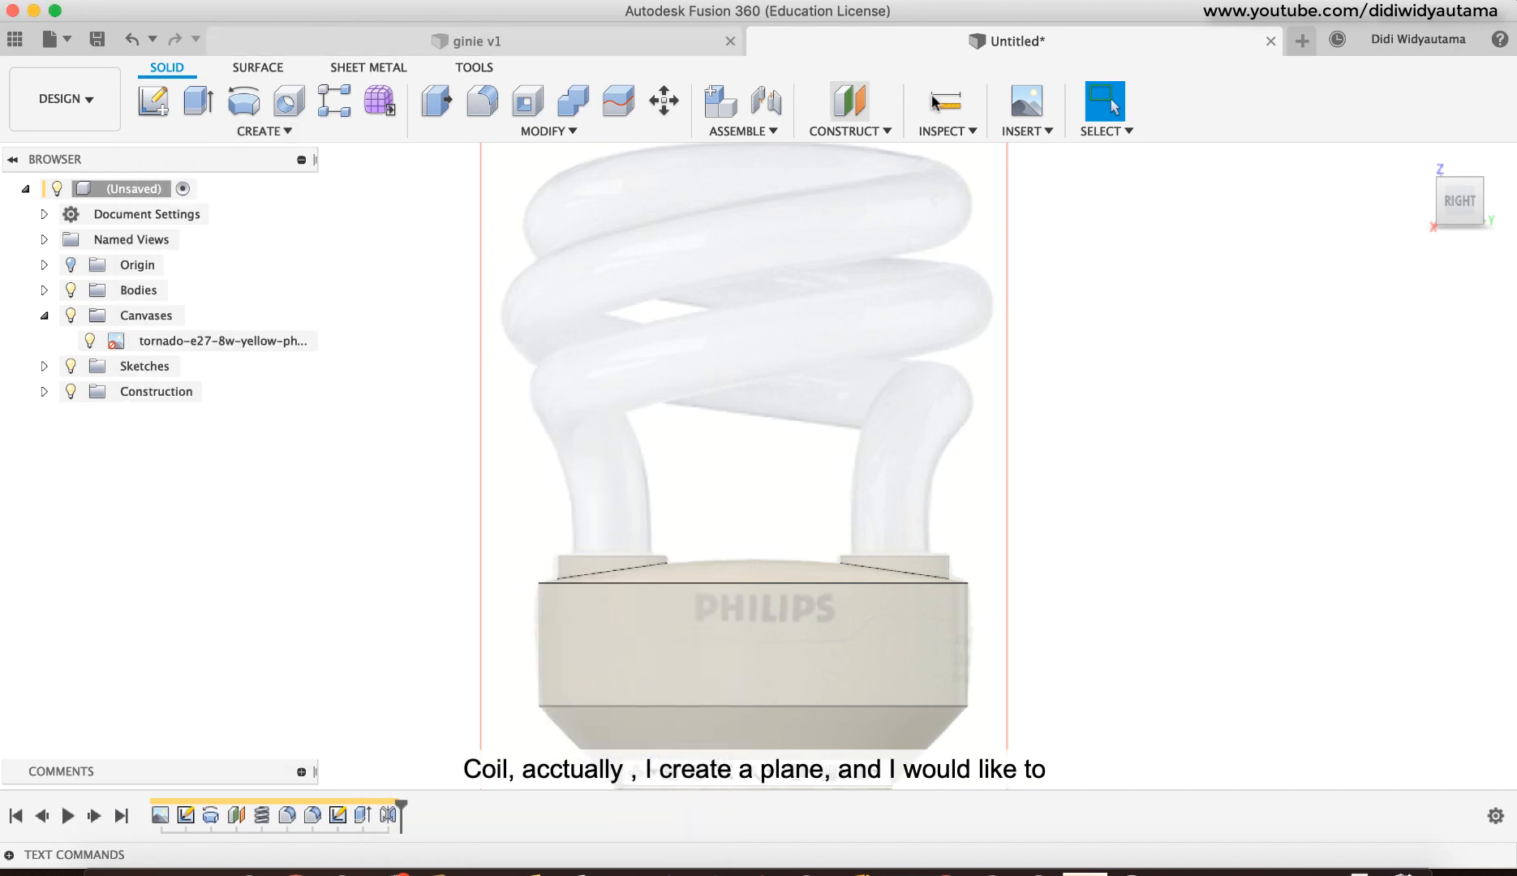
{"action": "left_click", "coordinate": [848, 131]}
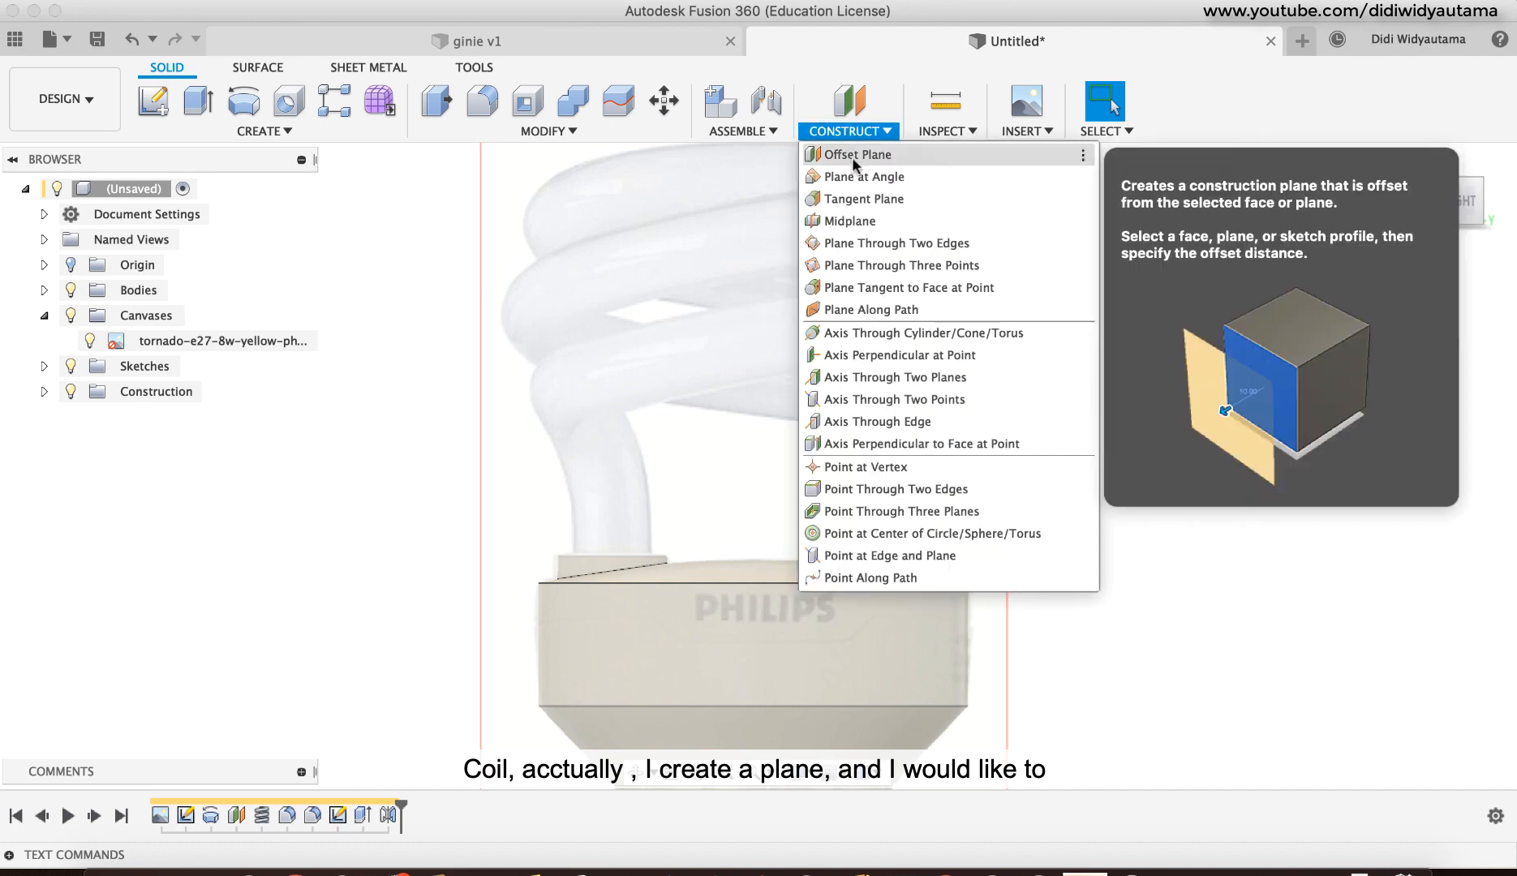
{"action": "left_click", "coordinate": [854, 155]}
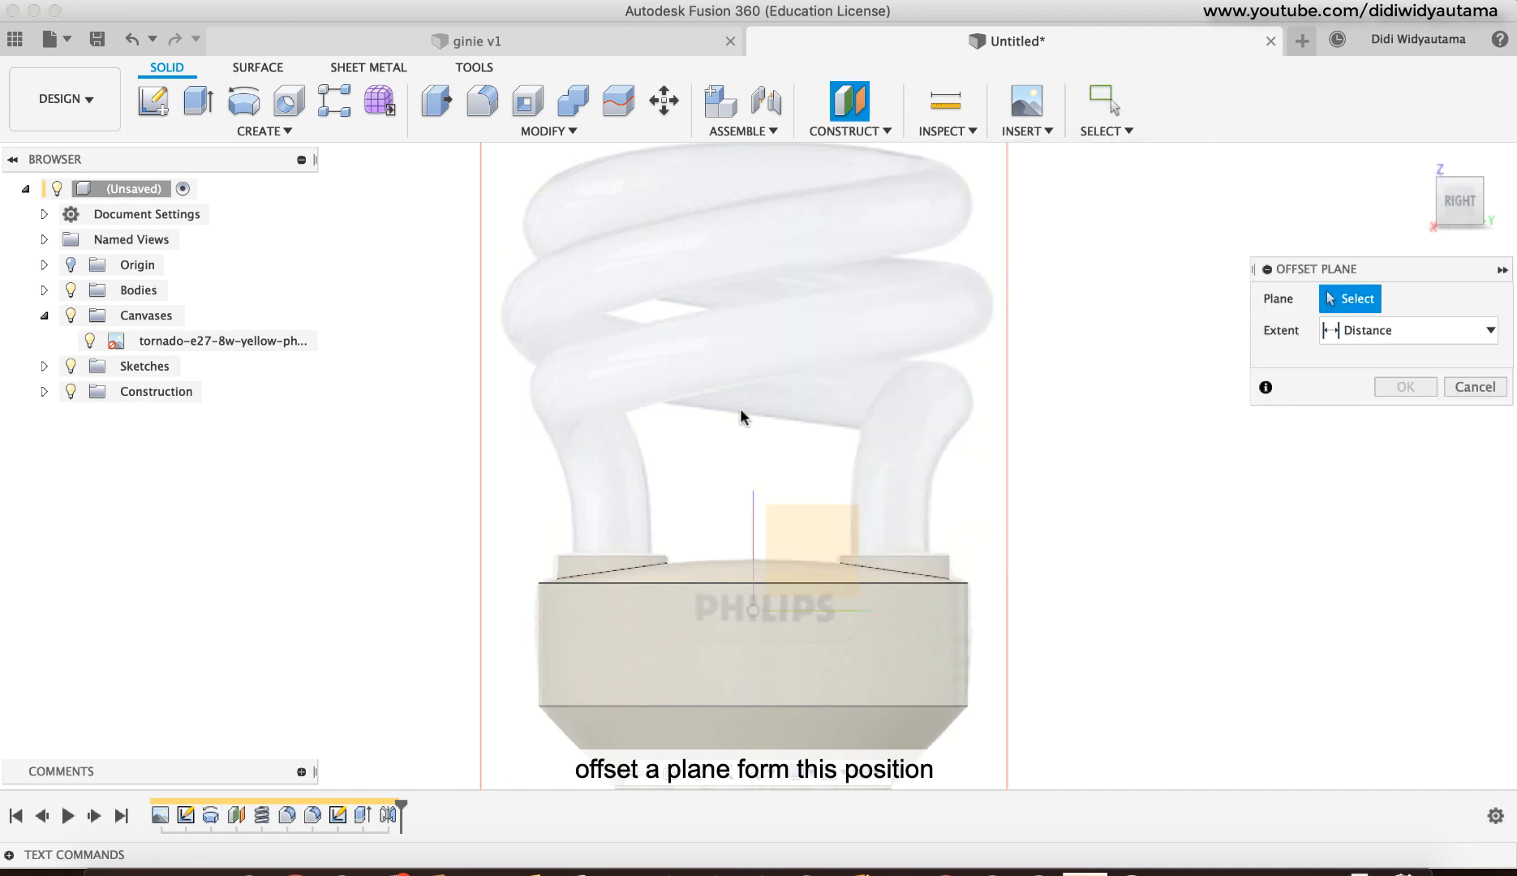
{"action": "left_click", "coordinate": [801, 612]}
{"action": "left_click_drag", "start_coordinate": [898, 586], "coordinate": [921, 335]}
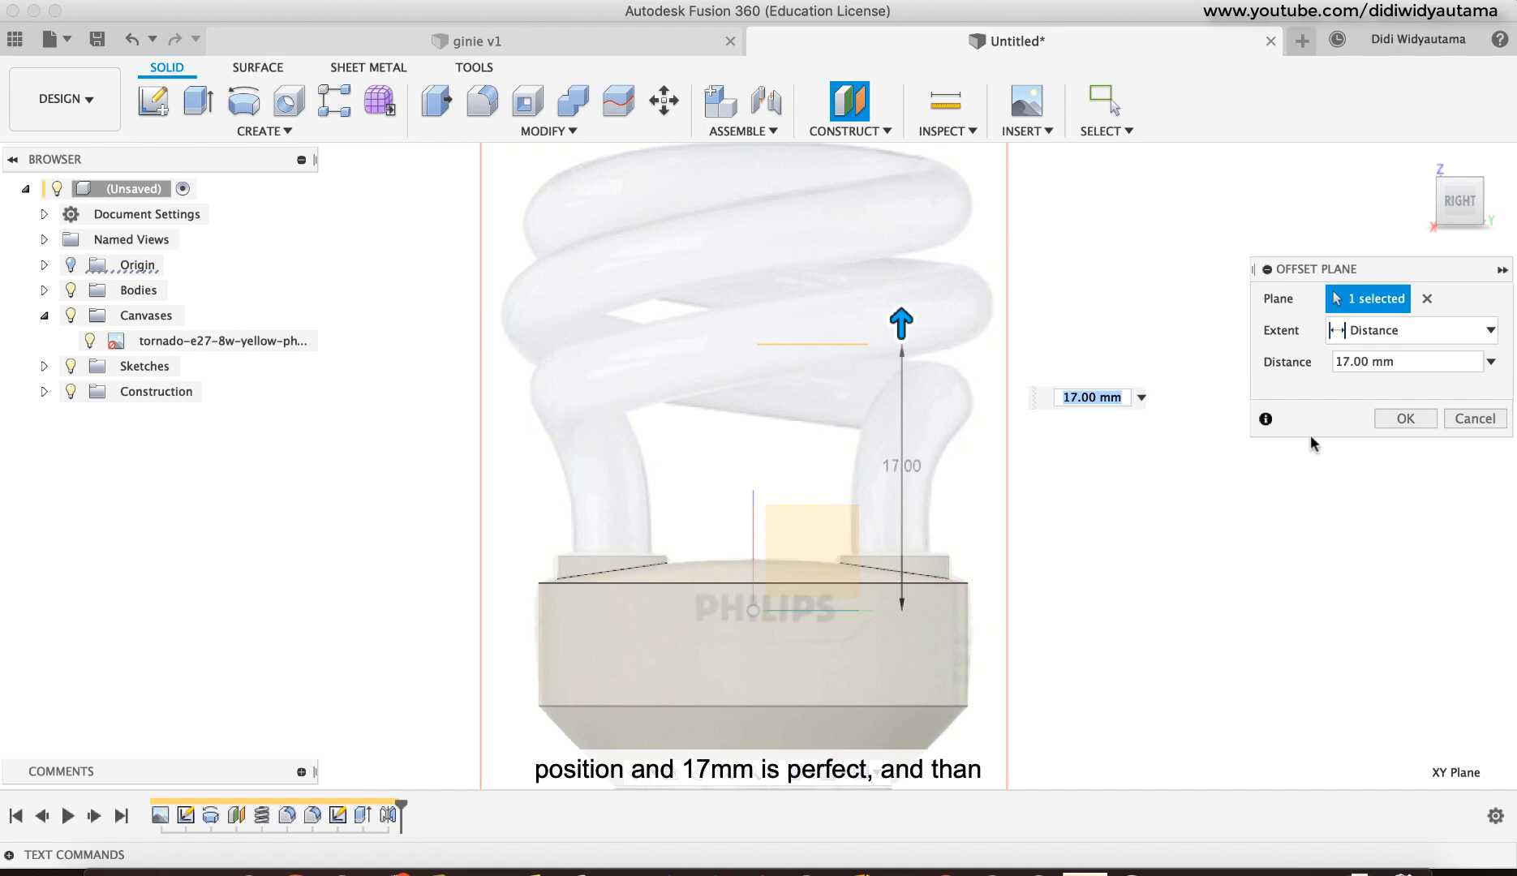
{"action": "left_click", "coordinate": [1384, 417]}
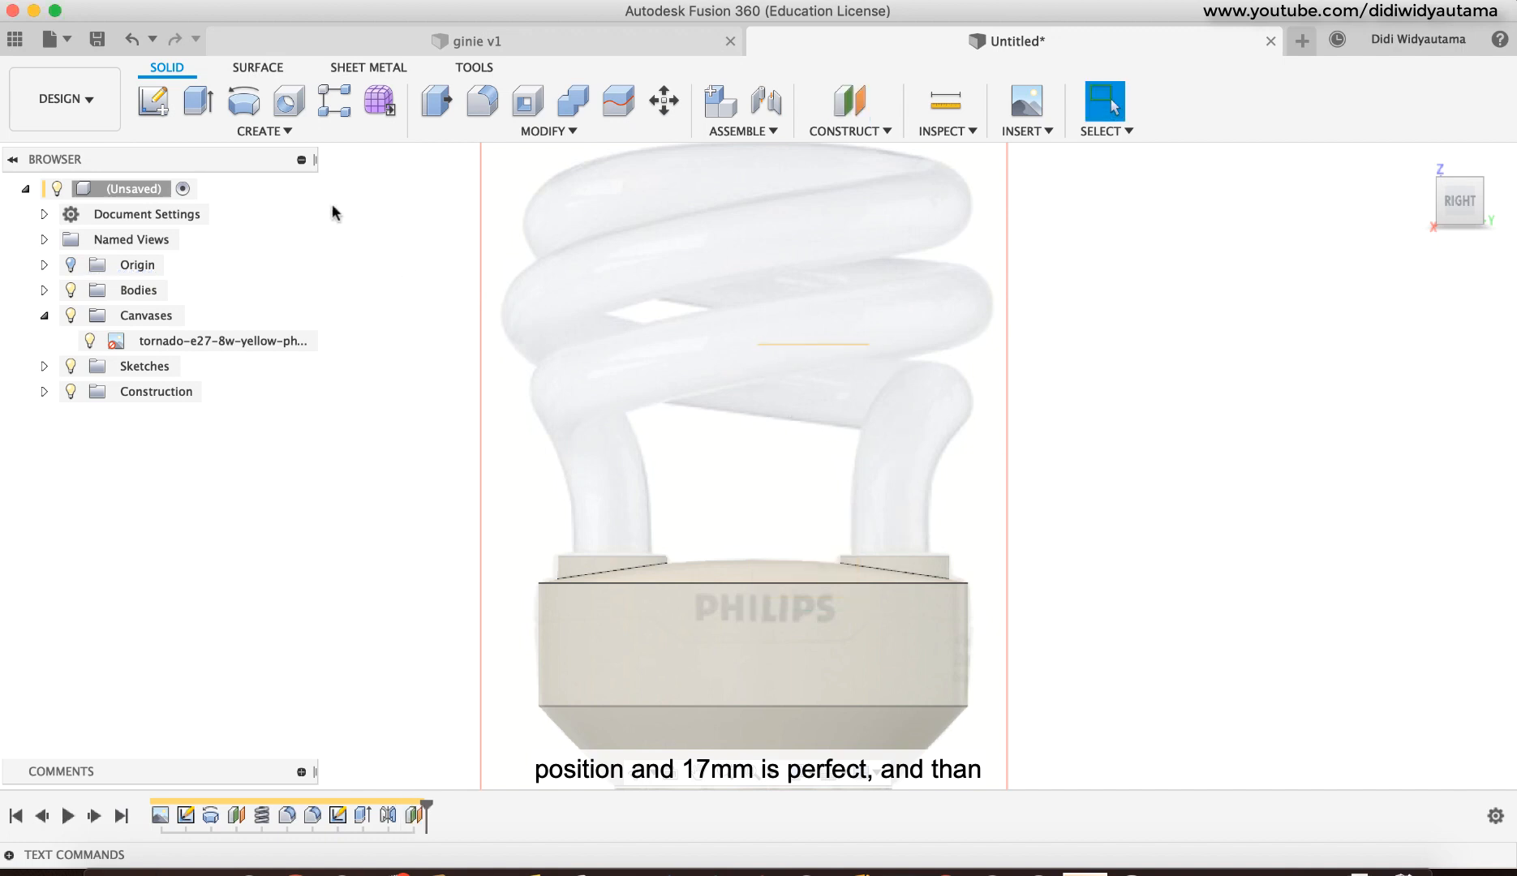
Step: Start a coil on the offset construction plane, centred on the base's axis, with a diameter of about 23.6 mm
{"action": "left_click", "coordinate": [316, 133]}
{"action": "left_click", "coordinate": [270, 518]}
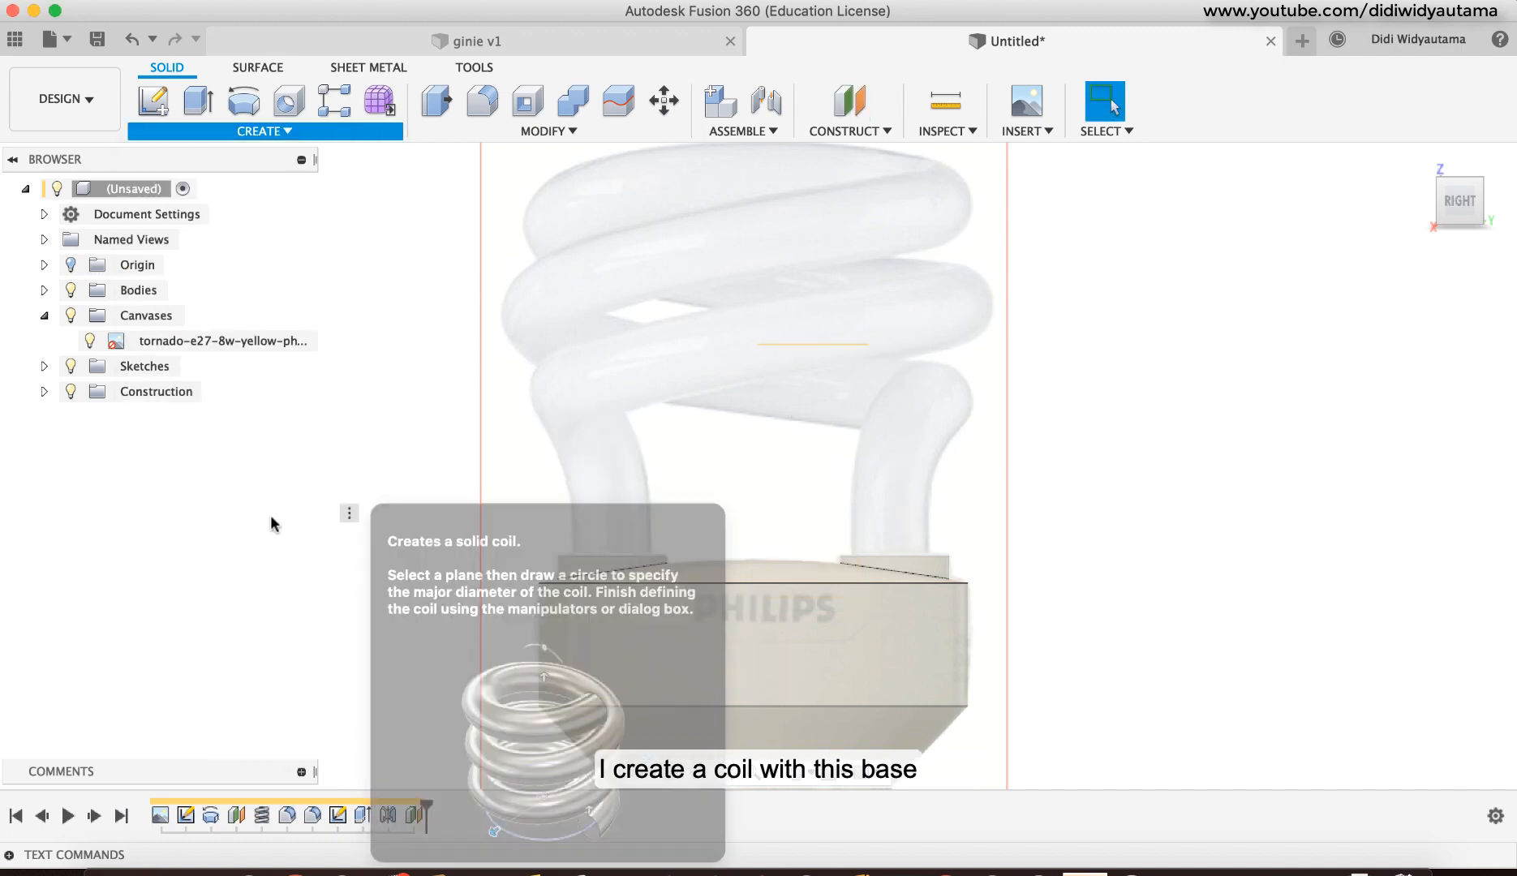
{"action": "left_click", "coordinate": [802, 349]}
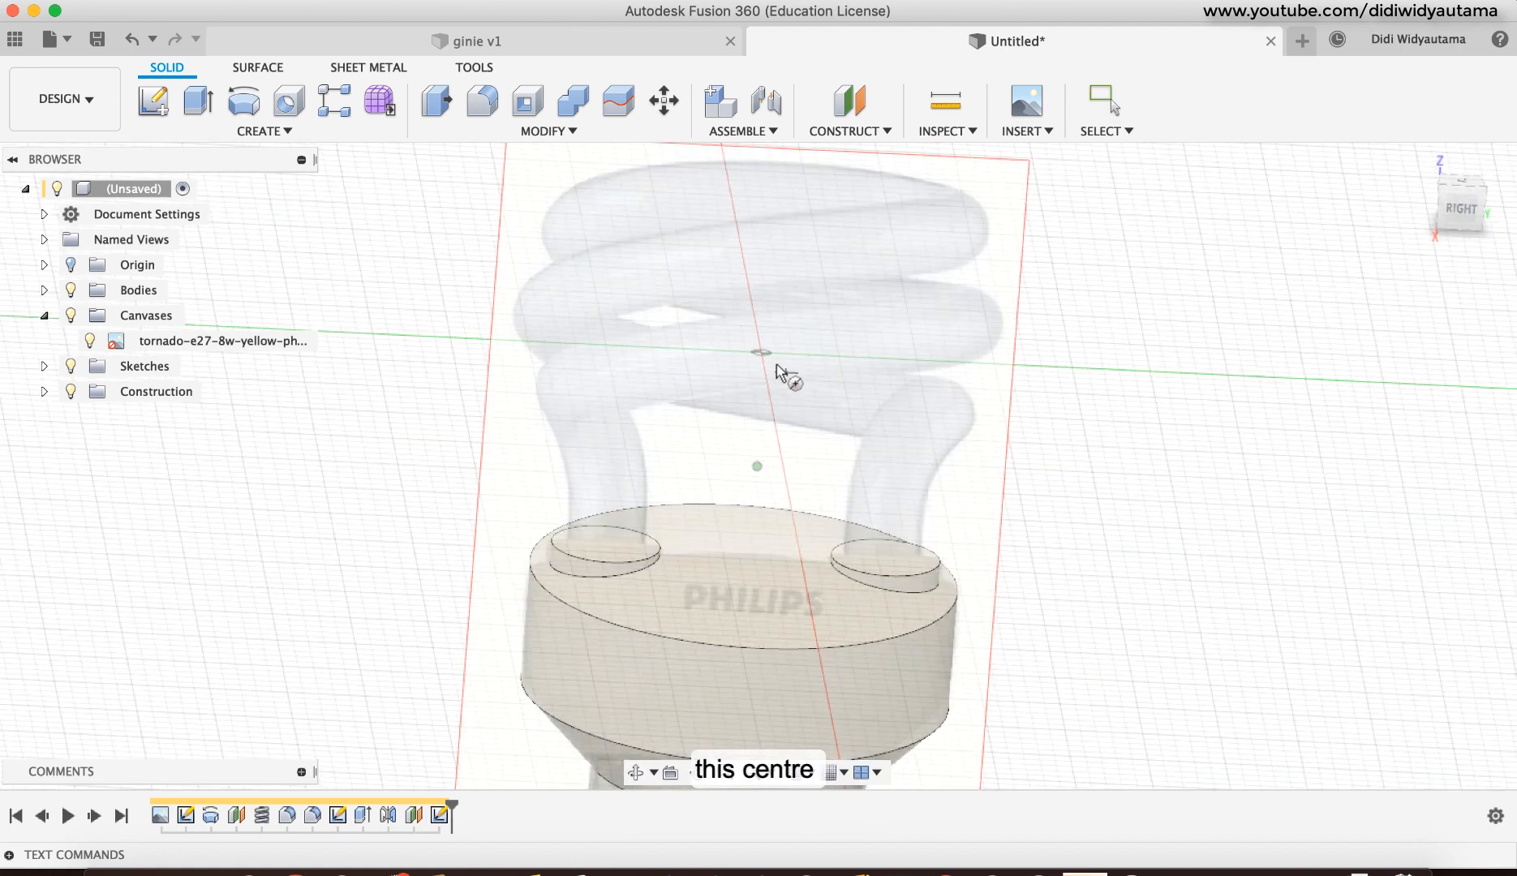
{"action": "left_click", "coordinate": [761, 353]}
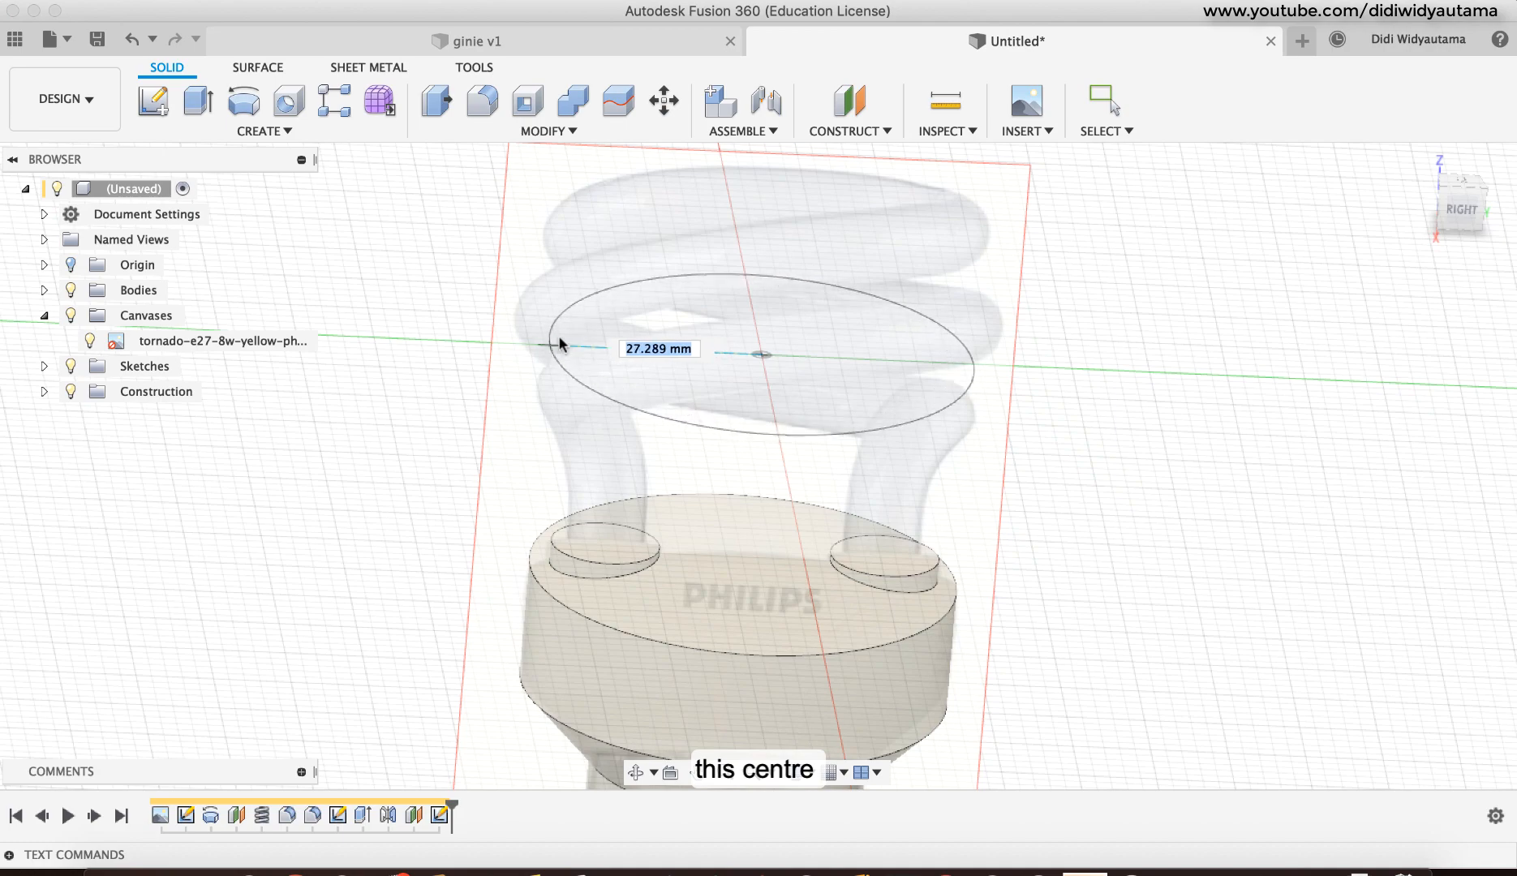
{"action": "left_click", "coordinate": [1465, 216]}
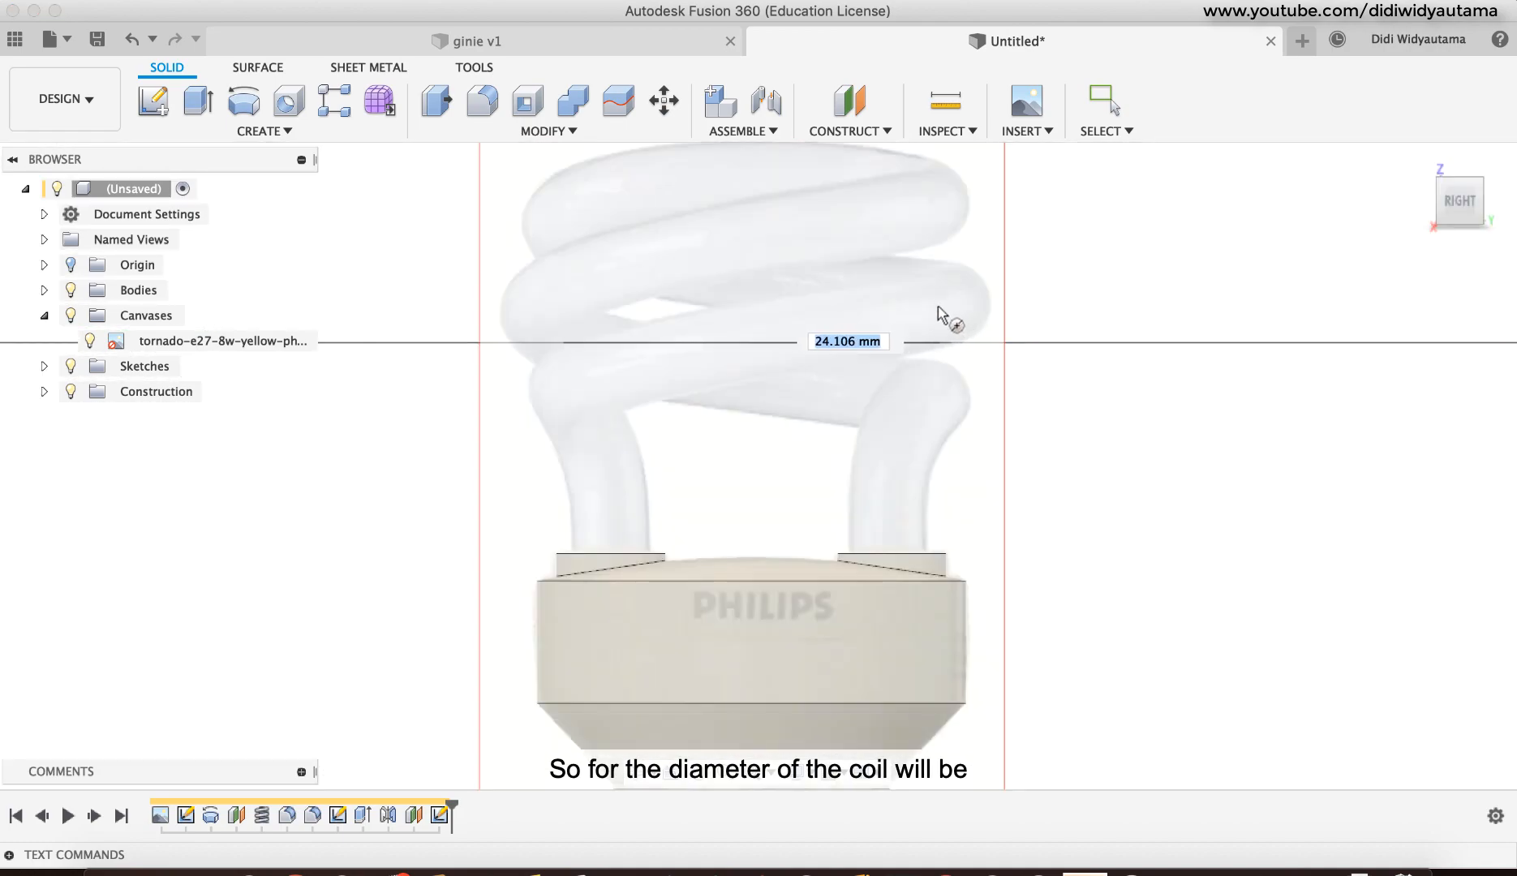
{"action": "left_click", "coordinate": [935, 299]}
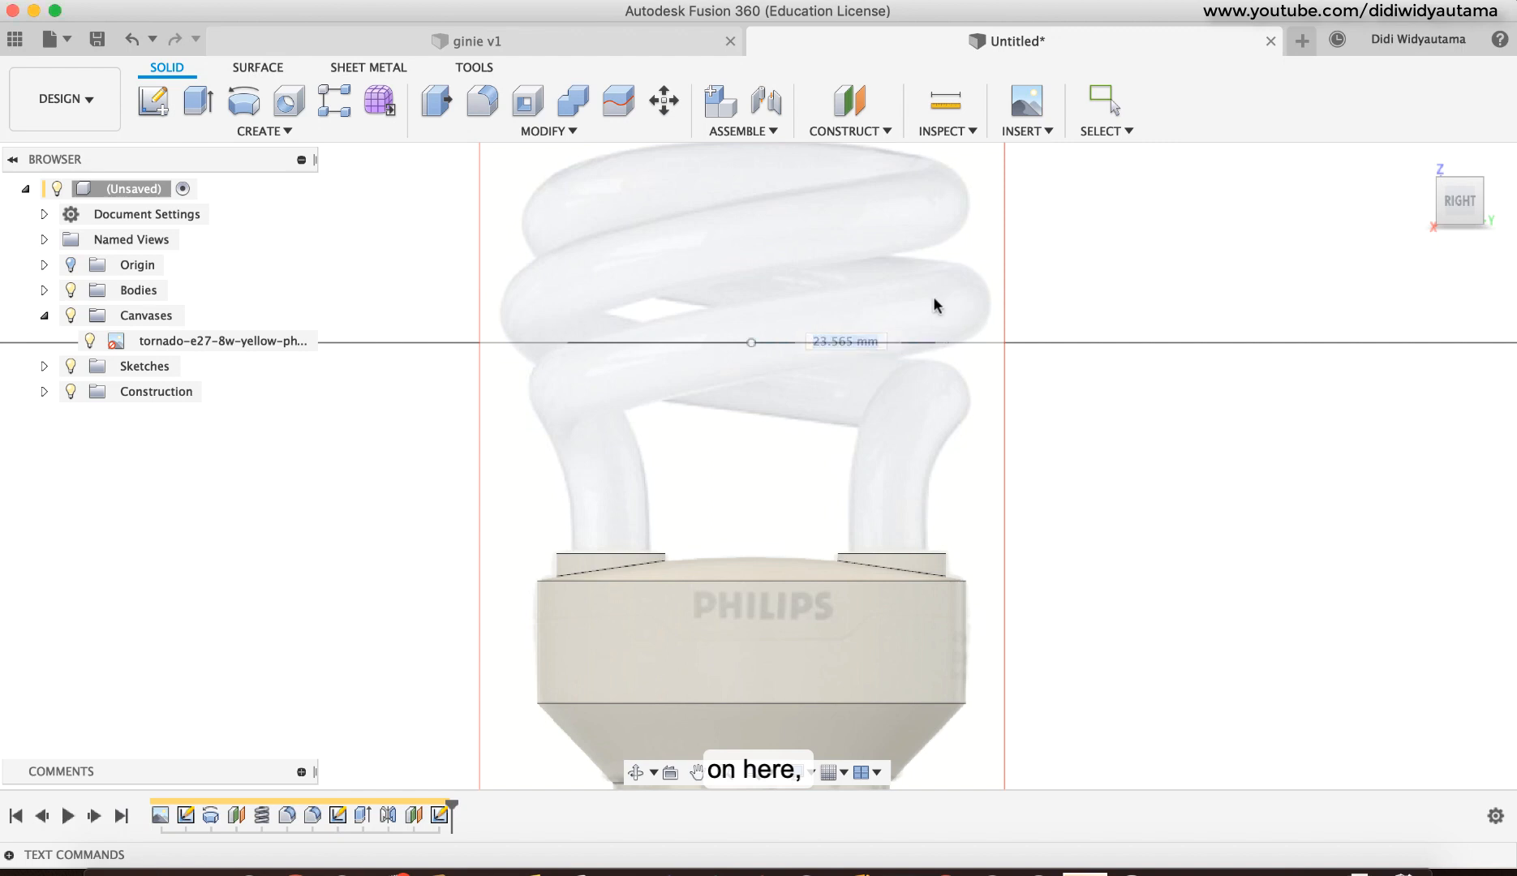
{"action": "middle_click_drag", "start_coordinate": [1171, 376], "coordinate": [1121, 619]}
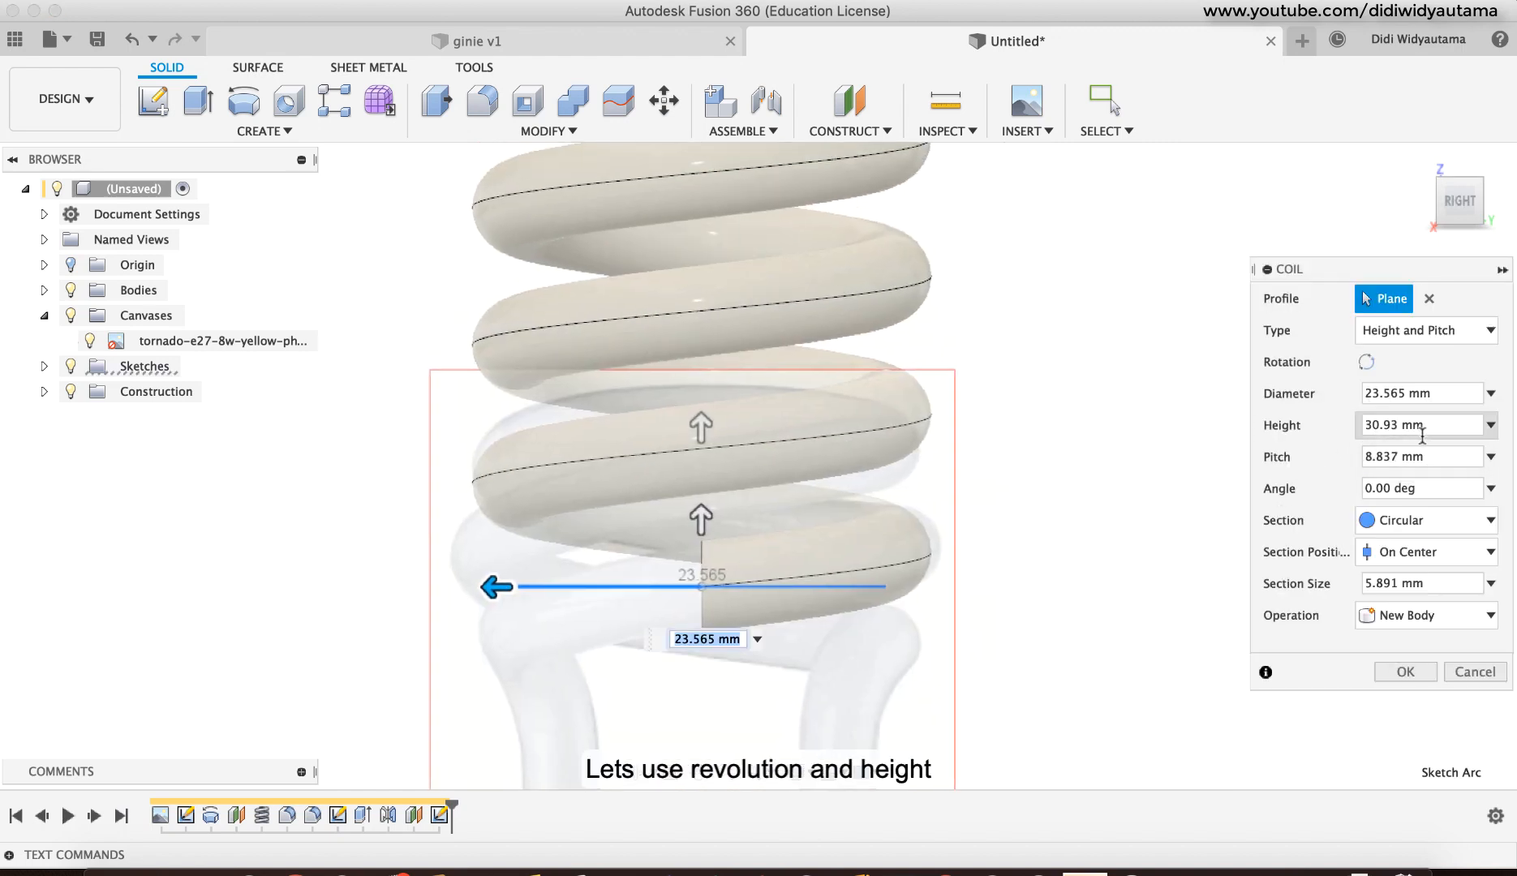
Step: Define the coil by Revolution and Height and set it to 1 revolution
{"action": "left_click", "coordinate": [1457, 335]}
{"action": "left_click", "coordinate": [1445, 355]}
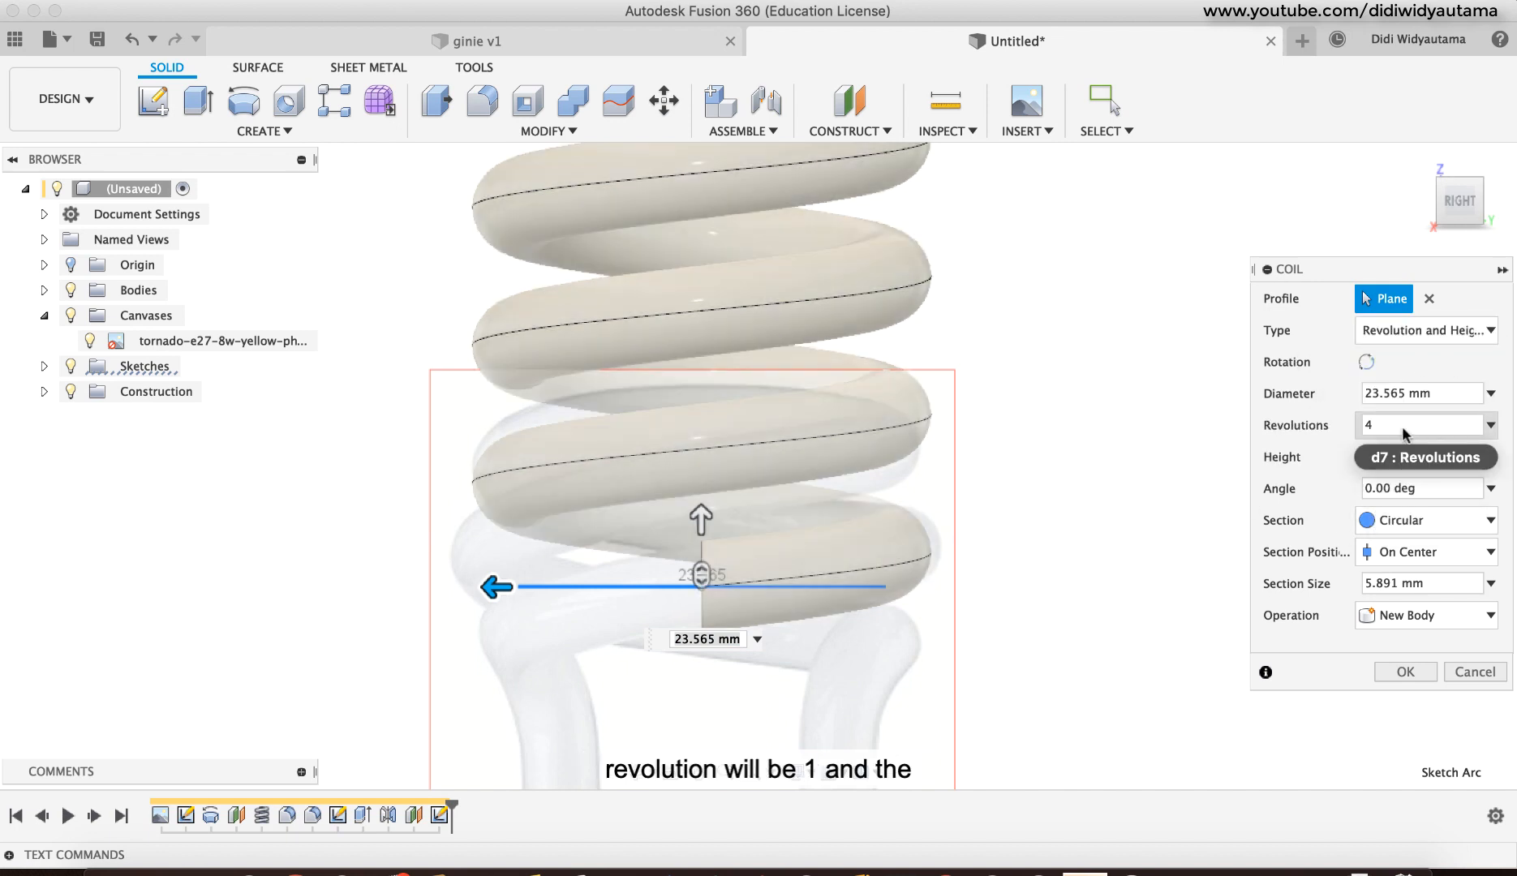
{"action": "left_click", "coordinate": [1394, 425]}
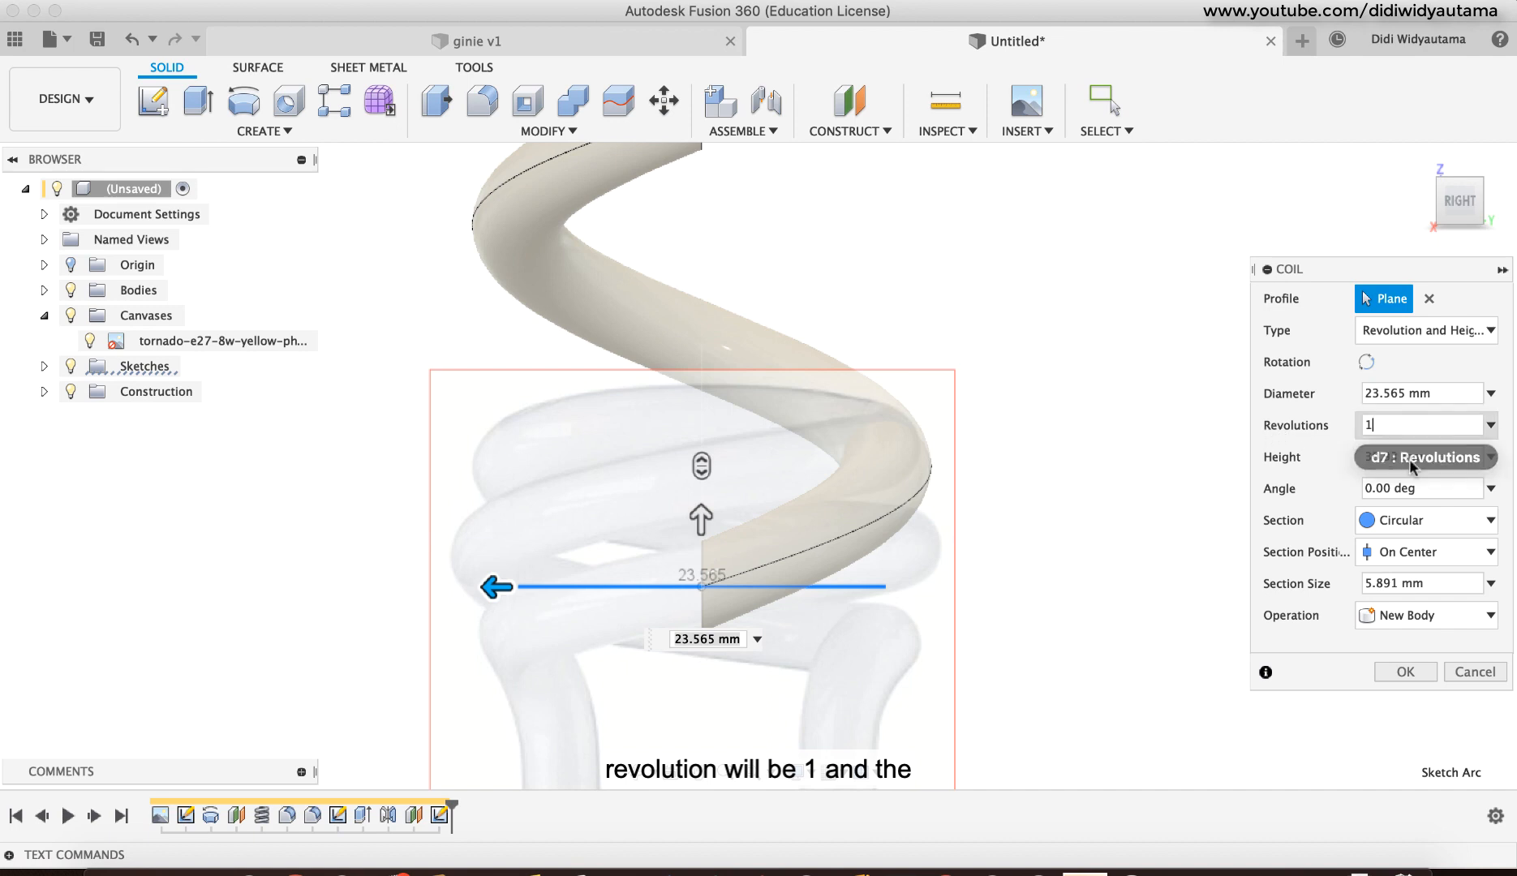
Step: Try coil section sizes of 6 mm and 4 mm, and settle on 5 mm
{"action": "left_click", "coordinate": [1430, 584]}
{"action": "type", "text": "6"}
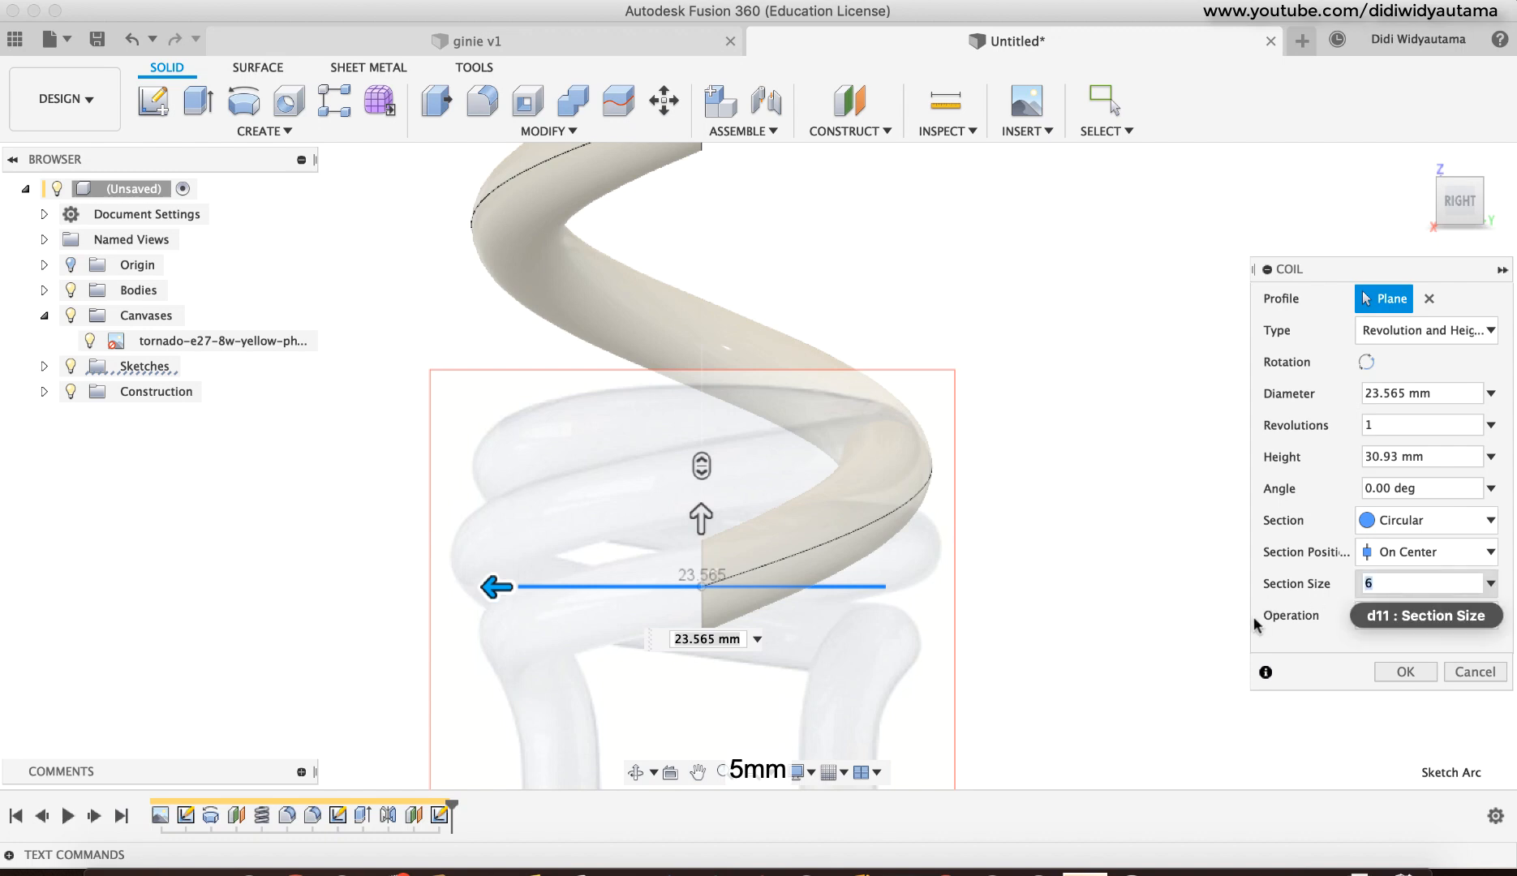
{"action": "key", "text": "BackSpace"}
{"action": "type", "text": "4"}
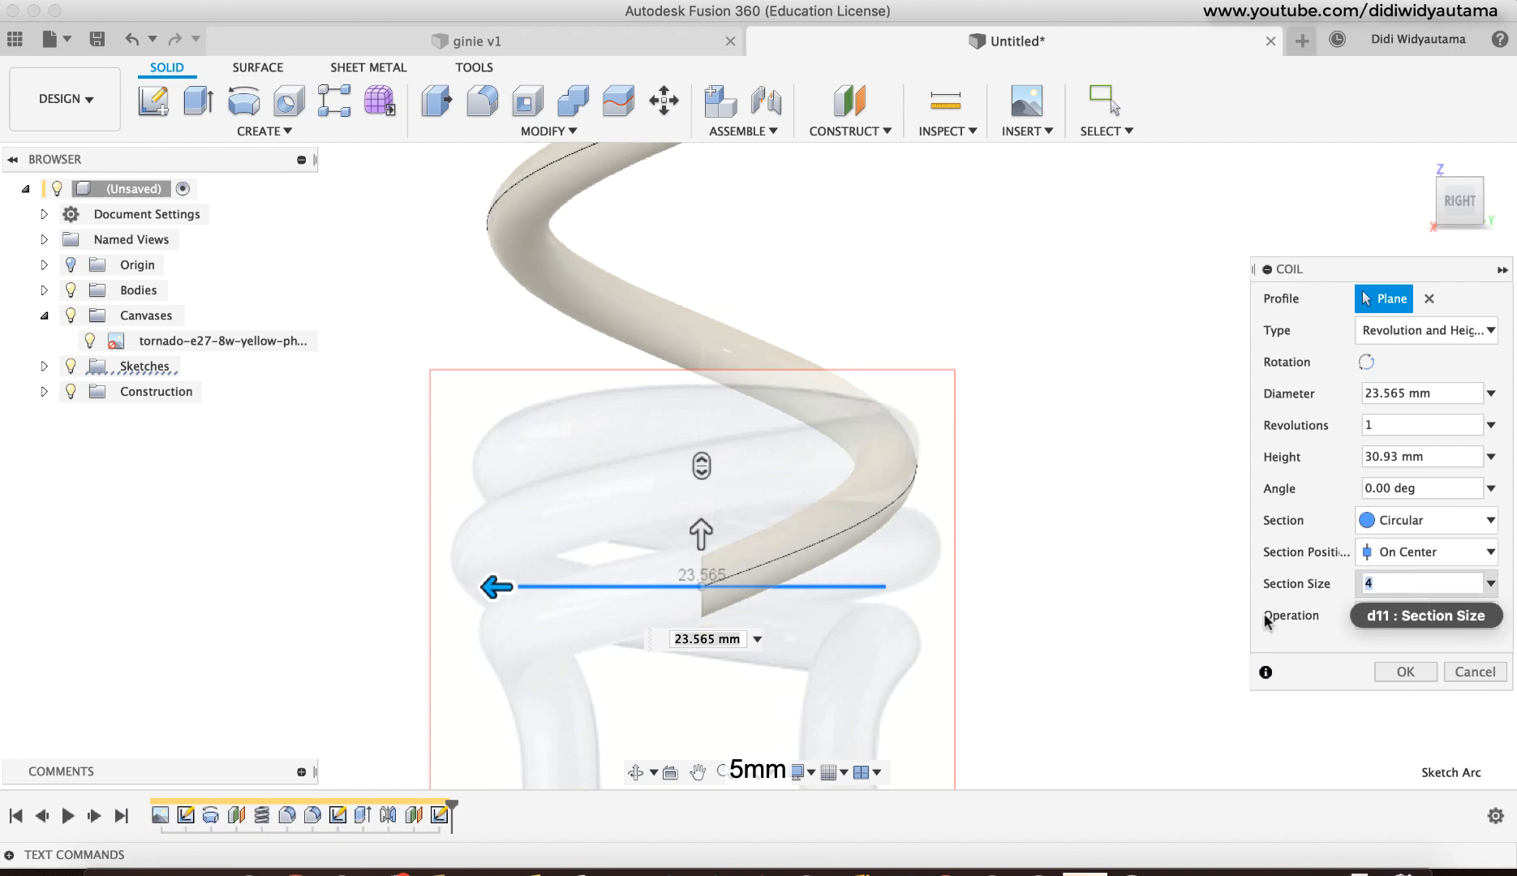
{"action": "key", "text": "BackSpace"}
{"action": "type", "text": "5"}
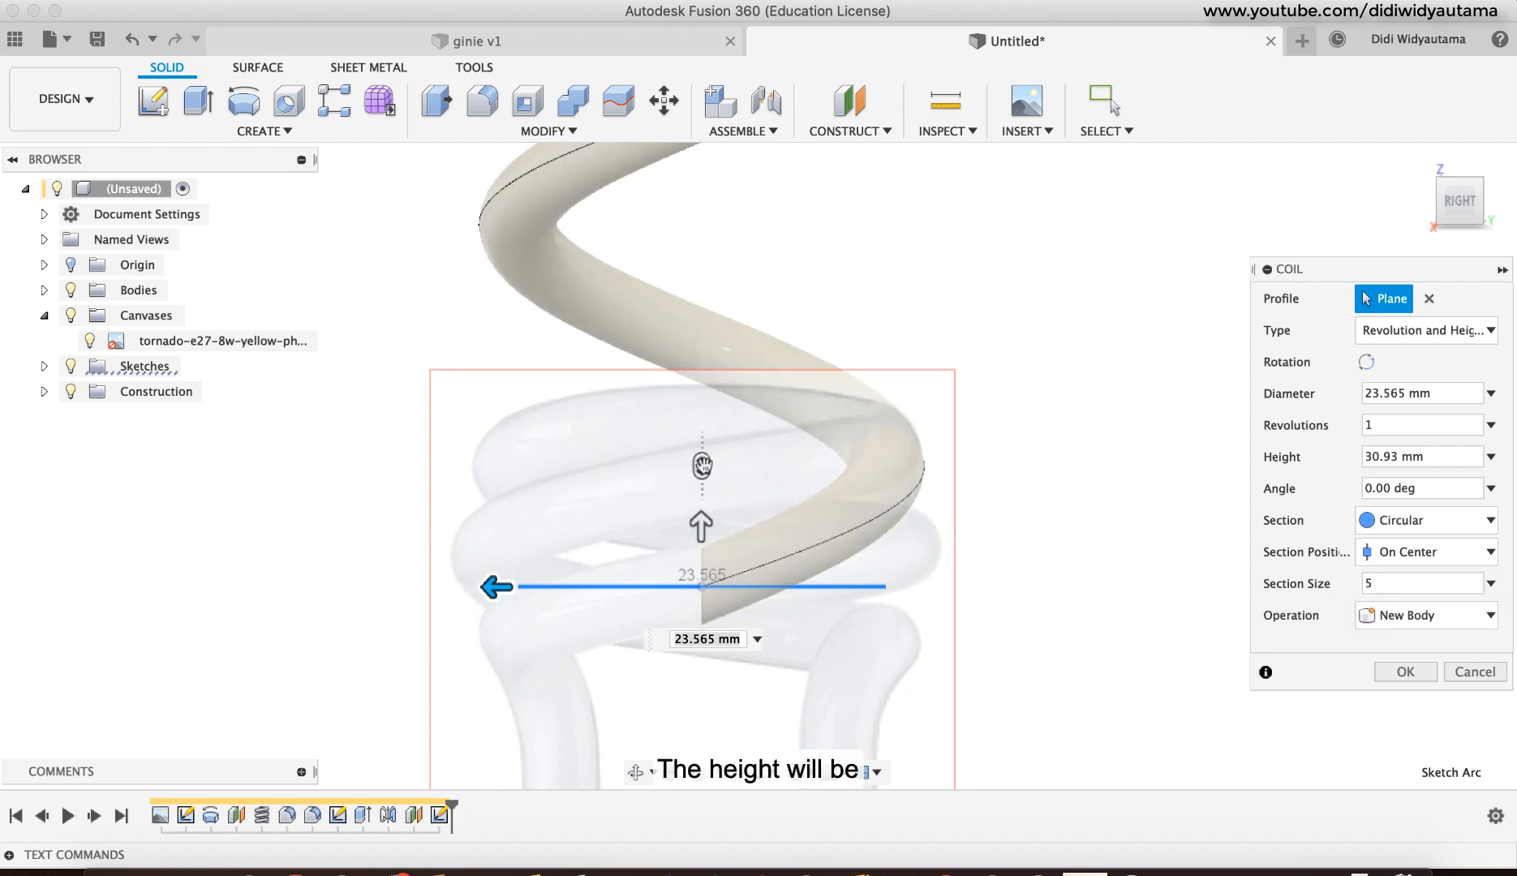
Step: Set the coil's height to 20 mm and reduce it to 11 mm against the upper turns of the reference image
{"action": "left_click", "coordinate": [1422, 456]}
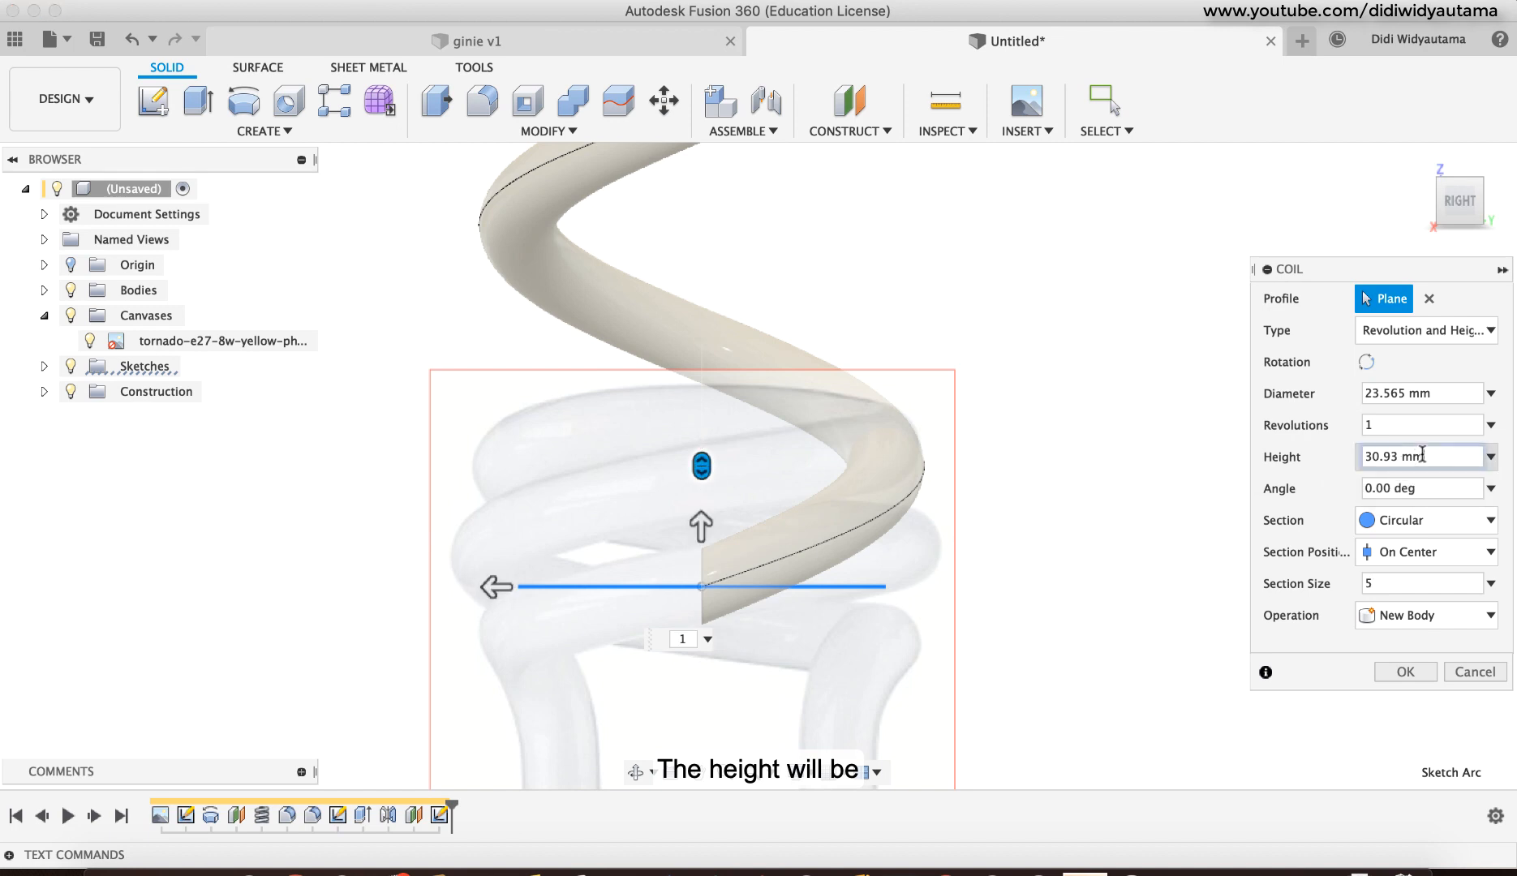
{"action": "left_click_drag", "start_coordinate": [1422, 456], "coordinate": [1331, 483]}
{"action": "type", "text": "20"}
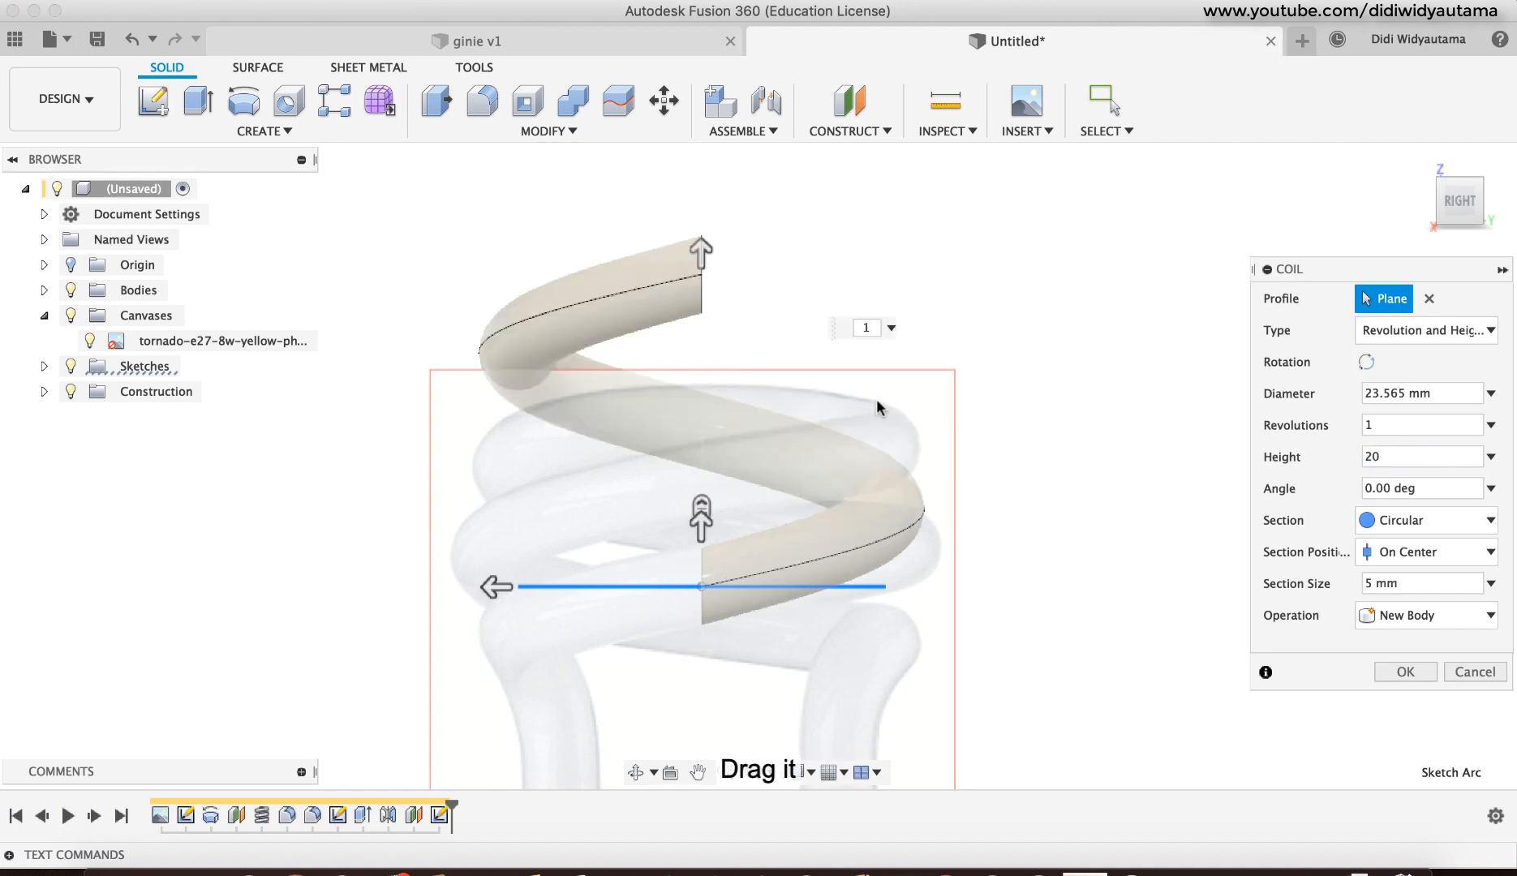
{"action": "left_click_drag", "start_coordinate": [696, 252], "coordinate": [686, 395]}
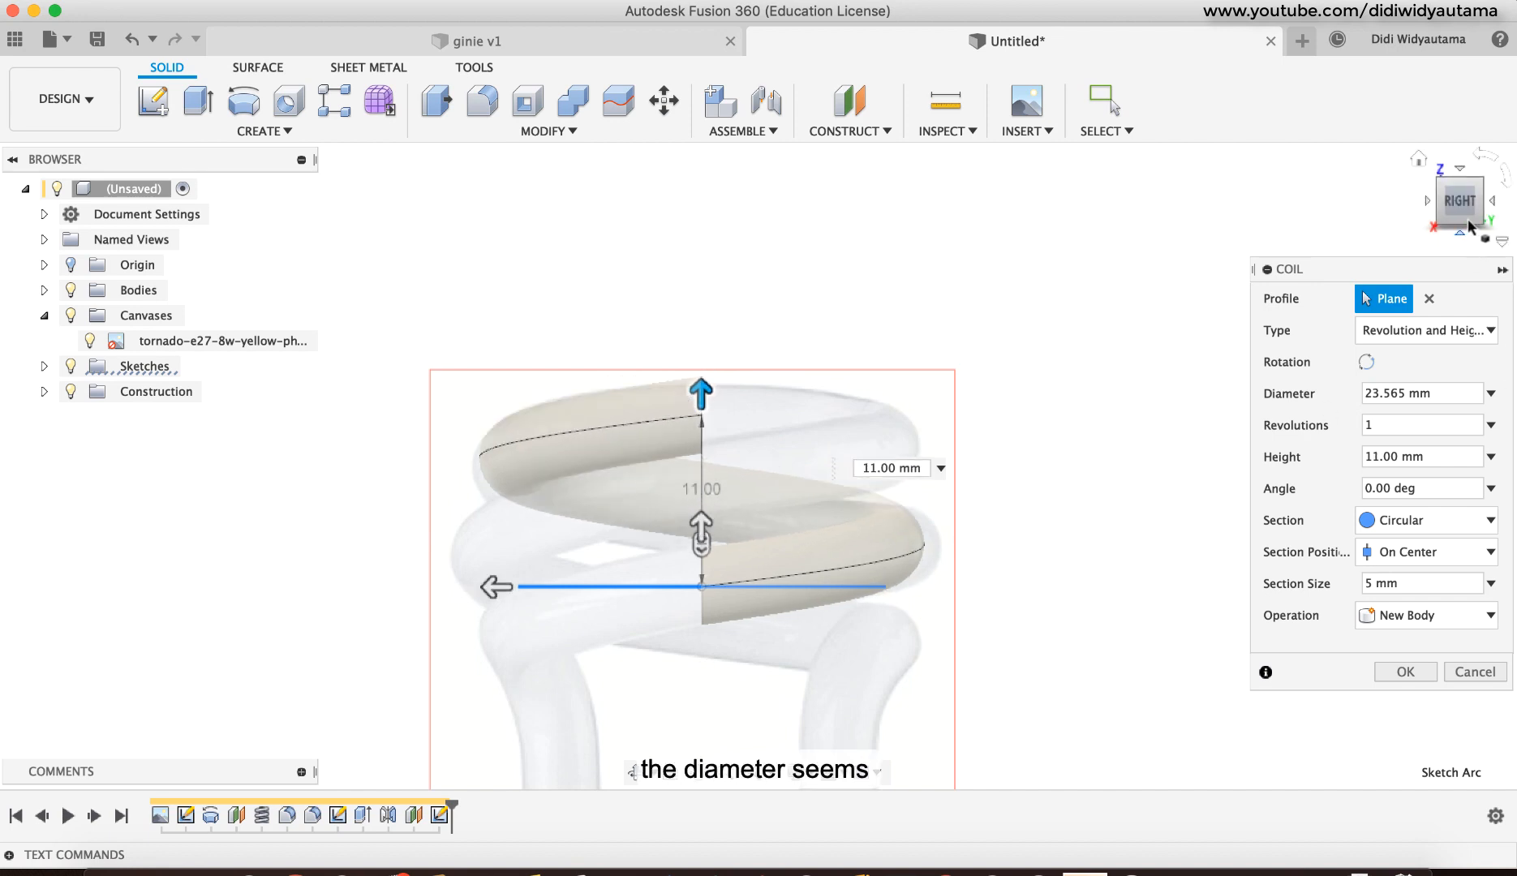
Step: Widen the coil's diameter to 25 mm and check its fit against the tube in the reference image
{"action": "middle_click_drag", "start_coordinate": [823, 561], "coordinate": [820, 491]}
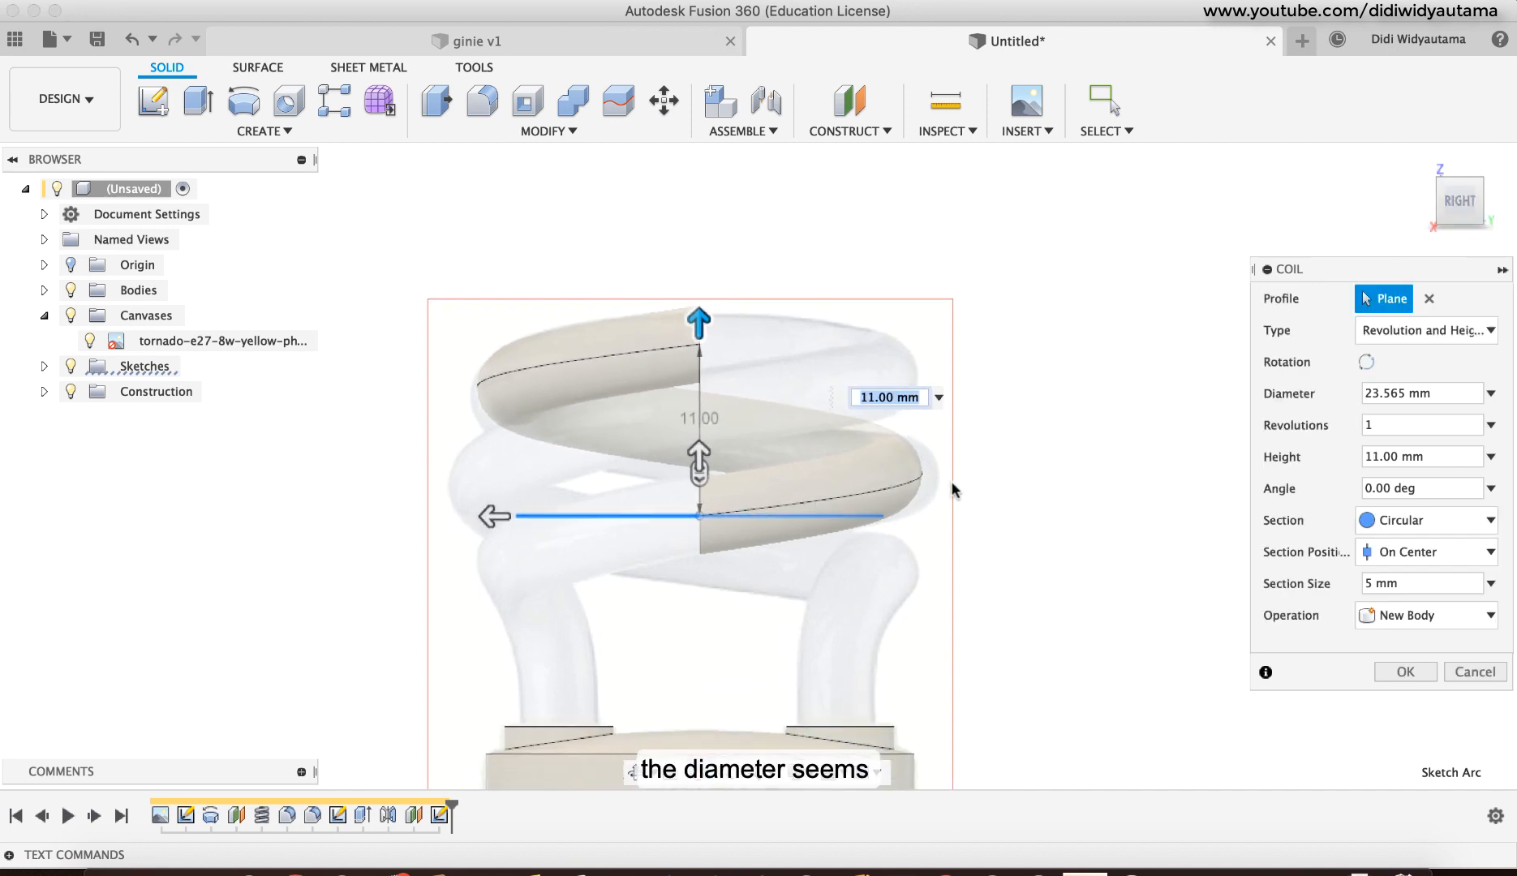
{"action": "left_click_drag", "start_coordinate": [489, 516], "coordinate": [479, 524]}
{"action": "scroll", "coordinate": [712, 522], "scroll_direction": "up", "scroll_amount": 5}
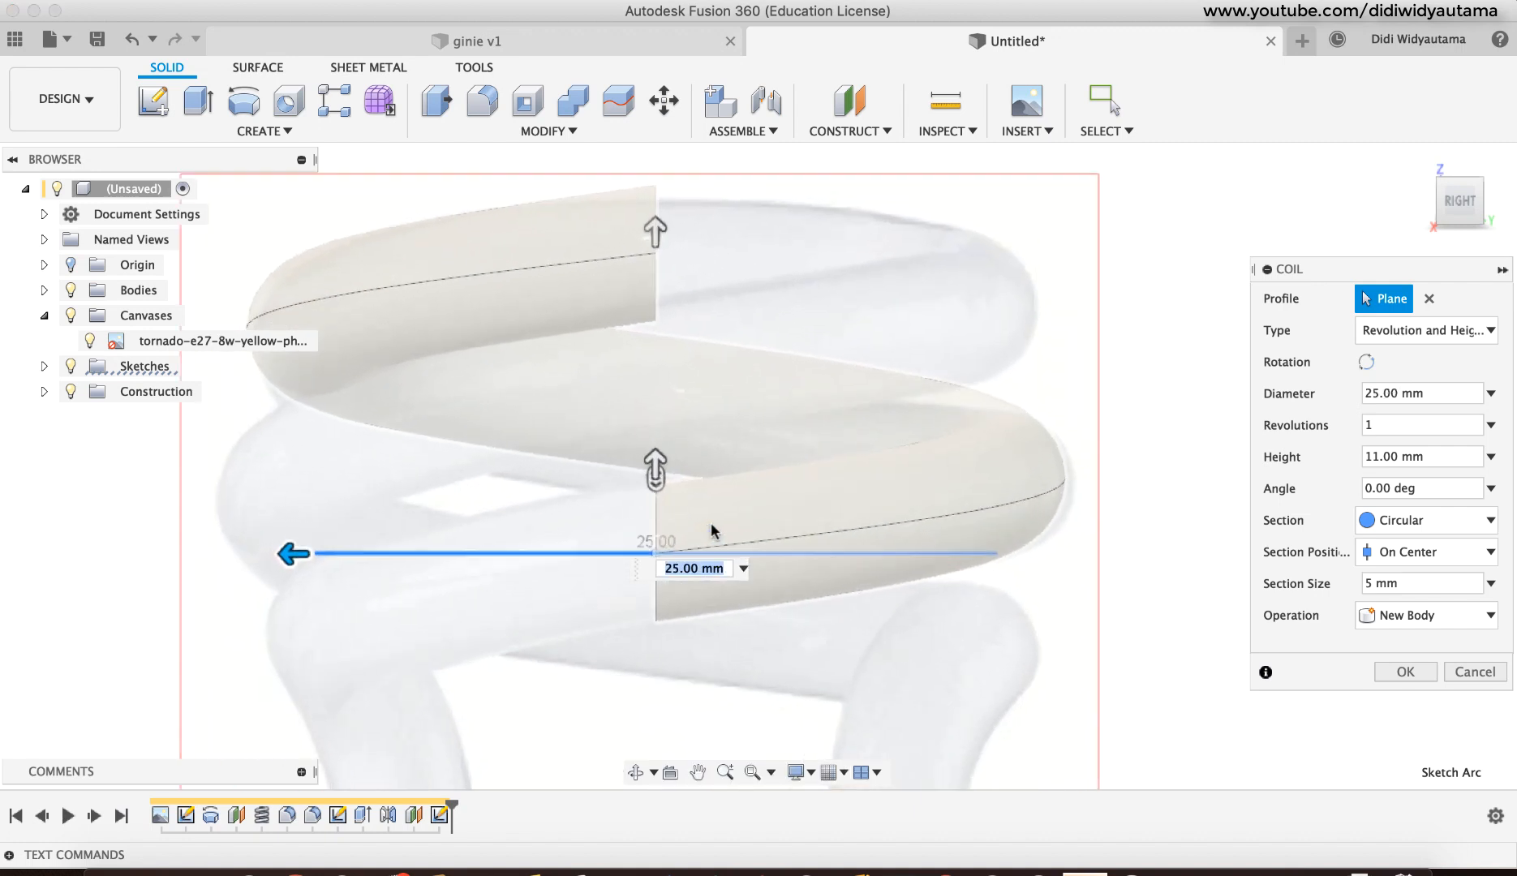
{"action": "scroll", "coordinate": [712, 523], "scroll_direction": "up", "scroll_amount": 5}
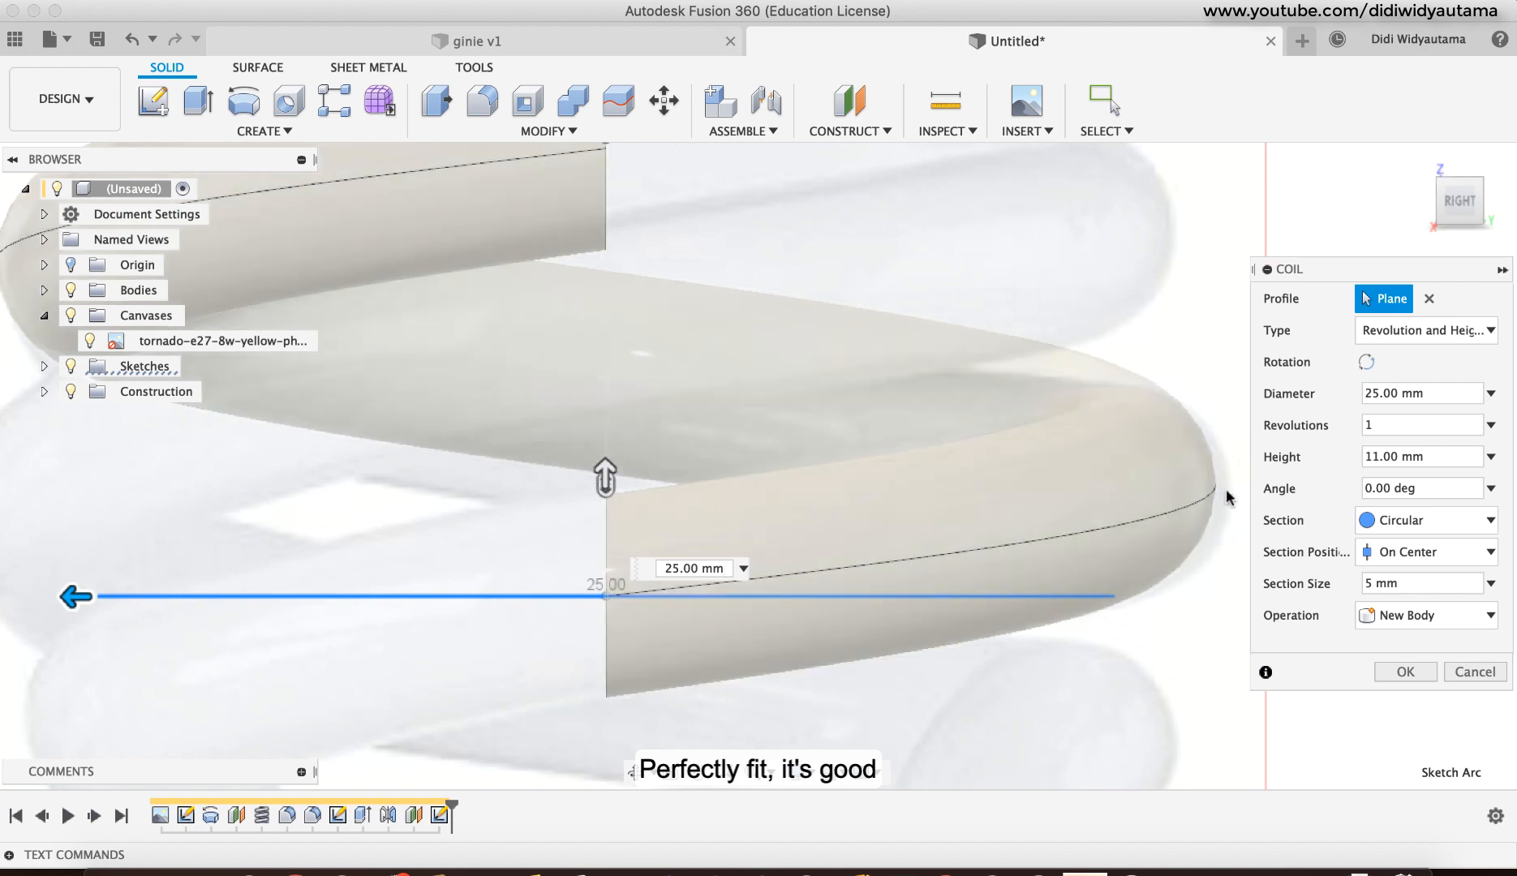
{"action": "middle_click_drag", "start_coordinate": [687, 552], "coordinate": [997, 679]}
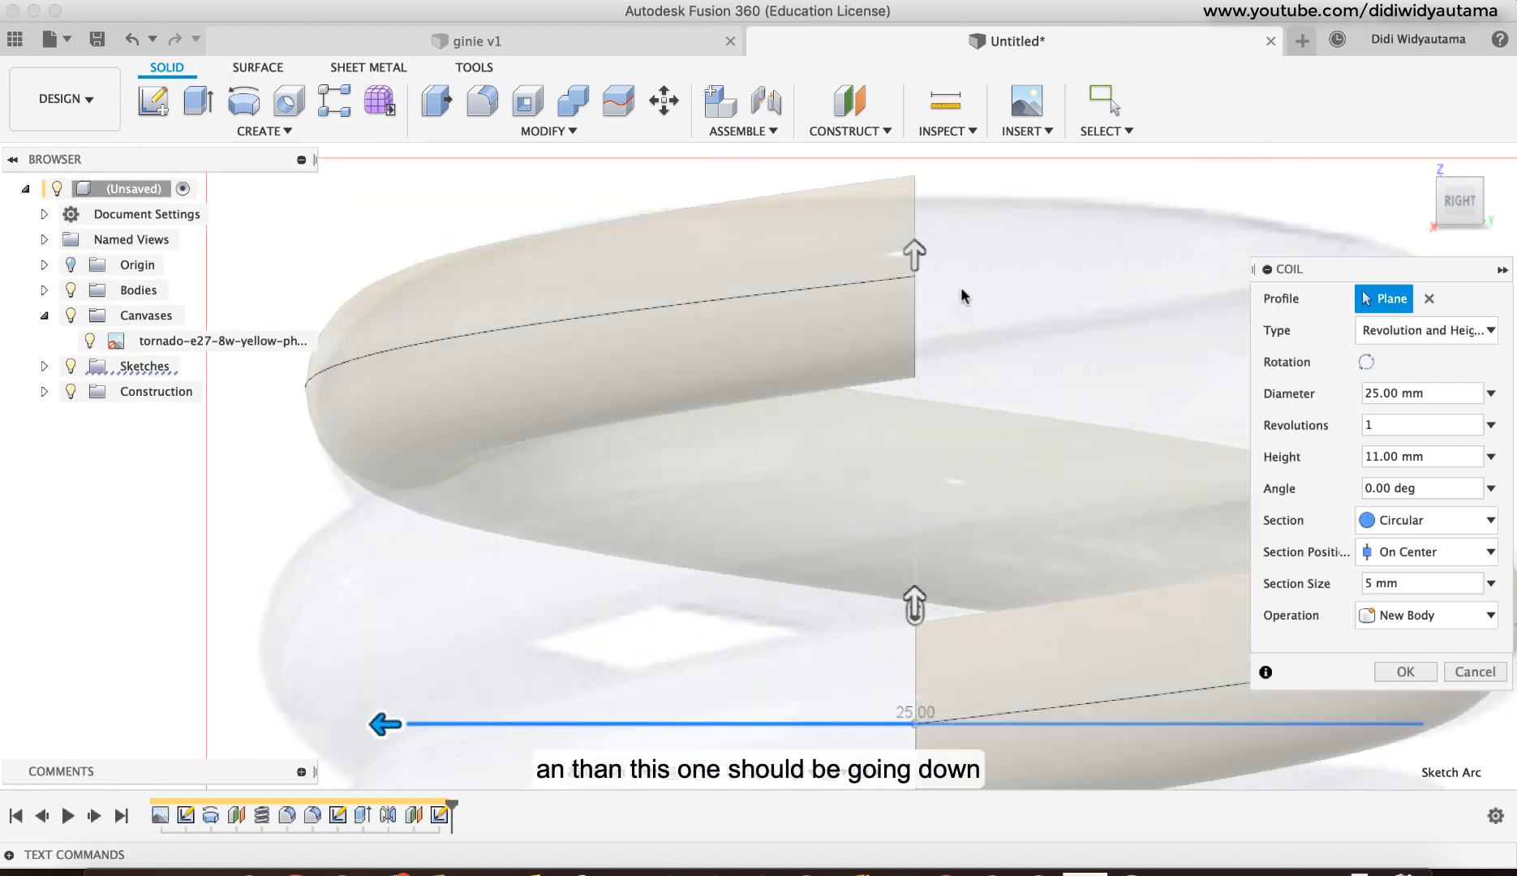
Step: Lower the coil's height to 10 mm to follow the top turn of the tube in the reference image
{"action": "left_click_drag", "start_coordinate": [917, 268], "coordinate": [931, 313]}
{"action": "scroll", "coordinate": [931, 428], "scroll_direction": "right", "scroll_amount": 4}
{"action": "scroll", "coordinate": [931, 427], "scroll_direction": "down", "scroll_amount": 3}
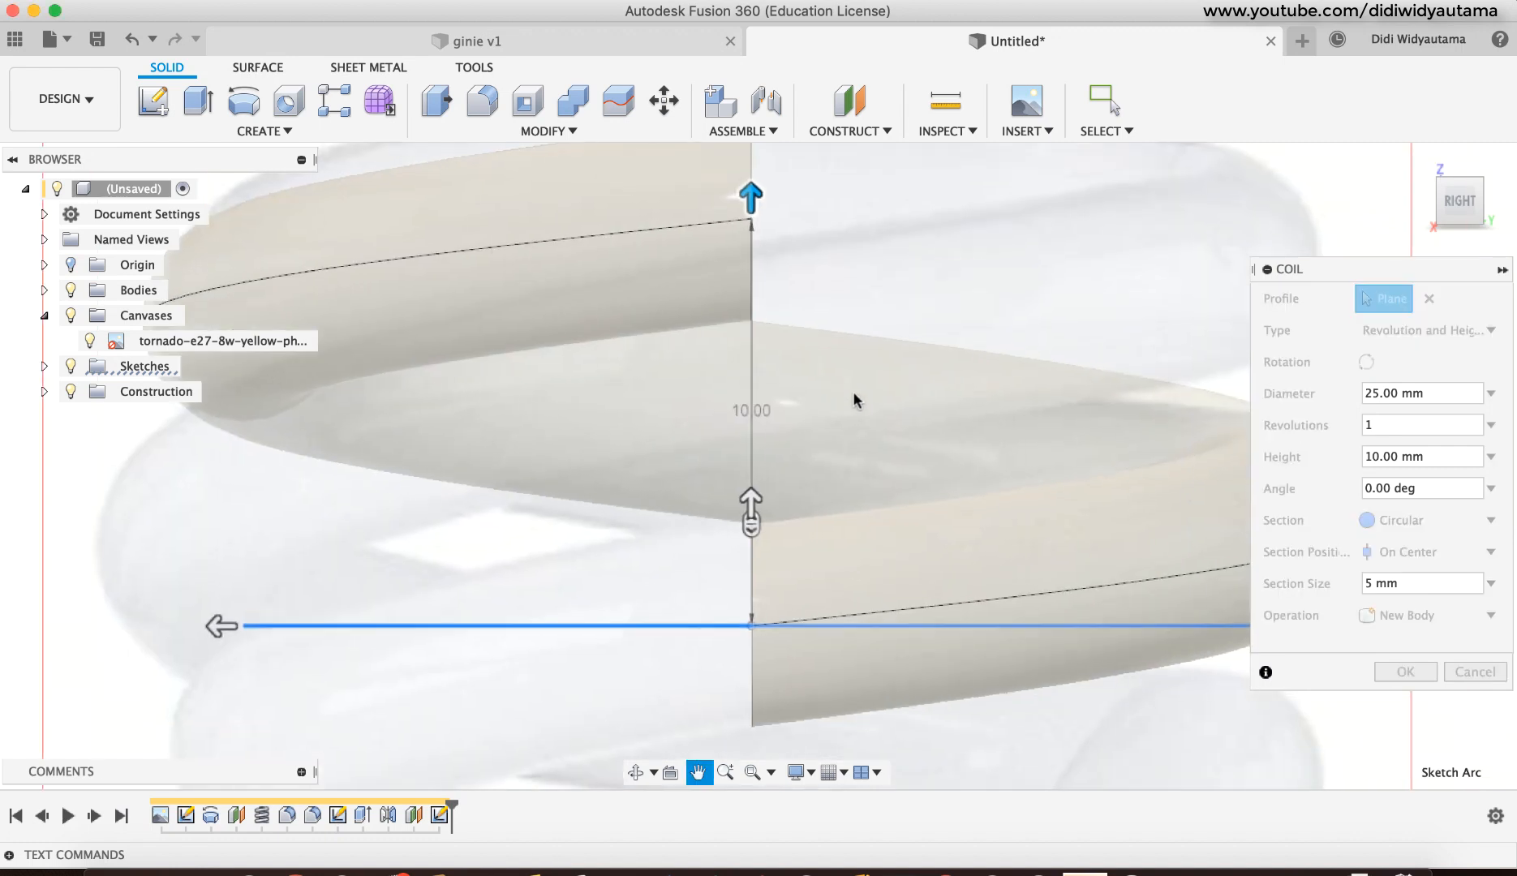
{"action": "scroll", "coordinate": [852, 404], "scroll_direction": "up", "scroll_amount": 1}
{"action": "scroll", "coordinate": [854, 406], "scroll_direction": "down", "scroll_amount": 1}
{"action": "scroll", "coordinate": [854, 413], "scroll_direction": "up", "scroll_amount": 2}
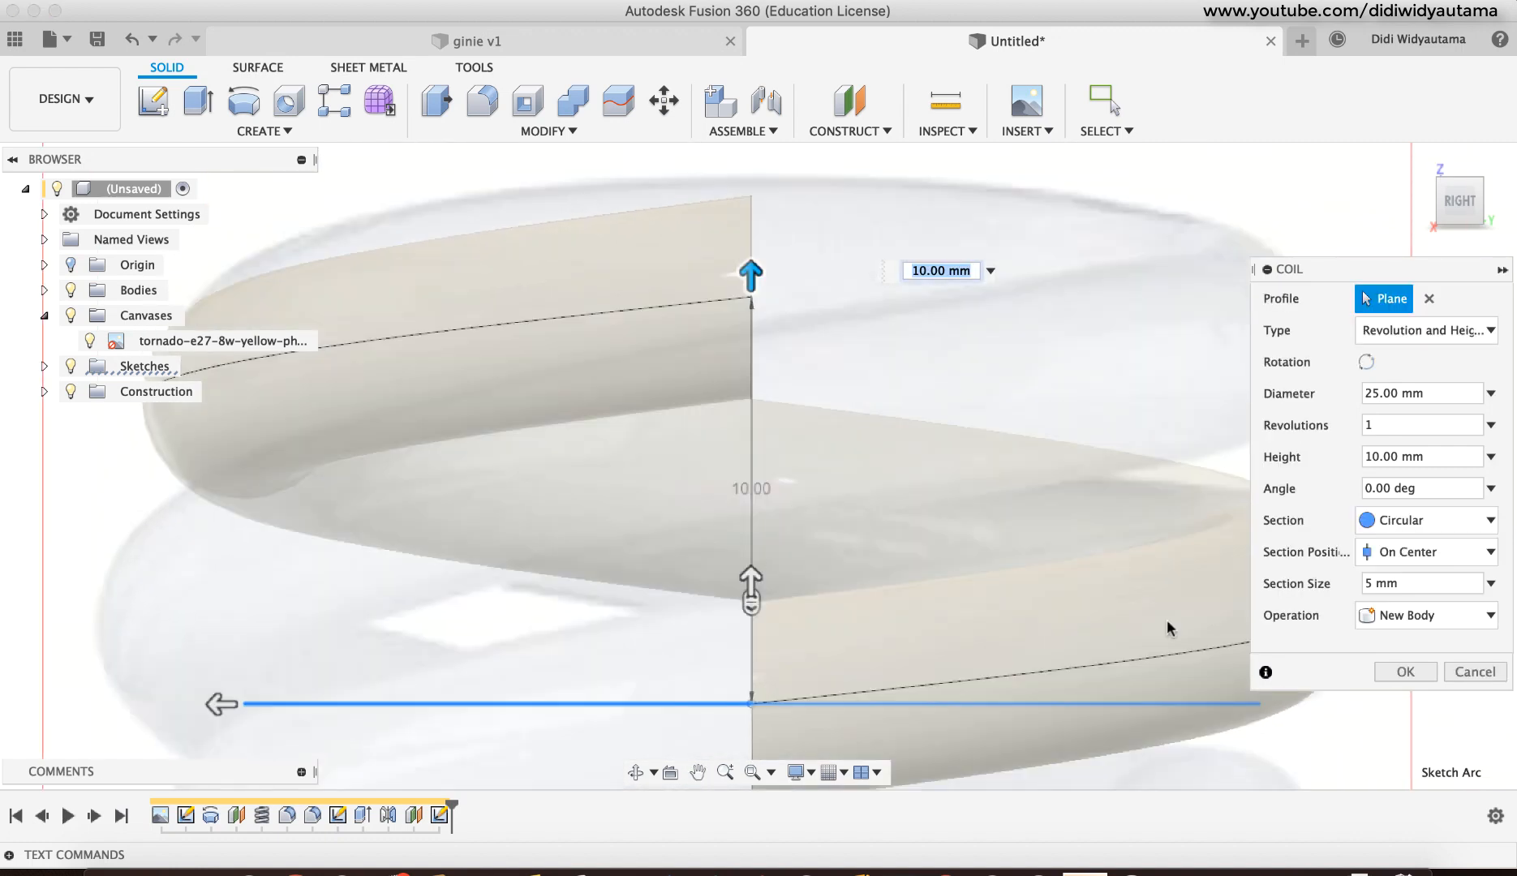
{"action": "scroll", "coordinate": [987, 614], "scroll_direction": "down", "scroll_amount": 3}
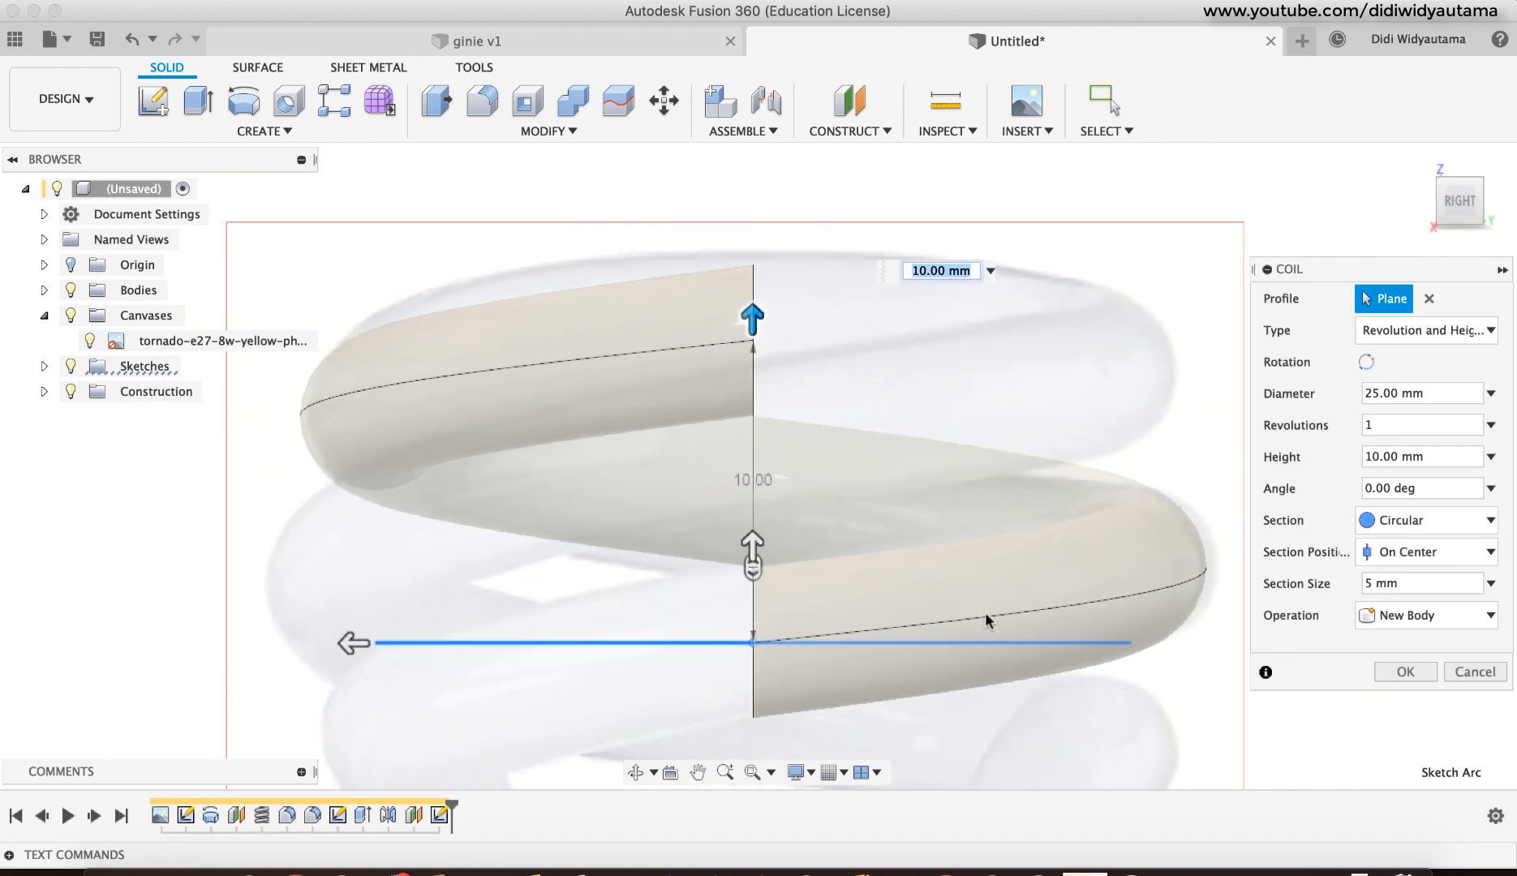
{"action": "scroll", "coordinate": [657, 700], "scroll_direction": "down", "scroll_amount": 2}
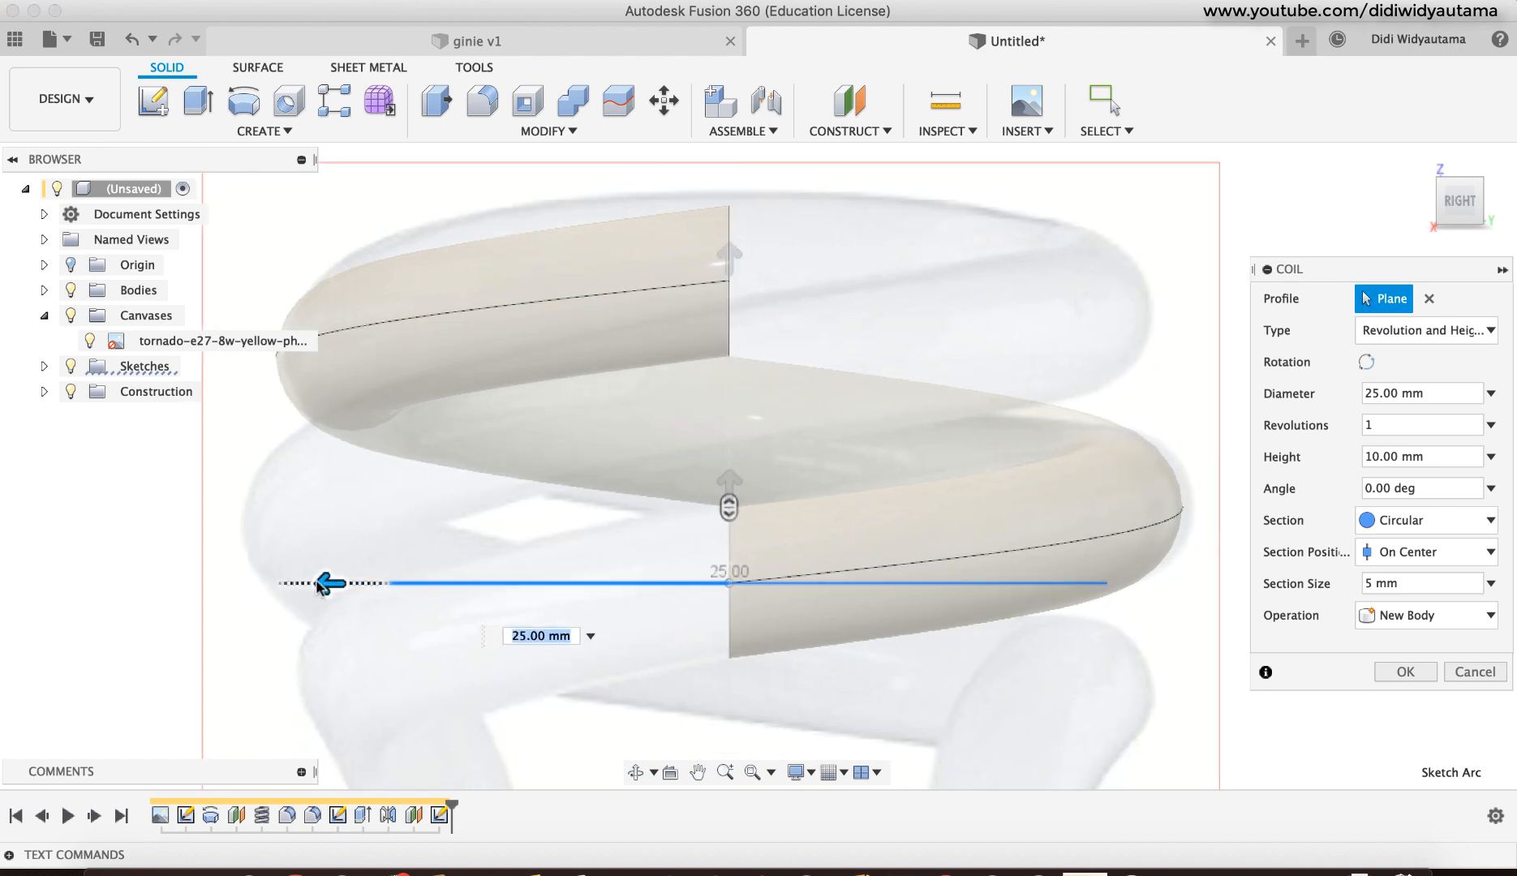
Step: Try a coil diameter of 26 mm, reduce it to 25.5 mm, and compare both side bends with the reference image
{"action": "left_click_drag", "start_coordinate": [311, 584], "coordinate": [303, 584]}
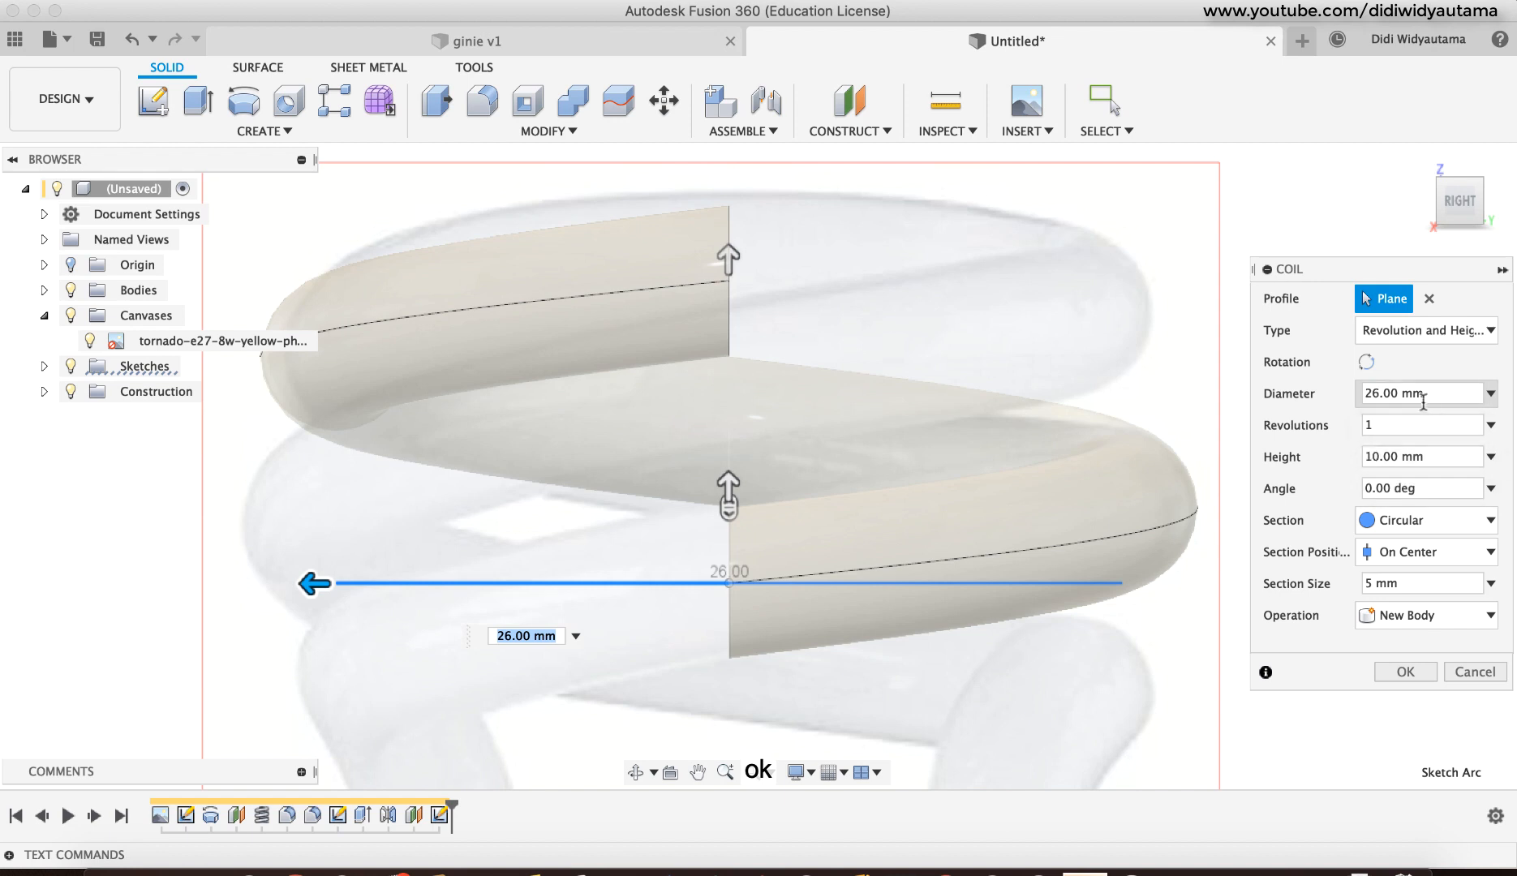
{"action": "key", "text": "Right"}
{"action": "key", "text": "Right"}
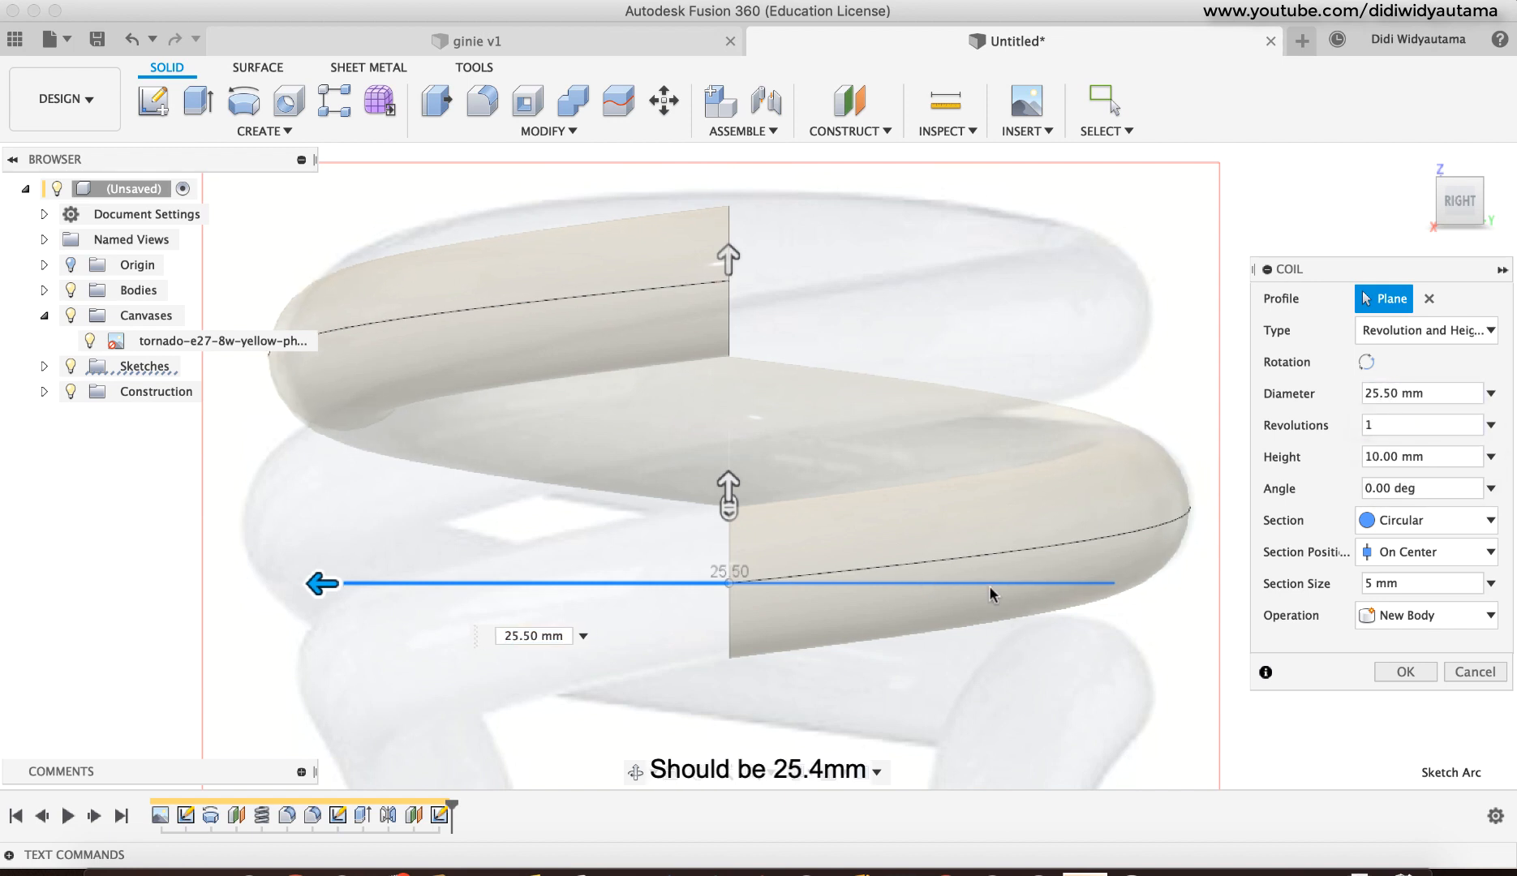
{"action": "middle_click_drag", "start_coordinate": [1076, 580], "coordinate": [1038, 539]}
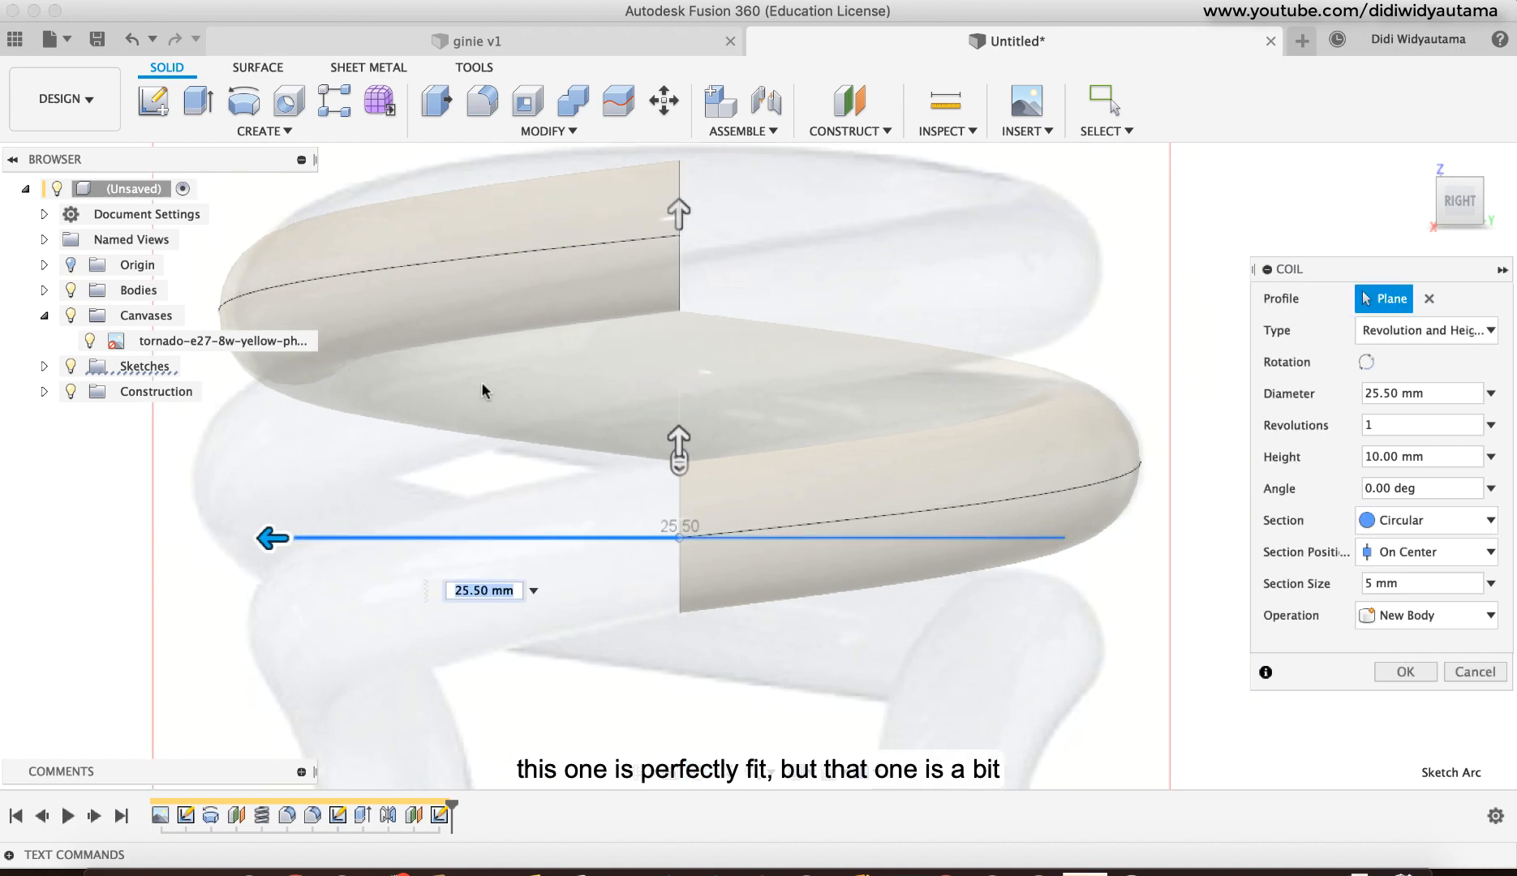
{"action": "middle_click_drag", "start_coordinate": [680, 409], "coordinate": [782, 531]}
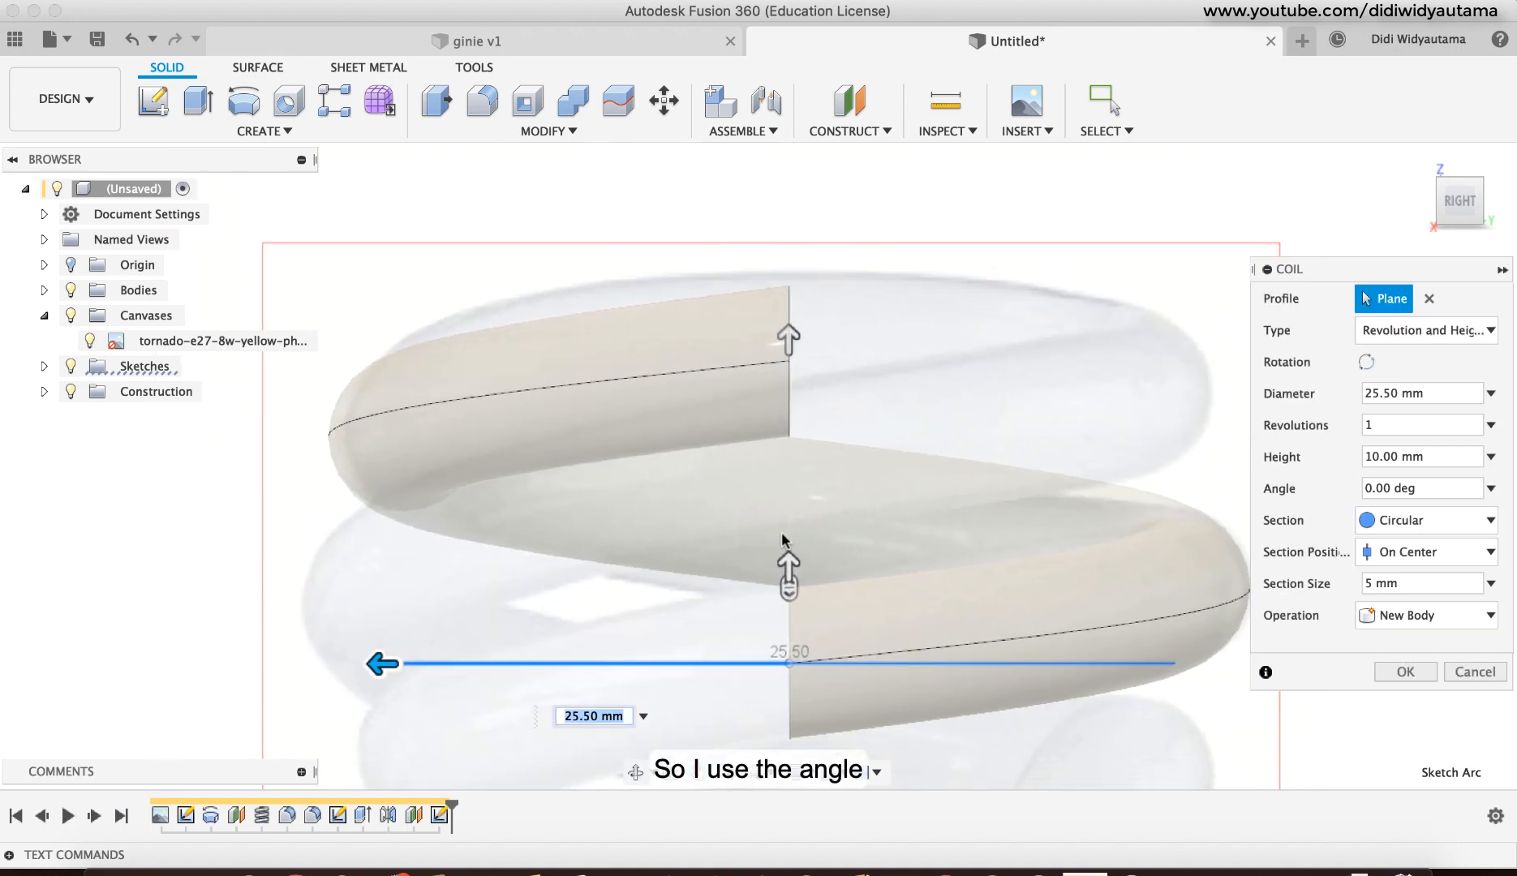
Step: Taper the coil with an angle of -5 degrees and create it as a new body
{"action": "left_click_drag", "start_coordinate": [1429, 492], "coordinate": [1276, 524]}
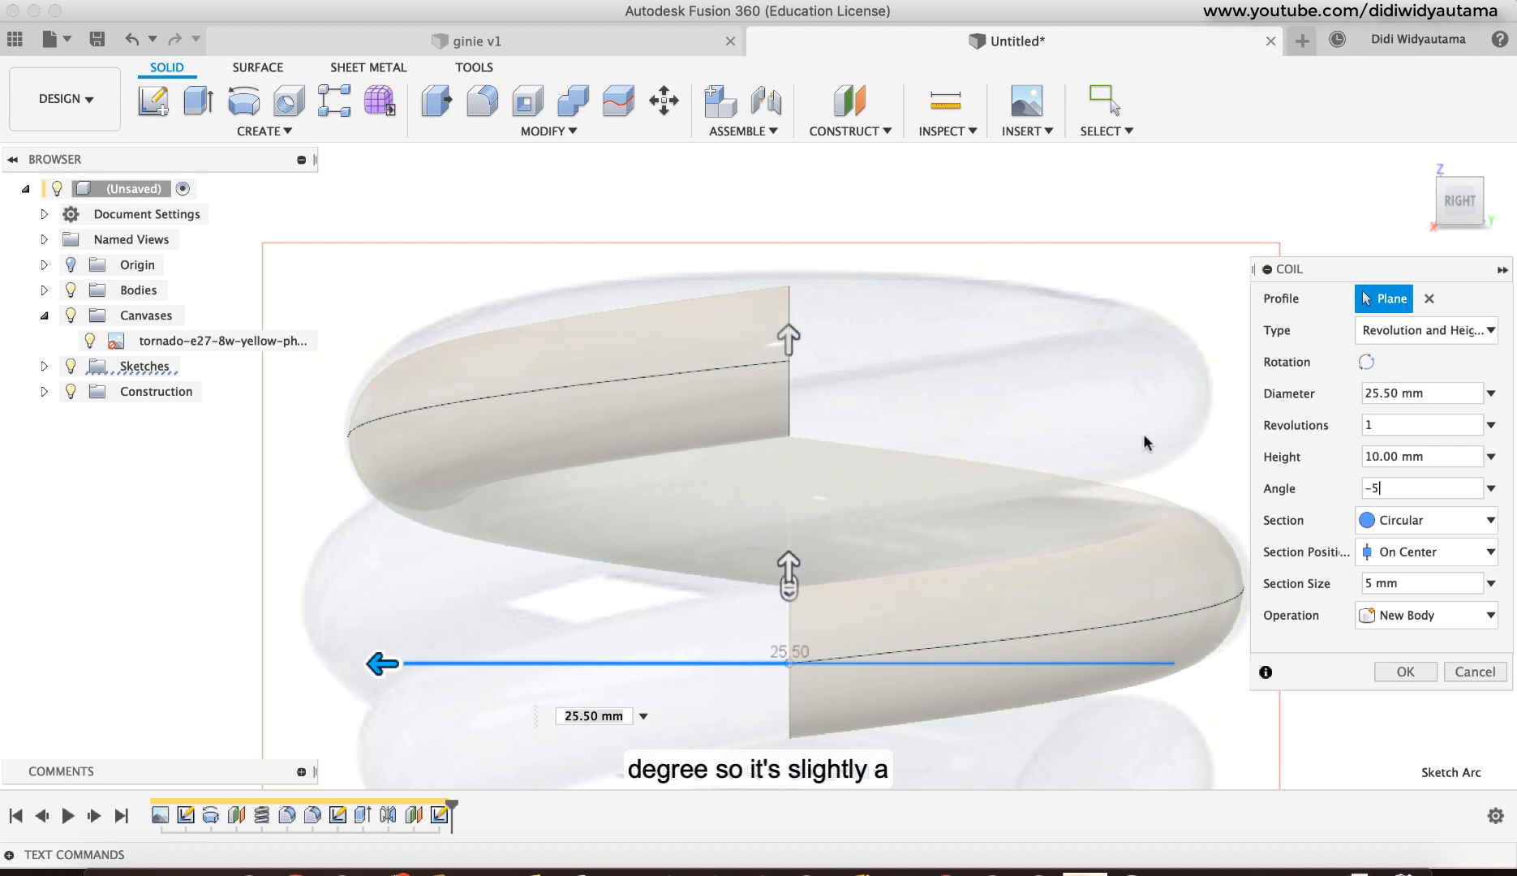
{"action": "middle_click_drag", "start_coordinate": [1051, 494], "coordinate": [1006, 502]}
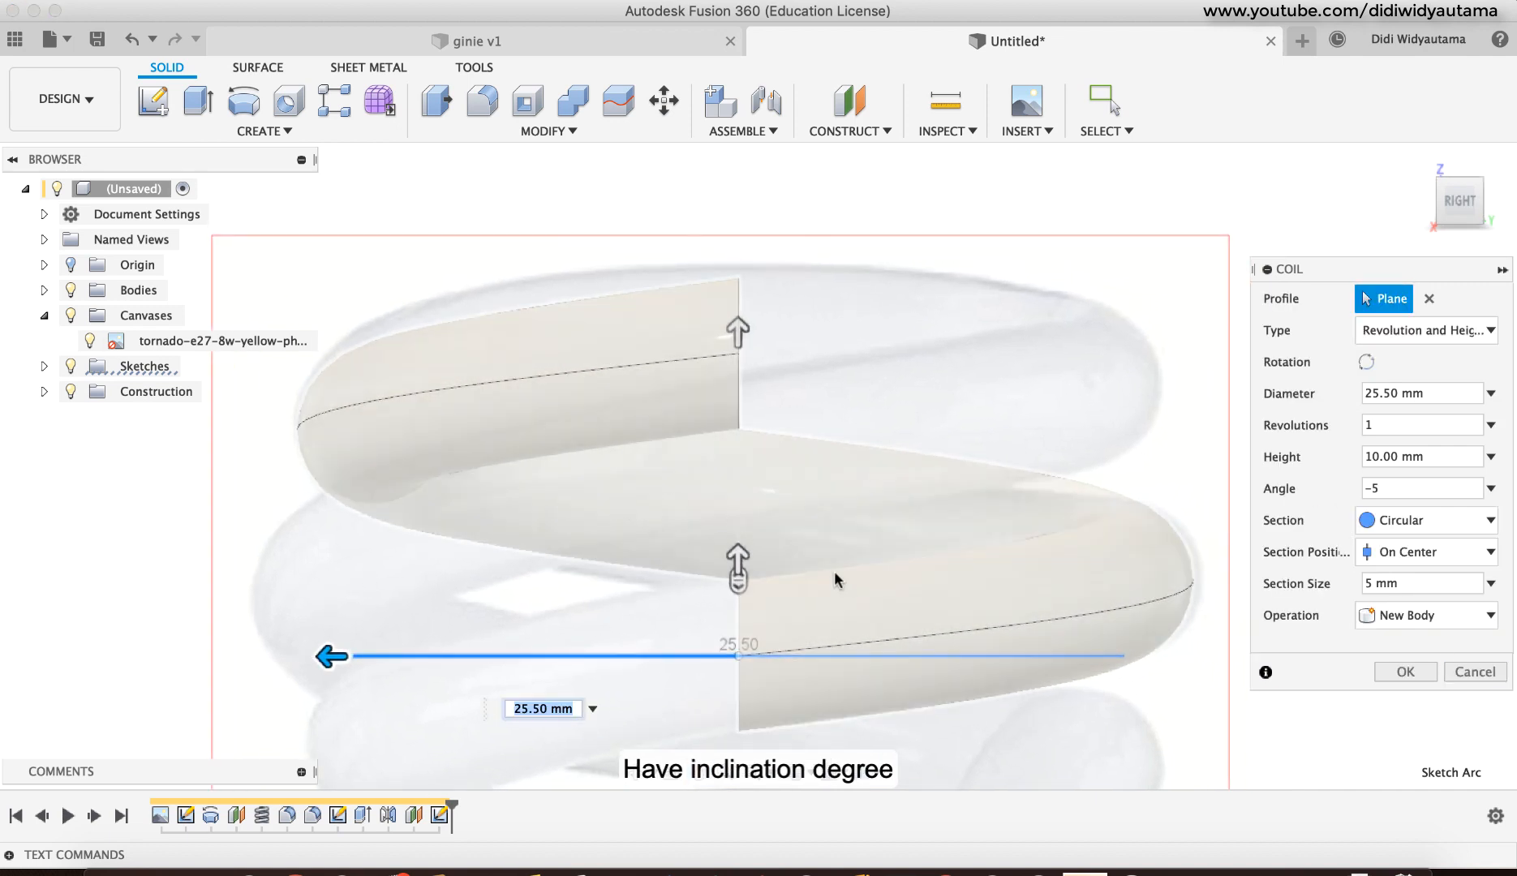
{"action": "middle_click_drag", "start_coordinate": [799, 496], "coordinate": [759, 400]}
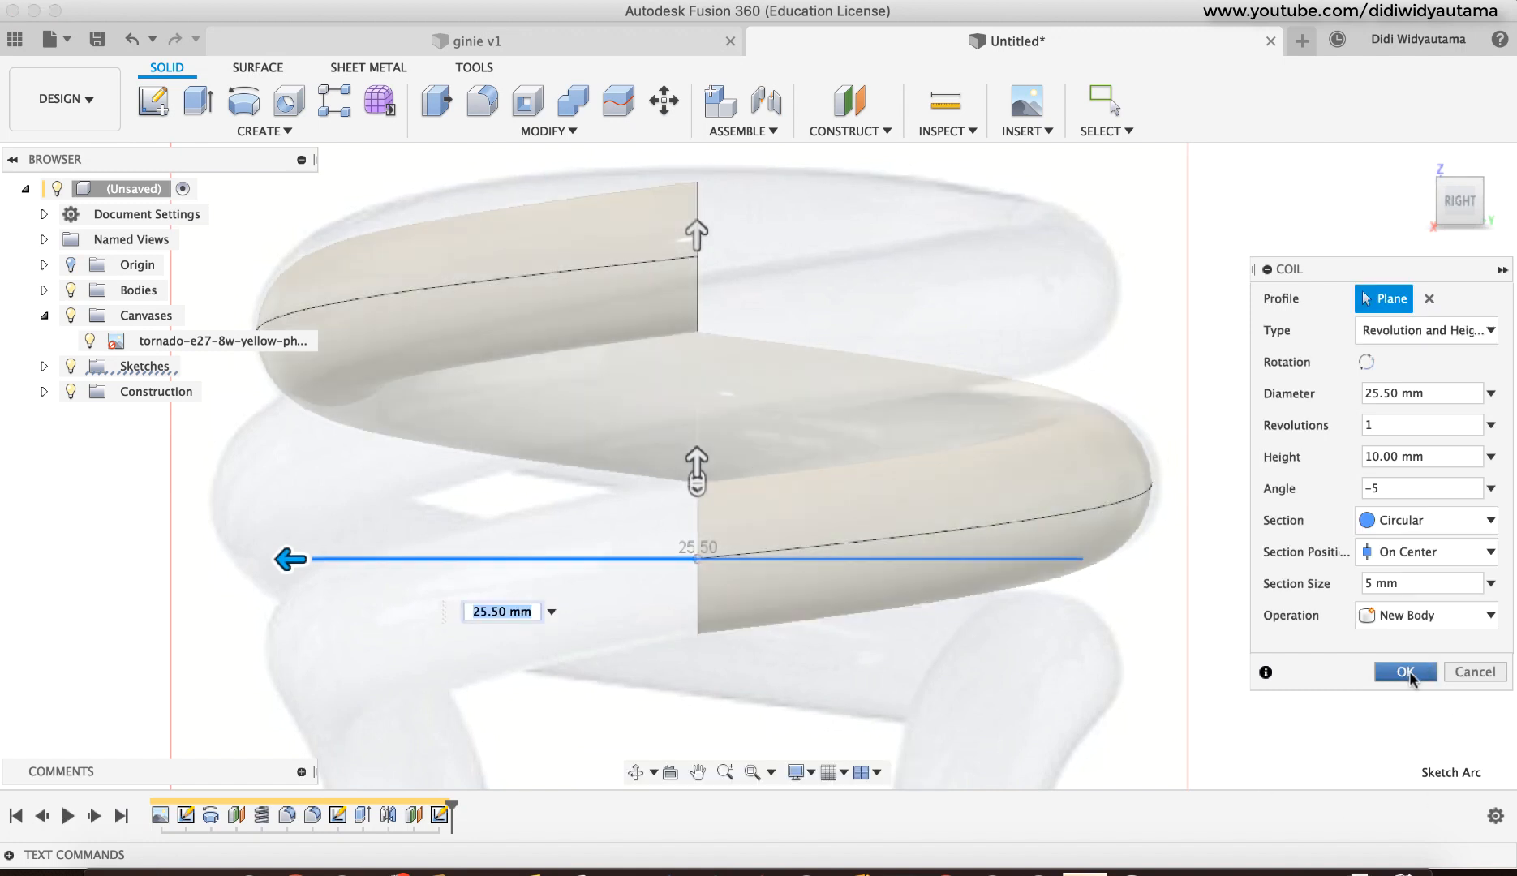
{"action": "key", "text": "Return"}
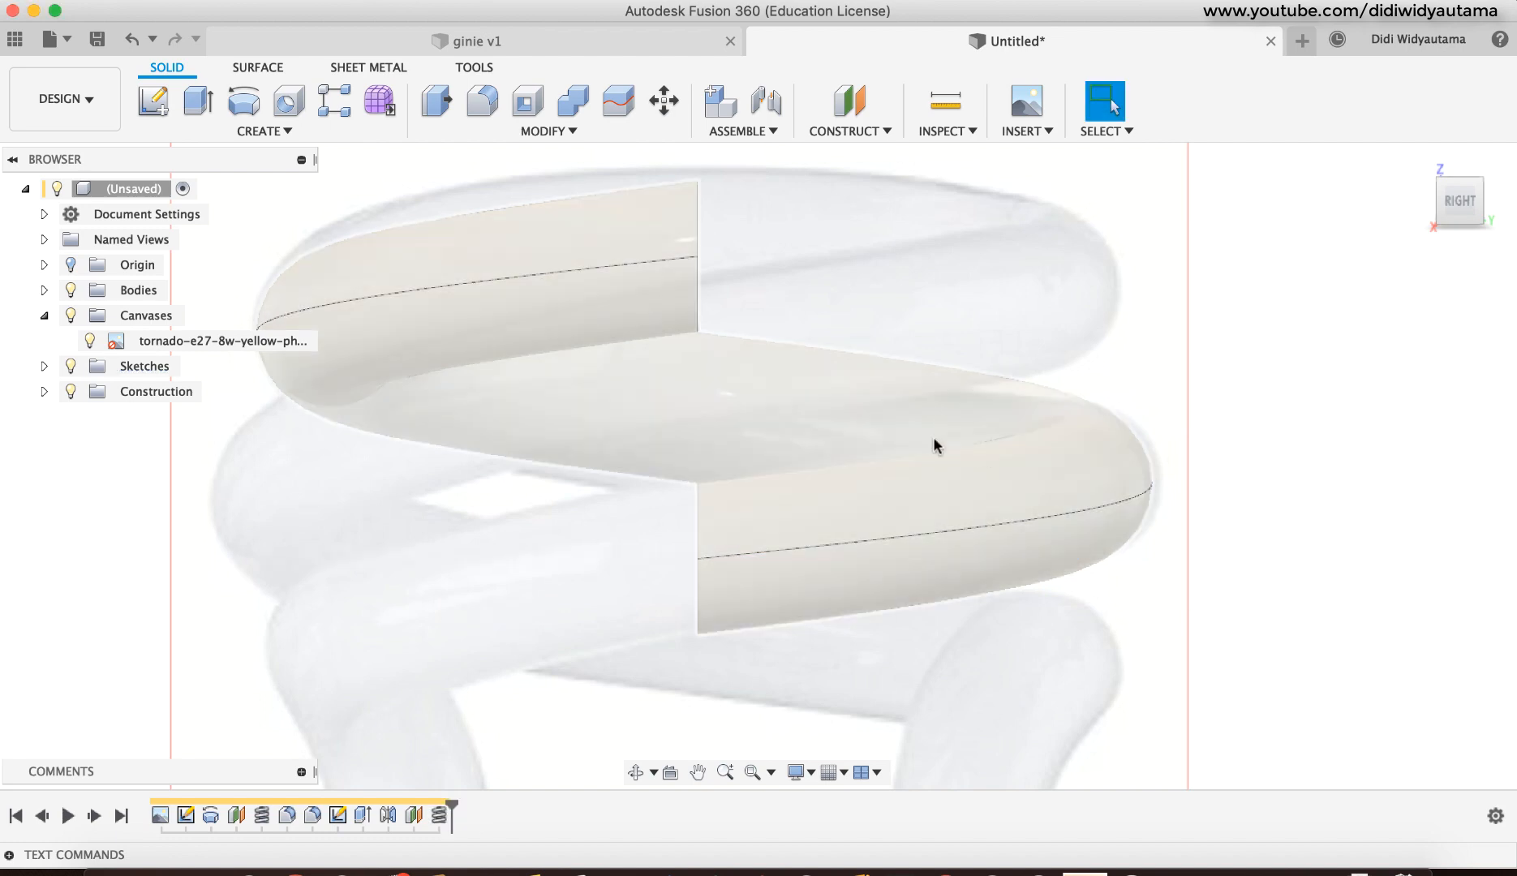
Step: Examine the coil's two open ends against the sockets and the tube in the reference image
{"action": "middle_click_drag", "start_coordinate": [1392, 378], "coordinate": [1033, 304], "text": "shift"}
{"action": "middle_click_drag", "start_coordinate": [765, 509], "coordinate": [794, 487], "text": "shift"}
{"action": "middle_click_drag", "start_coordinate": [1212, 503], "coordinate": [1215, 346]}
{"action": "middle_click_drag", "start_coordinate": [828, 434], "coordinate": [896, 417], "text": "shift"}
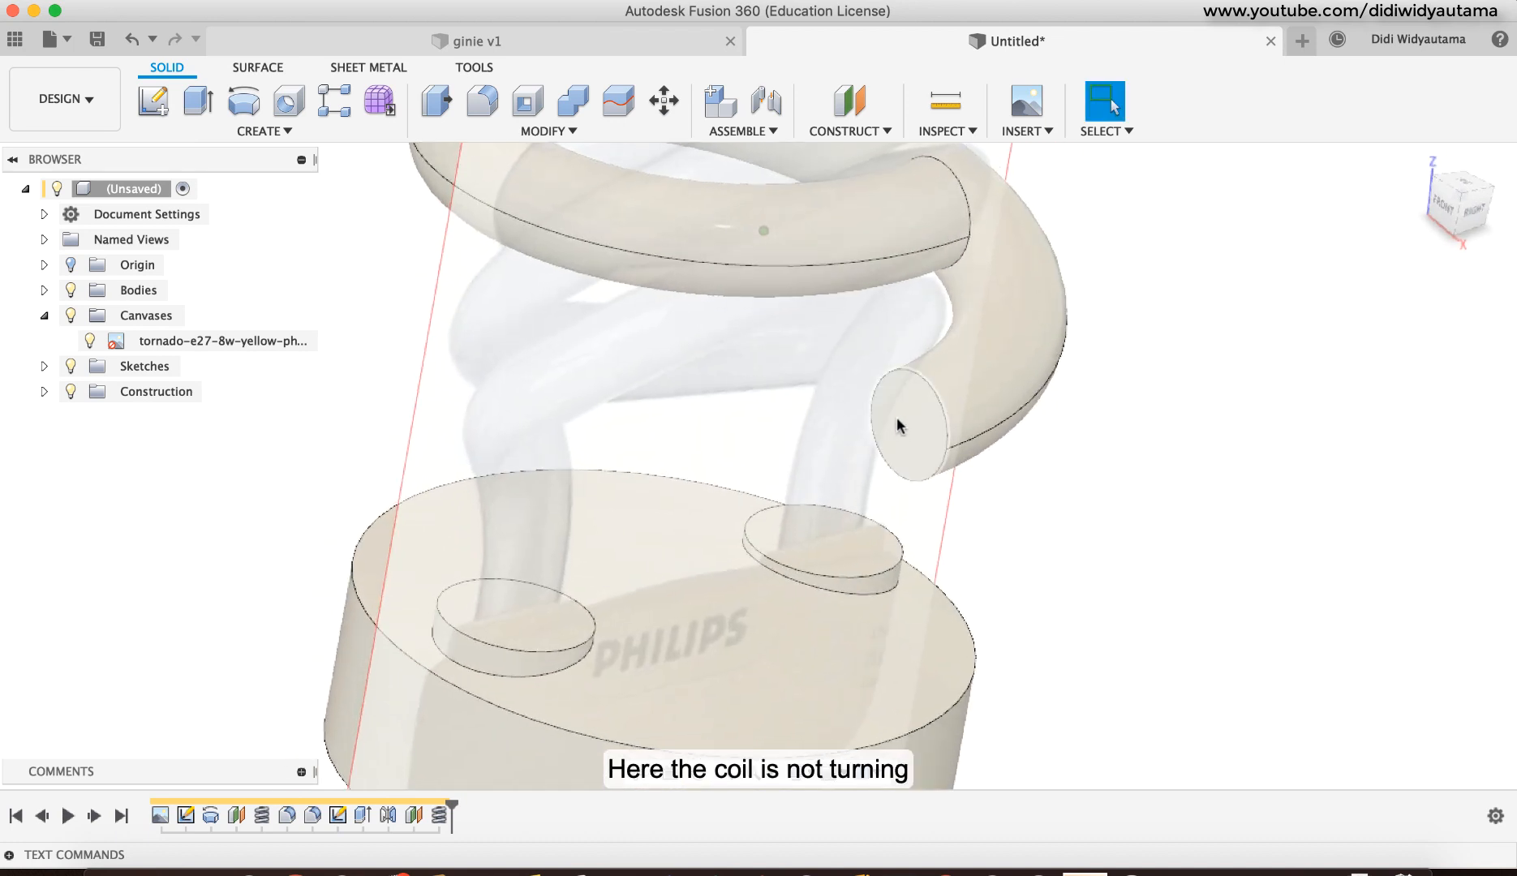
{"action": "left_click", "coordinate": [1467, 221]}
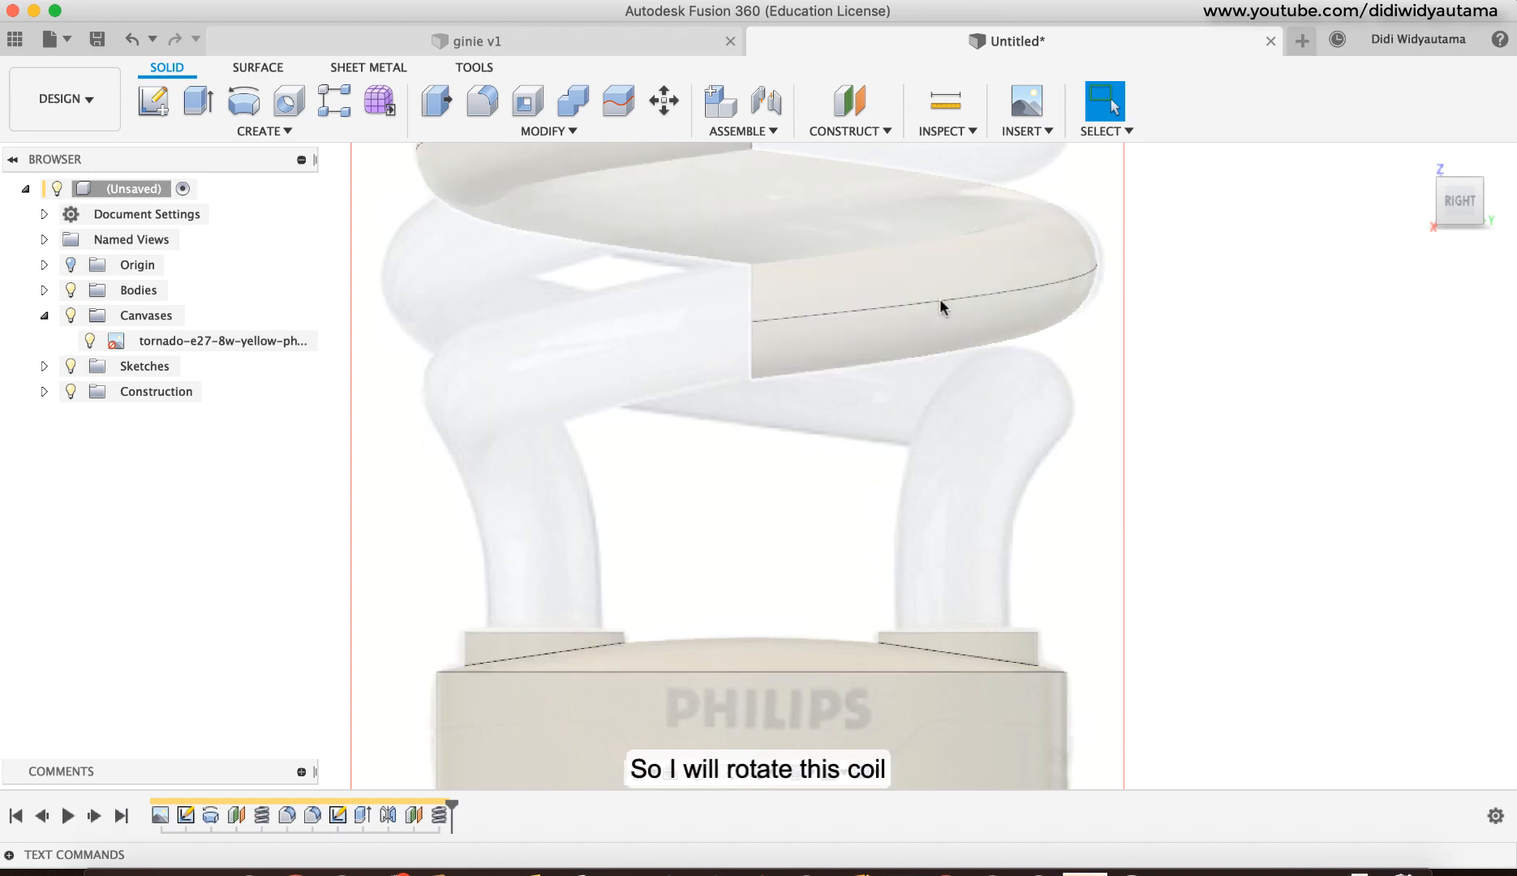
{"action": "middle_click_drag", "start_coordinate": [1260, 255], "coordinate": [1327, 243], "text": "shift"}
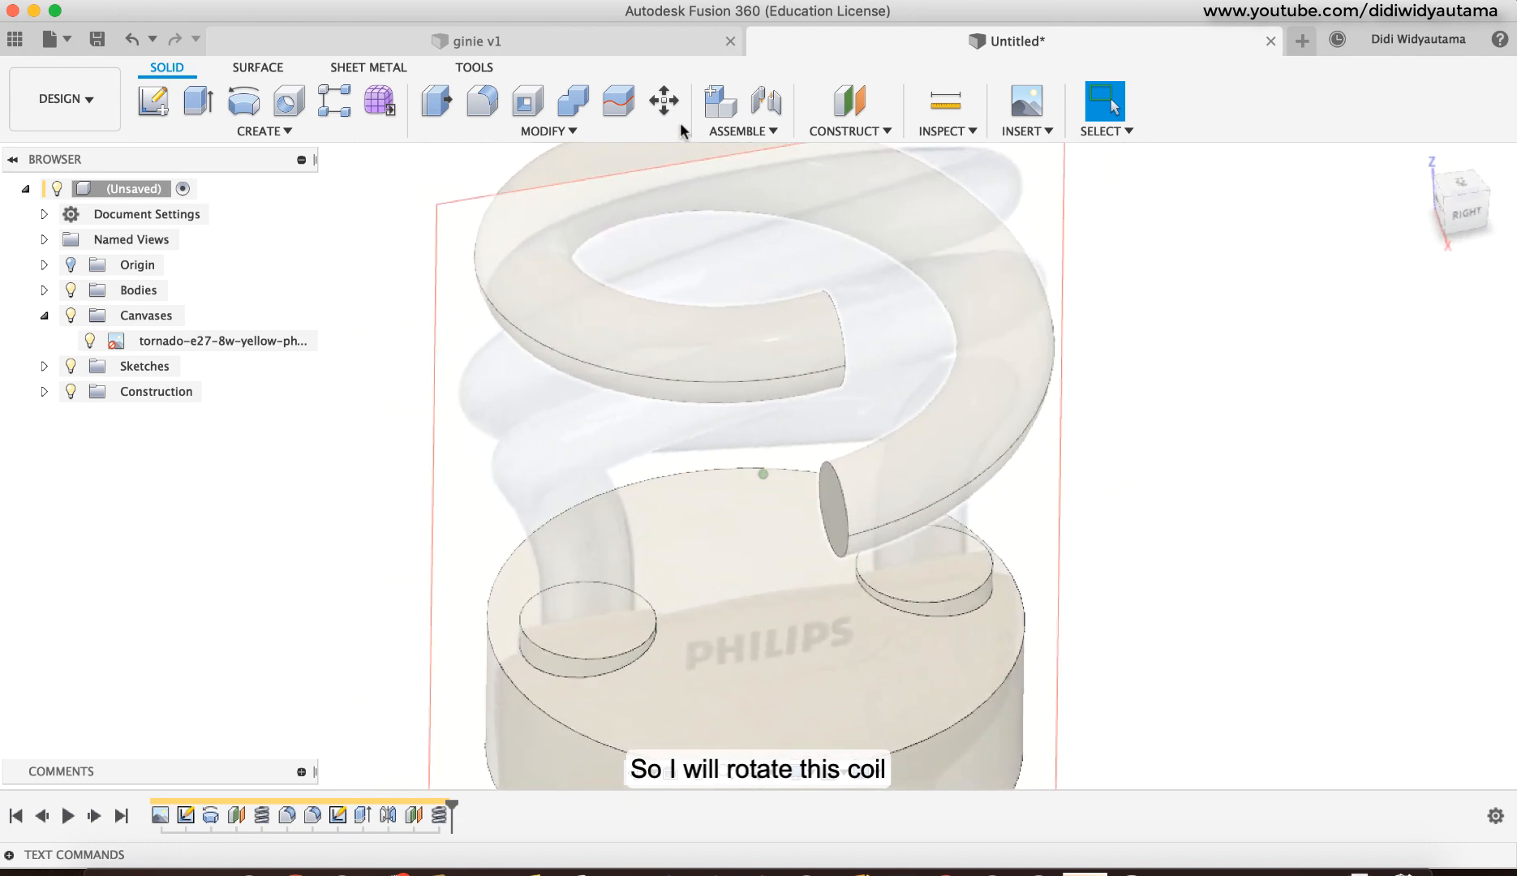
Step: Select the coil body for a move, show the origin, and try to set the move pivot at the origin point
{"action": "scroll", "coordinate": [673, 114], "scroll_direction": "down", "scroll_amount": 2}
{"action": "left_click", "coordinate": [665, 102]}
{"action": "left_click", "coordinate": [670, 231]}
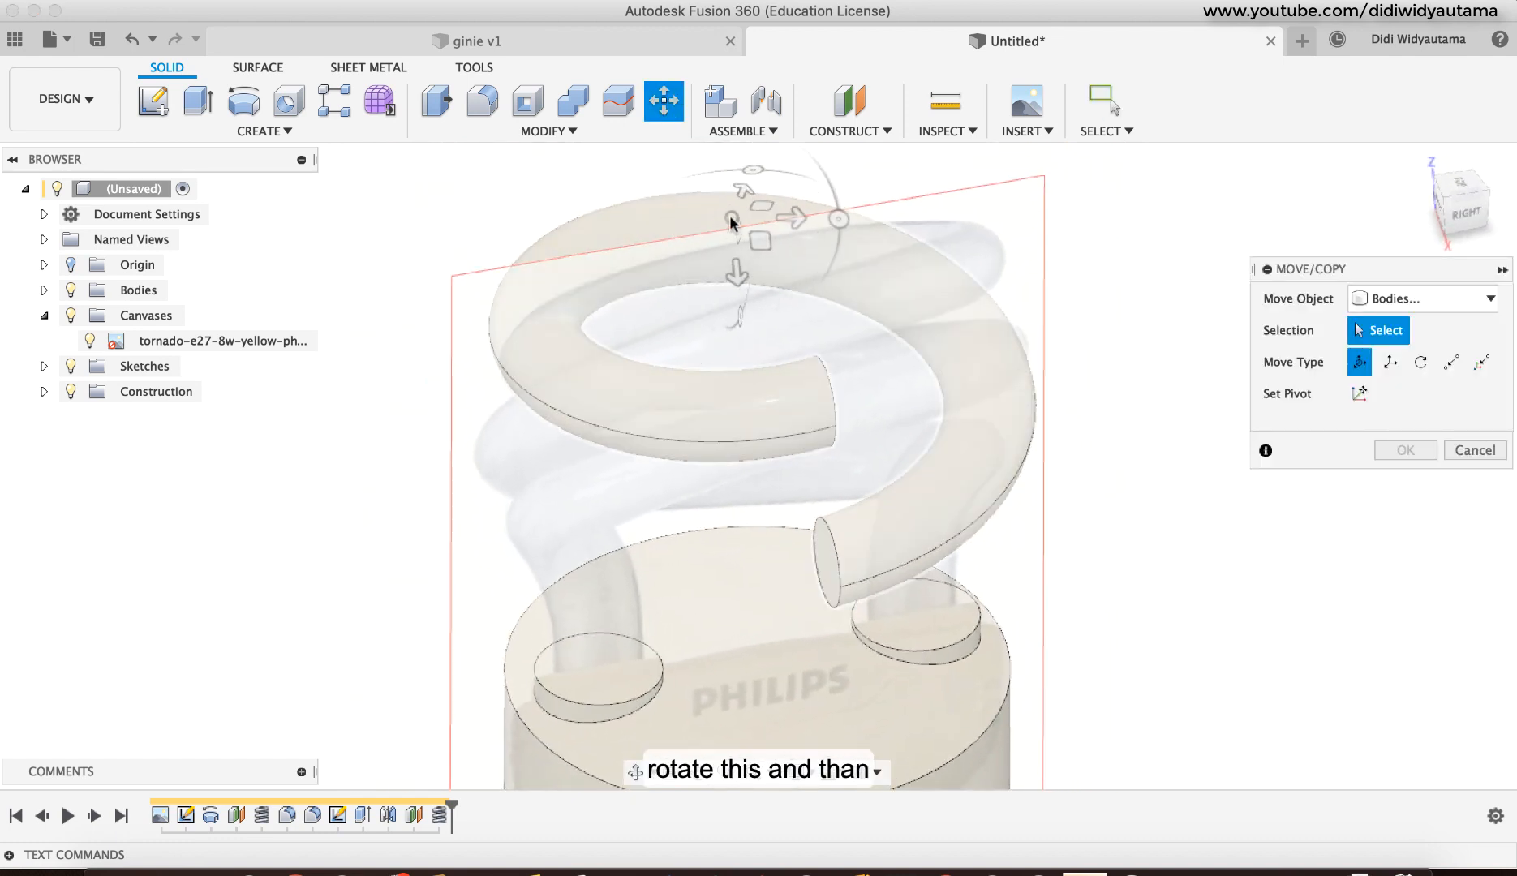
{"action": "left_click", "coordinate": [731, 221]}
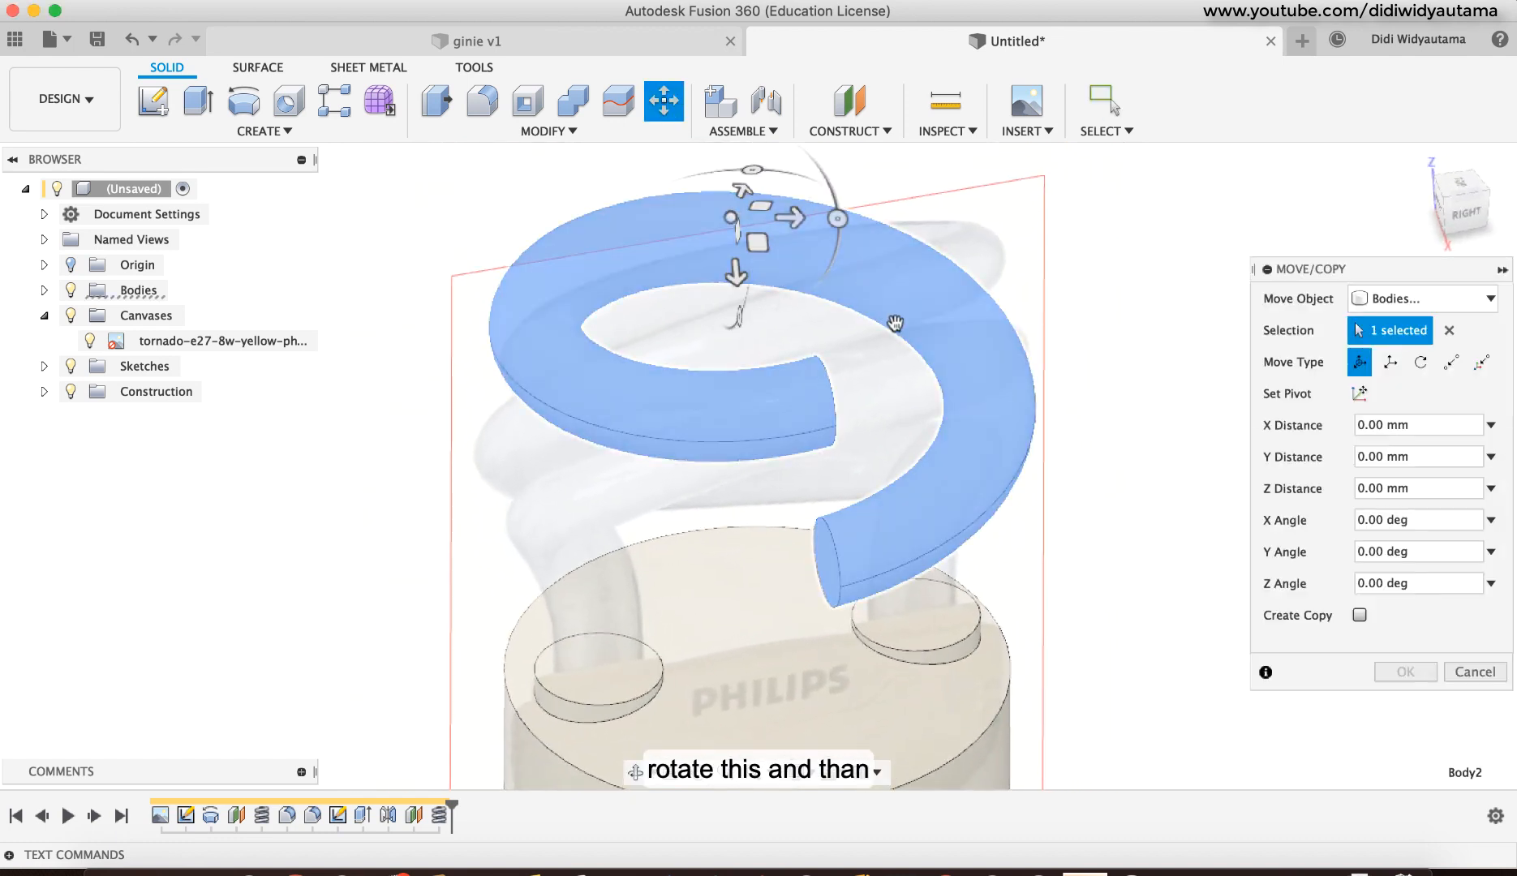
{"action": "left_click", "coordinate": [1363, 394]}
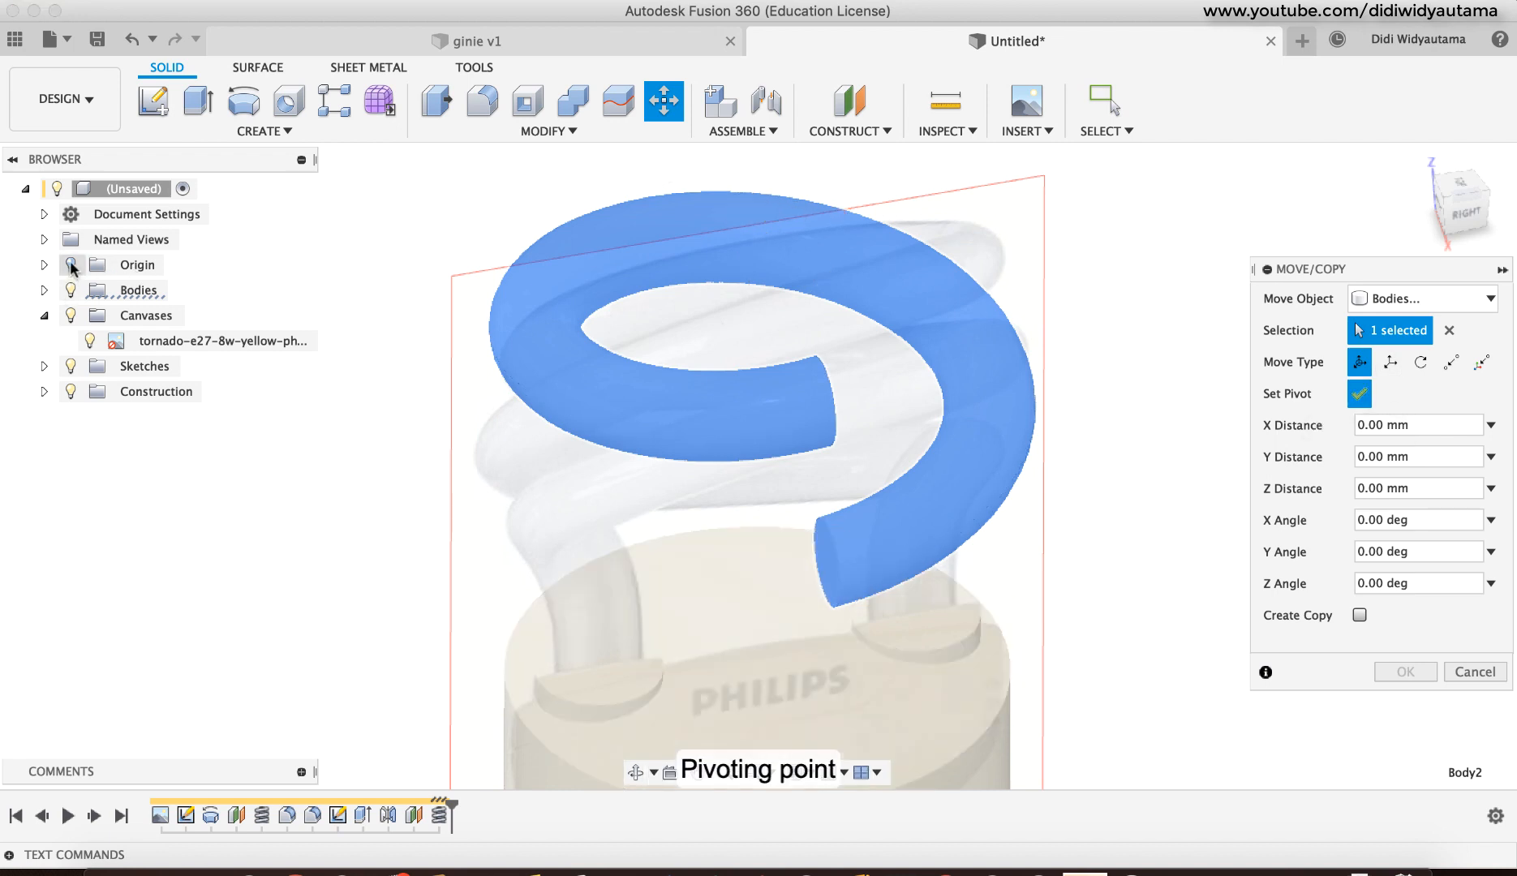
{"action": "left_click", "coordinate": [757, 699]}
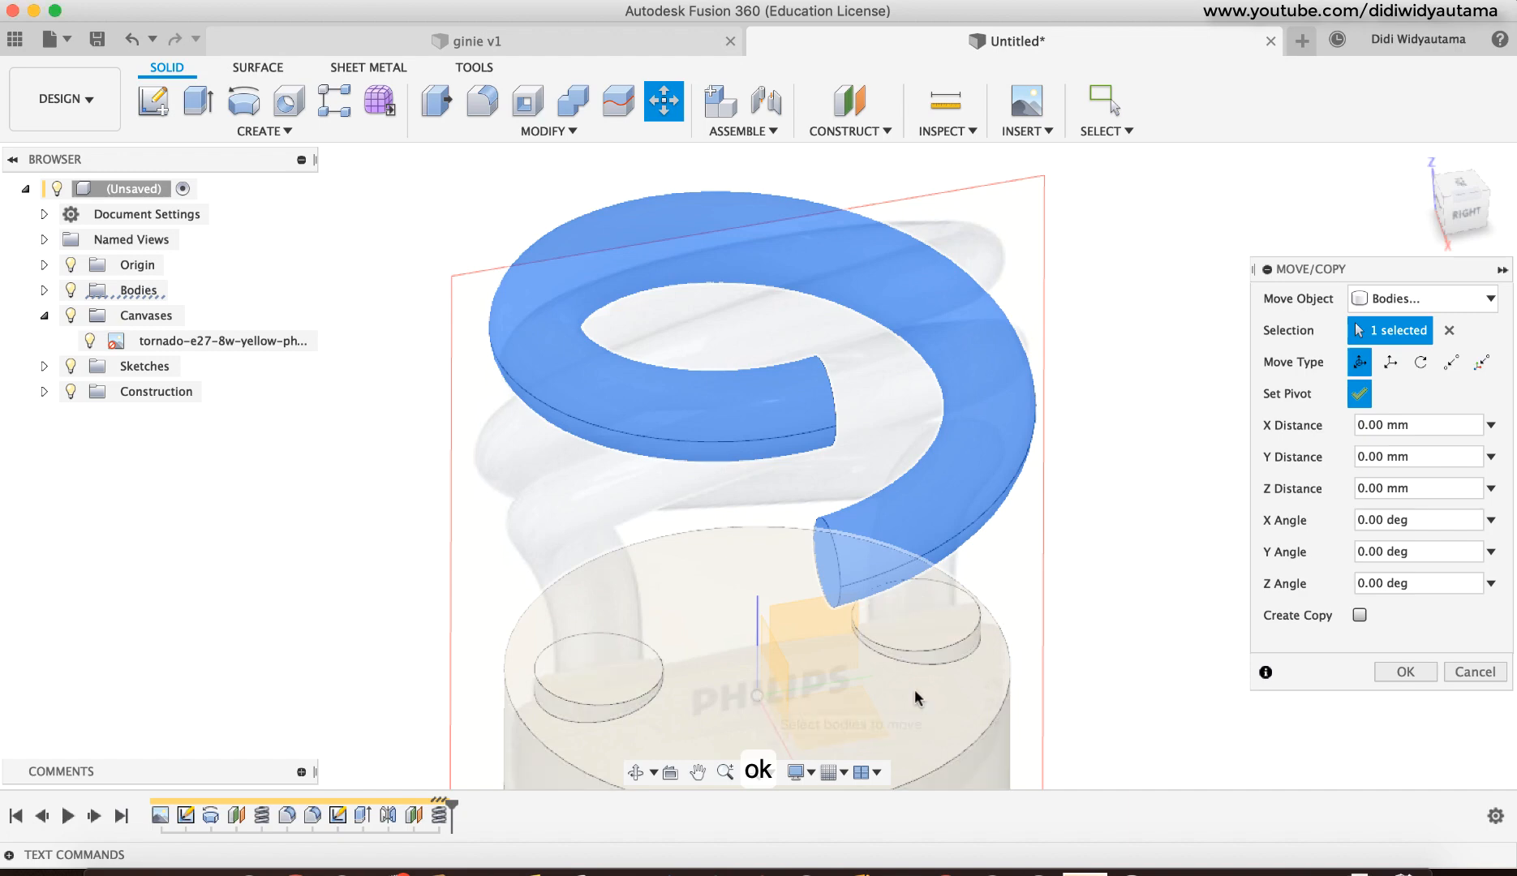
{"action": "middle_click_drag", "start_coordinate": [1189, 546], "coordinate": [982, 477], "text": "shift"}
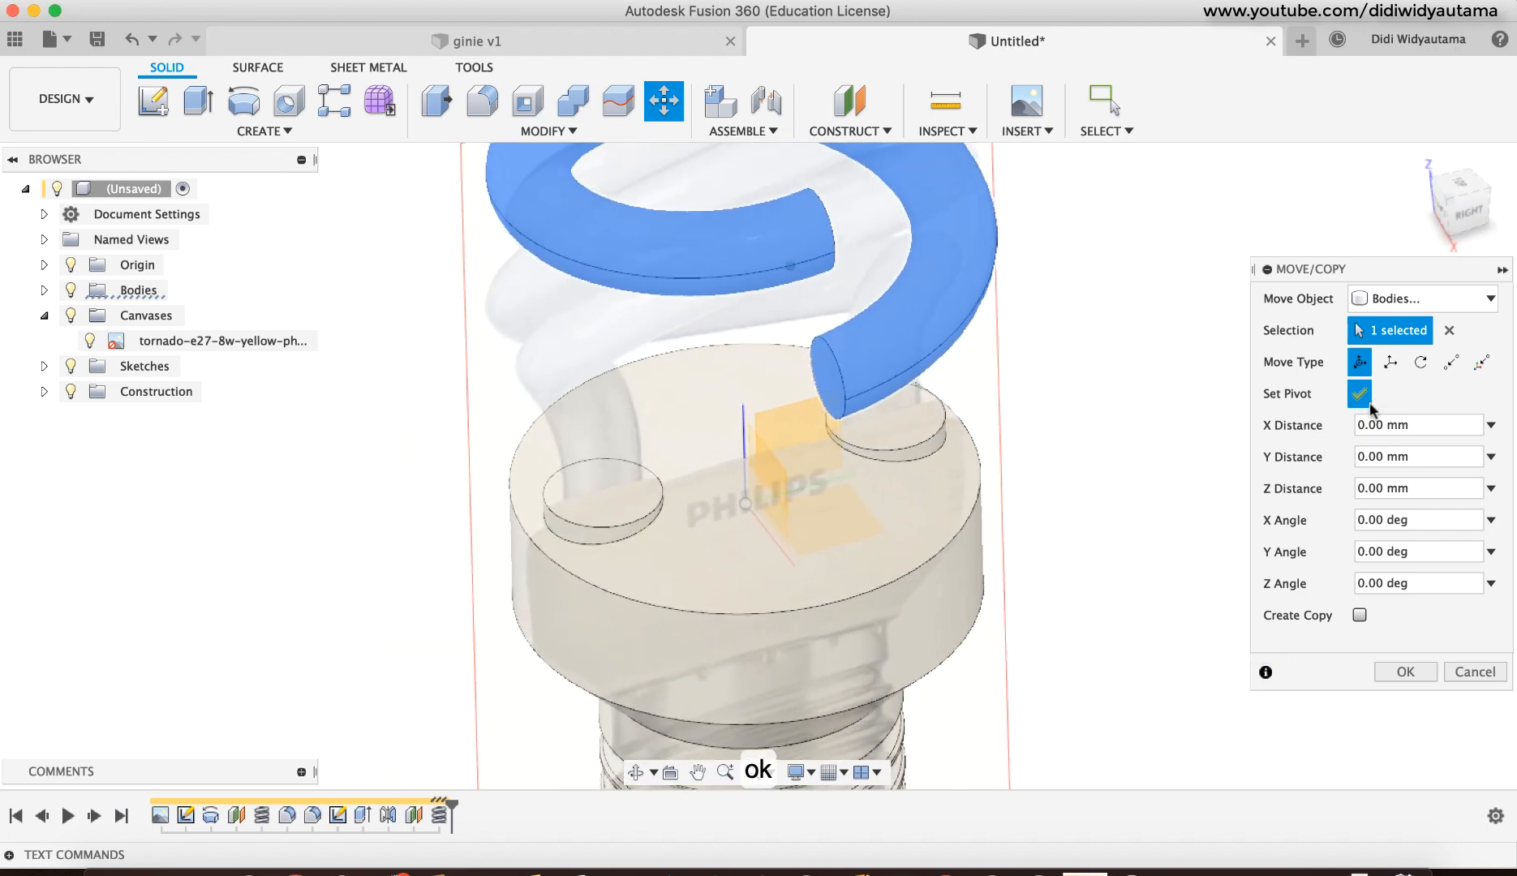
{"action": "left_click", "coordinate": [1363, 399]}
{"action": "left_click", "coordinate": [1361, 397]}
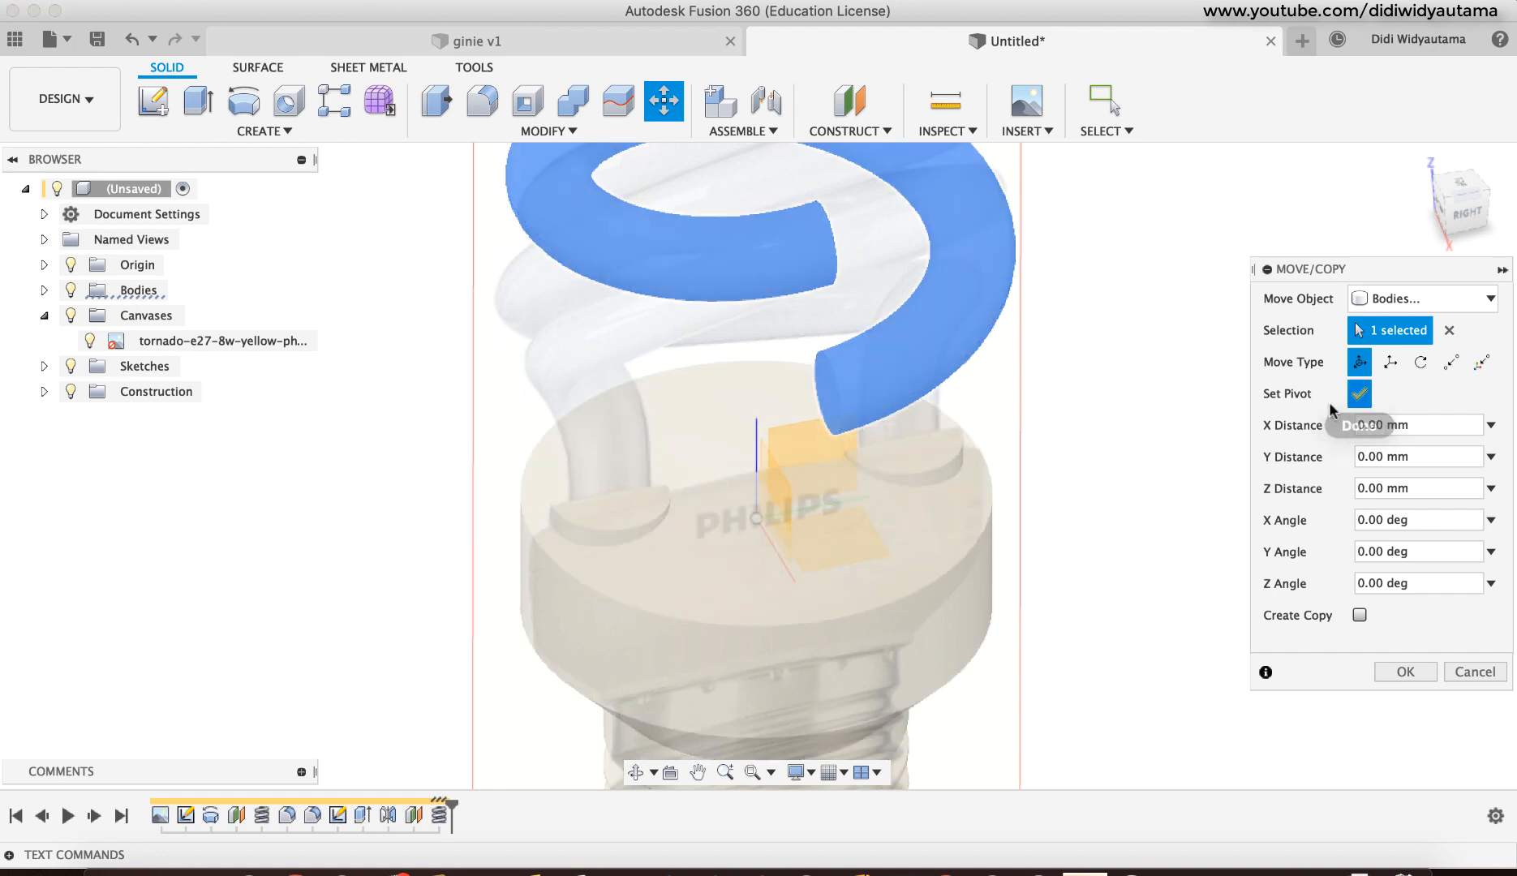
{"action": "left_click", "coordinate": [1359, 395]}
{"action": "middle_click_drag", "start_coordinate": [1101, 474], "coordinate": [1072, 576], "text": "shift"}
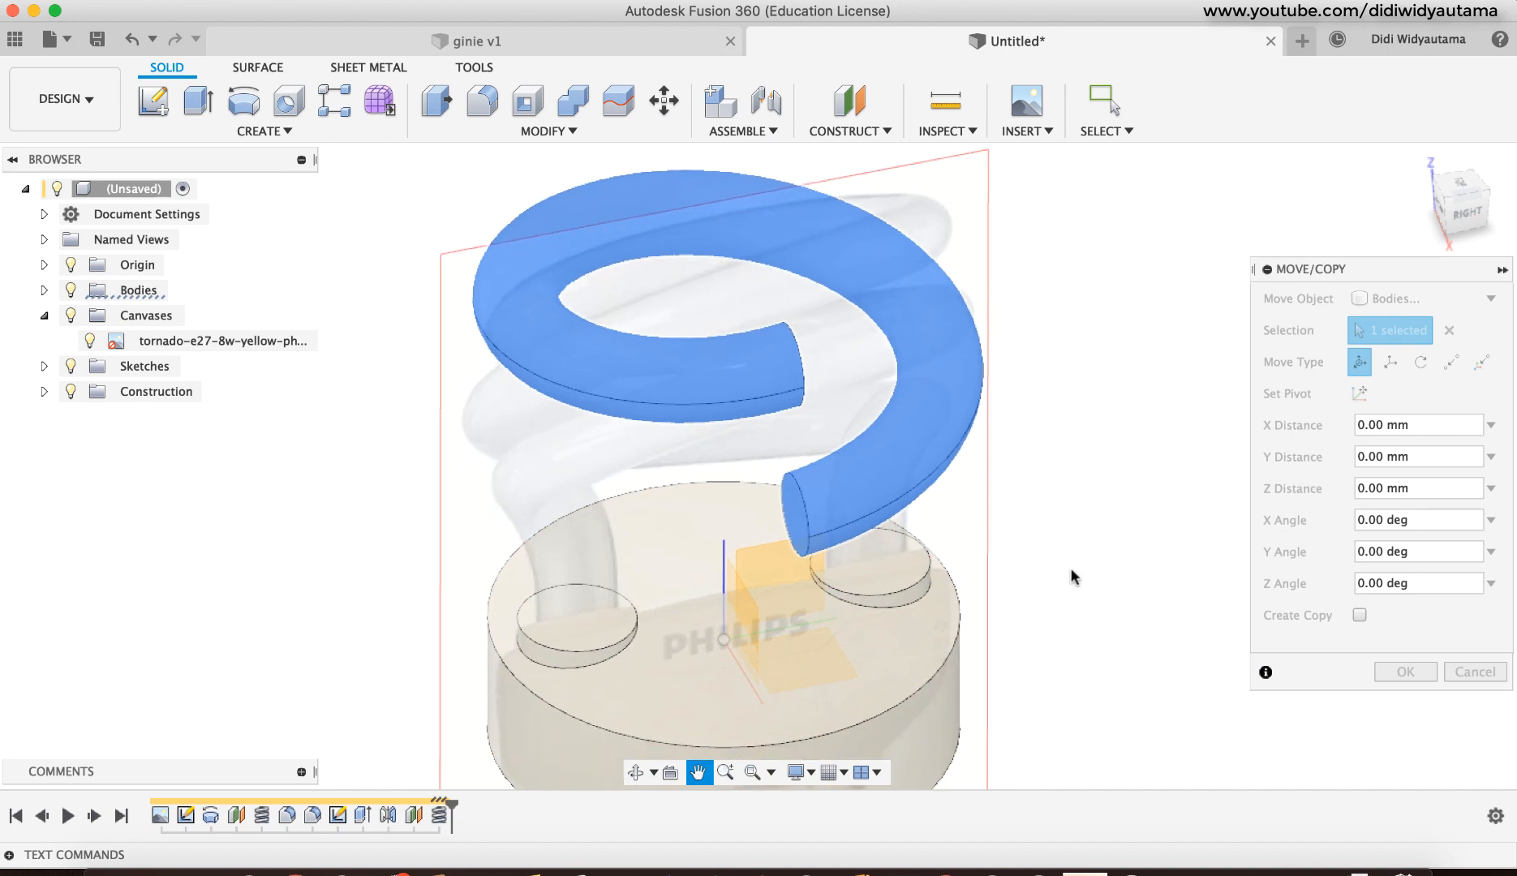
Step: Rotate the selected coil body by -45 degrees about the vertical Z axis
{"action": "left_click", "coordinate": [1421, 362]}
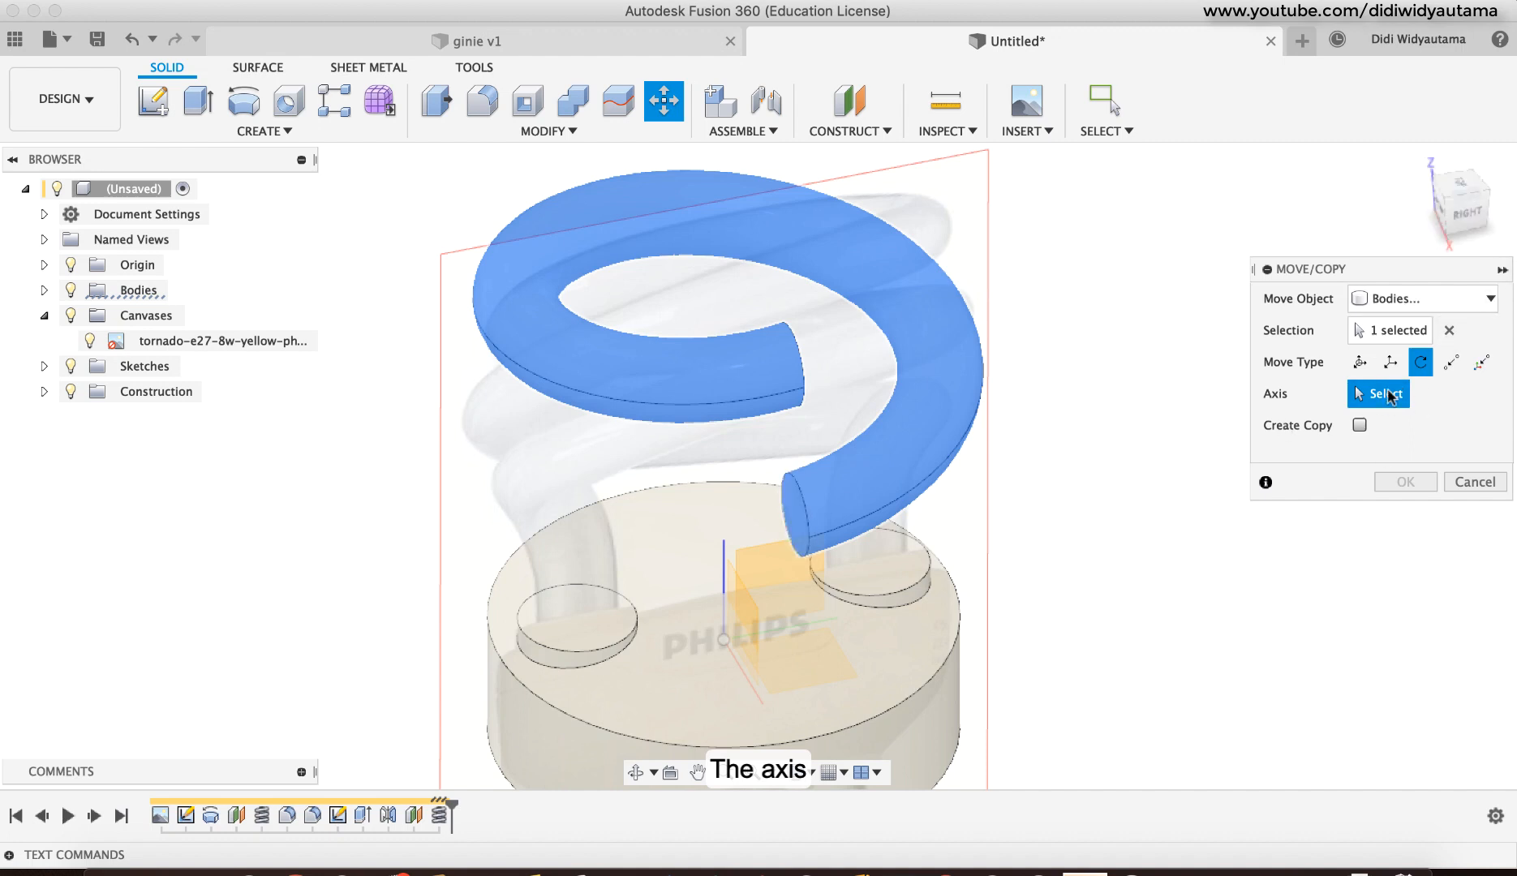
{"action": "left_click", "coordinate": [723, 616]}
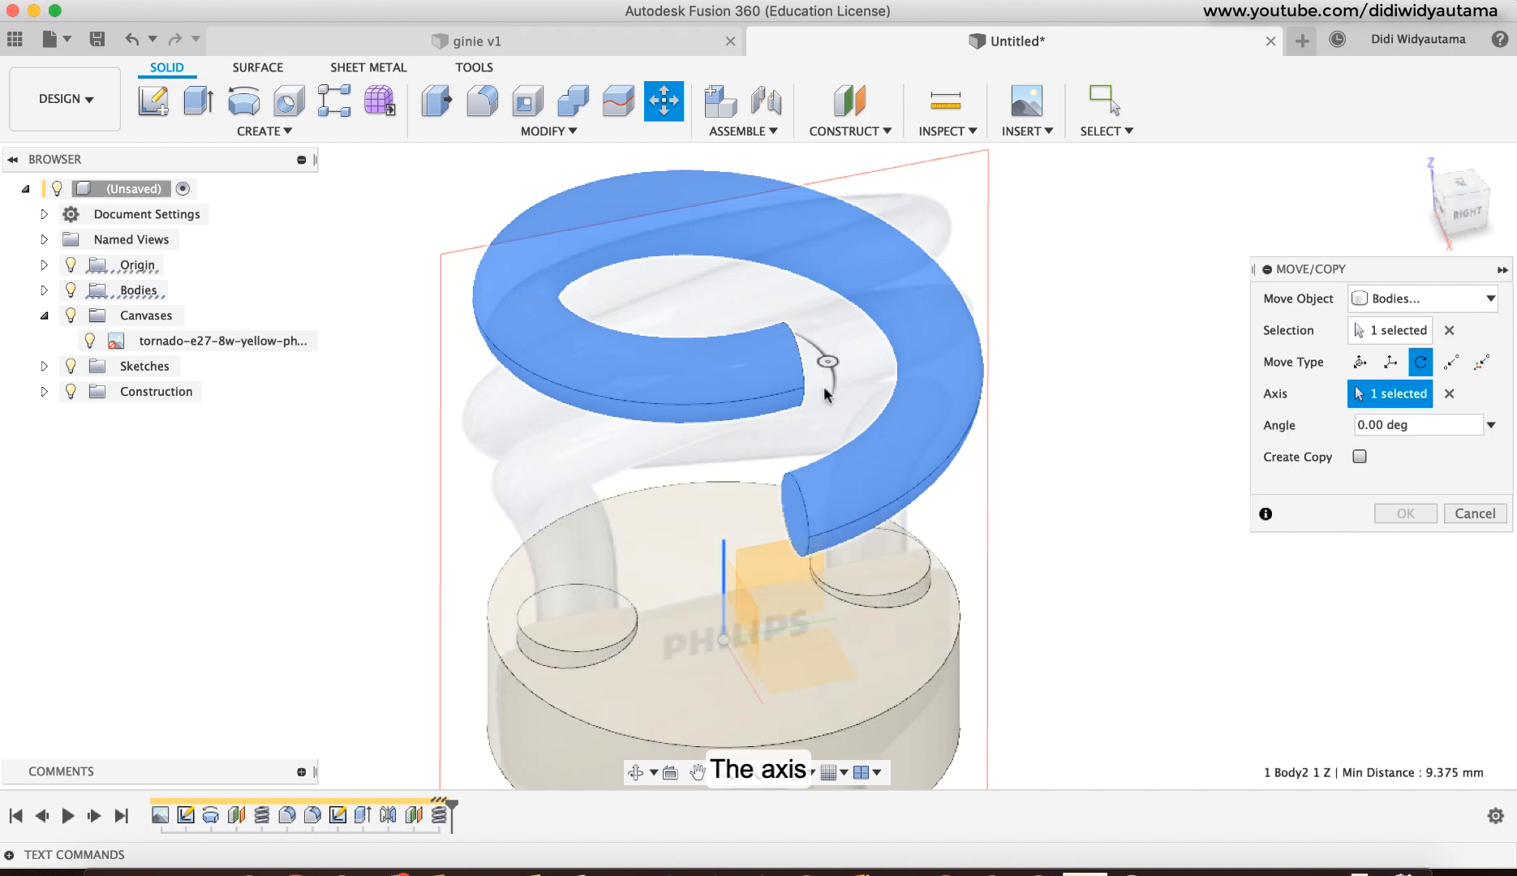
{"action": "left_click_drag", "start_coordinate": [827, 363], "coordinate": [817, 412]}
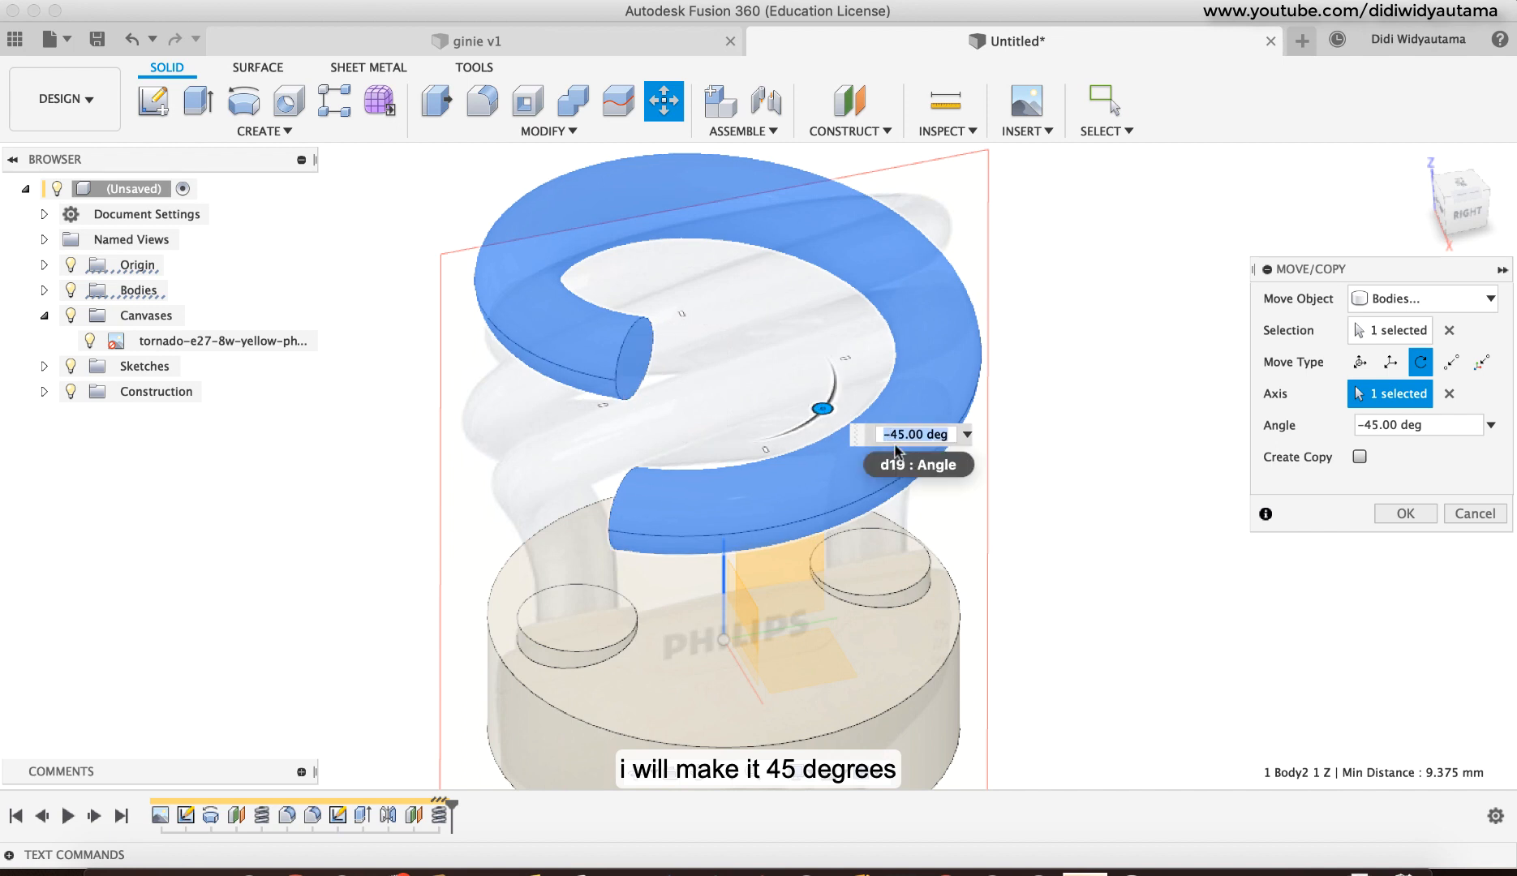
{"action": "left_click", "coordinate": [1403, 516]}
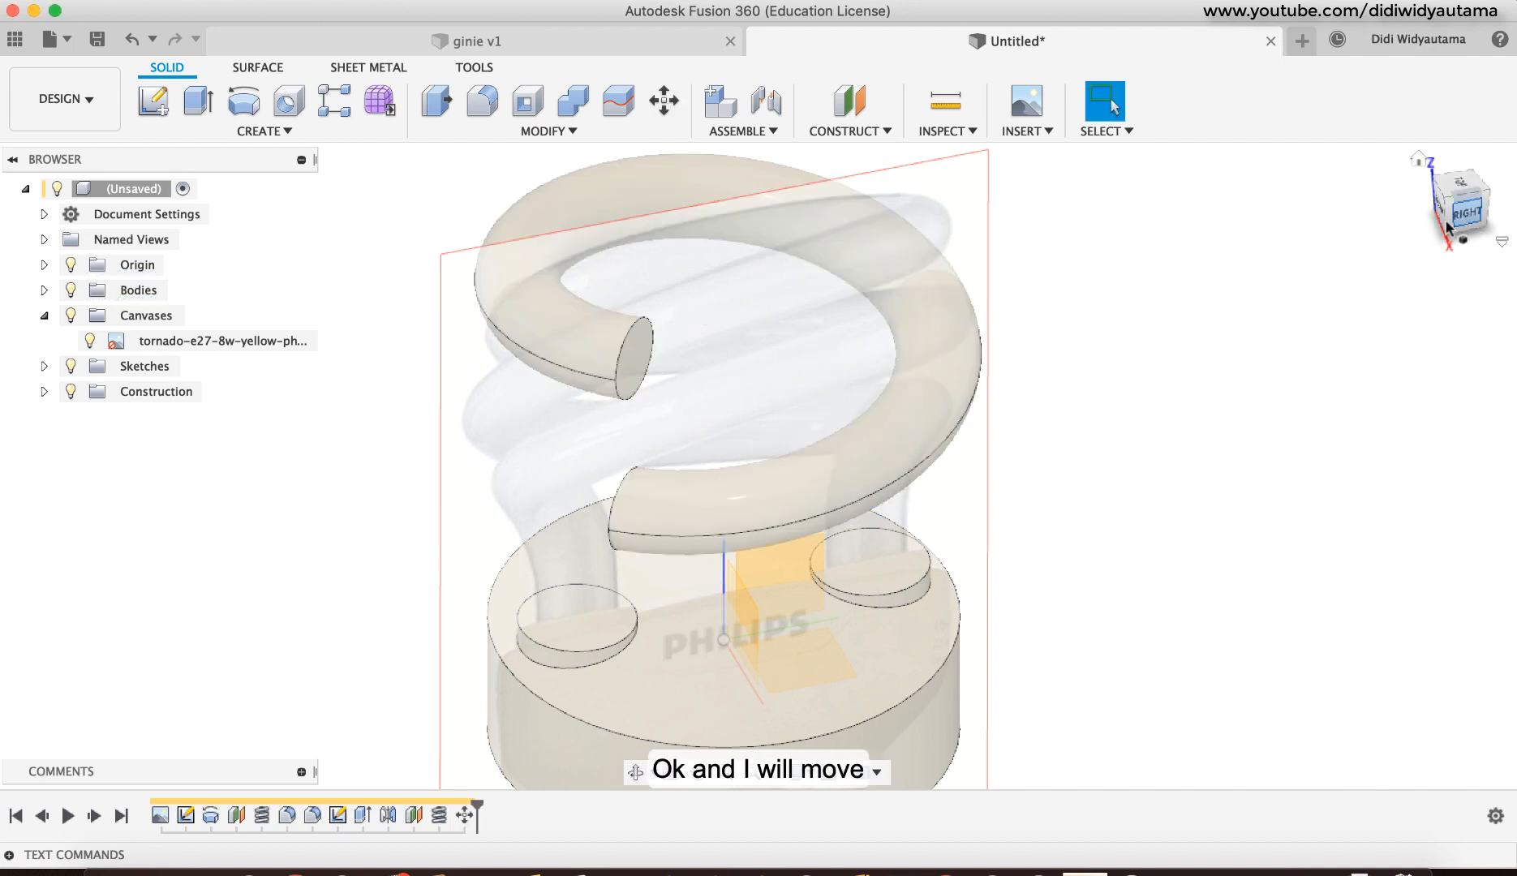
Step: From the right view, set up a free move of the coil body with its pivot on the bulb's central axis
{"action": "left_click", "coordinate": [1447, 225]}
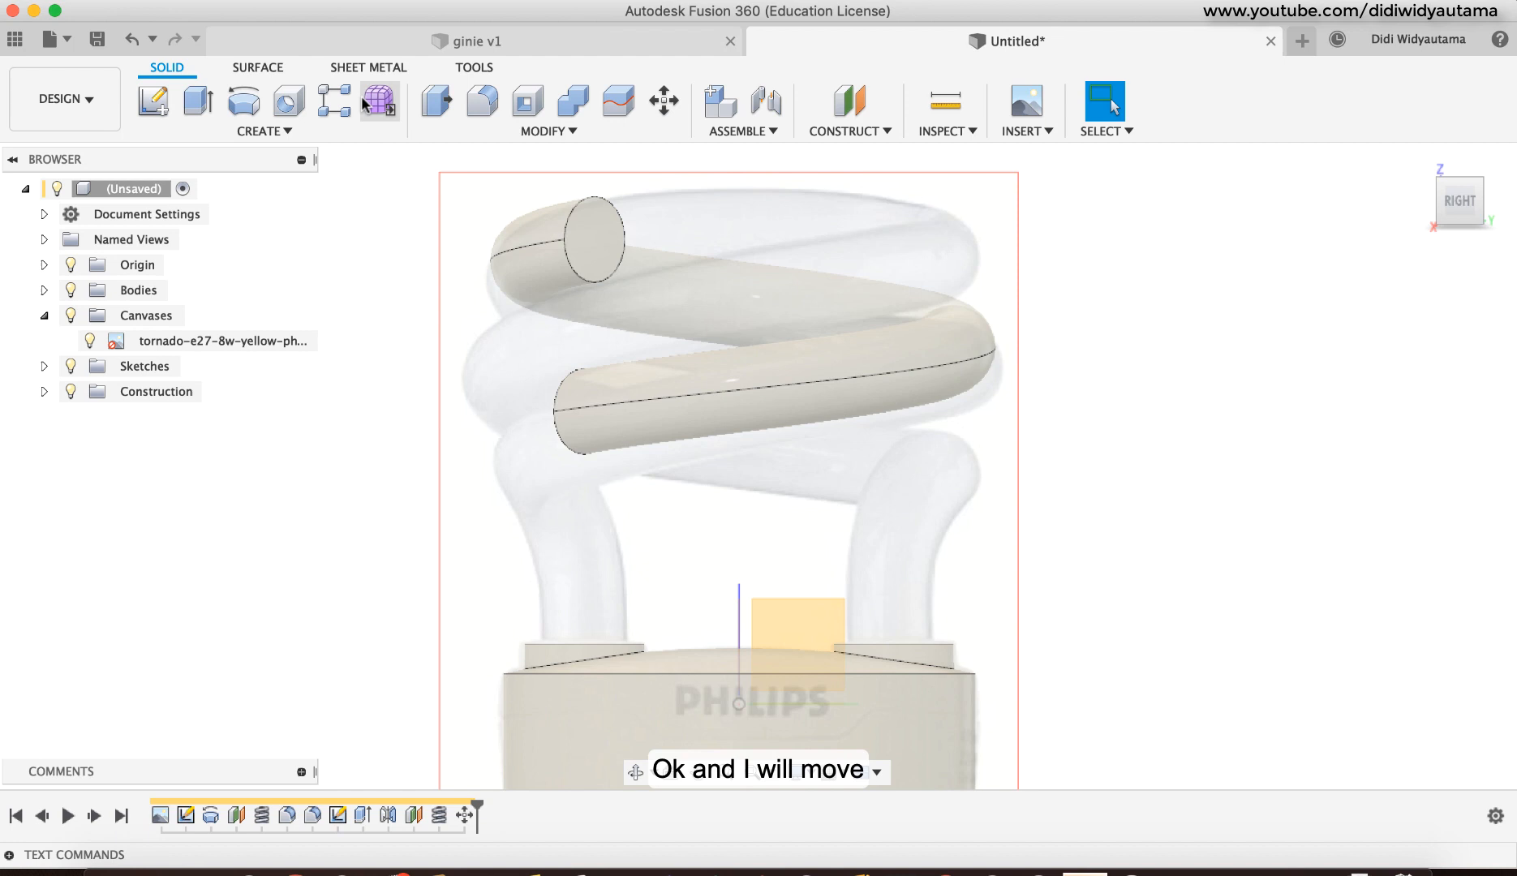
{"action": "left_click", "coordinate": [664, 100]}
{"action": "left_click", "coordinate": [577, 208]}
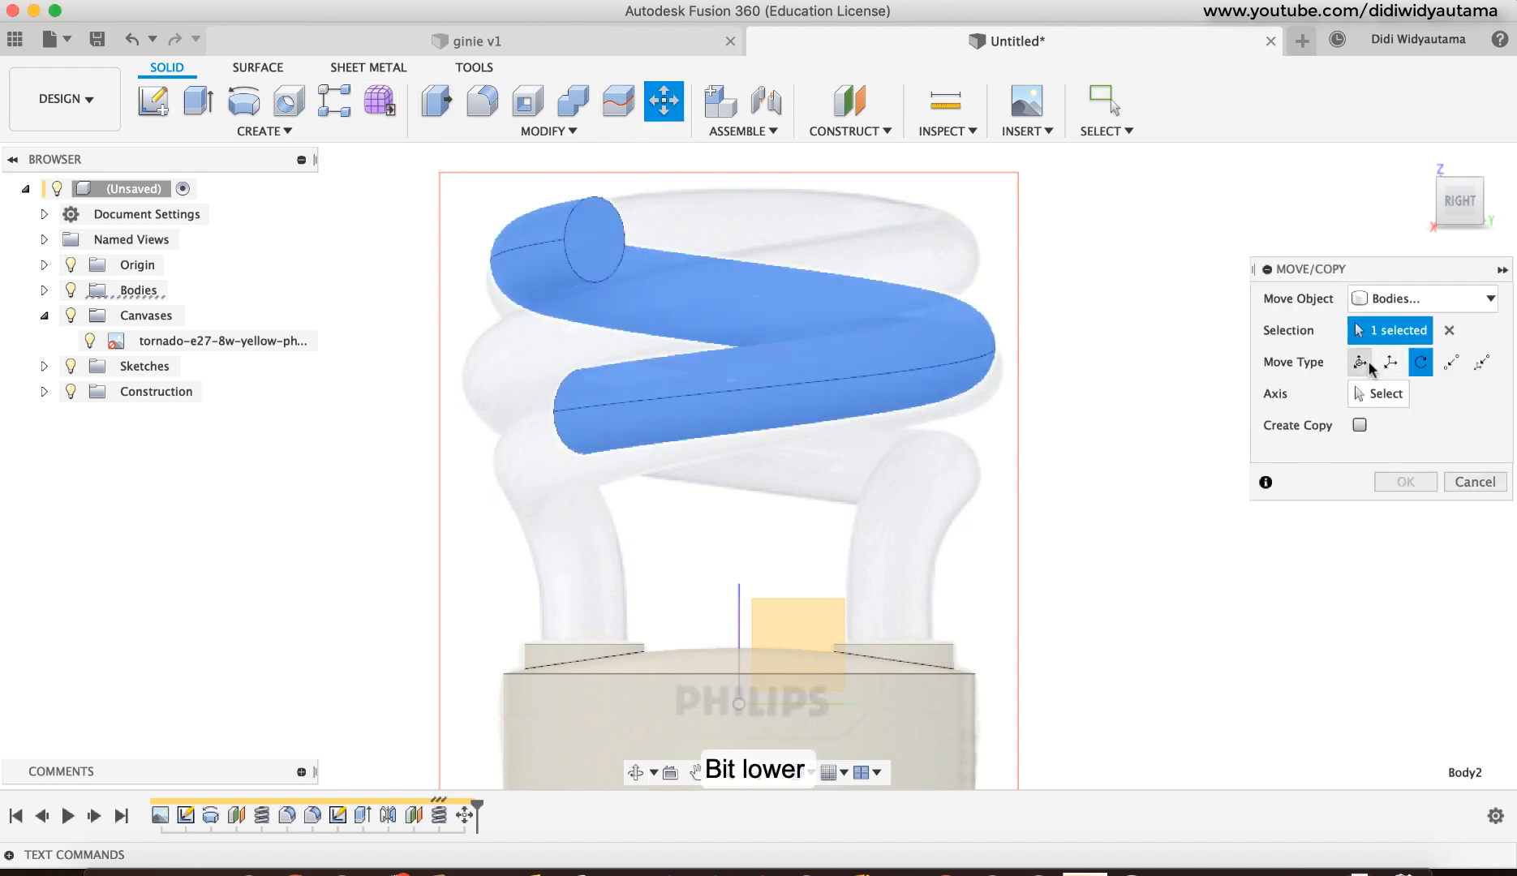
{"action": "left_click", "coordinate": [1361, 362]}
{"action": "left_click", "coordinate": [1362, 393]}
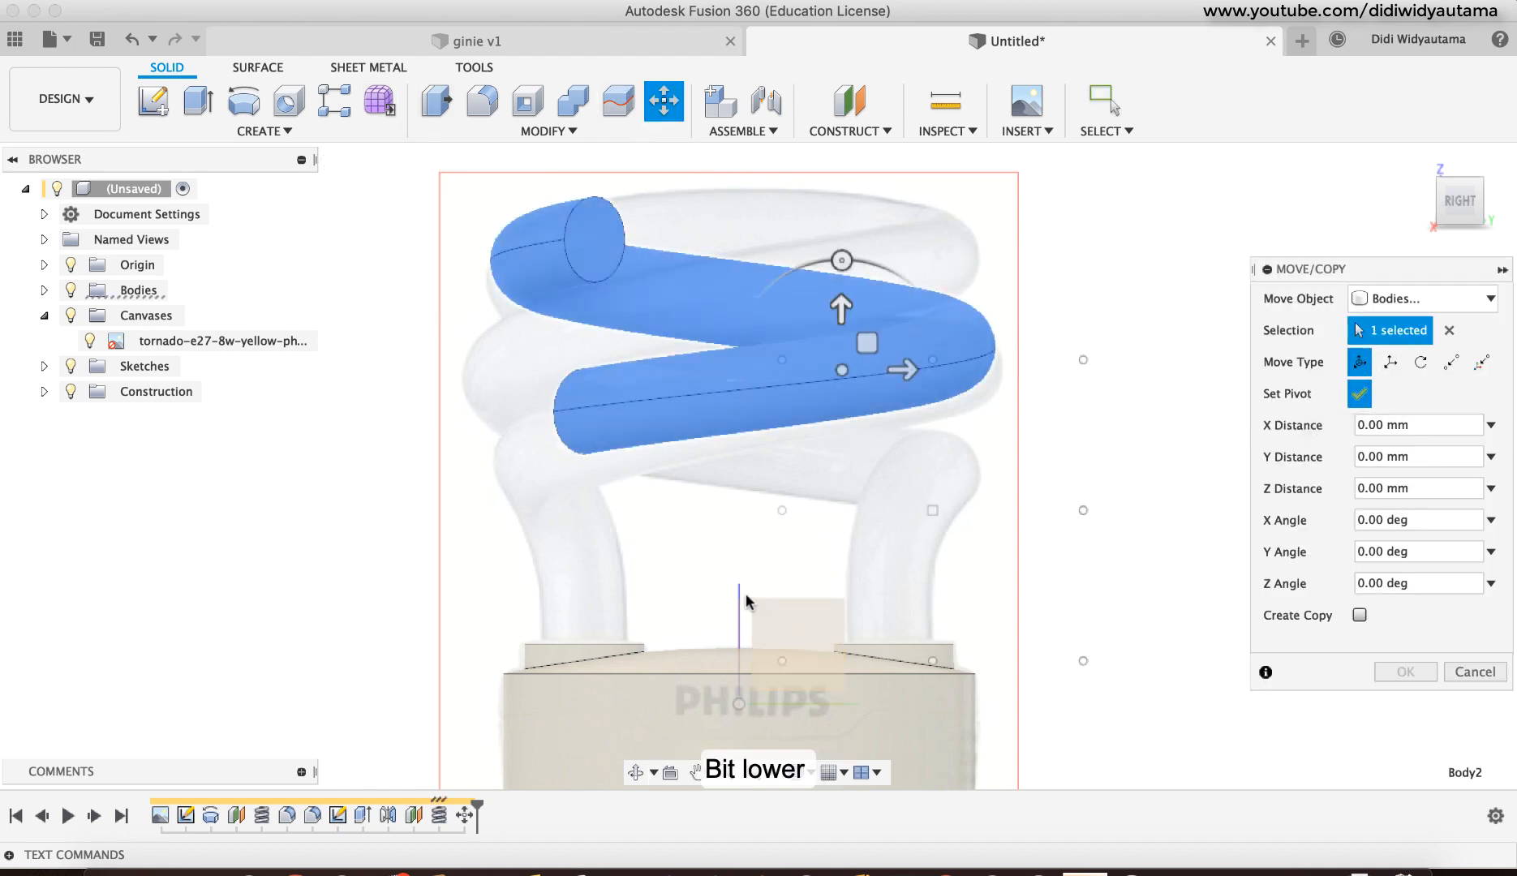
{"action": "left_click", "coordinate": [810, 391]}
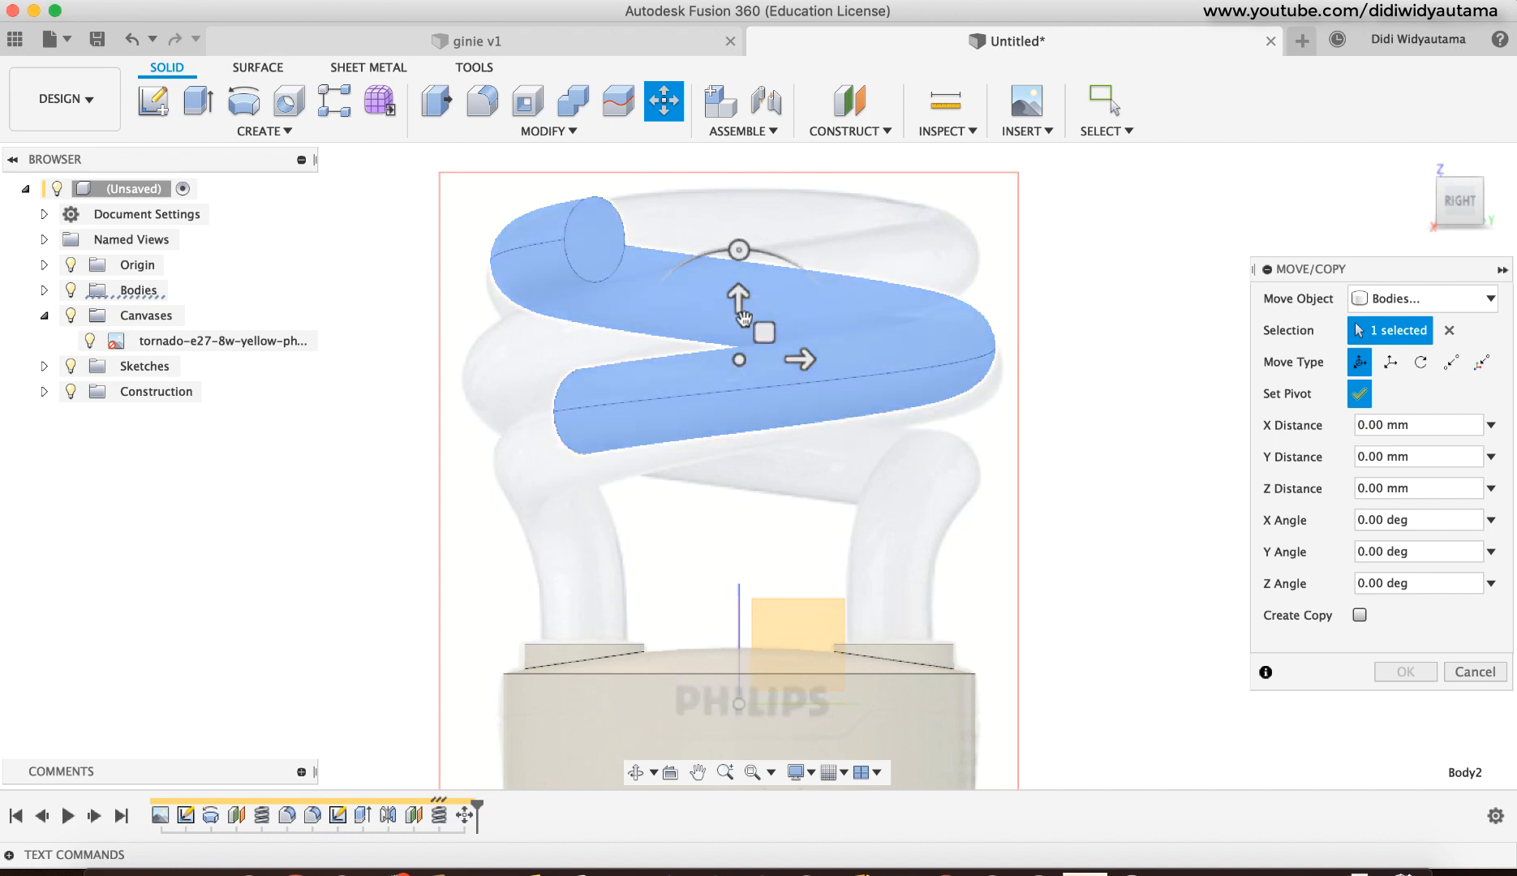
Step: Set the move pivot for the coil body and move it -2 mm along Z to match the canvas
{"action": "left_click_drag", "start_coordinate": [740, 297], "coordinate": [739, 349]}
{"action": "left_click", "coordinate": [1357, 395]}
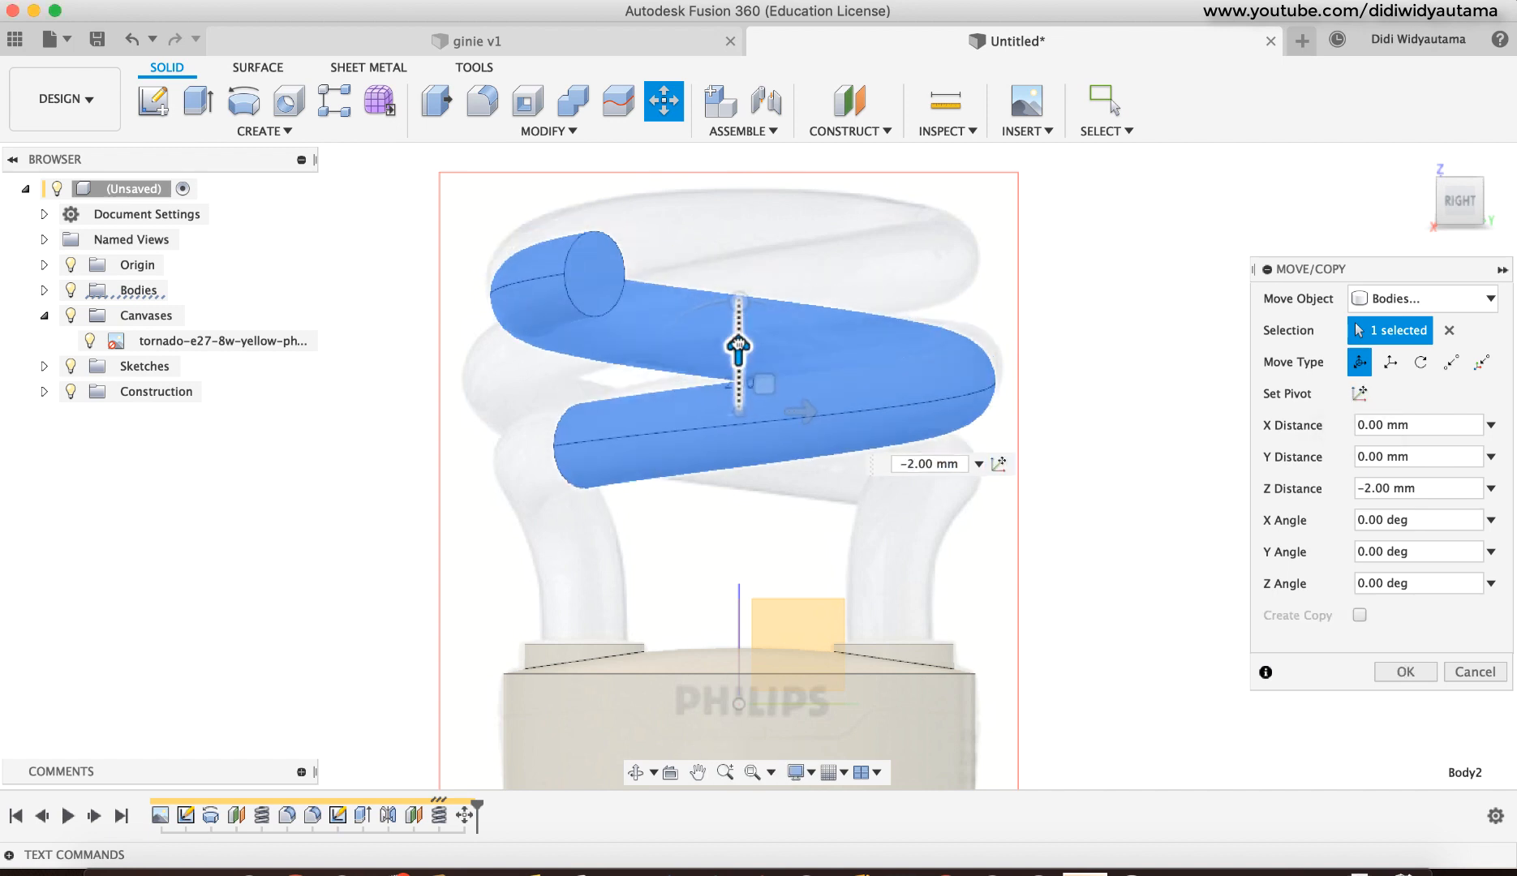
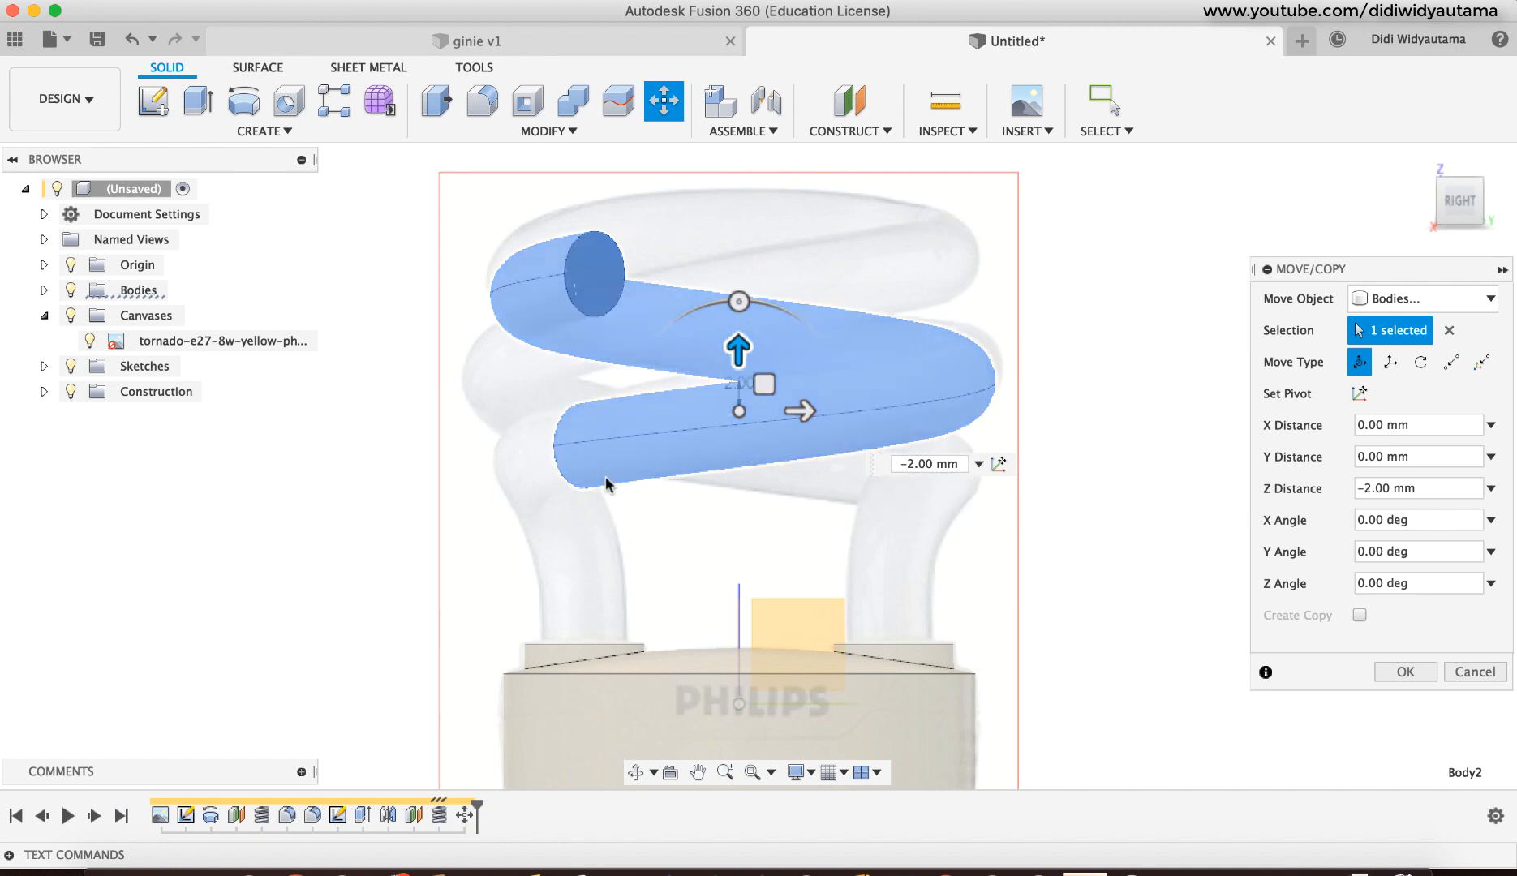
{"action": "scroll", "coordinate": [610, 470], "scroll_direction": "up", "scroll_amount": 5}
{"action": "scroll", "coordinate": [612, 476], "scroll_direction": "down", "scroll_amount": 2}
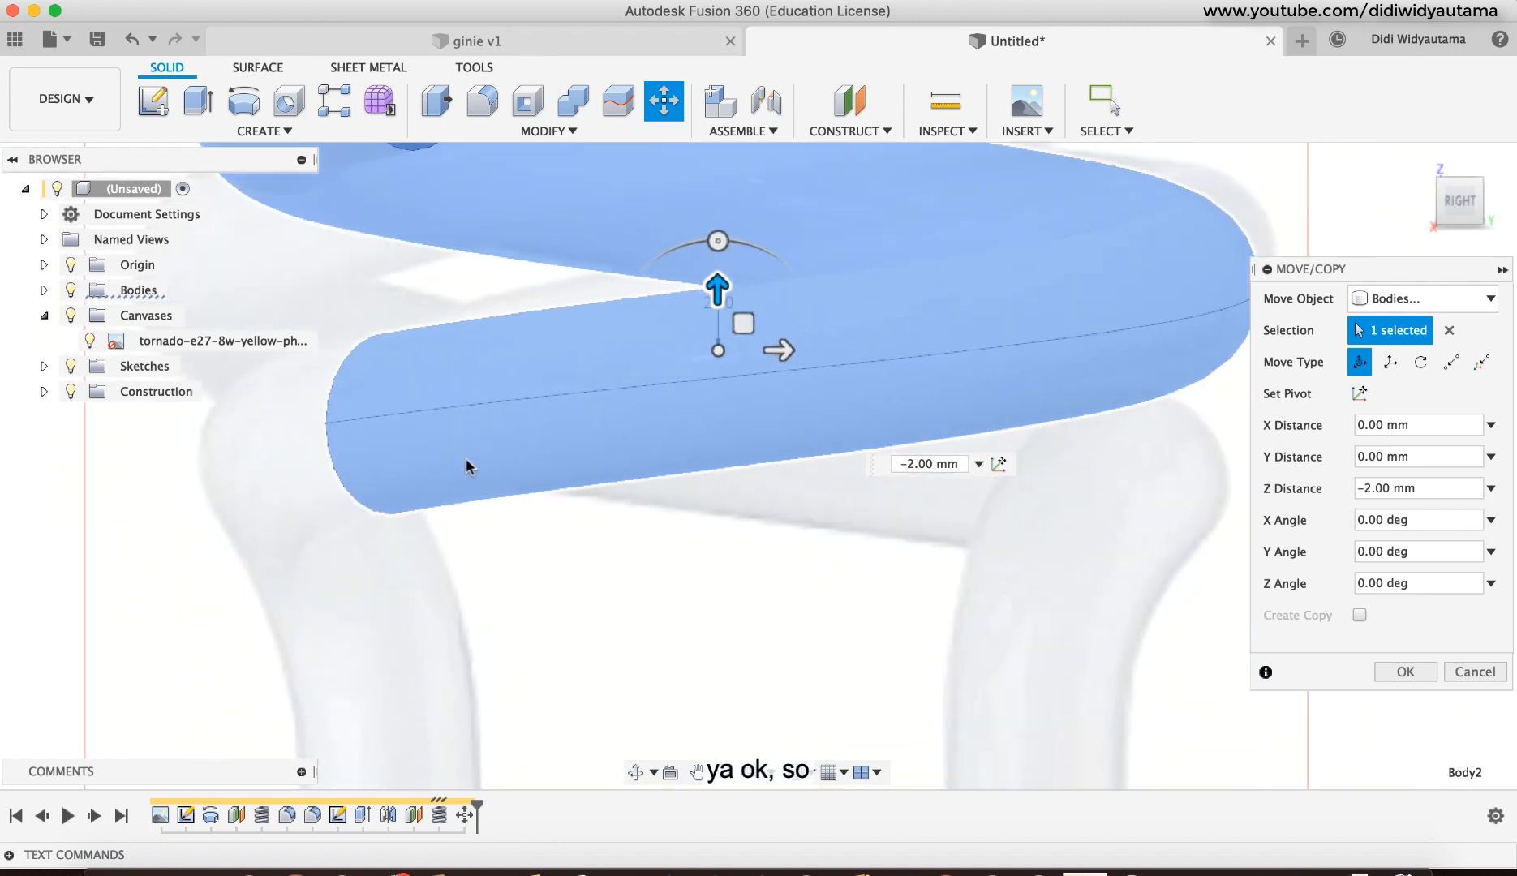
{"action": "left_click", "coordinate": [1406, 676]}
Step: Examine the coil's fit against the canvas image and the lamp base from the side and from above
{"action": "middle_click_drag", "start_coordinate": [1002, 418], "coordinate": [922, 586]}
{"action": "middle_click_drag", "start_coordinate": [1084, 445], "coordinate": [1157, 413]}
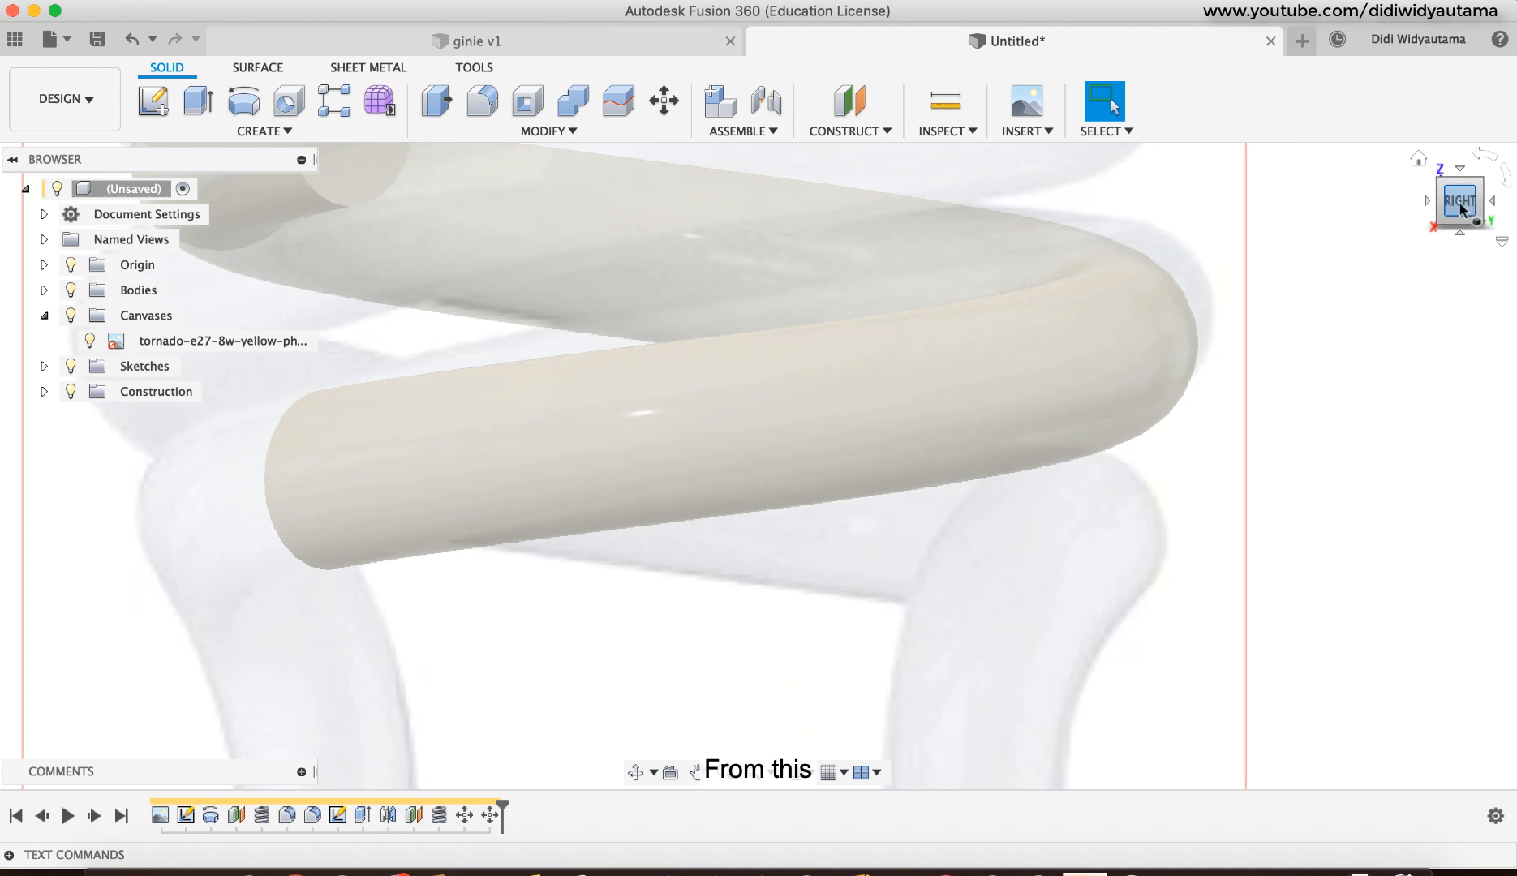
{"action": "middle_click_drag", "start_coordinate": [836, 379], "coordinate": [956, 552]}
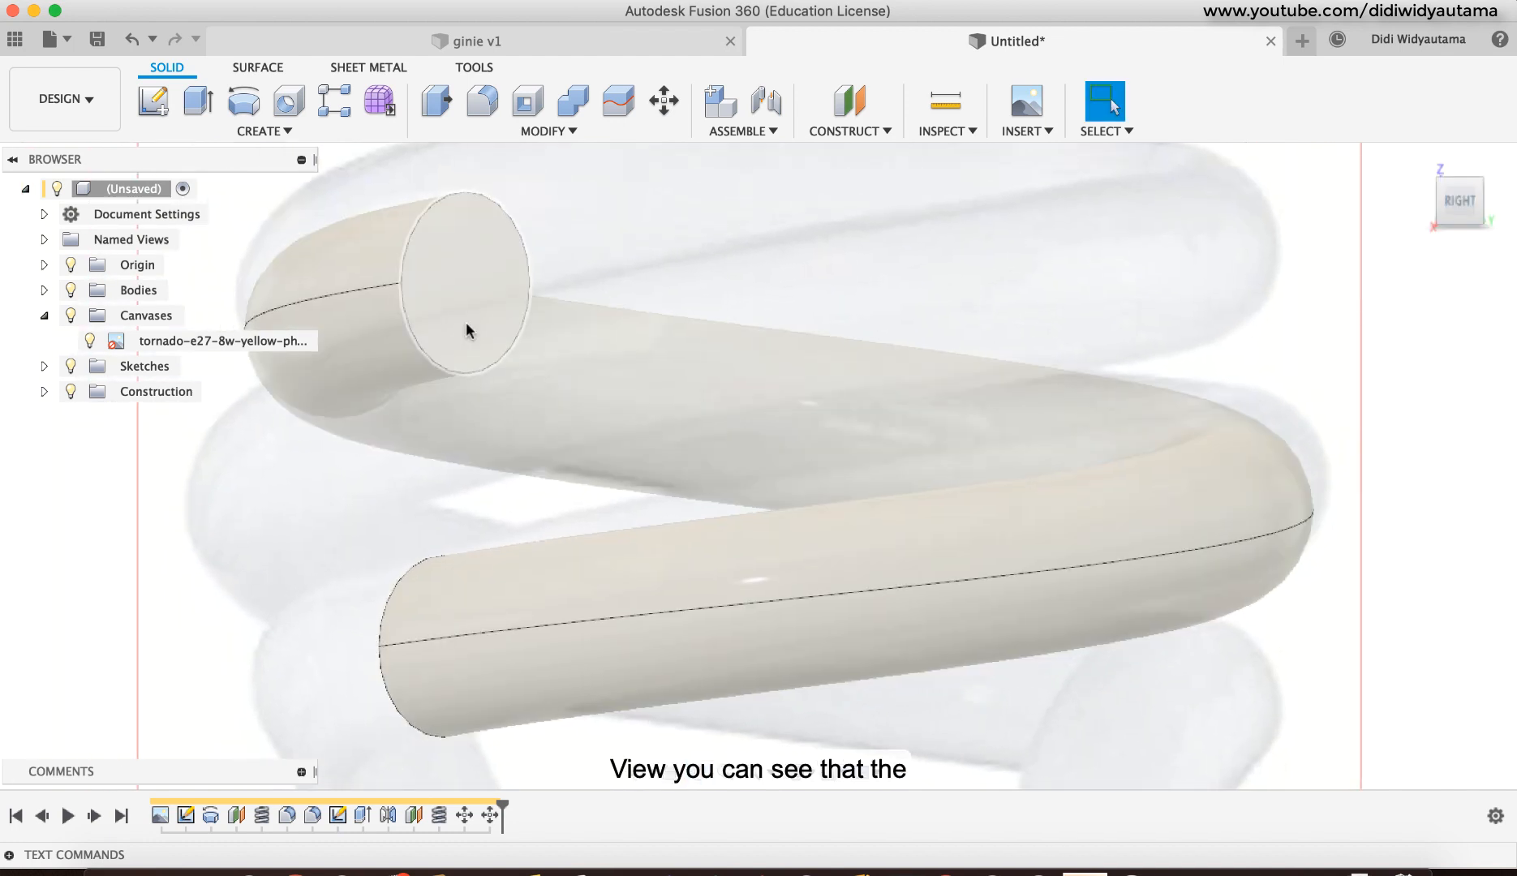
{"action": "middle_click_drag", "start_coordinate": [466, 321], "coordinate": [465, 309]}
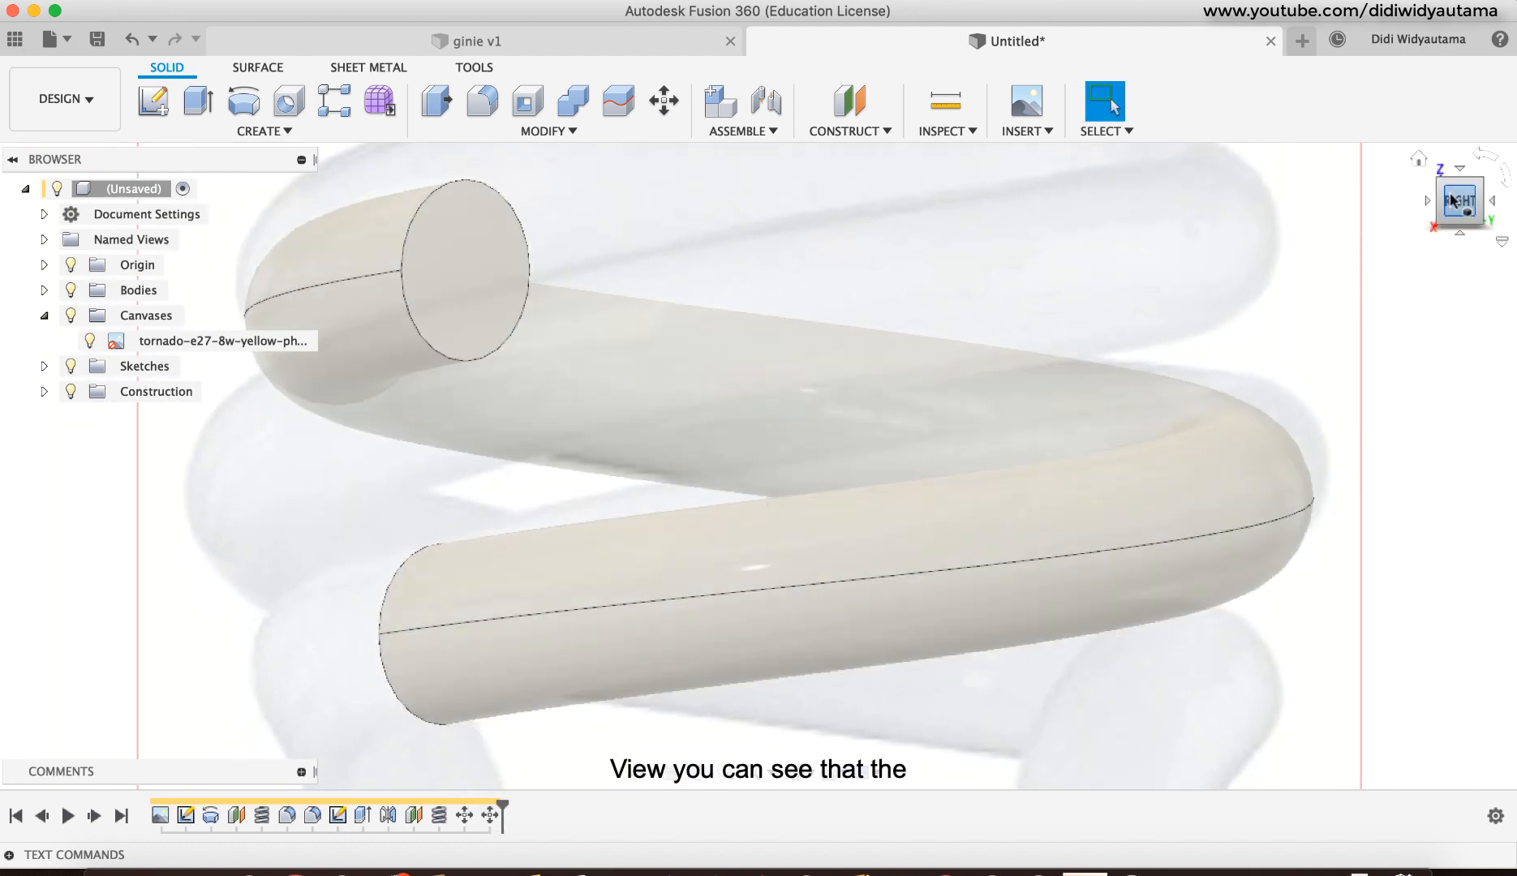
{"action": "middle_click_drag", "start_coordinate": [561, 388], "coordinate": [589, 437]}
{"action": "middle_click_drag", "start_coordinate": [1046, 427], "coordinate": [1109, 457], "text": "shift"}
{"action": "scroll", "coordinate": [1041, 432], "scroll_direction": "down", "scroll_amount": 5}
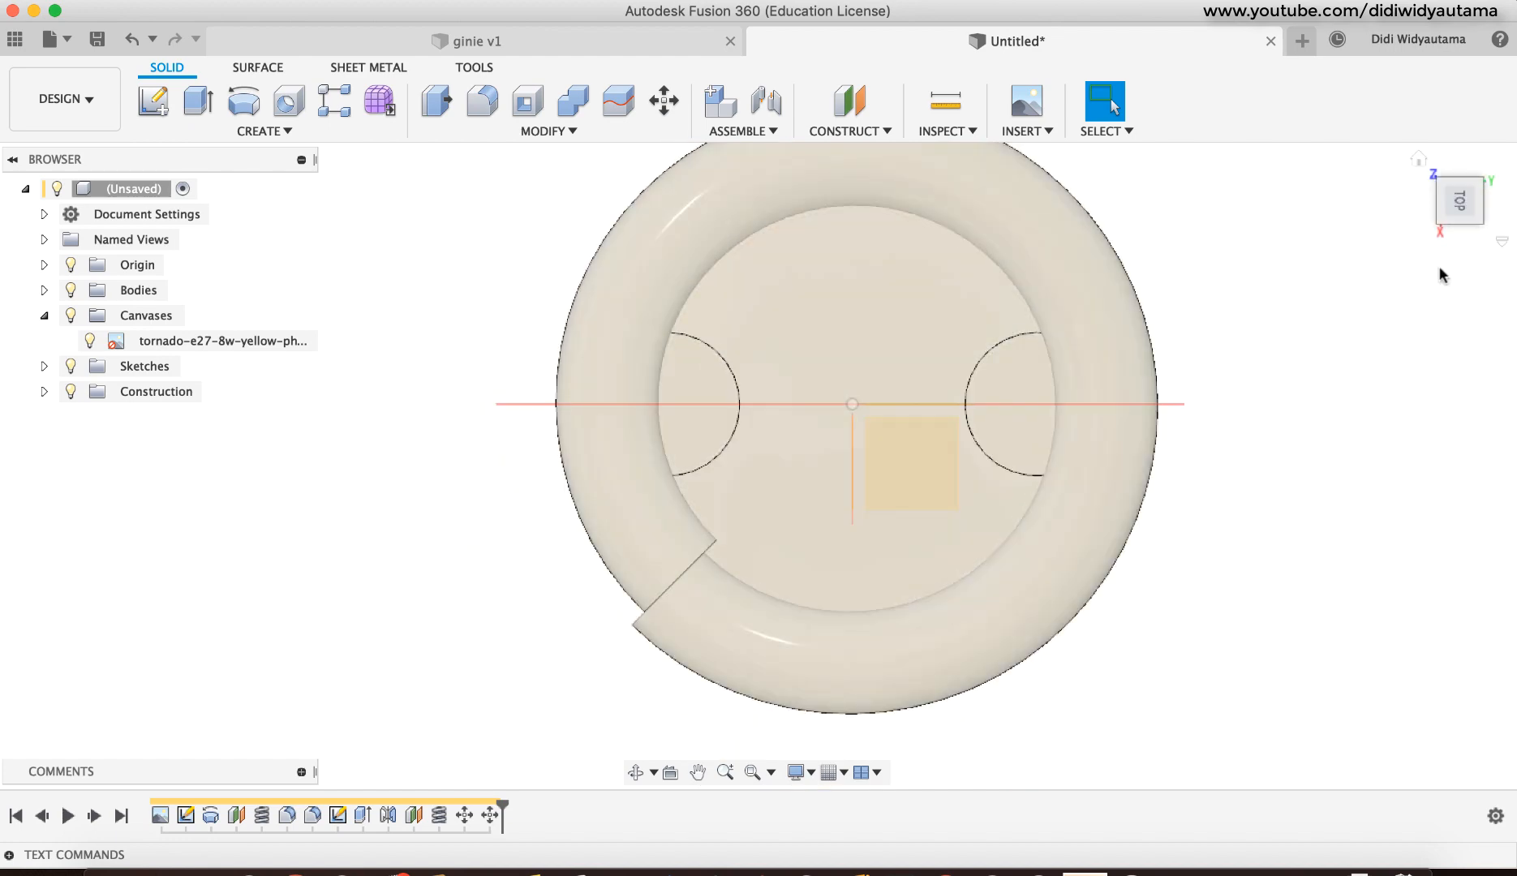
{"action": "mouse_move", "coordinate": [997, 450]}
{"action": "middle_mouse_down", "text": "shift"}
{"action": "mouse_move", "coordinate": [1039, 451]}
{"action": "mouse_move", "coordinate": [1005, 454]}
{"action": "middle_mouse_up", "text": "shift"}
{"action": "scroll", "coordinate": [1018, 461], "scroll_direction": "down", "scroll_amount": 3}
{"action": "left_click", "coordinate": [1476, 208]}
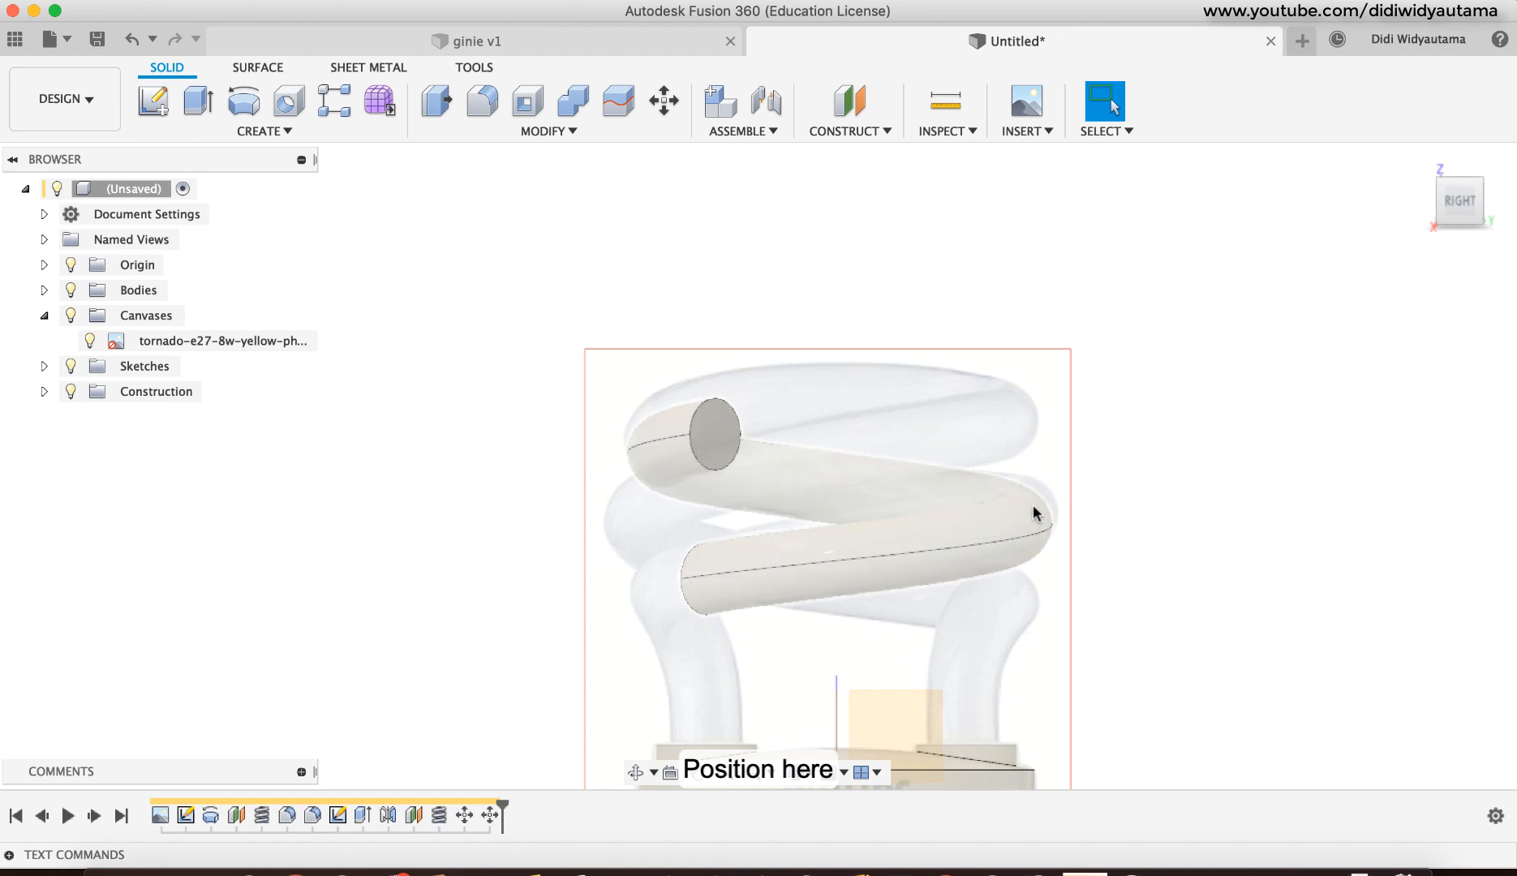
Step: Edit the coil feature and set its height to 11 mm
{"action": "double_click", "coordinate": [439, 815]}
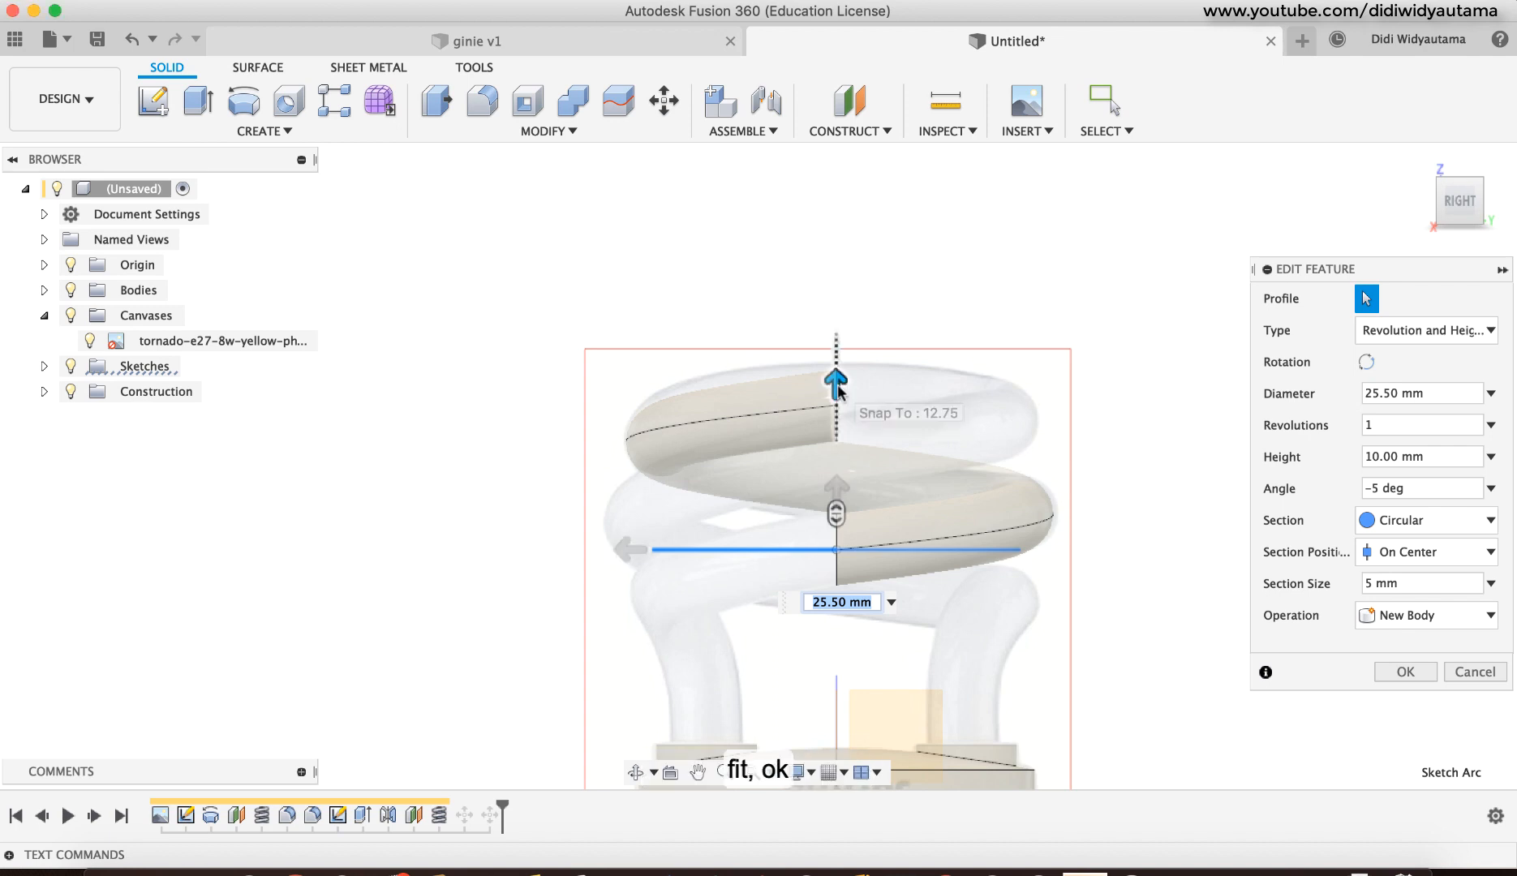
{"action": "left_click_drag", "start_coordinate": [836, 380], "coordinate": [840, 378]}
{"action": "left_click", "coordinate": [1406, 672]}
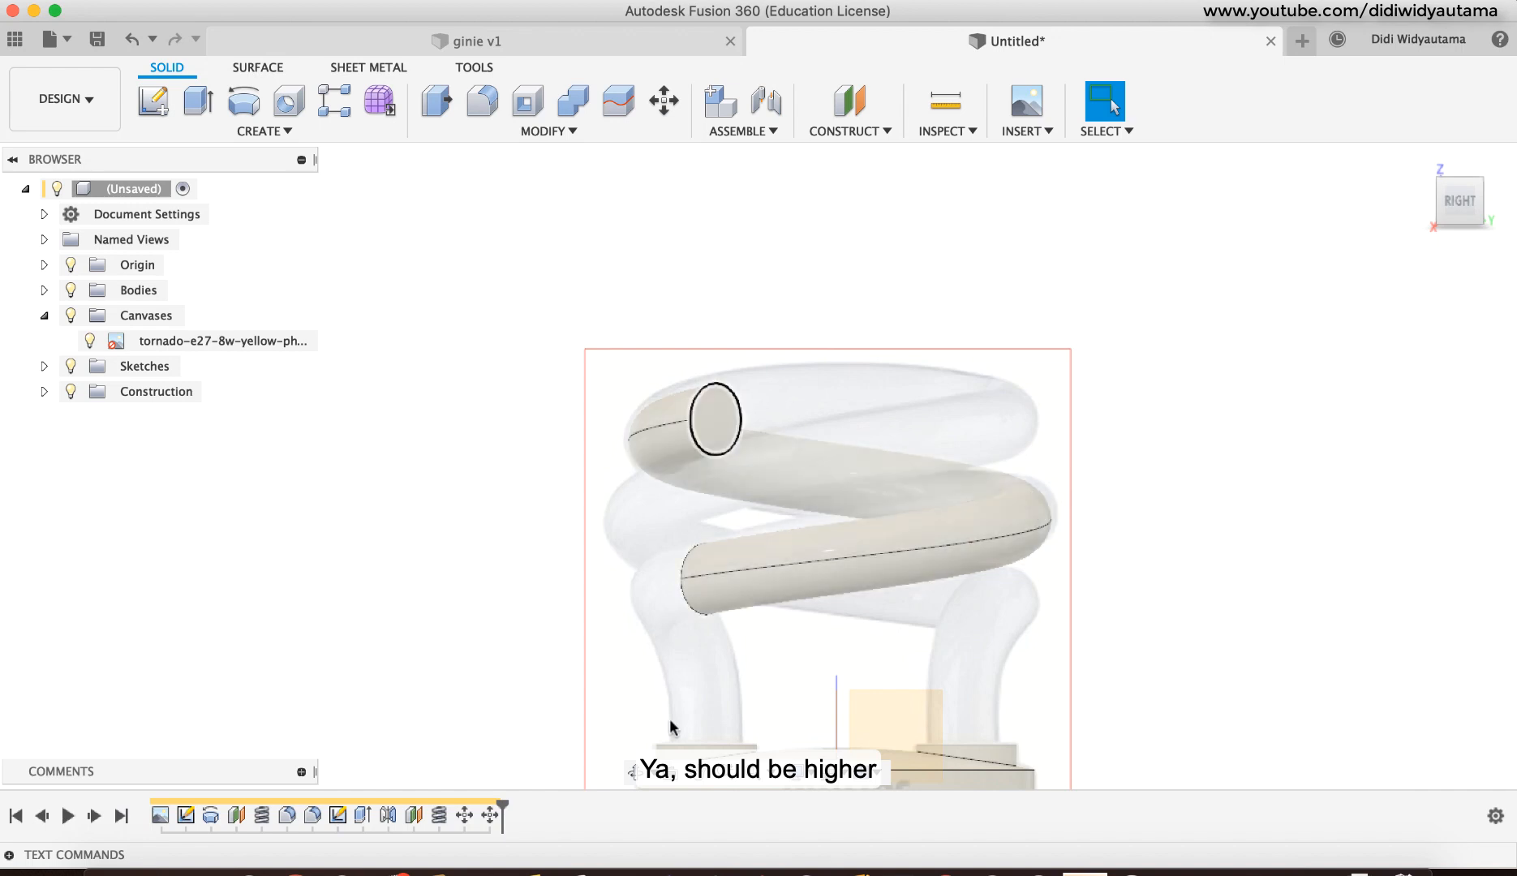
Step: Edit the coil feature again and set its height to 11.5 mm
{"action": "double_click", "coordinate": [438, 816]}
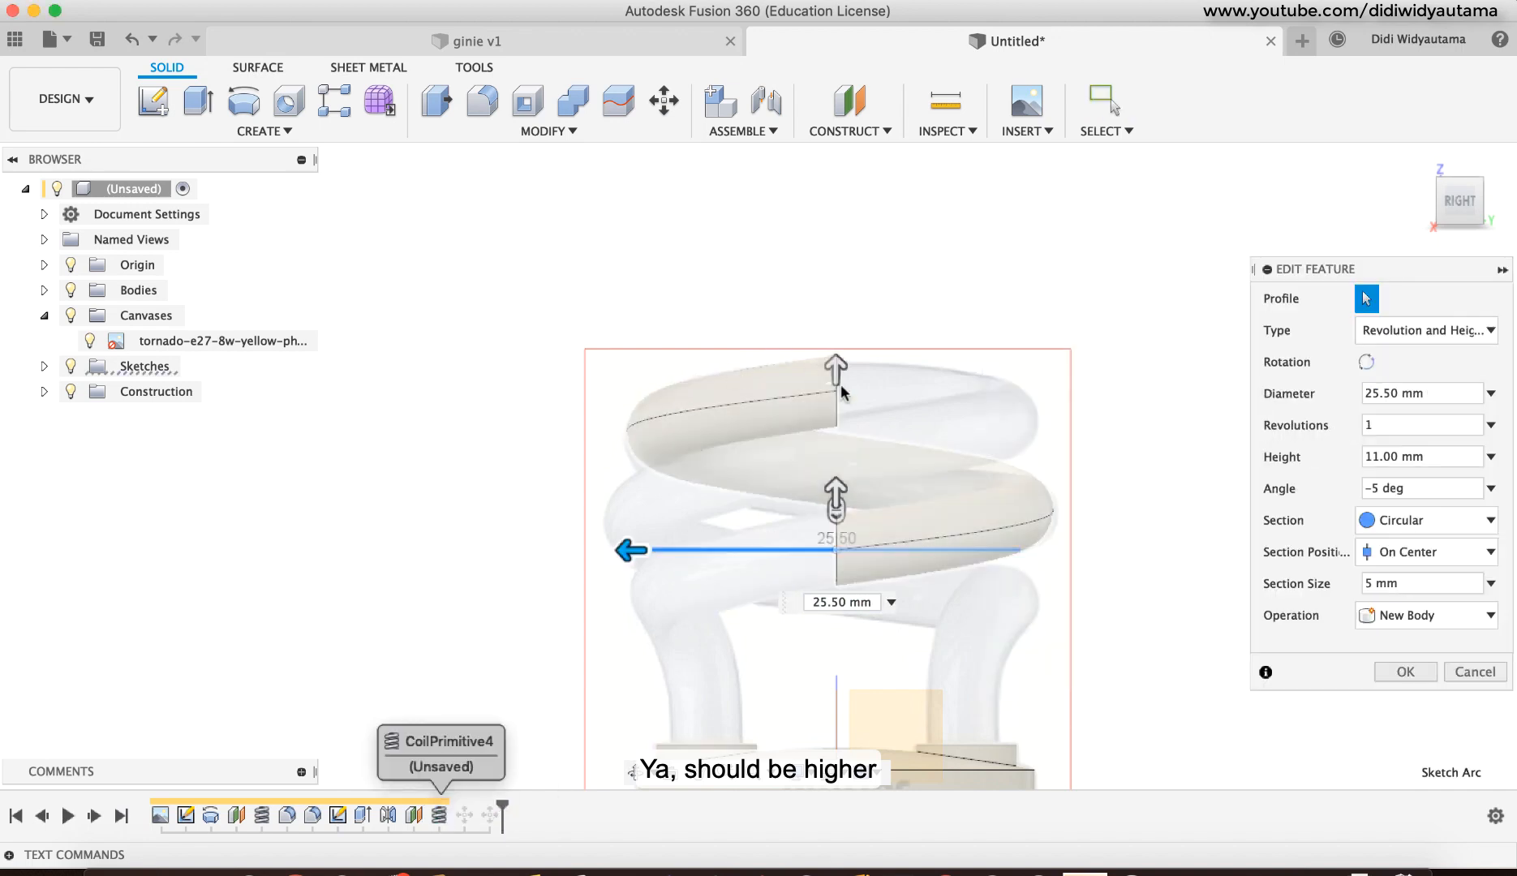
{"action": "left_click_drag", "start_coordinate": [837, 369], "coordinate": [841, 381]}
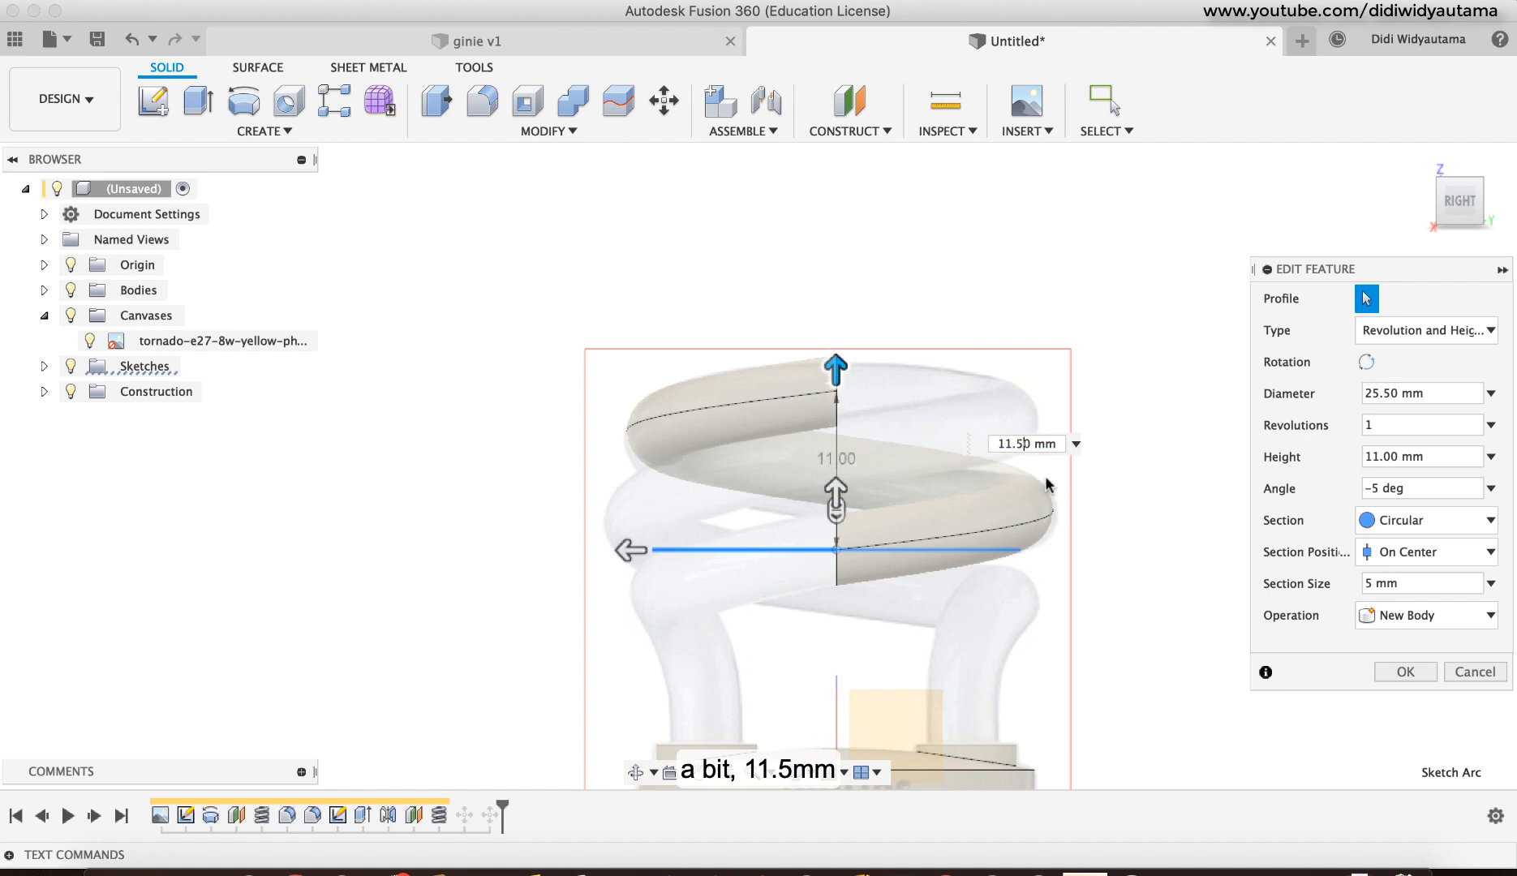
{"action": "key", "text": "Return"}
{"action": "left_click", "coordinate": [1392, 672]}
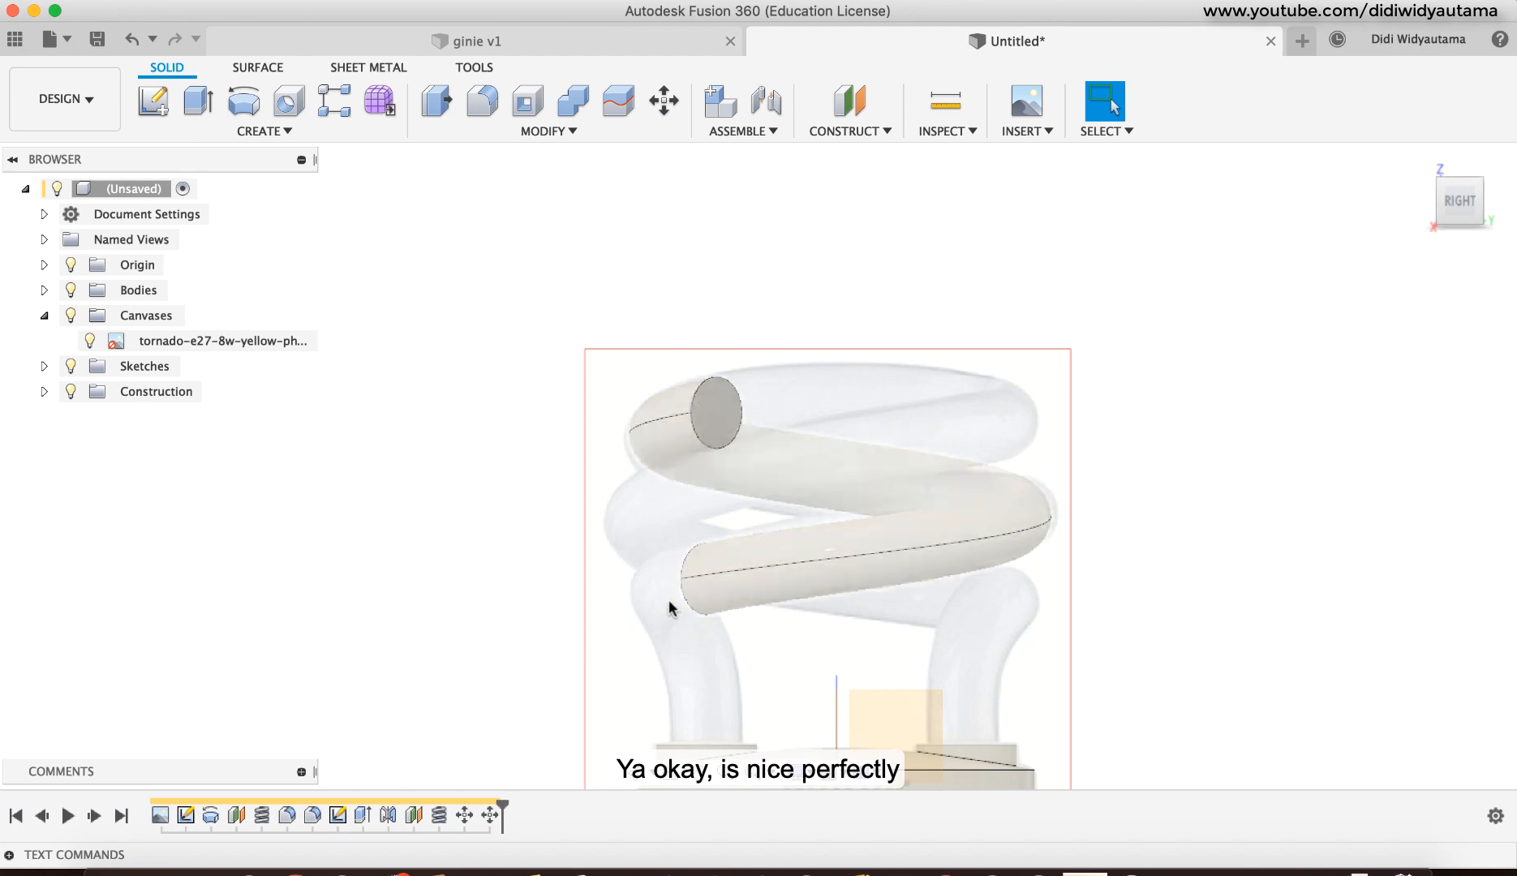
Step: Sketch a 3D spline on a vertical origin plane from the centre of the nearer round post to the centre of the coil's lower end face
{"action": "scroll", "coordinate": [436, 527], "scroll_direction": "up", "scroll_amount": 3, "text": "shift"}
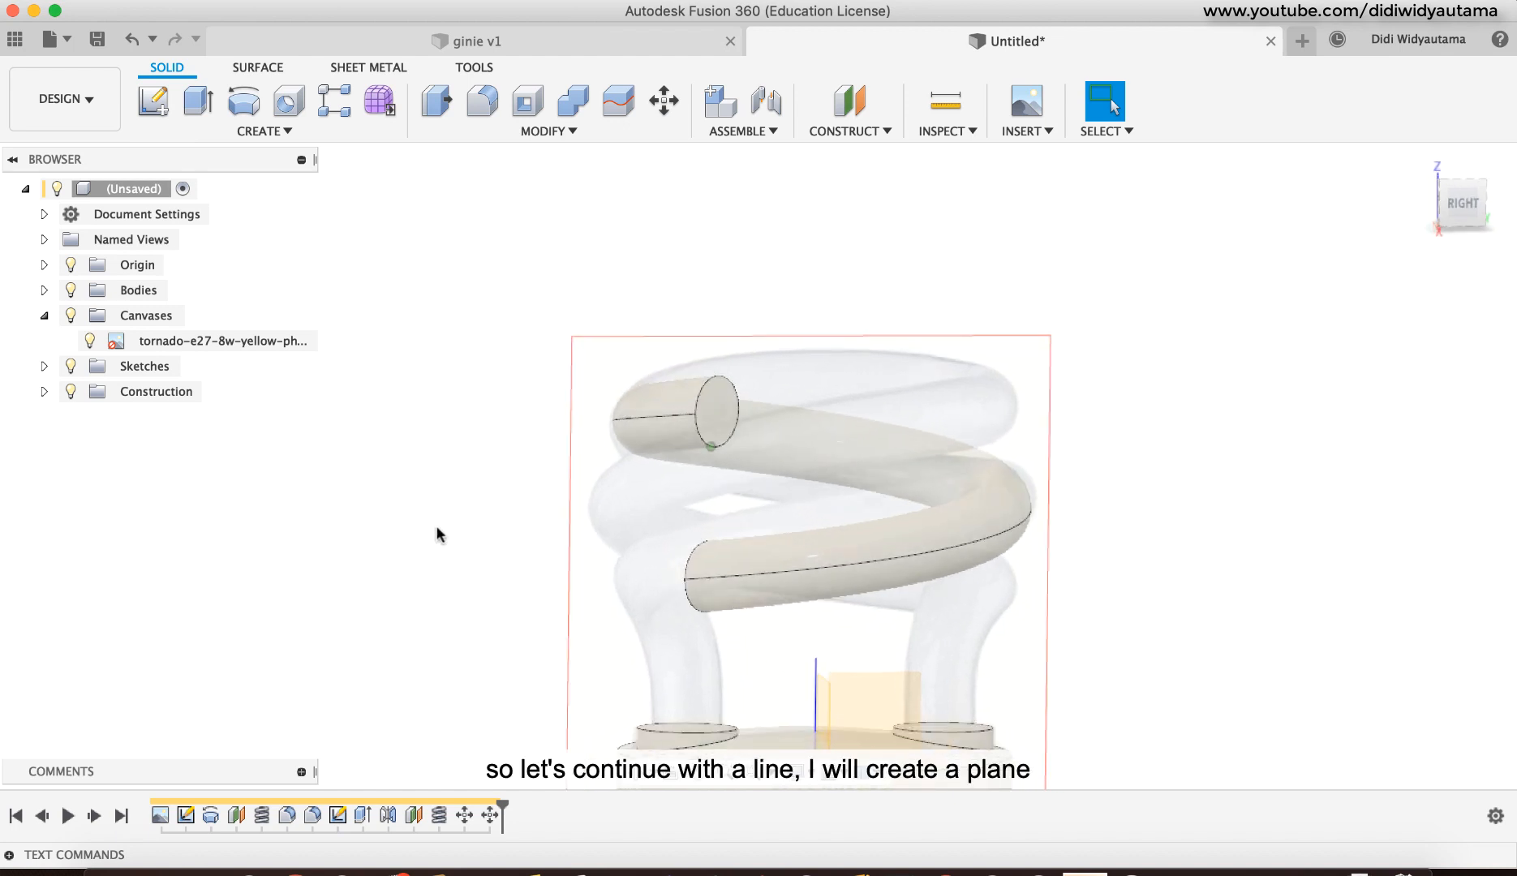
{"action": "scroll", "coordinate": [437, 527], "scroll_direction": "left", "scroll_amount": 10, "text": "shift"}
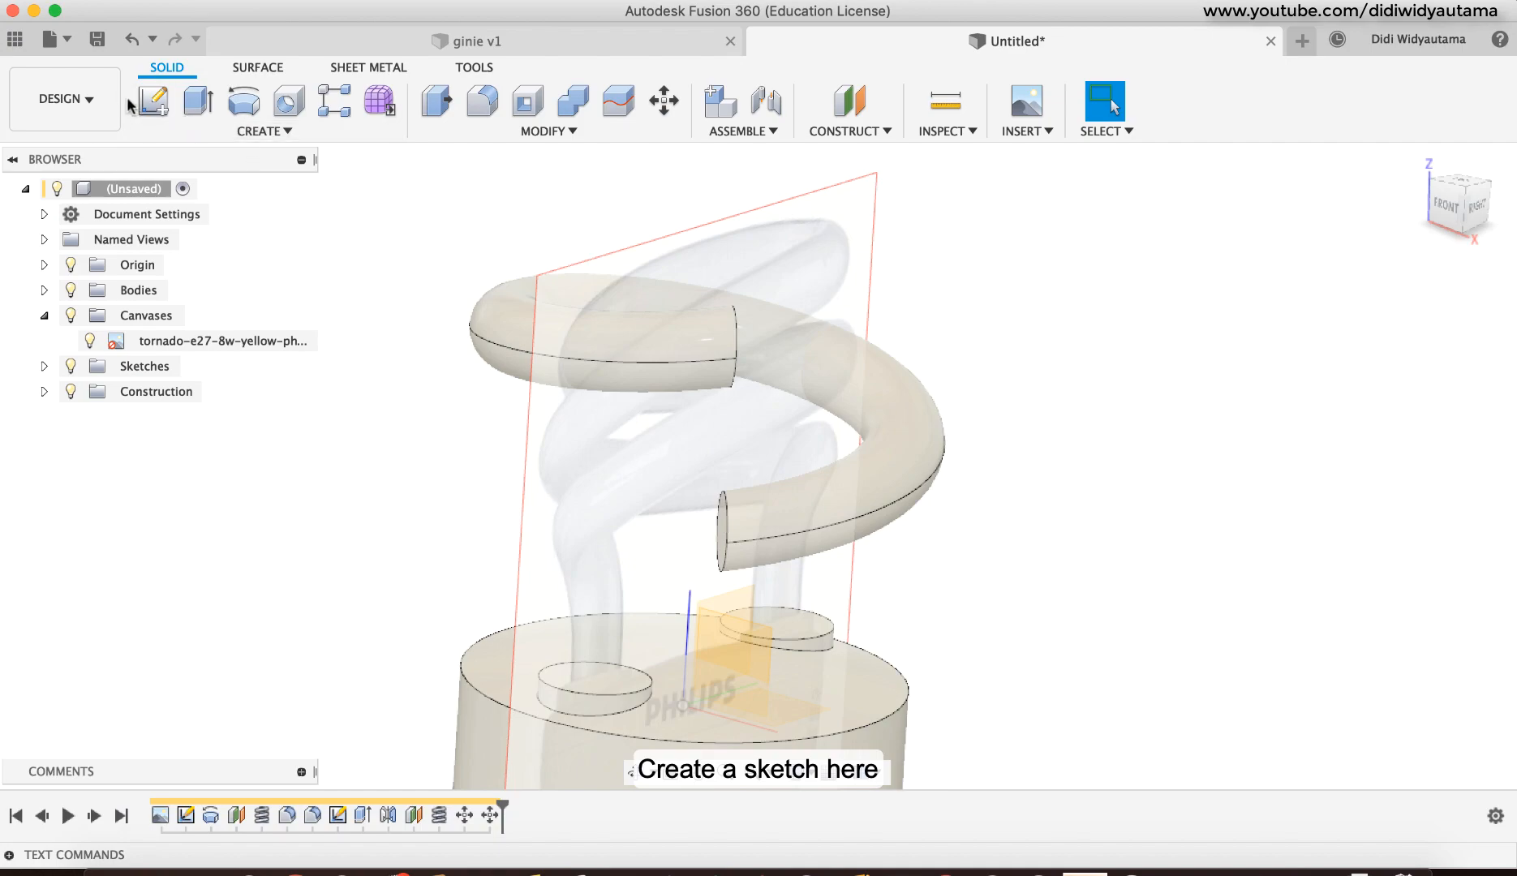
{"action": "left_click", "coordinate": [153, 100]}
{"action": "left_click", "coordinate": [740, 593]}
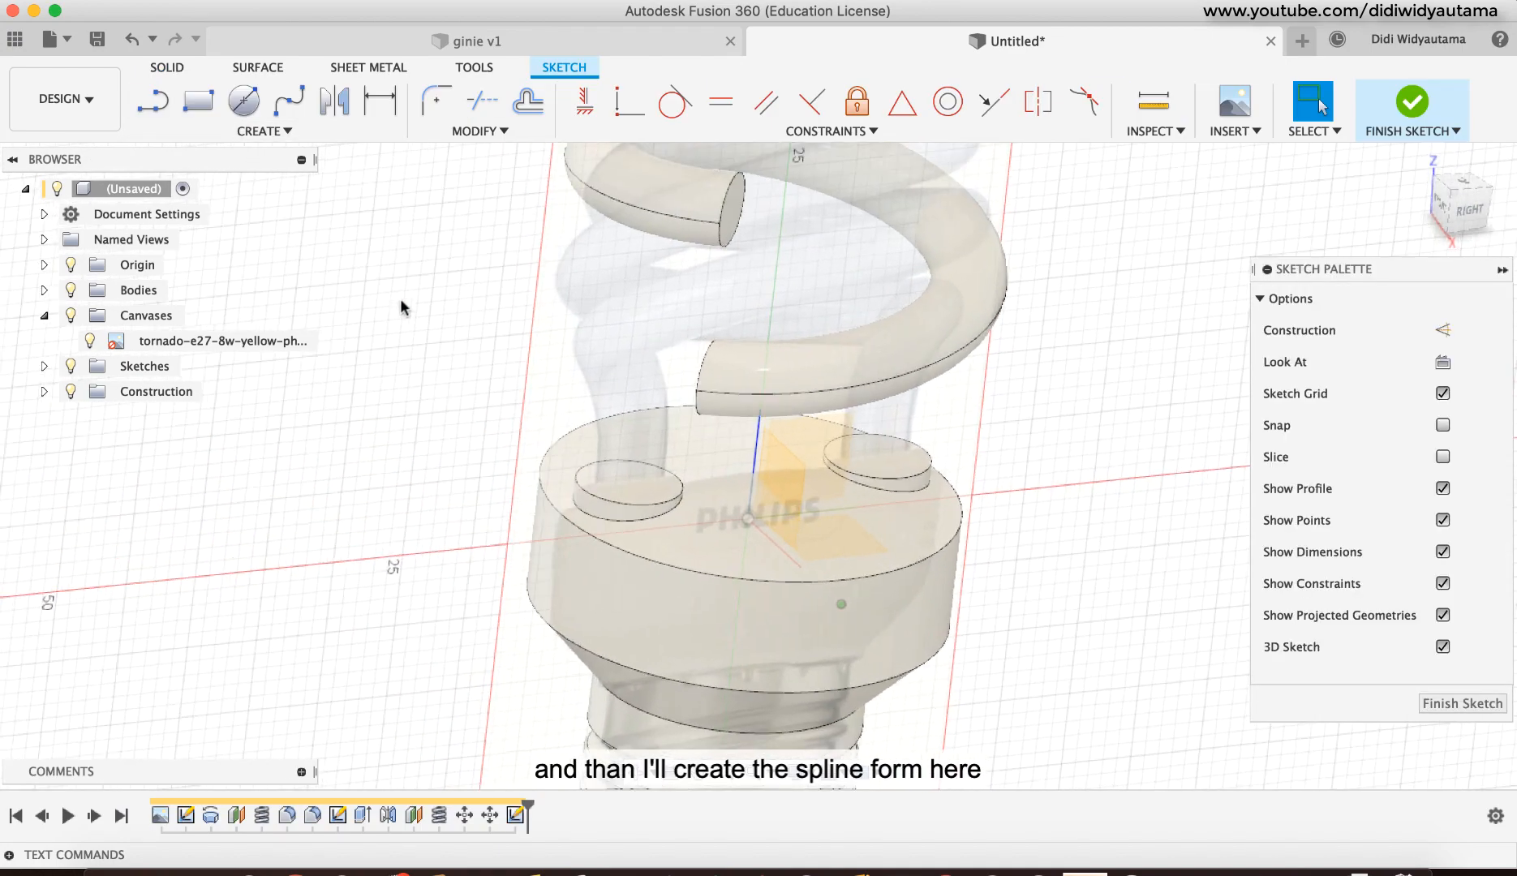
{"action": "left_click", "coordinate": [288, 101]}
{"action": "left_click", "coordinate": [636, 571]}
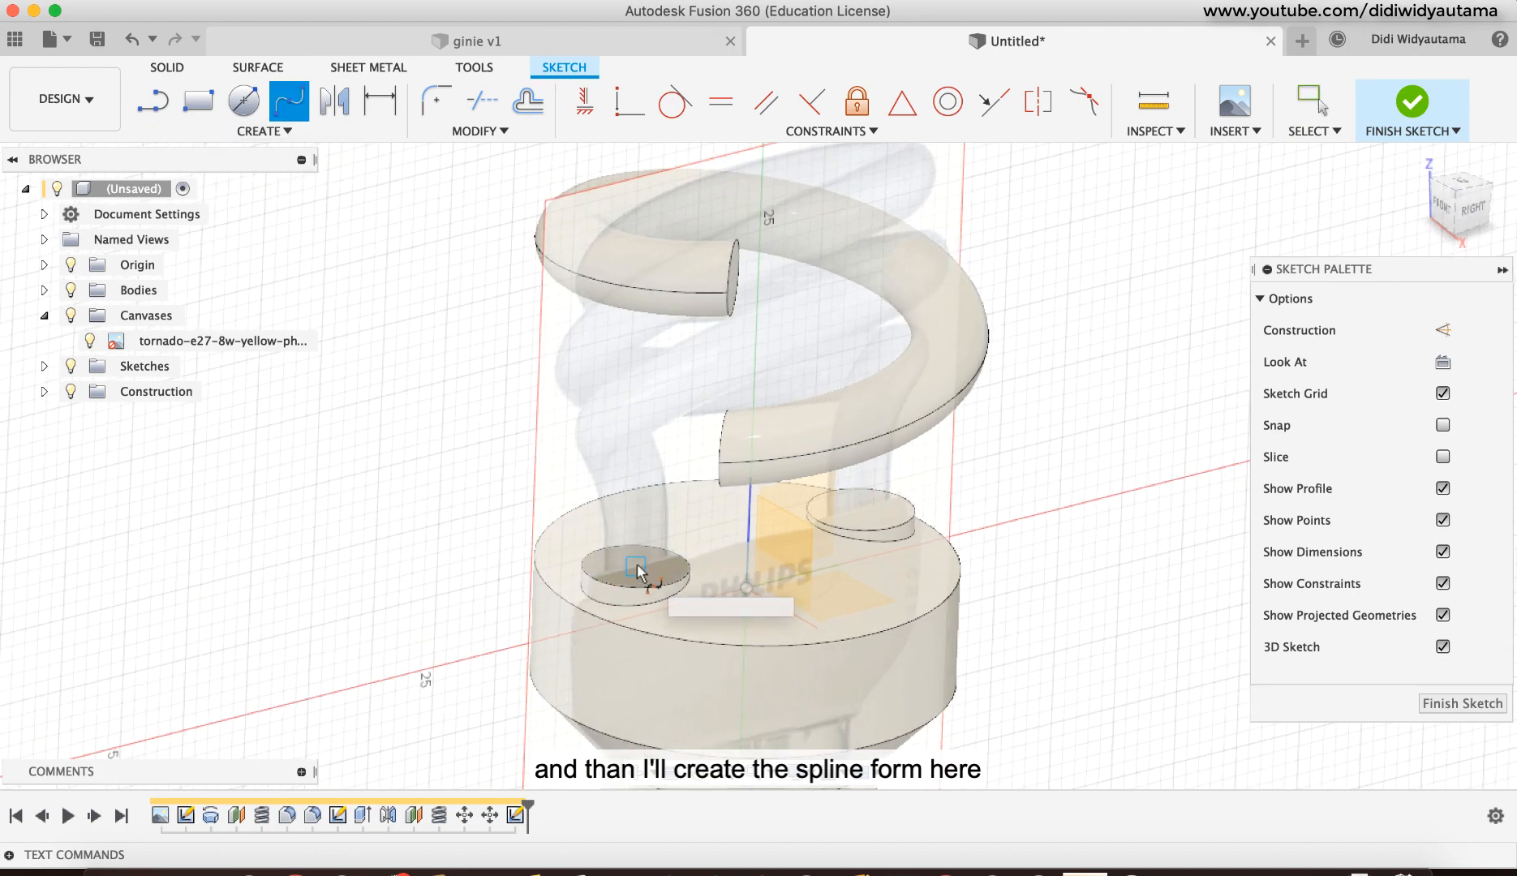
{"action": "middle_click_drag", "start_coordinate": [717, 452], "coordinate": [719, 449], "text": "shift"}
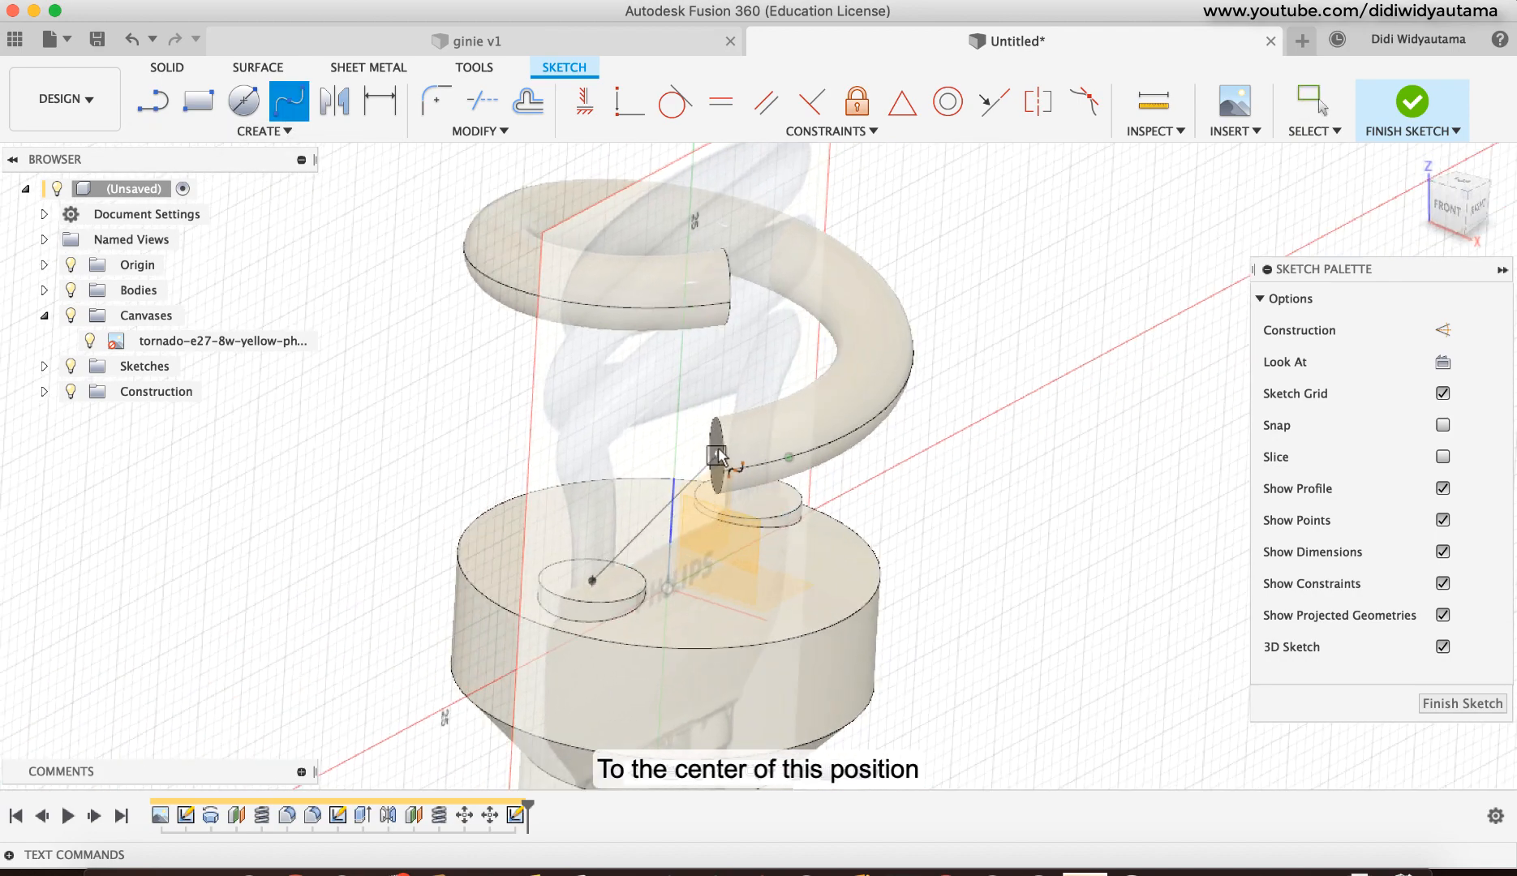
{"action": "left_click", "coordinate": [716, 457]}
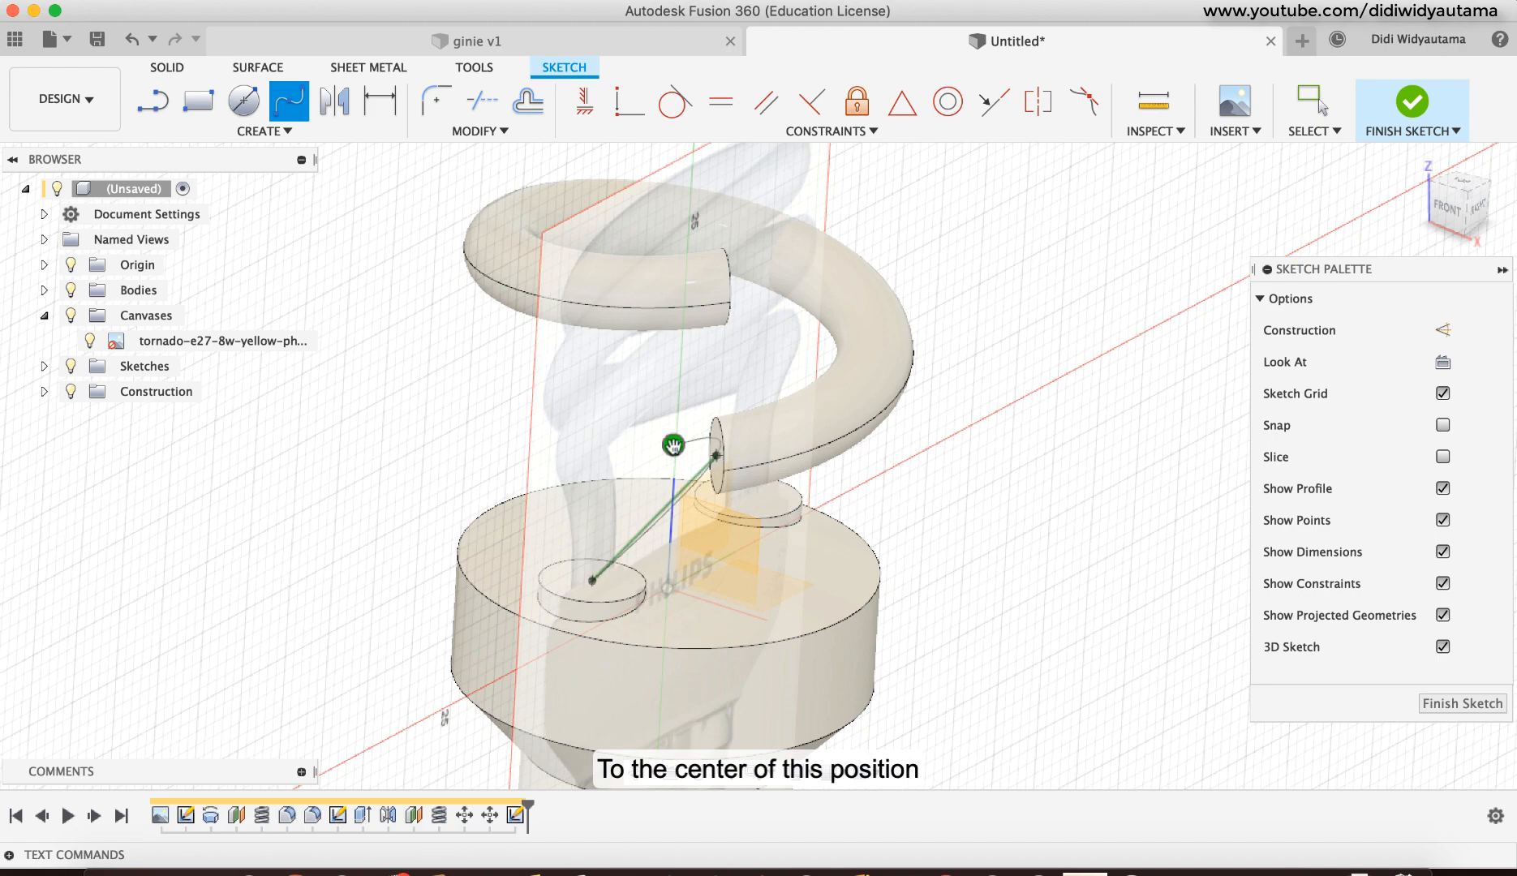
{"action": "middle_click_drag", "start_coordinate": [839, 476], "coordinate": [800, 480], "text": "shift"}
{"action": "left_click", "coordinate": [1439, 703]}
Step: Move the tangent handle at the spline's coil end with an X distance of about -1 mm, viewed from above, to match the coil's curvature
{"action": "middle_click_drag", "start_coordinate": [967, 513], "coordinate": [860, 523], "text": "shift"}
{"action": "mouse_move", "coordinate": [687, 559]}
{"action": "middle_mouse_down", "text": "shift"}
{"action": "mouse_move", "coordinate": [765, 517]}
{"action": "mouse_move", "coordinate": [786, 553]}
{"action": "middle_mouse_up", "text": "shift"}
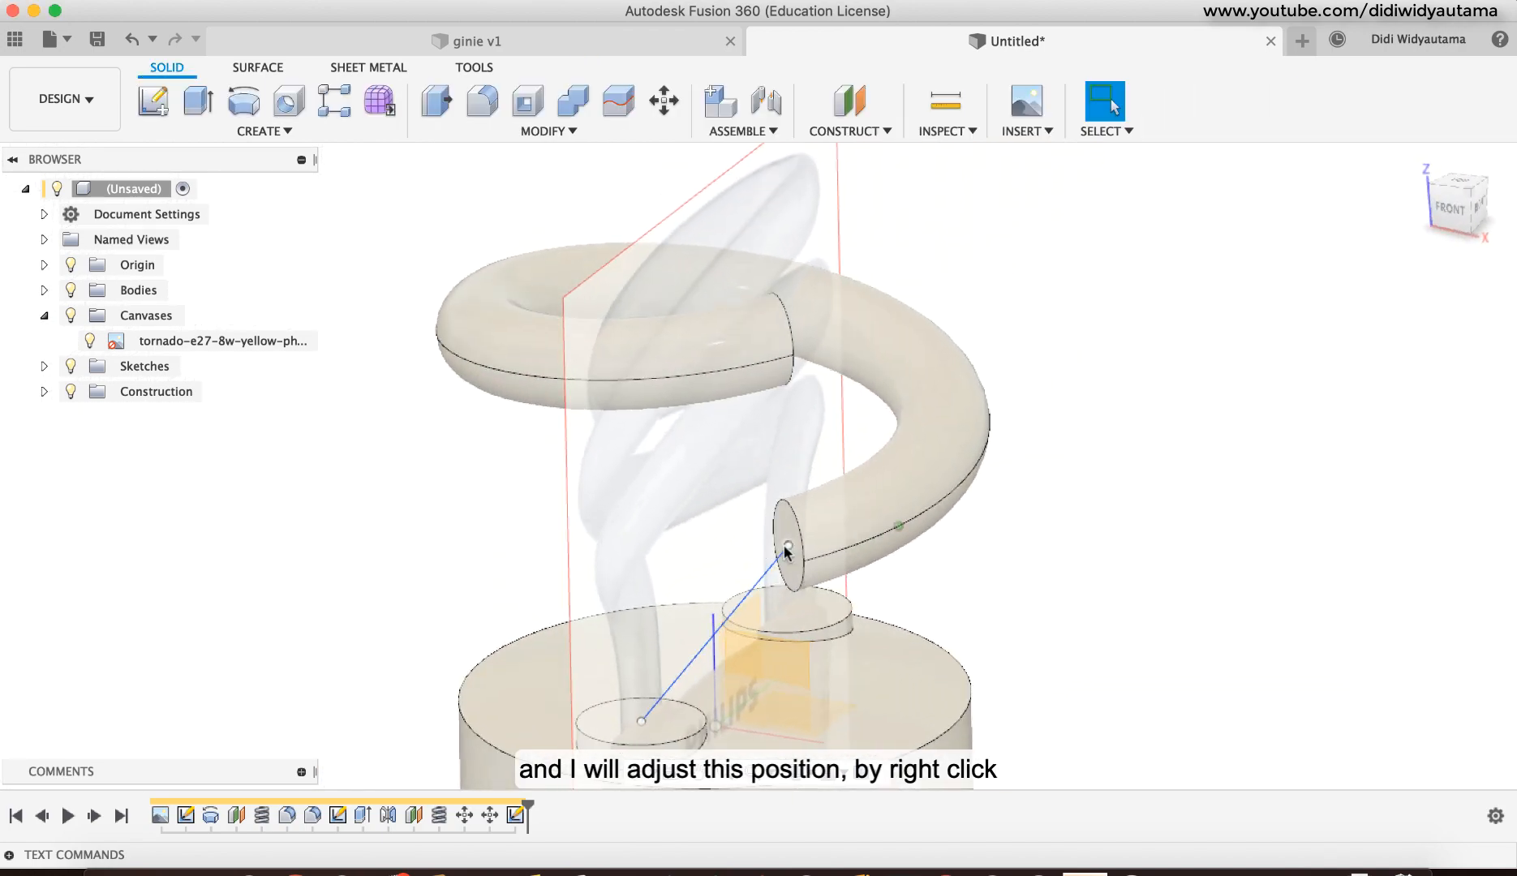
{"action": "right_click", "coordinate": [788, 552]}
{"action": "left_click", "coordinate": [734, 577]}
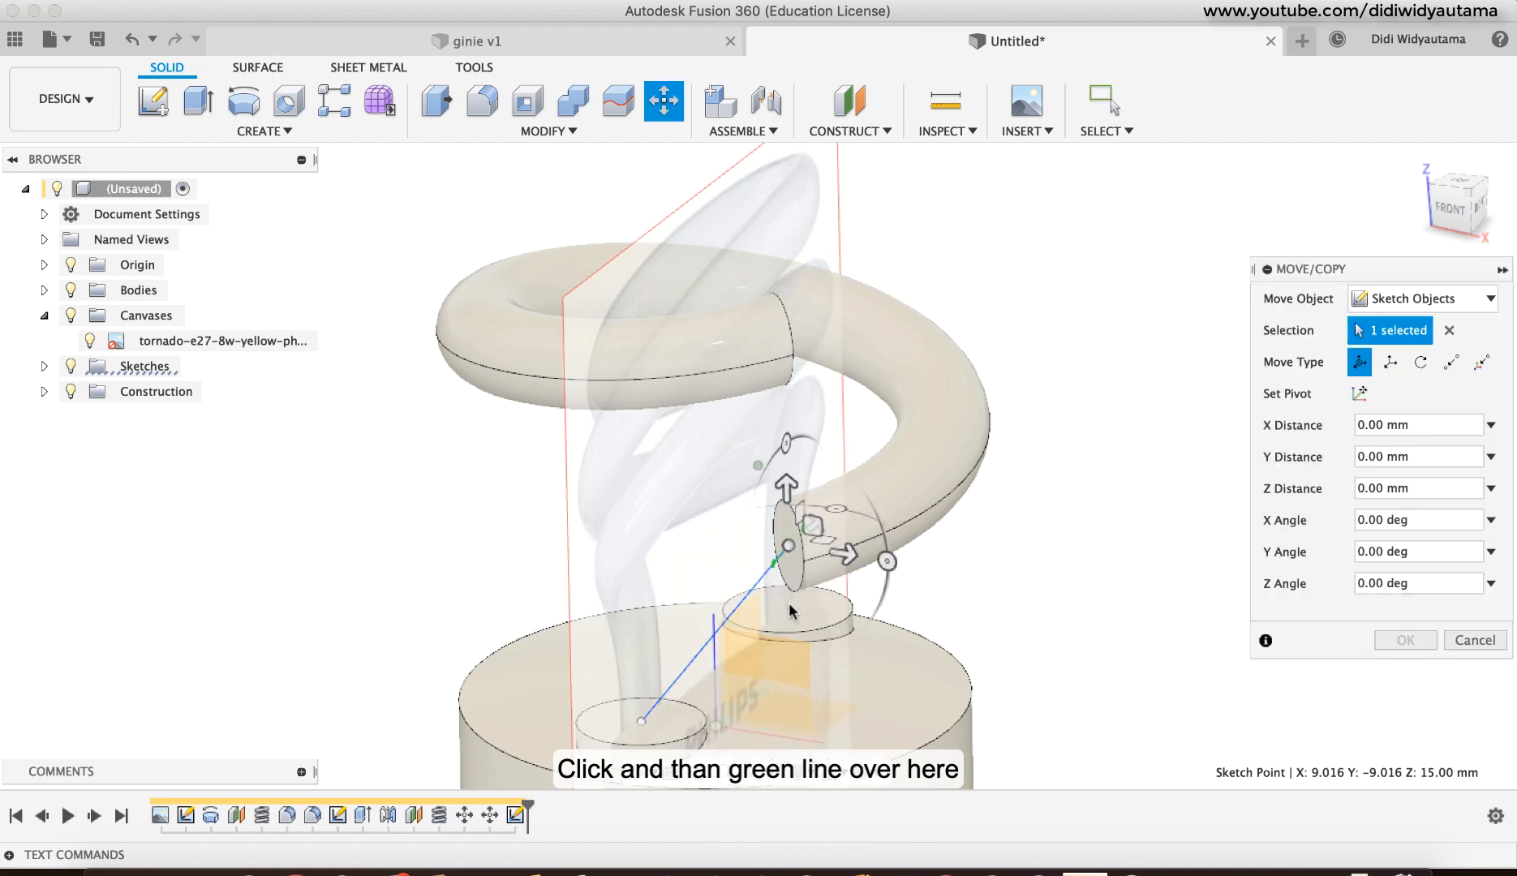
{"action": "middle_click_drag", "start_coordinate": [790, 604], "coordinate": [761, 592], "text": "shift"}
{"action": "left_click", "coordinate": [759, 575]}
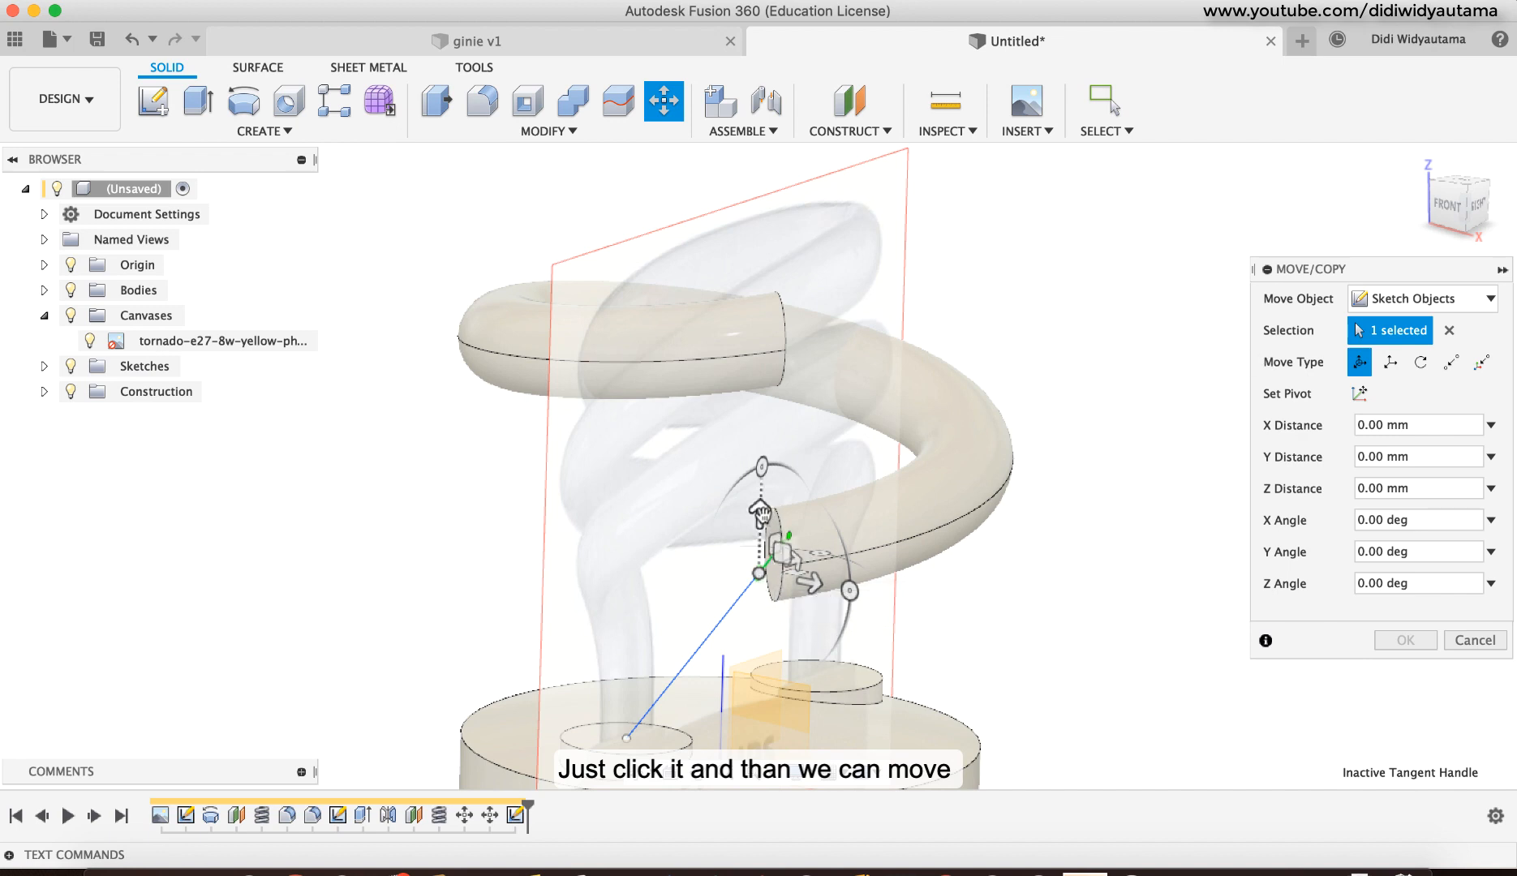
{"action": "mouse_move", "coordinate": [759, 511]}
{"action": "left_mouse_down"}
{"action": "mouse_move", "coordinate": [738, 505]}
{"action": "mouse_move", "coordinate": [747, 526]}
{"action": "left_mouse_up"}
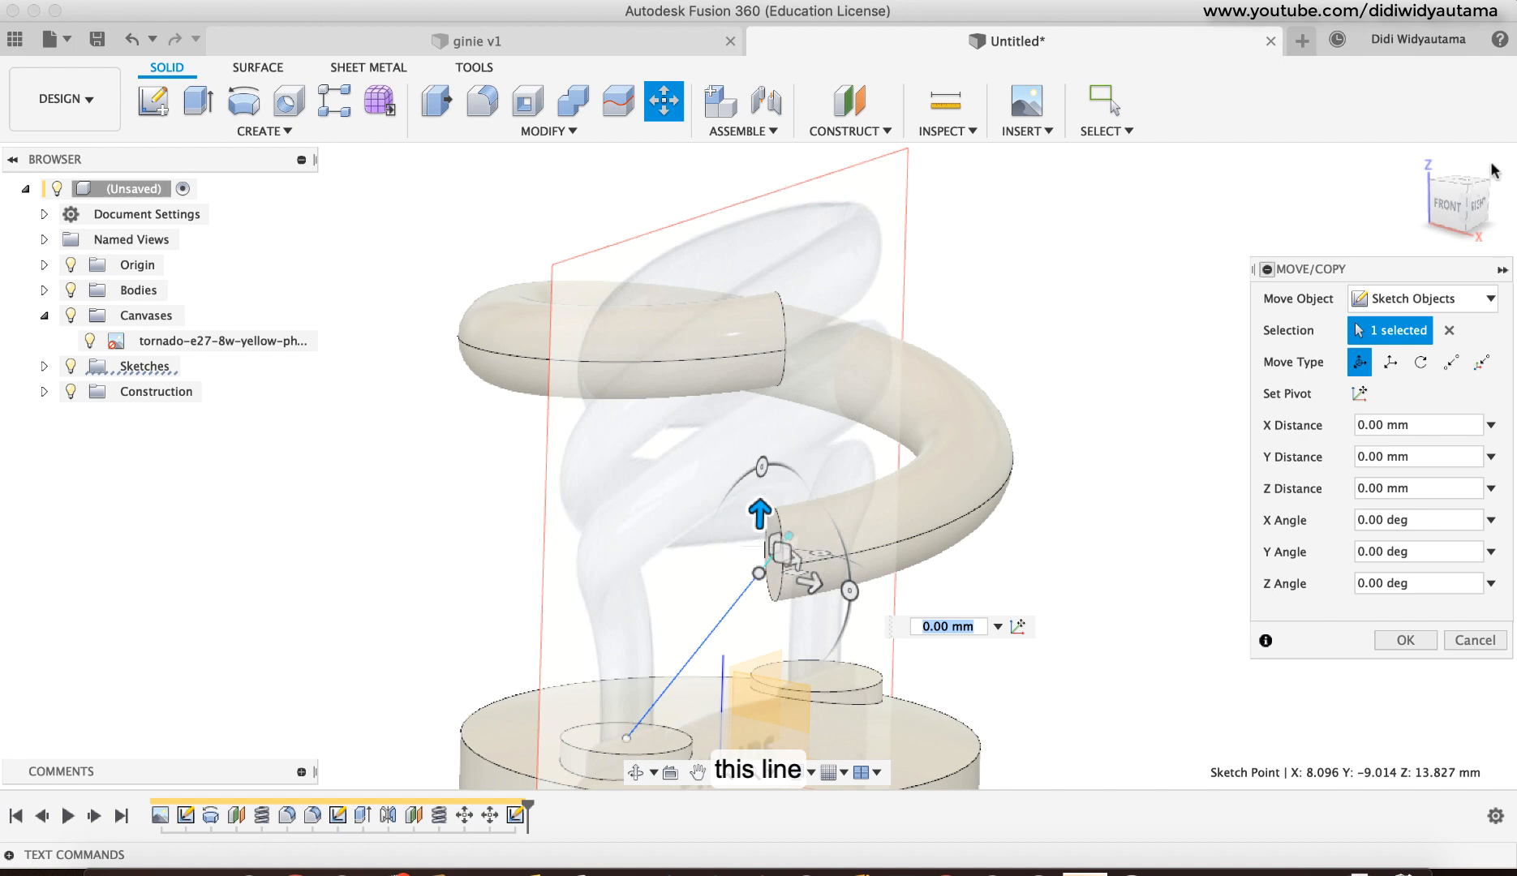
{"action": "left_click", "coordinate": [1459, 180]}
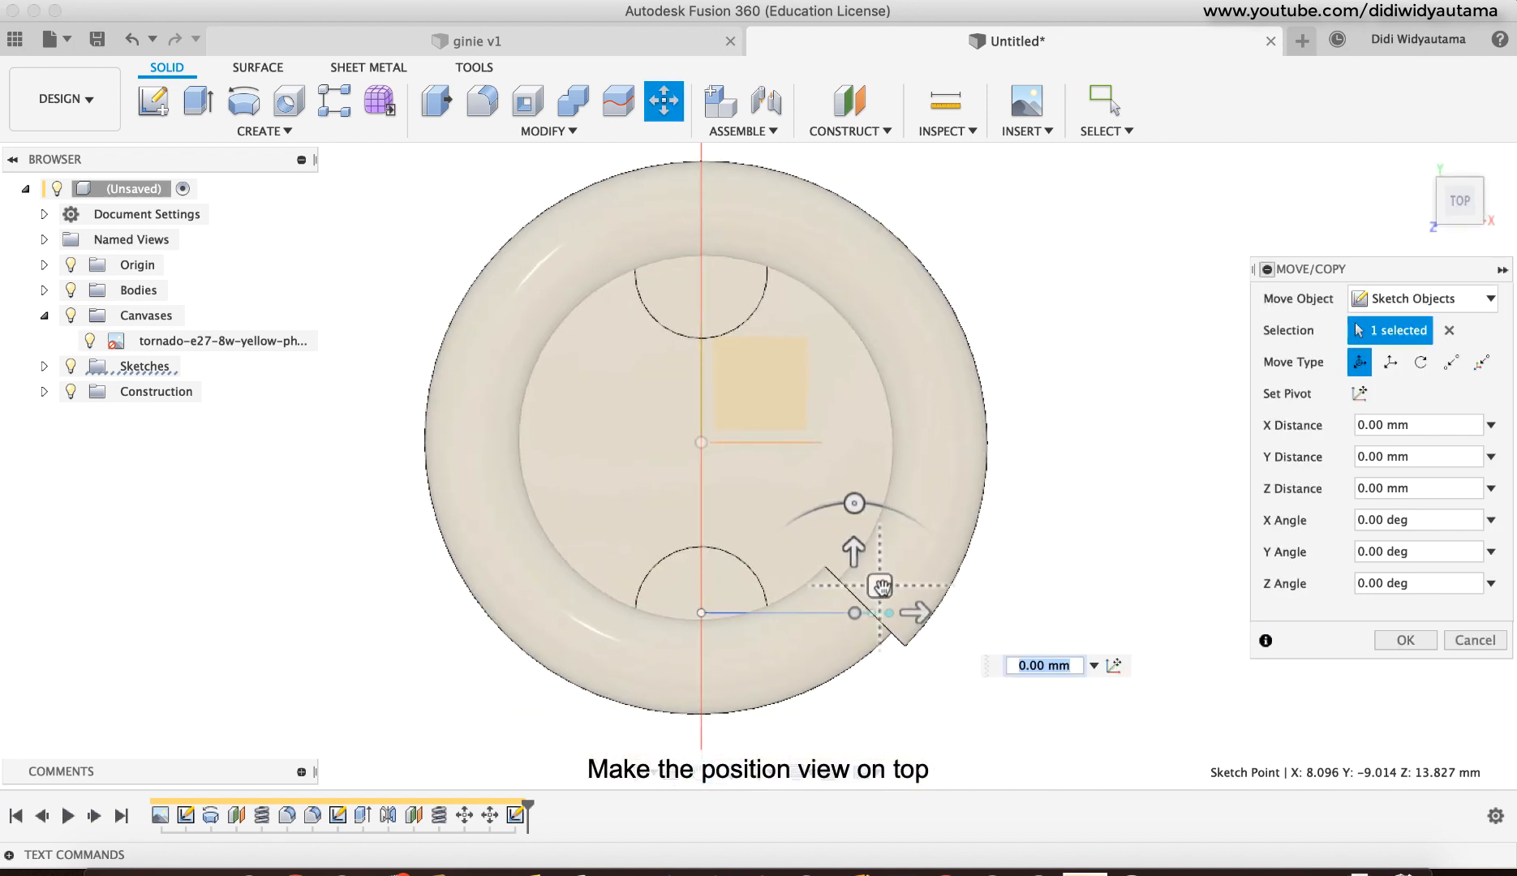
{"action": "mouse_move", "coordinate": [880, 586]}
{"action": "left_mouse_down"}
{"action": "mouse_move", "coordinate": [871, 611]}
{"action": "mouse_move", "coordinate": [883, 605]}
{"action": "left_mouse_up"}
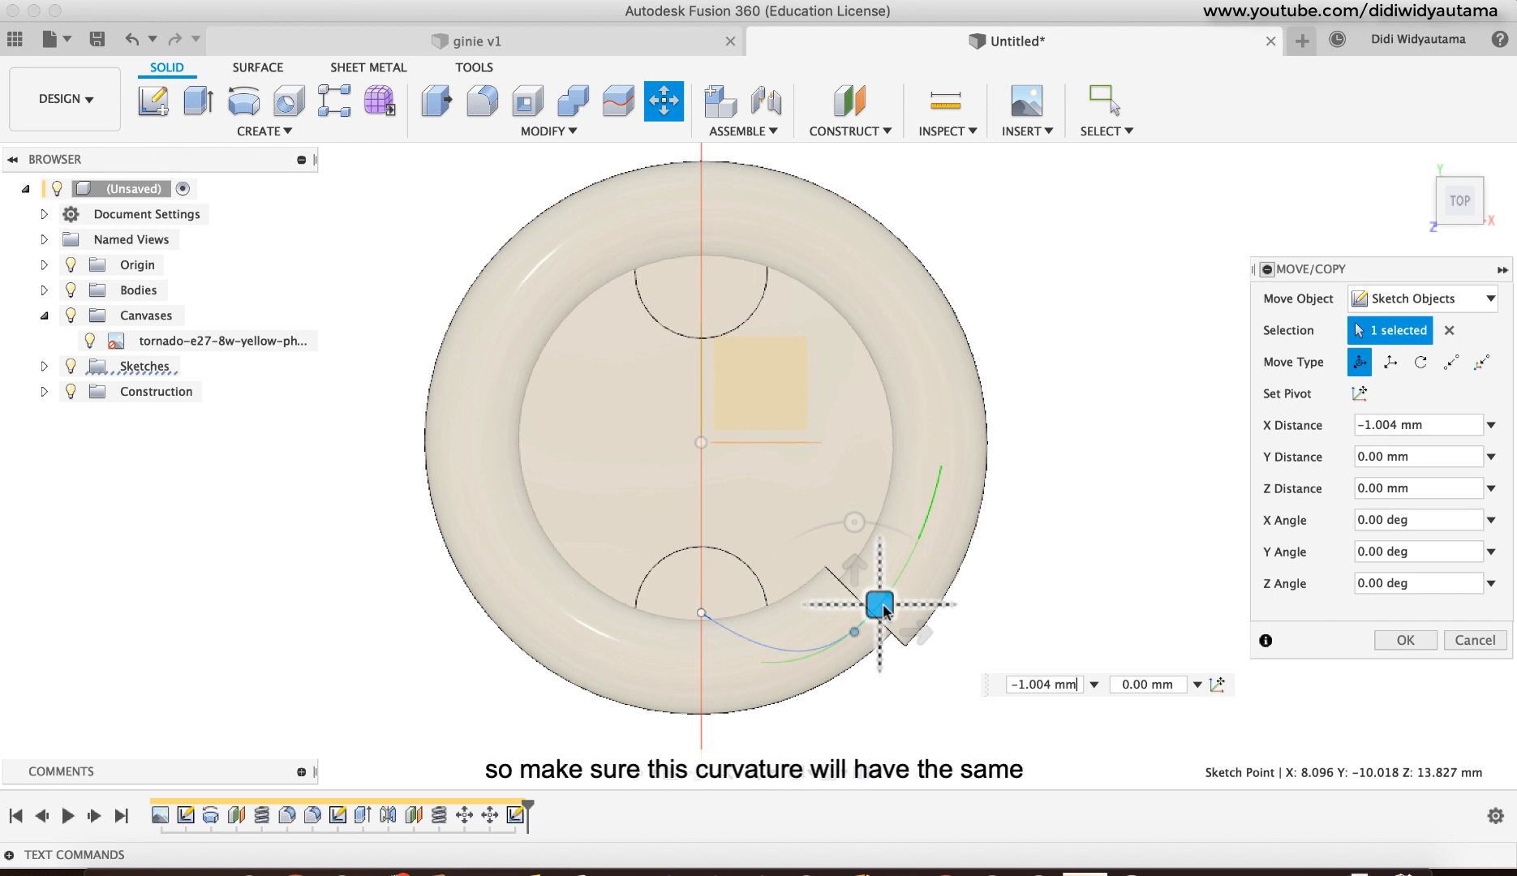
{"action": "key", "text": "Tab"}
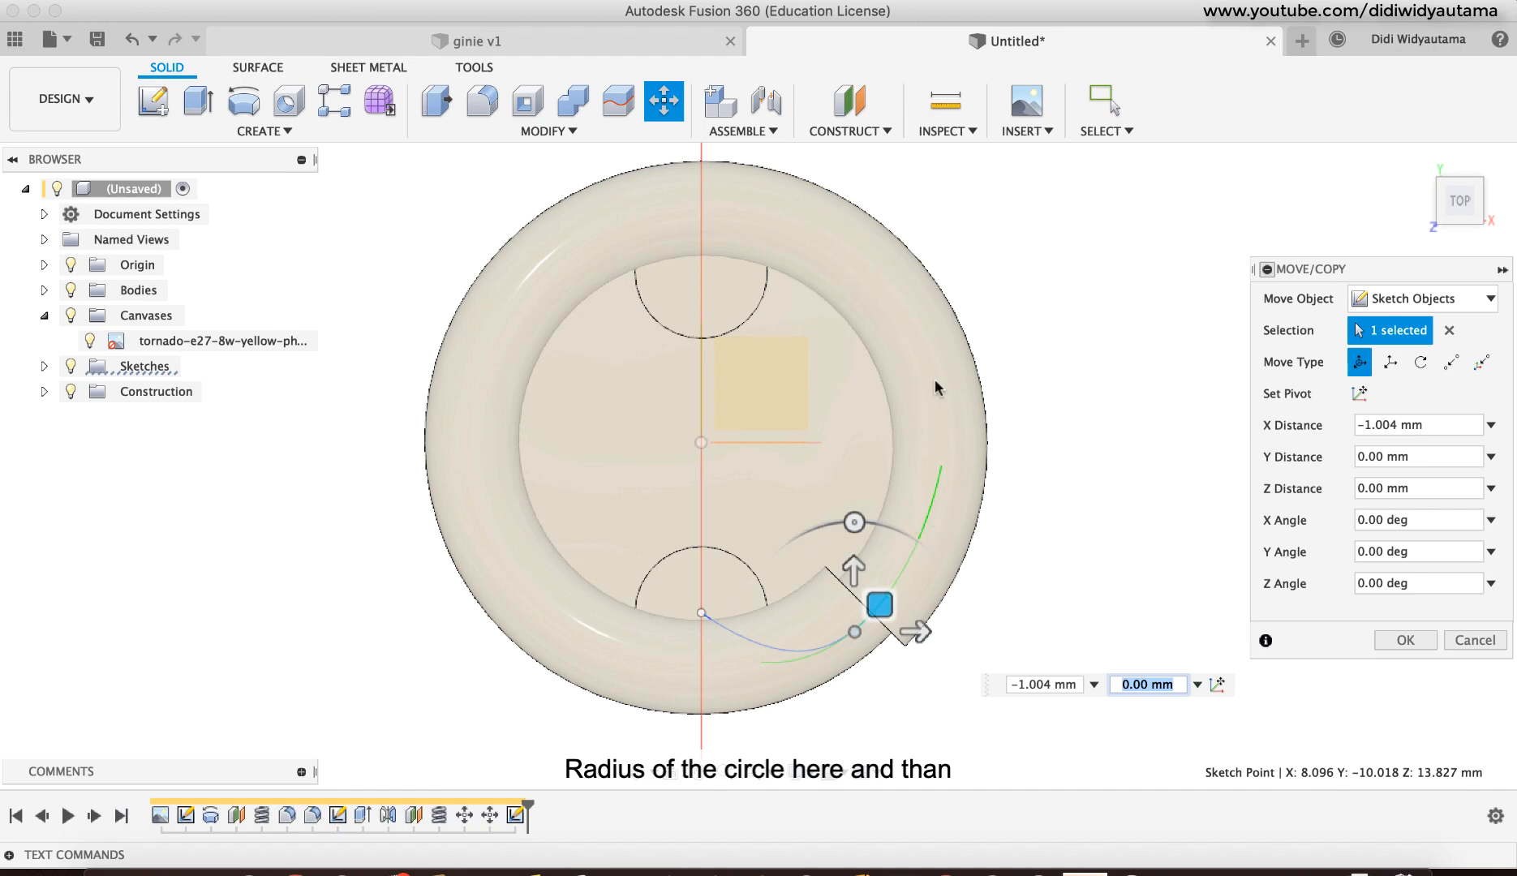
Step: Raise the tangent handle at the spline's coil end by a Y distance of 1 mm
{"action": "left_click", "coordinate": [1465, 224]}
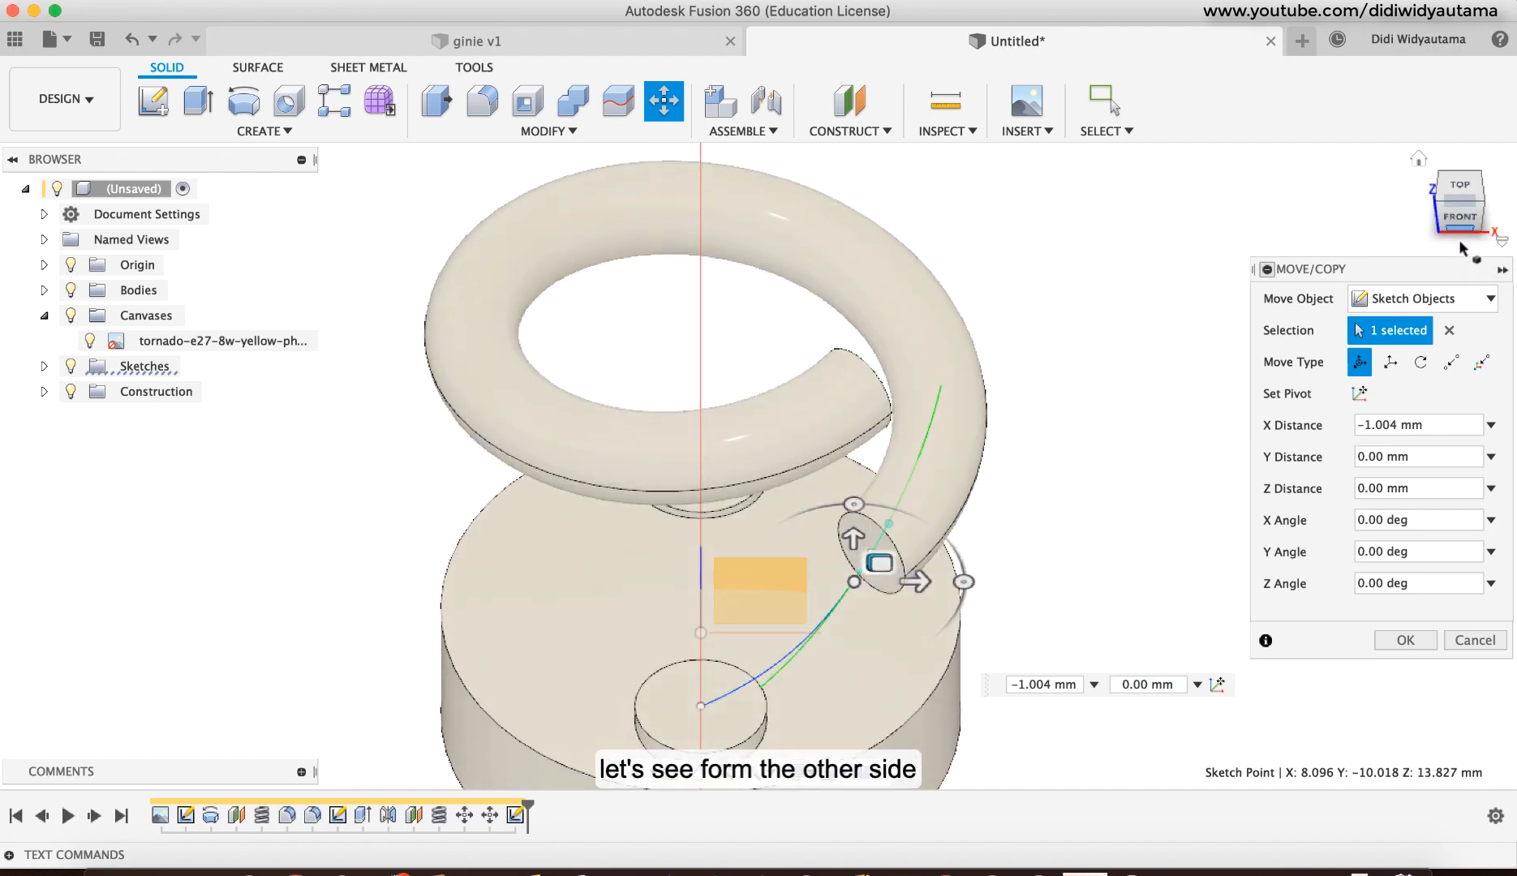
{"action": "left_click", "coordinate": [1464, 223]}
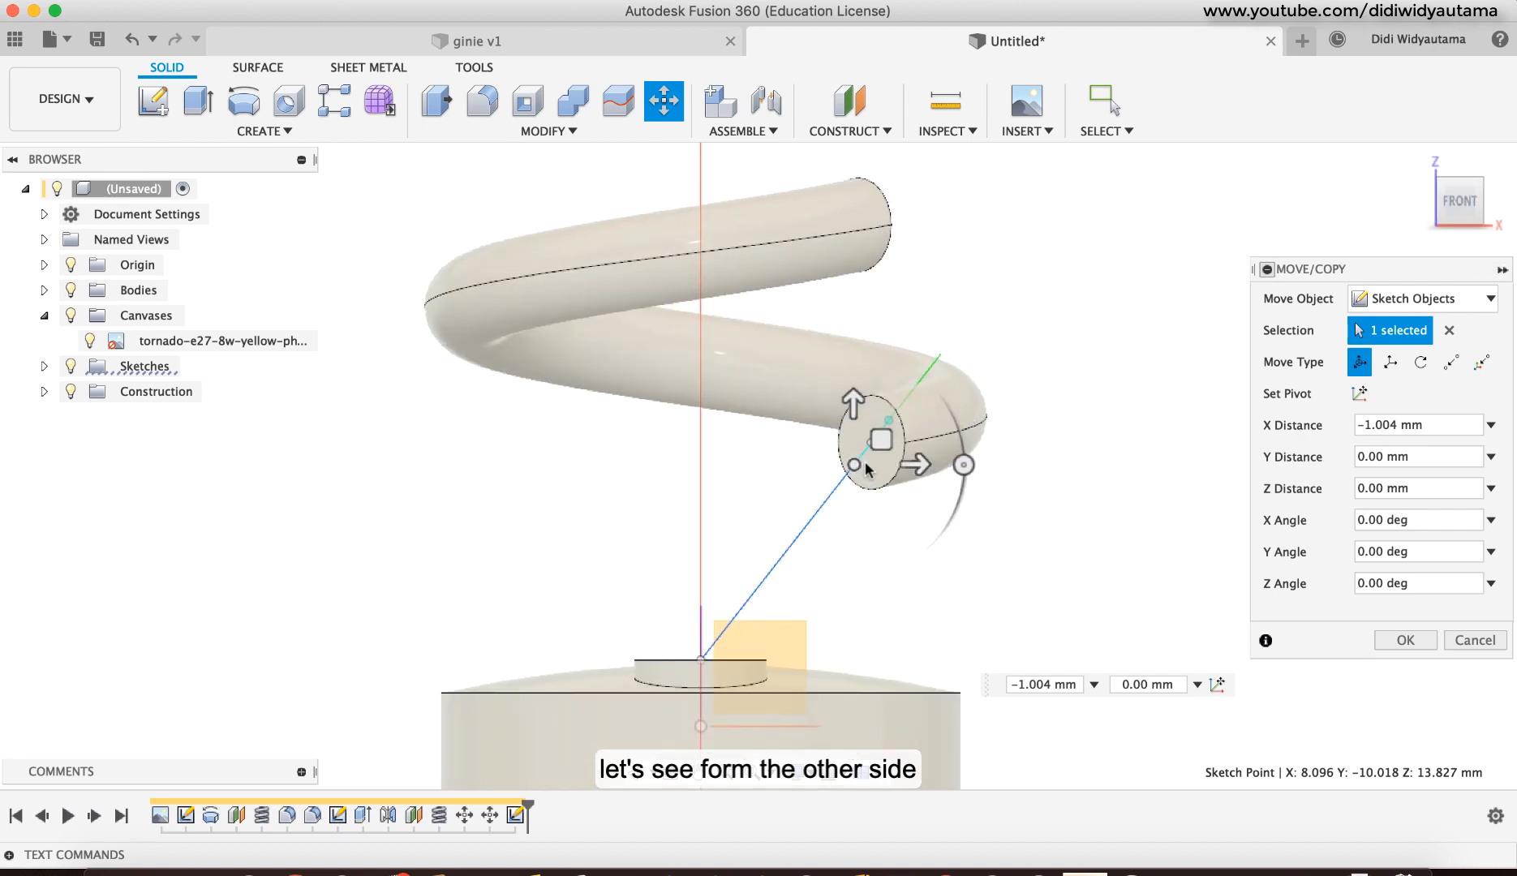
{"action": "left_click", "coordinate": [1501, 215]}
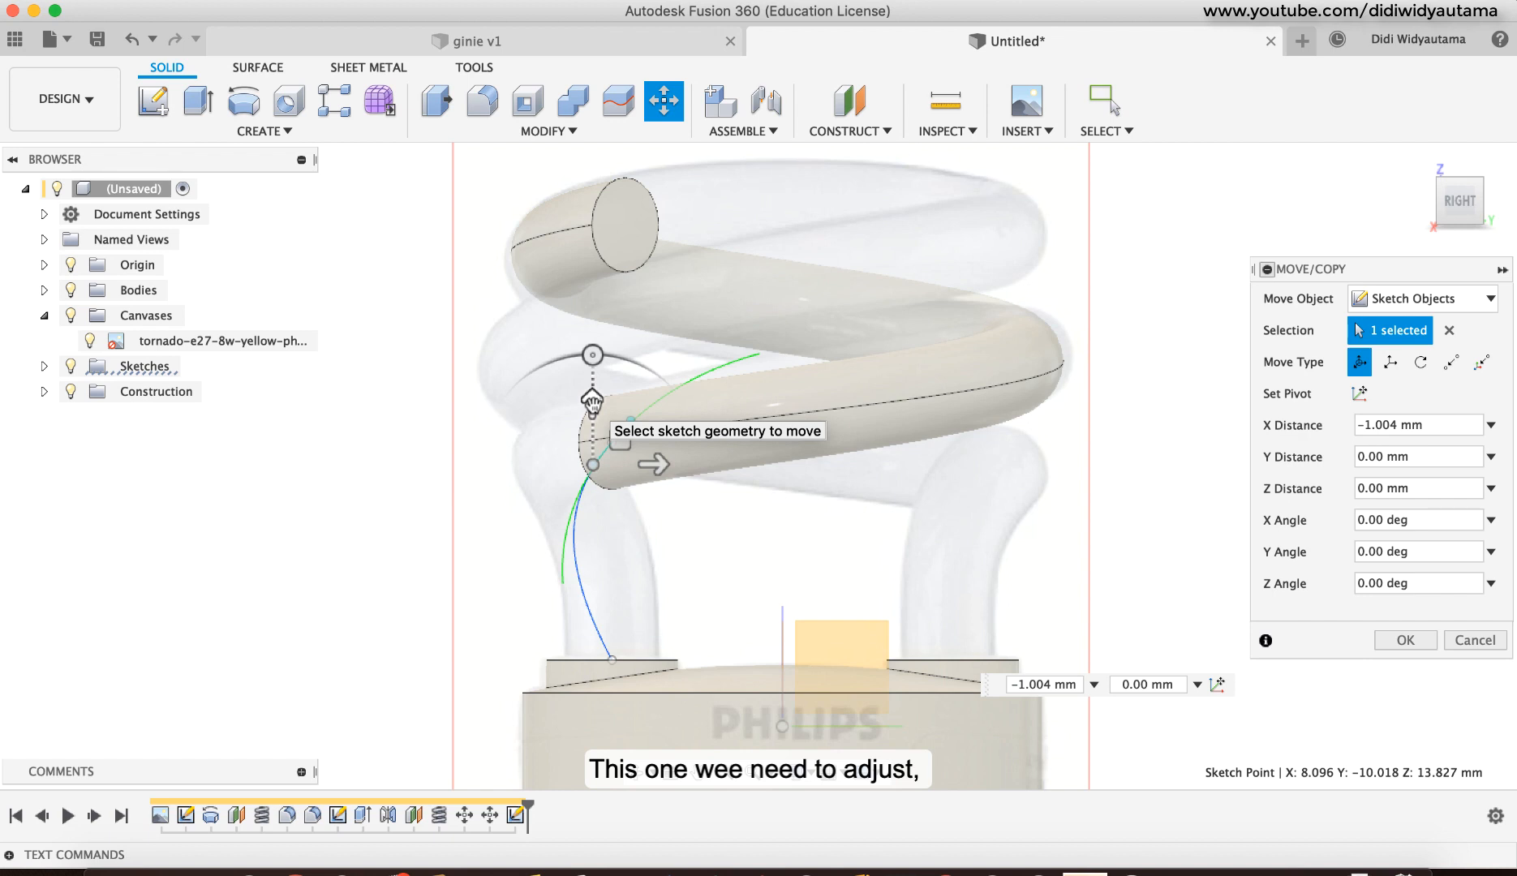
{"action": "middle_click_drag", "start_coordinate": [626, 478], "coordinate": [641, 449], "text": "shift"}
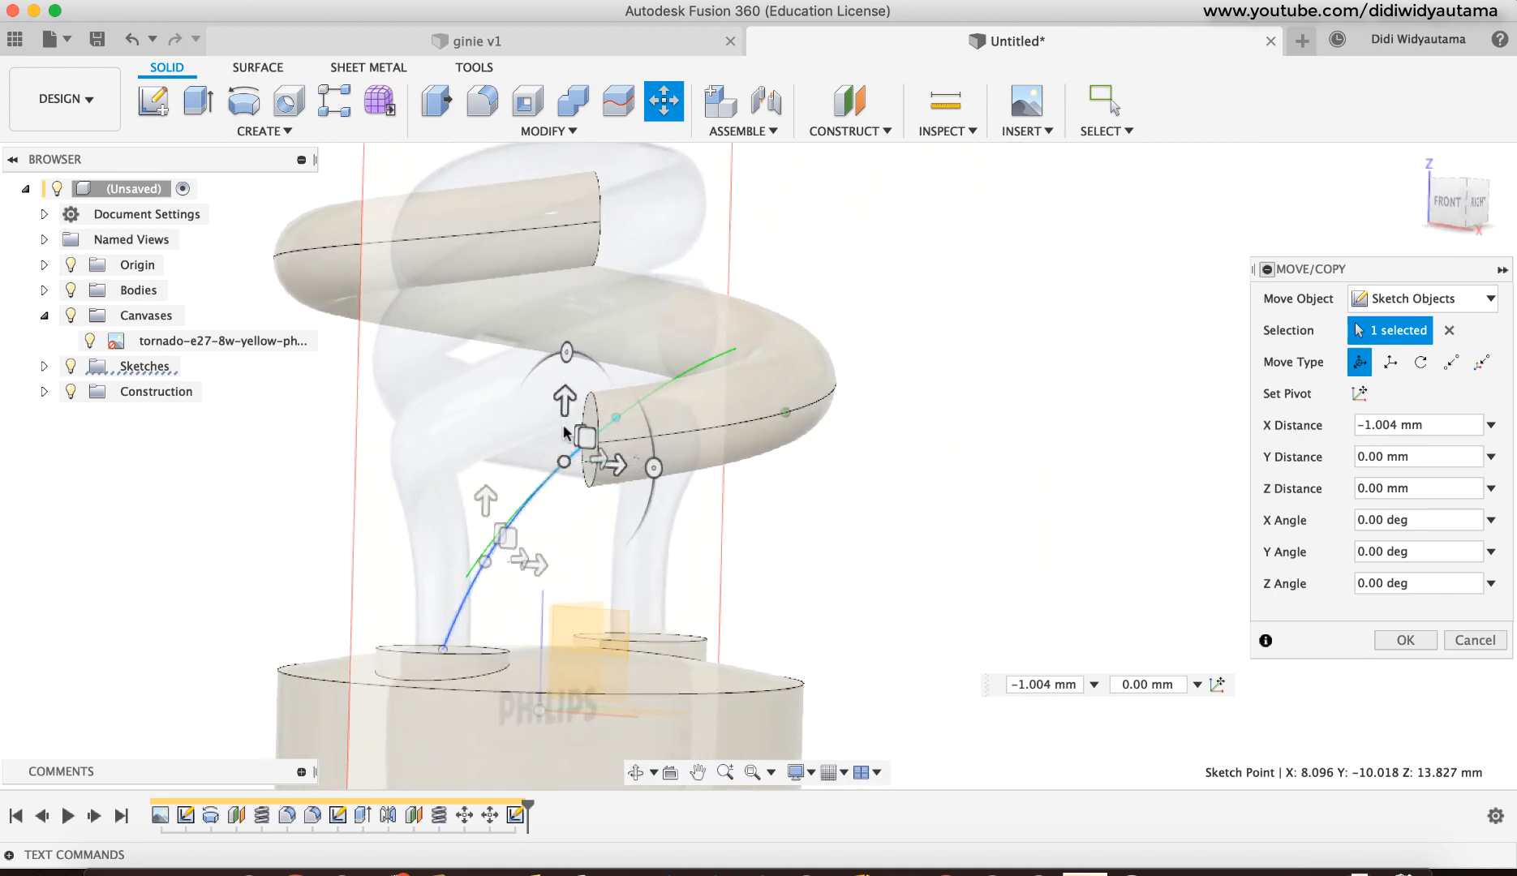
{"action": "left_click_drag", "start_coordinate": [564, 399], "coordinate": [565, 379]}
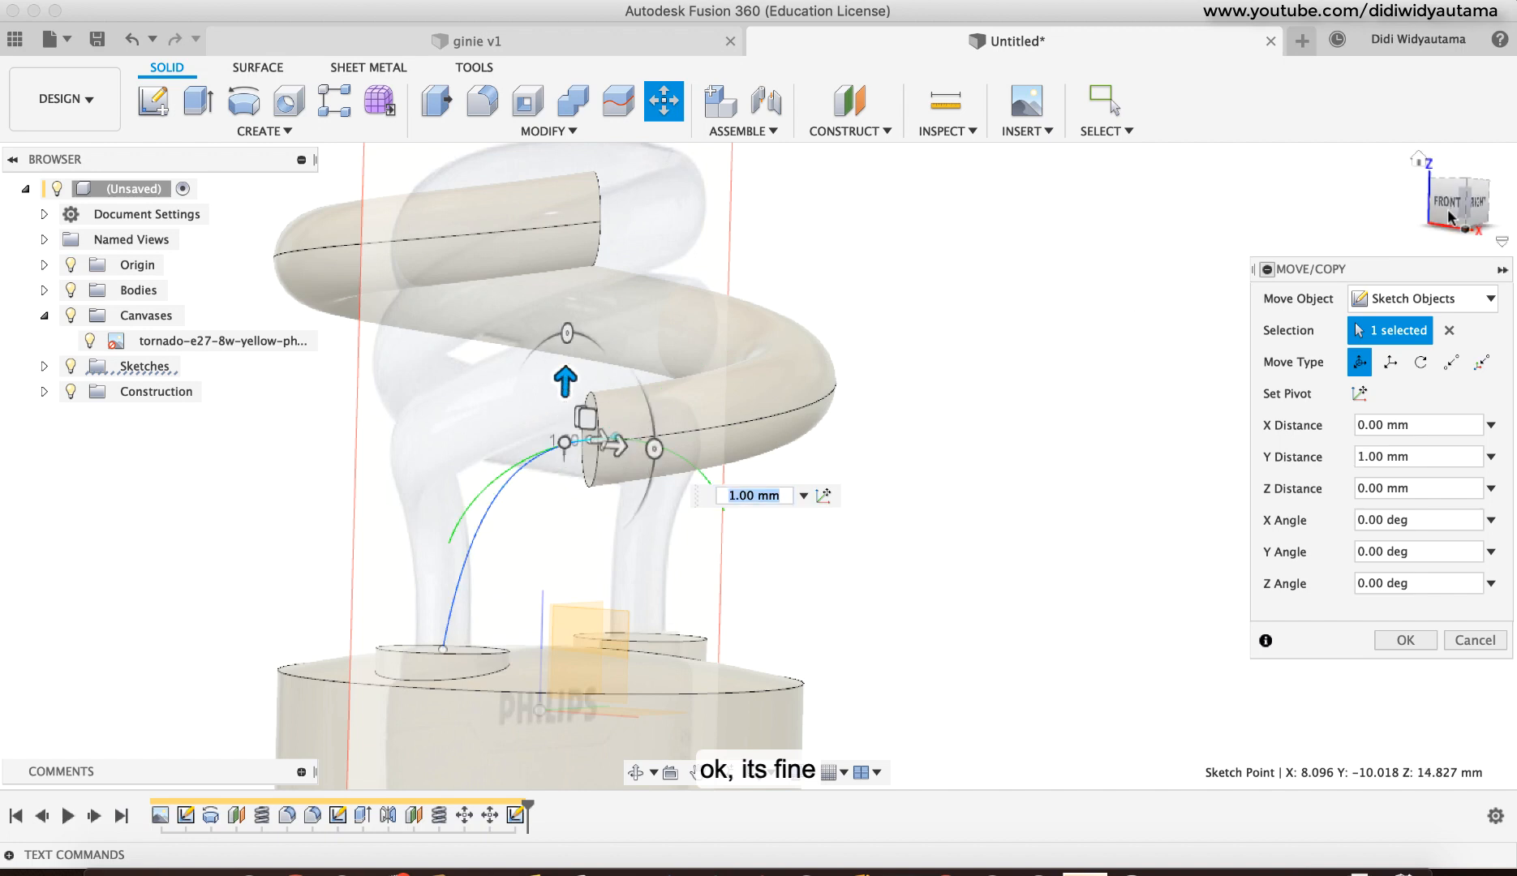
Step: Shift the coil-end tangent handle by -0.08 mm in both X and Z to follow the coil's curve, and accept the move
{"action": "left_click", "coordinate": [1465, 207]}
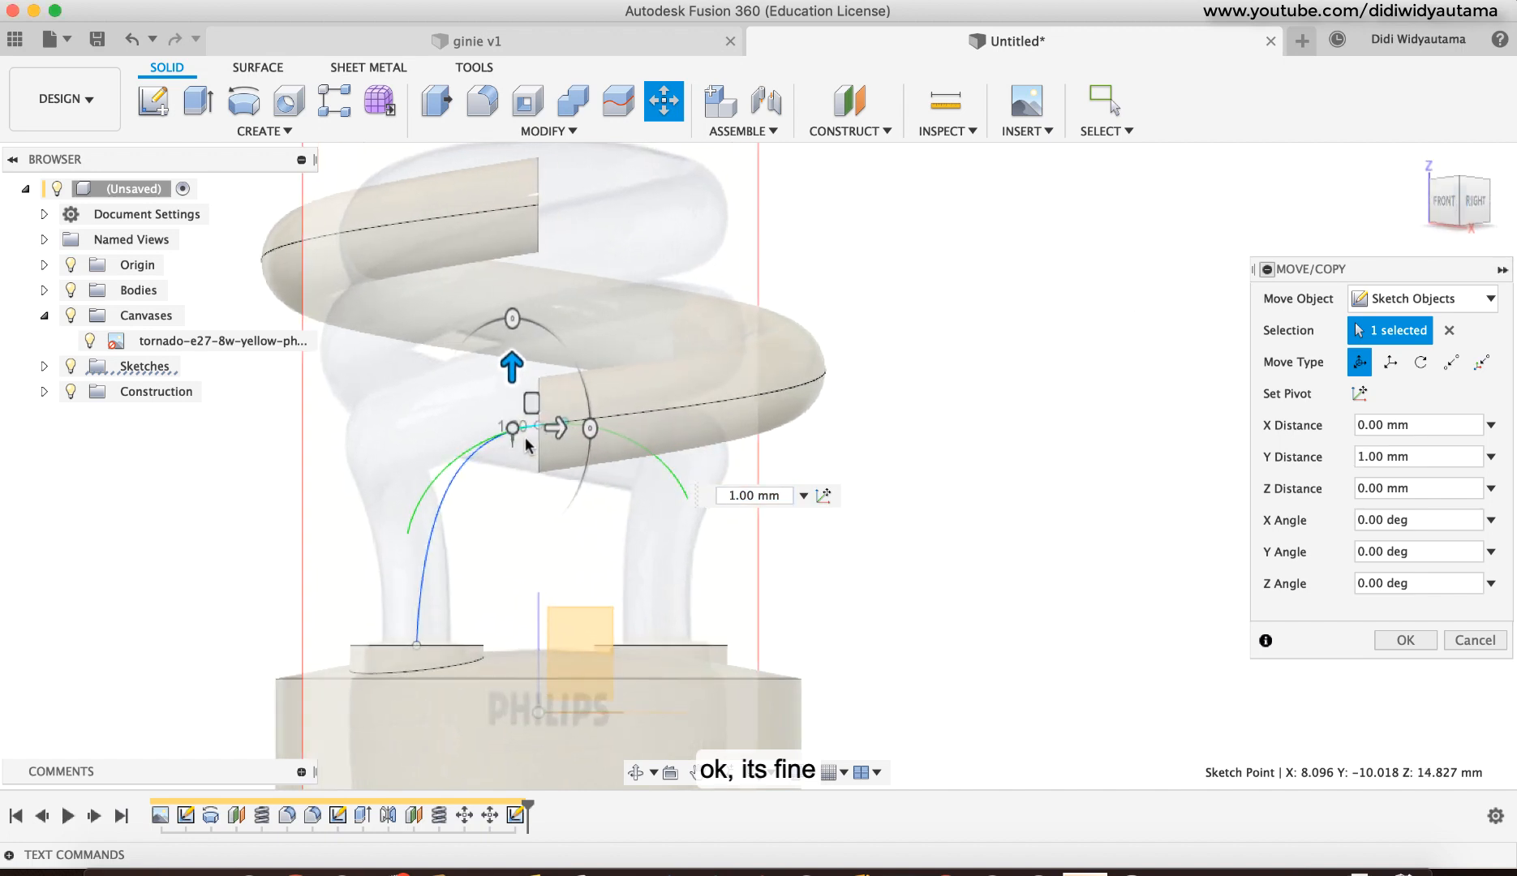
{"action": "scroll", "coordinate": [527, 437], "scroll_direction": "up", "scroll_amount": 5}
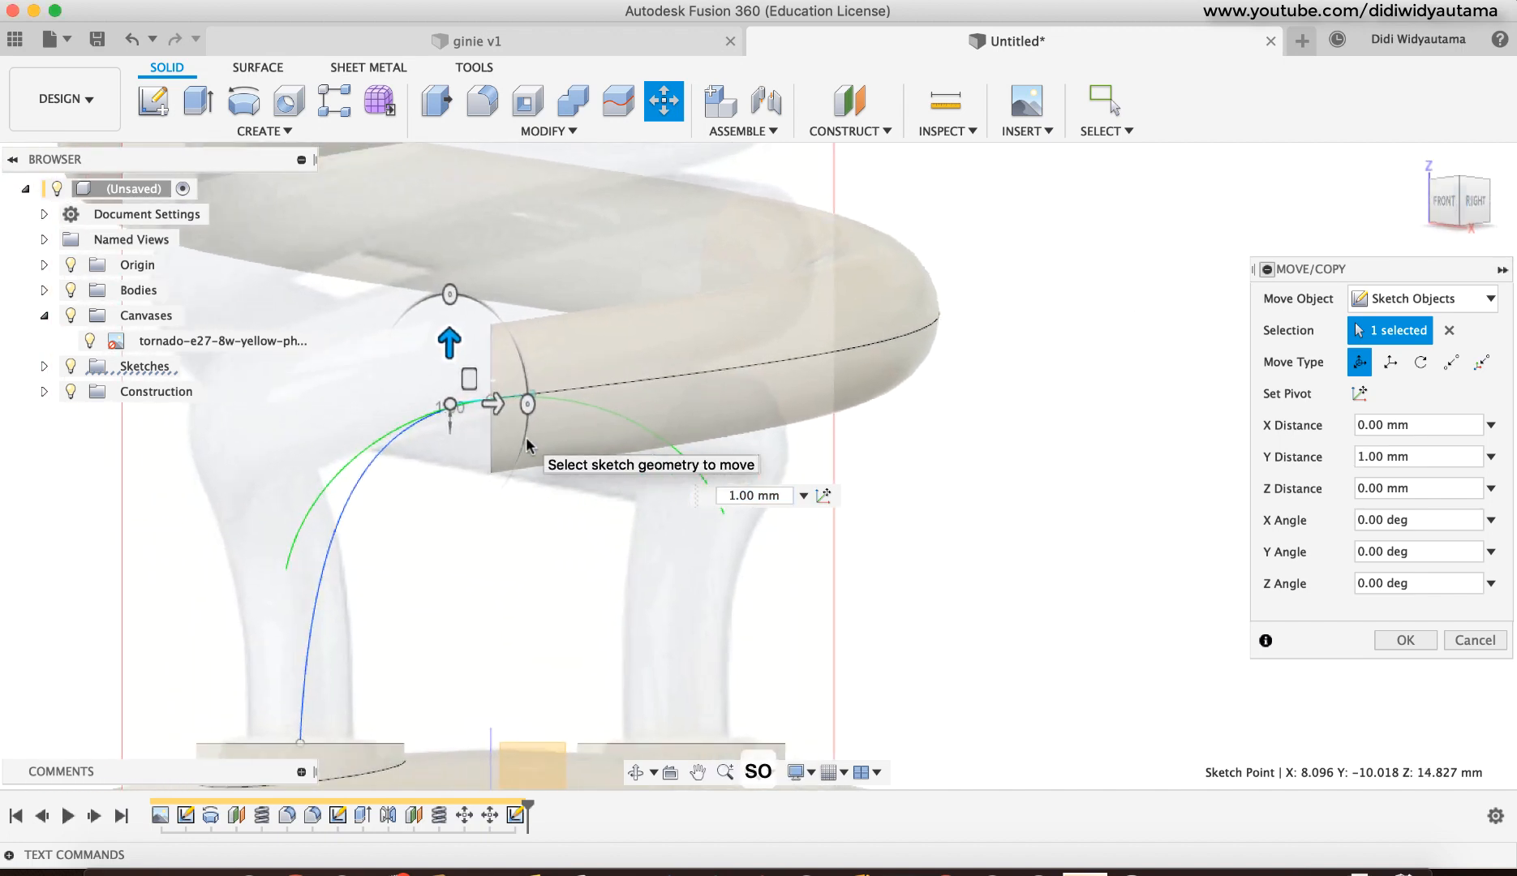
{"action": "scroll", "coordinate": [526, 438], "scroll_direction": "left", "scroll_amount": 5}
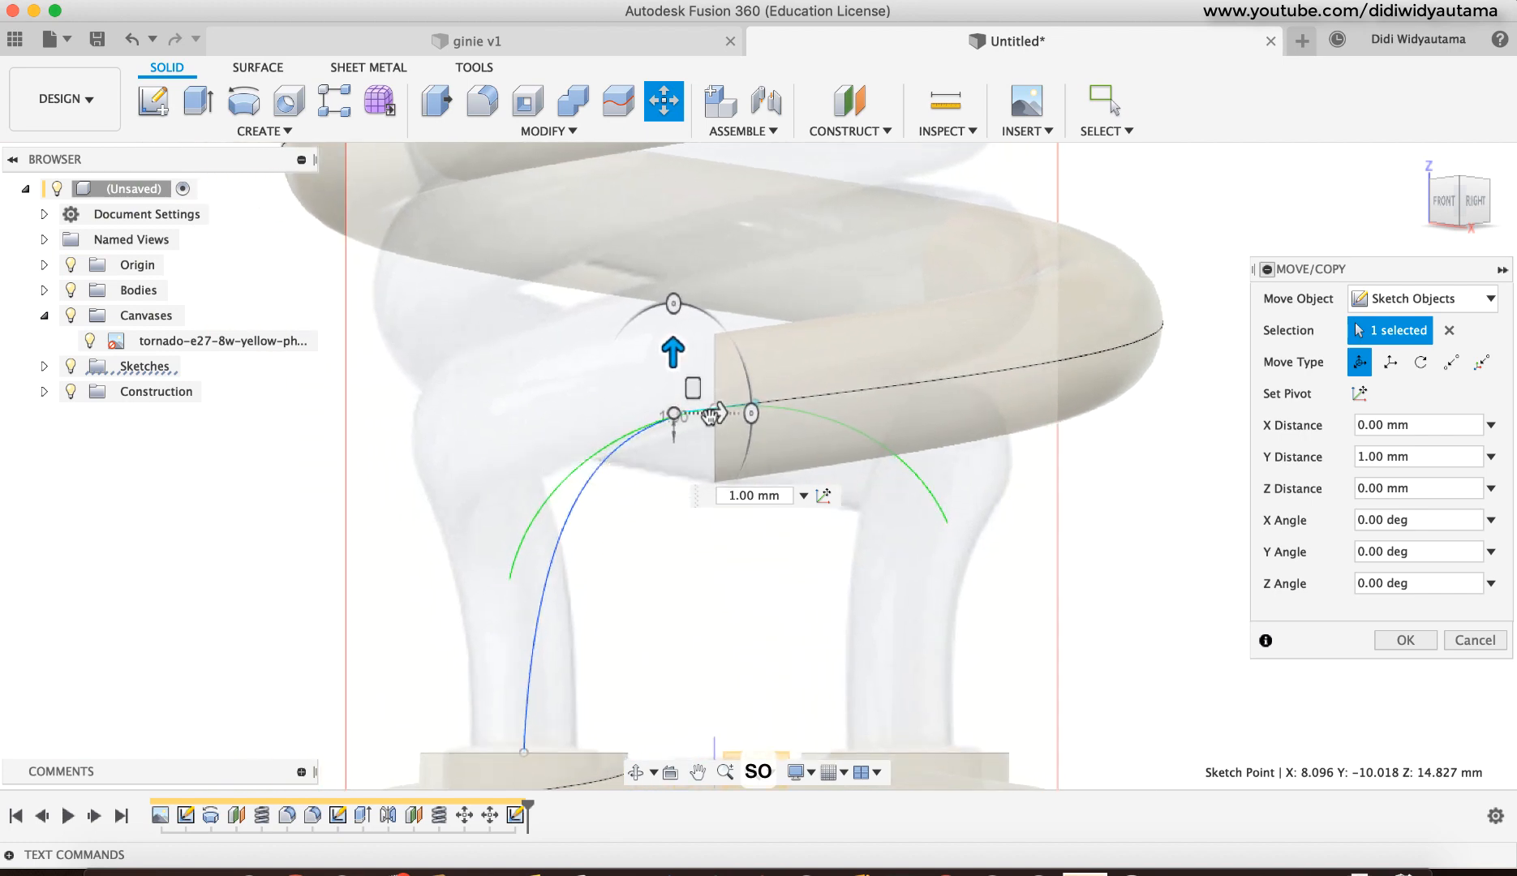
{"action": "scroll", "coordinate": [734, 412], "scroll_direction": "up", "scroll_amount": 3}
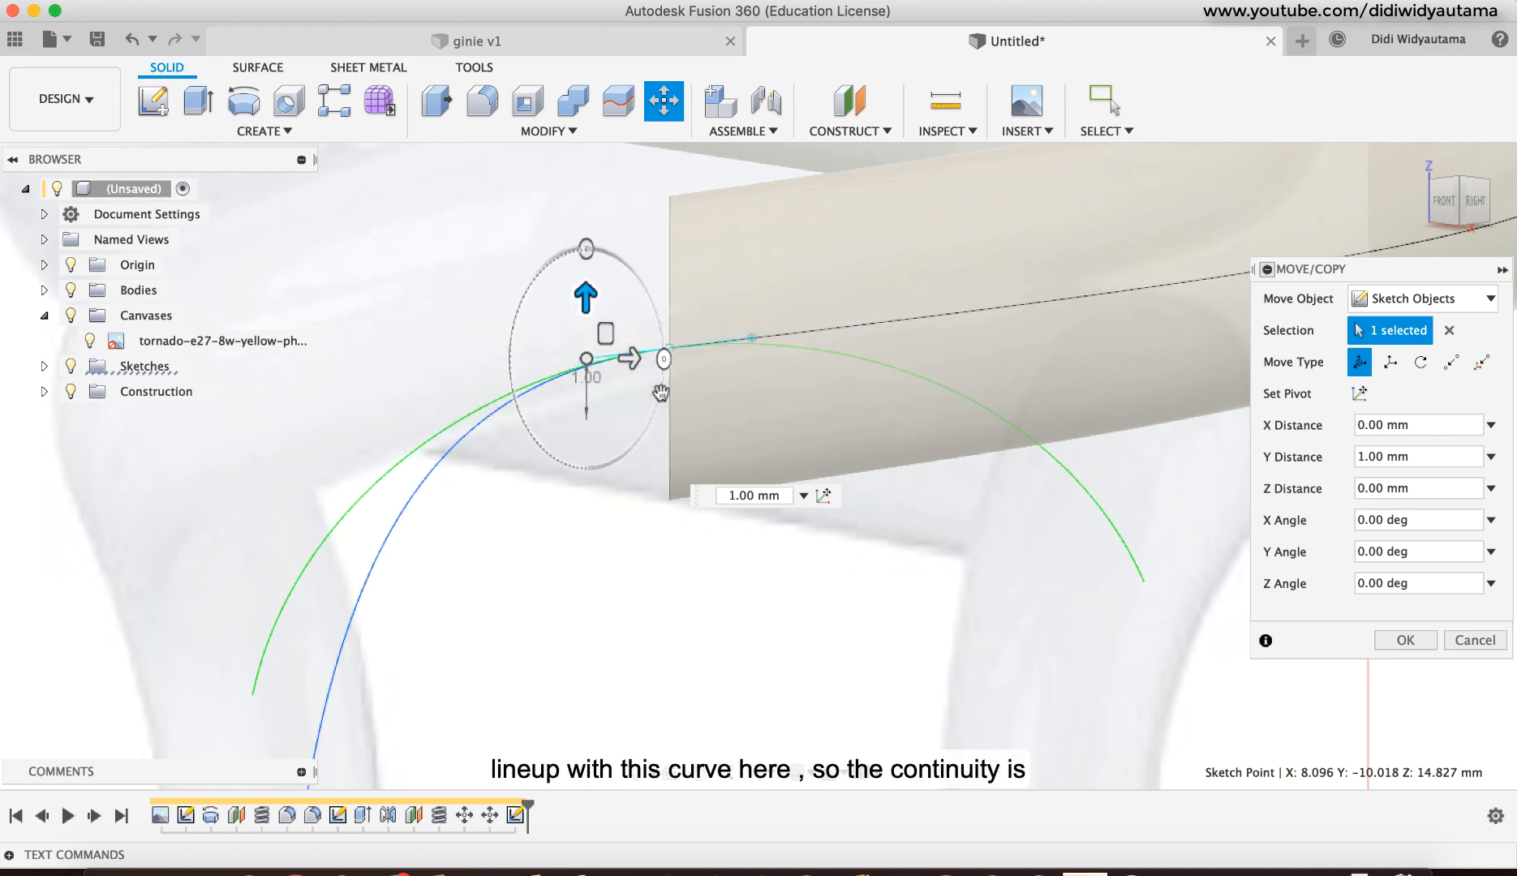
{"action": "scroll", "coordinate": [820, 406], "scroll_direction": "down", "scroll_amount": 3}
{"action": "scroll", "coordinate": [988, 404], "scroll_direction": "down", "scroll_amount": 2}
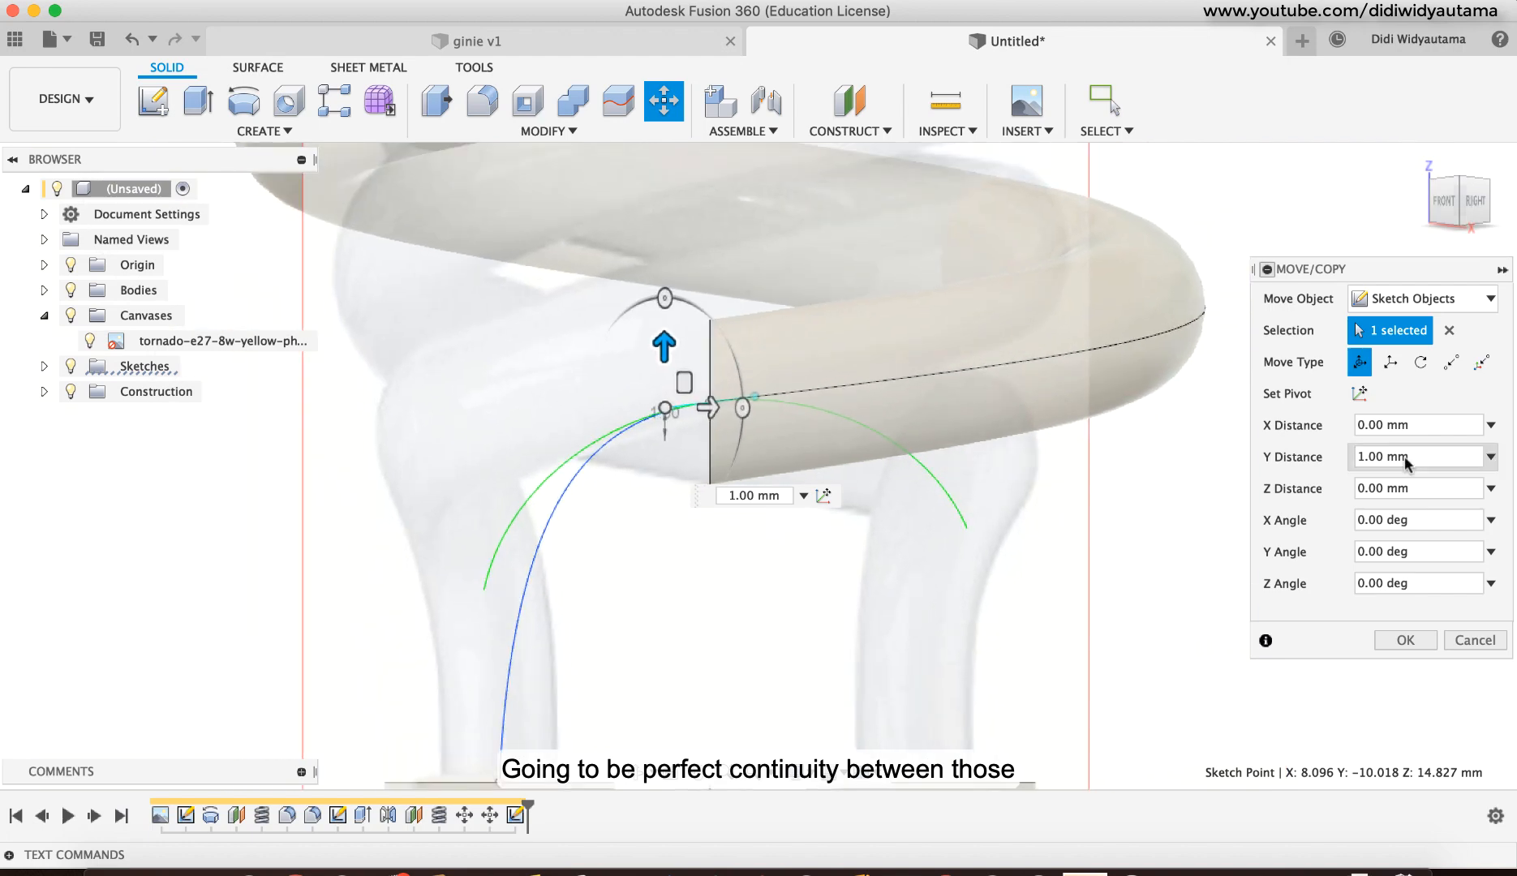
{"action": "scroll", "coordinate": [1096, 376], "scroll_direction": "up", "scroll_amount": 10, "text": "shift"}
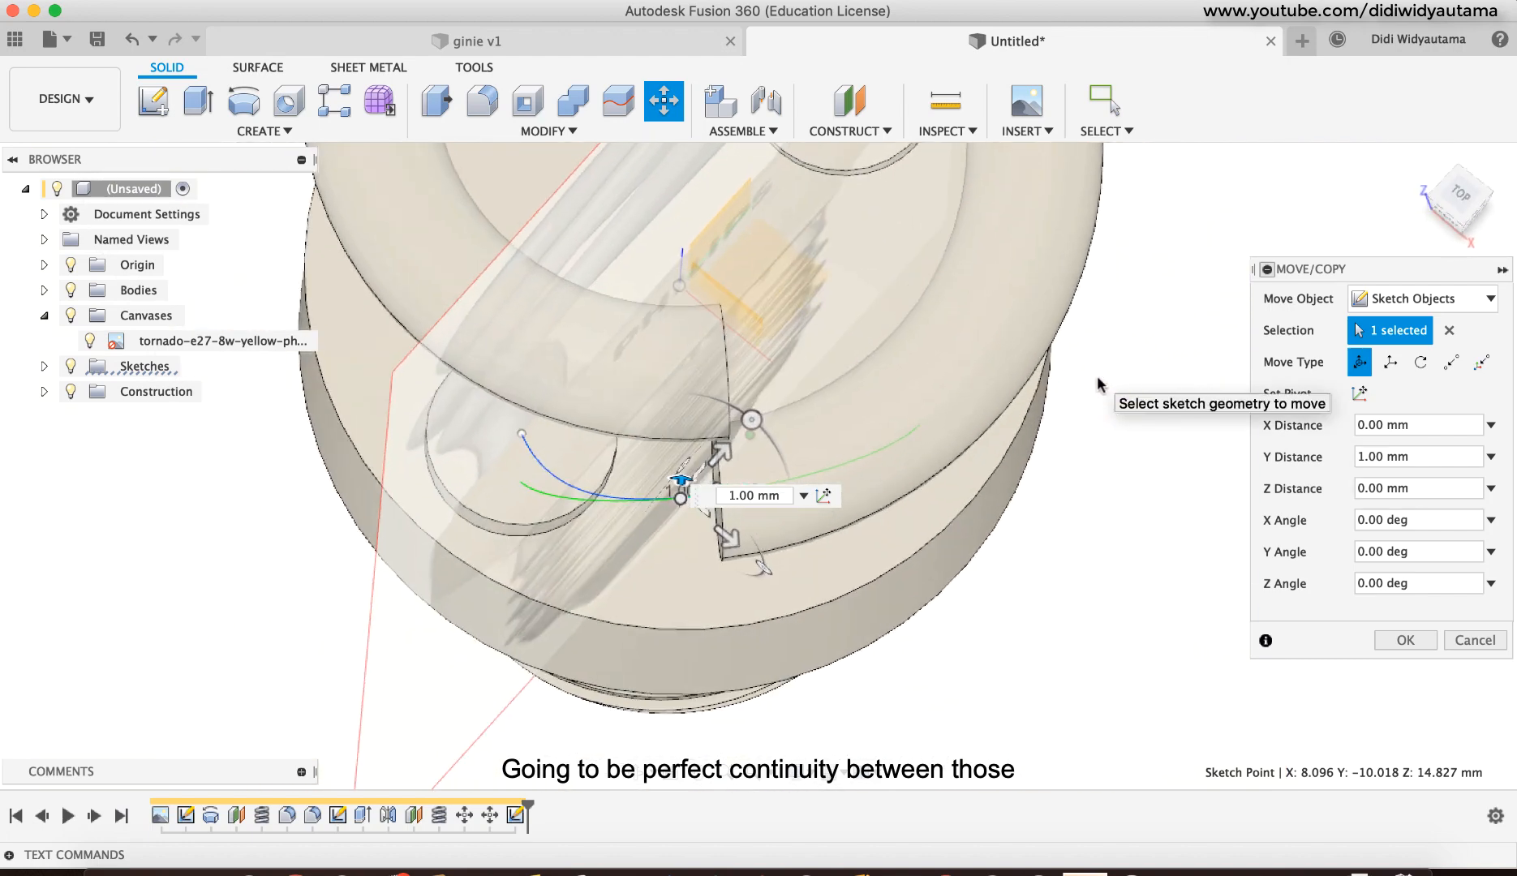
{"action": "left_click", "coordinate": [1463, 199]}
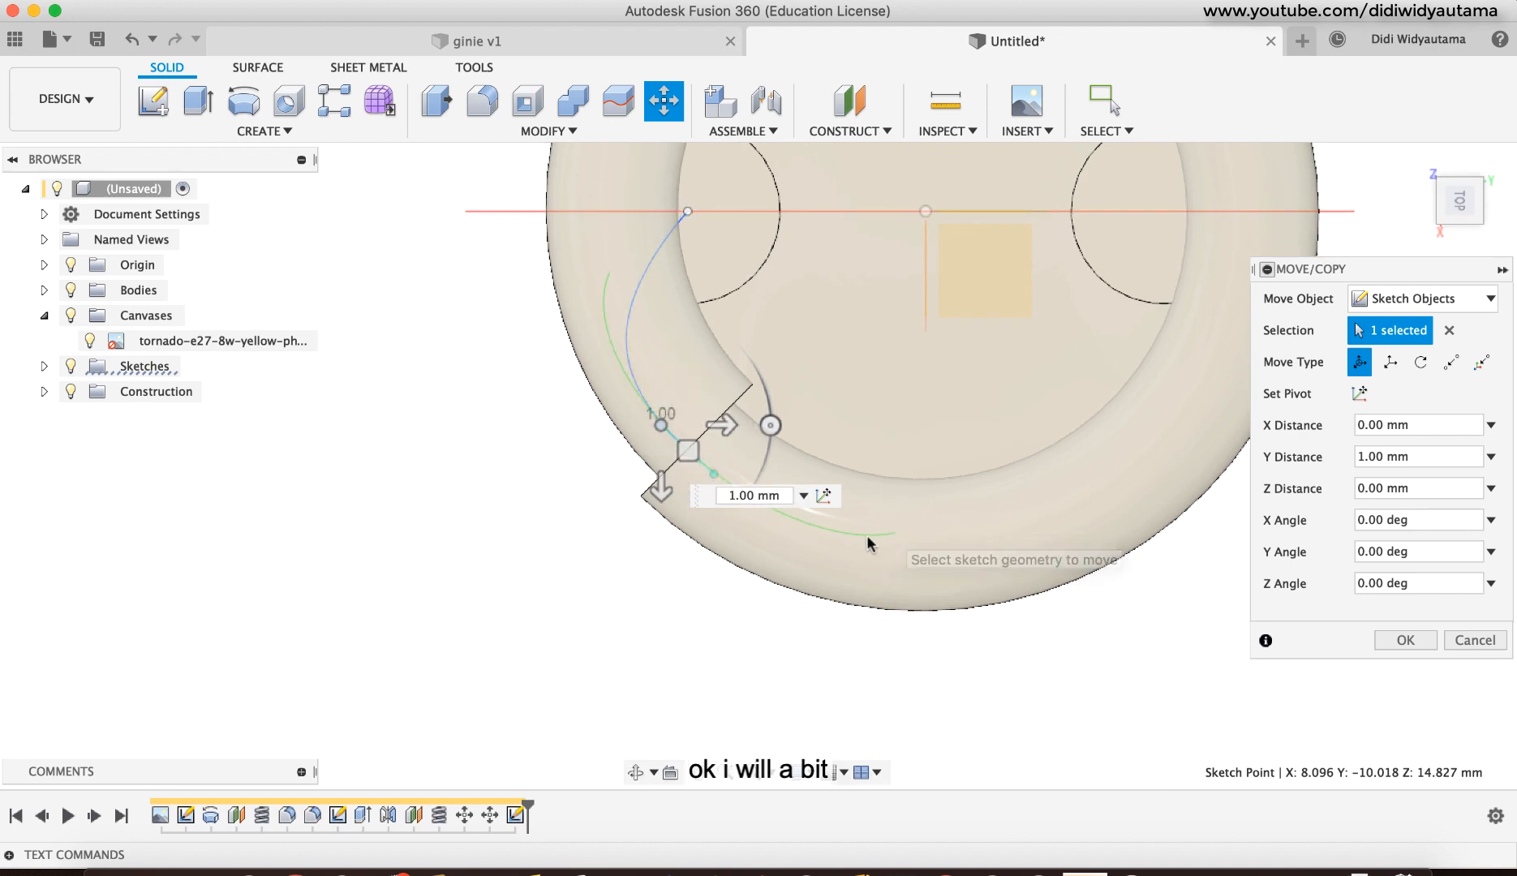
{"action": "left_click", "coordinate": [686, 451]}
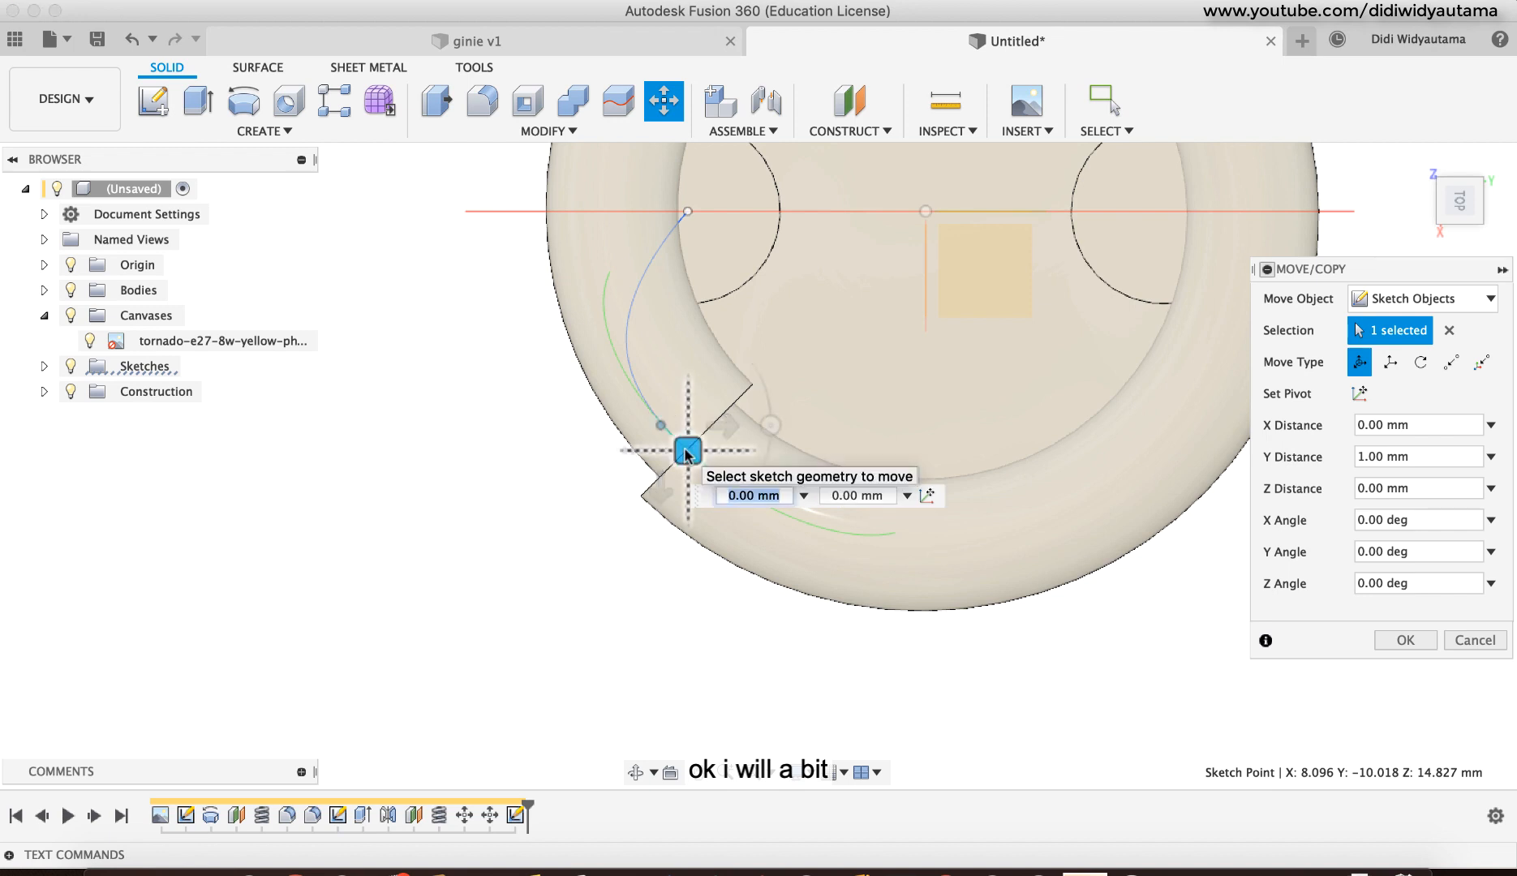
{"action": "left_click_drag", "start_coordinate": [687, 453], "coordinate": [684, 448]}
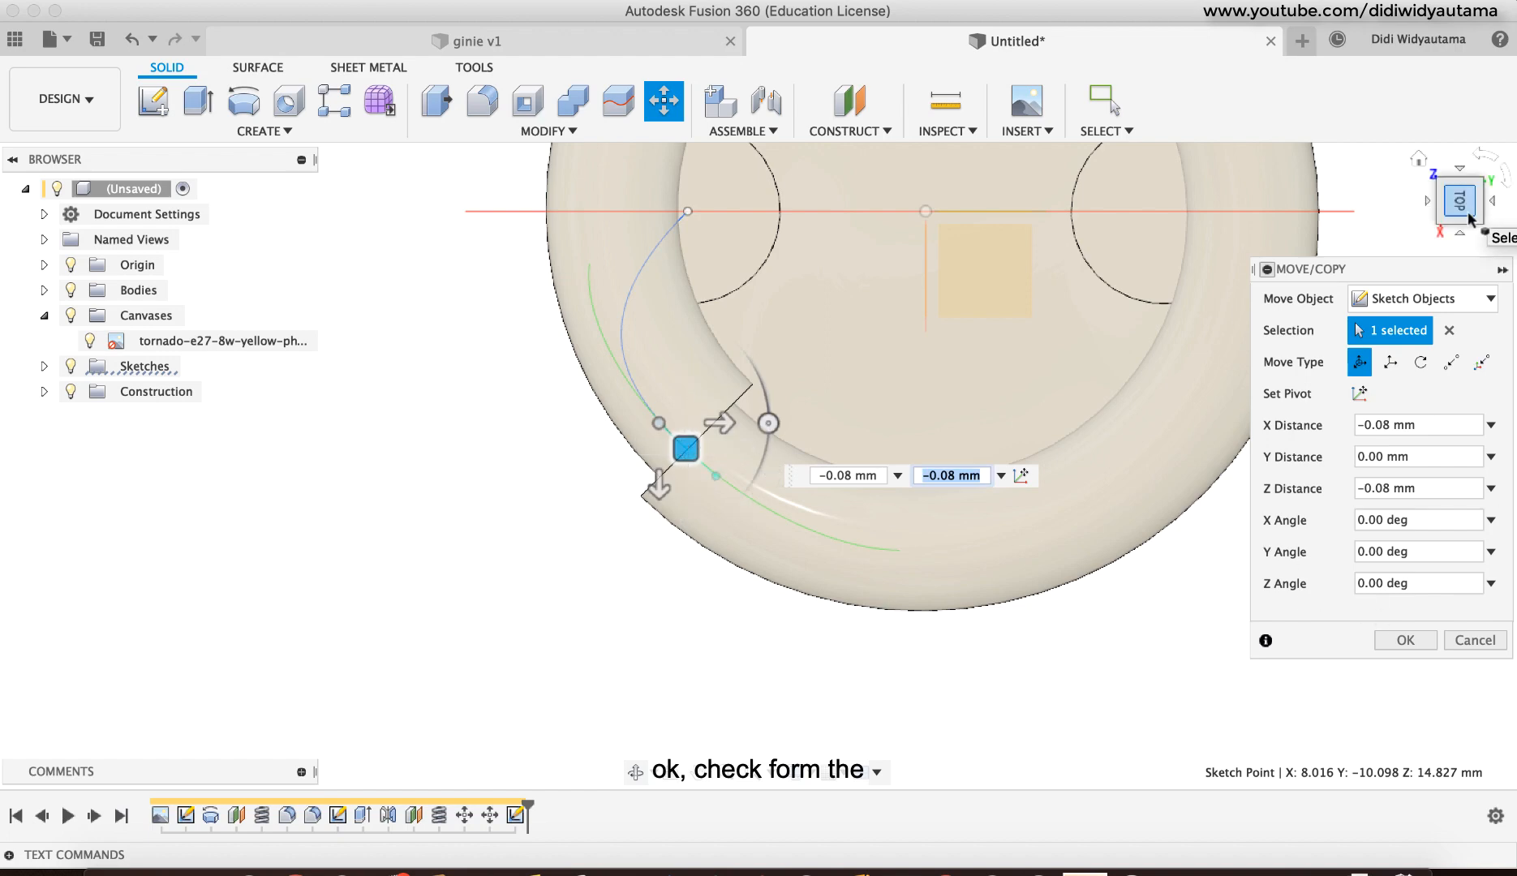
{"action": "left_click", "coordinate": [1438, 211]}
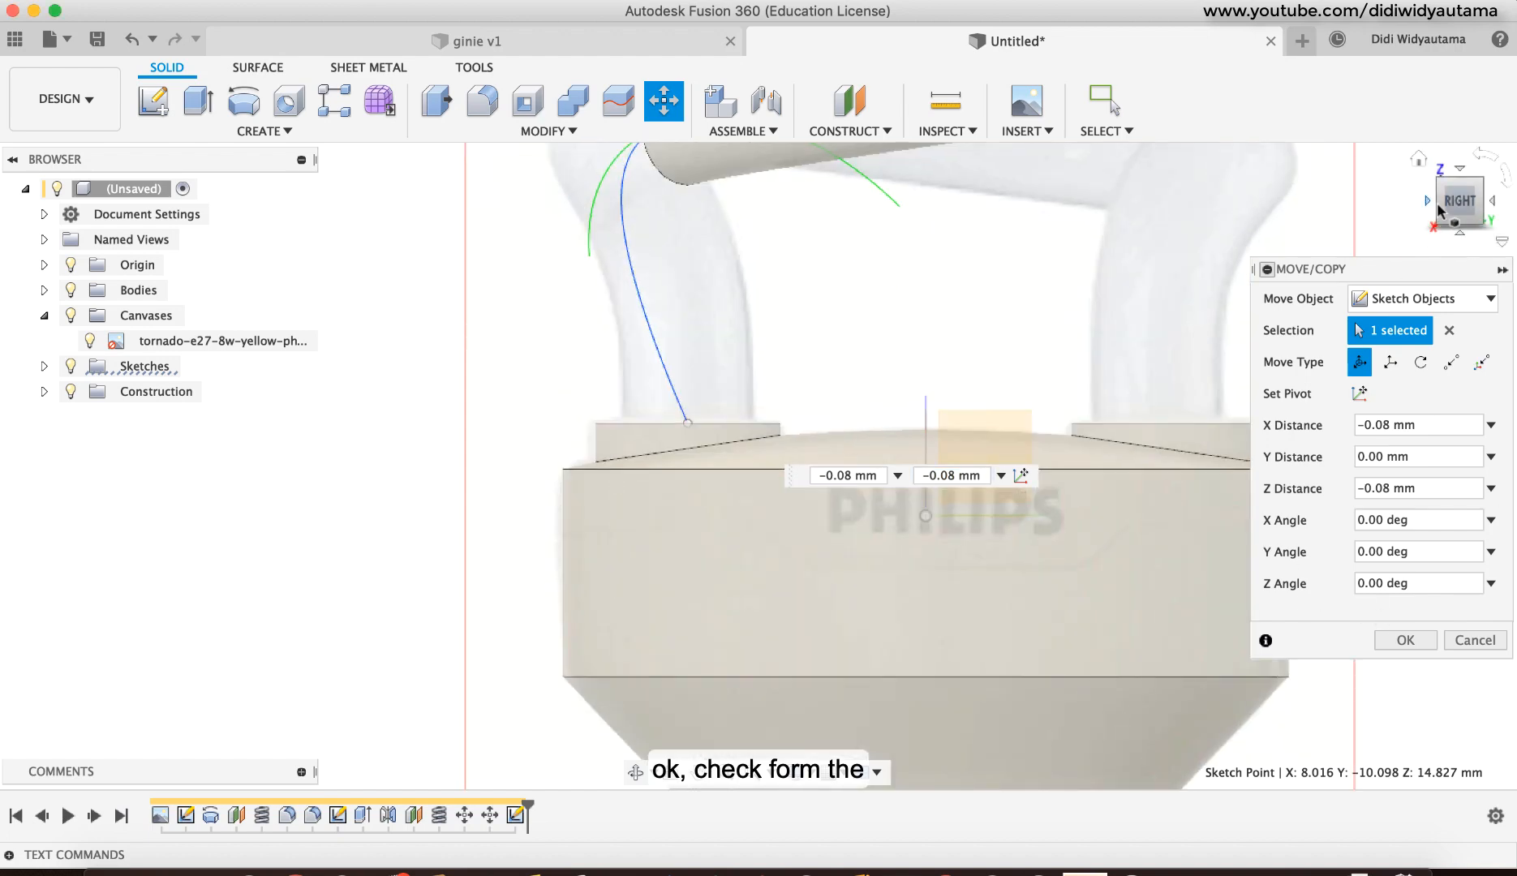
{"action": "left_click", "coordinate": [1443, 203]}
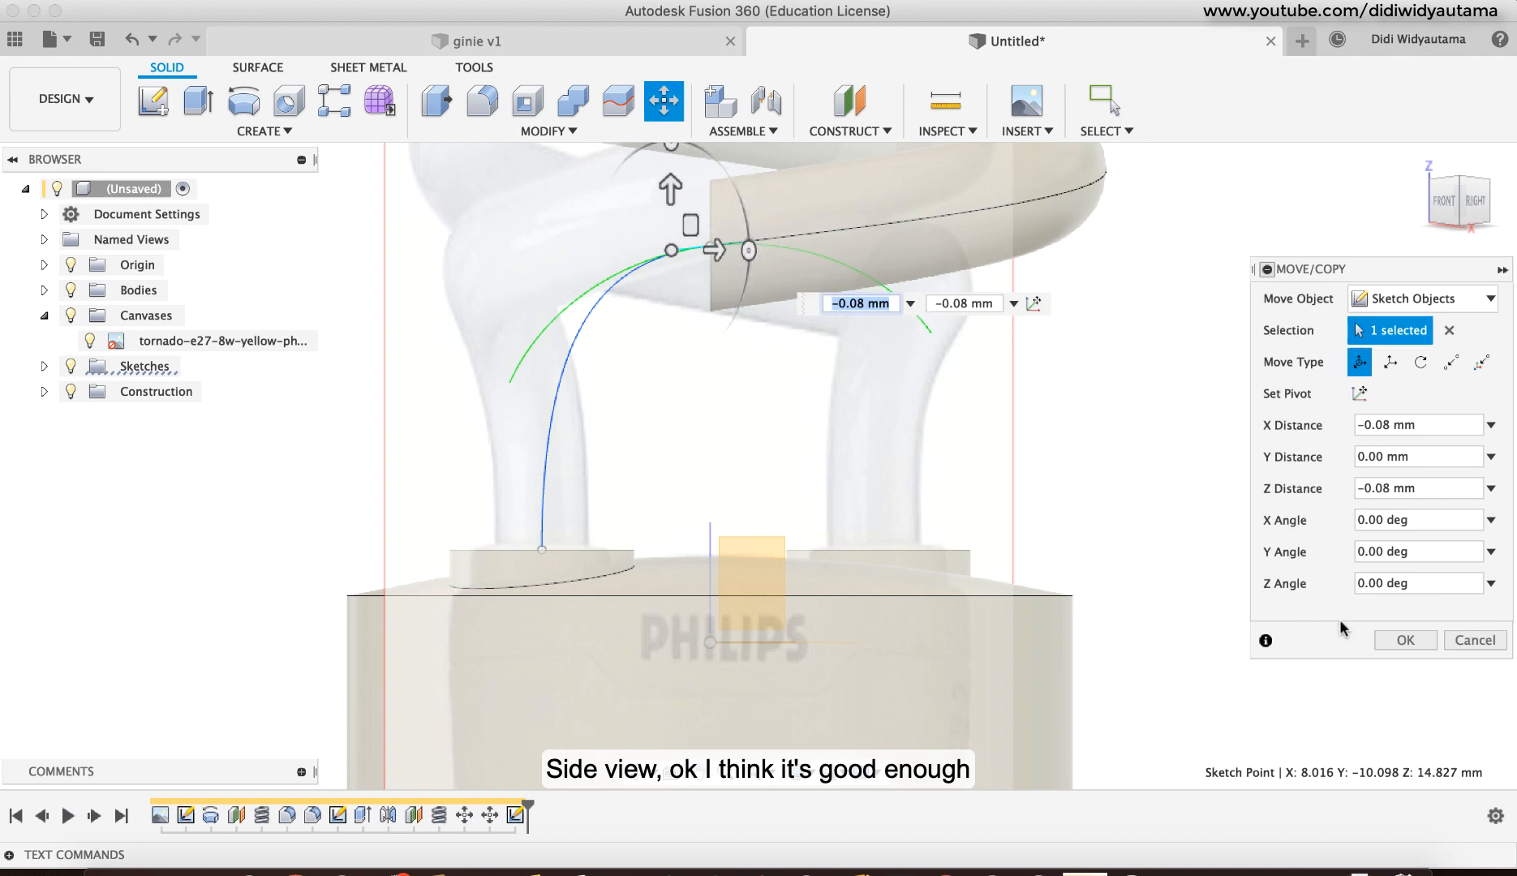
{"action": "left_click", "coordinate": [1412, 643]}
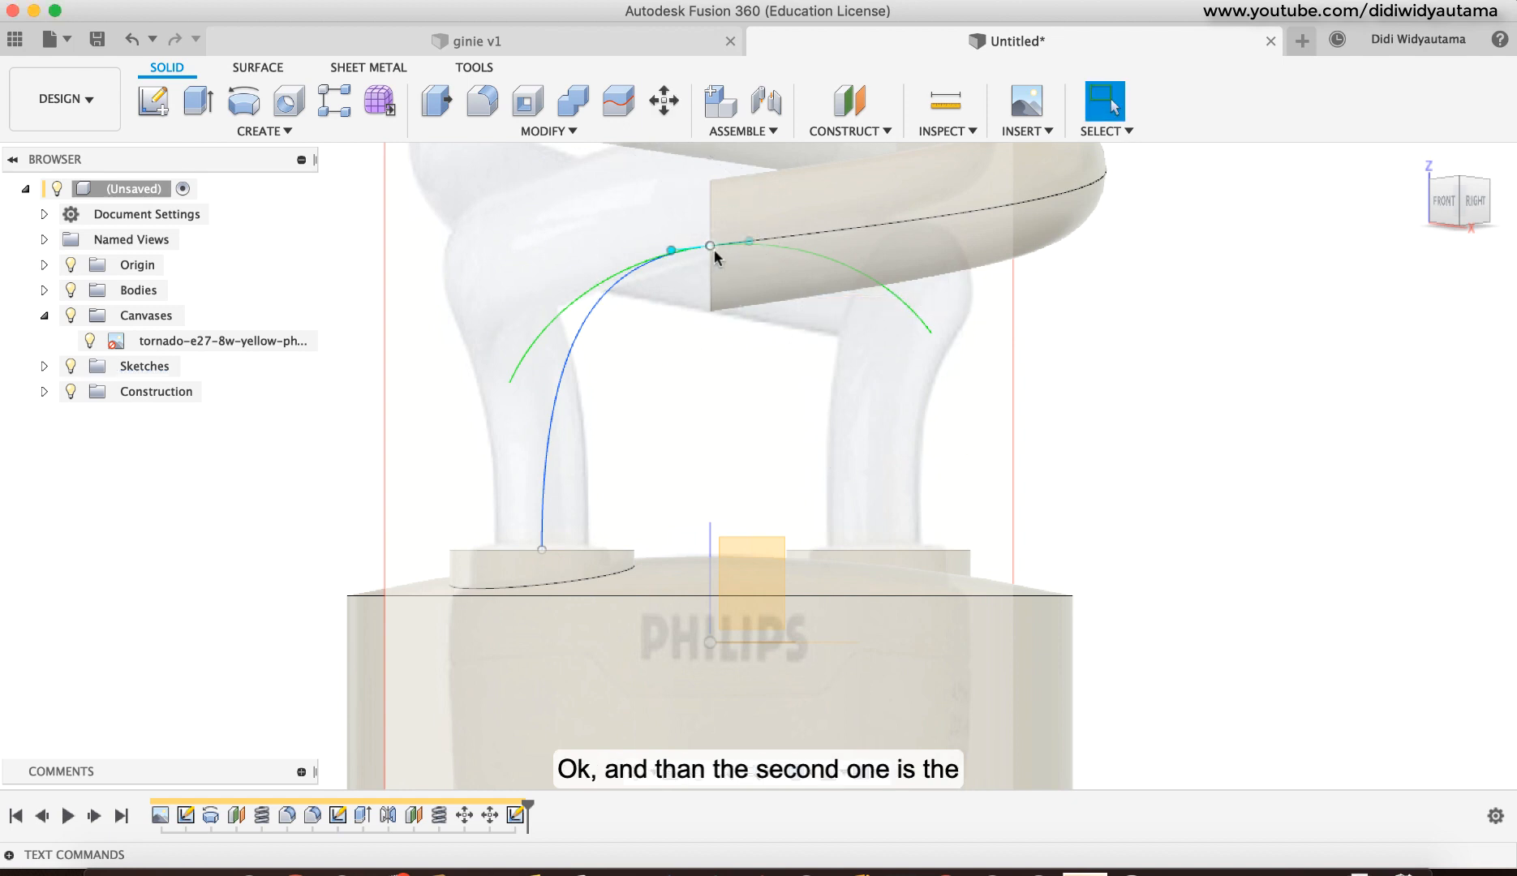
Step: Move the tangent handle at the spline's post end by a Z distance of -0.70 mm so it stands vertical in the front view
{"action": "middle_click_drag", "start_coordinate": [625, 556], "coordinate": [702, 620], "text": "shift"}
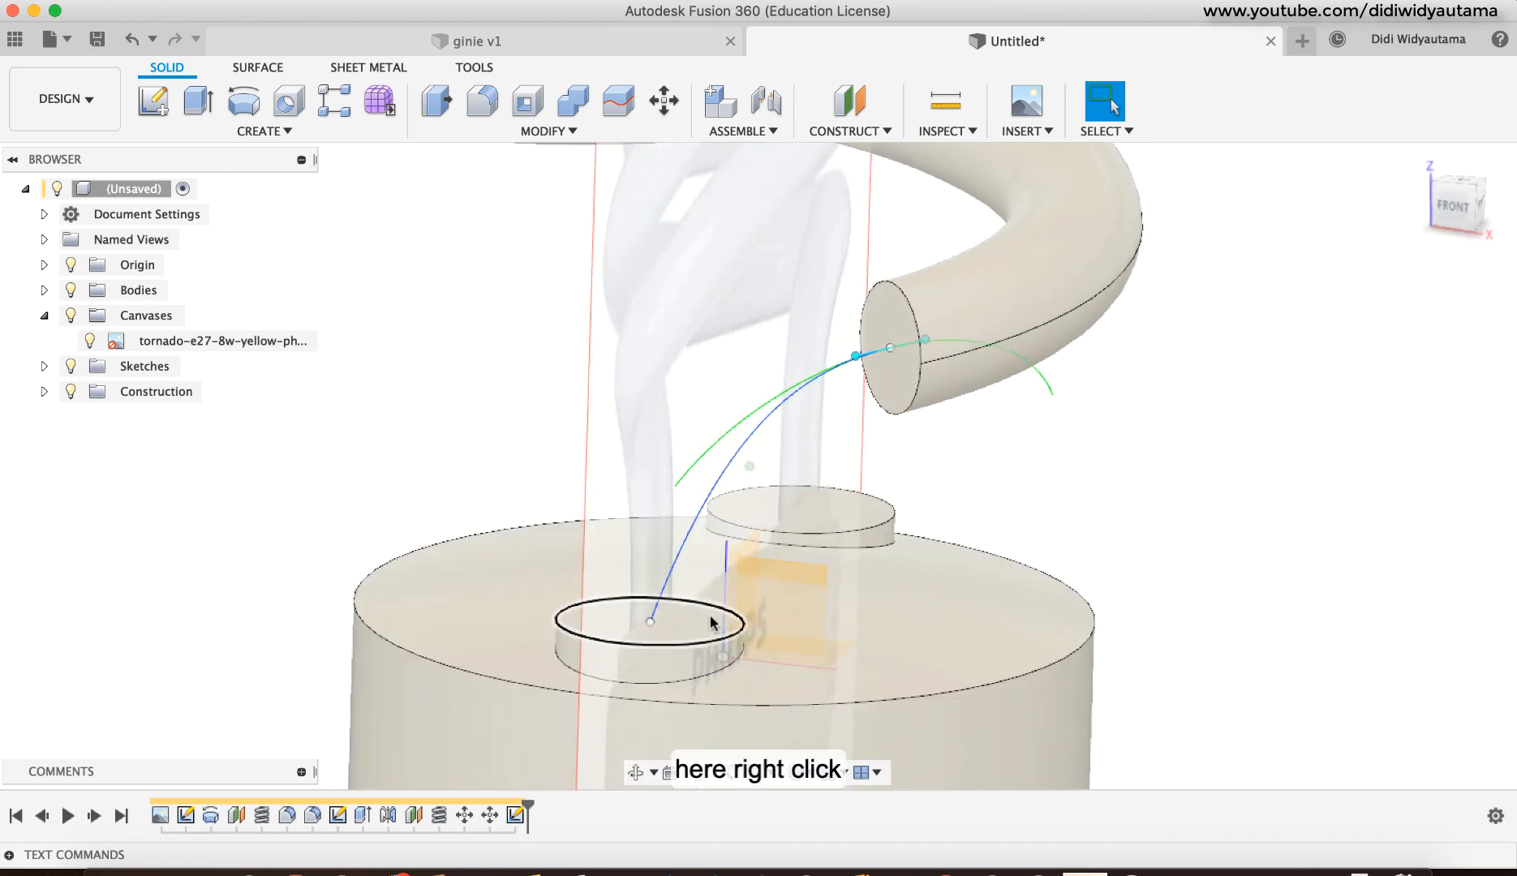
{"action": "right_click", "coordinate": [652, 623]}
{"action": "left_click", "coordinate": [617, 643]}
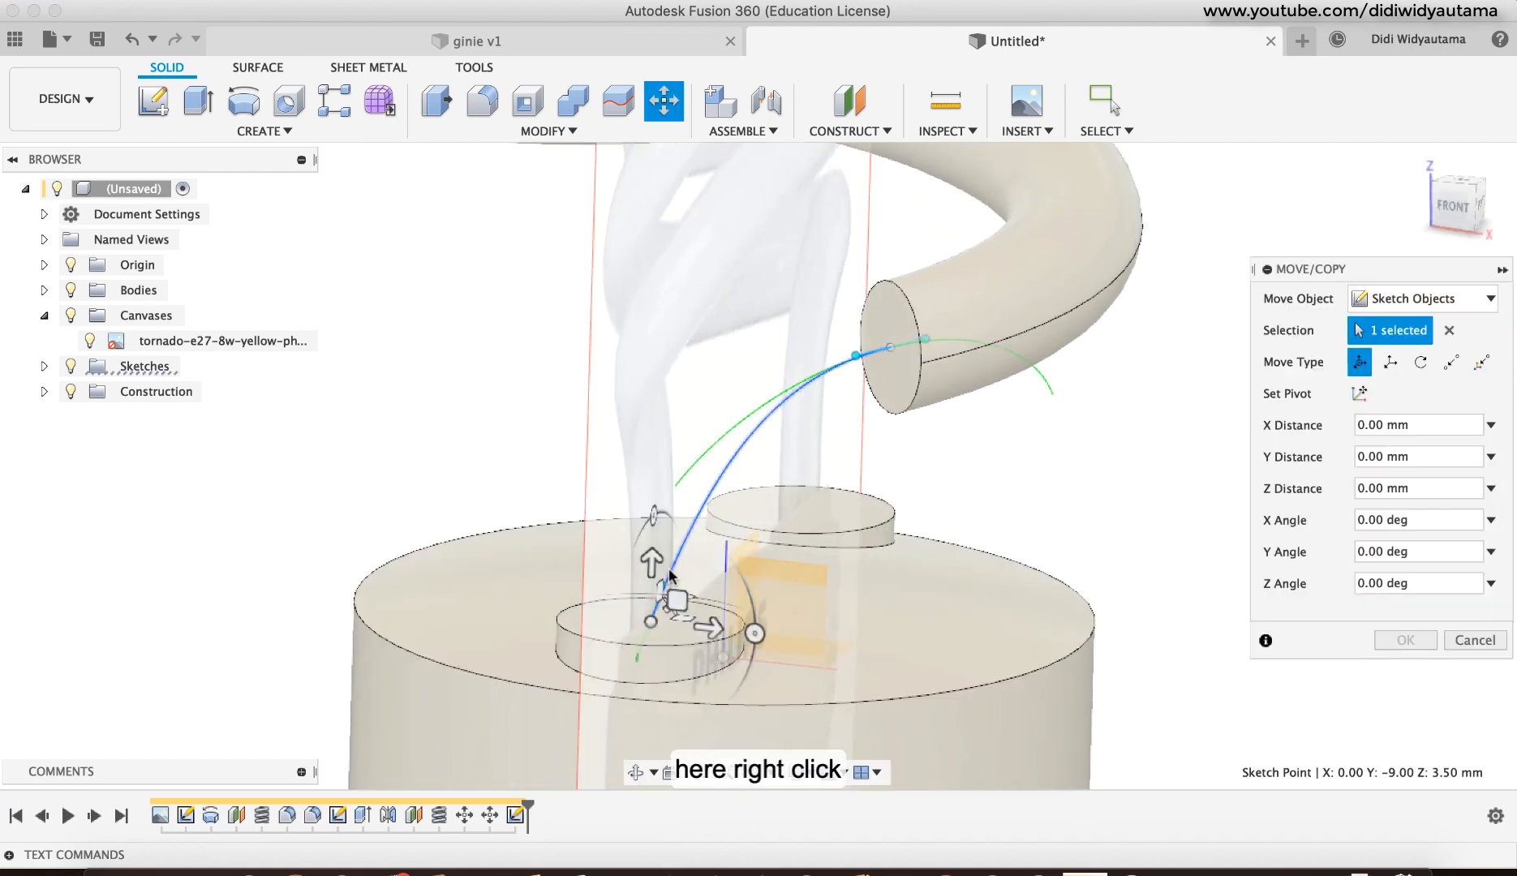
{"action": "mouse_move", "coordinate": [673, 581]}
{"action": "middle_mouse_down", "text": "shift"}
{"action": "mouse_move", "coordinate": [717, 614]}
{"action": "mouse_move", "coordinate": [747, 577]}
{"action": "middle_mouse_up", "text": "shift"}
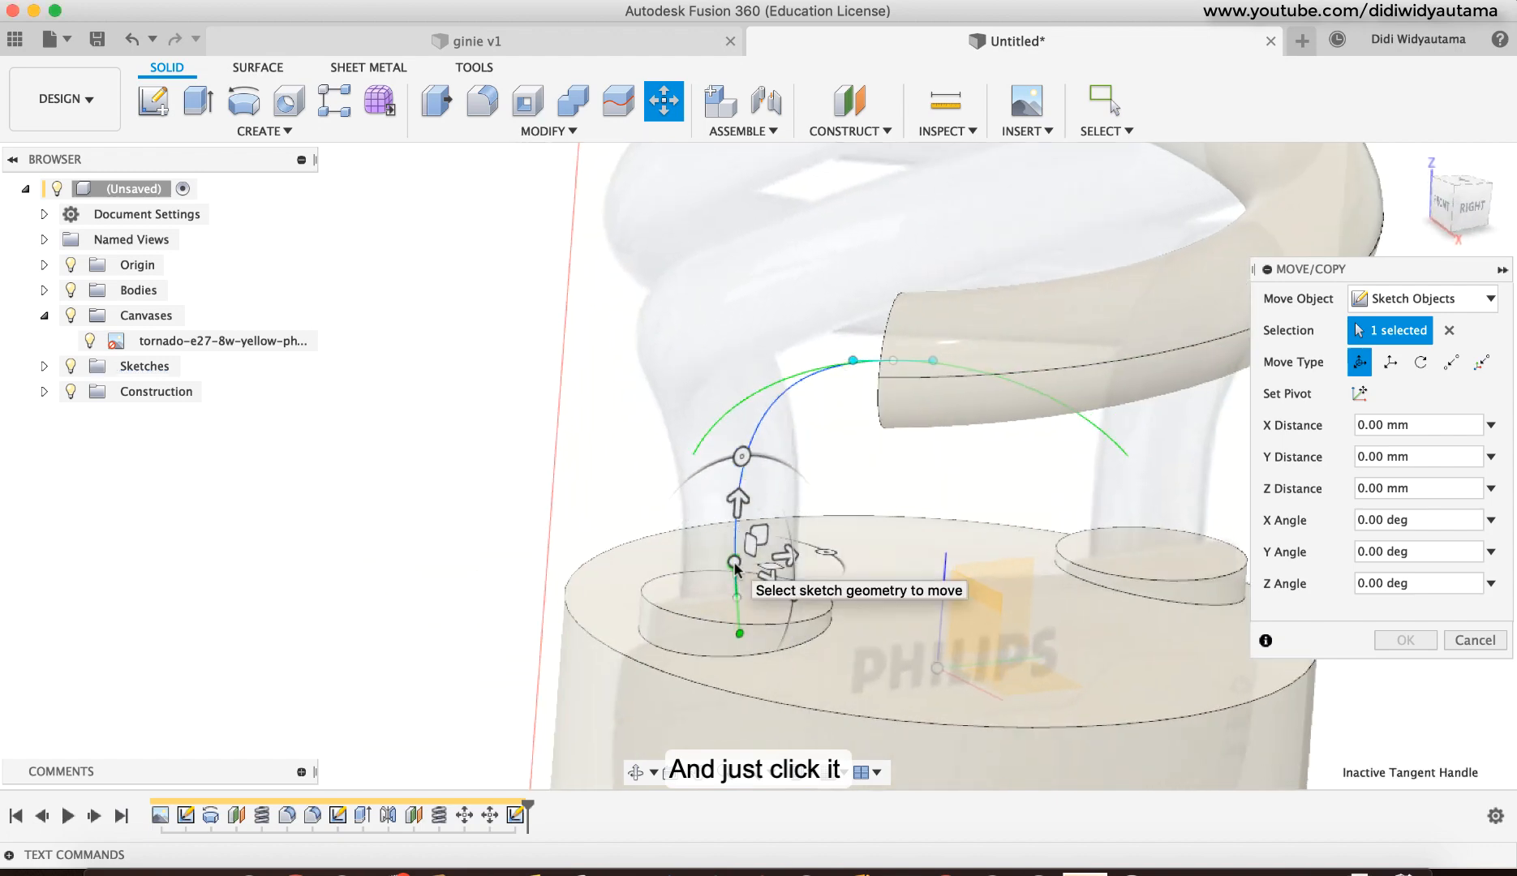
{"action": "left_click", "coordinate": [735, 563]}
{"action": "left_click", "coordinate": [1449, 209]}
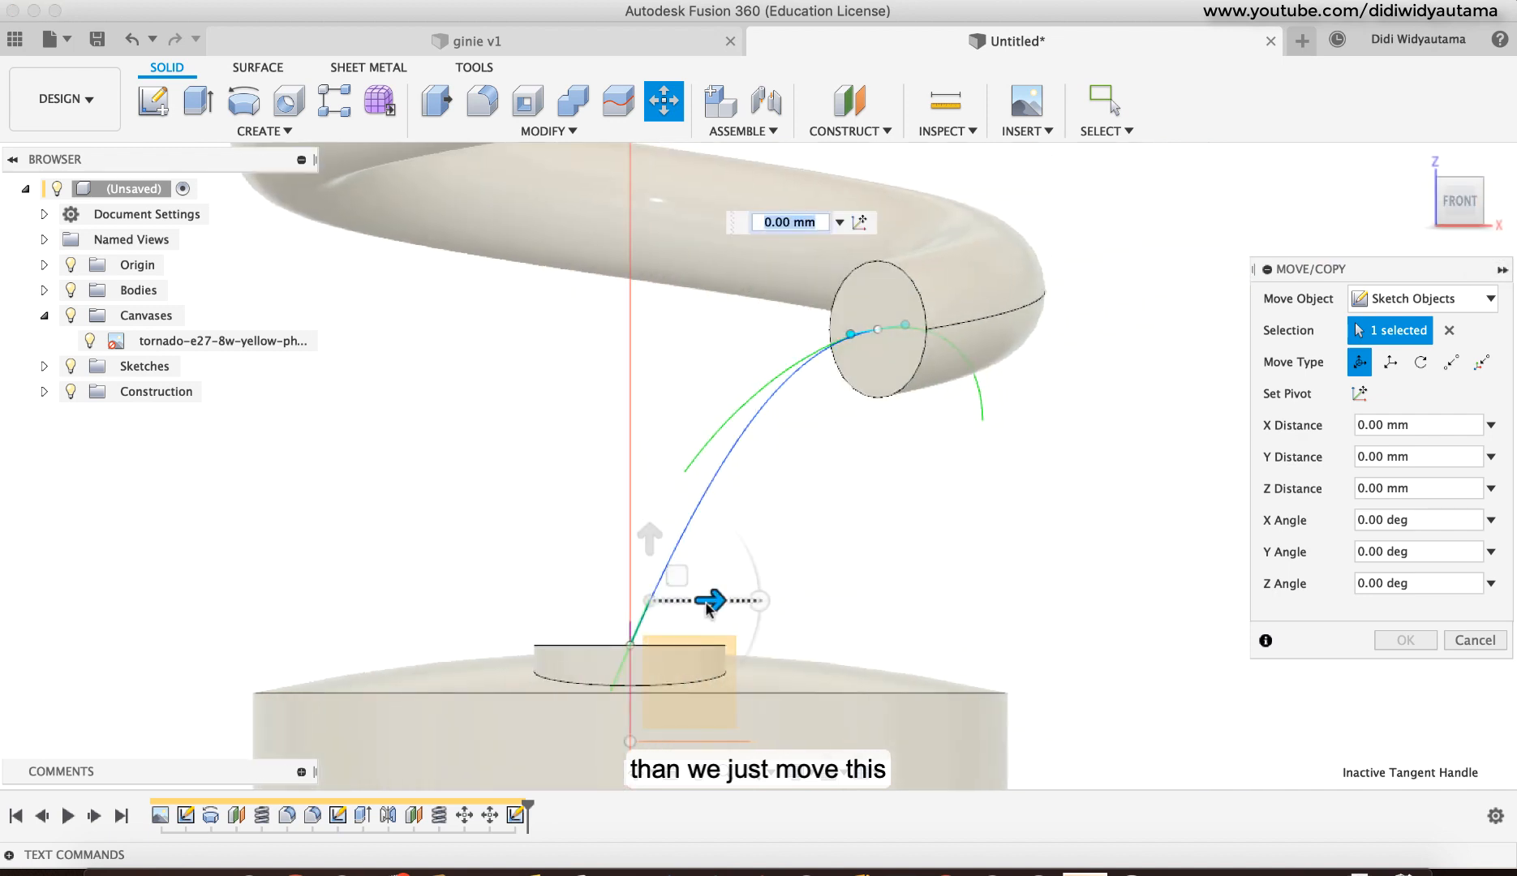
{"action": "left_click_drag", "start_coordinate": [712, 601], "coordinate": [682, 600]}
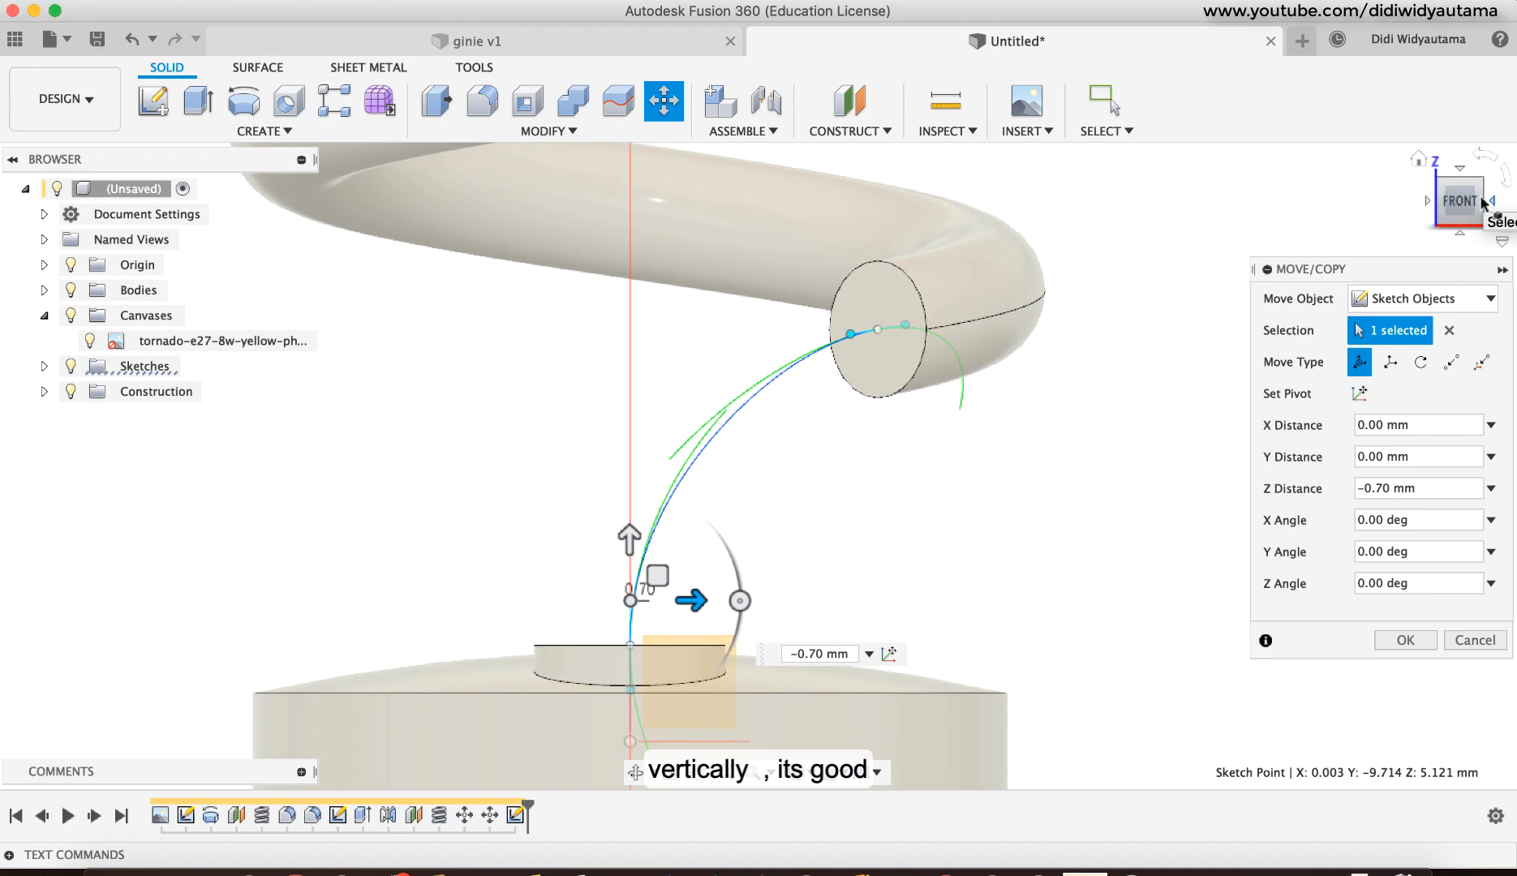
Step: Move the post-end tangent handle by an X distance of 0.7 mm to make it vertical in the side view, and accept the move
{"action": "left_click", "coordinate": [1493, 206]}
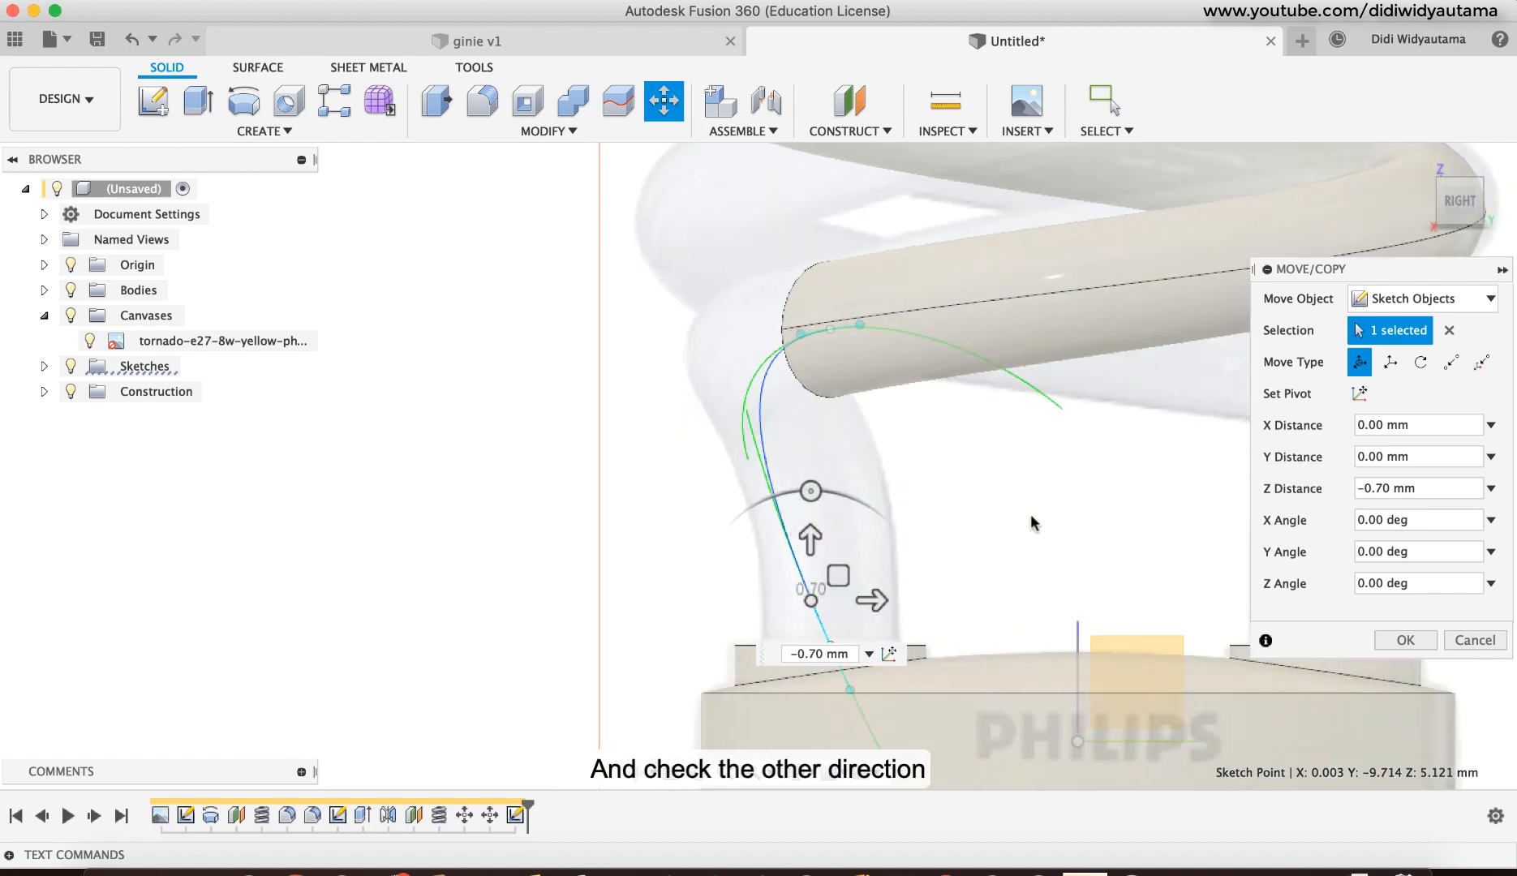
{"action": "middle_click_drag", "start_coordinate": [1030, 514], "coordinate": [889, 419]}
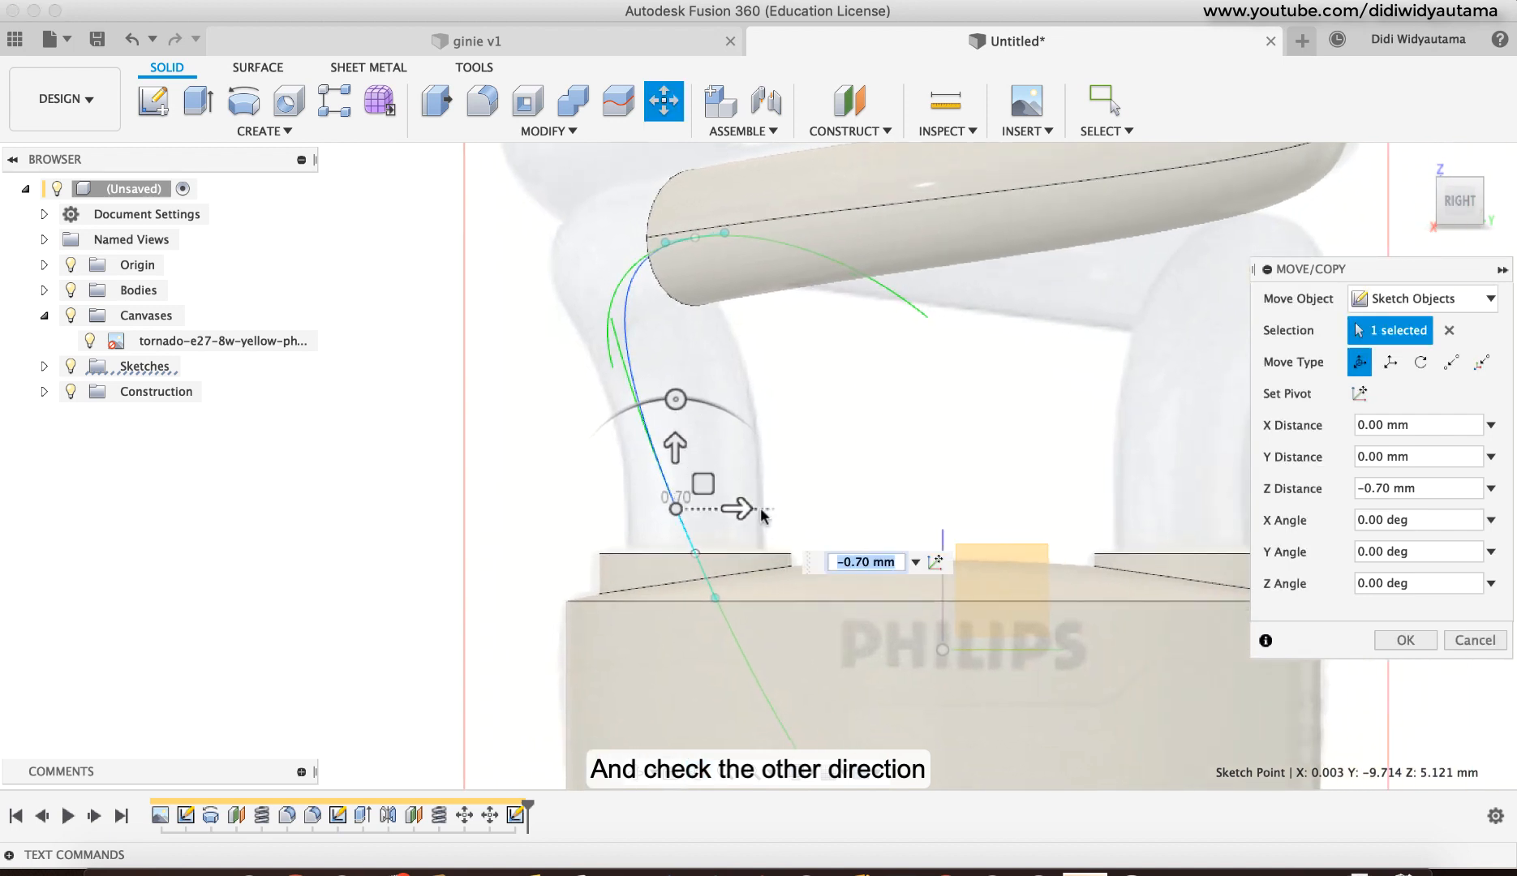
{"action": "left_click_drag", "start_coordinate": [739, 510], "coordinate": [766, 514]}
{"action": "left_click", "coordinate": [874, 561]}
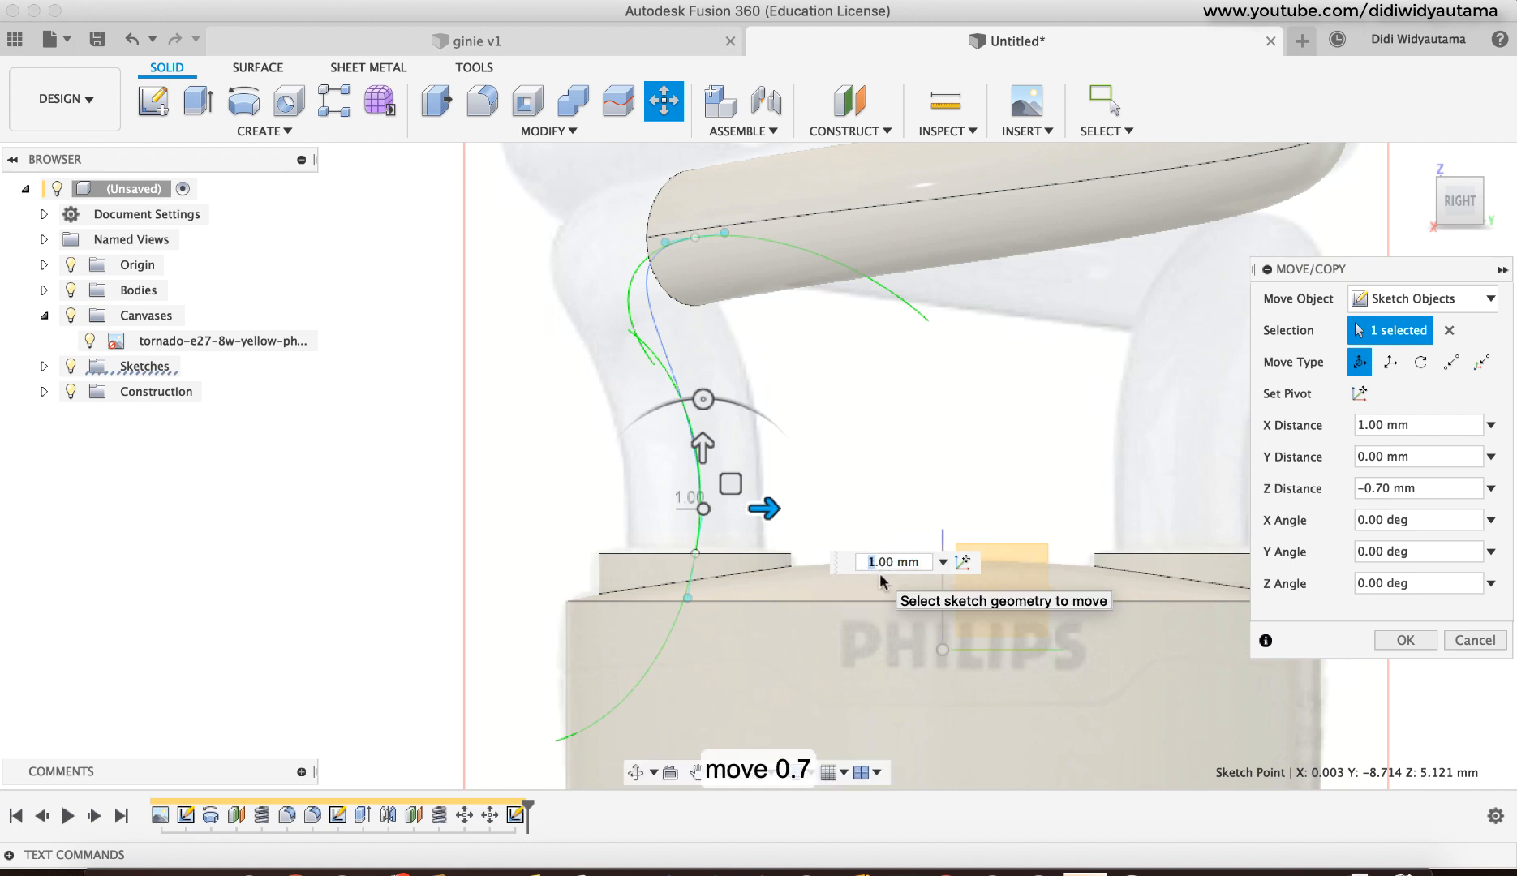
{"action": "type", "text": "0"}
{"action": "key", "text": "BackSpace"}
{"action": "type", "text": "7"}
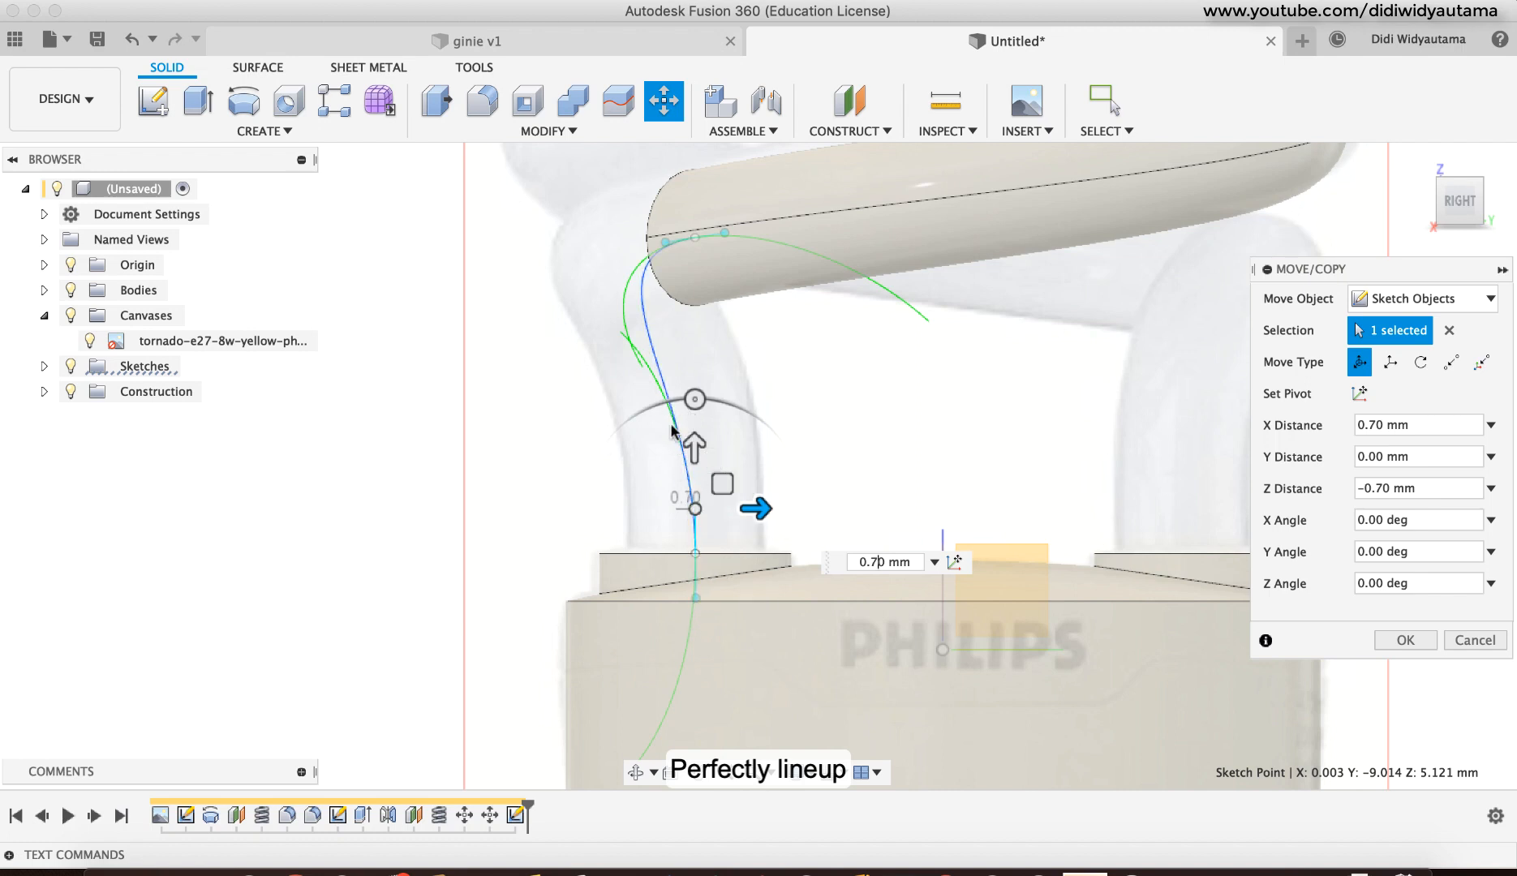
{"action": "left_click", "coordinate": [1406, 640]}
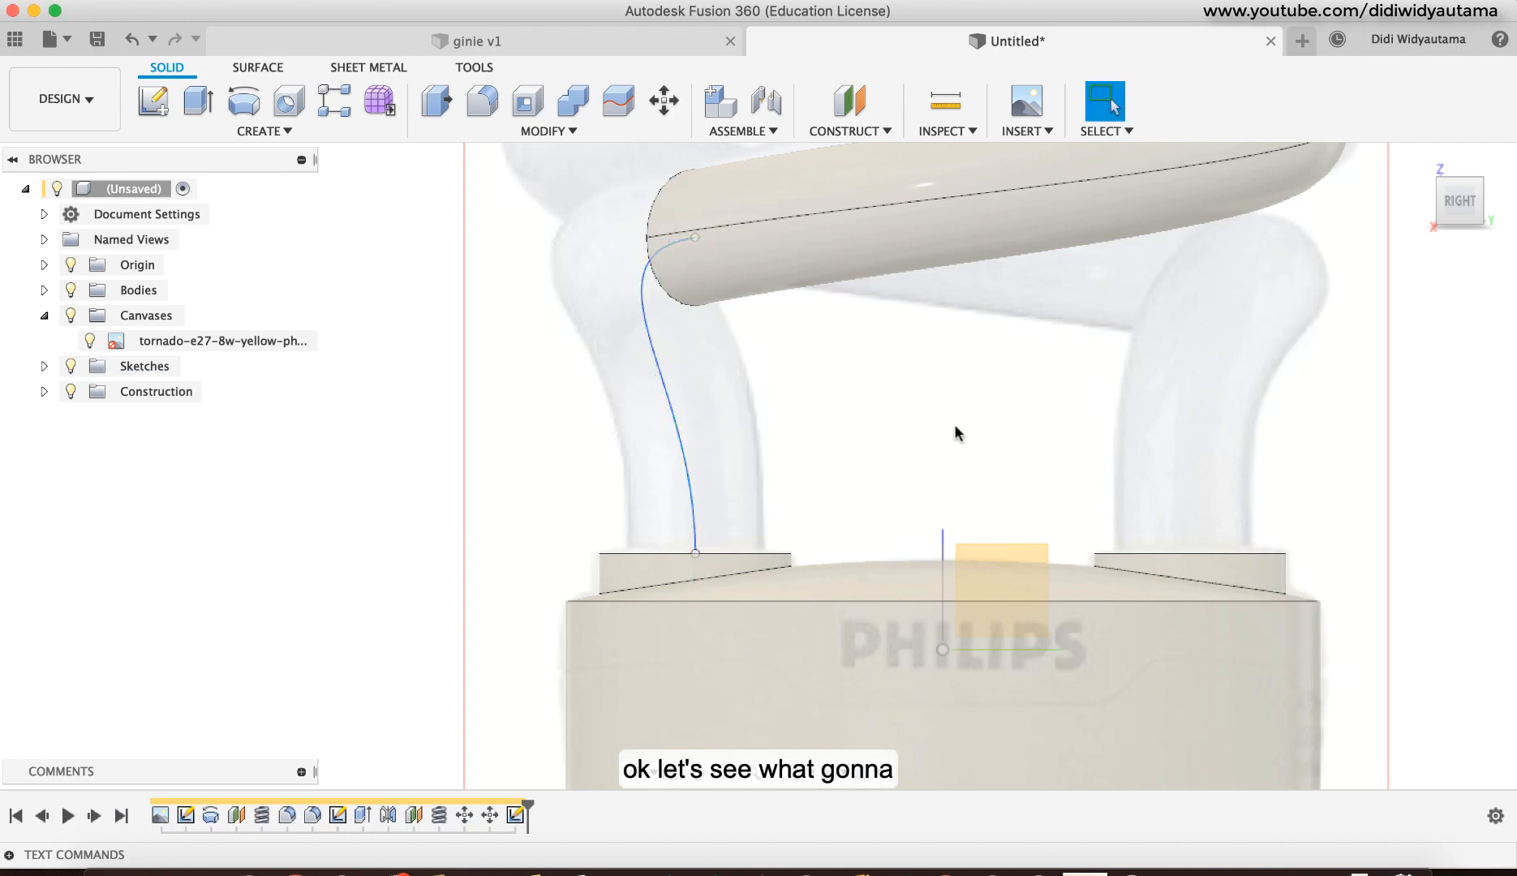
Step: Turn on the curvature display for the spline joining the coil's lower end to the base post
{"action": "scroll", "coordinate": [957, 427], "scroll_direction": "left", "scroll_amount": 10, "text": "shift"}
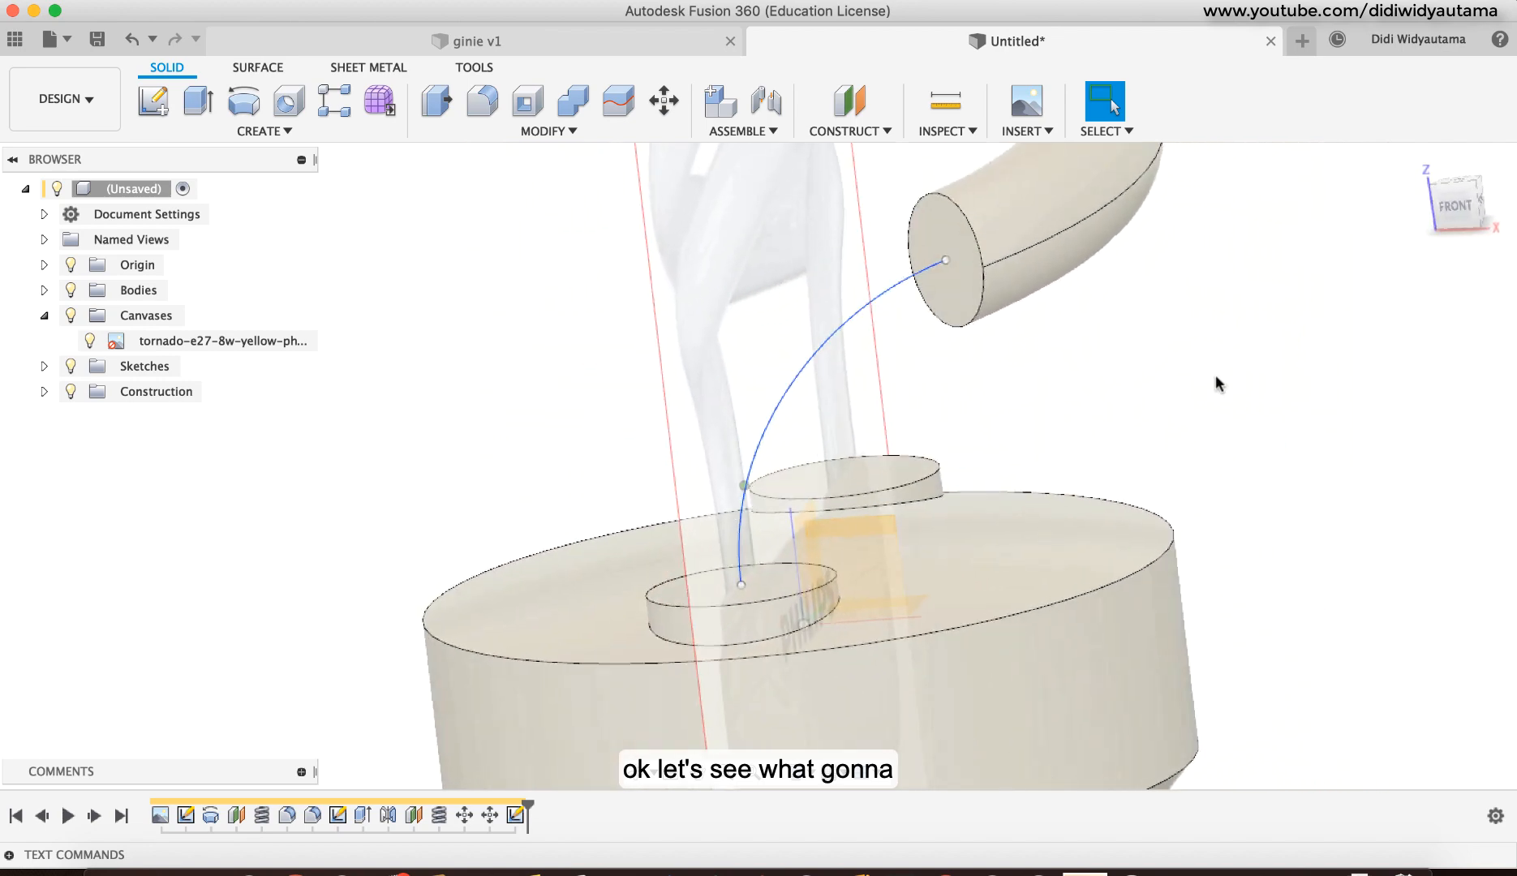
{"action": "scroll", "coordinate": [1230, 390], "scroll_direction": "left", "scroll_amount": 10, "text": "shift"}
{"action": "scroll", "coordinate": [1233, 393], "scroll_direction": "right", "scroll_amount": 10, "text": "shift"}
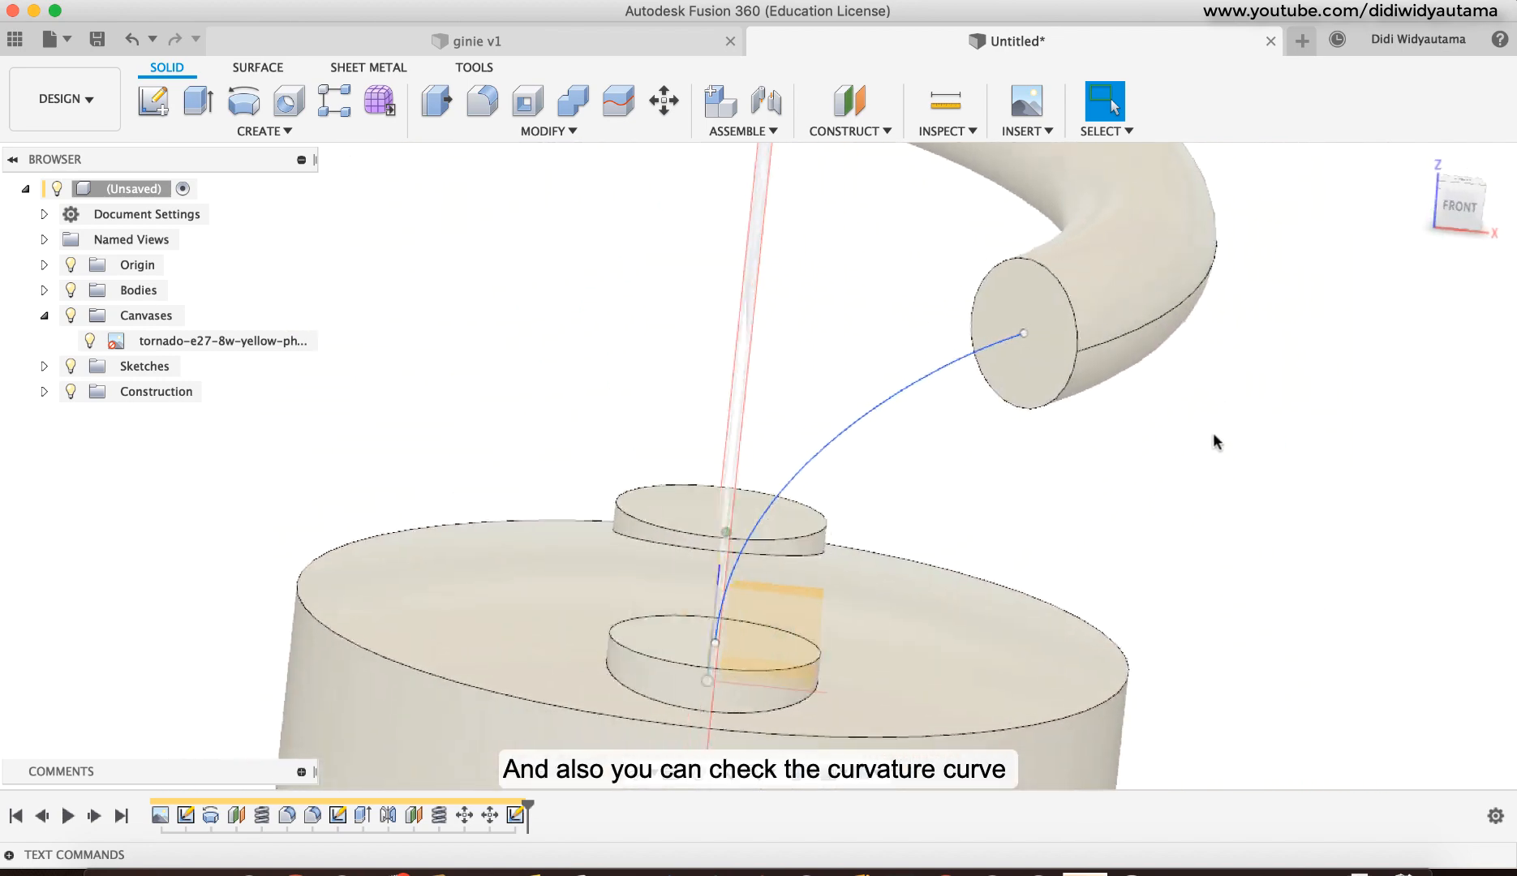
{"action": "scroll", "coordinate": [1213, 433], "scroll_direction": "left", "scroll_amount": 10, "text": "shift"}
{"action": "left_click", "coordinate": [918, 323]}
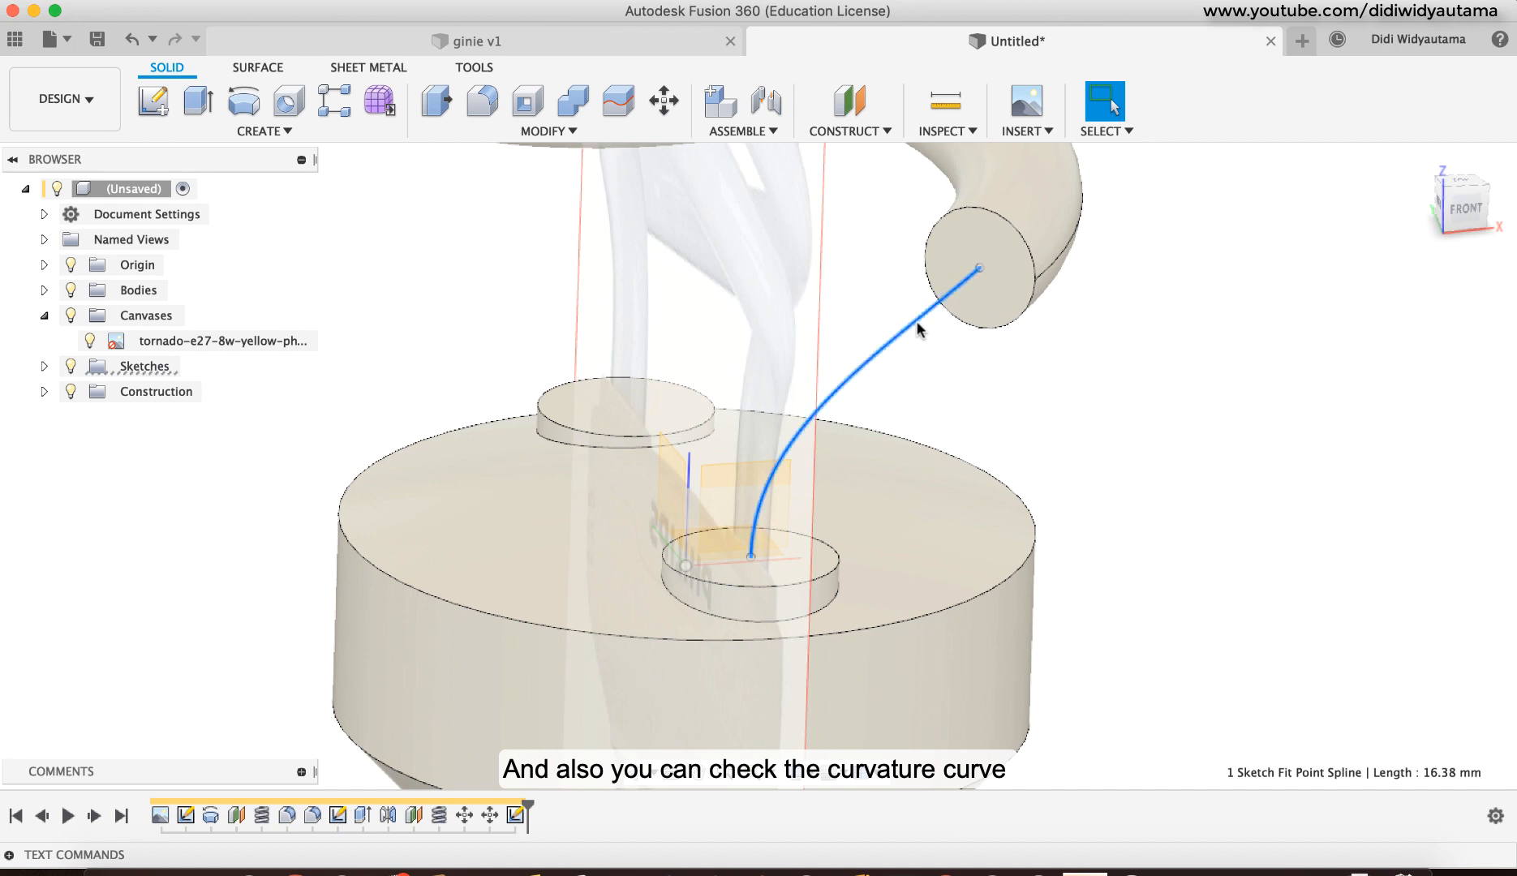
{"action": "right_click", "coordinate": [918, 325]}
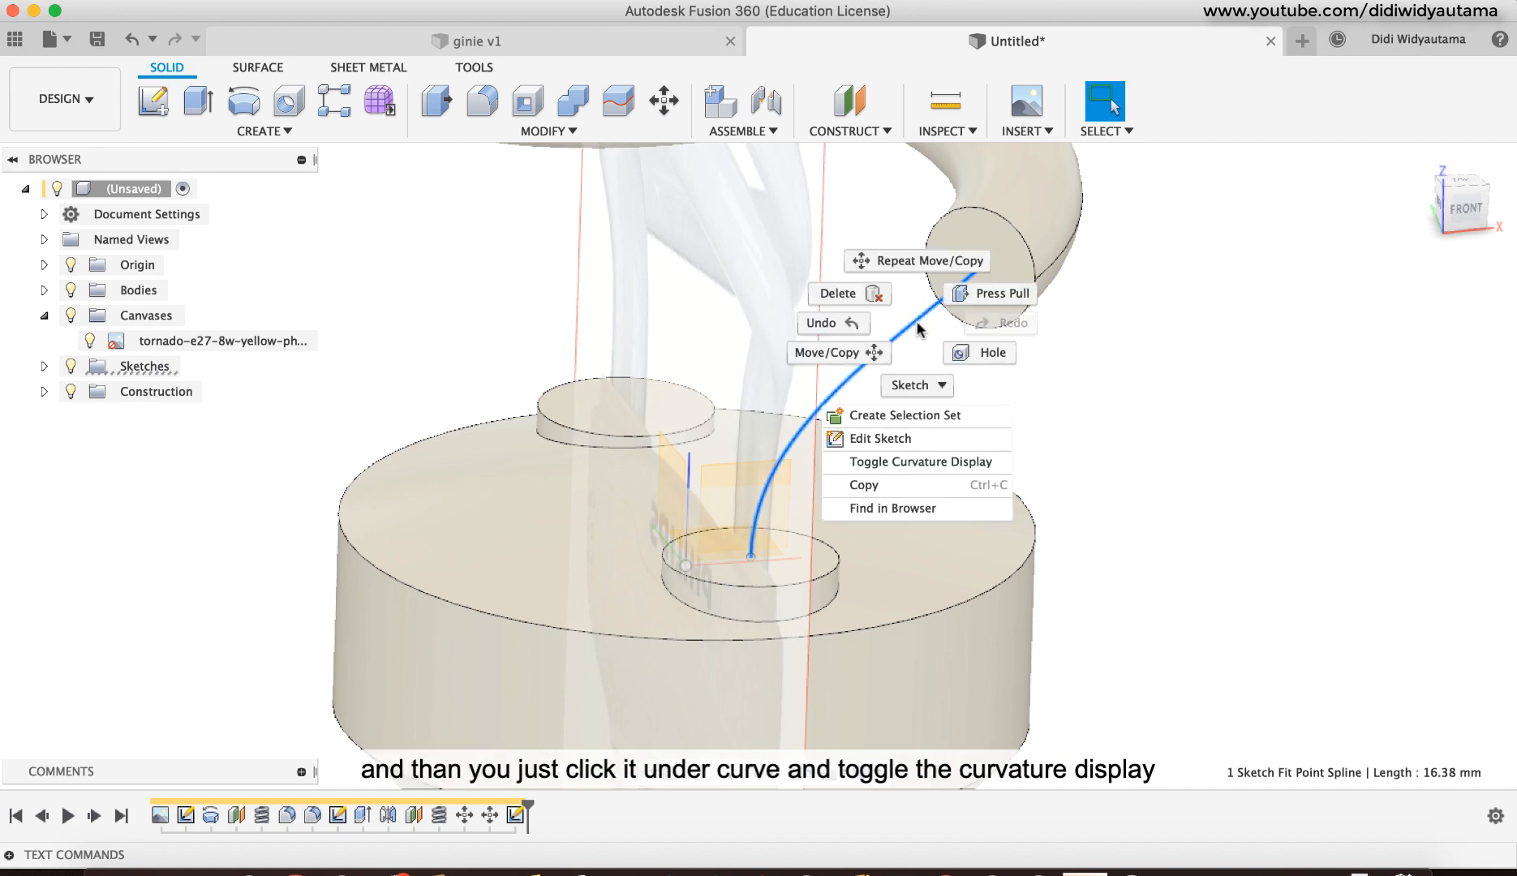
{"action": "left_click", "coordinate": [932, 462]}
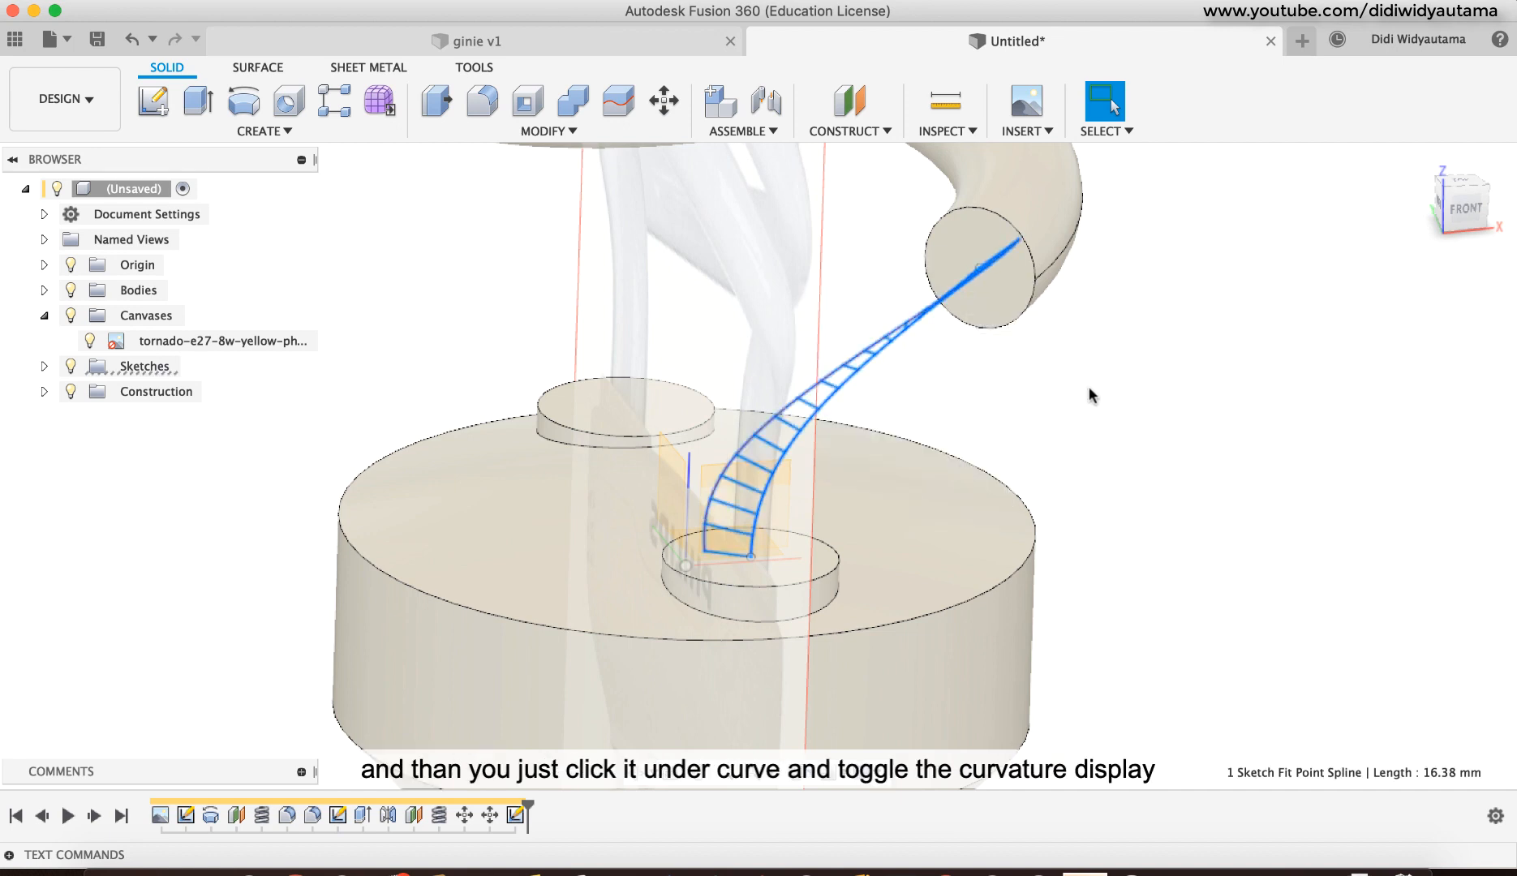
Step: Examine the spline's curvature comb from several angles, accept the display setup, and turn the curvature display off
{"action": "scroll", "coordinate": [1093, 390], "scroll_direction": "right", "scroll_amount": 10, "text": "shift"}
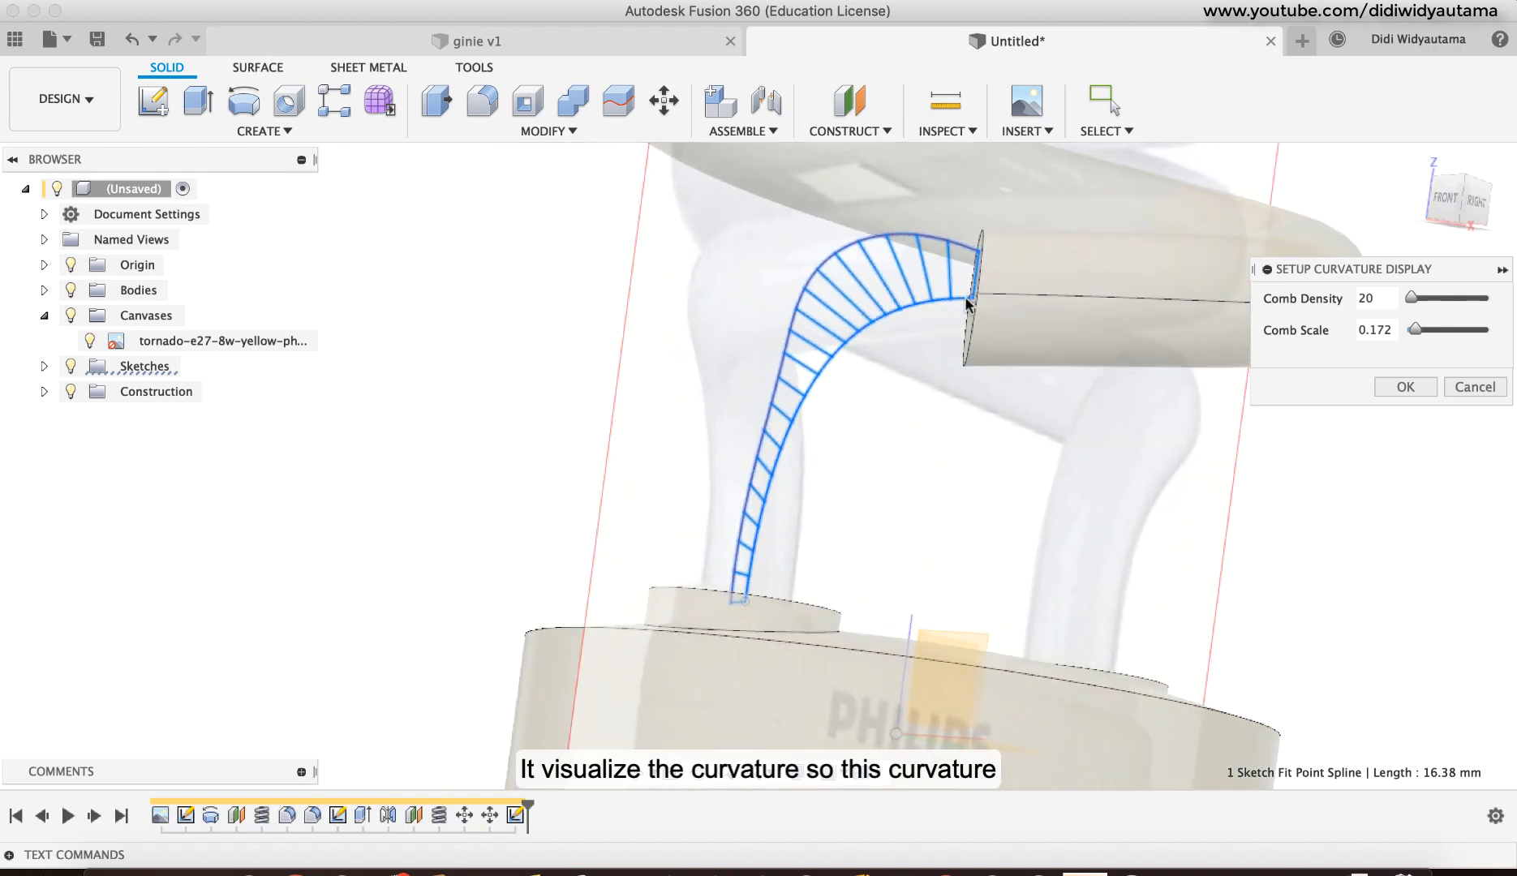
{"action": "scroll", "coordinate": [779, 542], "scroll_direction": "up", "scroll_amount": 10, "text": "shift"}
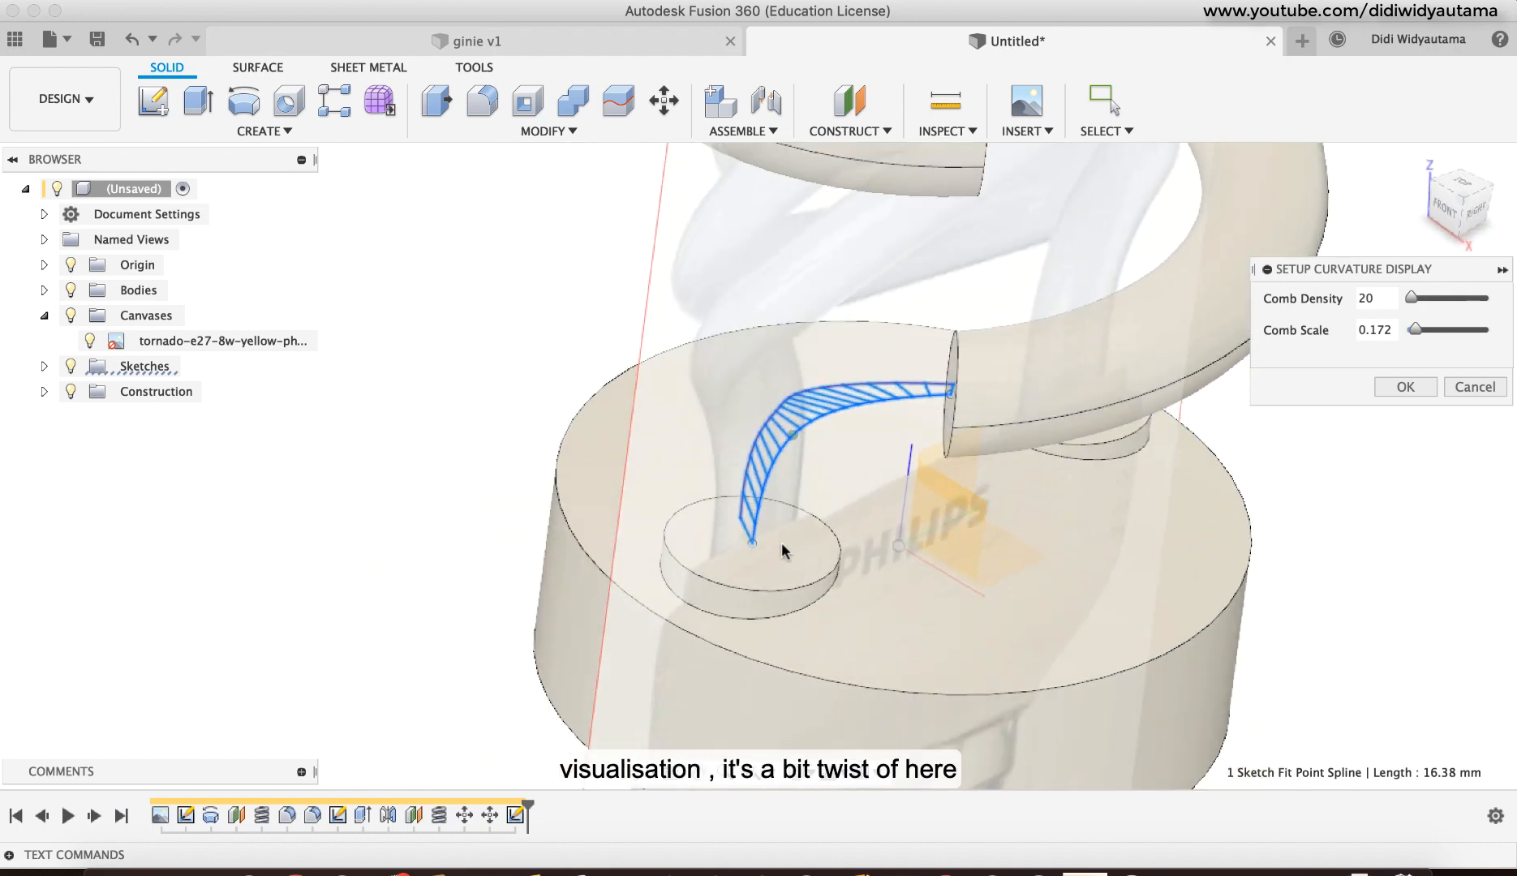
{"action": "scroll", "coordinate": [783, 552], "scroll_direction": "up", "scroll_amount": 10, "text": "shift"}
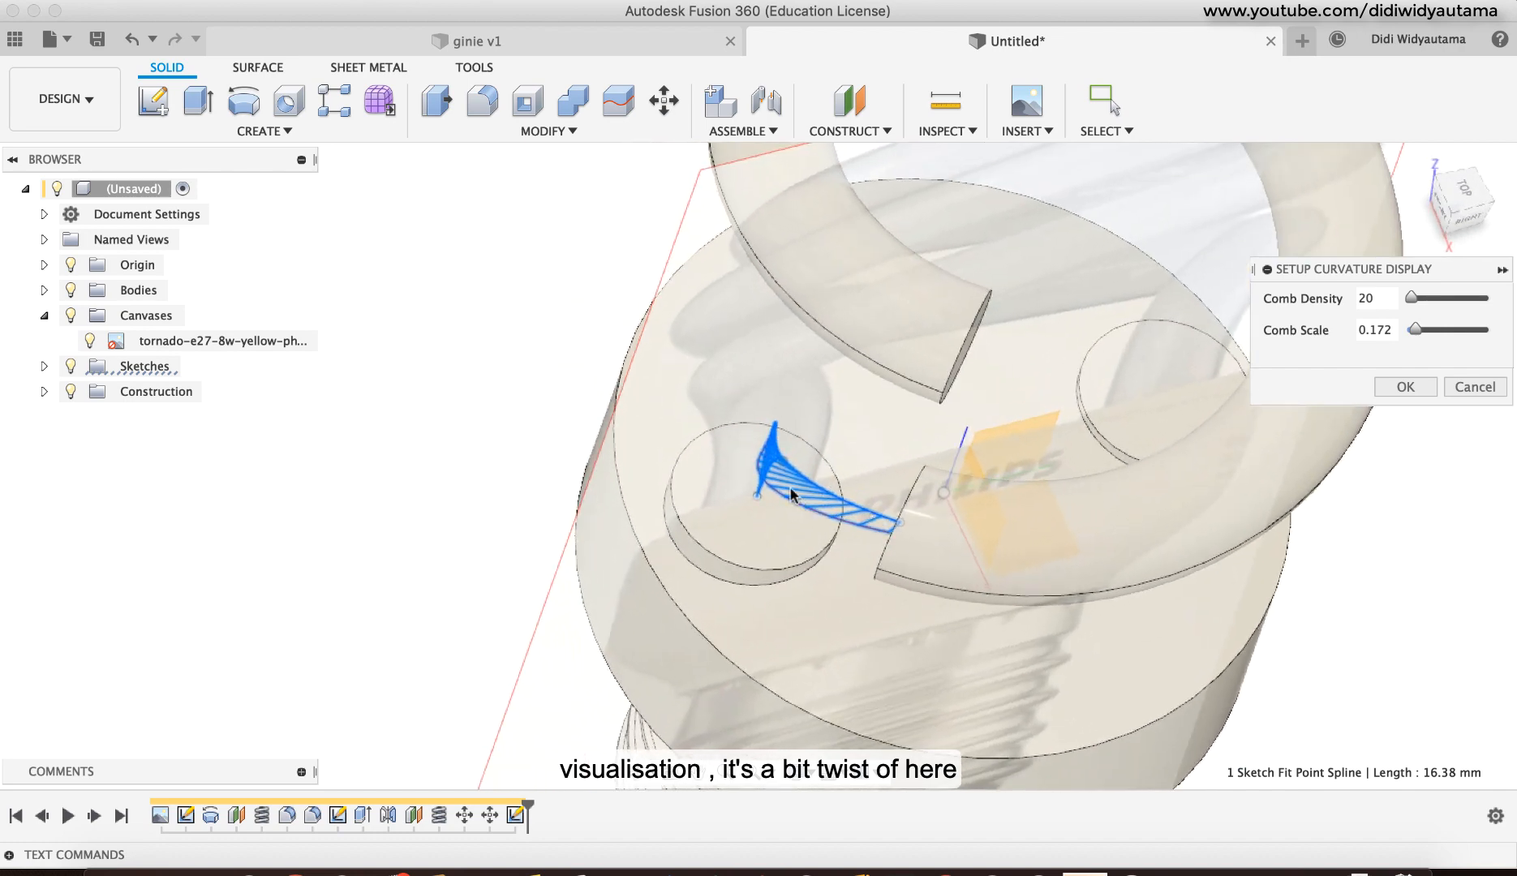
{"action": "scroll", "coordinate": [791, 494], "scroll_direction": "down", "scroll_amount": 10, "text": "shift"}
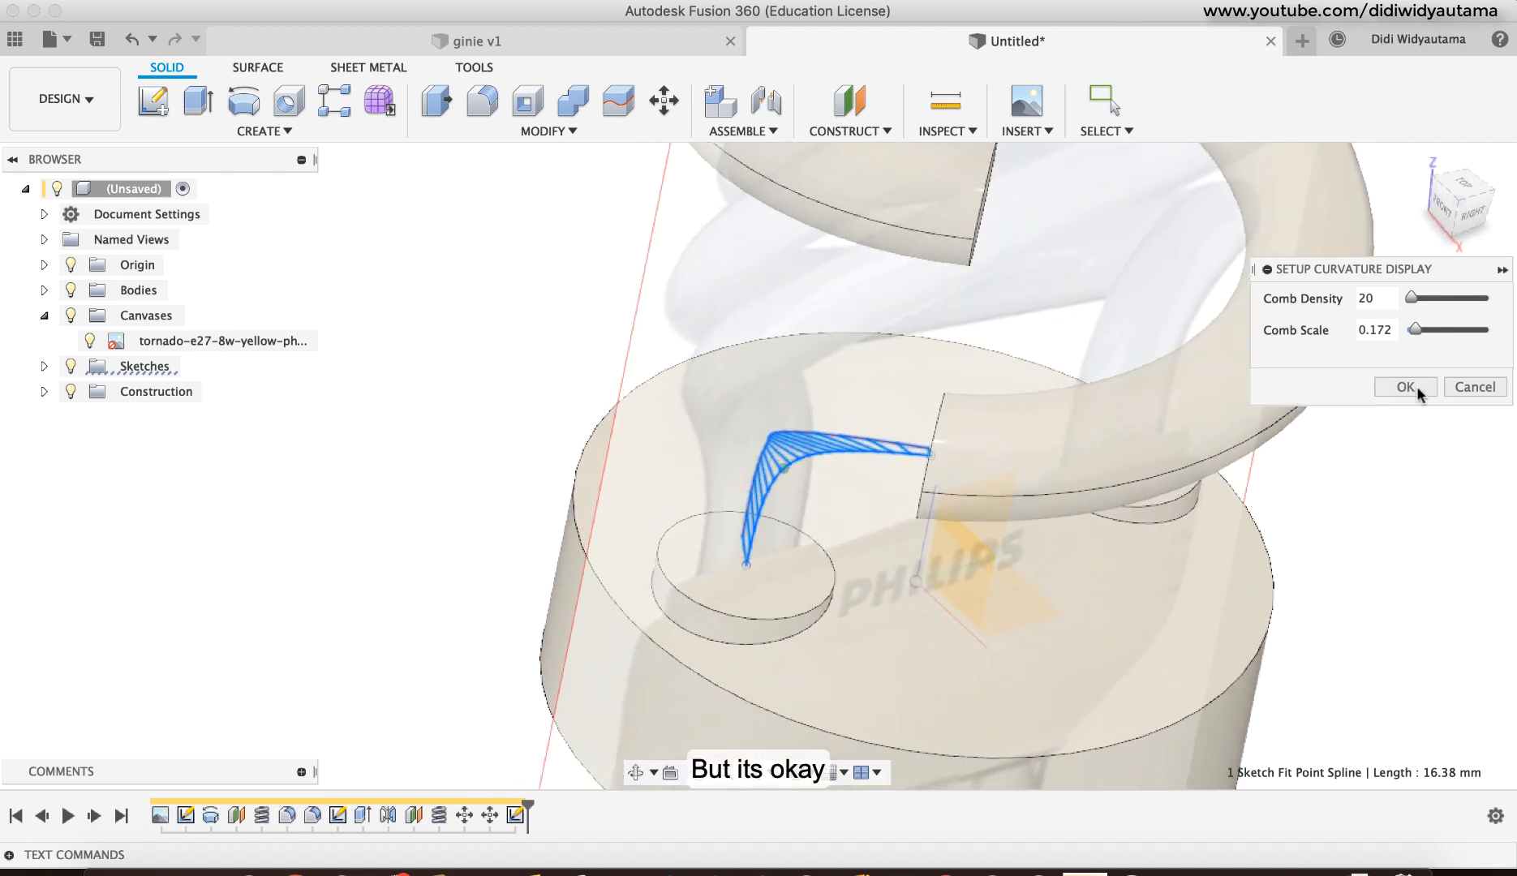
{"action": "left_click", "coordinate": [1407, 387]}
{"action": "right_click", "coordinate": [862, 458]}
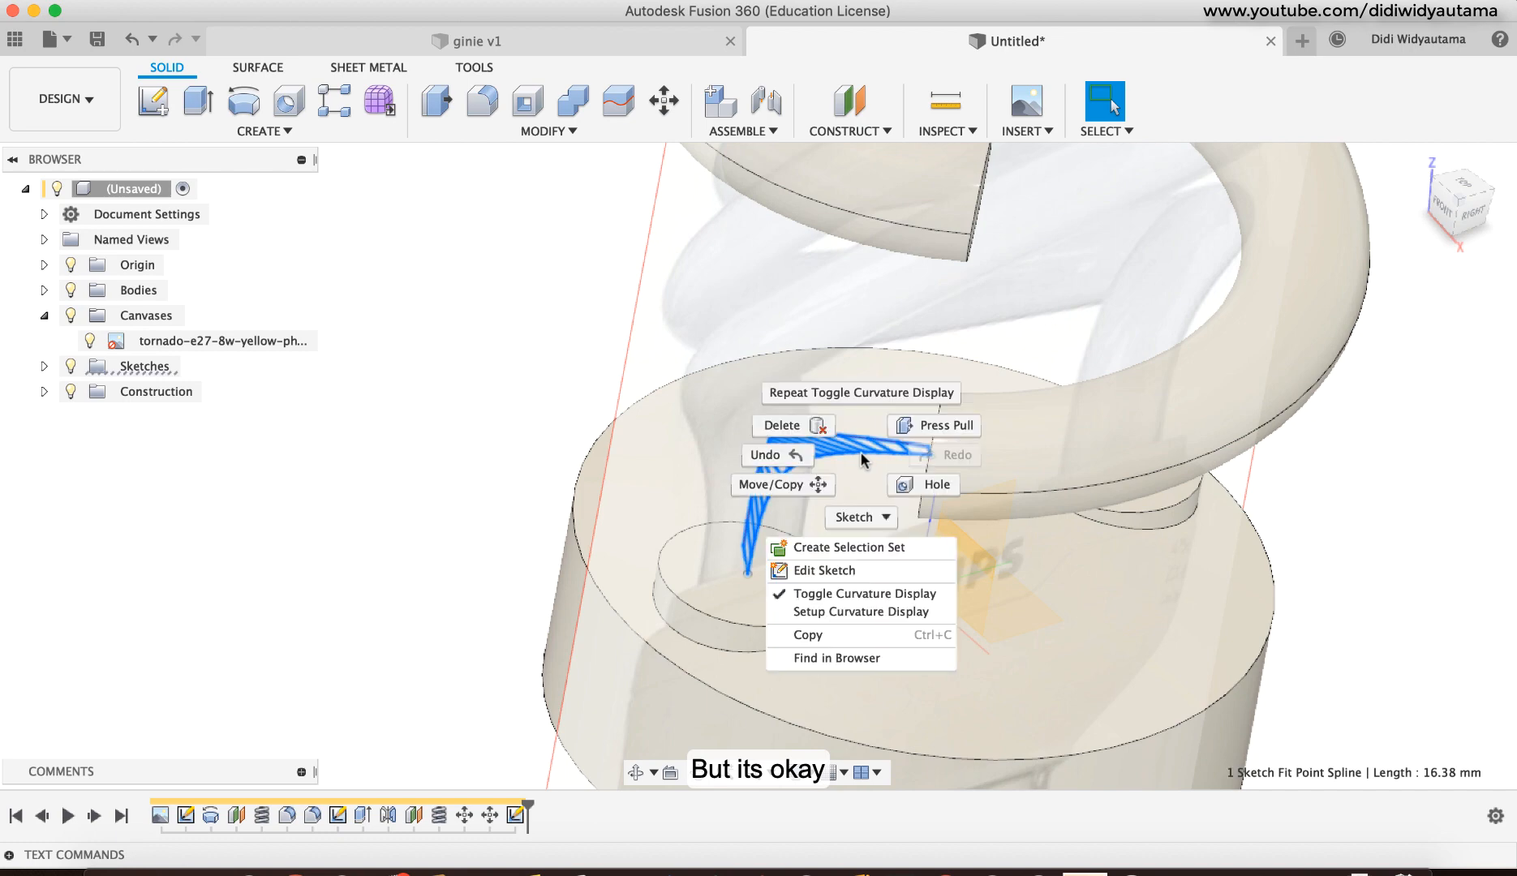
{"action": "left_click", "coordinate": [865, 594]}
Step: Set up a single-path Sweep of the coil's lower end face along the spline down to the base post
{"action": "middle_click_drag", "start_coordinate": [1373, 463], "coordinate": [978, 289], "text": "shift"}
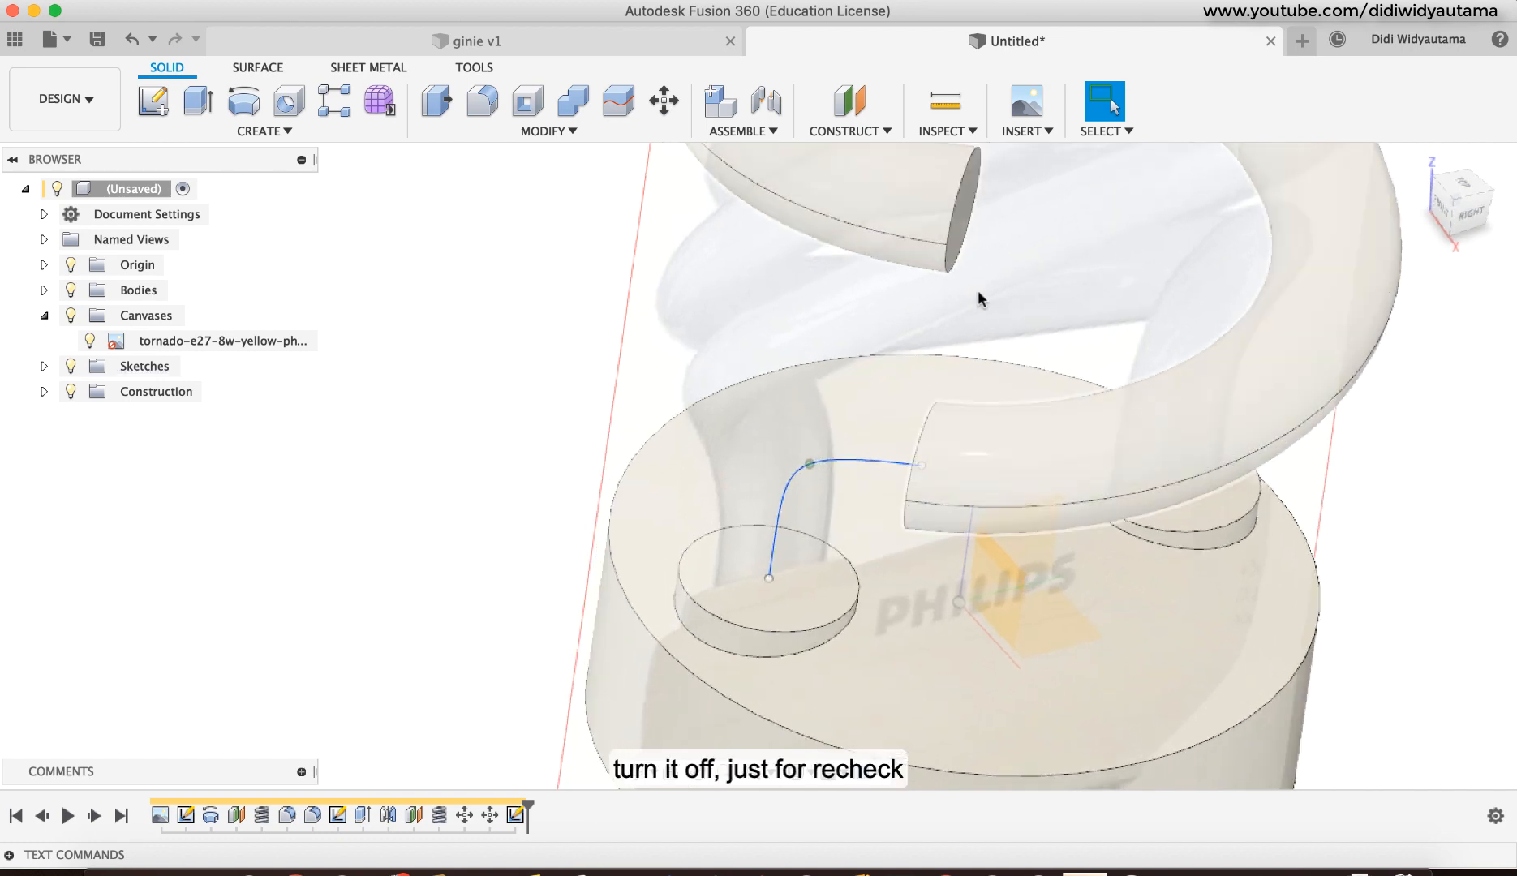
{"action": "left_click", "coordinate": [306, 135]}
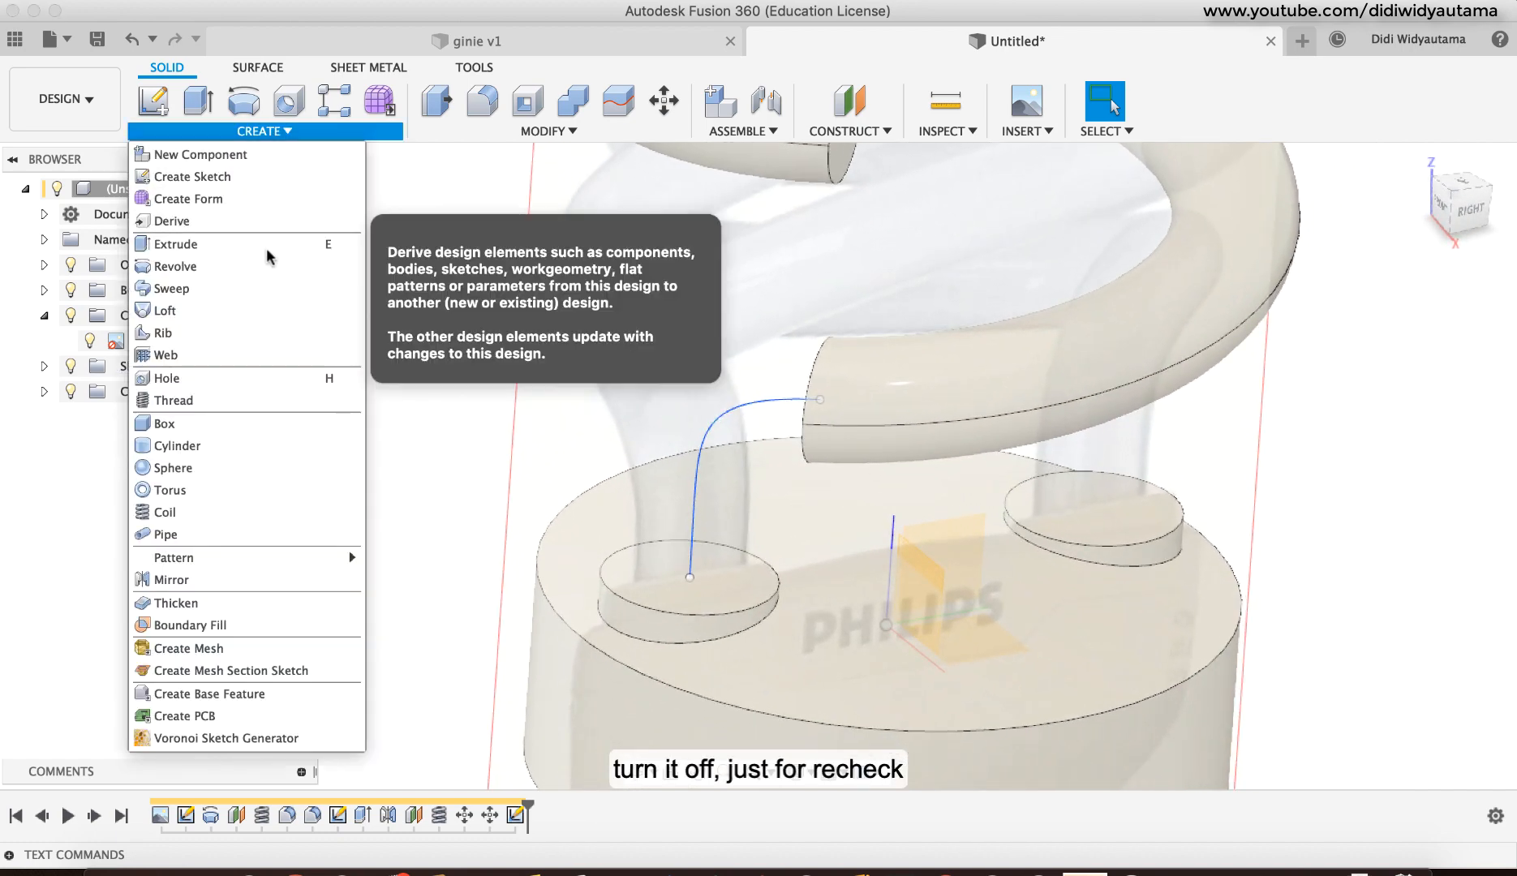
{"action": "left_click", "coordinate": [261, 285]}
{"action": "middle_click_drag", "start_coordinate": [717, 380], "coordinate": [787, 369], "text": "shift"}
{"action": "left_click", "coordinate": [789, 375]}
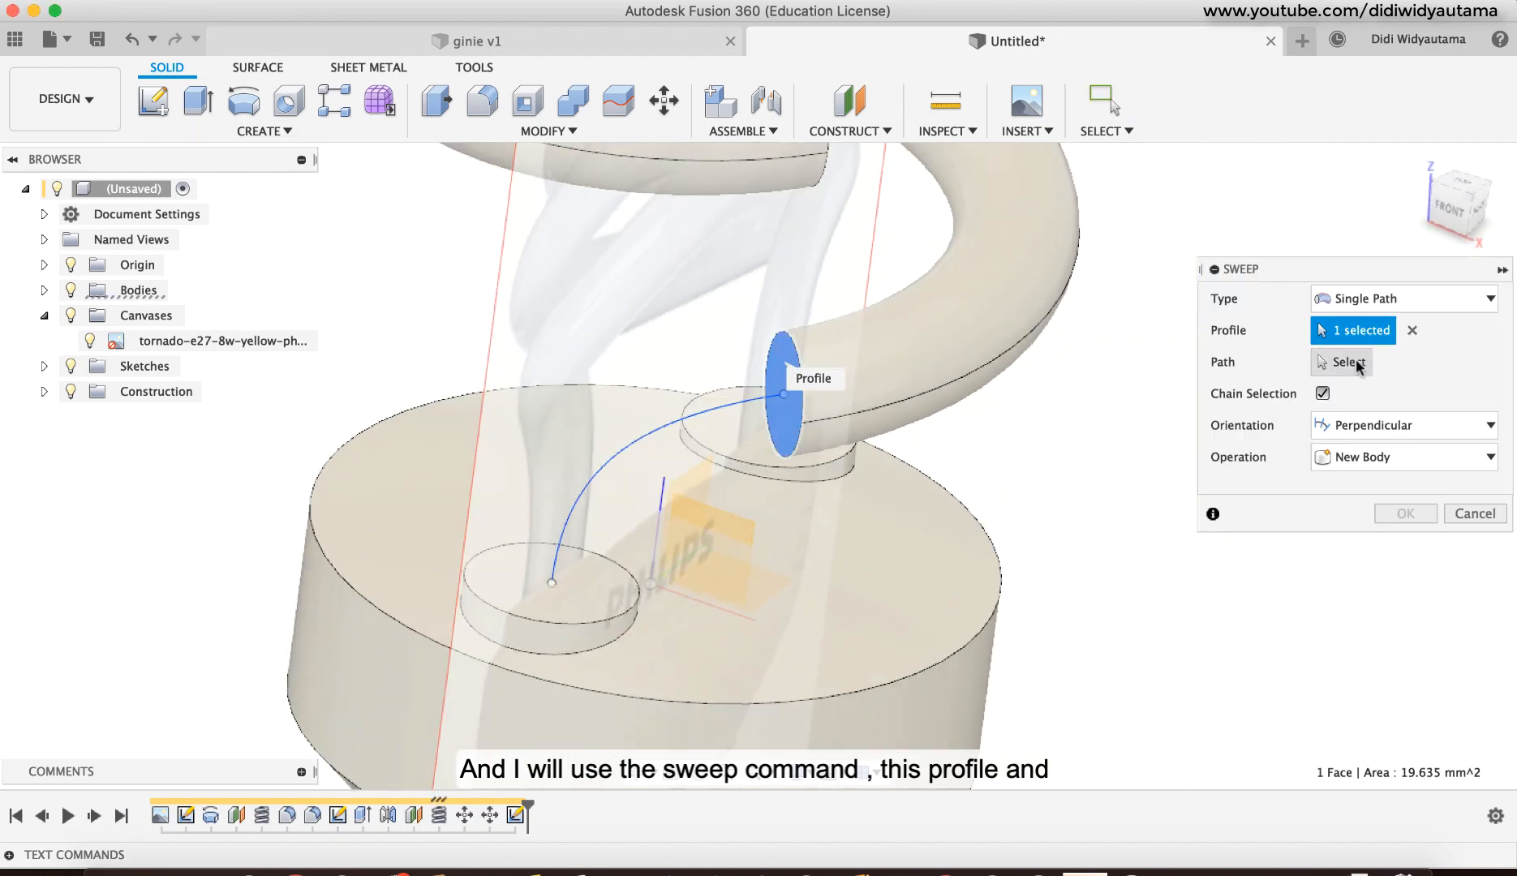
{"action": "left_click", "coordinate": [1347, 362]}
{"action": "left_click", "coordinate": [711, 409]}
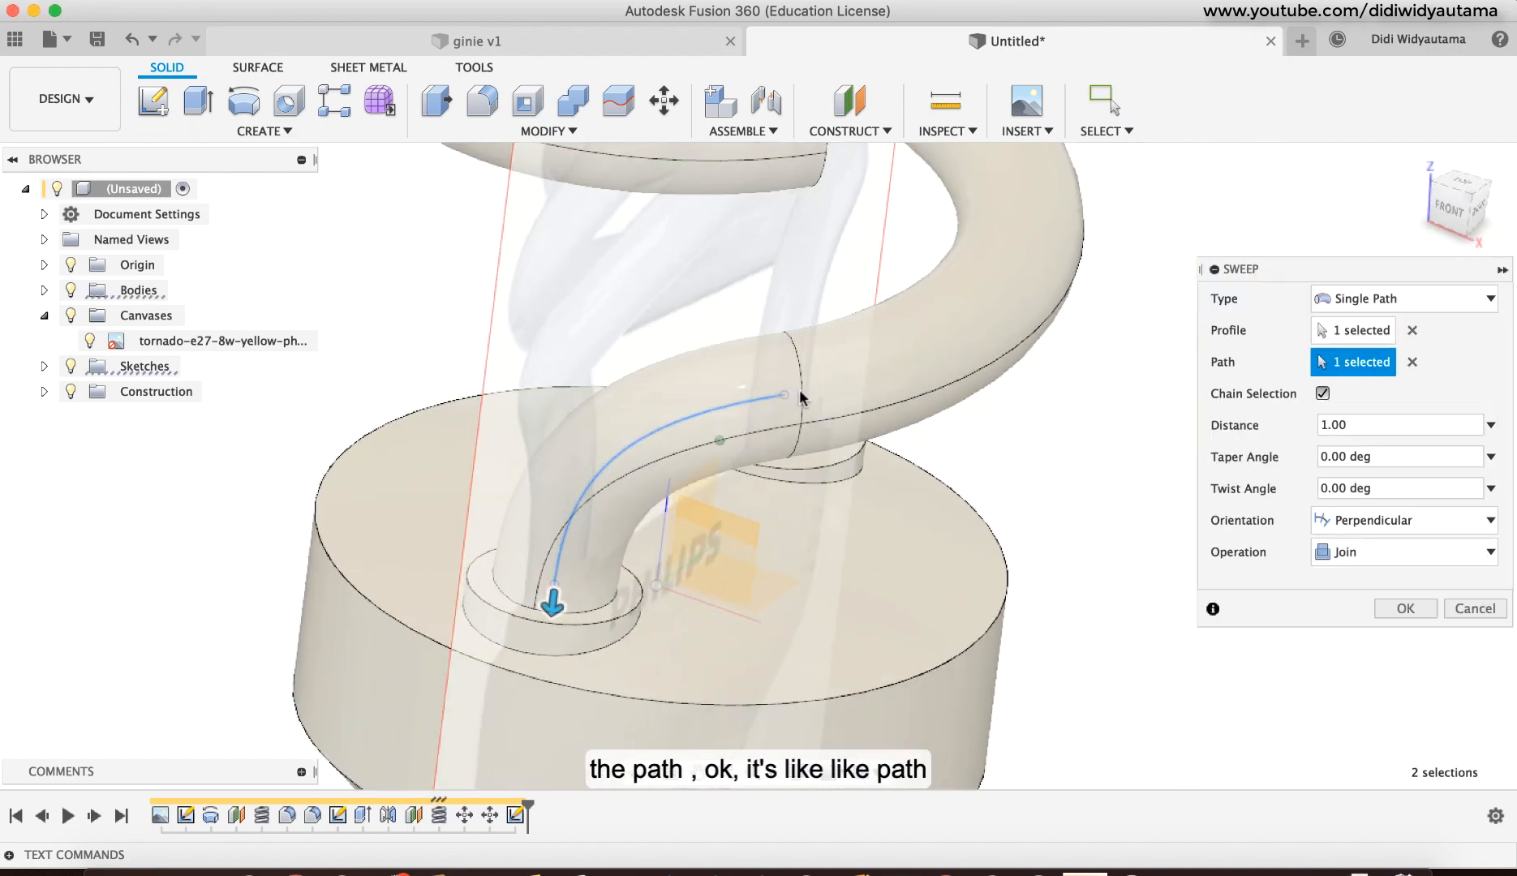
Step: Compare the sweep preview with the canvas and the post, set its distance to 1.00, and accept it with the Join operation
{"action": "middle_click_drag", "start_coordinate": [799, 389], "coordinate": [1446, 202], "text": "shift"}
{"action": "left_click", "coordinate": [1453, 199]}
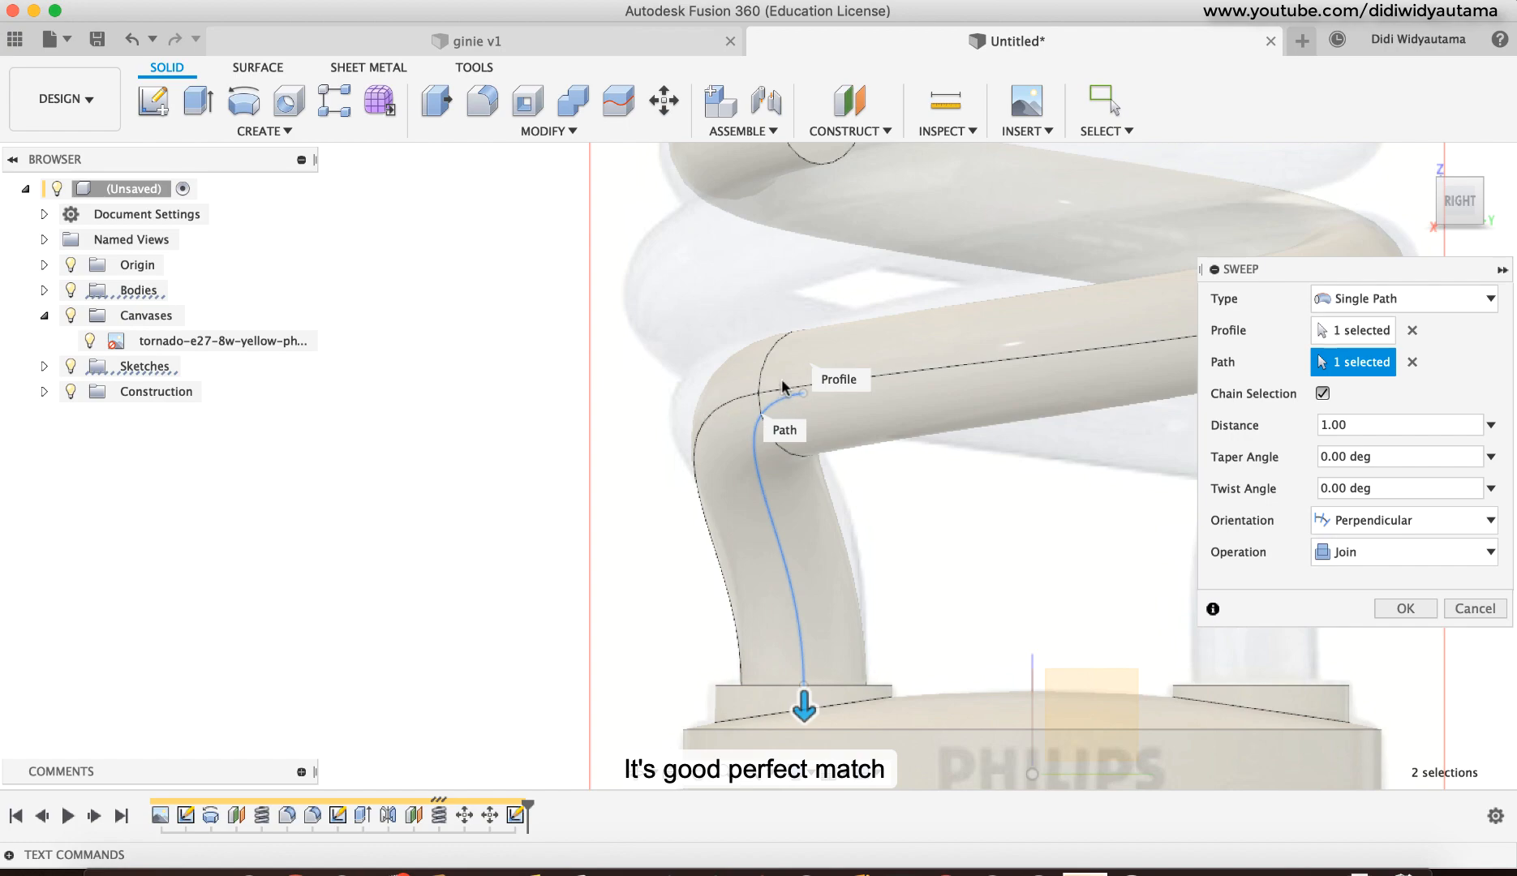
{"action": "middle_click_drag", "start_coordinate": [848, 442], "coordinate": [669, 362], "text": "shift"}
{"action": "middle_click_drag", "start_coordinate": [785, 356], "coordinate": [695, 542], "text": "shift"}
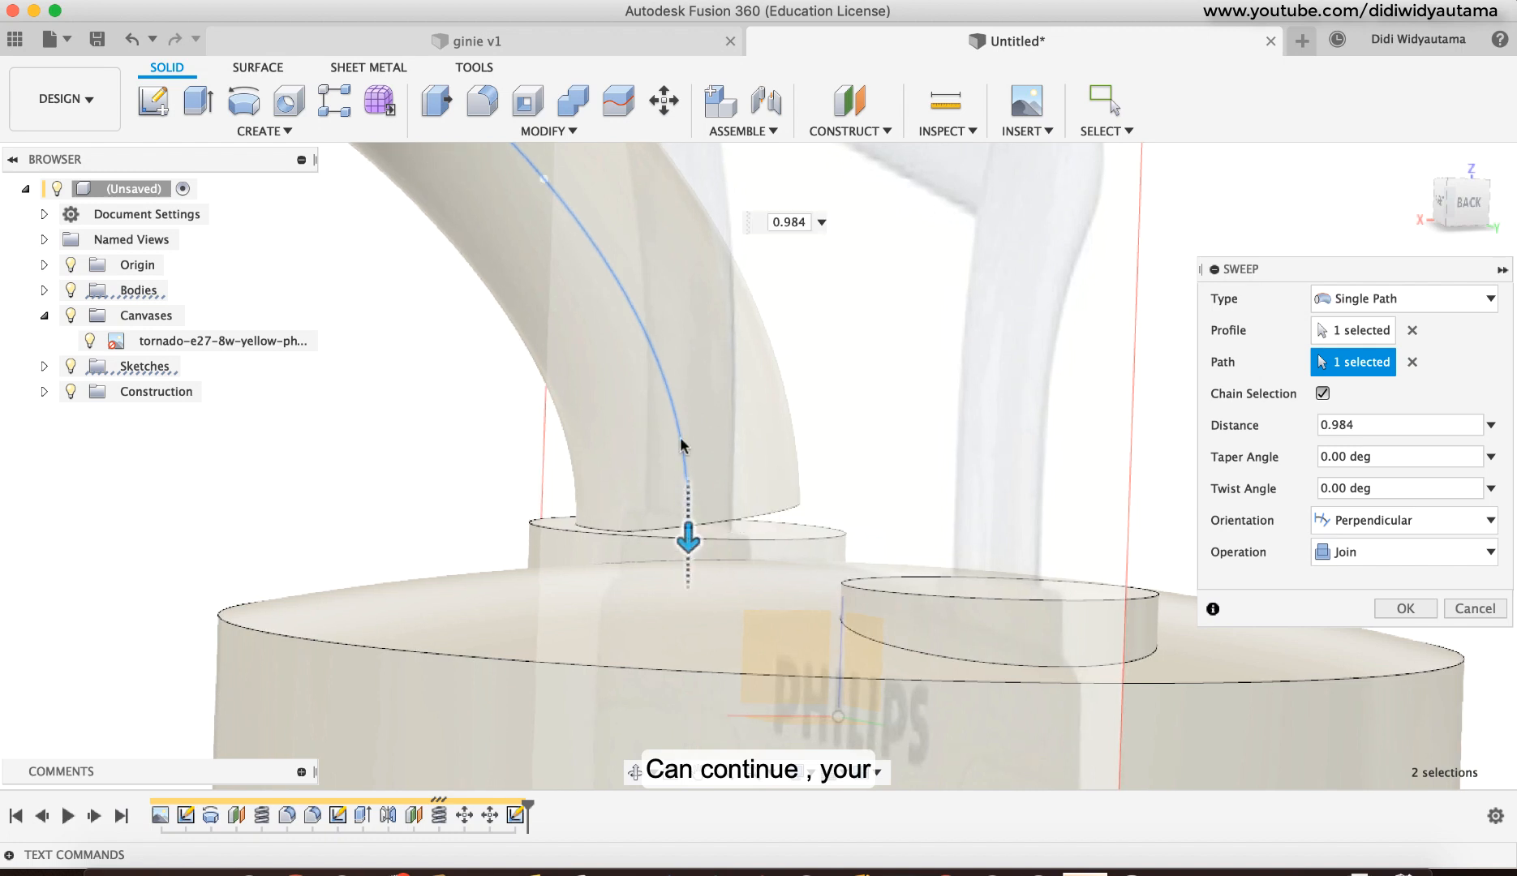
{"action": "left_click_drag", "start_coordinate": [681, 445], "coordinate": [633, 731]}
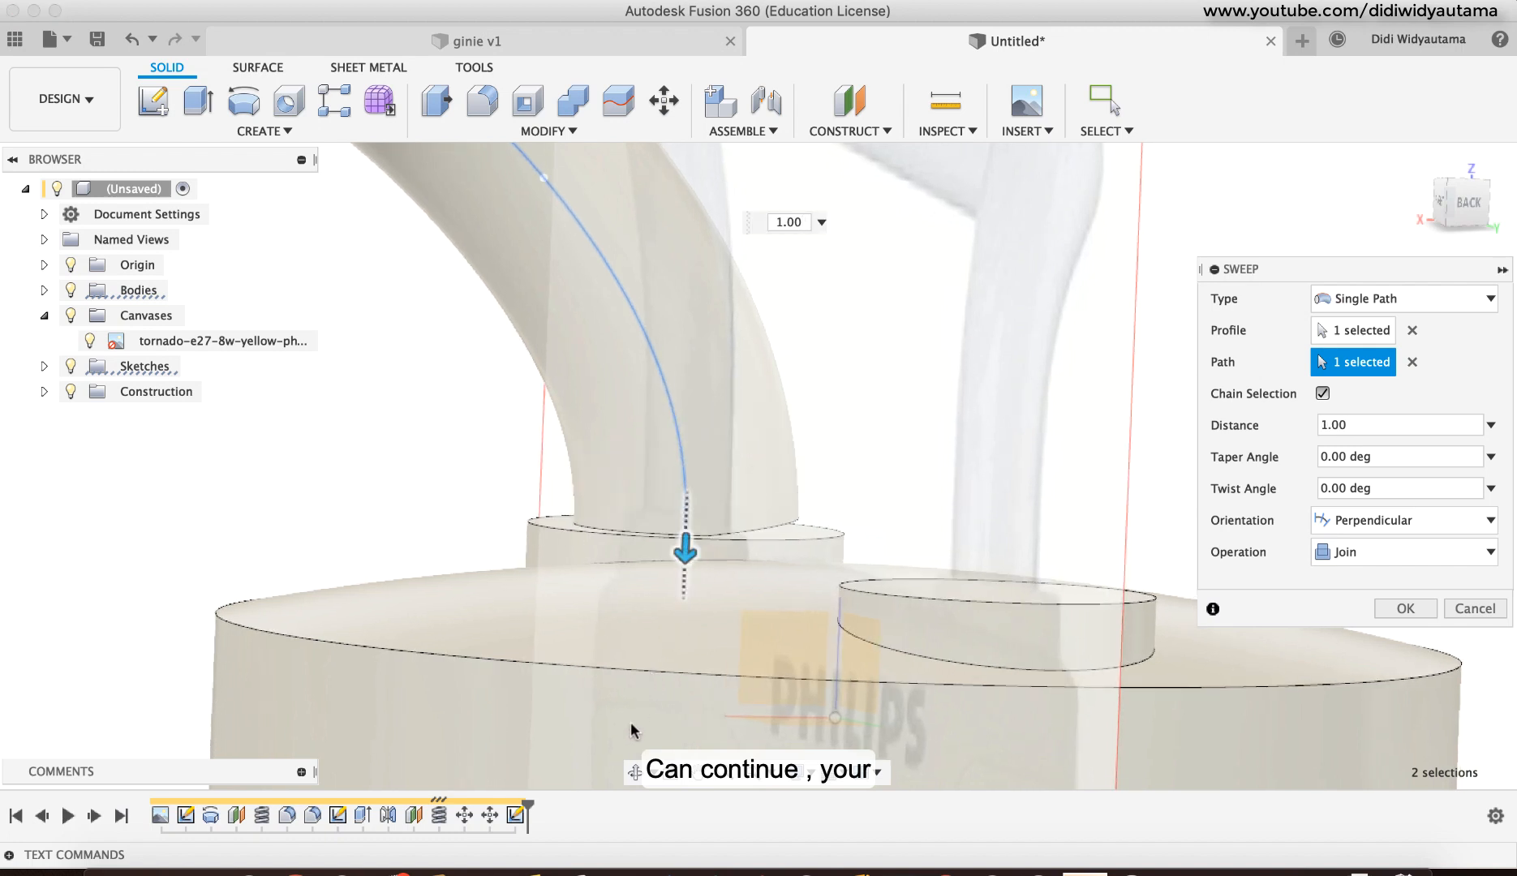
{"action": "middle_click_drag", "start_coordinate": [646, 297], "coordinate": [730, 480], "text": "shift"}
{"action": "middle_click_drag", "start_coordinate": [722, 470], "coordinate": [703, 442], "text": "shift"}
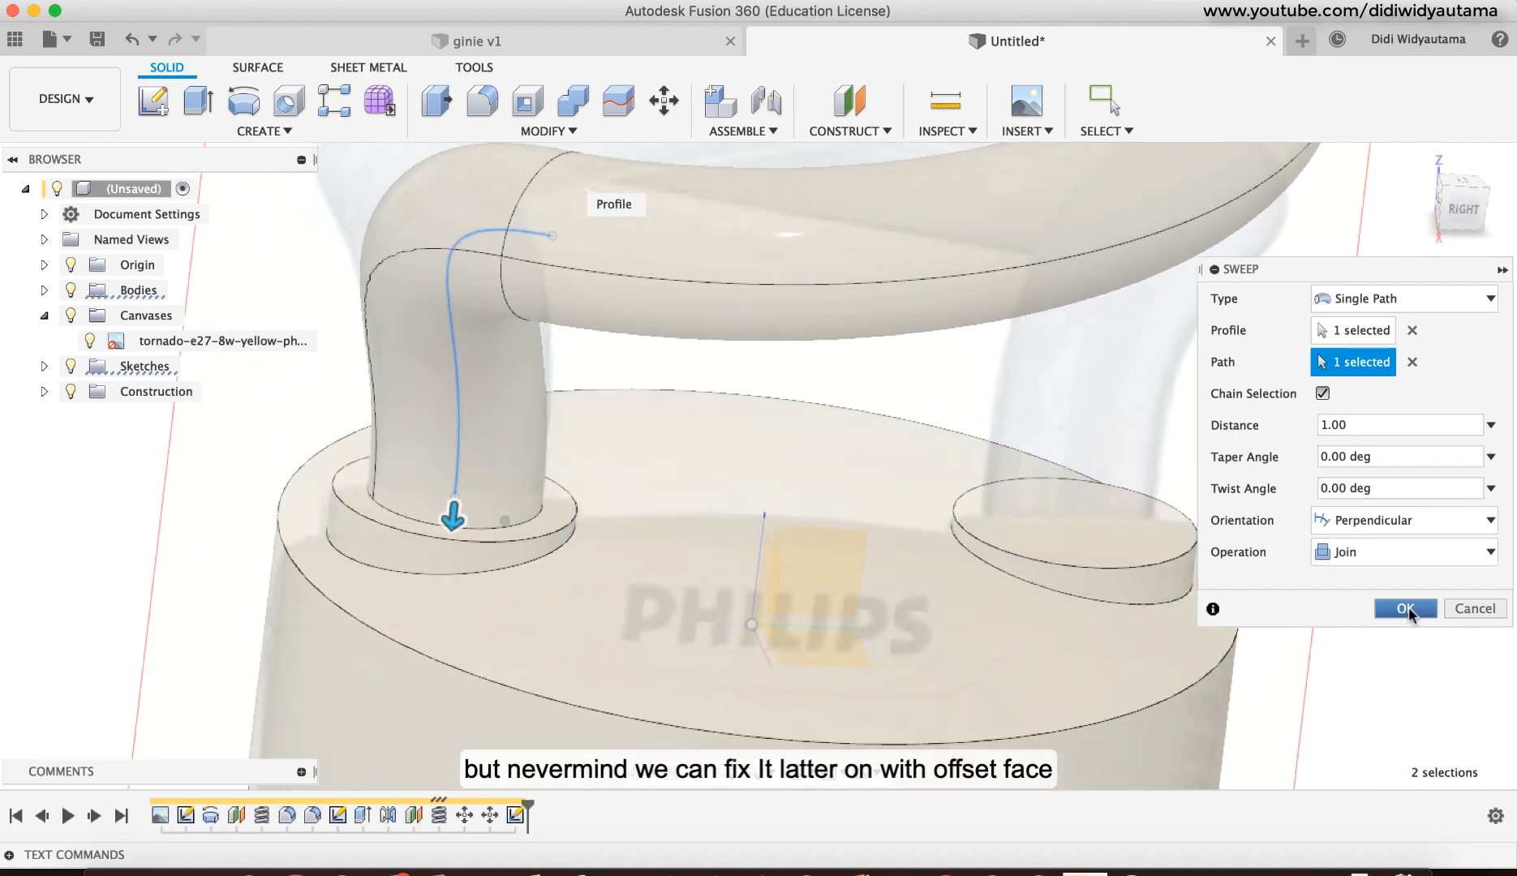
{"action": "left_click", "coordinate": [1407, 608]}
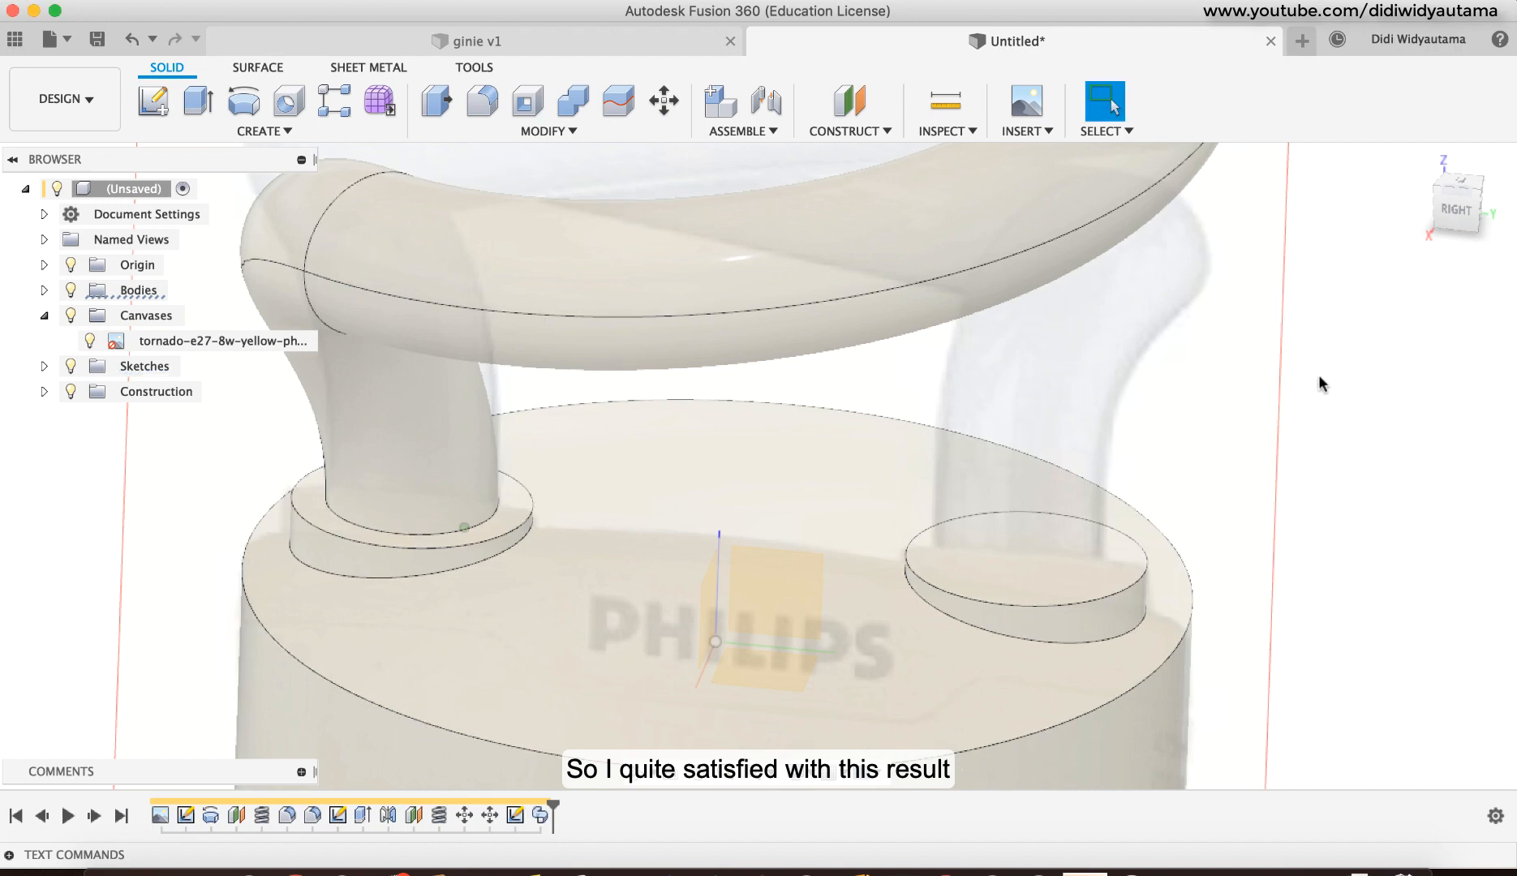
Step: Move the spline's coil-end tangent handle by an X distance of -0.20 mm in the side view
{"action": "left_click", "coordinate": [1455, 224]}
{"action": "middle_click_drag", "start_coordinate": [945, 290], "coordinate": [976, 615]}
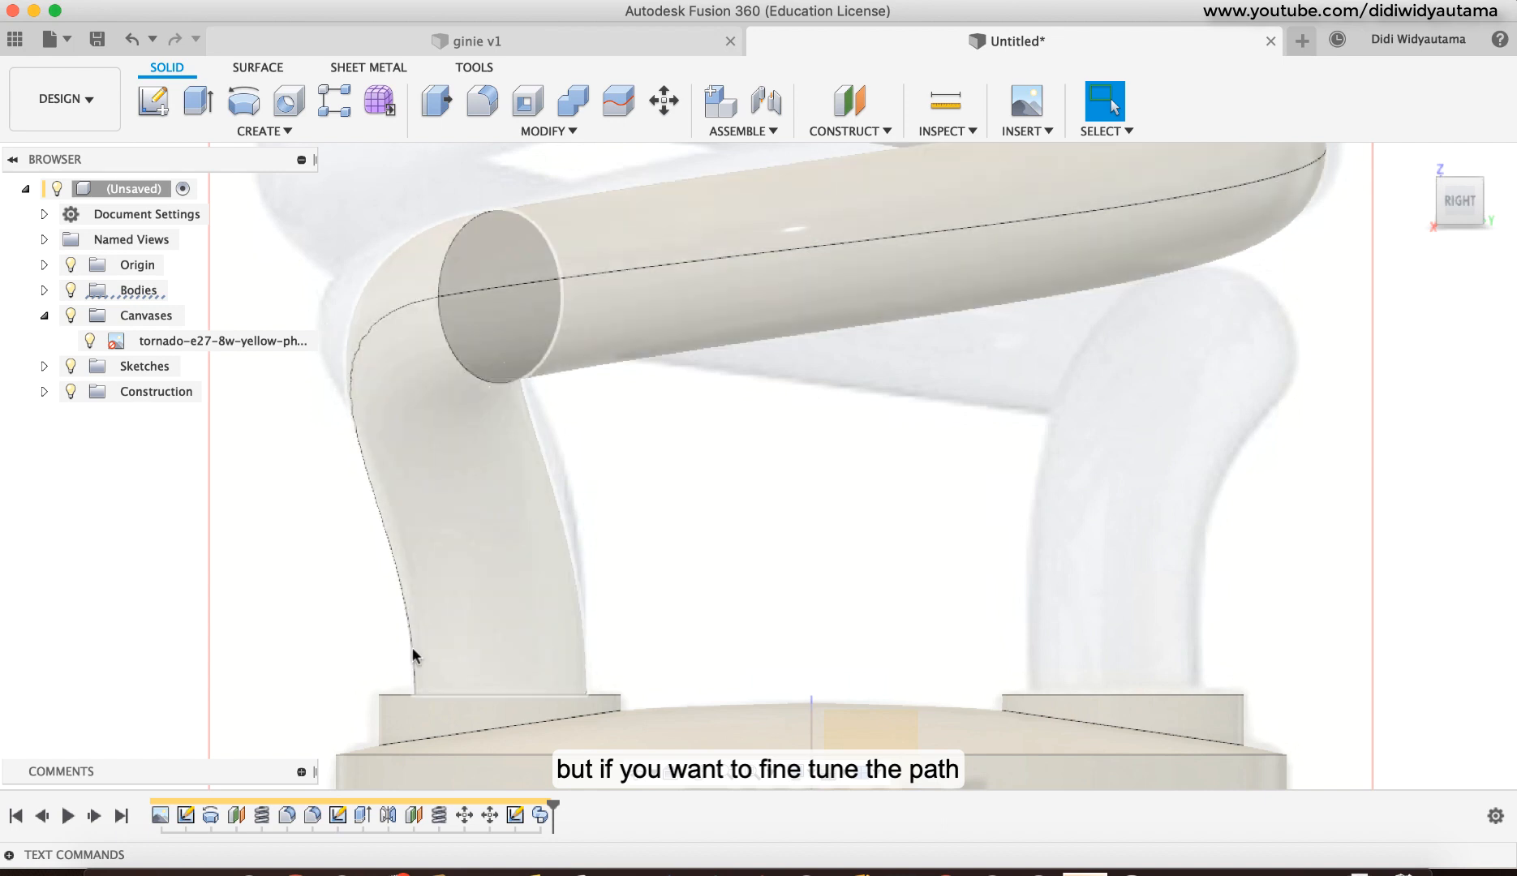
{"action": "left_click", "coordinate": [44, 367]}
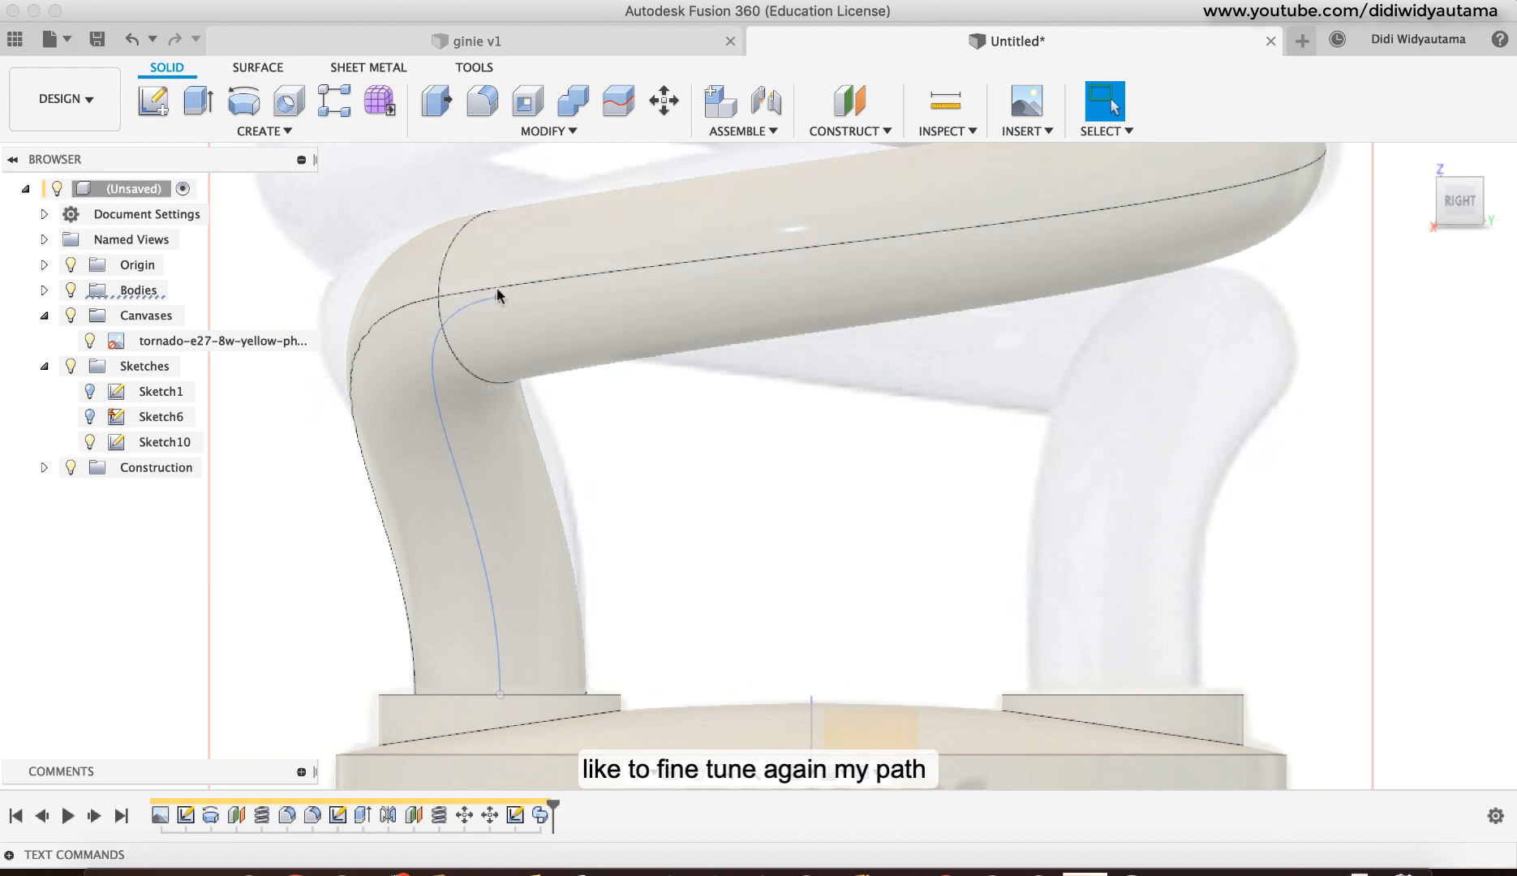
{"action": "right_click", "coordinate": [501, 300]}
{"action": "left_click", "coordinate": [462, 328]}
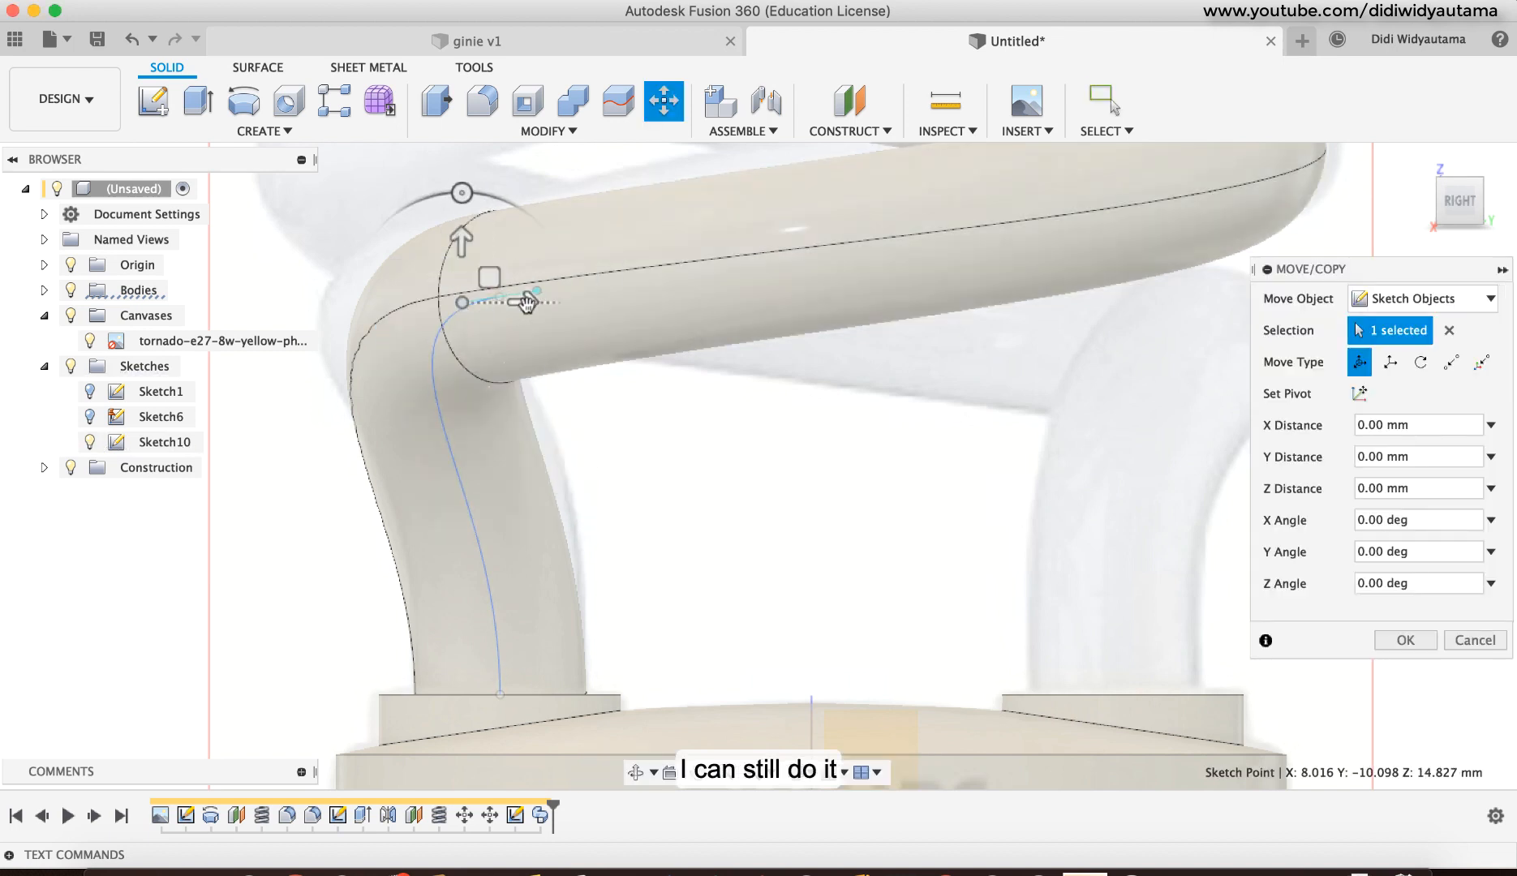
{"action": "left_click_drag", "start_coordinate": [527, 303], "coordinate": [516, 308]}
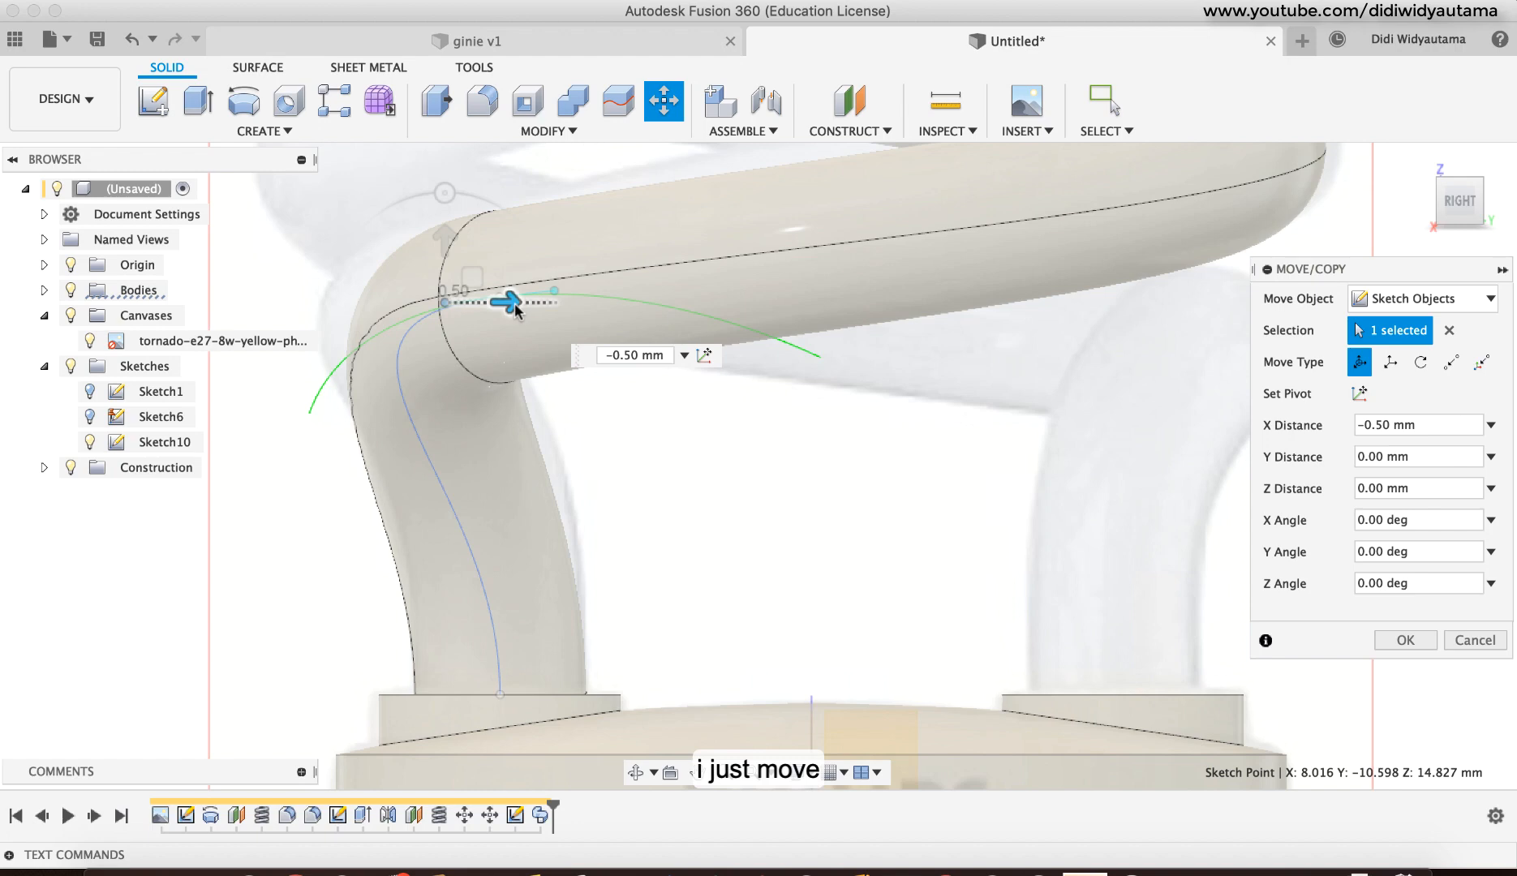
{"action": "left_click", "coordinate": [632, 355]}
{"action": "key", "text": "BackSpace"}
{"action": "type", "text": "2"}
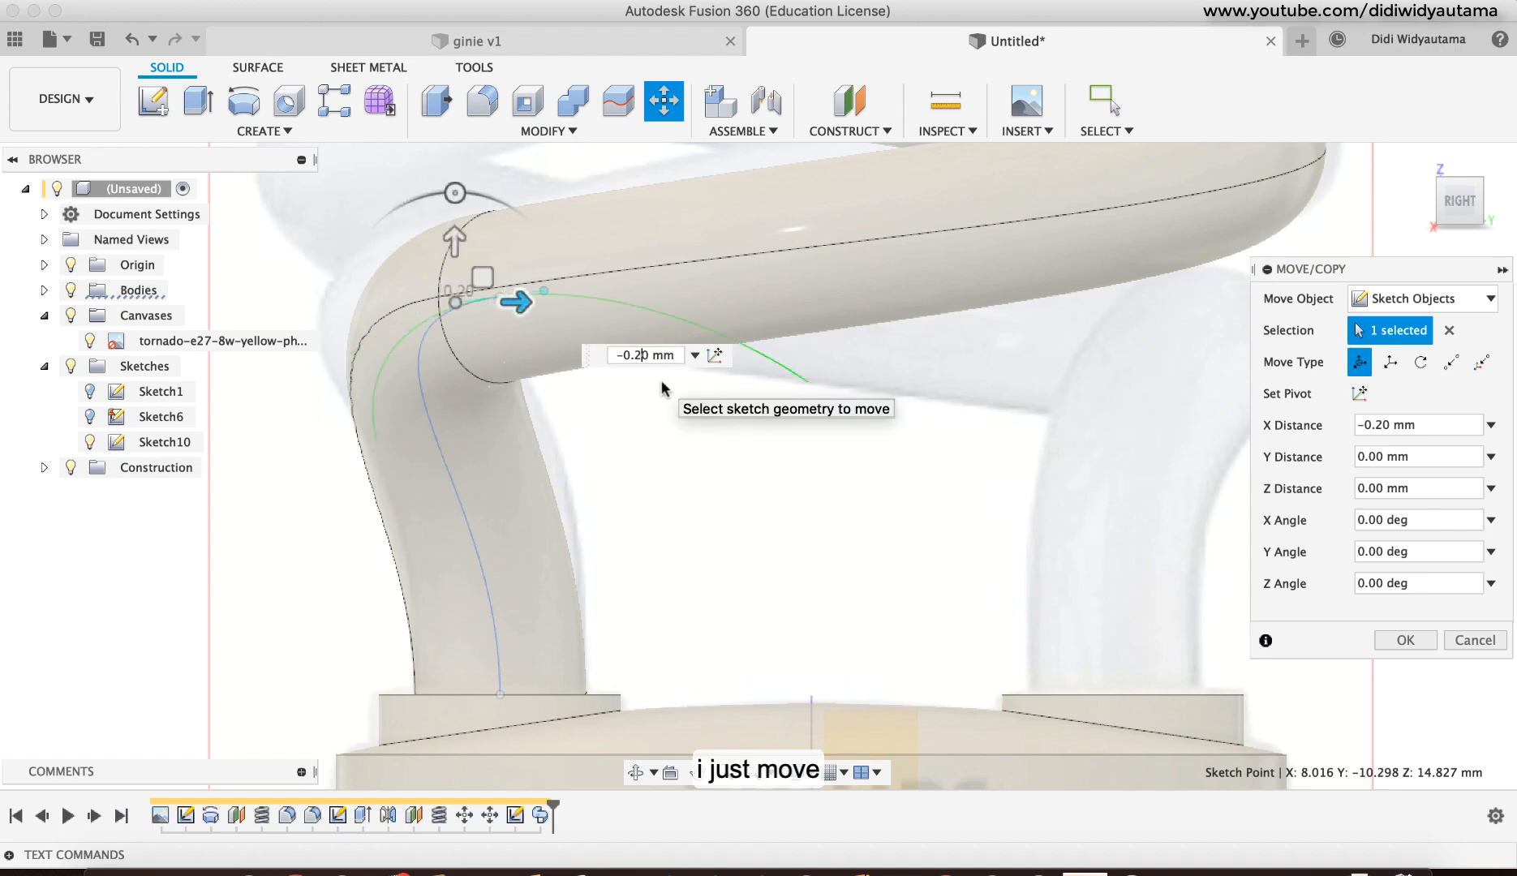
Step: Shift the coil-end tangent handle by a Z distance of -0.20 mm in the top view, and accept the move
{"action": "left_click", "coordinate": [1461, 171]}
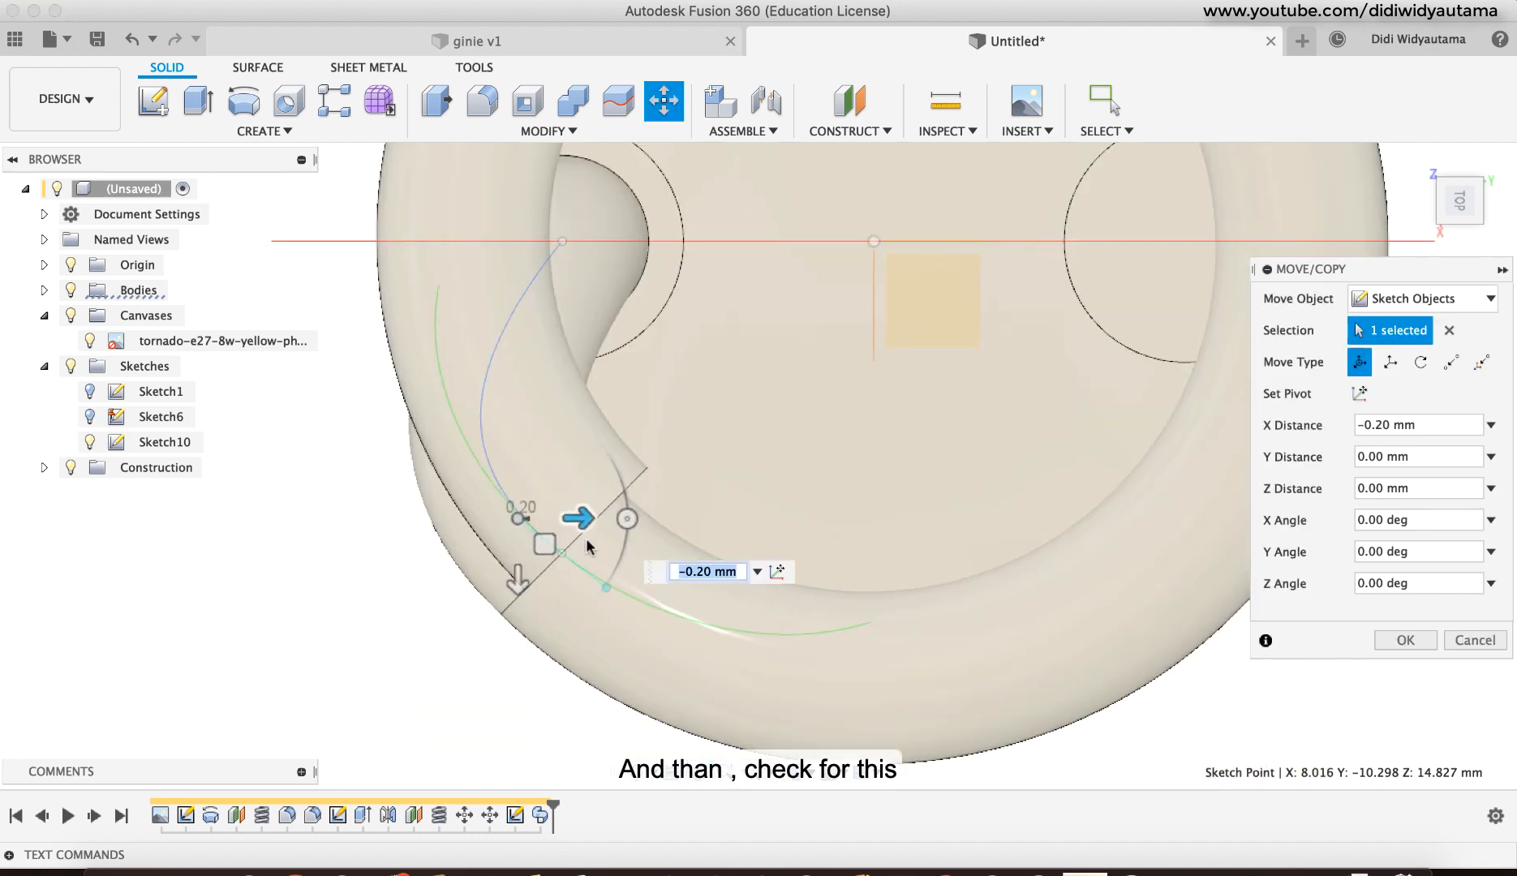
{"action": "left_click", "coordinate": [518, 578]}
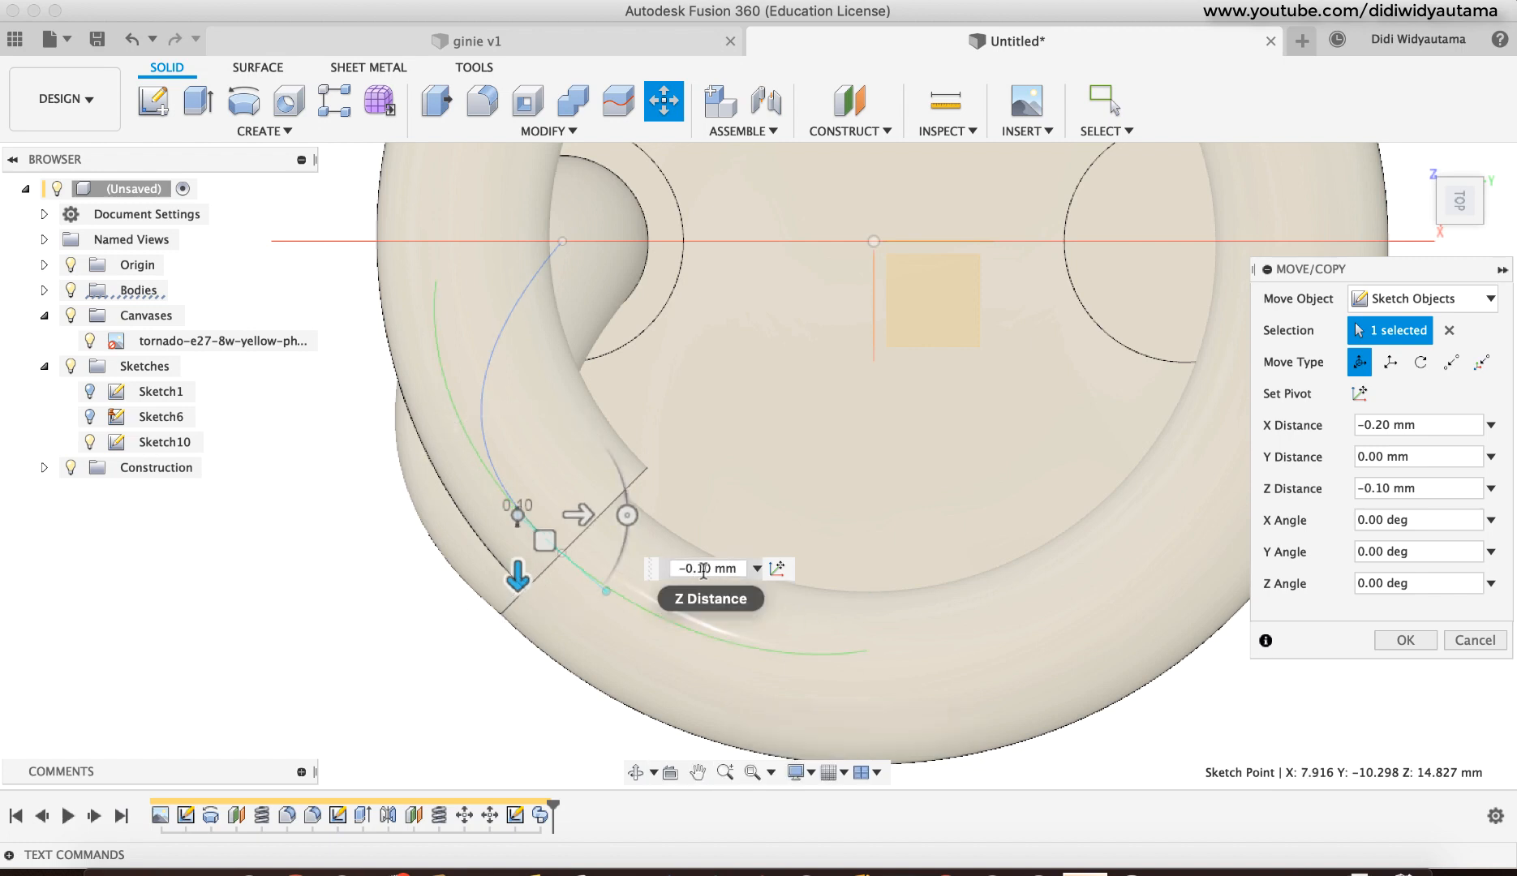
{"action": "key", "text": "BackSpace"}
{"action": "type", "text": "2"}
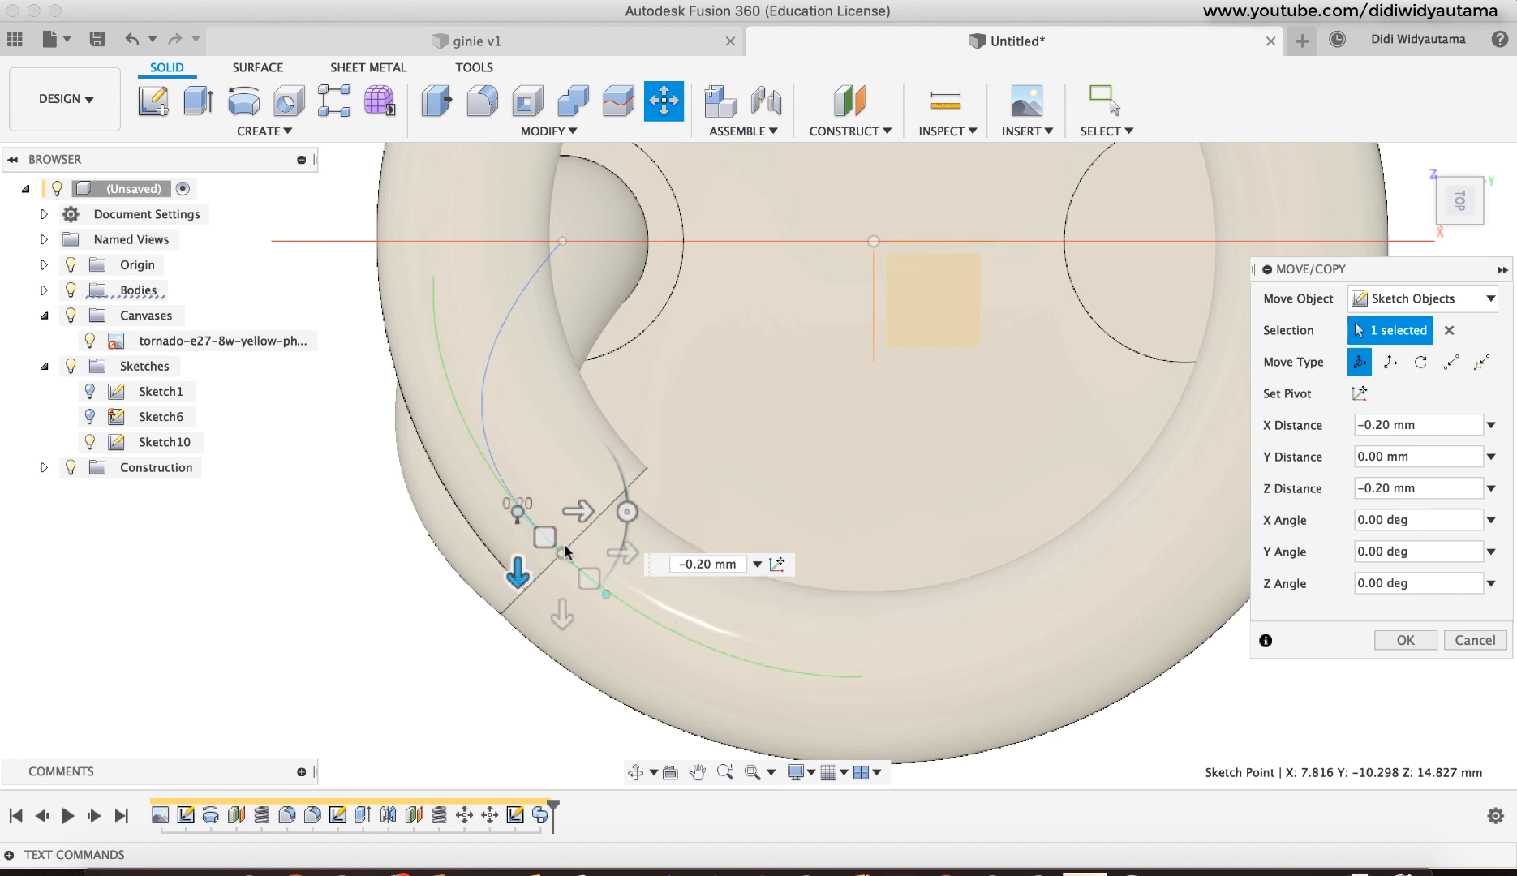
{"action": "mouse_move", "coordinate": [520, 565]}
{"action": "left_mouse_down"}
{"action": "mouse_move", "coordinate": [517, 581]}
{"action": "mouse_move", "coordinate": [517, 563]}
{"action": "left_mouse_up"}
{"action": "key", "text": "BackSpace"}
{"action": "type", "text": "2"}
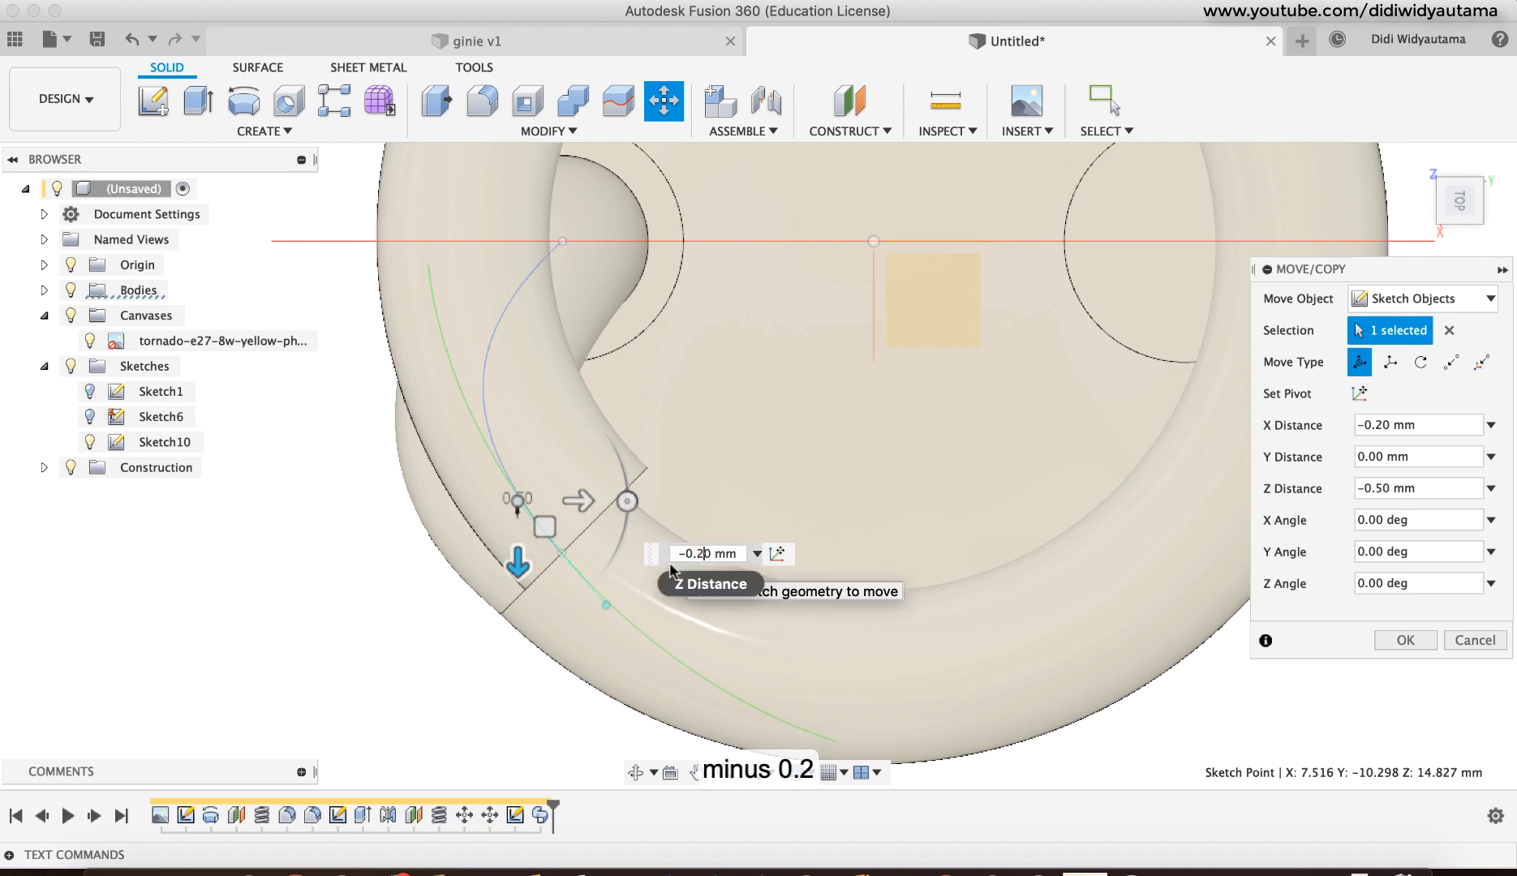
{"action": "left_click", "coordinate": [1371, 637]}
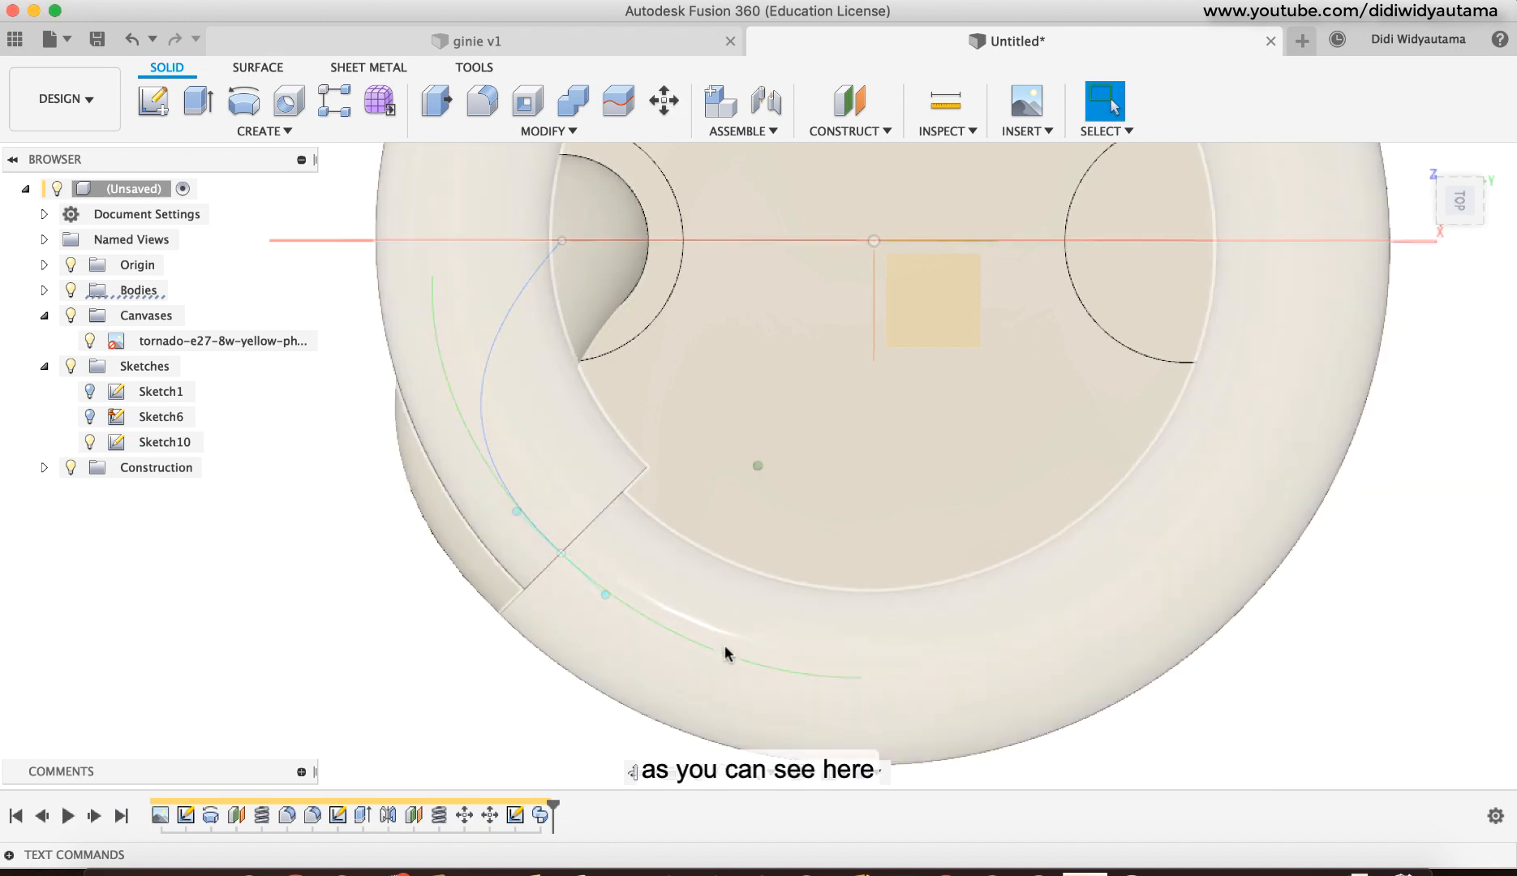
Step: Examine the reshaped spline against the swept tube and the canvas from the front and right side
{"action": "middle_click_drag", "start_coordinate": [725, 645], "coordinate": [1362, 408], "text": "shift"}
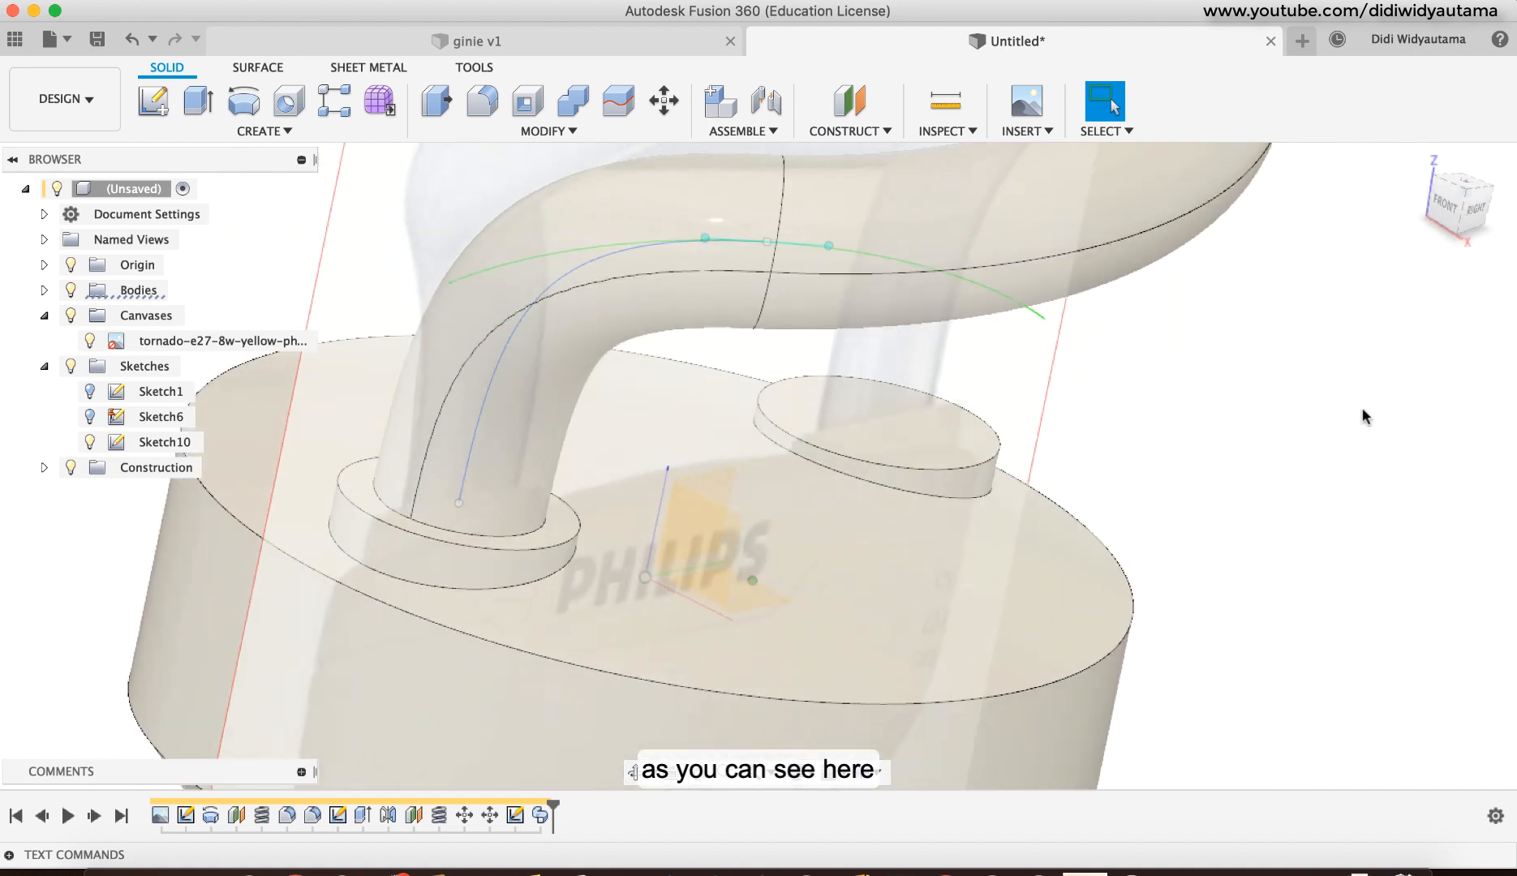
{"action": "left_click", "coordinate": [1454, 208]}
{"action": "middle_click_drag", "start_coordinate": [1222, 411], "coordinate": [1193, 447]}
{"action": "left_click", "coordinate": [1463, 207]}
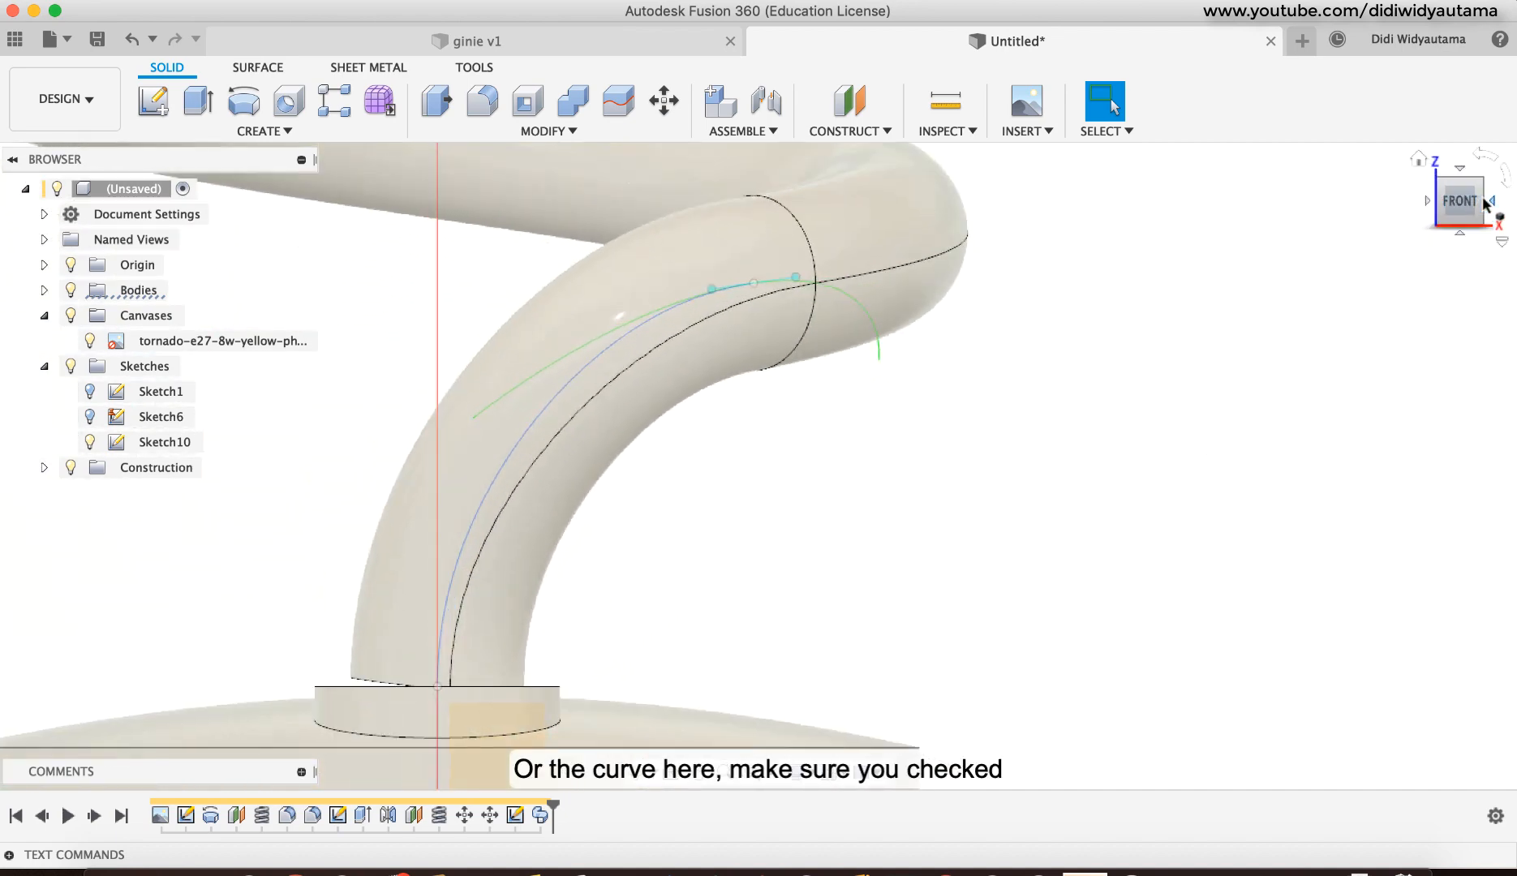
{"action": "left_click", "coordinate": [1489, 201]}
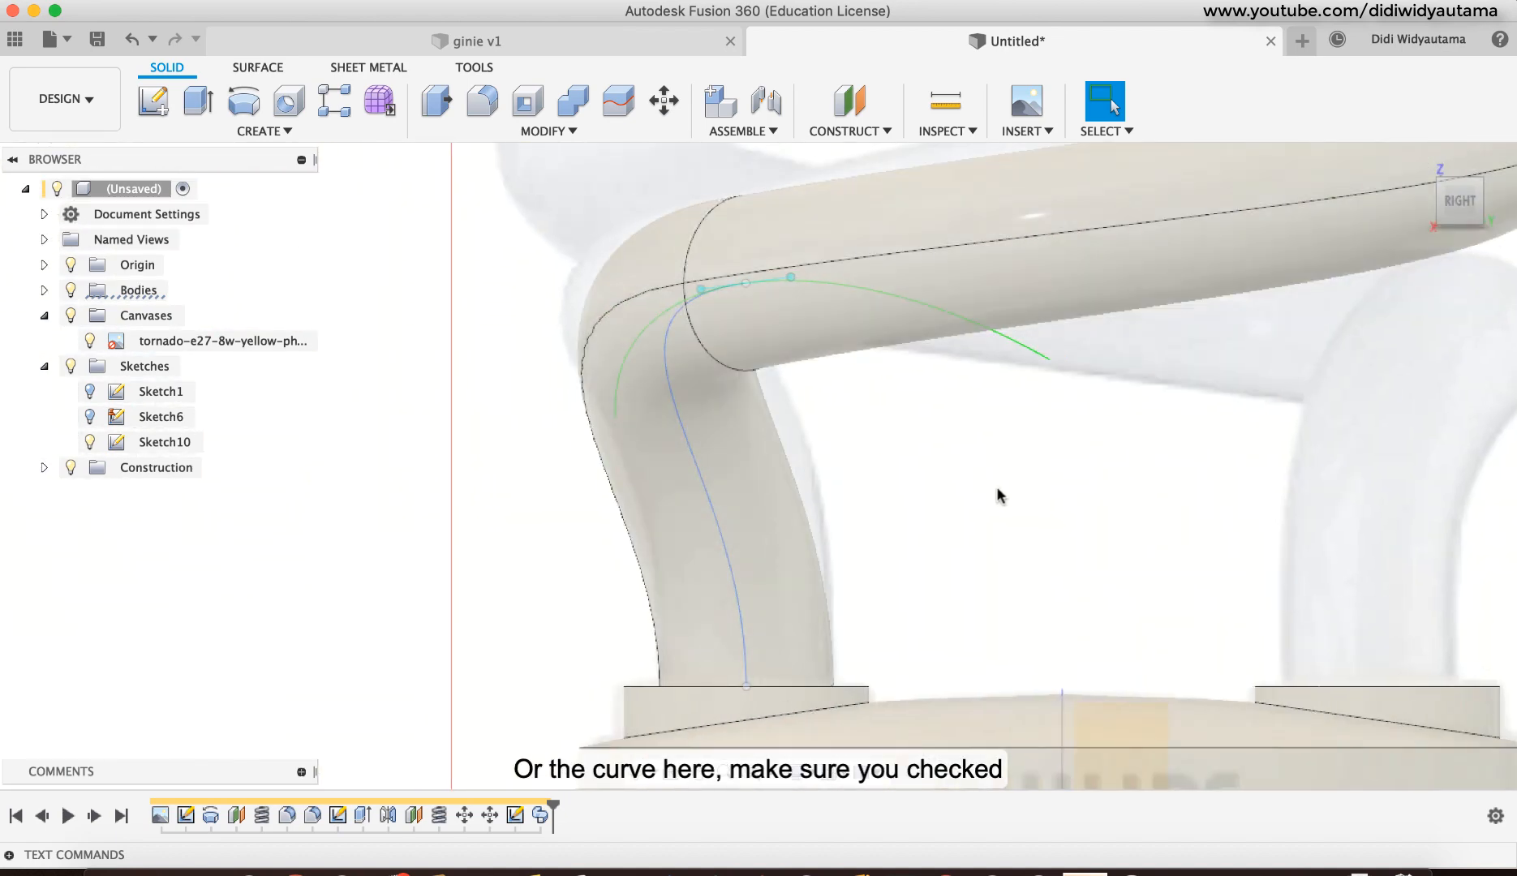
{"action": "middle_click_drag", "start_coordinate": [803, 183], "coordinate": [1355, 321], "text": "shift"}
{"action": "left_click", "coordinate": [1463, 204]}
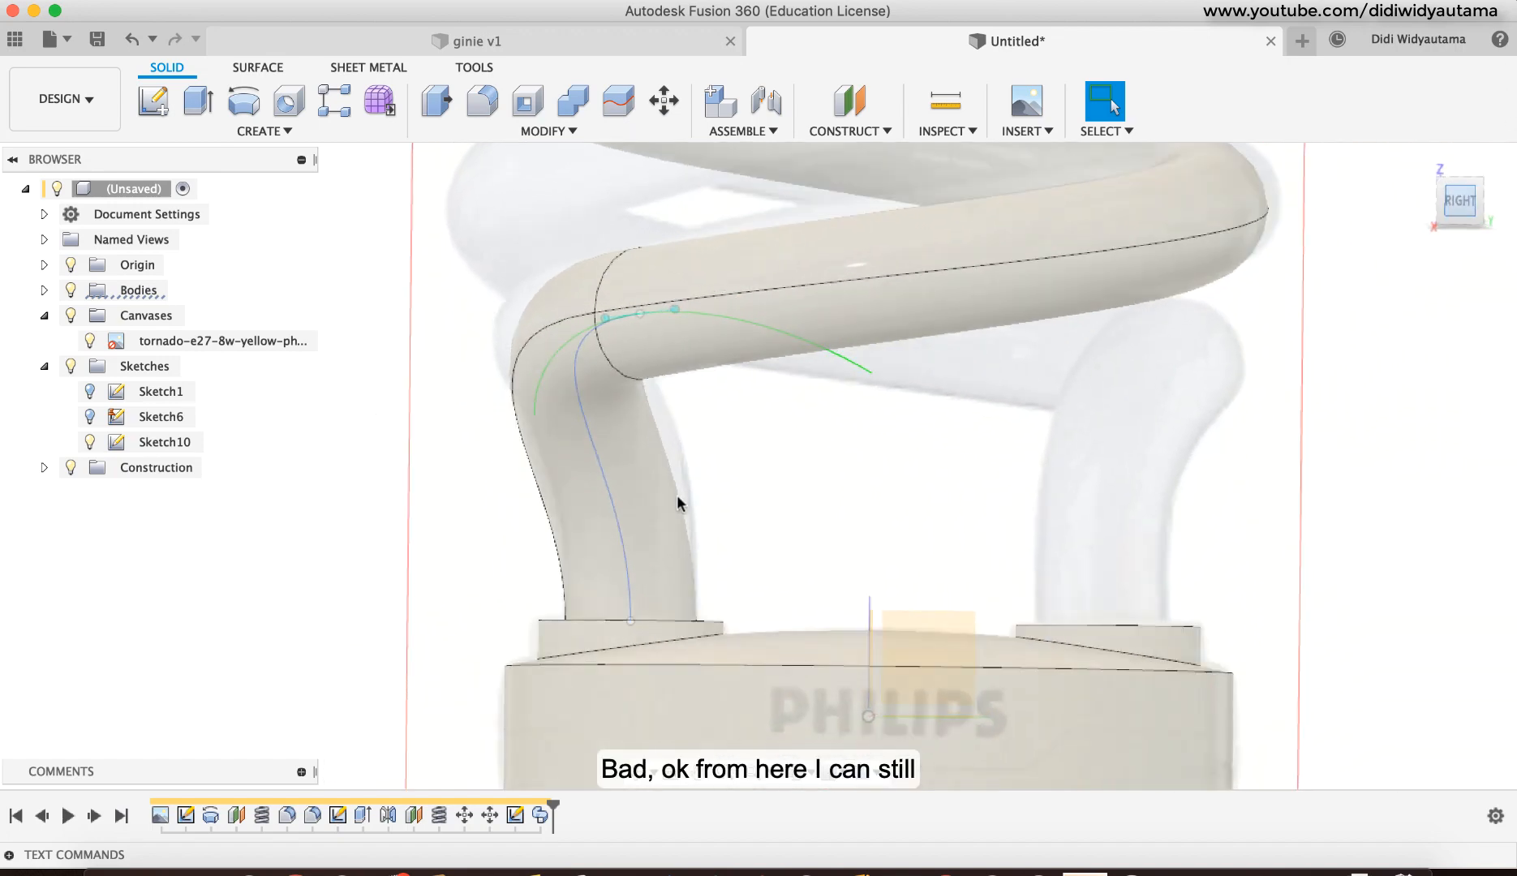
Step: Move the spline's post-end tangent handle by an X distance of 0.20 mm in the right view, and accept the move
{"action": "right_click", "coordinate": [640, 616]}
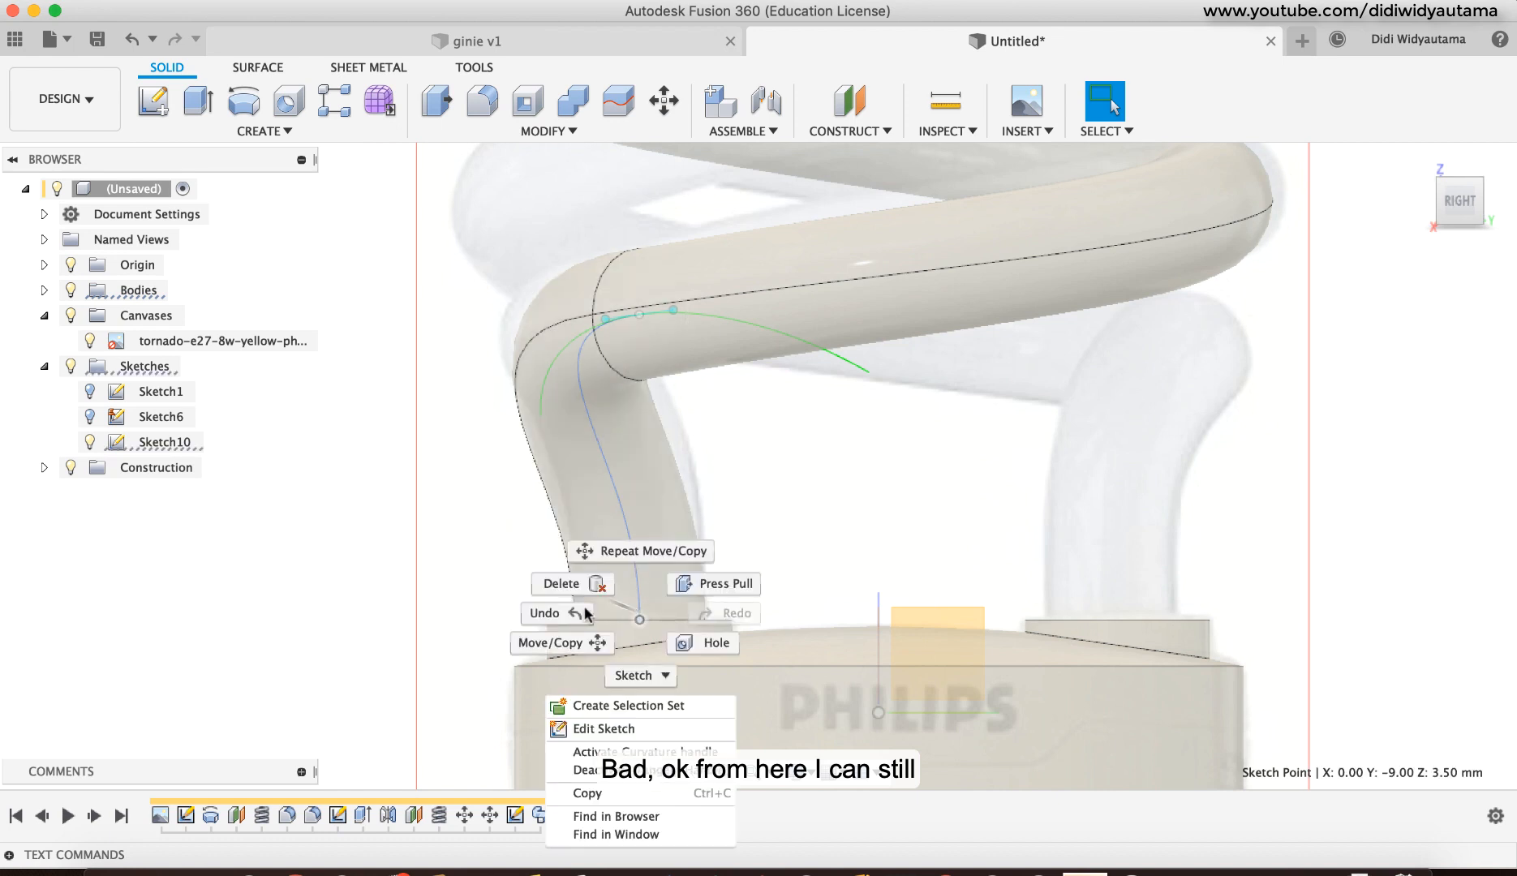
{"action": "left_click", "coordinate": [581, 643]}
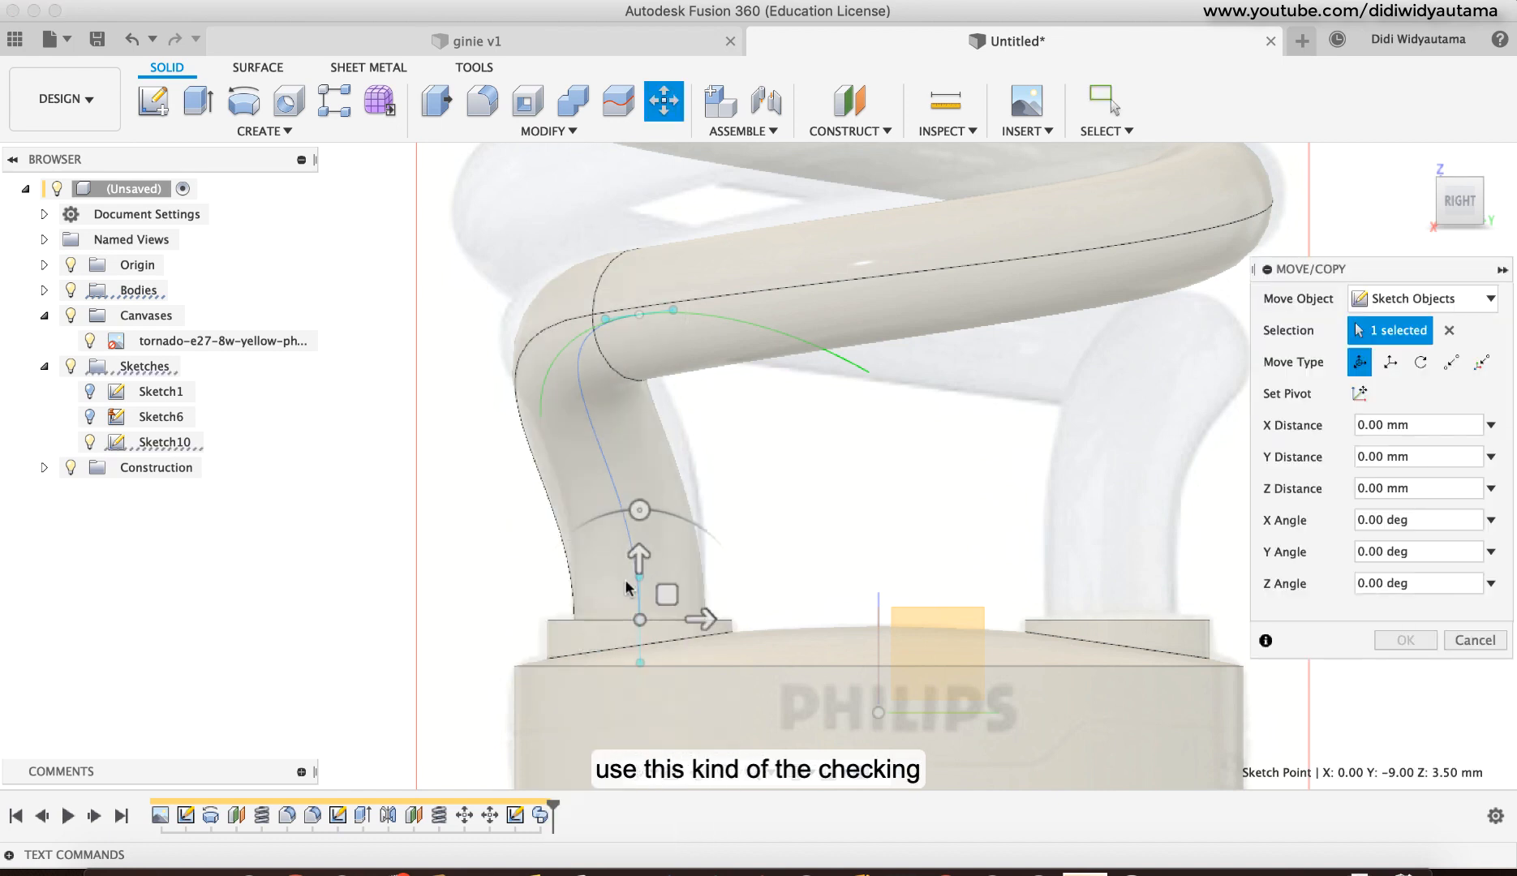
{"action": "middle_click_drag", "start_coordinate": [643, 583], "coordinate": [581, 542], "text": "shift"}
{"action": "scroll", "coordinate": [637, 588], "scroll_direction": "up", "scroll_amount": 4}
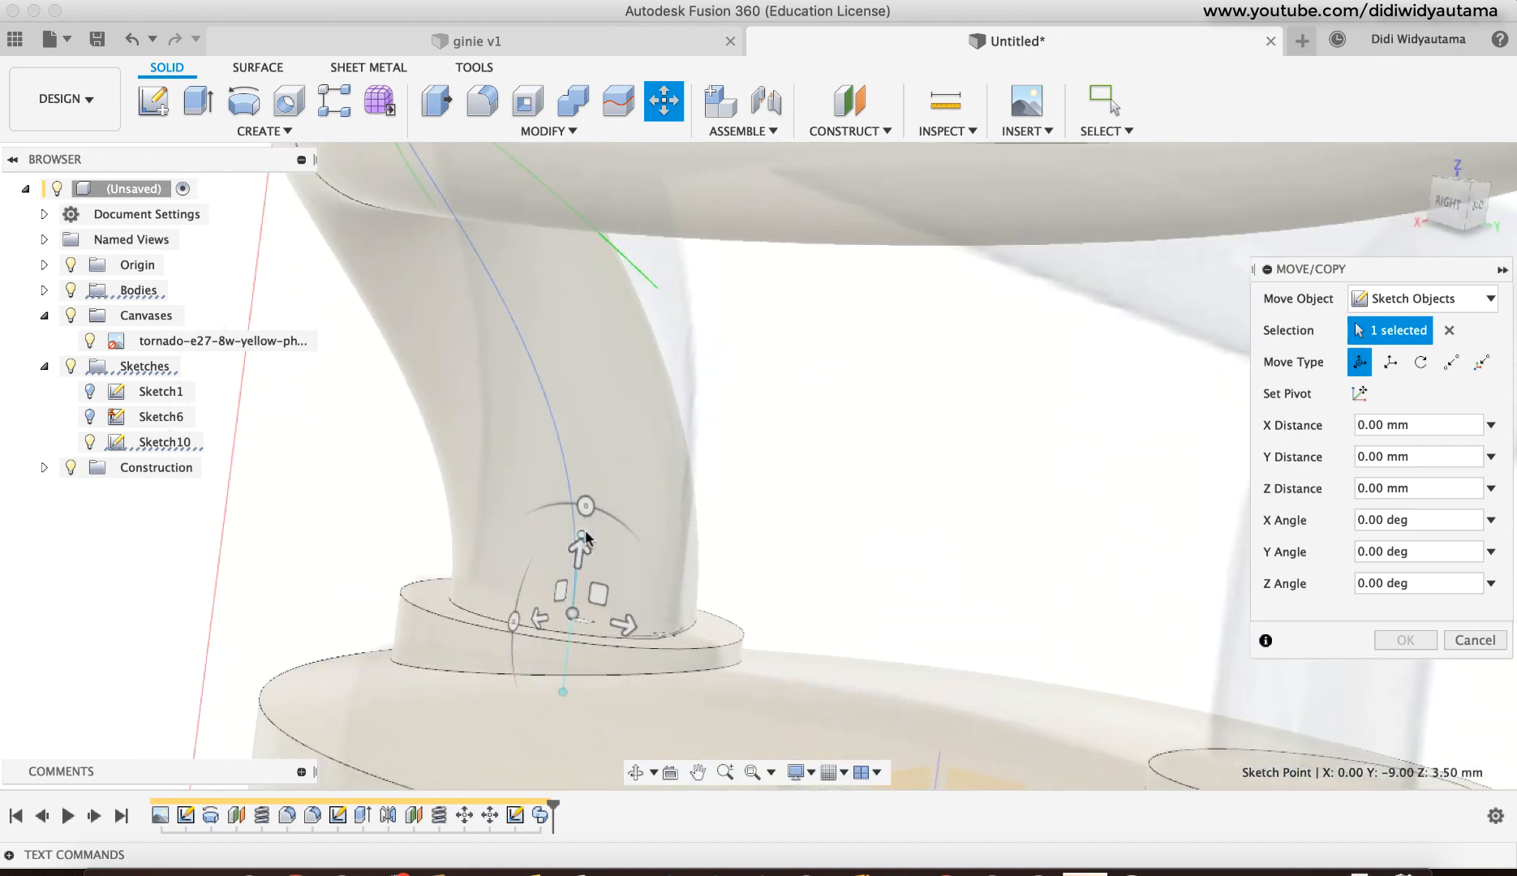
{"action": "left_click", "coordinate": [584, 533]}
{"action": "middle_click_drag", "start_coordinate": [722, 541], "coordinate": [1091, 425], "text": "shift"}
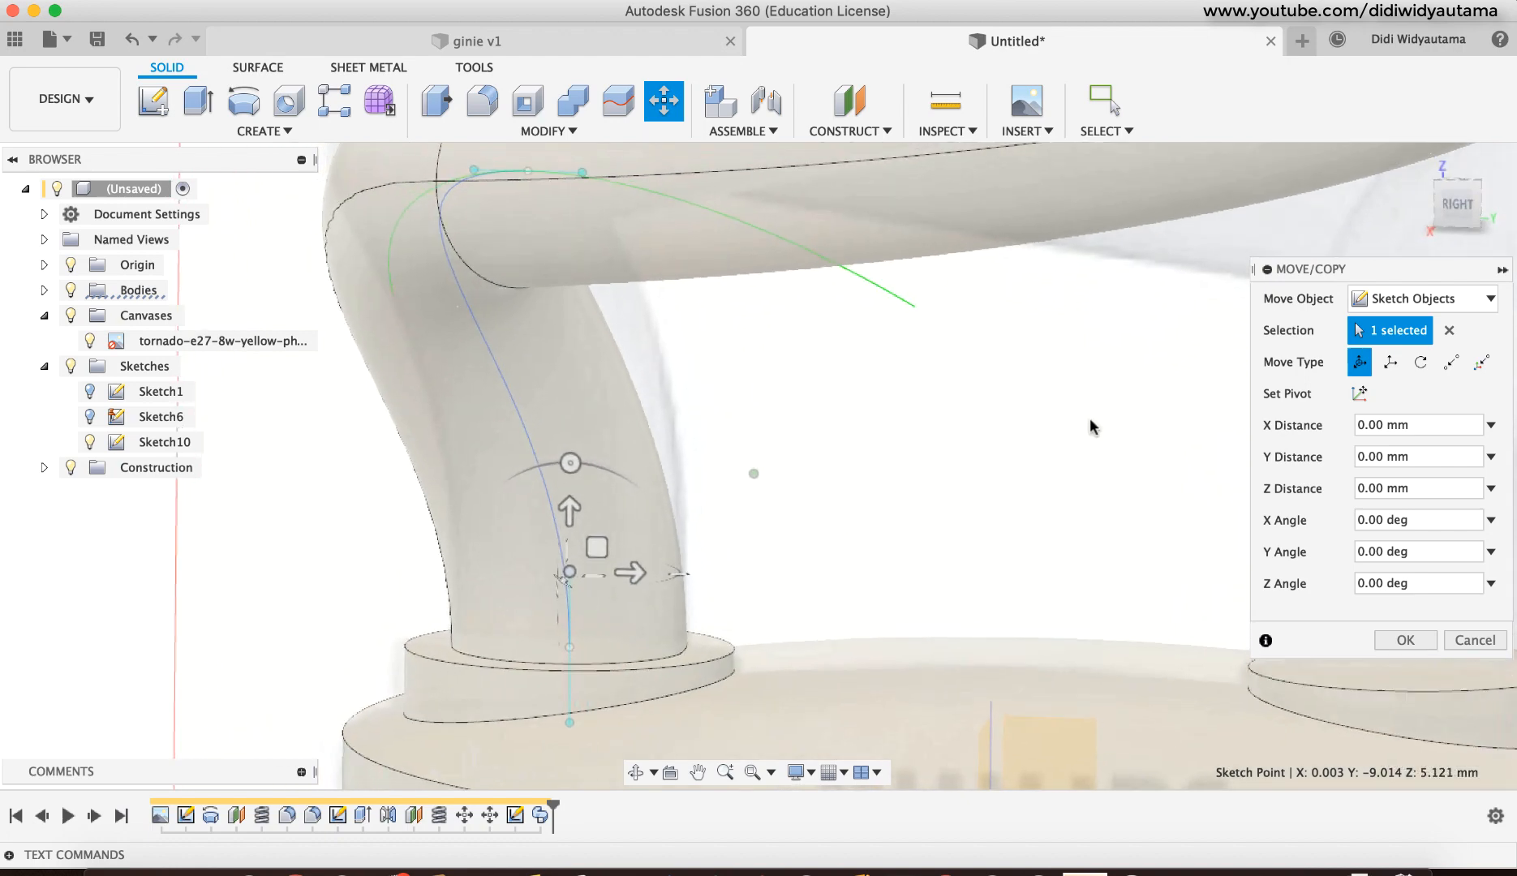
{"action": "left_click", "coordinate": [1460, 204]}
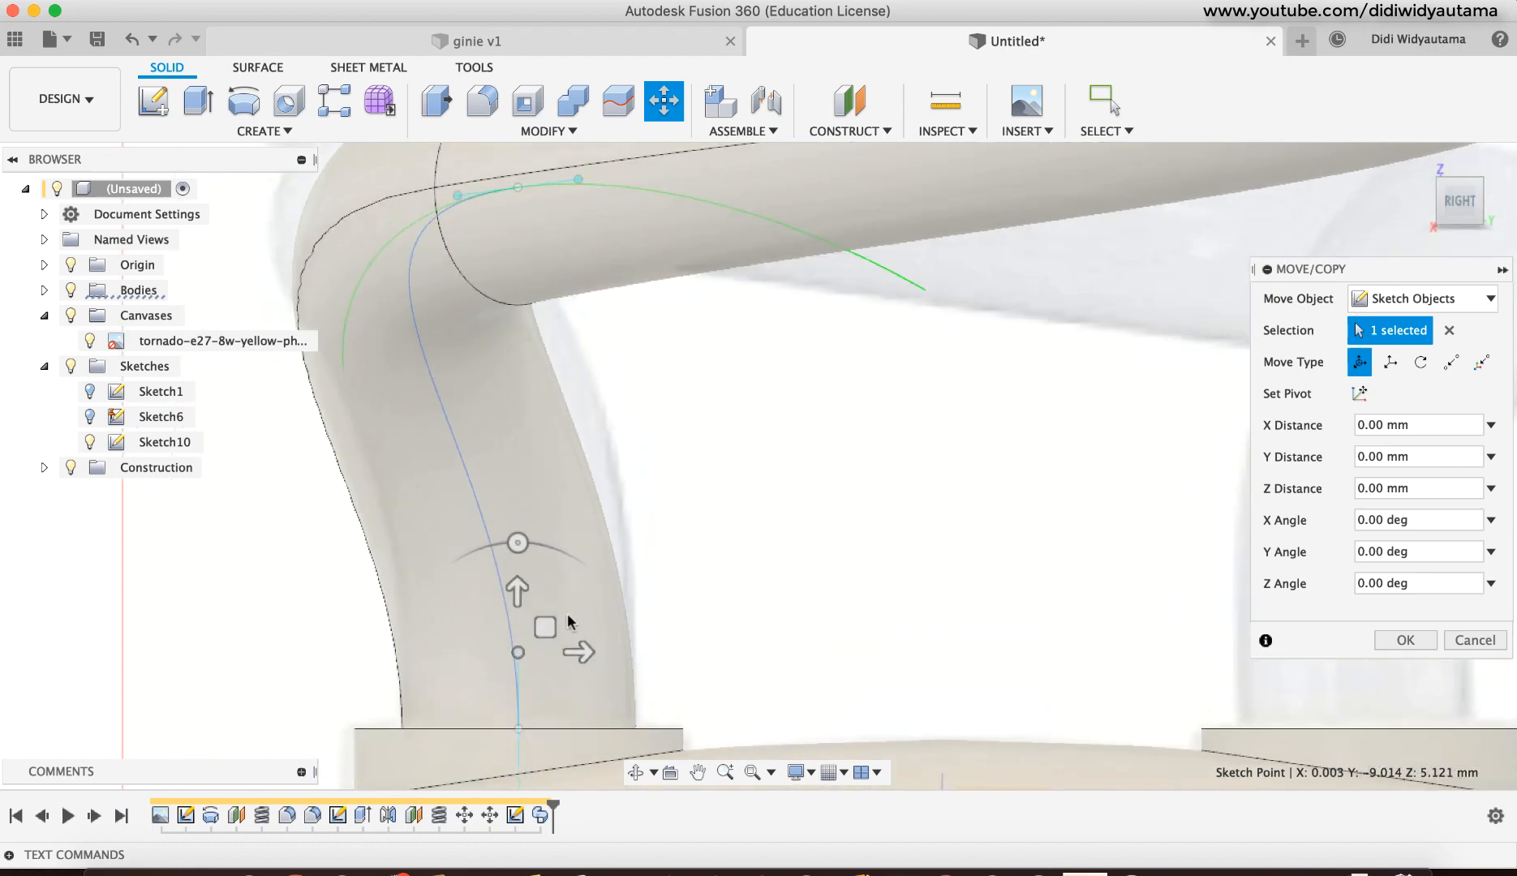
{"action": "left_click_drag", "start_coordinate": [577, 653], "coordinate": [593, 662]}
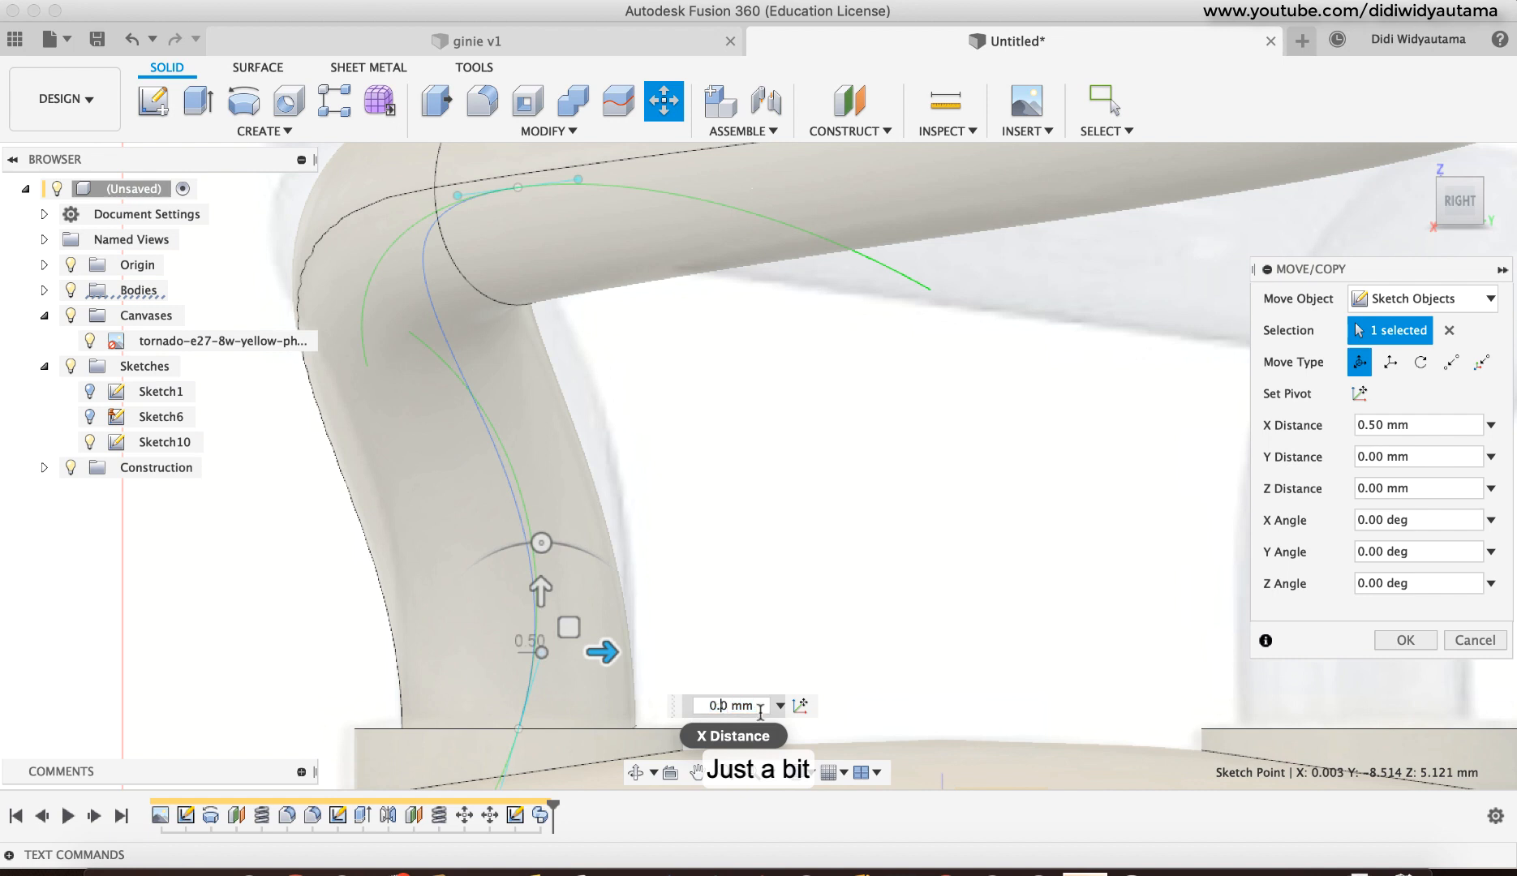
{"action": "key", "text": "Return"}
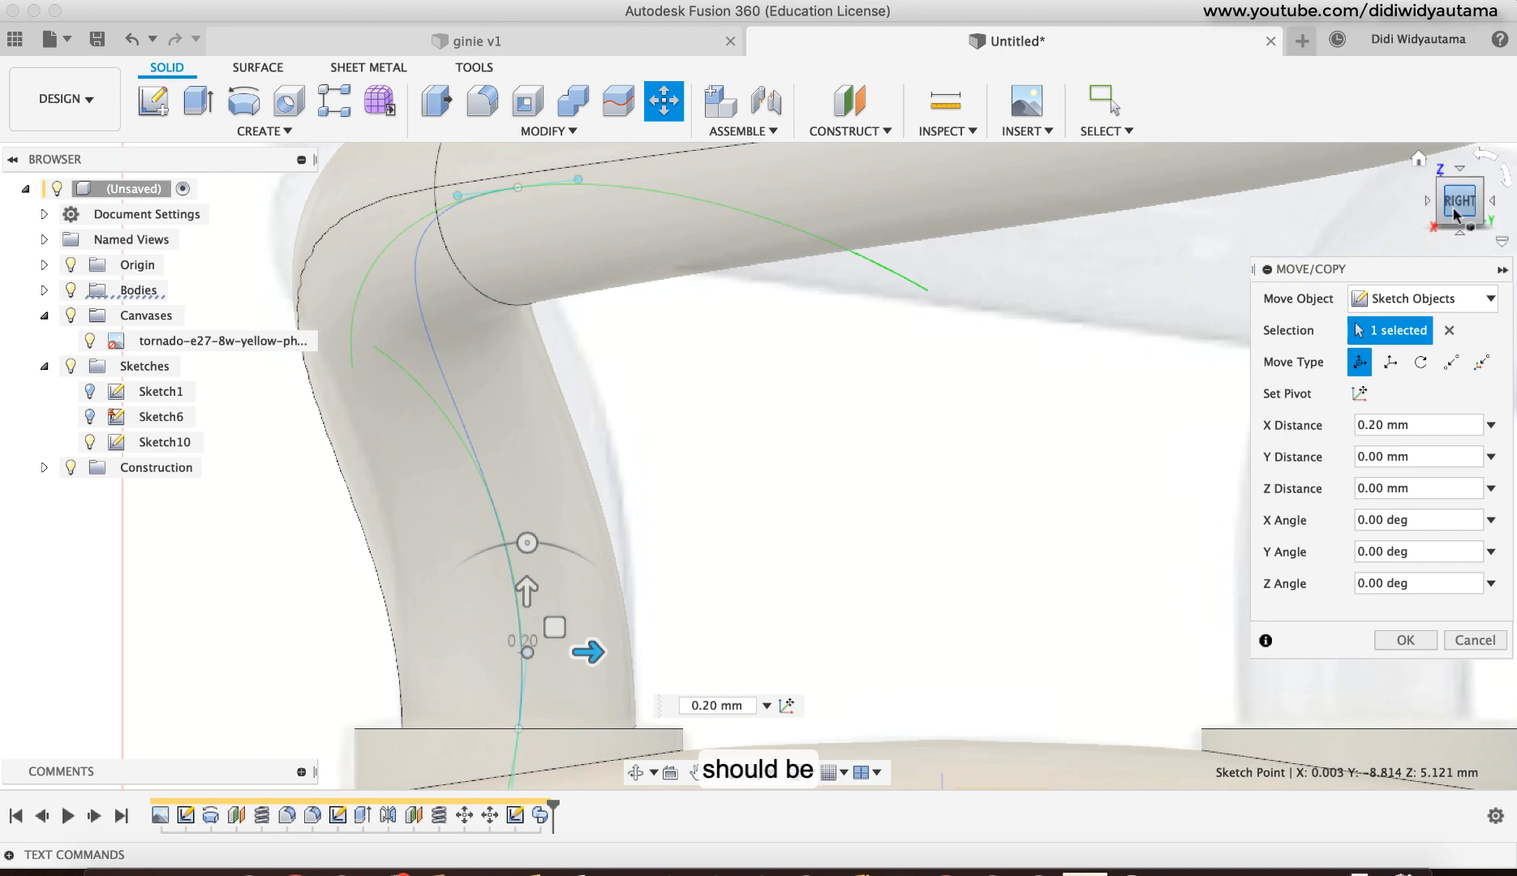
{"action": "left_click", "coordinate": [1428, 204]}
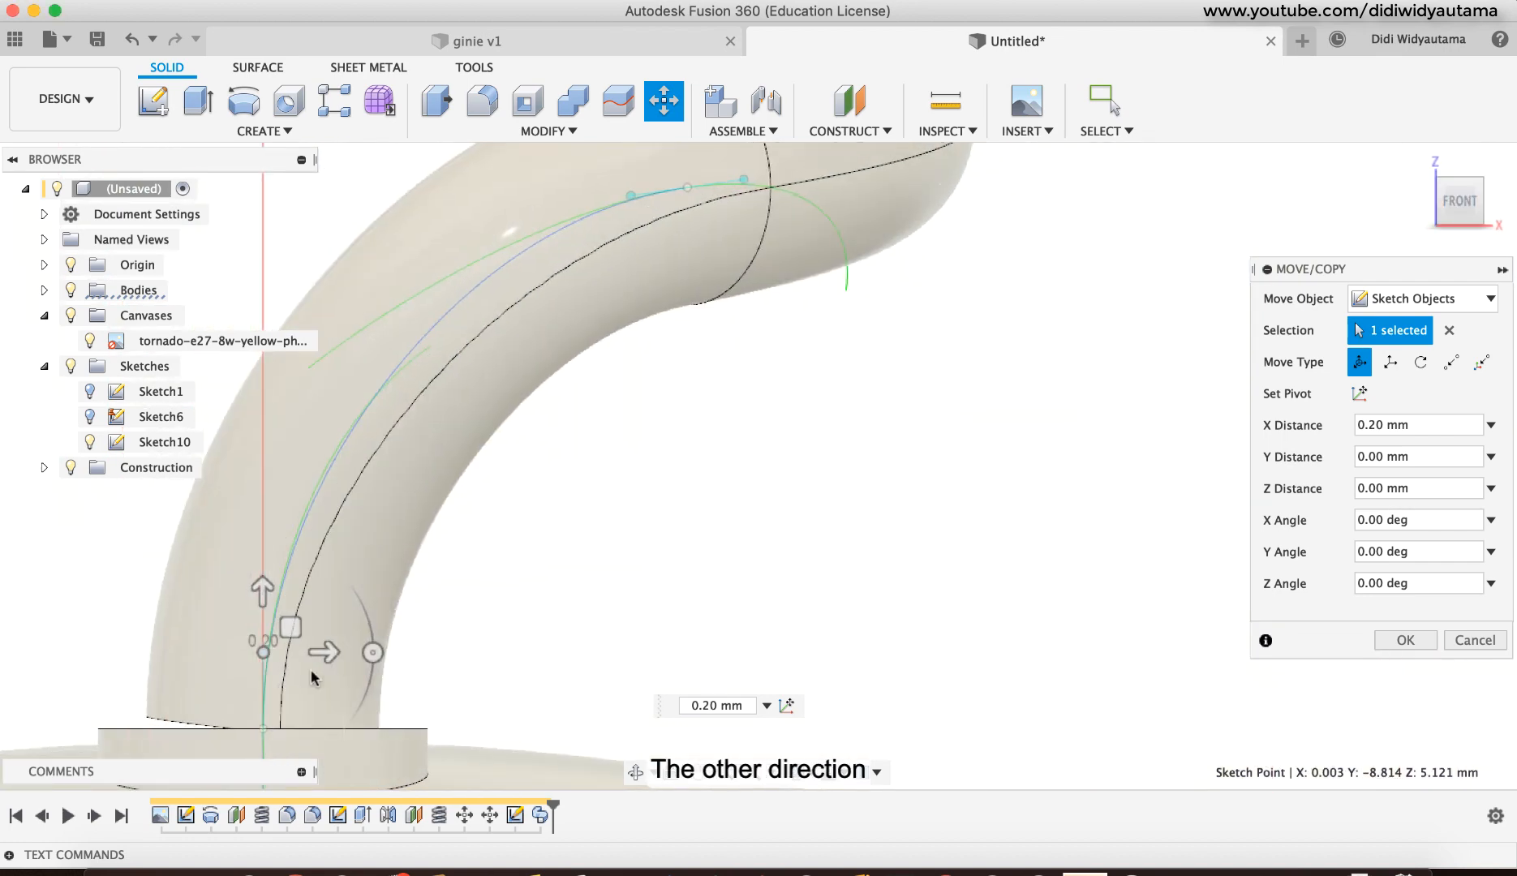
{"action": "left_click", "coordinate": [1430, 646]}
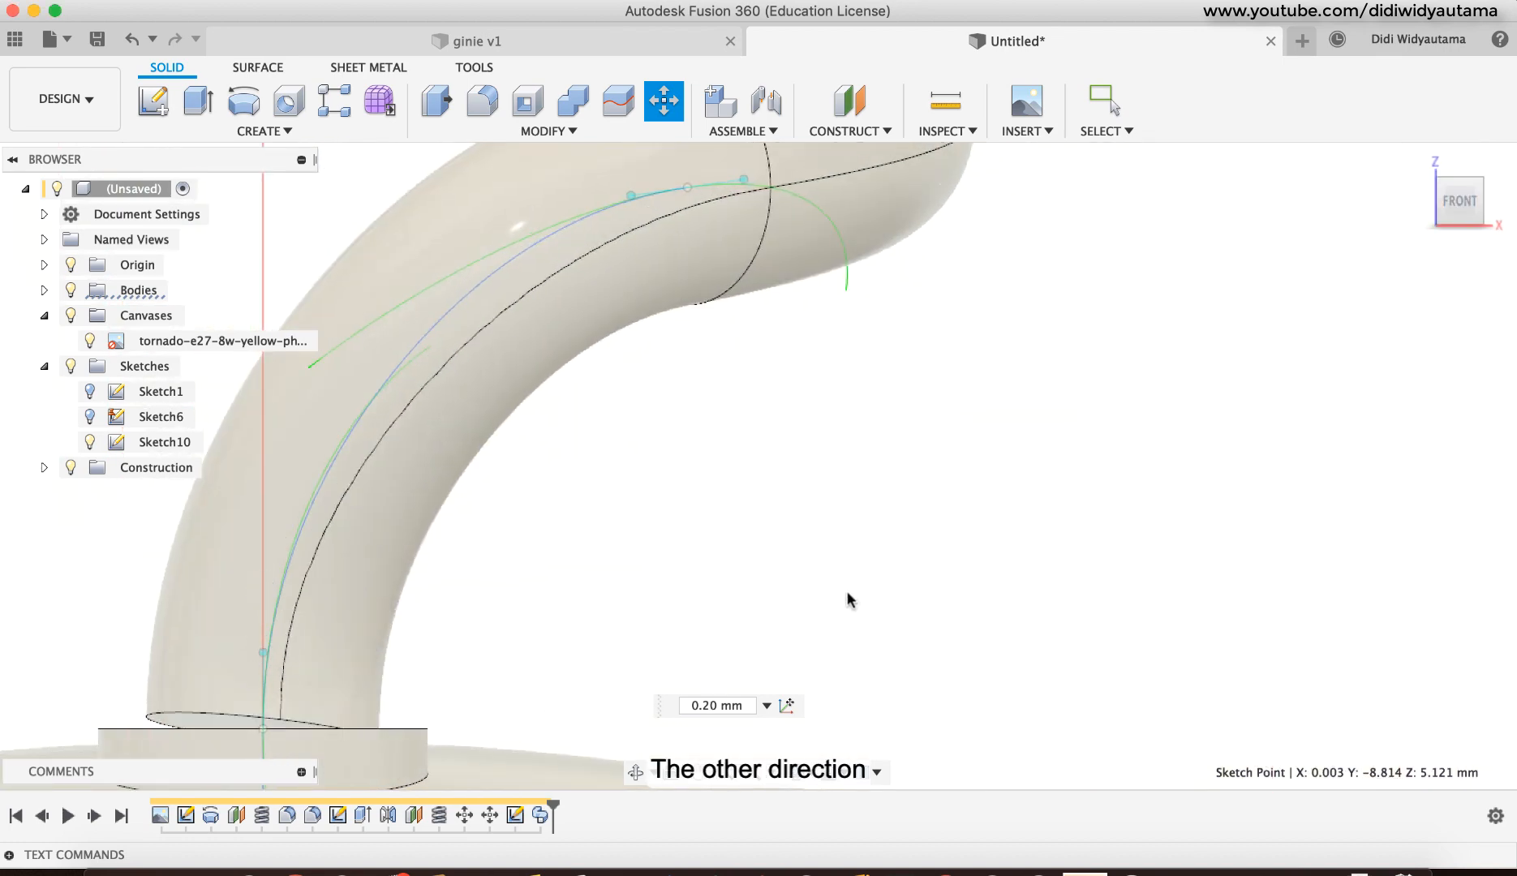
Step: Examine the adjusted spline path against the swept tube and the canvas from the right side
{"action": "left_click", "coordinate": [1485, 215]}
{"action": "left_click", "coordinate": [1485, 215]}
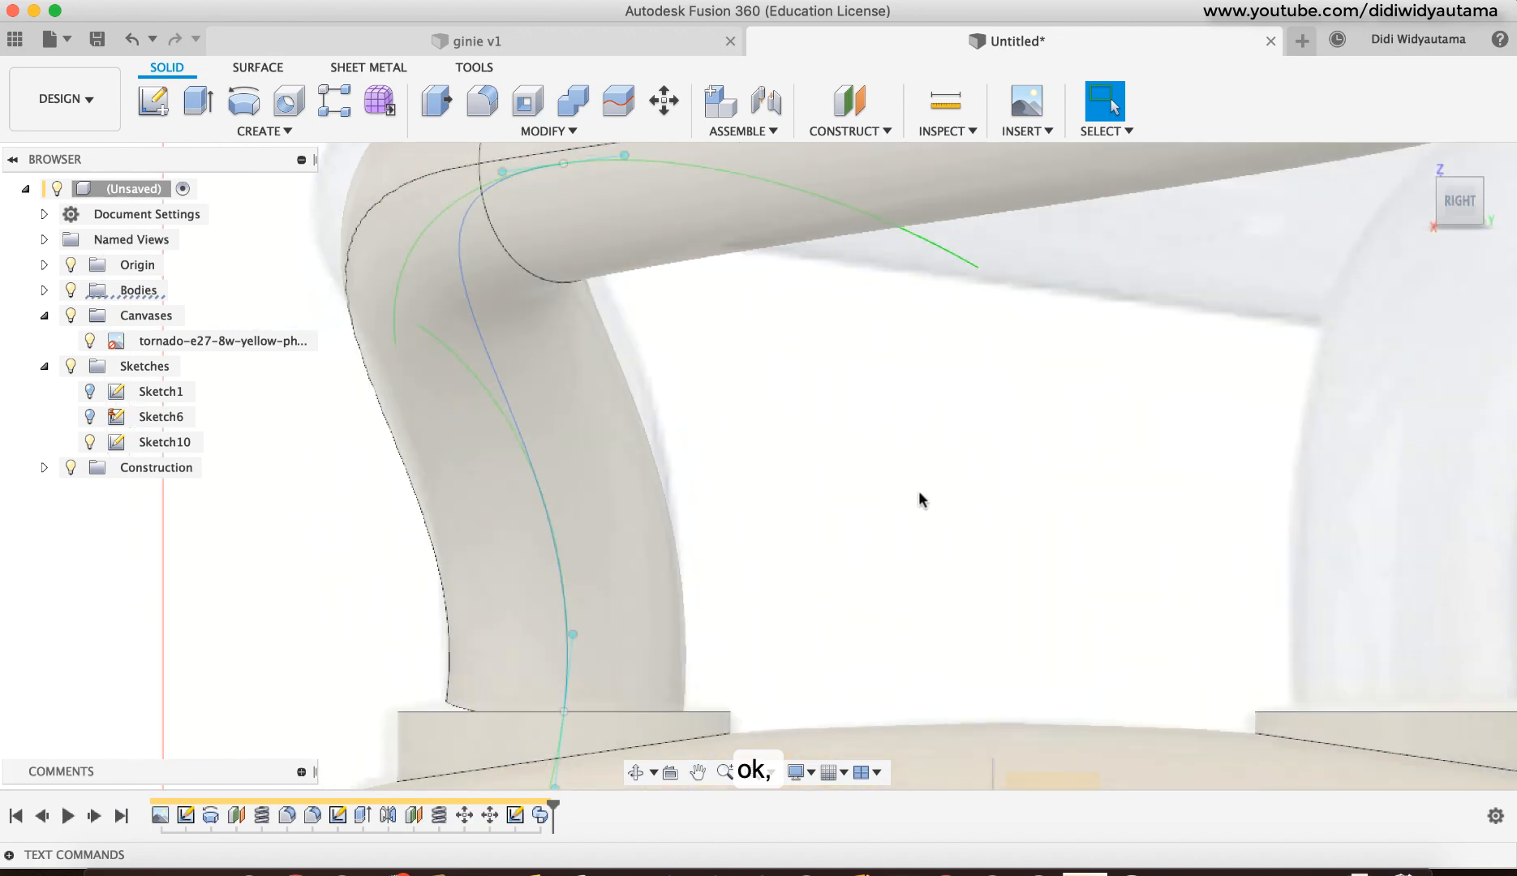
{"action": "scroll", "coordinate": [931, 489], "scroll_direction": "up", "scroll_amount": 3}
{"action": "scroll", "coordinate": [931, 490], "scroll_direction": "down", "scroll_amount": 2}
{"action": "scroll", "coordinate": [933, 493], "scroll_direction": "up", "scroll_amount": 2}
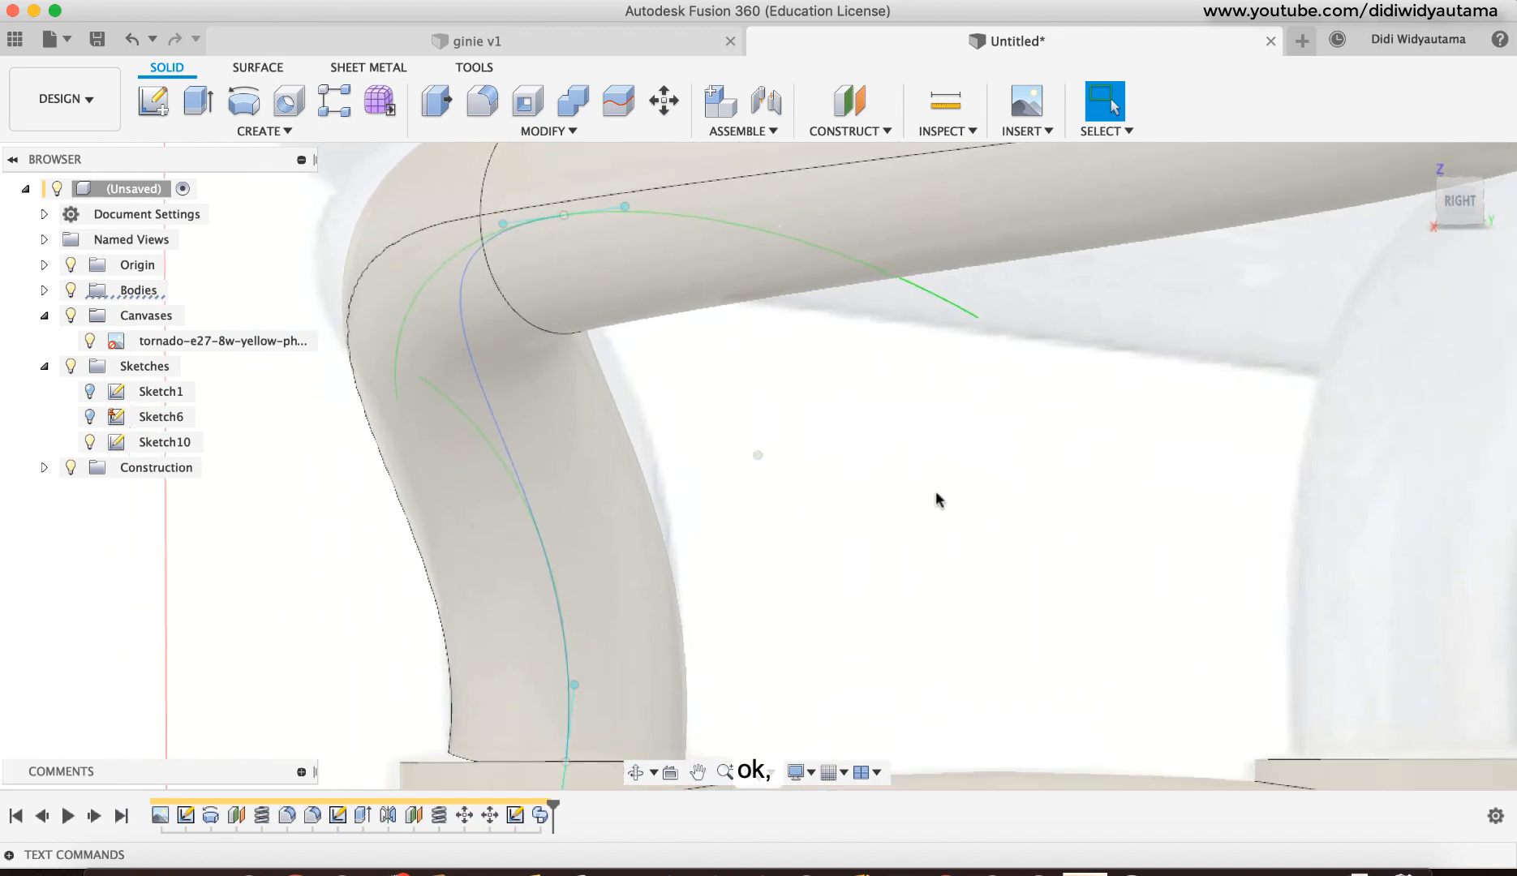
{"action": "scroll", "coordinate": [936, 498], "scroll_direction": "up", "scroll_amount": 3}
{"action": "scroll", "coordinate": [937, 499], "scroll_direction": "down", "scroll_amount": 3}
{"action": "scroll", "coordinate": [937, 505], "scroll_direction": "down", "scroll_amount": 5}
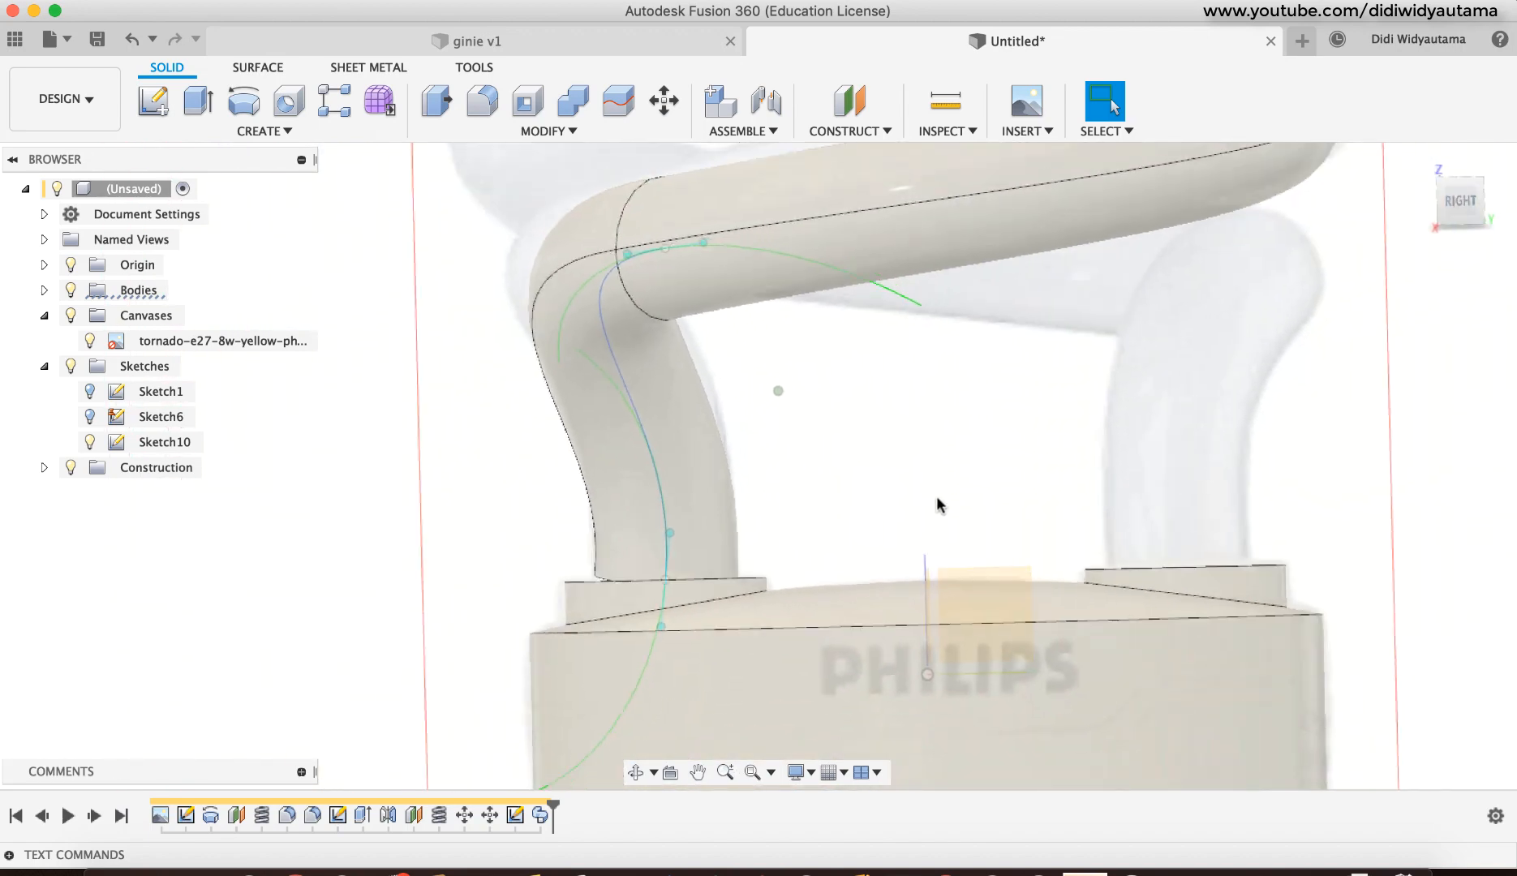
{"action": "middle_click_drag", "start_coordinate": [952, 443], "coordinate": [1111, 372], "text": "shift"}
{"action": "left_click", "coordinate": [1458, 205]}
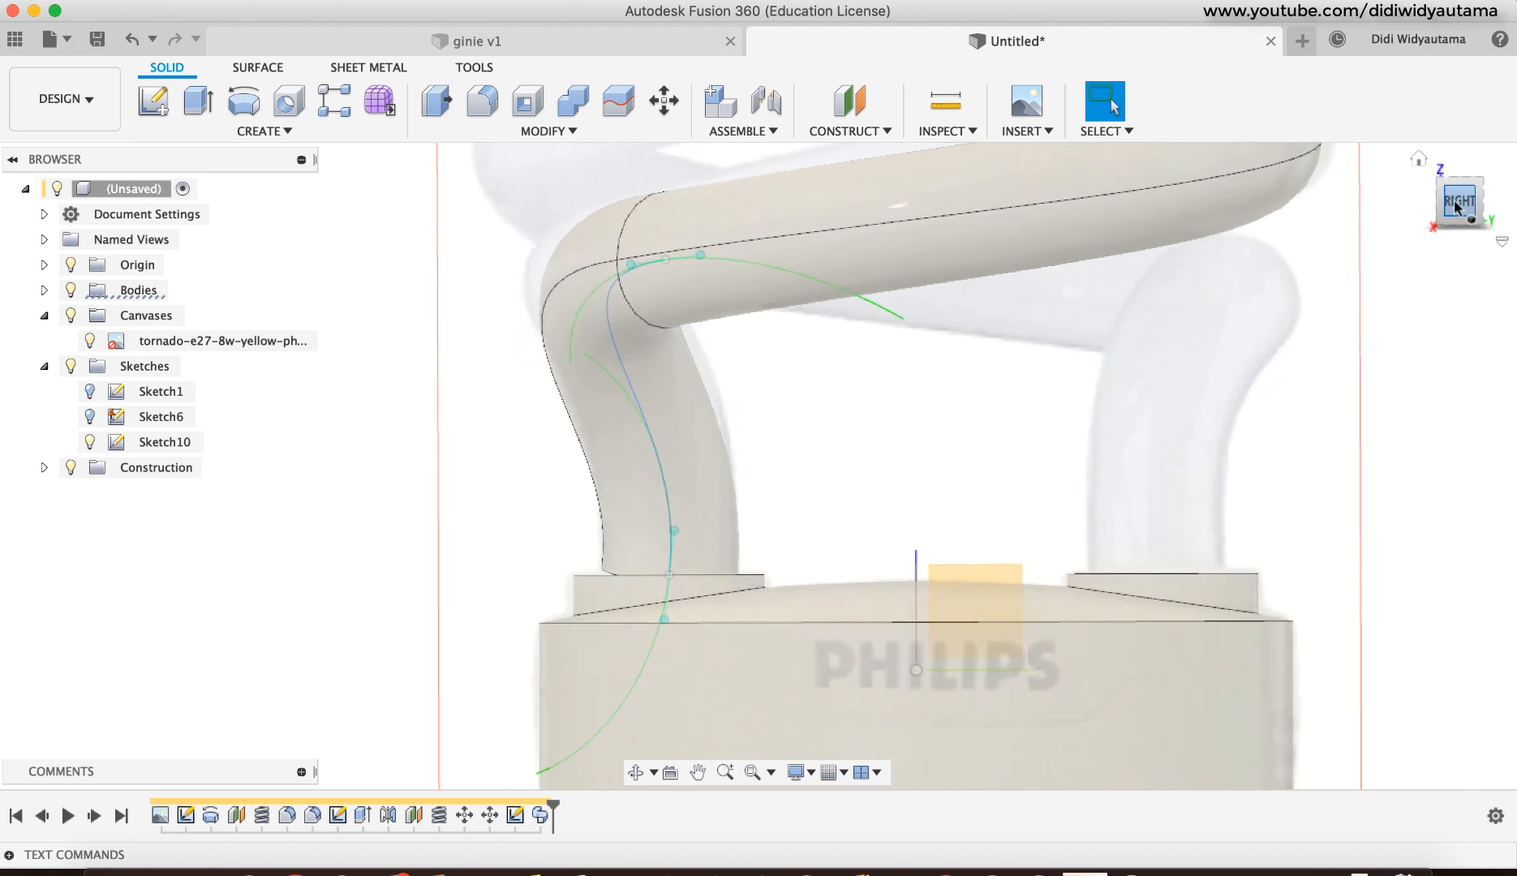
Step: Shift the spline's coil-end tangent handle by about -0.23 mm in X and -0.19 mm in Z in the top view, and accept the move
{"action": "right_click", "coordinate": [670, 268]}
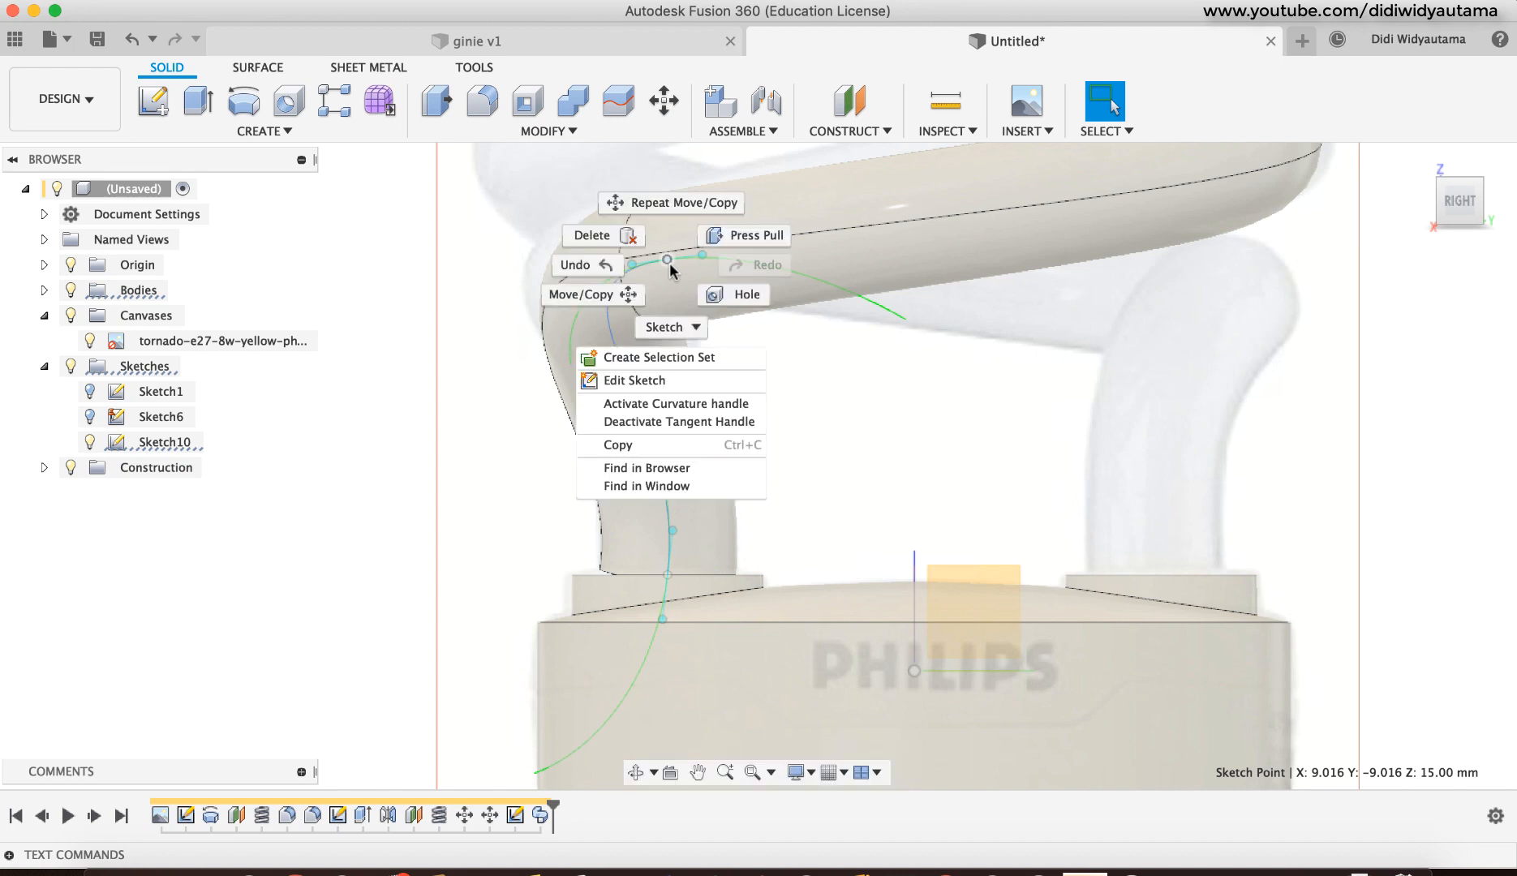
{"action": "left_click", "coordinate": [616, 291]}
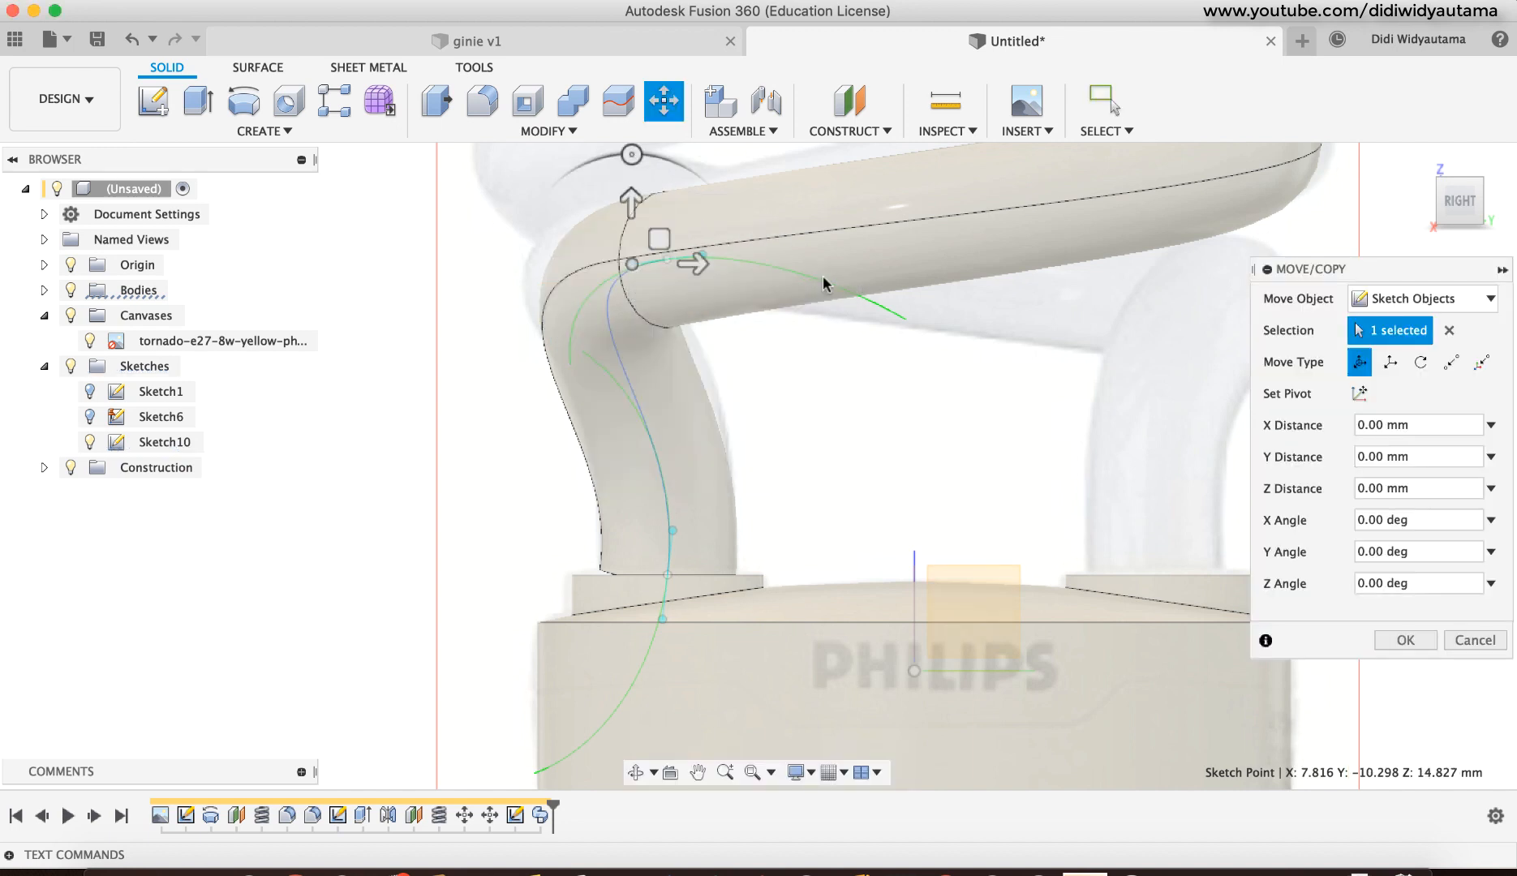
{"action": "left_click", "coordinate": [1461, 169]}
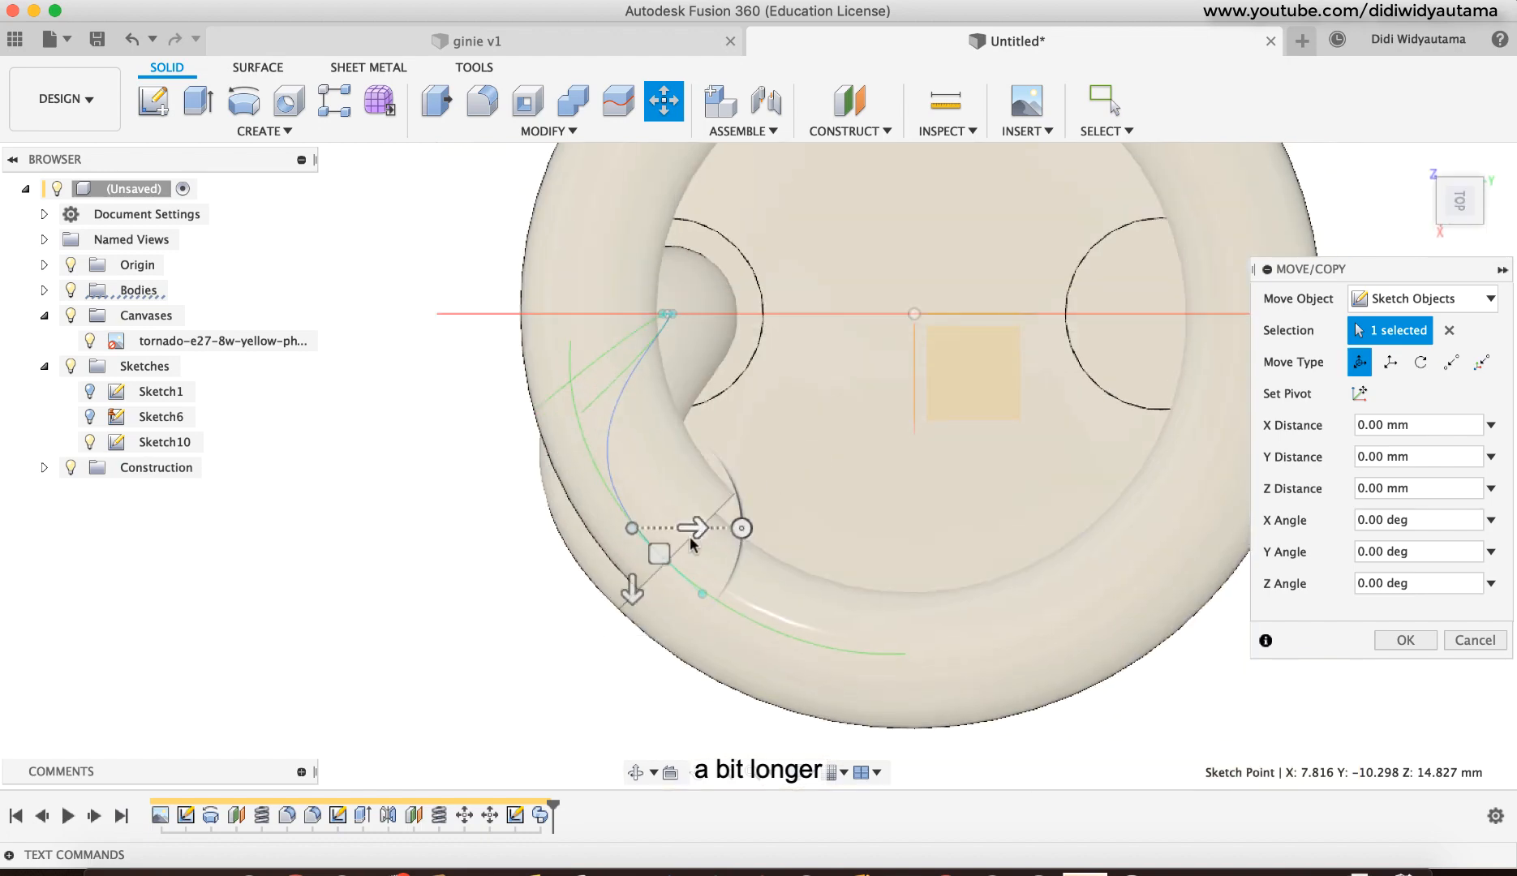
{"action": "left_click", "coordinate": [660, 555]}
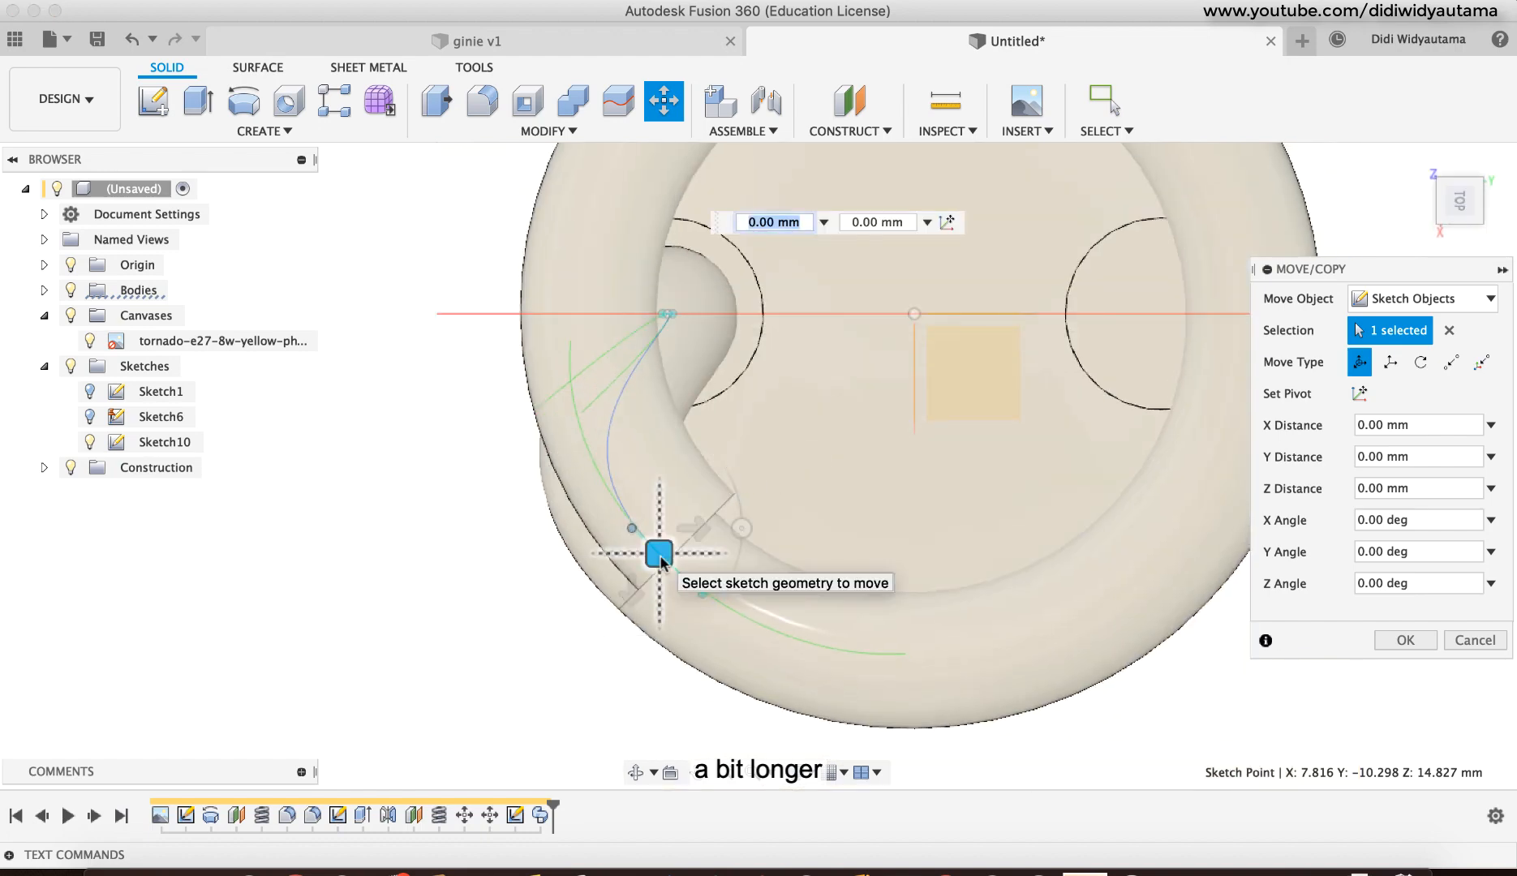
{"action": "left_click_drag", "start_coordinate": [661, 558], "coordinate": [654, 551]}
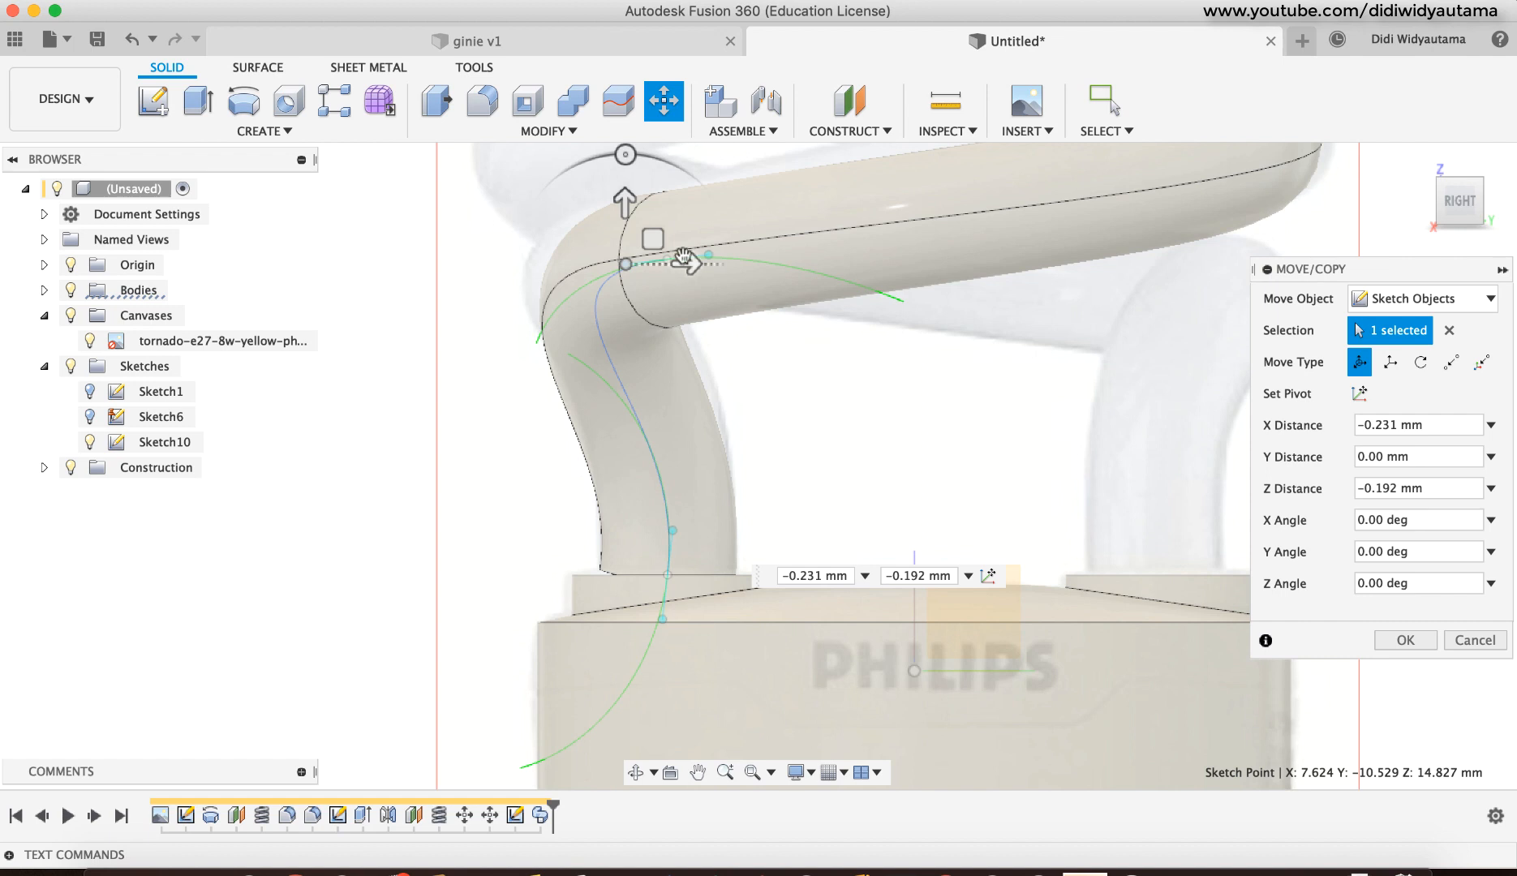
{"action": "left_click", "coordinate": [625, 202]}
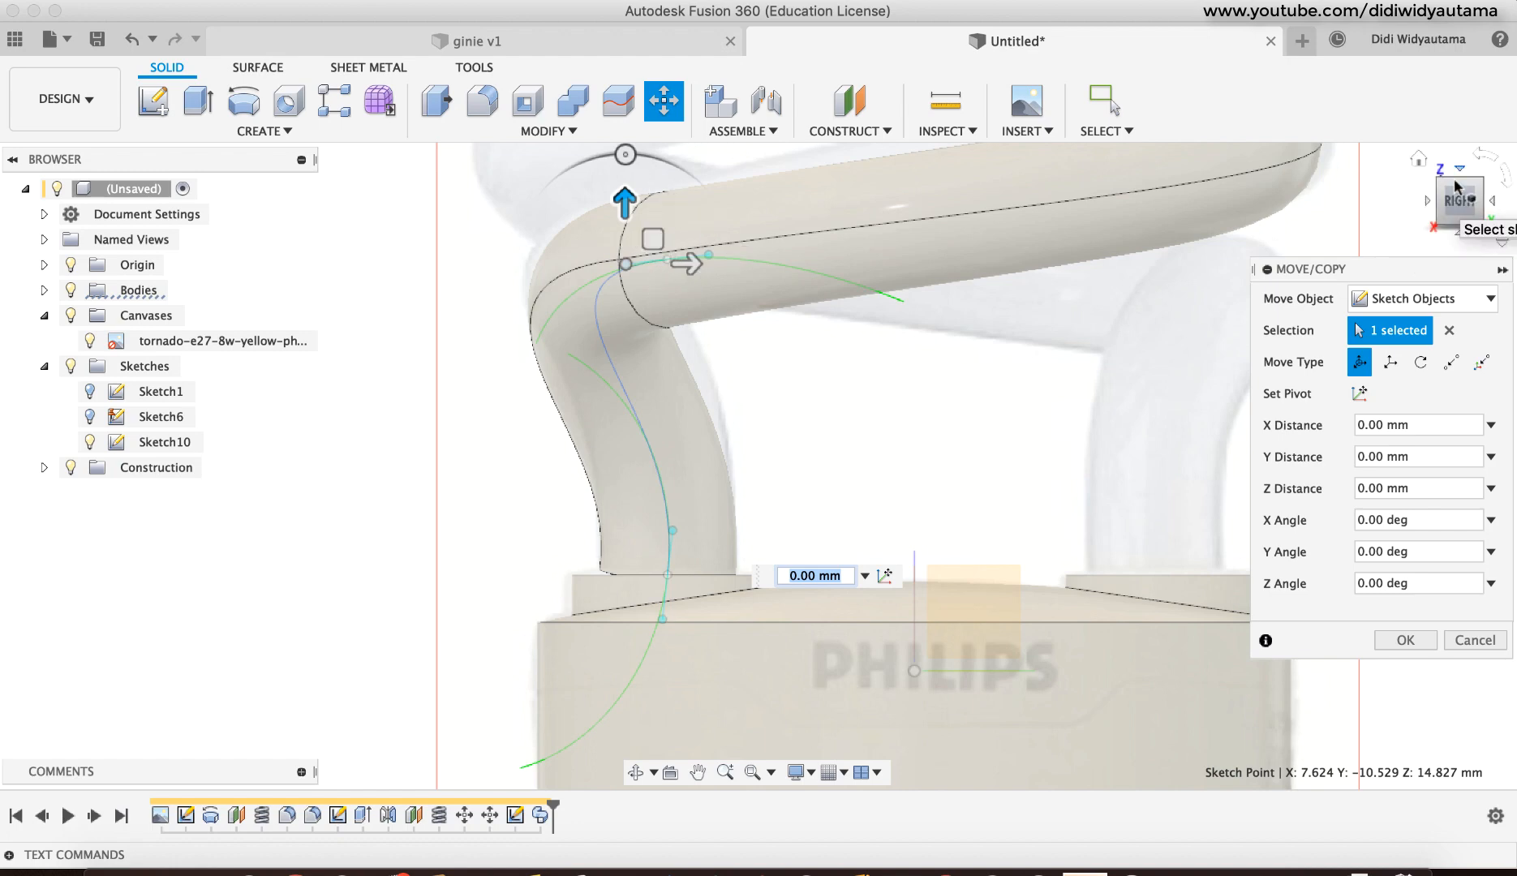
{"action": "left_click", "coordinate": [1460, 168]}
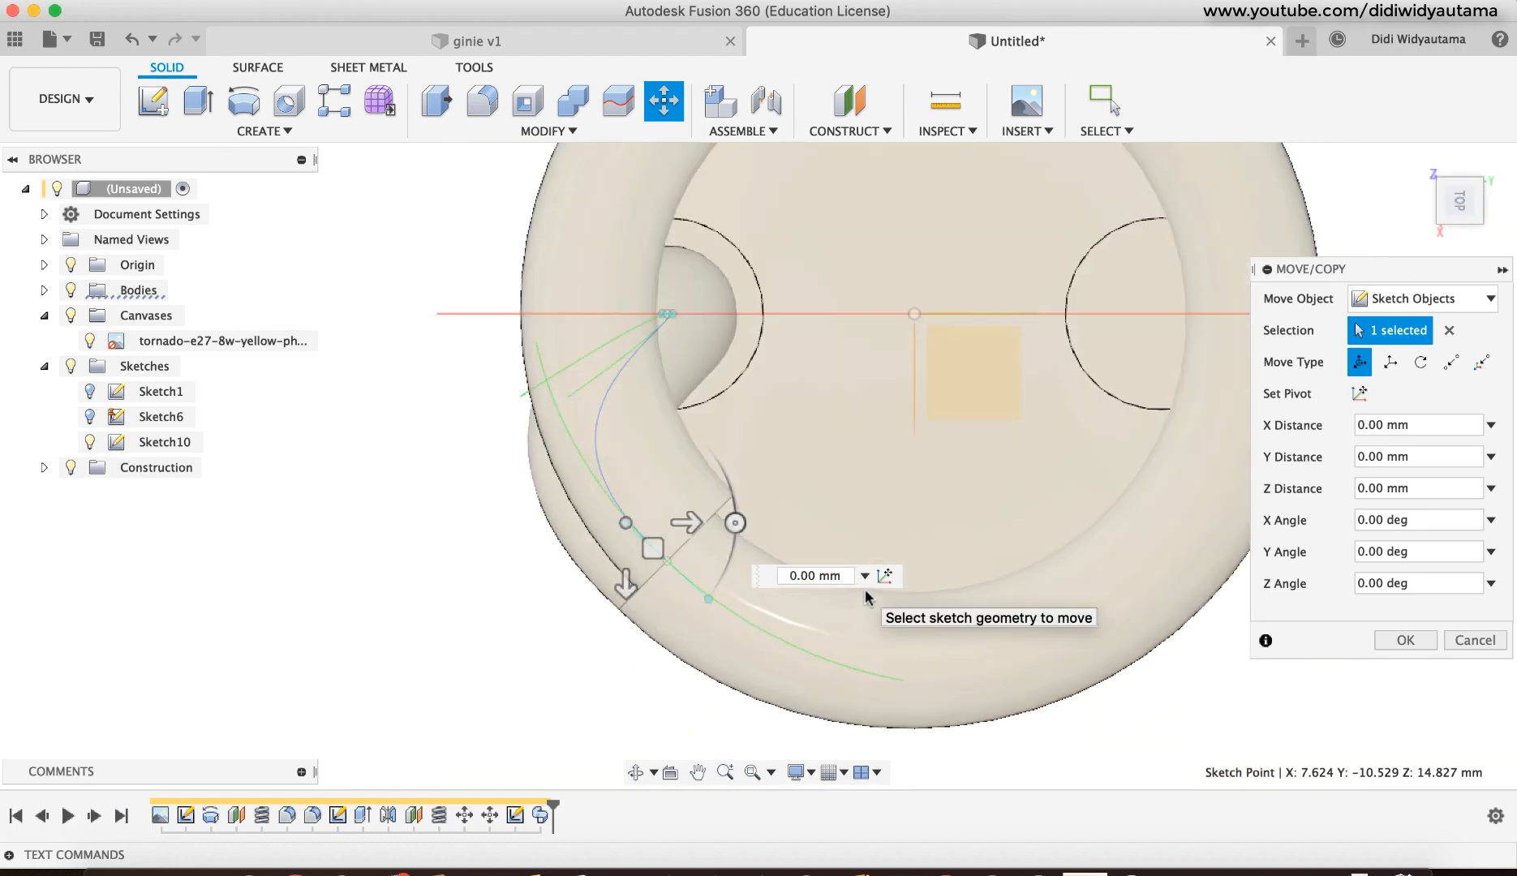
{"action": "left_click", "coordinate": [1386, 642]}
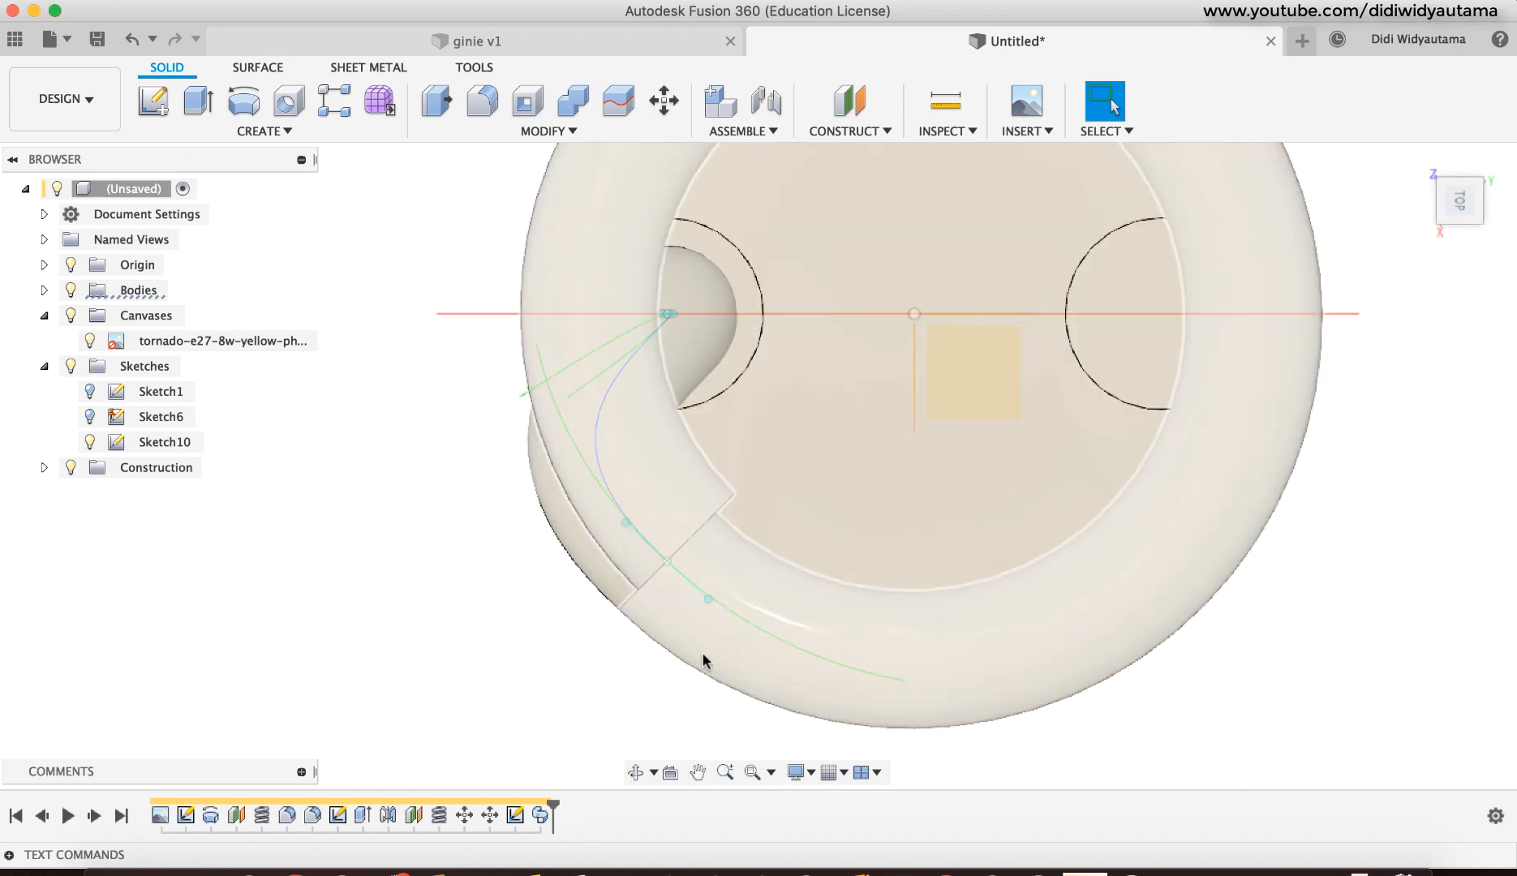
Step: Move the post-end tangent handle by about -0.05 mm in X and 0.44 mm in Y in the right view, and accept the move
{"action": "middle_click_drag", "start_coordinate": [676, 680], "coordinate": [1318, 359], "text": "shift"}
{"action": "scroll", "coordinate": [1168, 545], "scroll_direction": "up", "scroll_amount": 3}
{"action": "left_click", "coordinate": [1482, 197]}
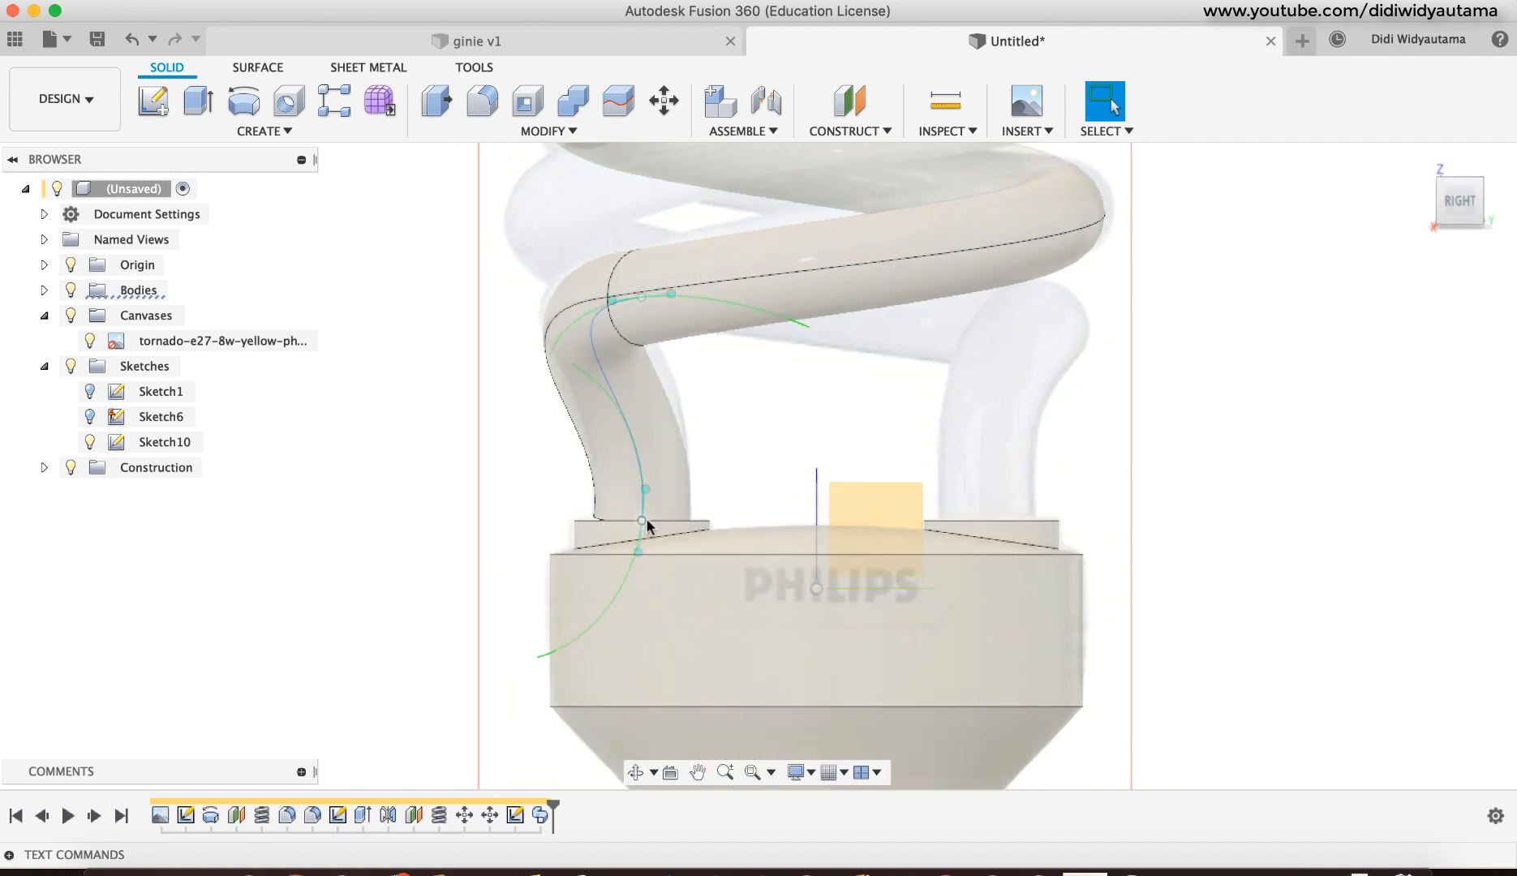
{"action": "right_click", "coordinate": [642, 524]}
{"action": "left_click", "coordinate": [520, 549]}
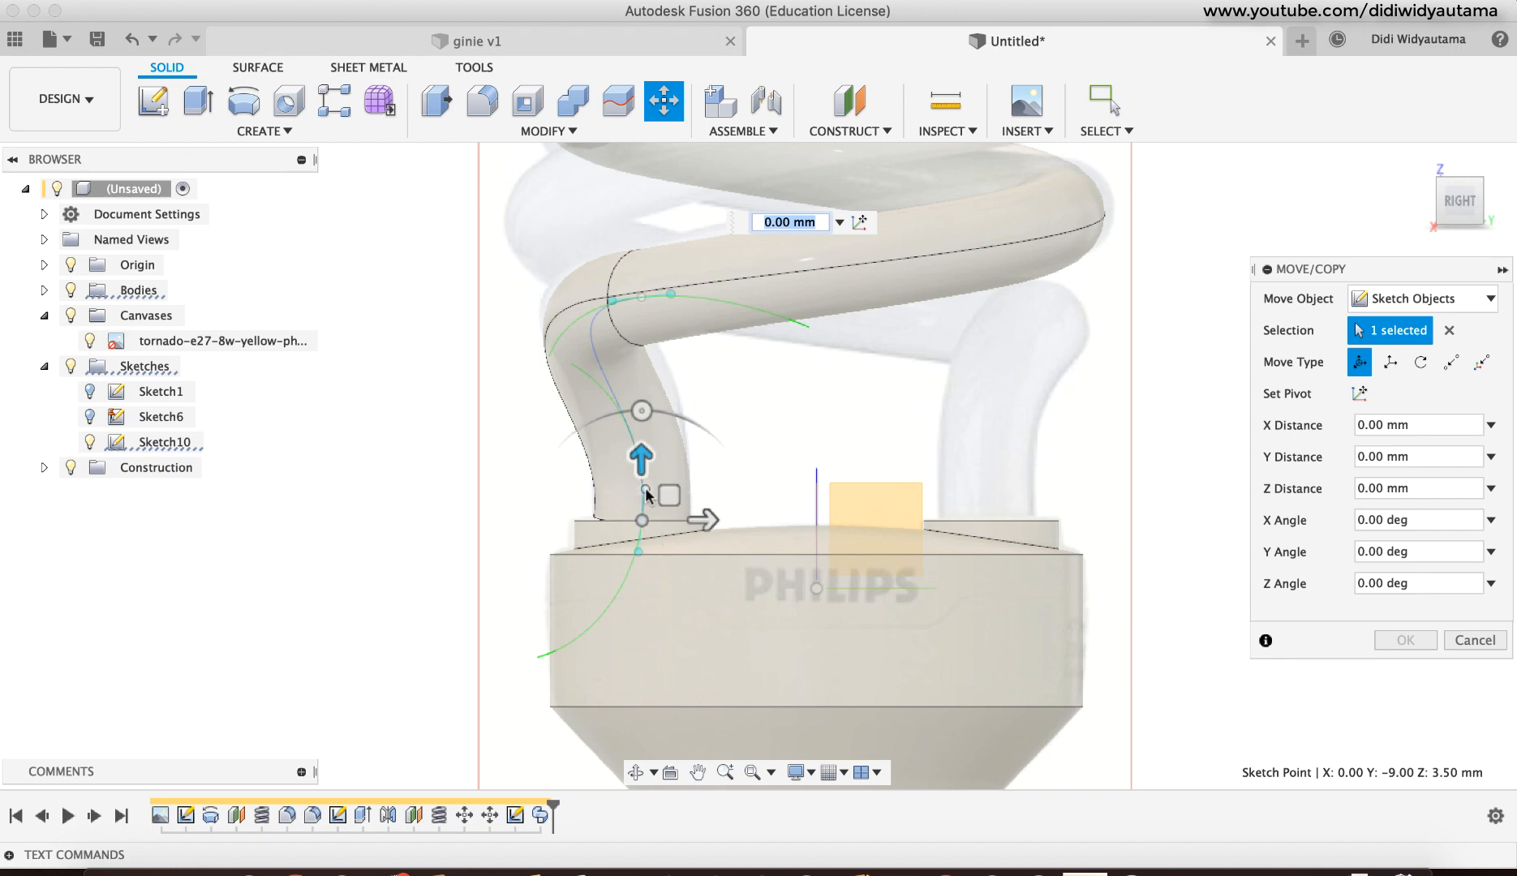
{"action": "mouse_move", "coordinate": [670, 495]}
{"action": "left_mouse_down"}
{"action": "mouse_move", "coordinate": [671, 508]}
{"action": "mouse_move", "coordinate": [672, 456]}
{"action": "left_mouse_up"}
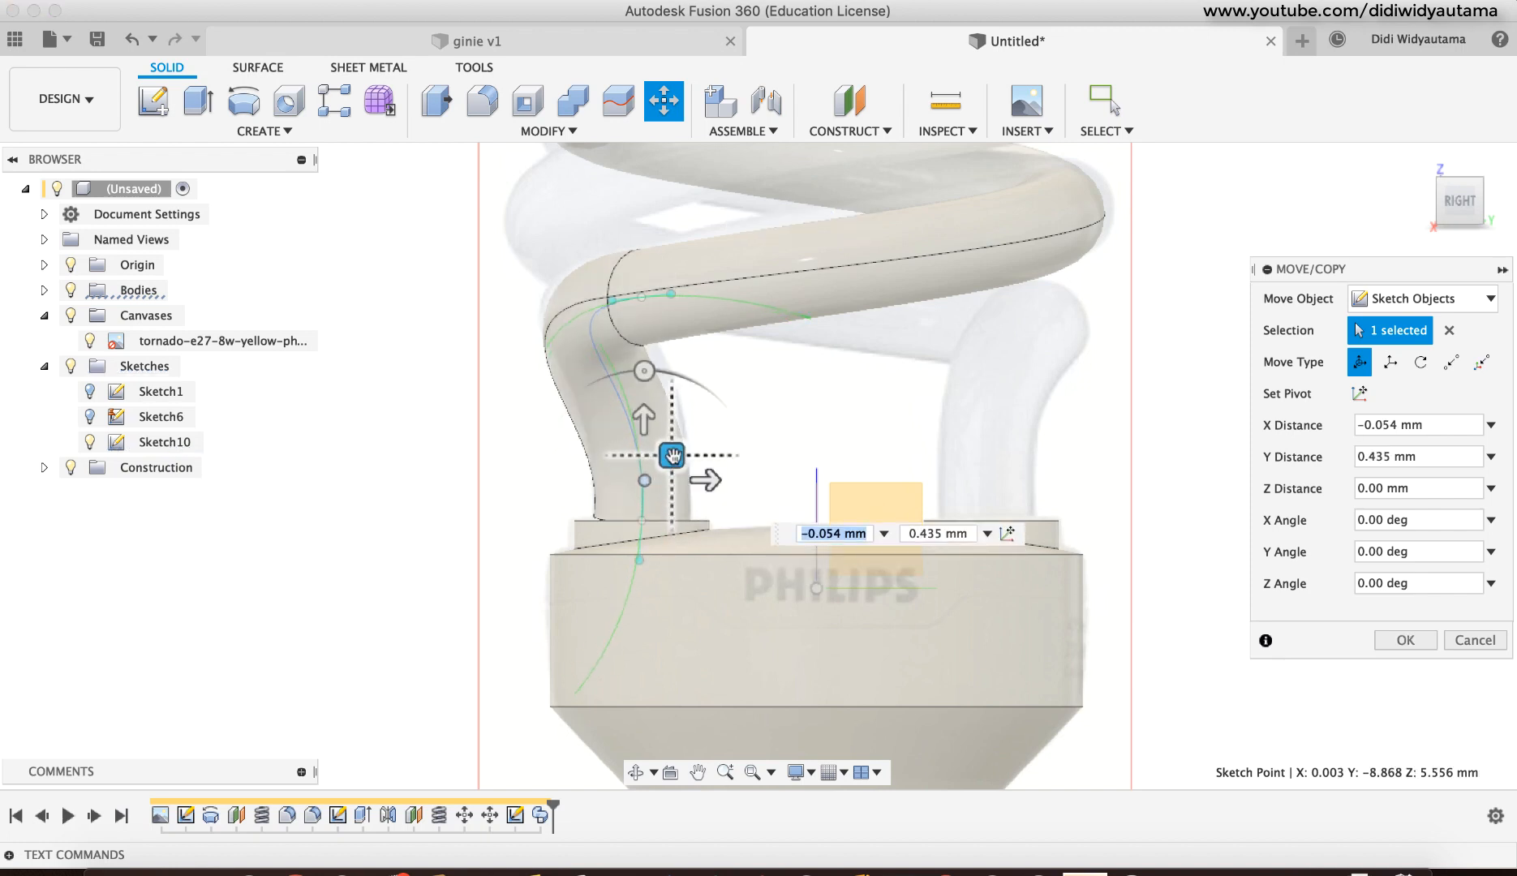
{"action": "left_click", "coordinate": [1431, 209]}
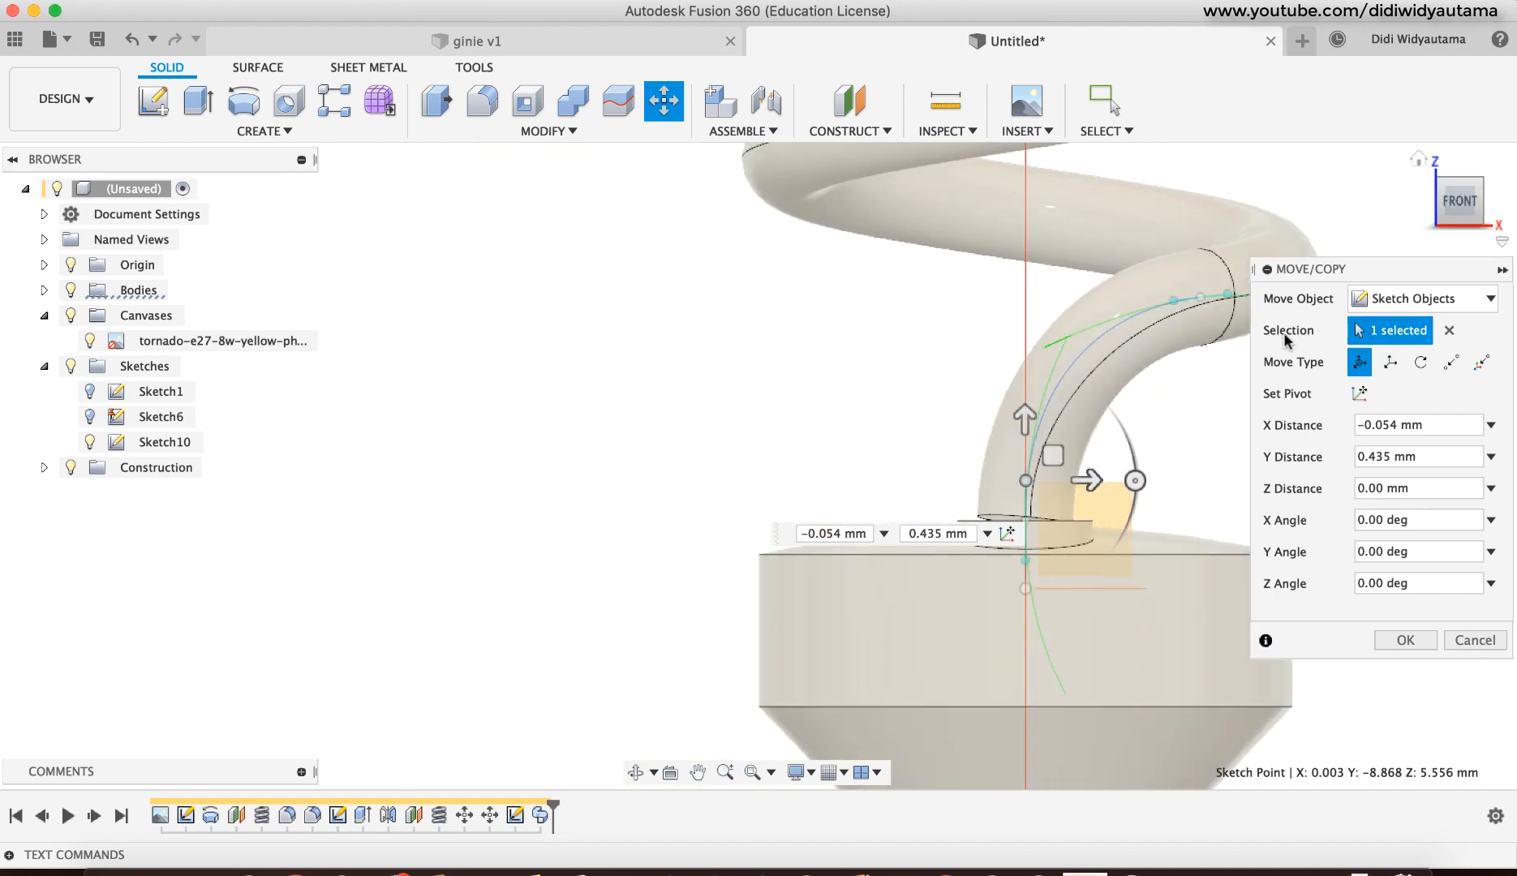
{"action": "left_click", "coordinate": [1406, 640]}
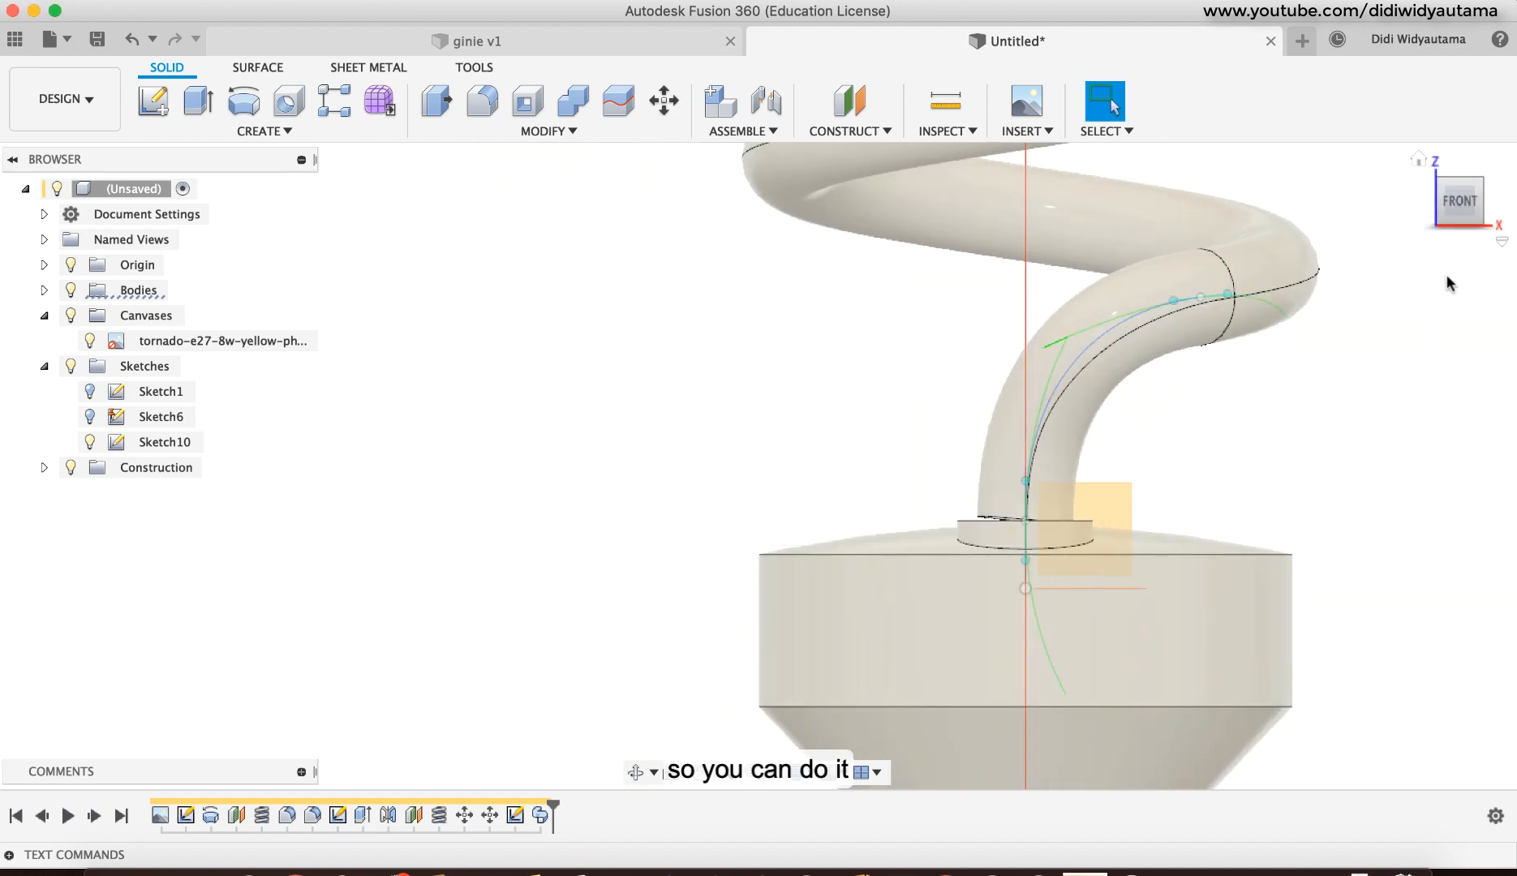
Step: Edit the lower tube's sweep feature so that its operation is New Body instead of Join
{"action": "middle_click_drag", "start_coordinate": [1446, 273], "coordinate": [1372, 282], "text": "shift"}
{"action": "left_click", "coordinate": [1478, 201]}
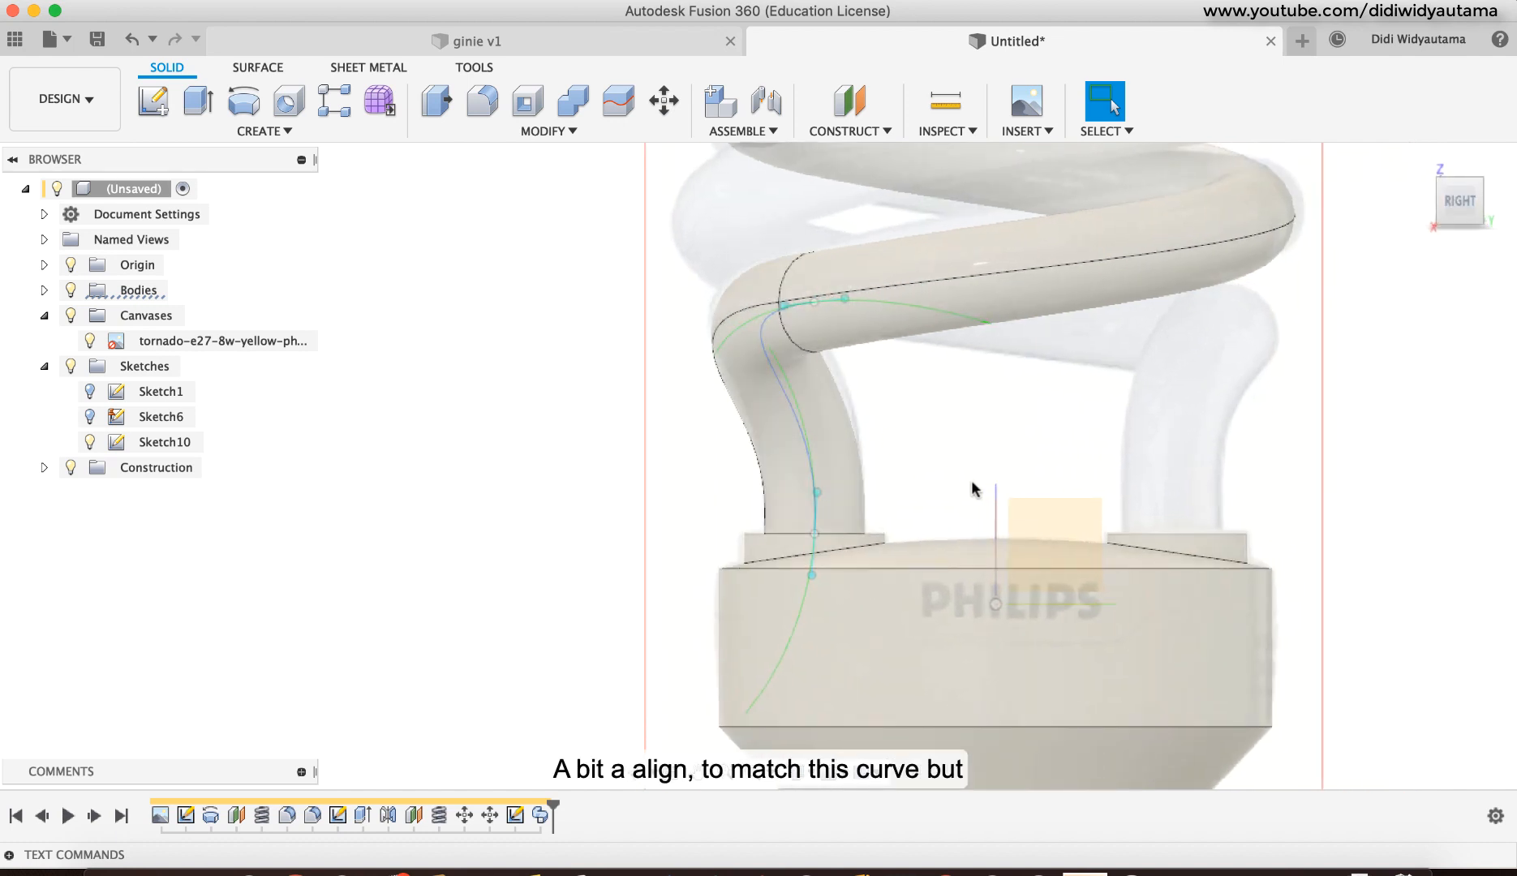
{"action": "middle_click_drag", "start_coordinate": [1308, 481], "coordinate": [793, 609]}
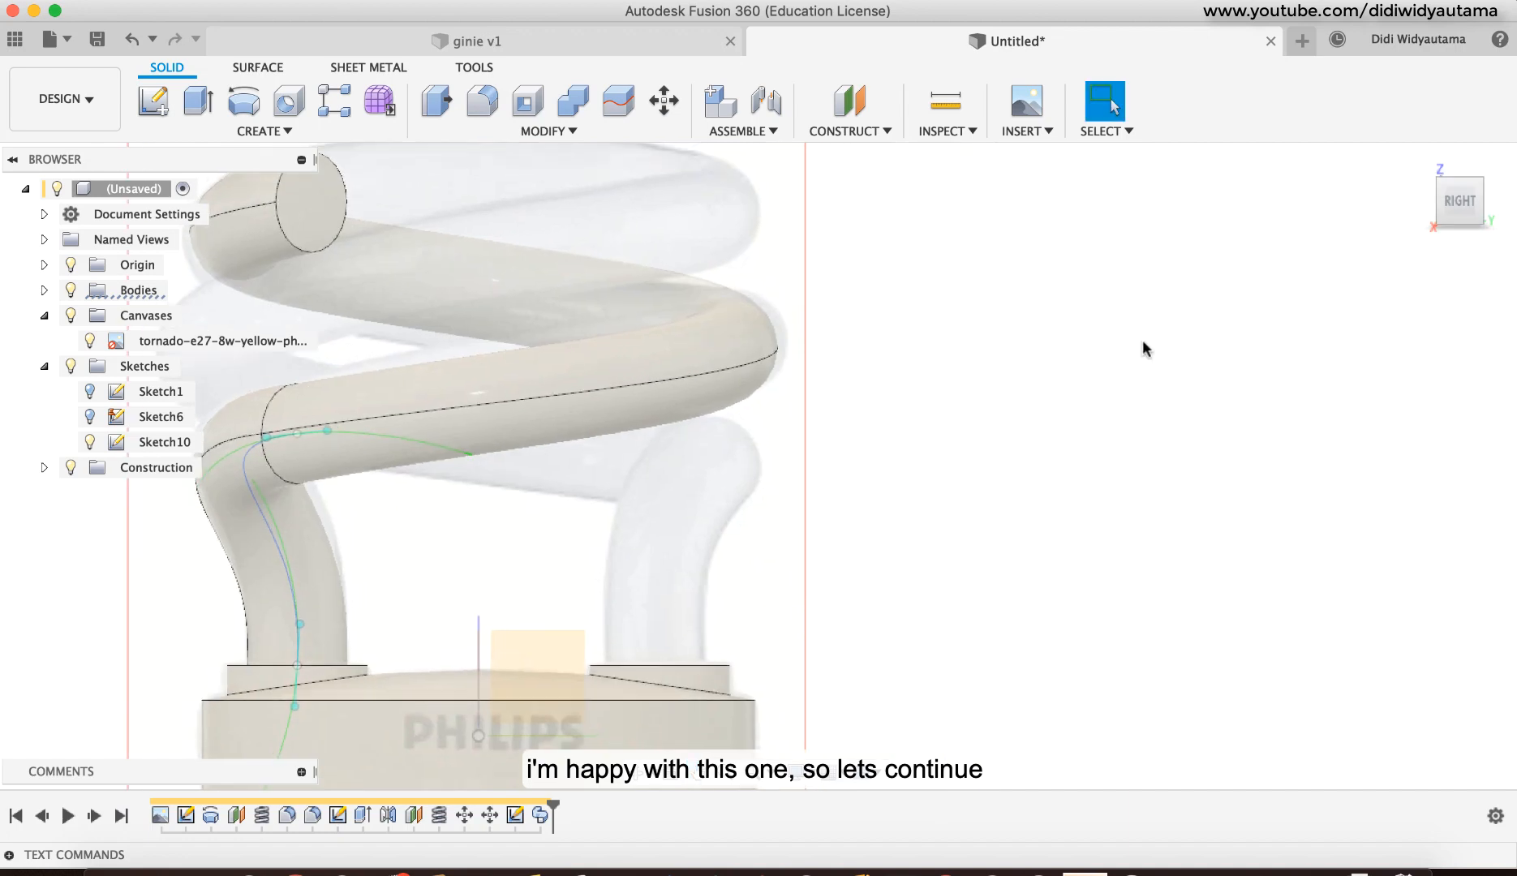
{"action": "middle_click_drag", "start_coordinate": [1143, 349], "coordinate": [284, 412], "text": "shift"}
{"action": "left_click", "coordinate": [47, 291]}
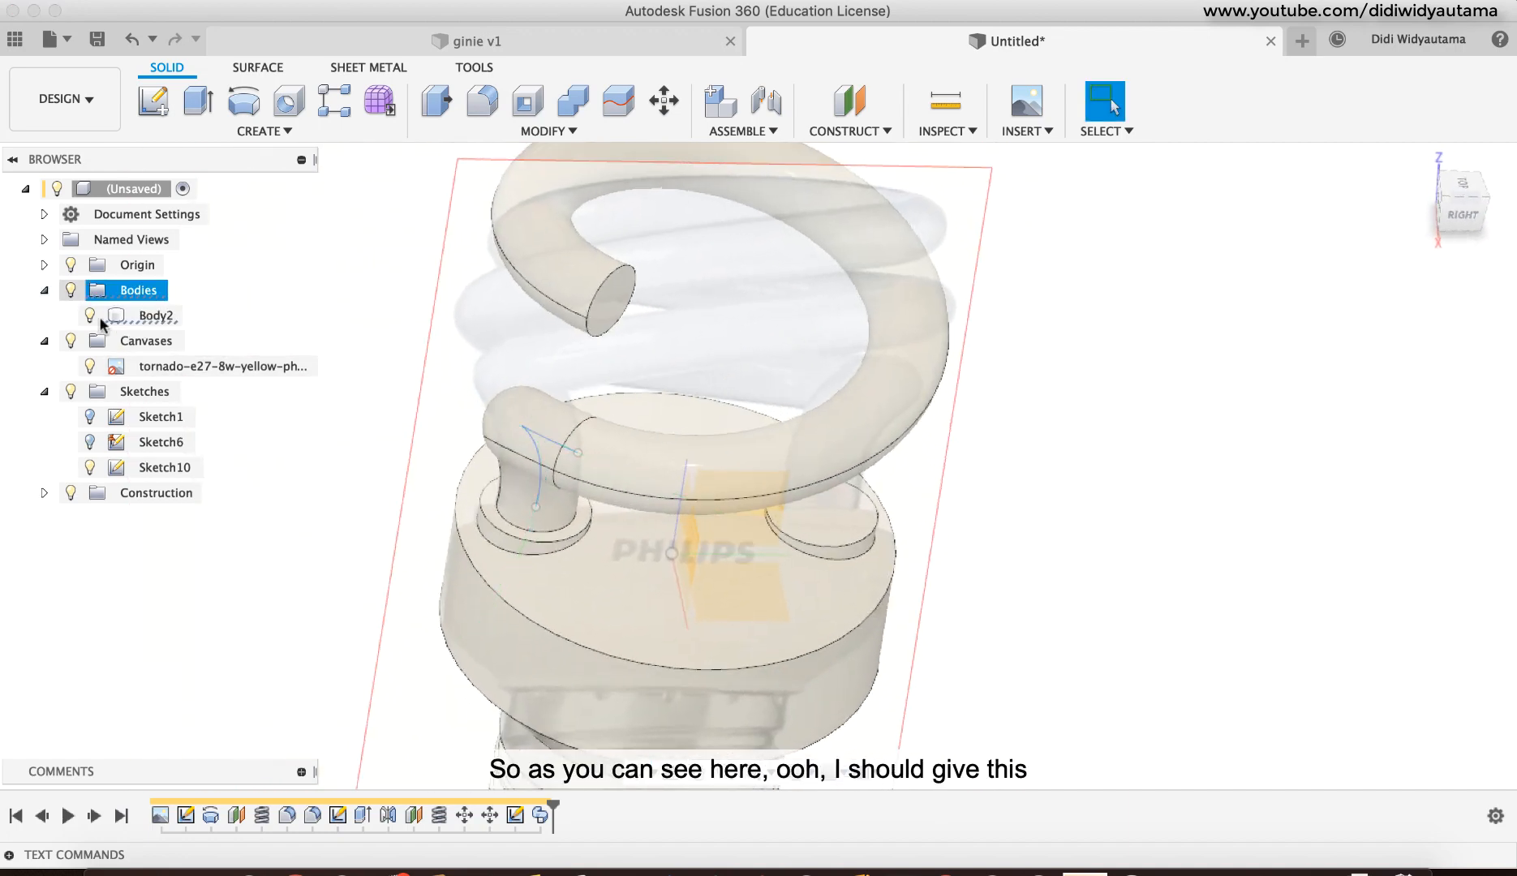
{"action": "left_click", "coordinate": [139, 316]}
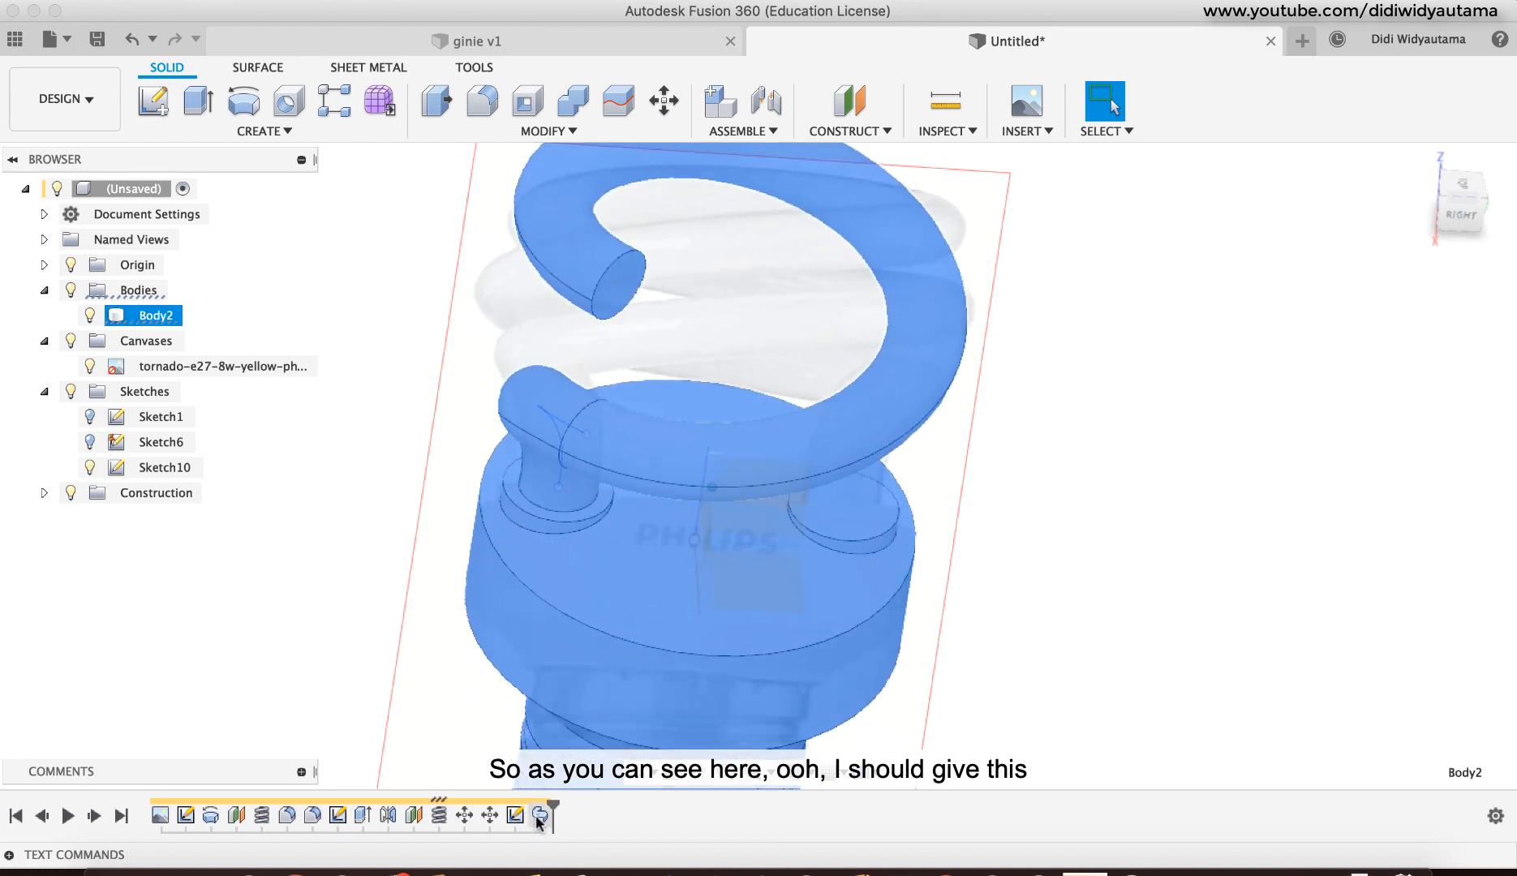
{"action": "double_click", "coordinate": [539, 817]}
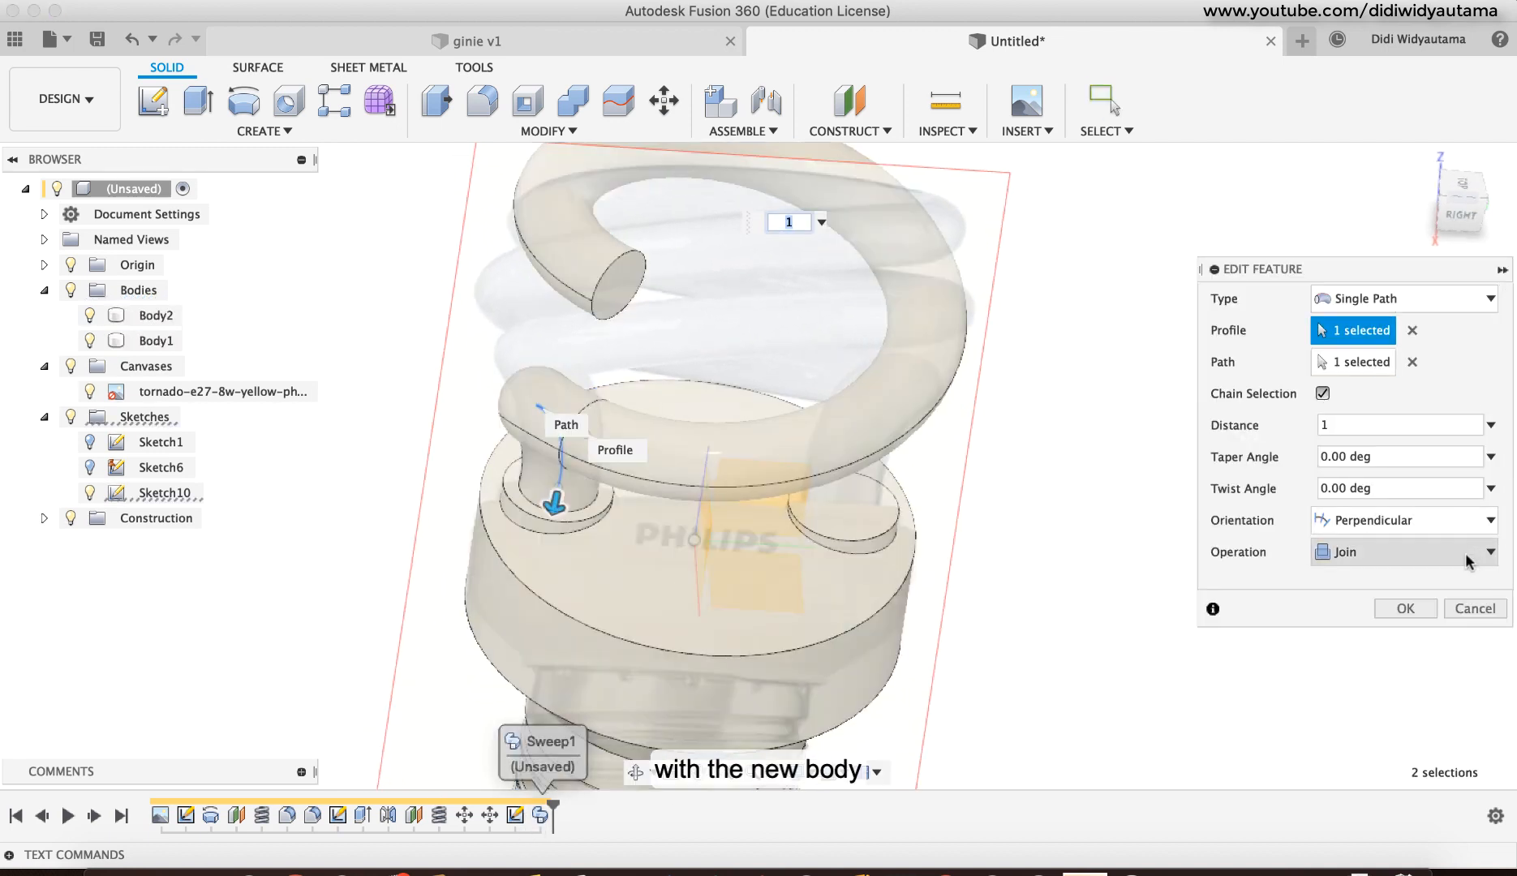
{"action": "left_click", "coordinate": [1470, 560]}
{"action": "left_click", "coordinate": [1359, 649]}
{"action": "left_click", "coordinate": [1408, 615]}
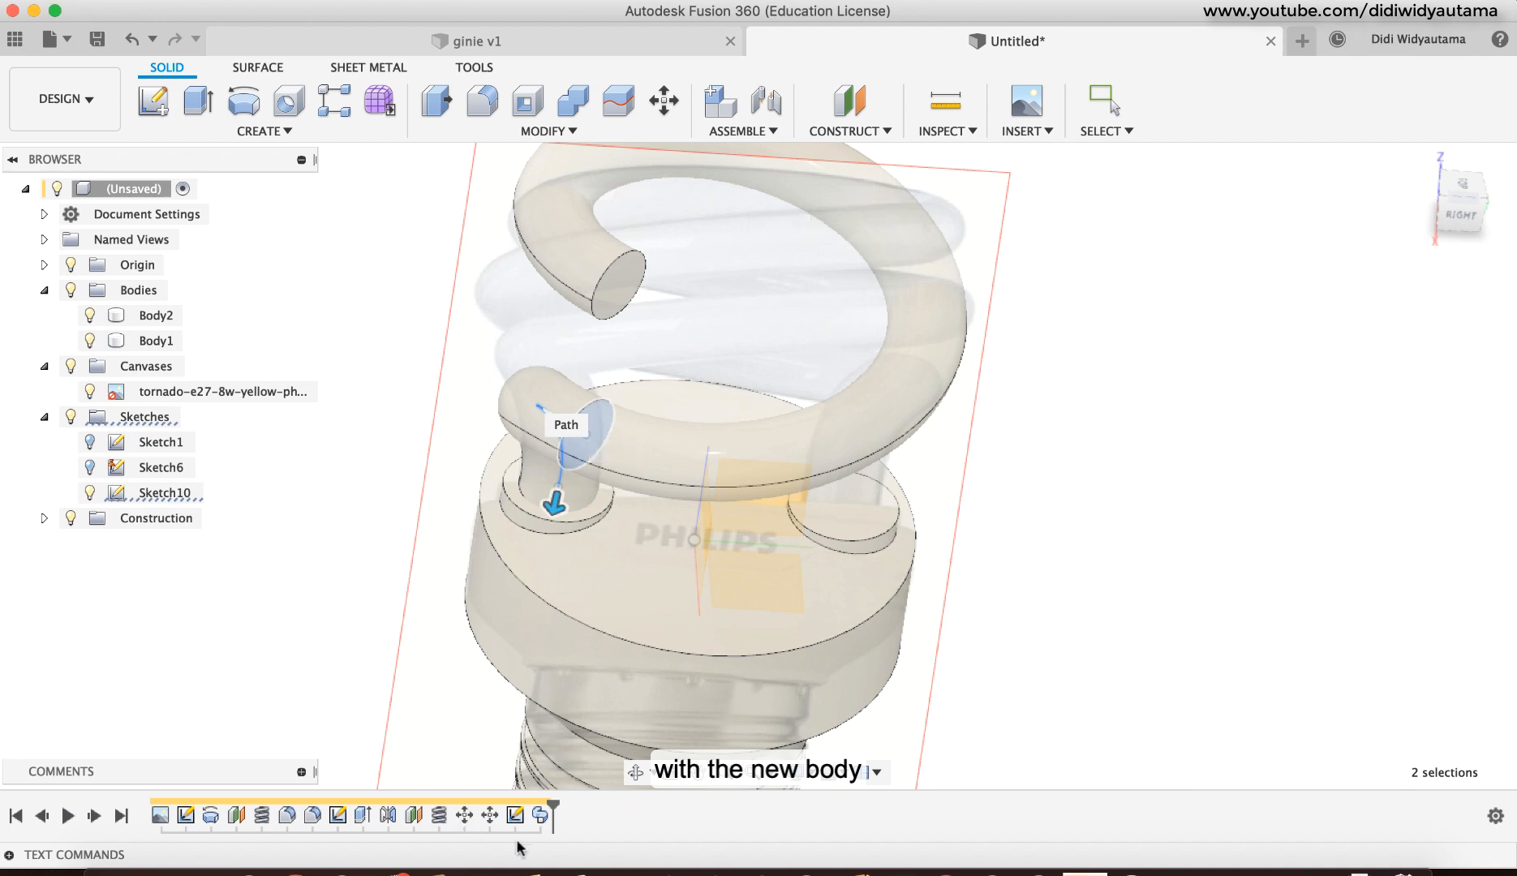
Step: Combine the coil body and the lower tube body into one body with the Join operation
{"action": "middle_click_drag", "start_coordinate": [528, 534], "coordinate": [513, 461], "text": "shift"}
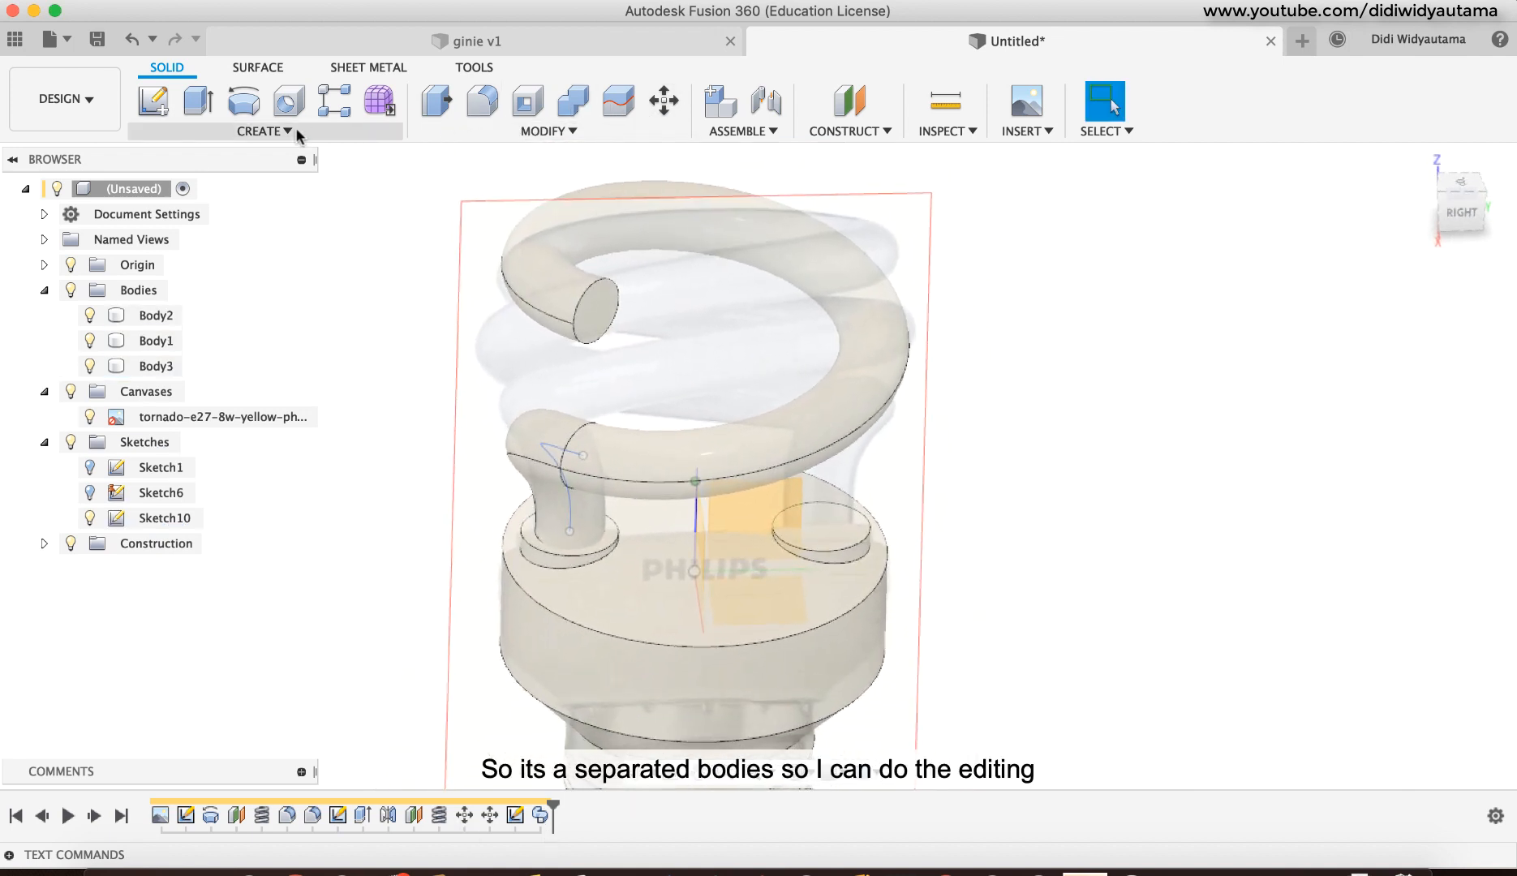
{"action": "left_click", "coordinate": [572, 100]}
{"action": "left_click", "coordinate": [585, 199]}
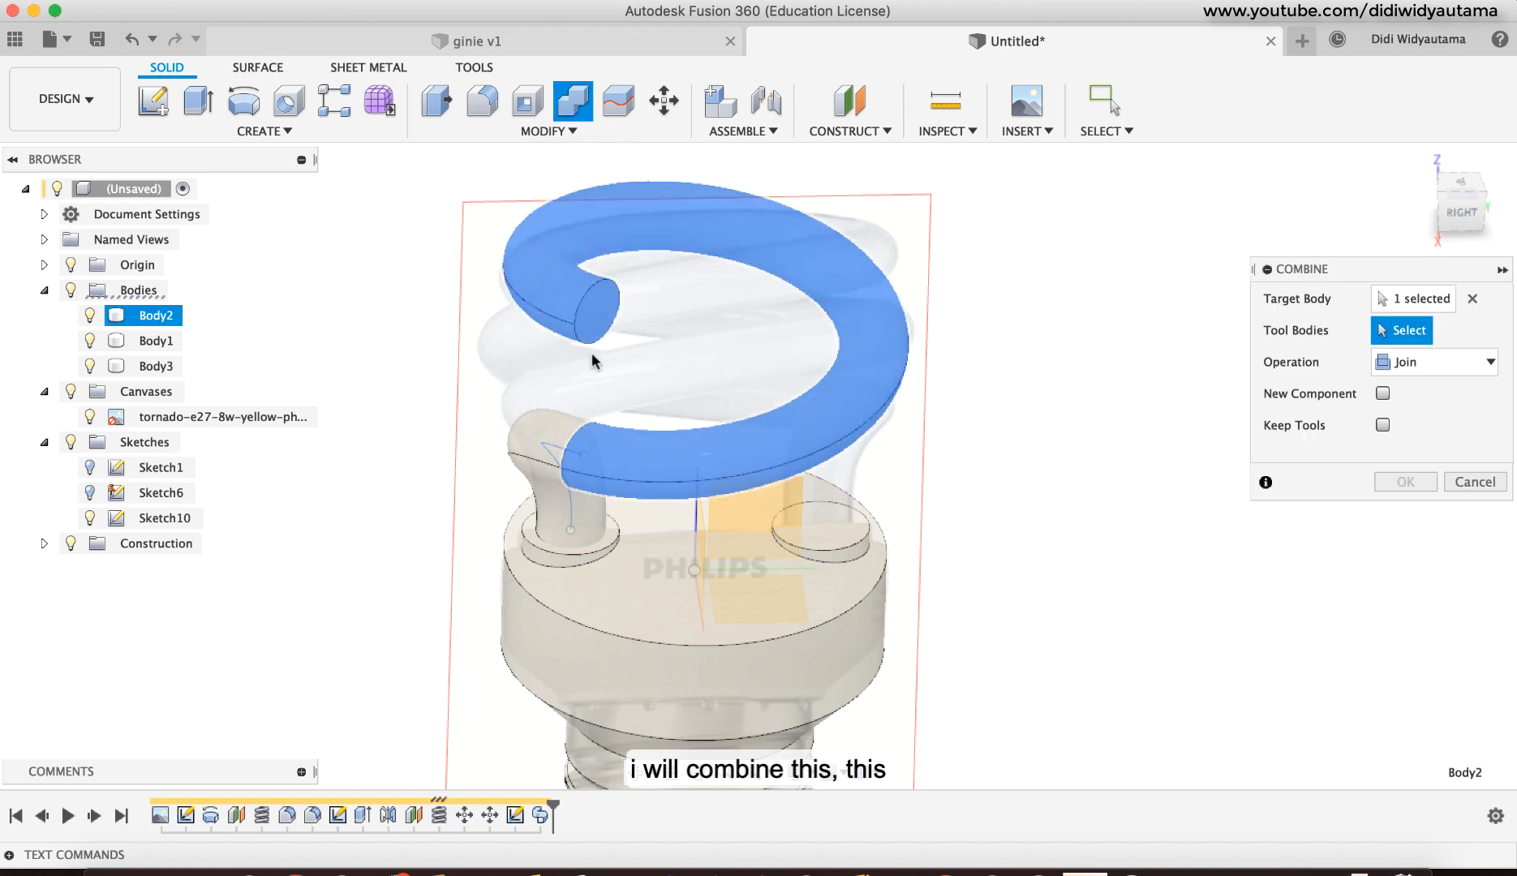
{"action": "left_click", "coordinate": [530, 434]}
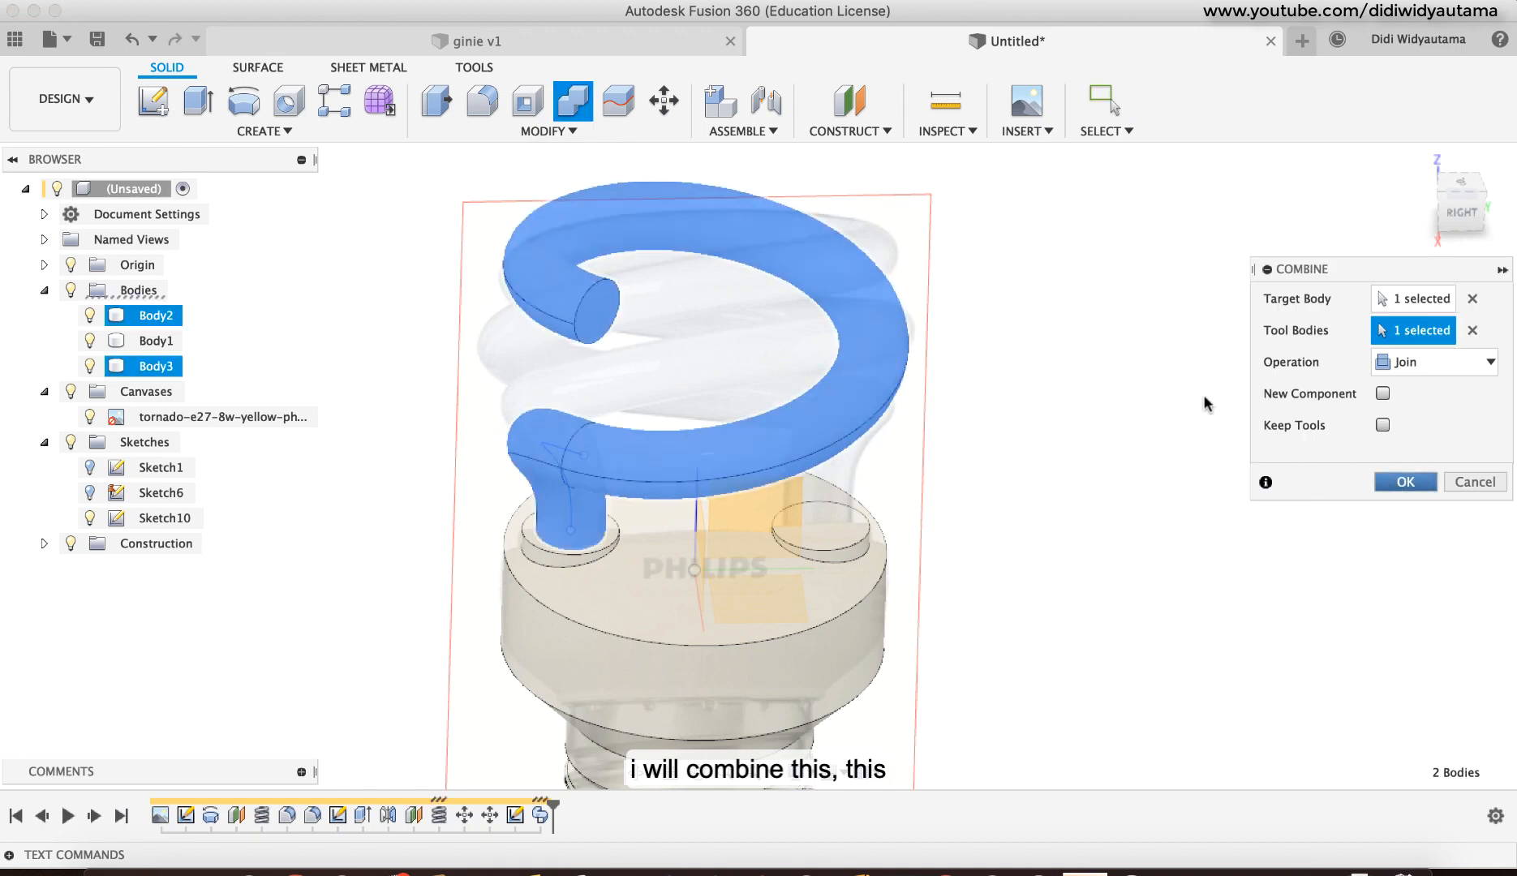
{"action": "key", "text": "Return"}
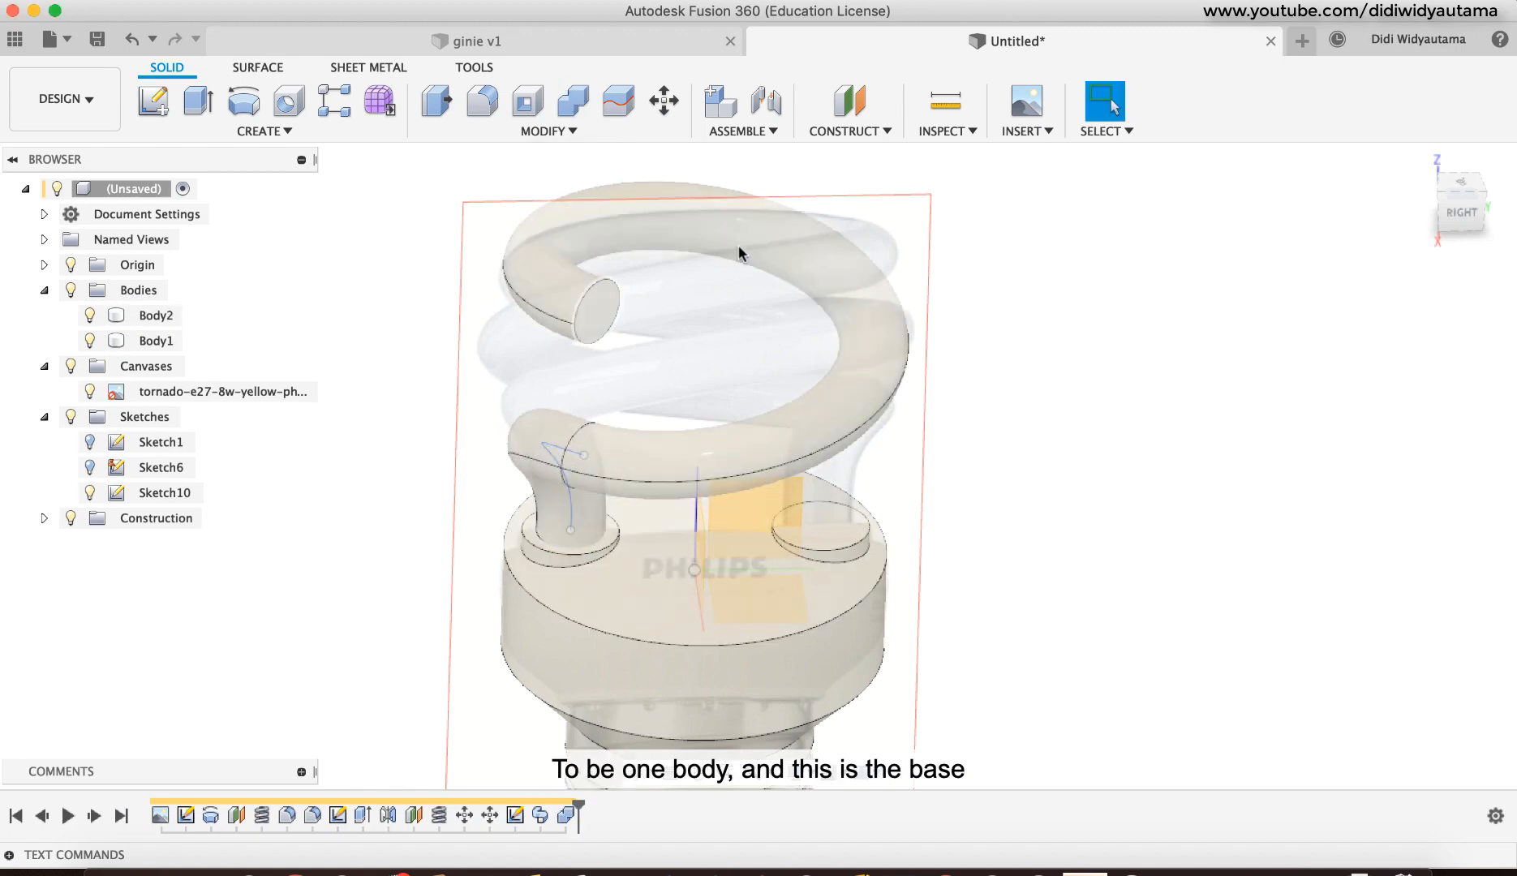
Step: Rename the lamp's base body as Base and the joined coil body as Spiral
{"action": "double_click", "coordinate": [157, 341]}
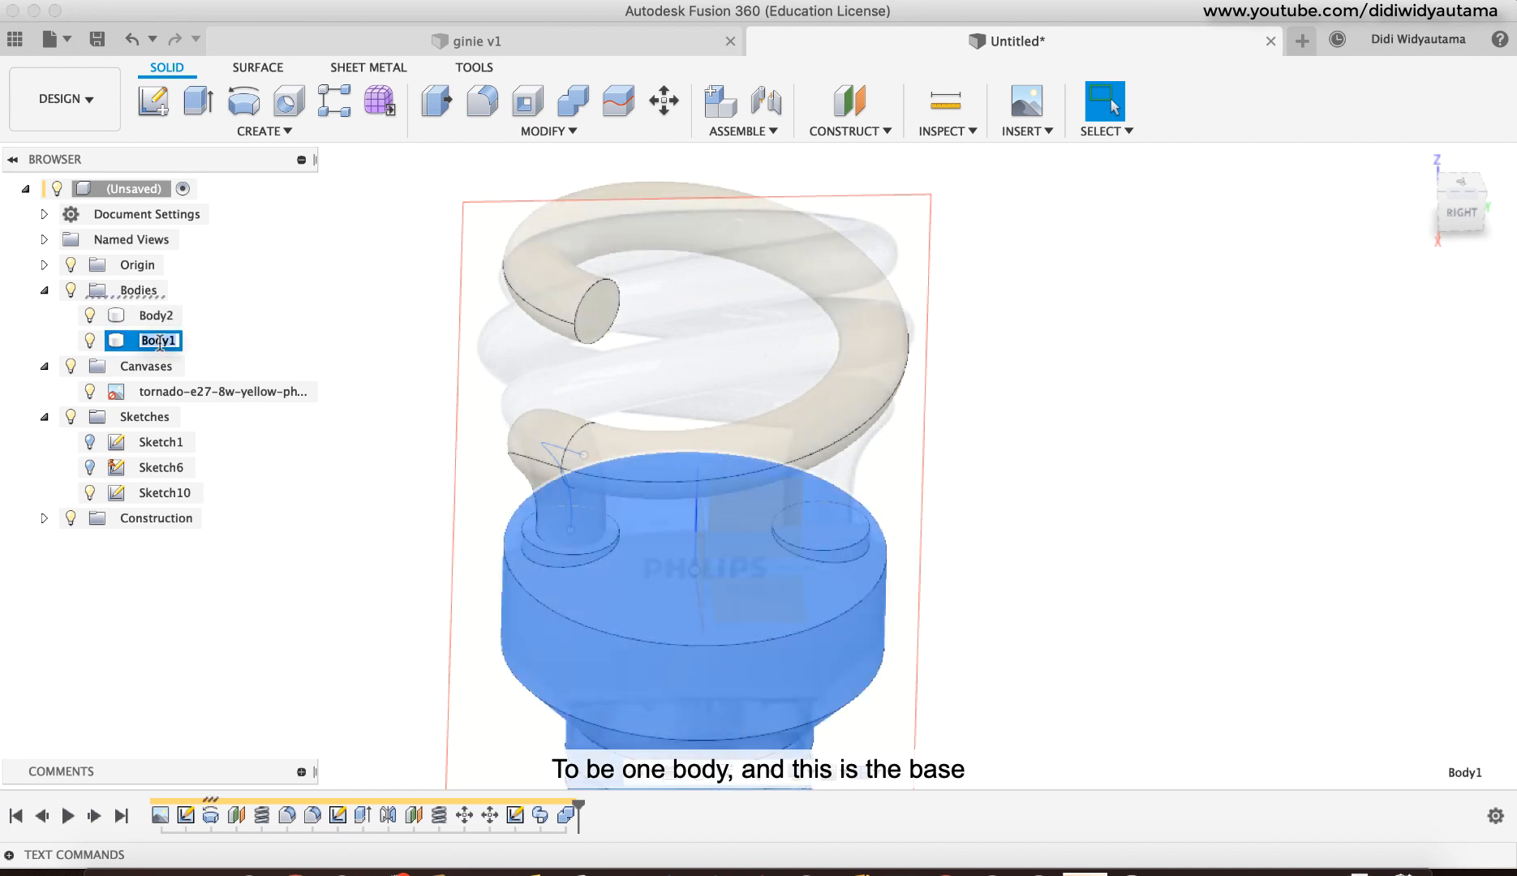
{"action": "type", "text": "Base"}
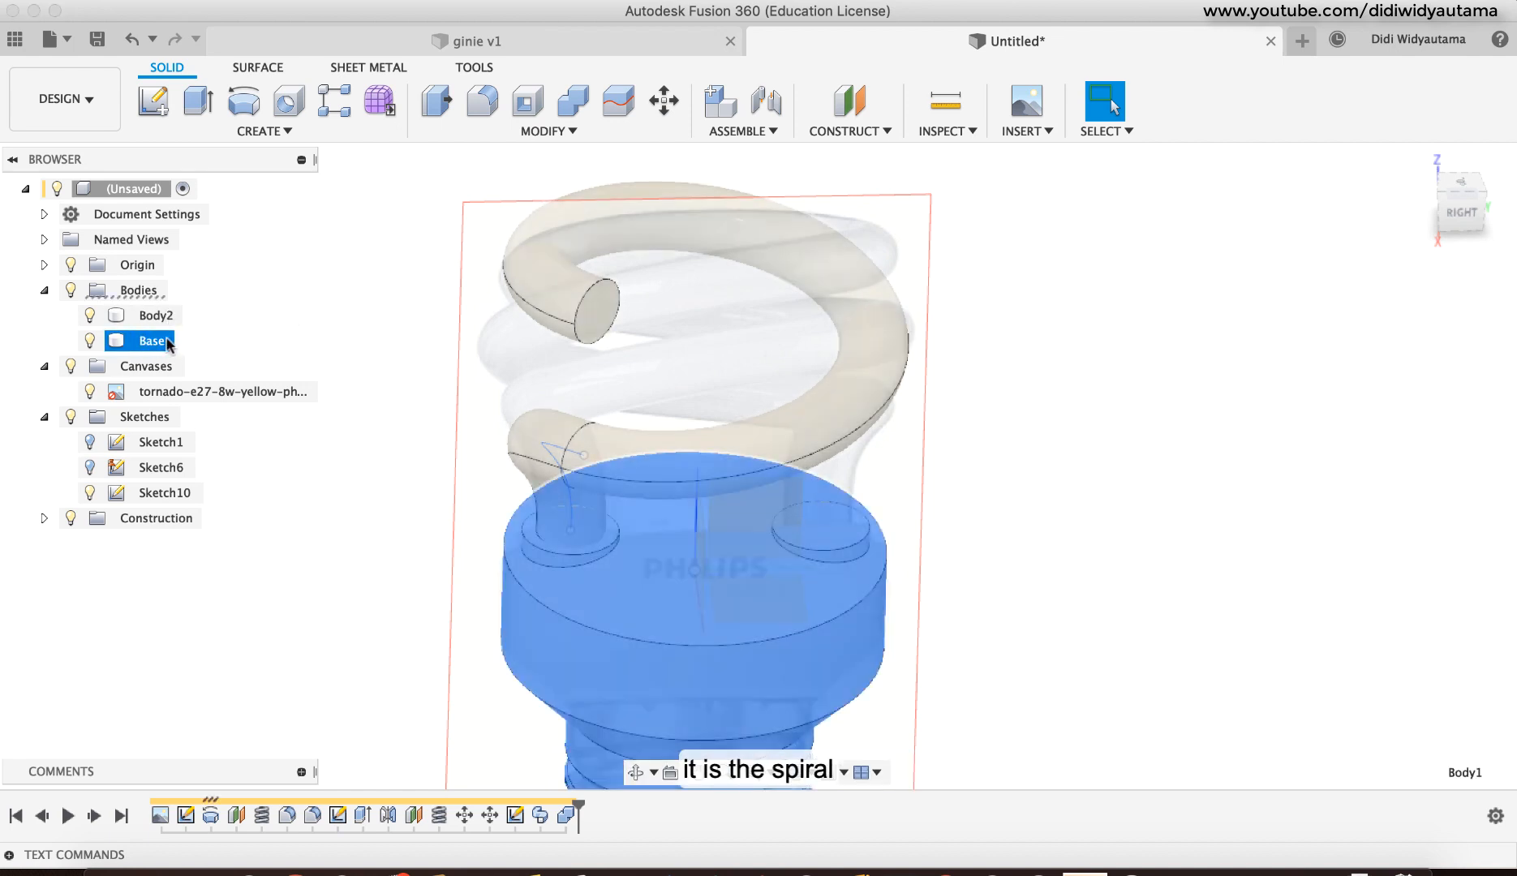
{"action": "left_click", "coordinate": [156, 317]}
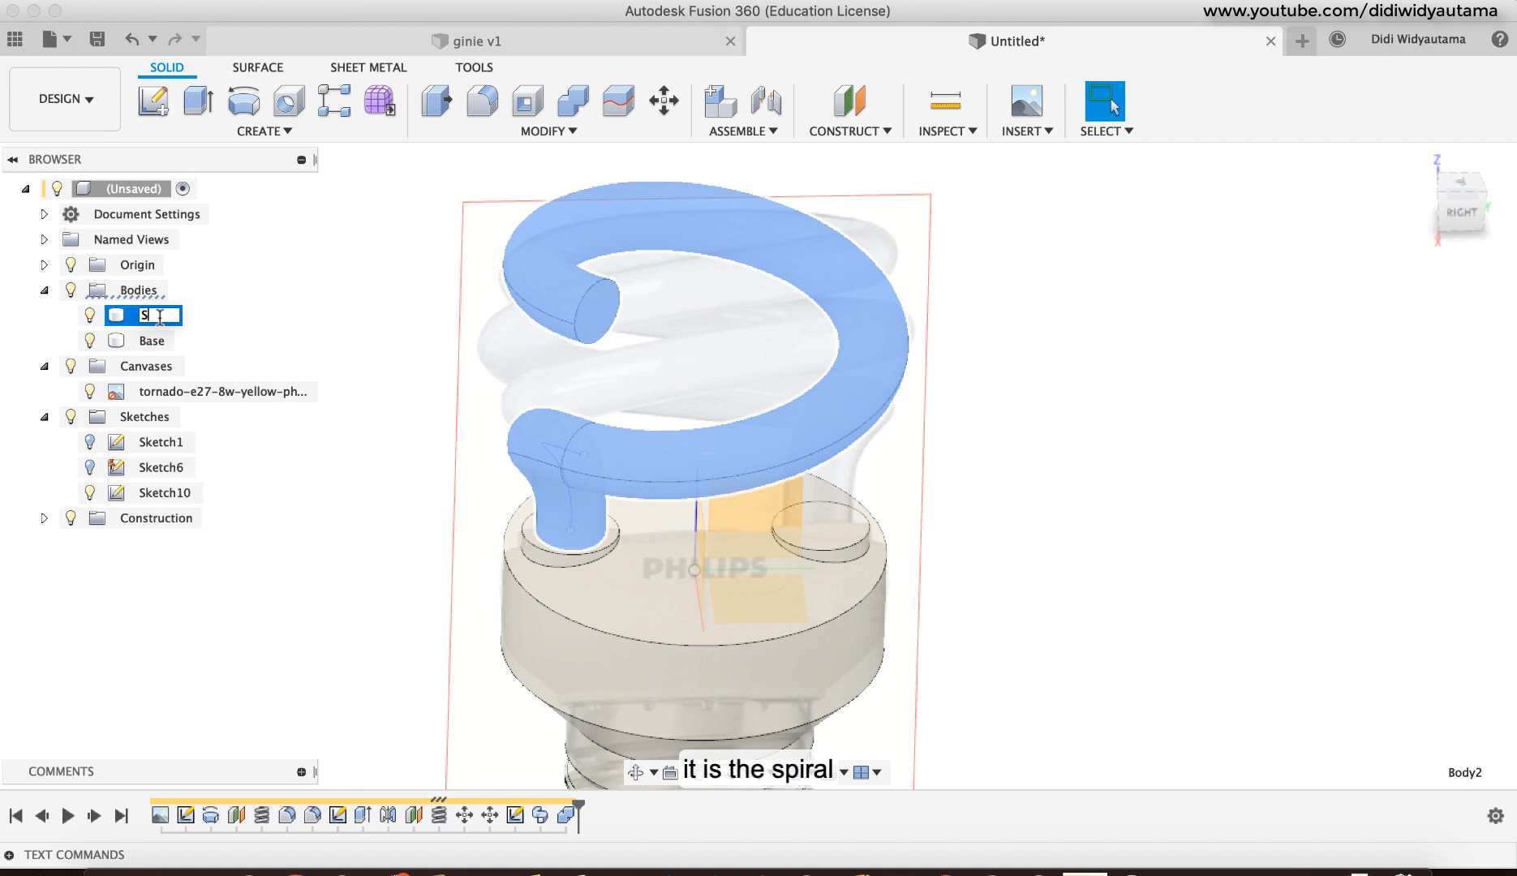
{"action": "left_click", "coordinate": [316, 318]}
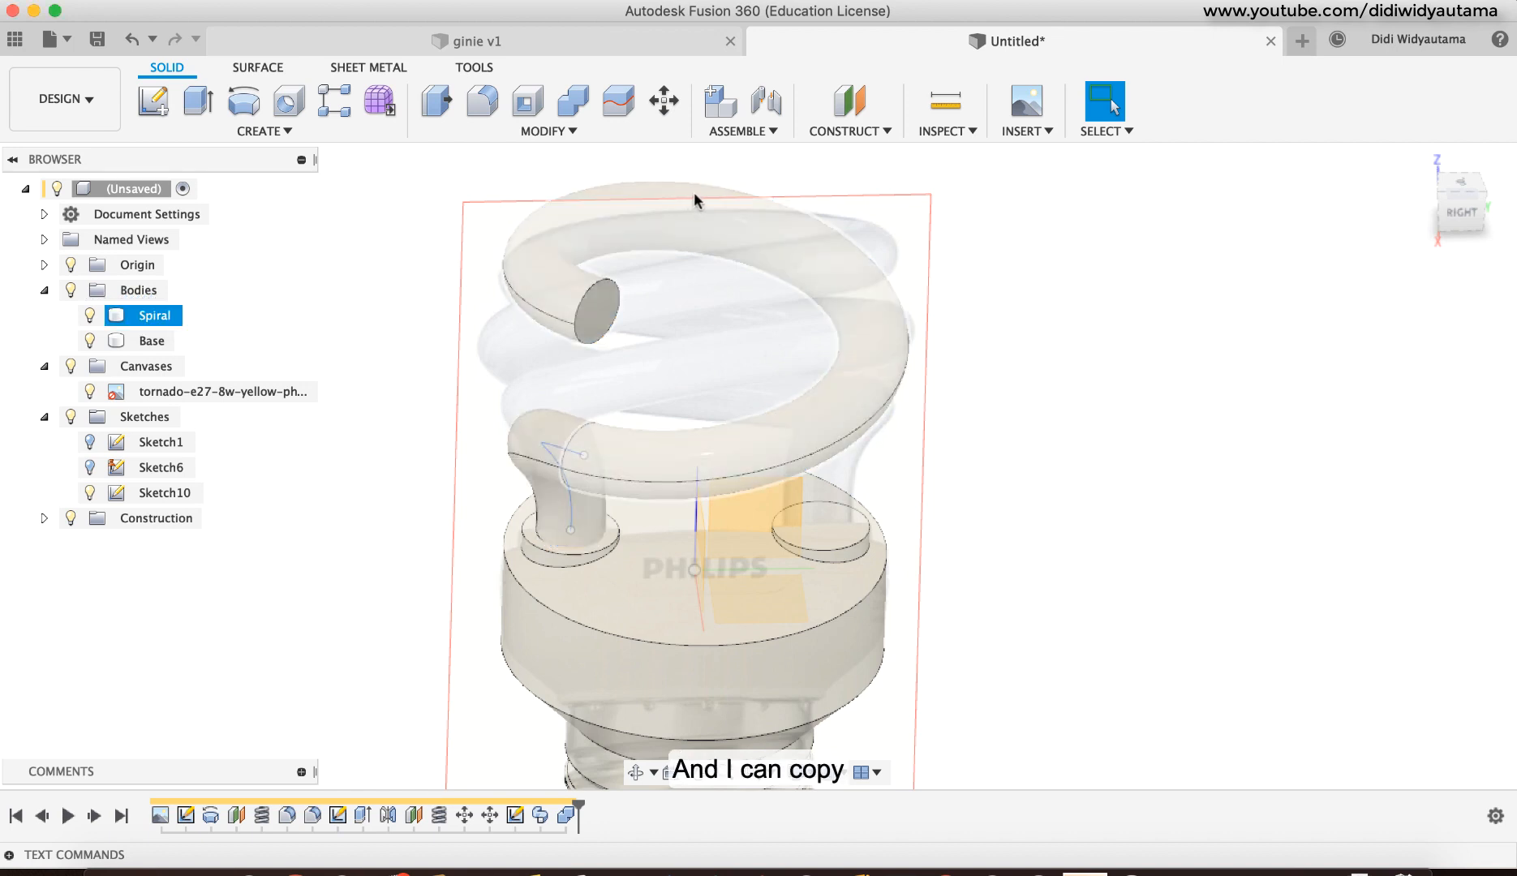
Step: Move the Spiral body with its pivot set at the origin, rotating it 180 degrees about Z
{"action": "left_click", "coordinate": [673, 115]}
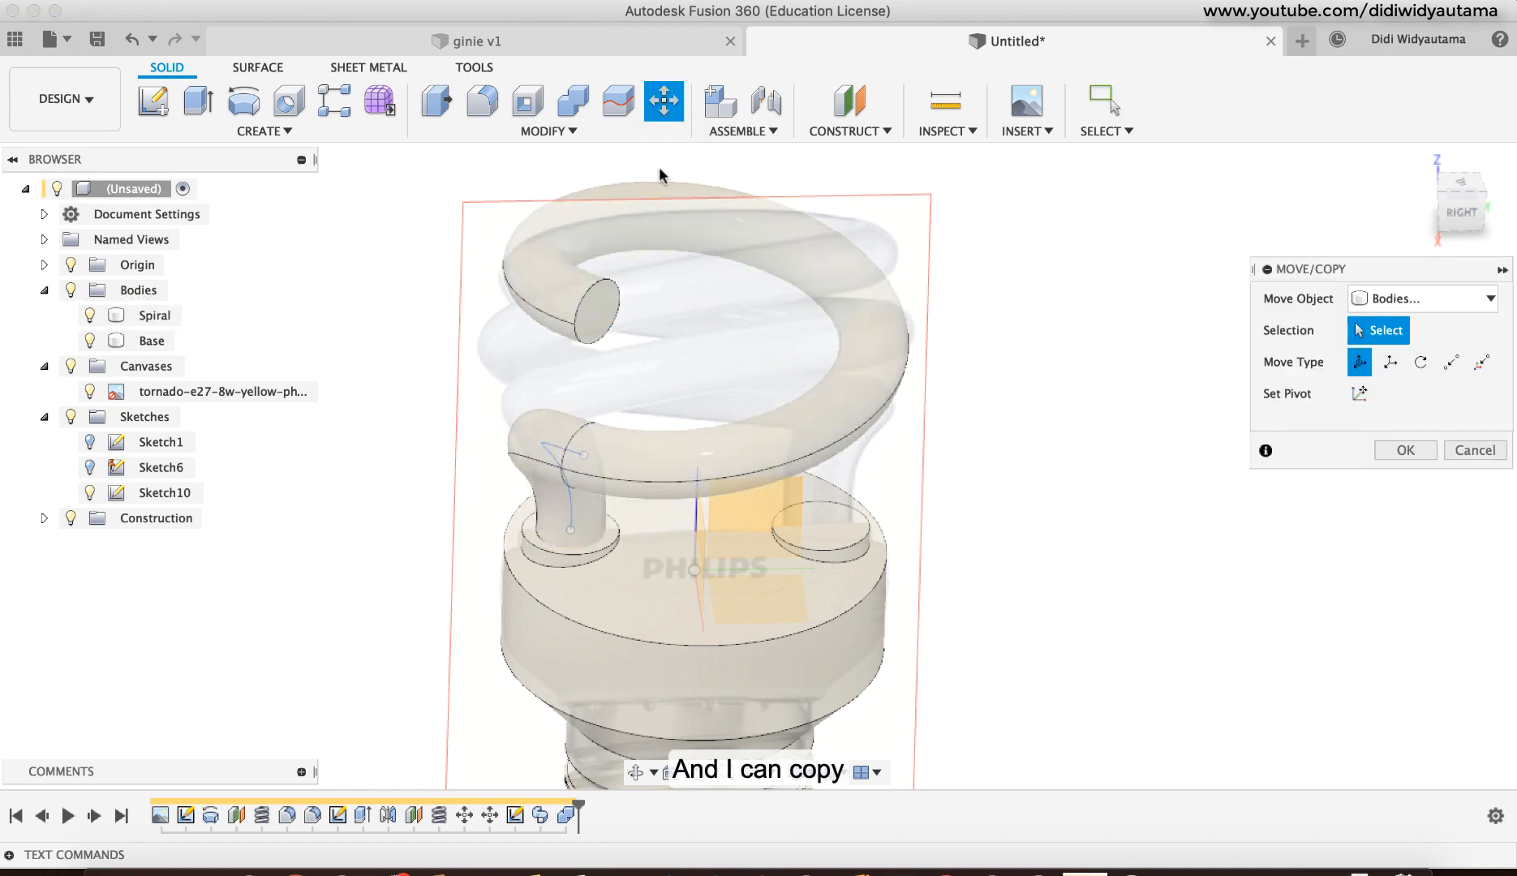
{"action": "left_click", "coordinate": [661, 186]}
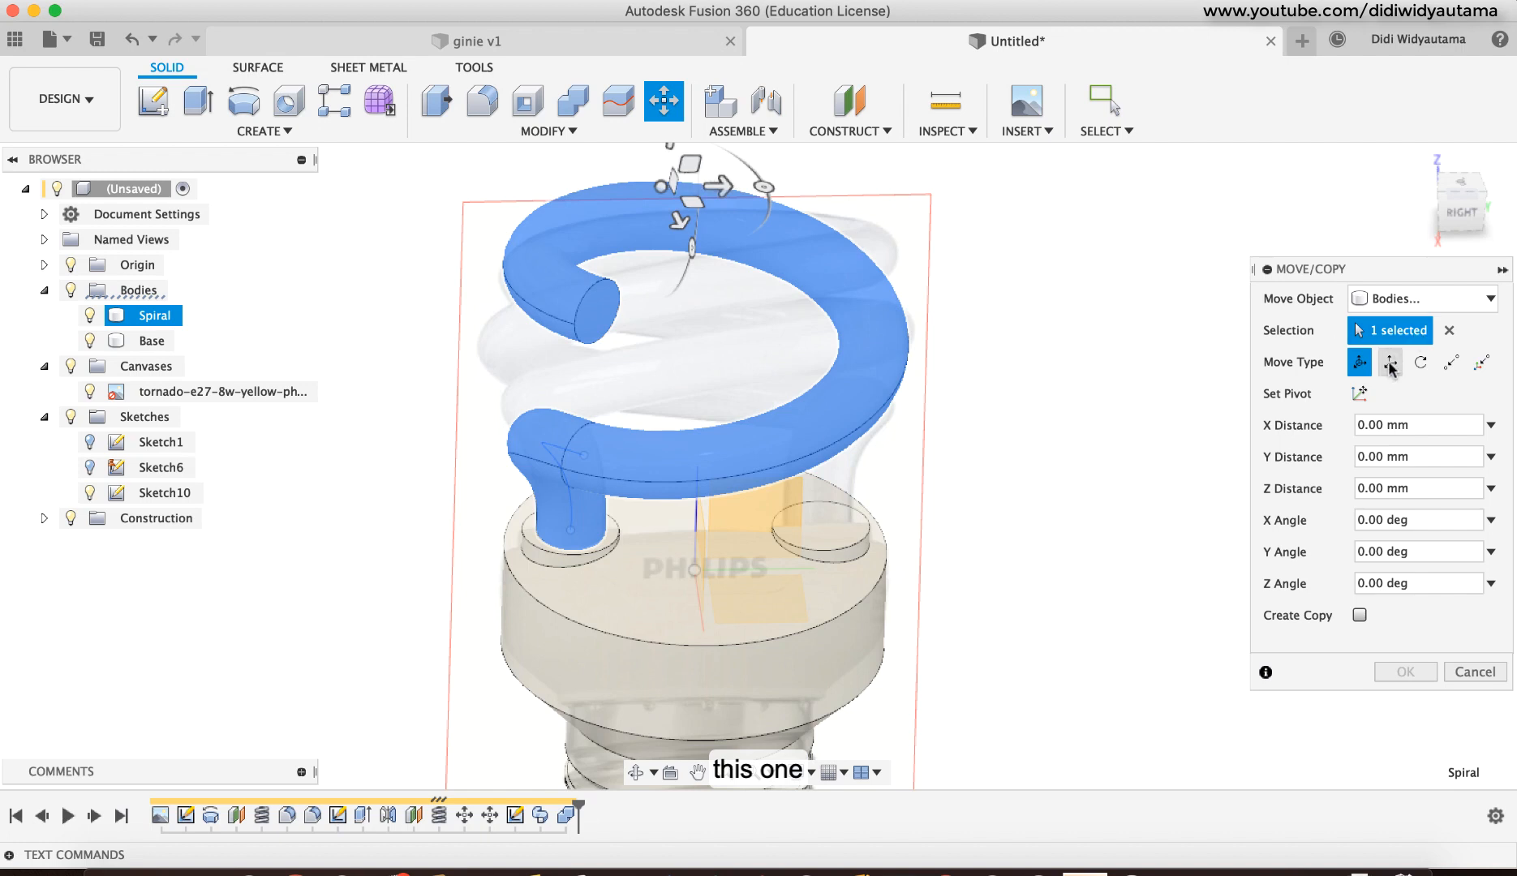
{"action": "left_click", "coordinate": [1360, 395]}
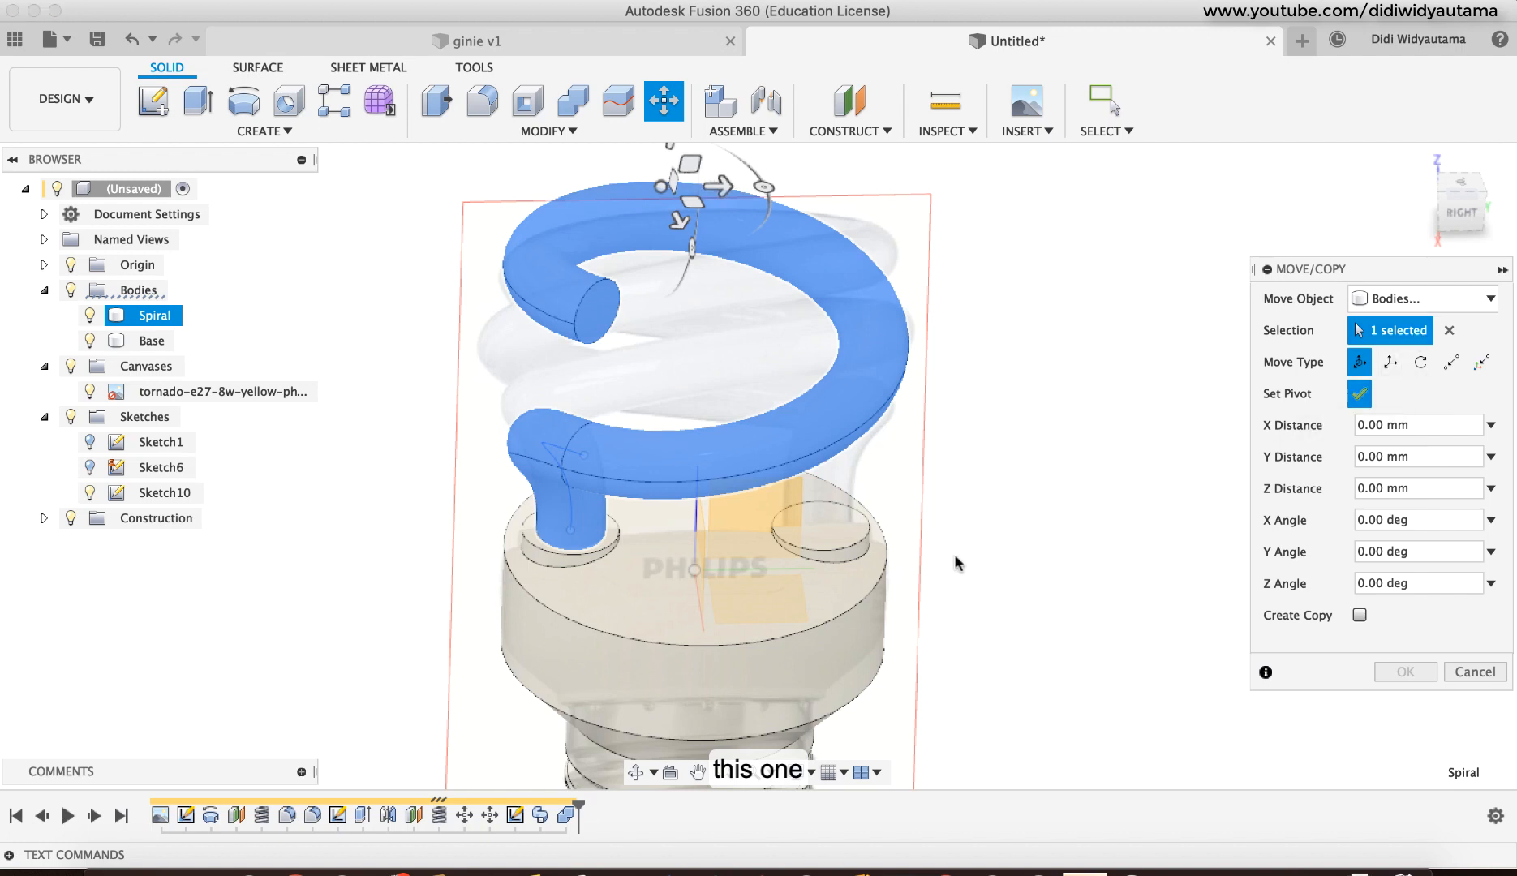
{"action": "left_click", "coordinate": [694, 570]}
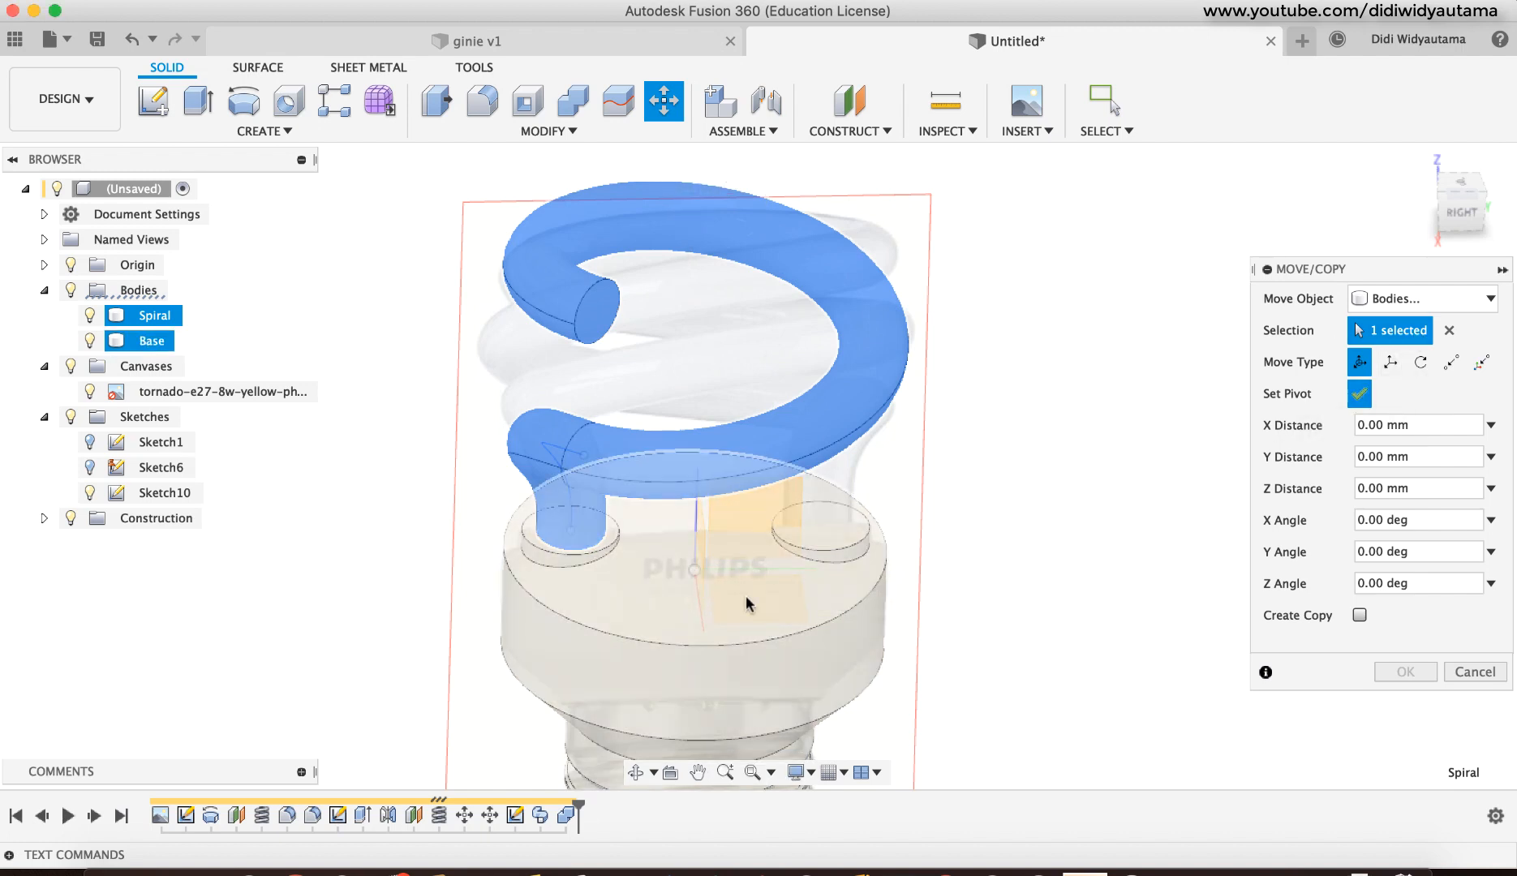
{"action": "middle_click_drag", "start_coordinate": [834, 681], "coordinate": [854, 495]}
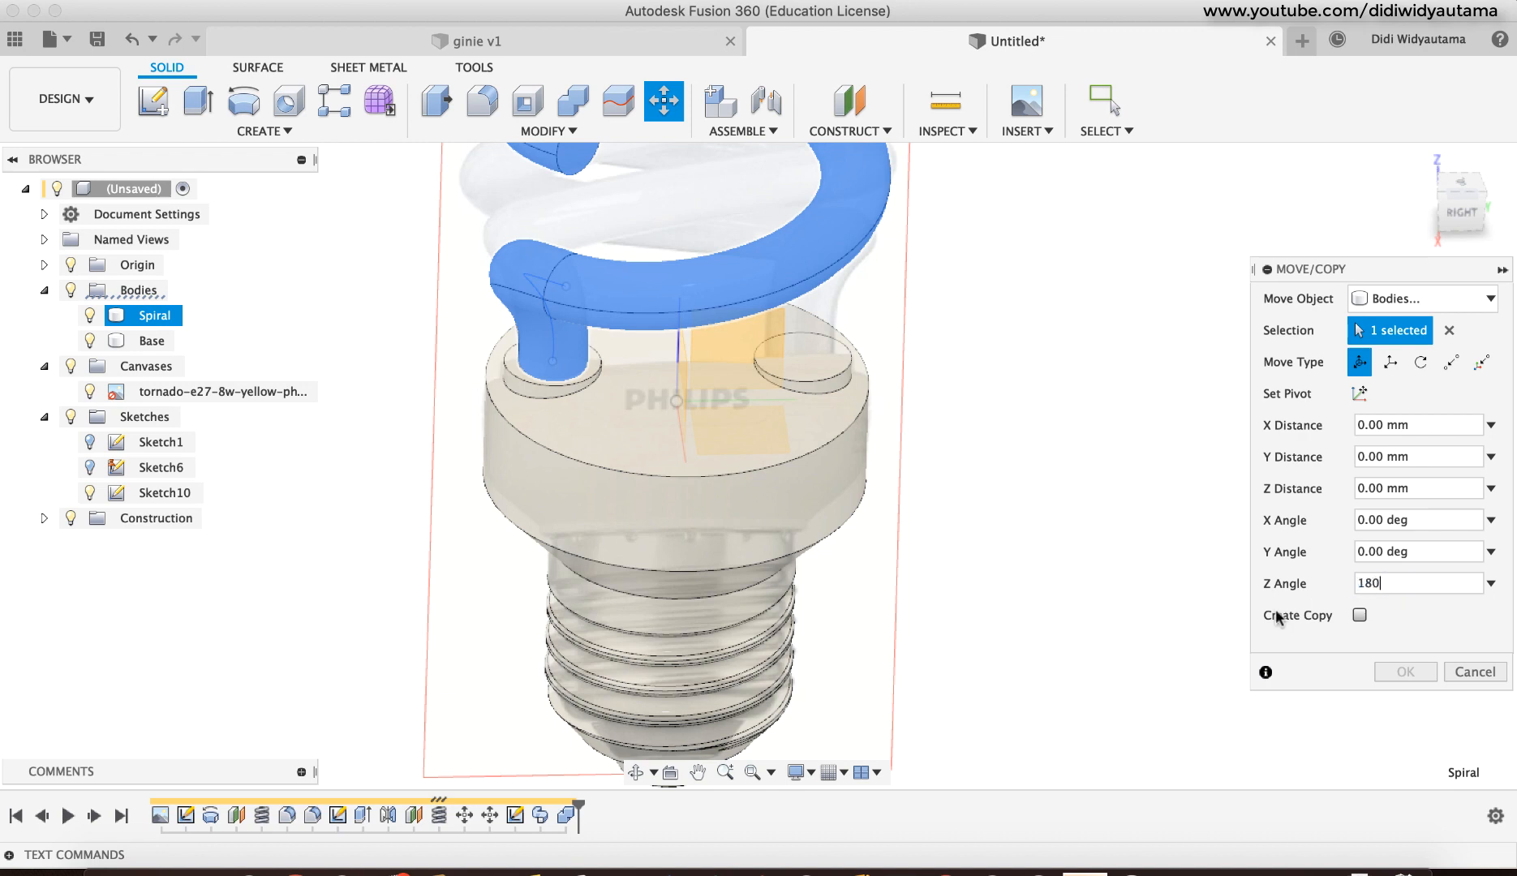
{"action": "key", "text": "Return"}
{"action": "middle_click_drag", "start_coordinate": [1157, 399], "coordinate": [1117, 582]}
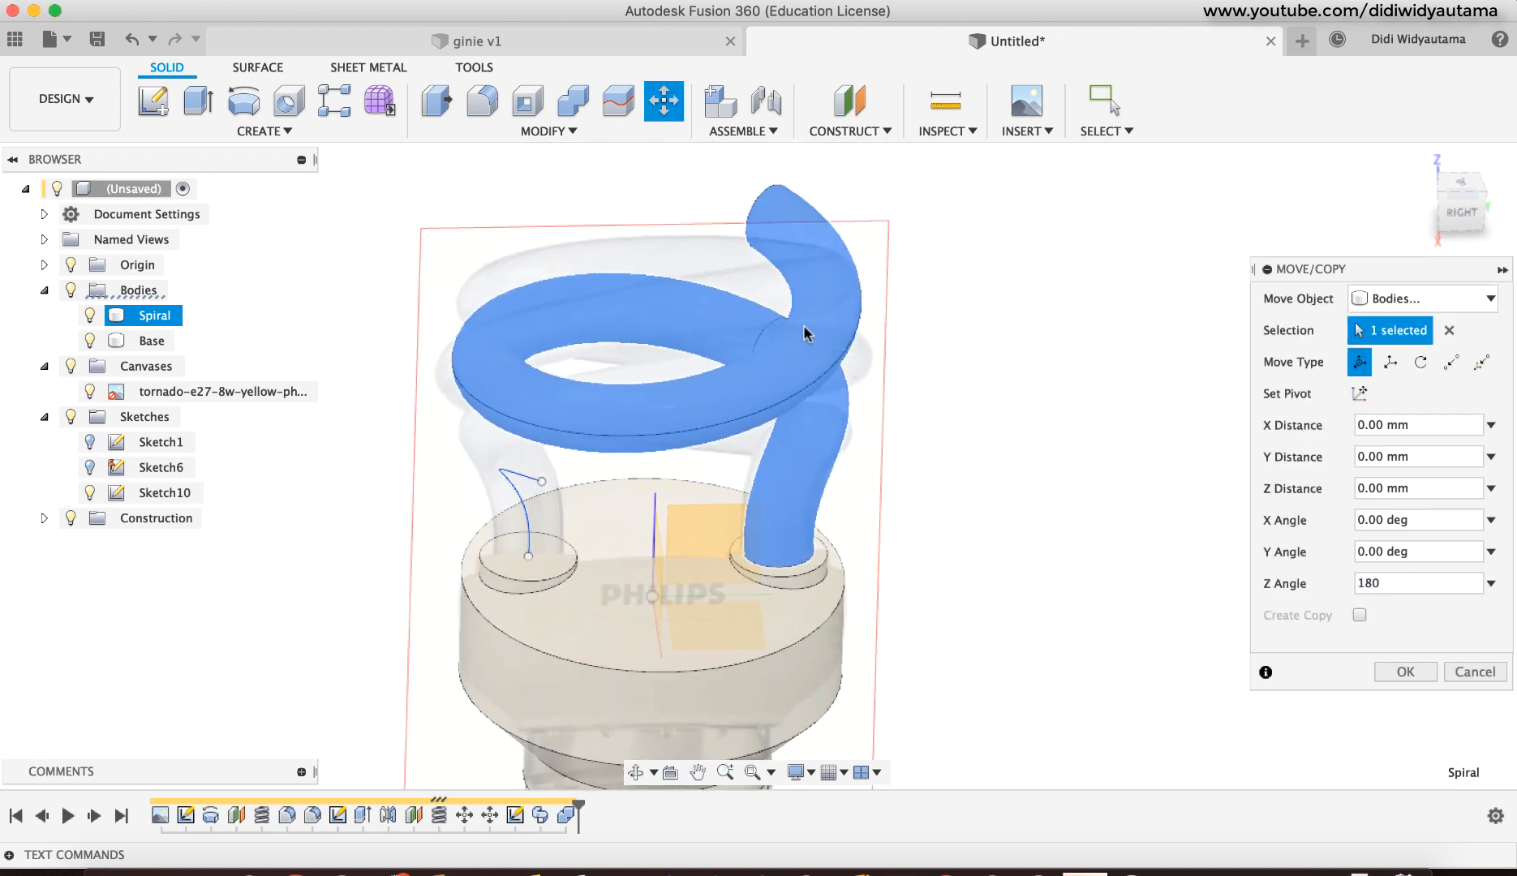
{"action": "left_click", "coordinate": [1410, 671]}
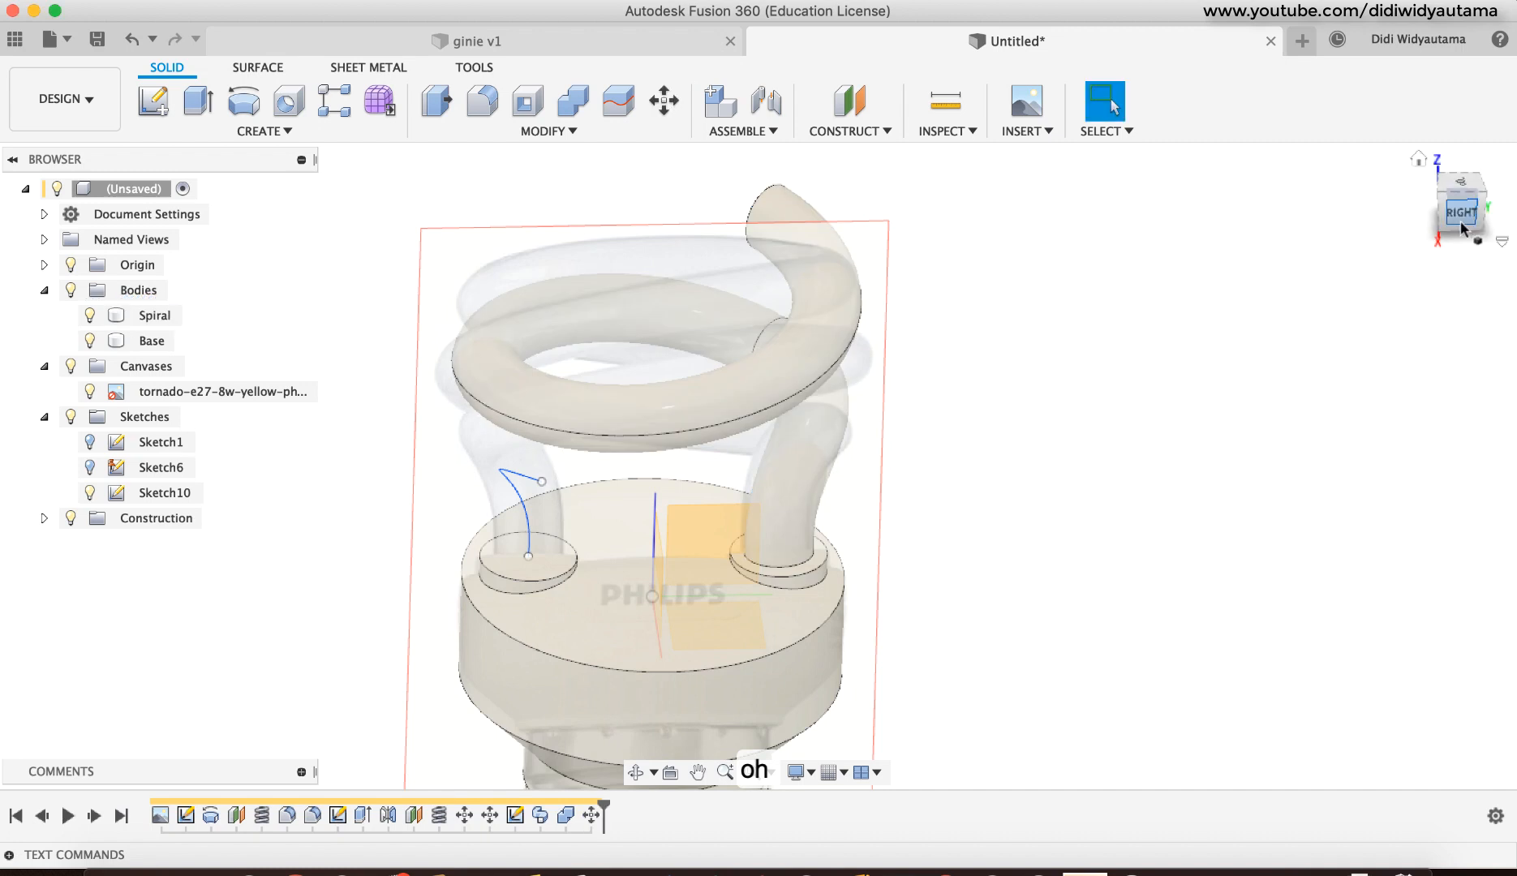
Step: Delete the Spiral body's 180-degree move feature from the design history
{"action": "left_click", "coordinate": [1461, 223]}
{"action": "left_click", "coordinate": [647, 761]}
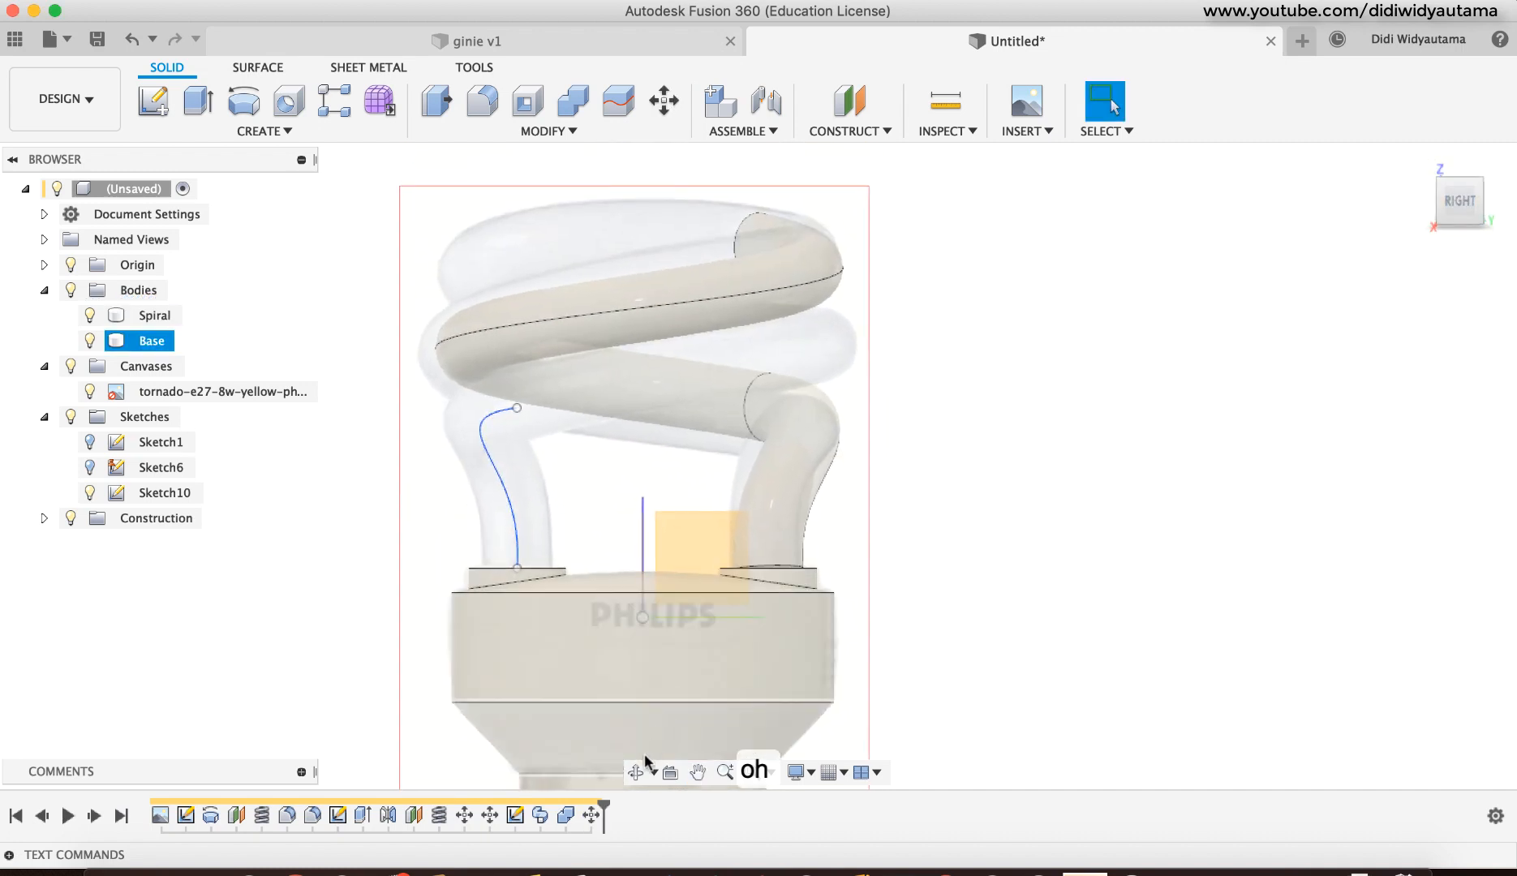
{"action": "right_click", "coordinate": [592, 815]}
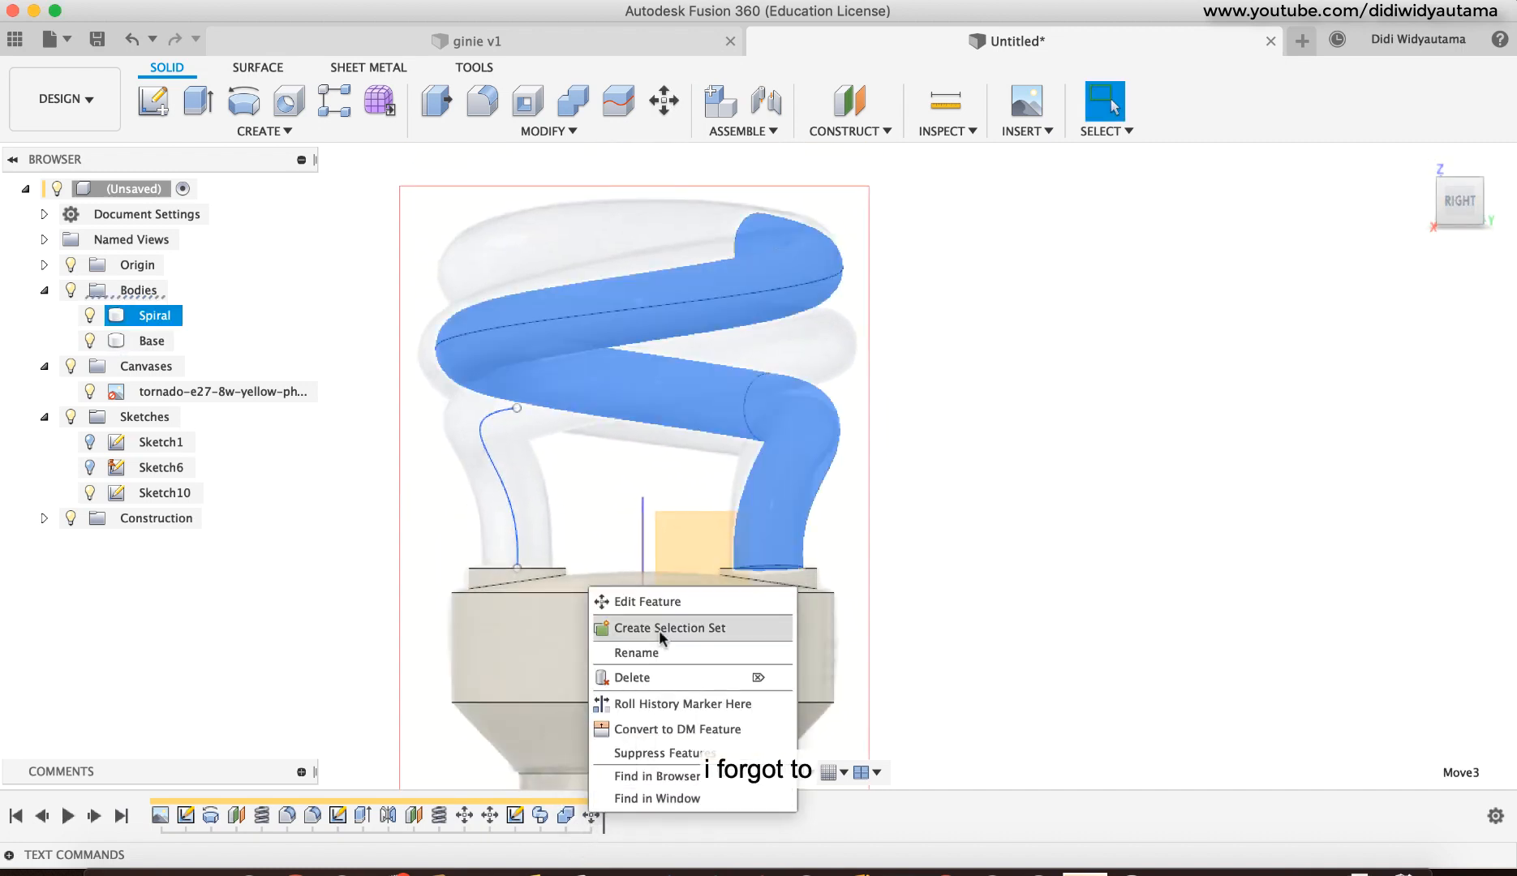
{"action": "left_click", "coordinate": [641, 678]}
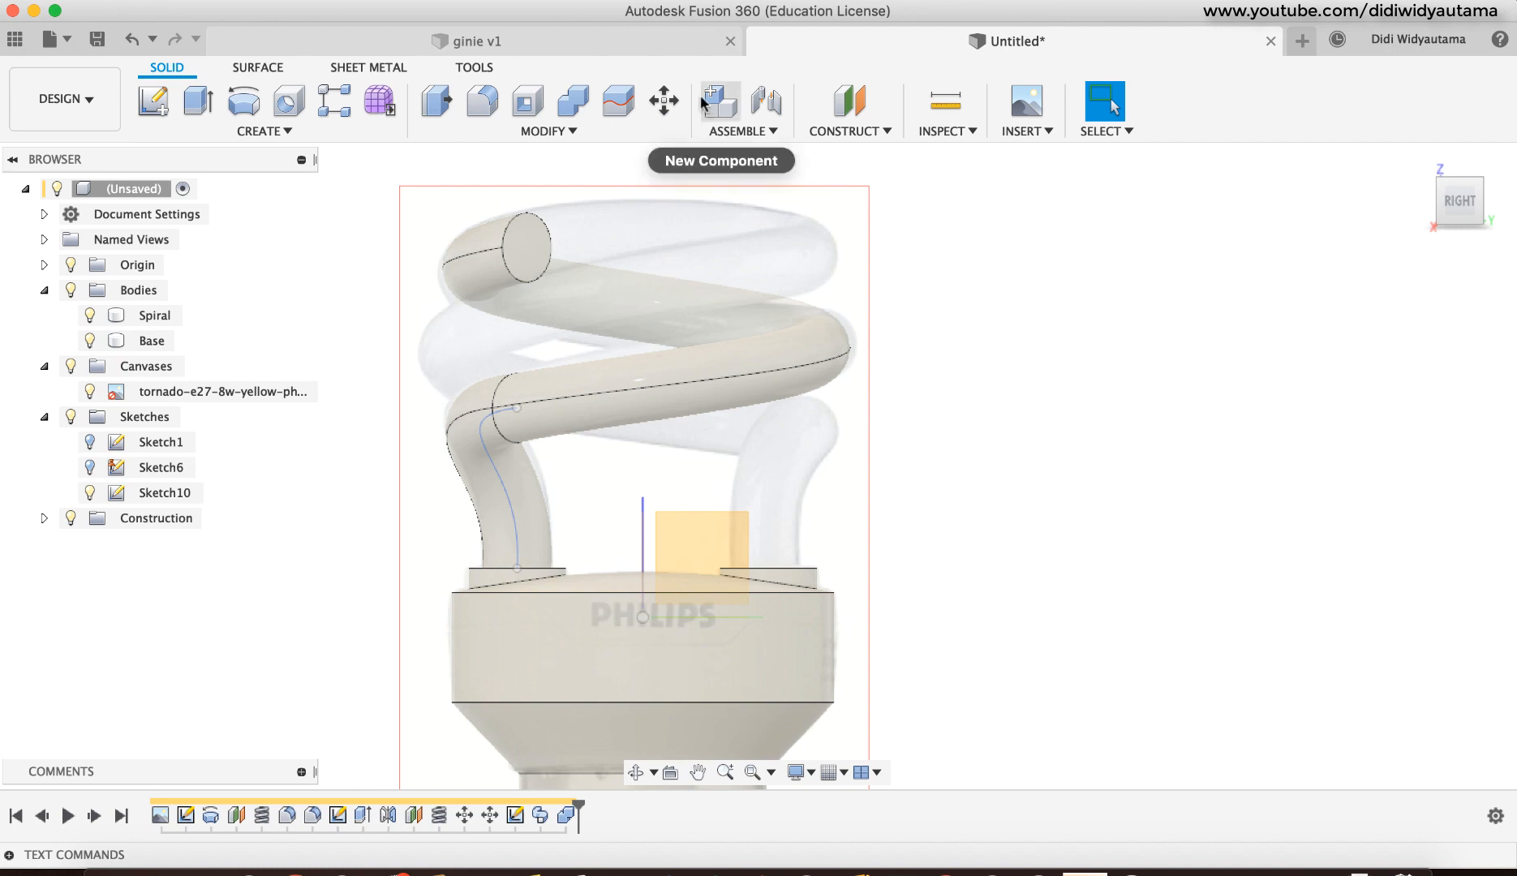
{"action": "left_click", "coordinate": [664, 100]}
{"action": "left_click", "coordinate": [512, 255]}
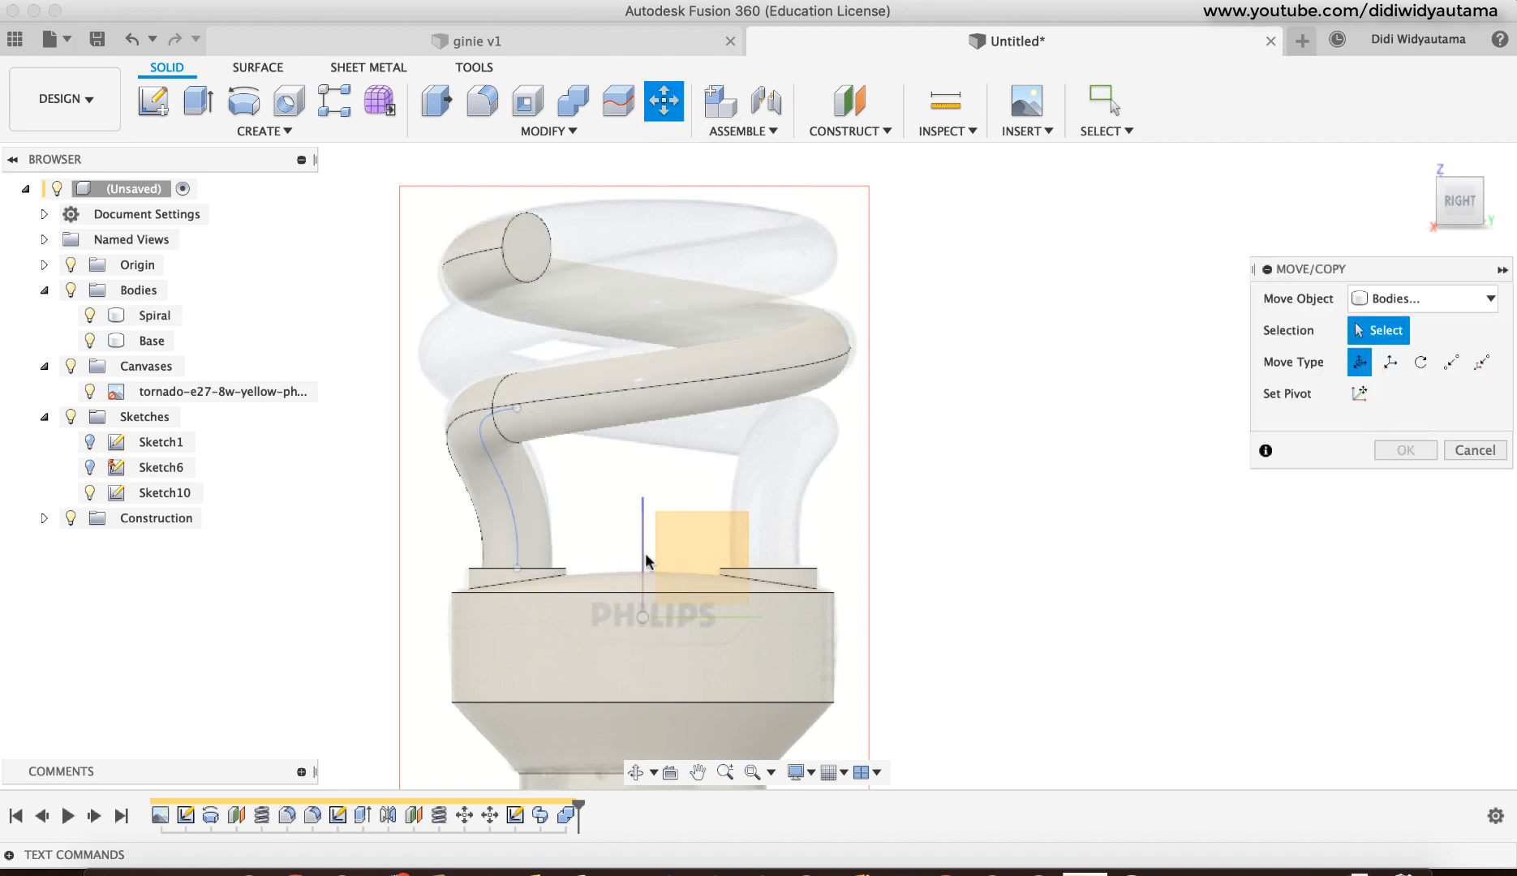
{"action": "left_click", "coordinate": [680, 372]}
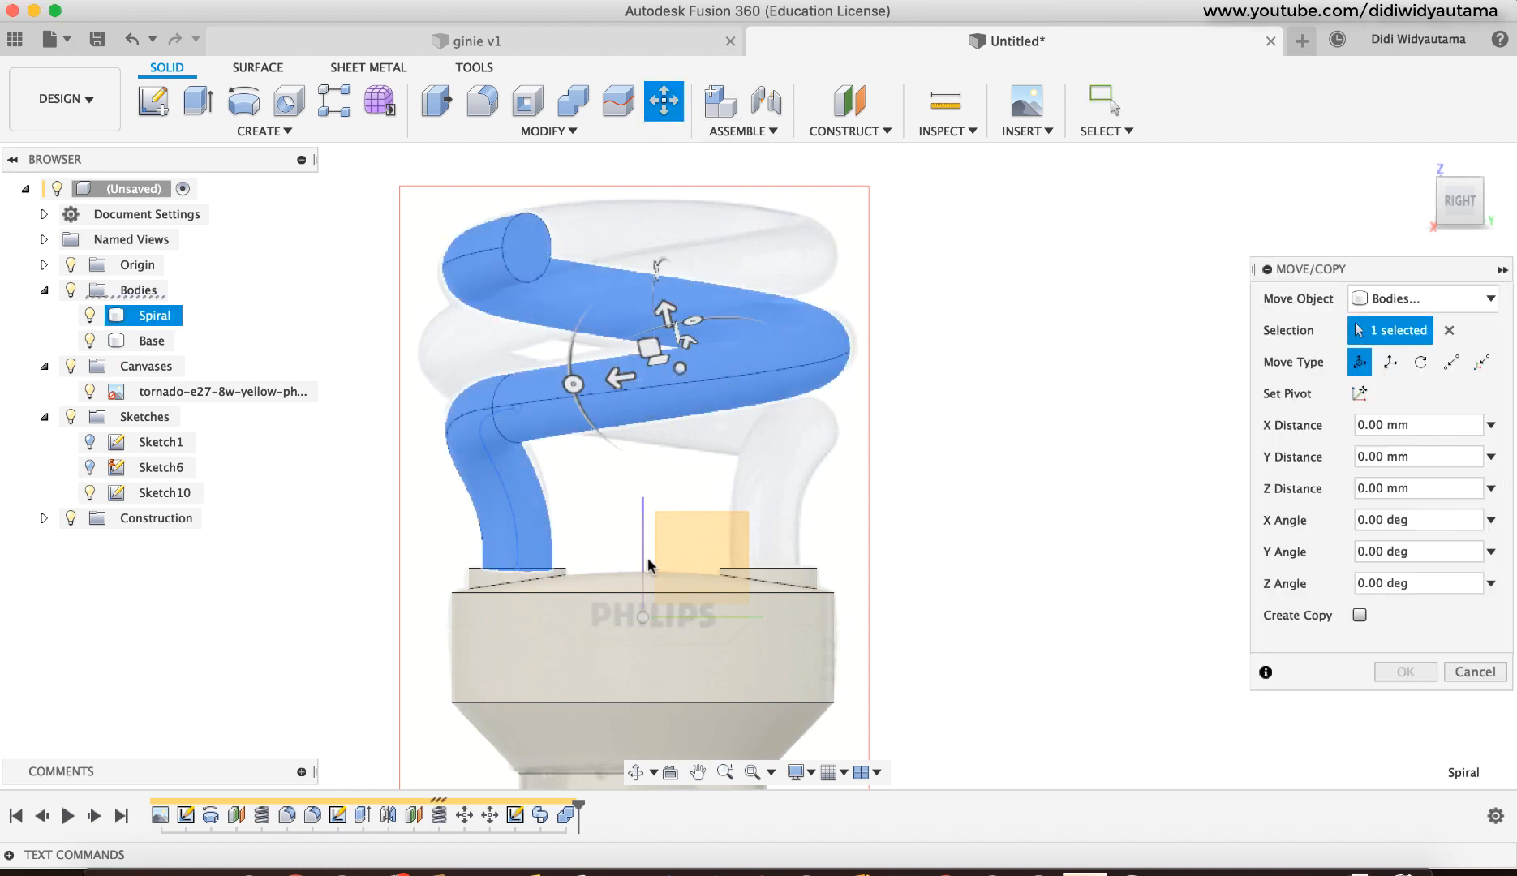
{"action": "left_click", "coordinate": [1367, 396]}
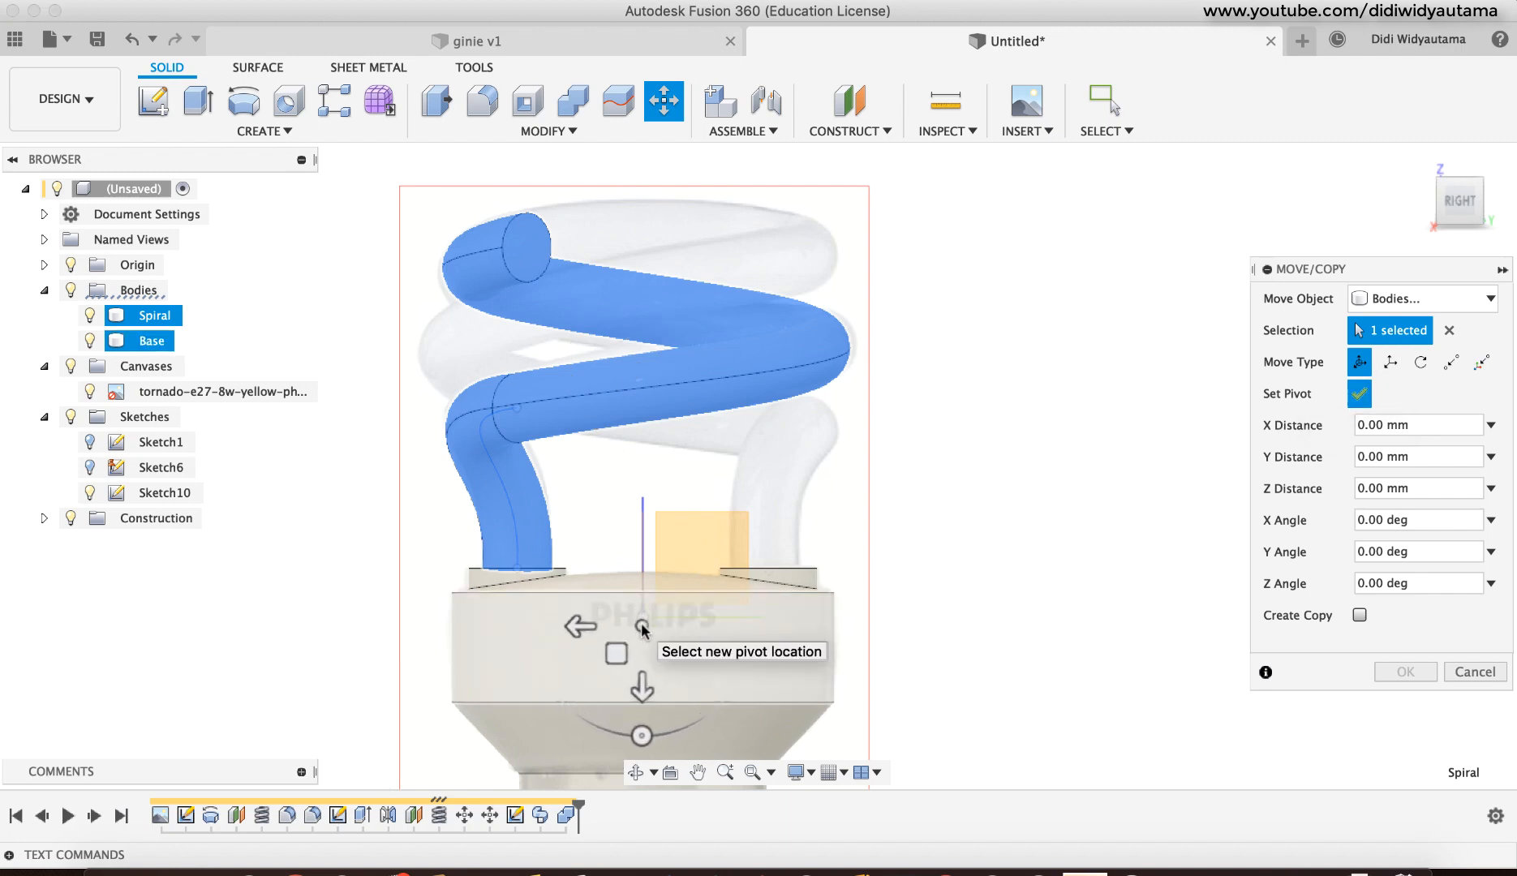
{"action": "key", "text": "Escape"}
Step: Create a full circular pattern of the Spiral body about the vertical Z axis with a quantity of 2
{"action": "left_click", "coordinate": [258, 131]}
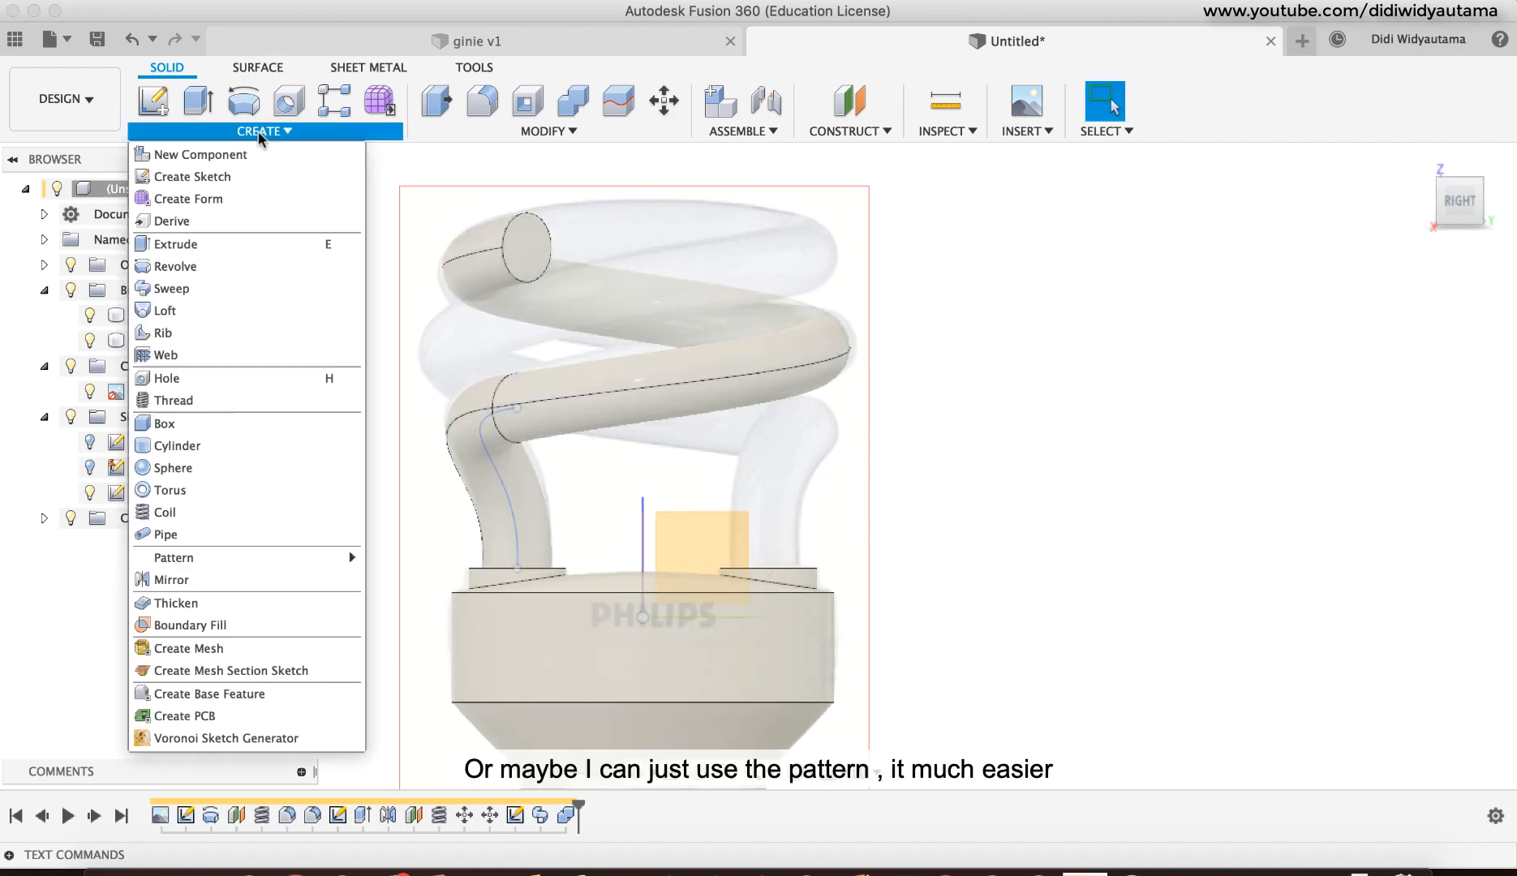
{"action": "mouse_move", "coordinate": [348, 556]}
{"action": "left_click", "coordinate": [422, 582]}
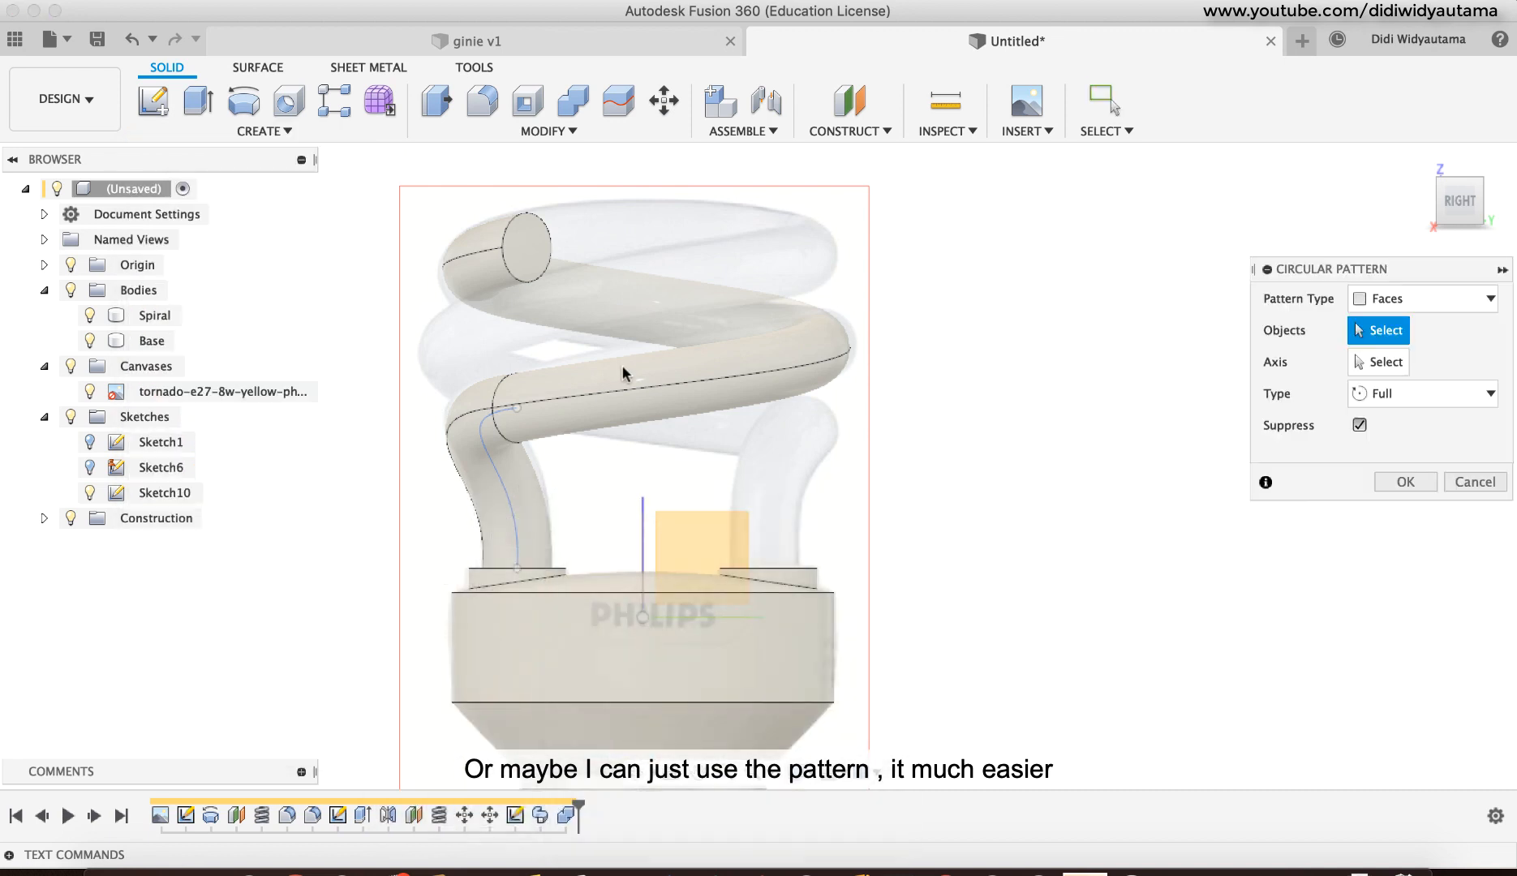
{"action": "left_click", "coordinate": [638, 380]}
{"action": "left_click", "coordinate": [501, 427]}
{"action": "left_click", "coordinate": [1396, 298]}
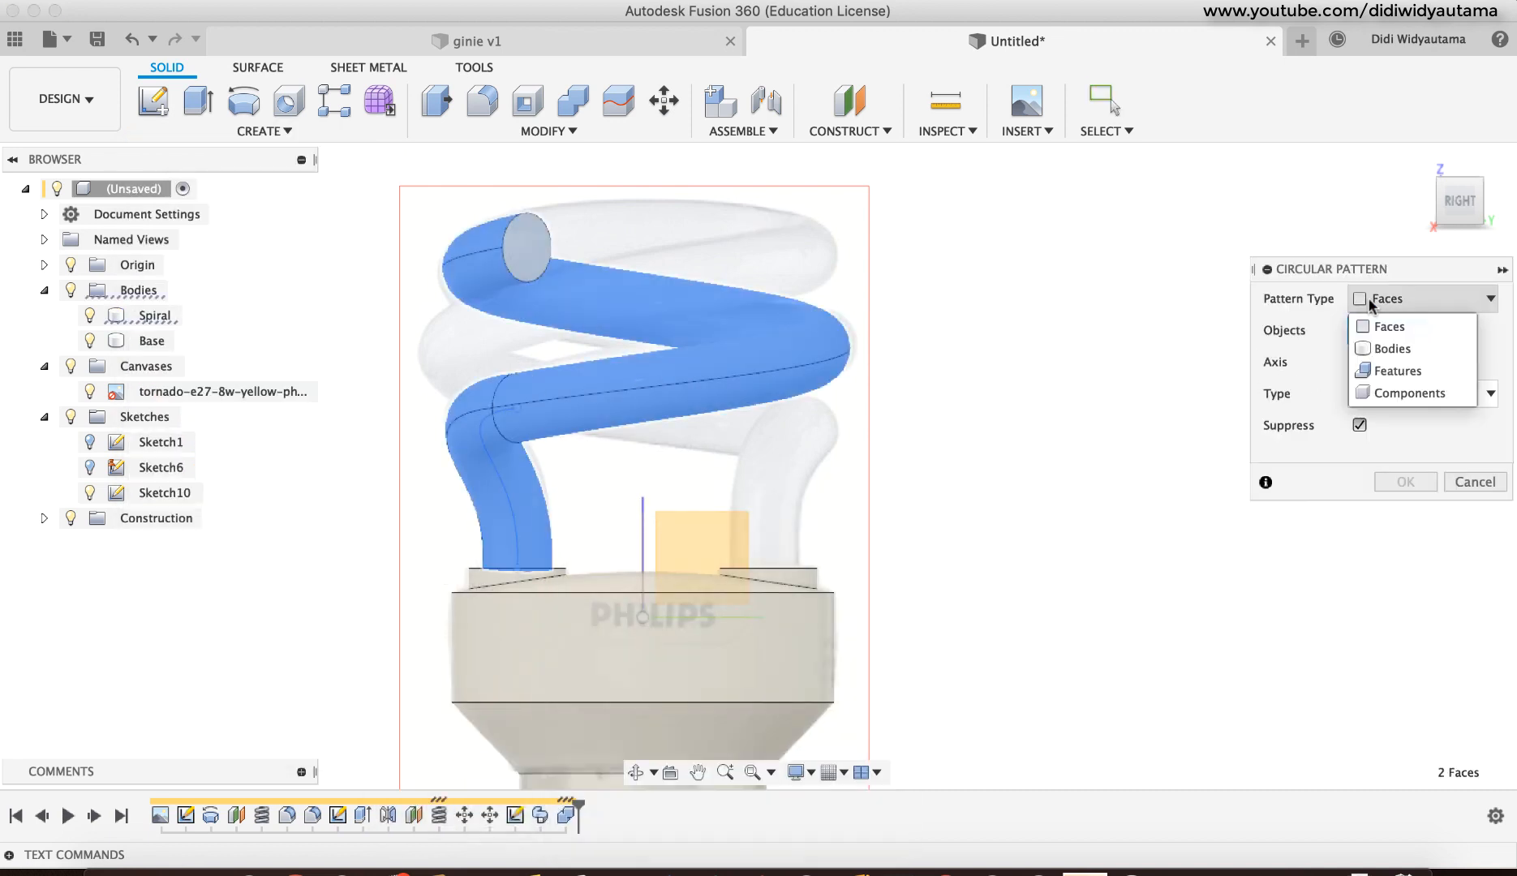
{"action": "left_click", "coordinate": [1389, 349]}
{"action": "left_click", "coordinate": [586, 407]}
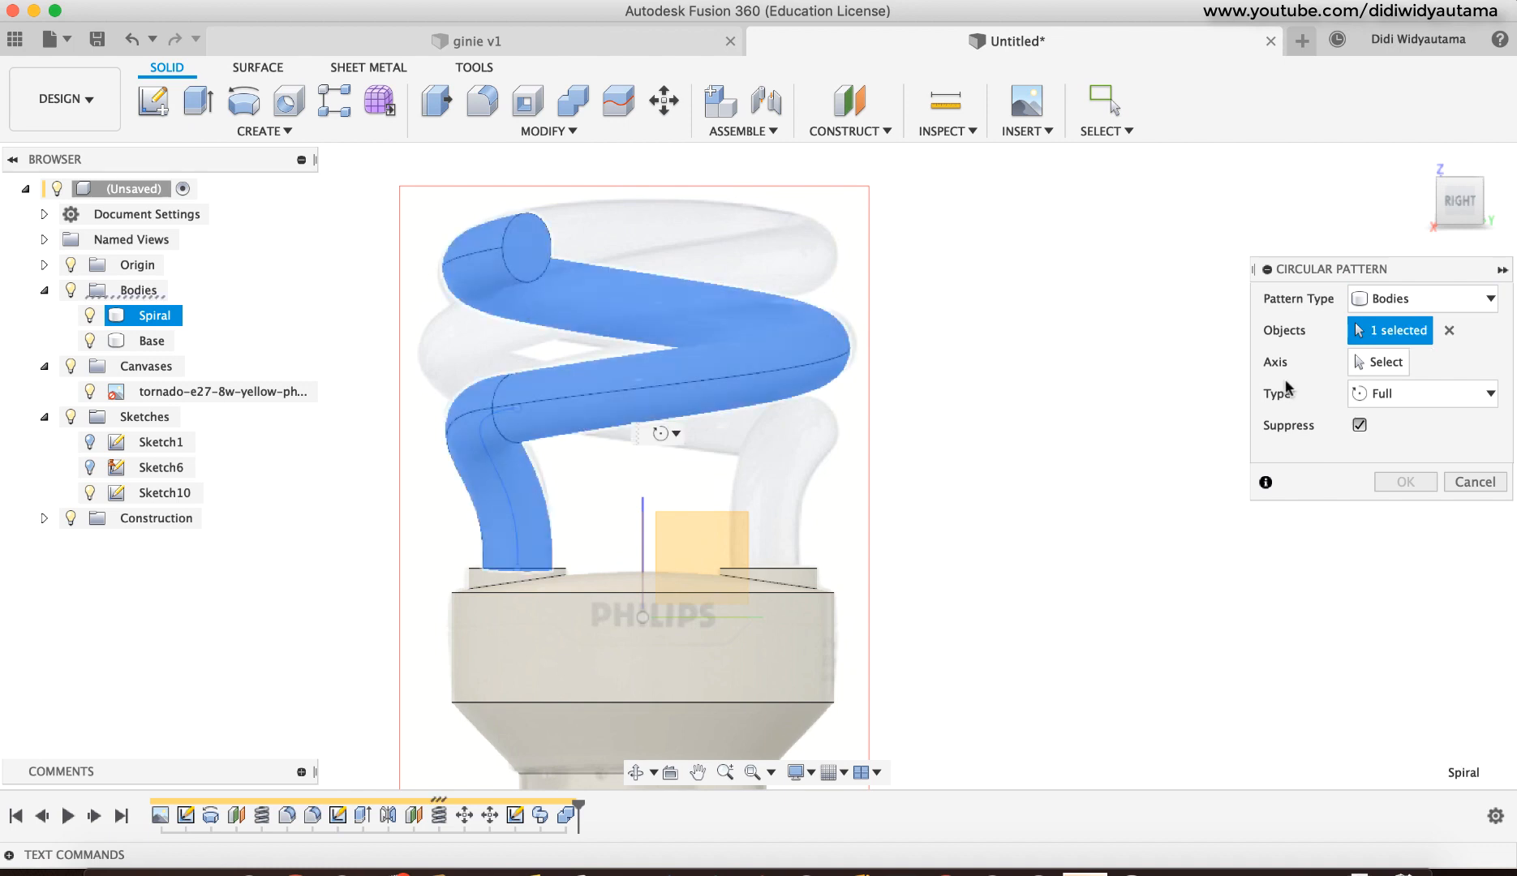
{"action": "left_click", "coordinate": [1361, 366]}
{"action": "left_click", "coordinate": [643, 518]}
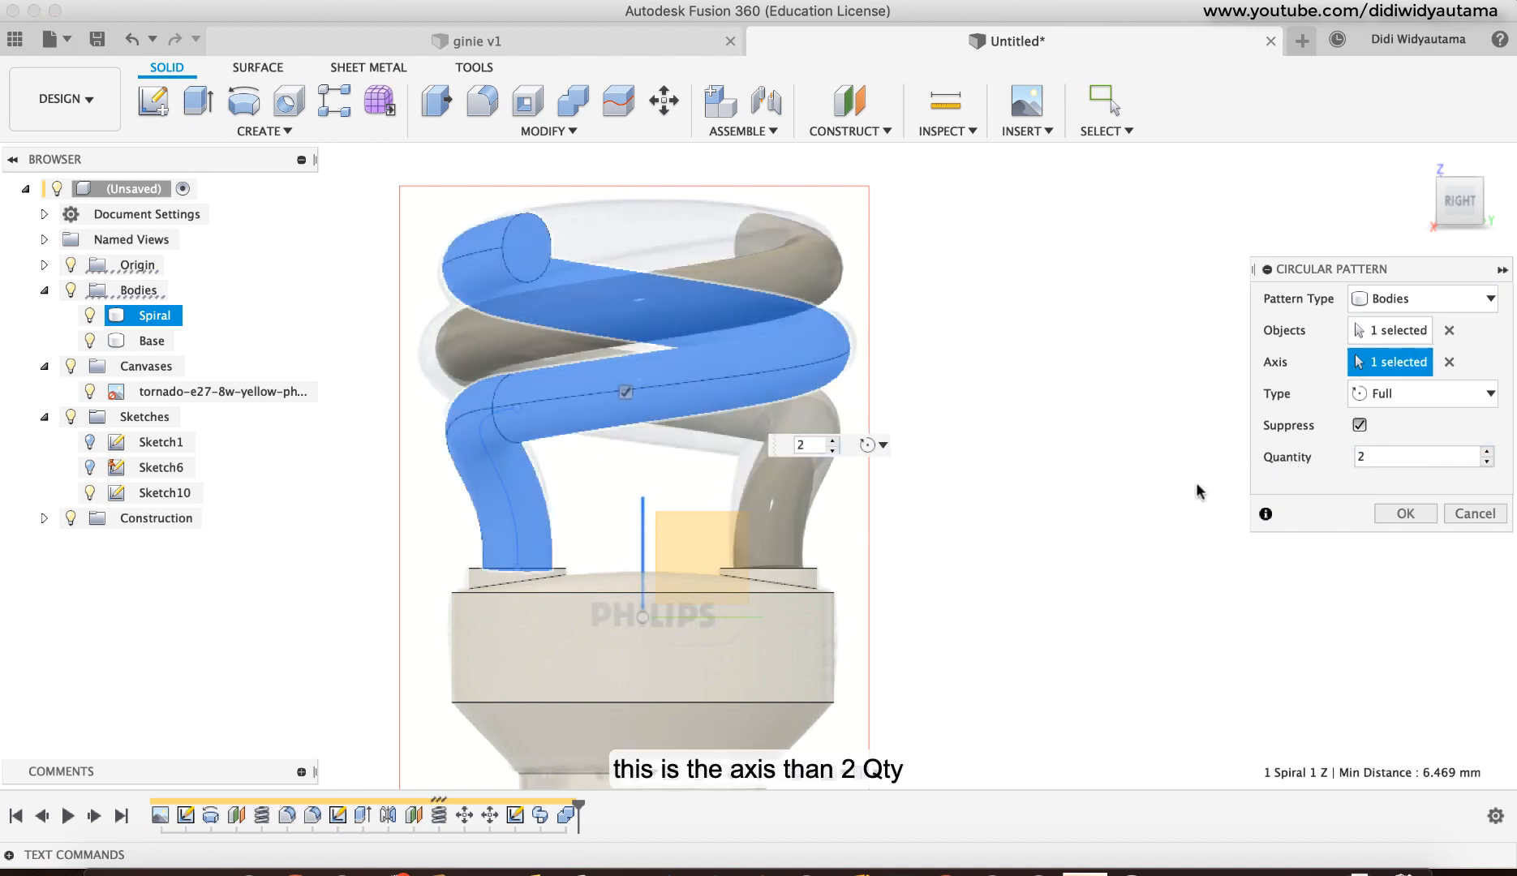
{"action": "left_click", "coordinate": [1405, 513]}
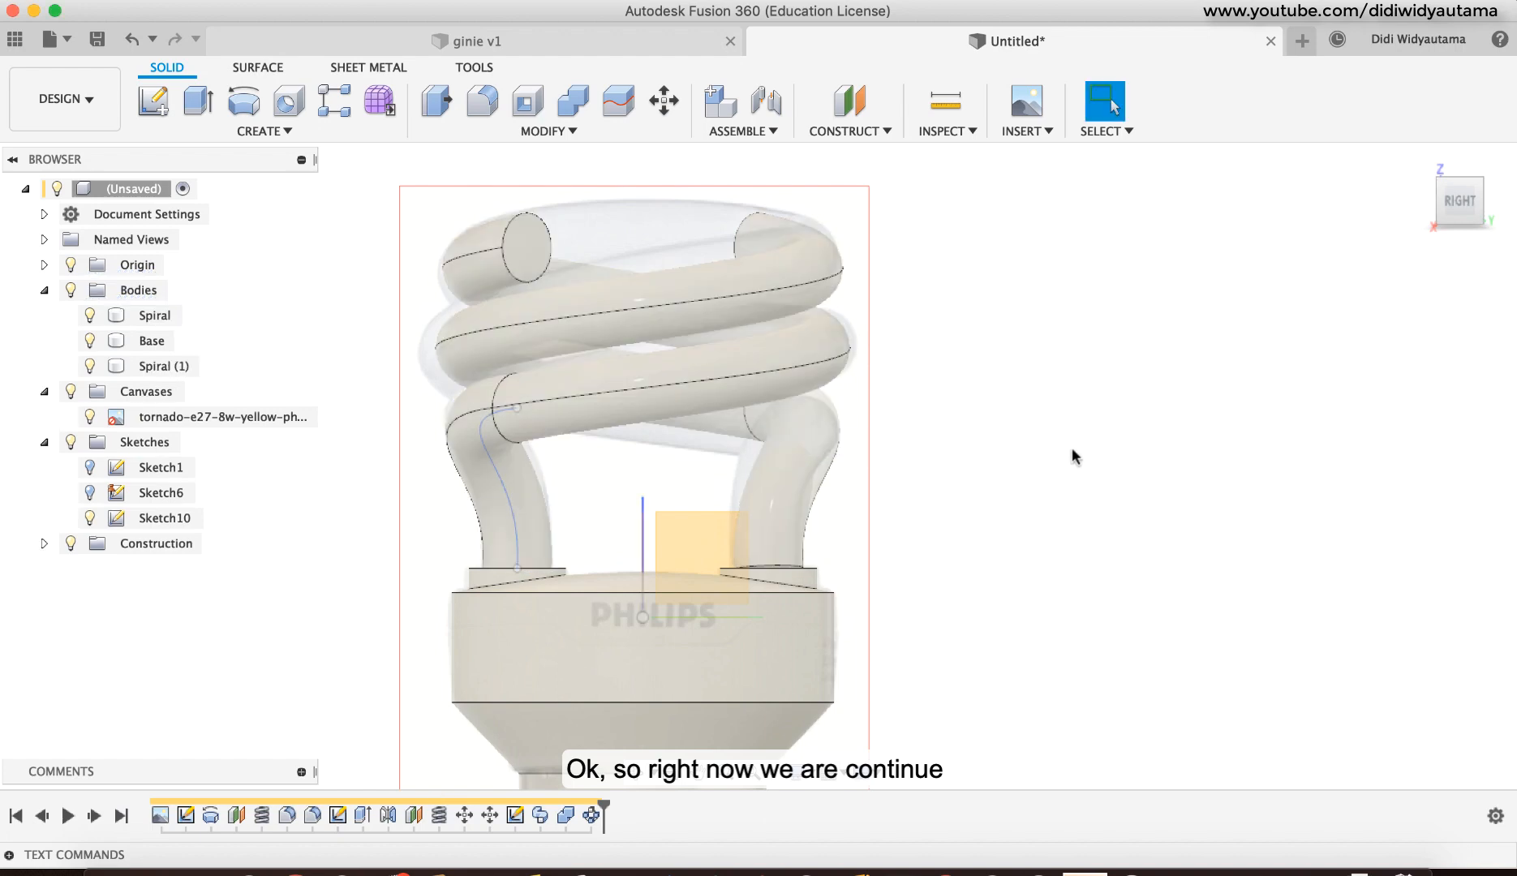
Step: Construct a plane at an angle of -45 degrees through the Z axis
{"action": "middle_click_drag", "start_coordinate": [1074, 456], "coordinate": [974, 179], "text": "shift"}
{"action": "left_click", "coordinate": [848, 131]}
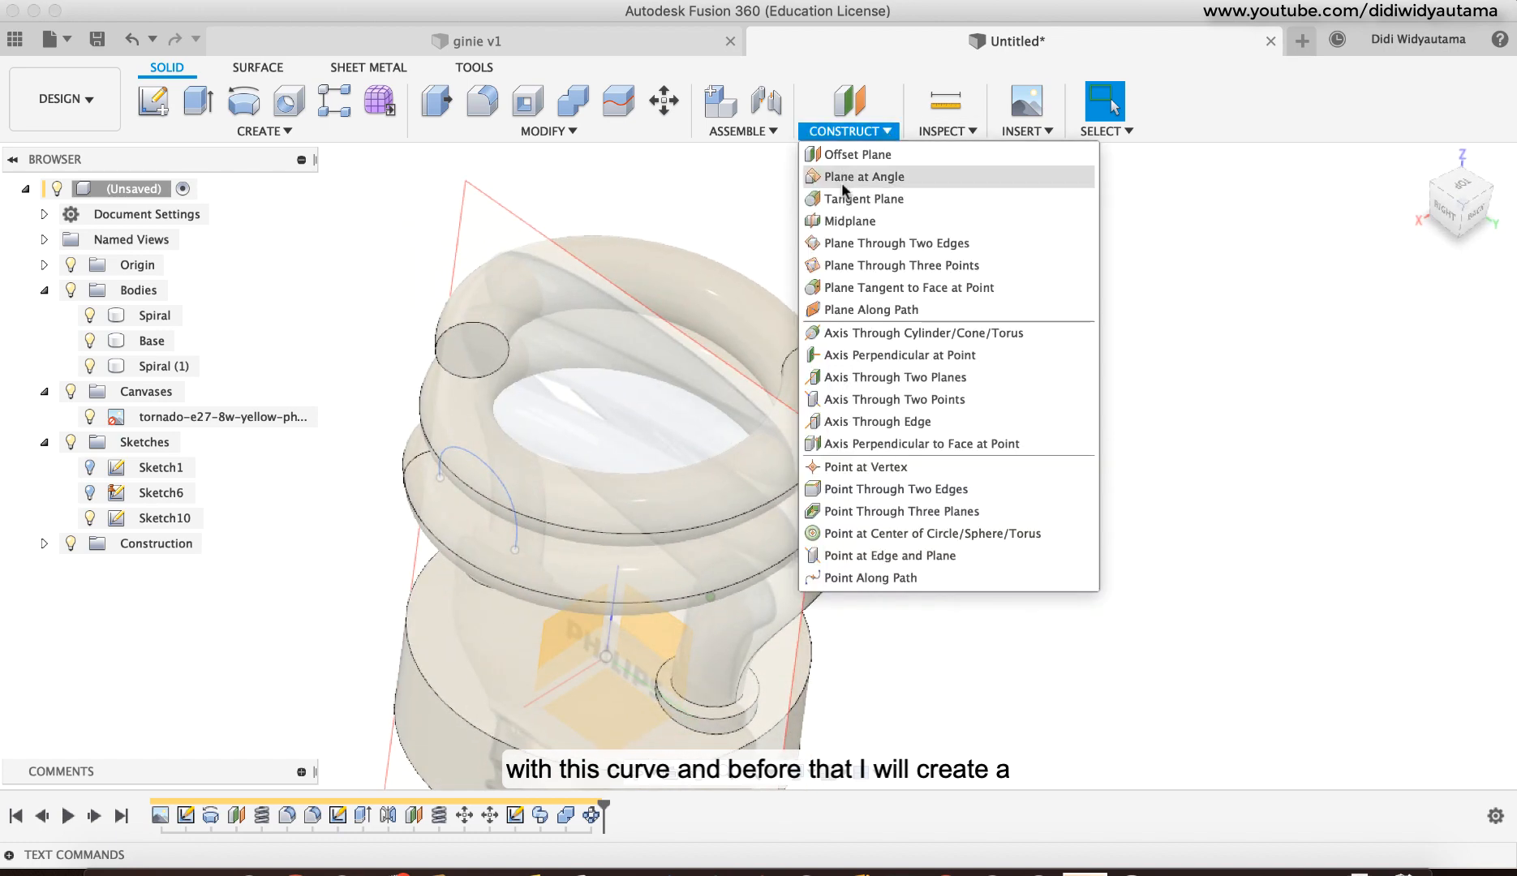
{"action": "left_click", "coordinate": [872, 181]}
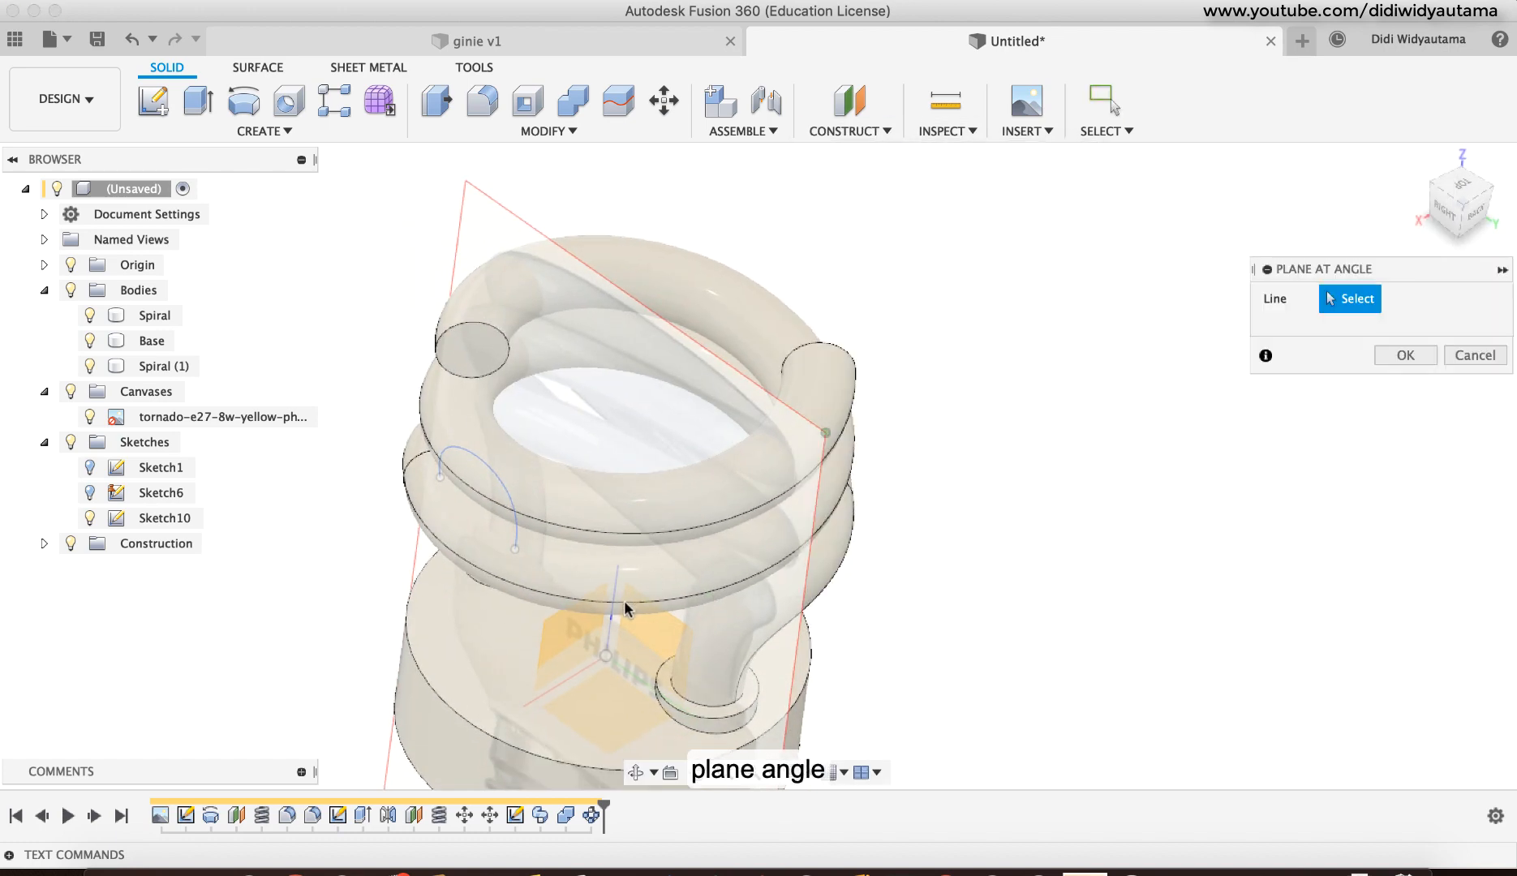
{"action": "middle_click_drag", "start_coordinate": [623, 608], "coordinate": [603, 630], "text": "shift"}
{"action": "left_click", "coordinate": [603, 630]}
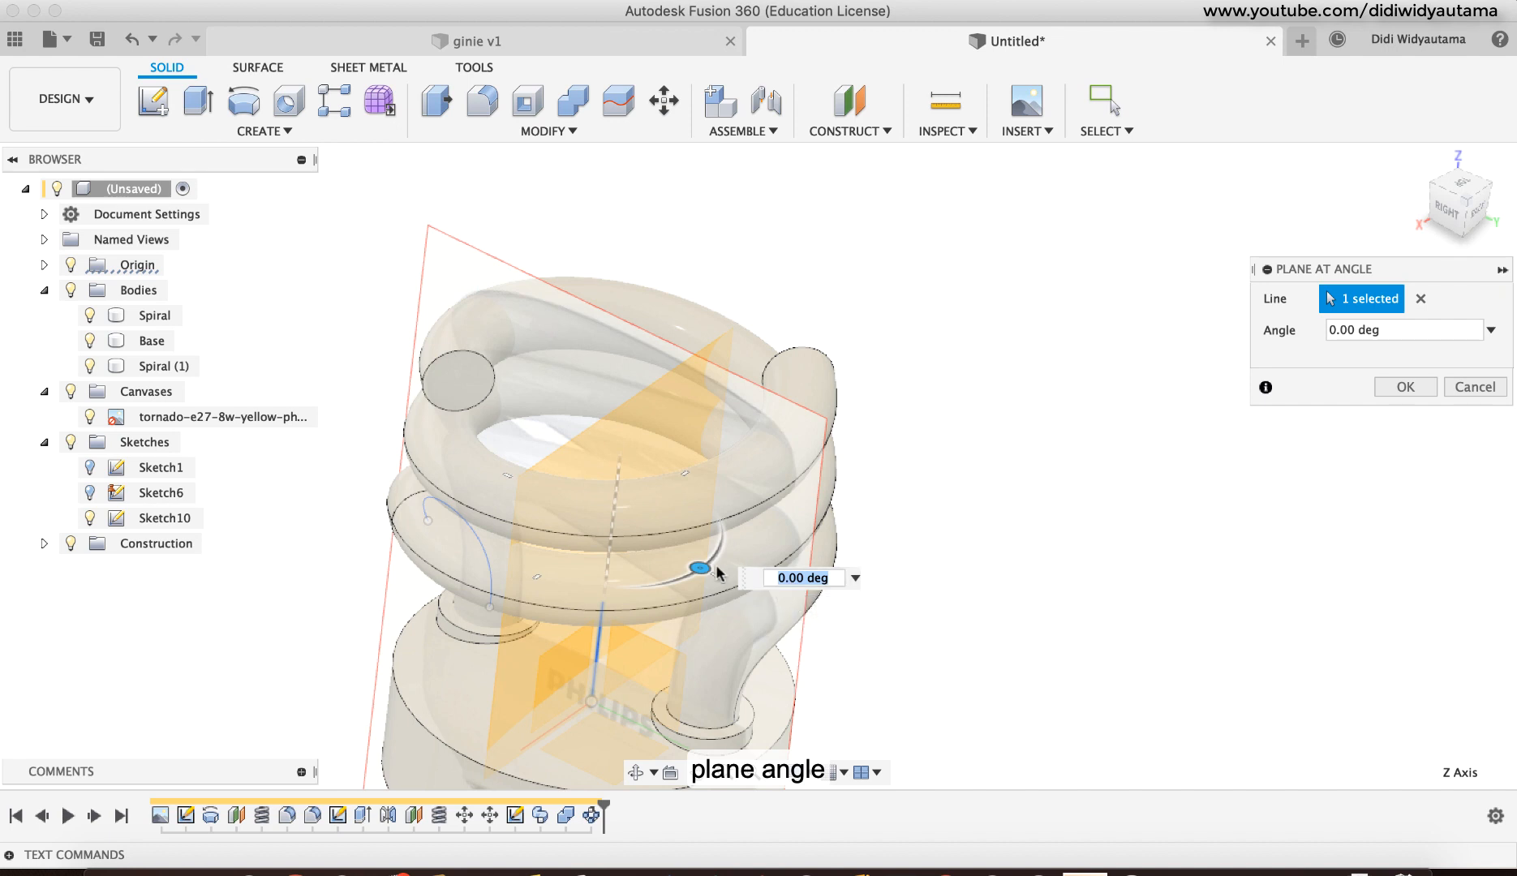
{"action": "left_click_drag", "start_coordinate": [717, 573], "coordinate": [664, 586]}
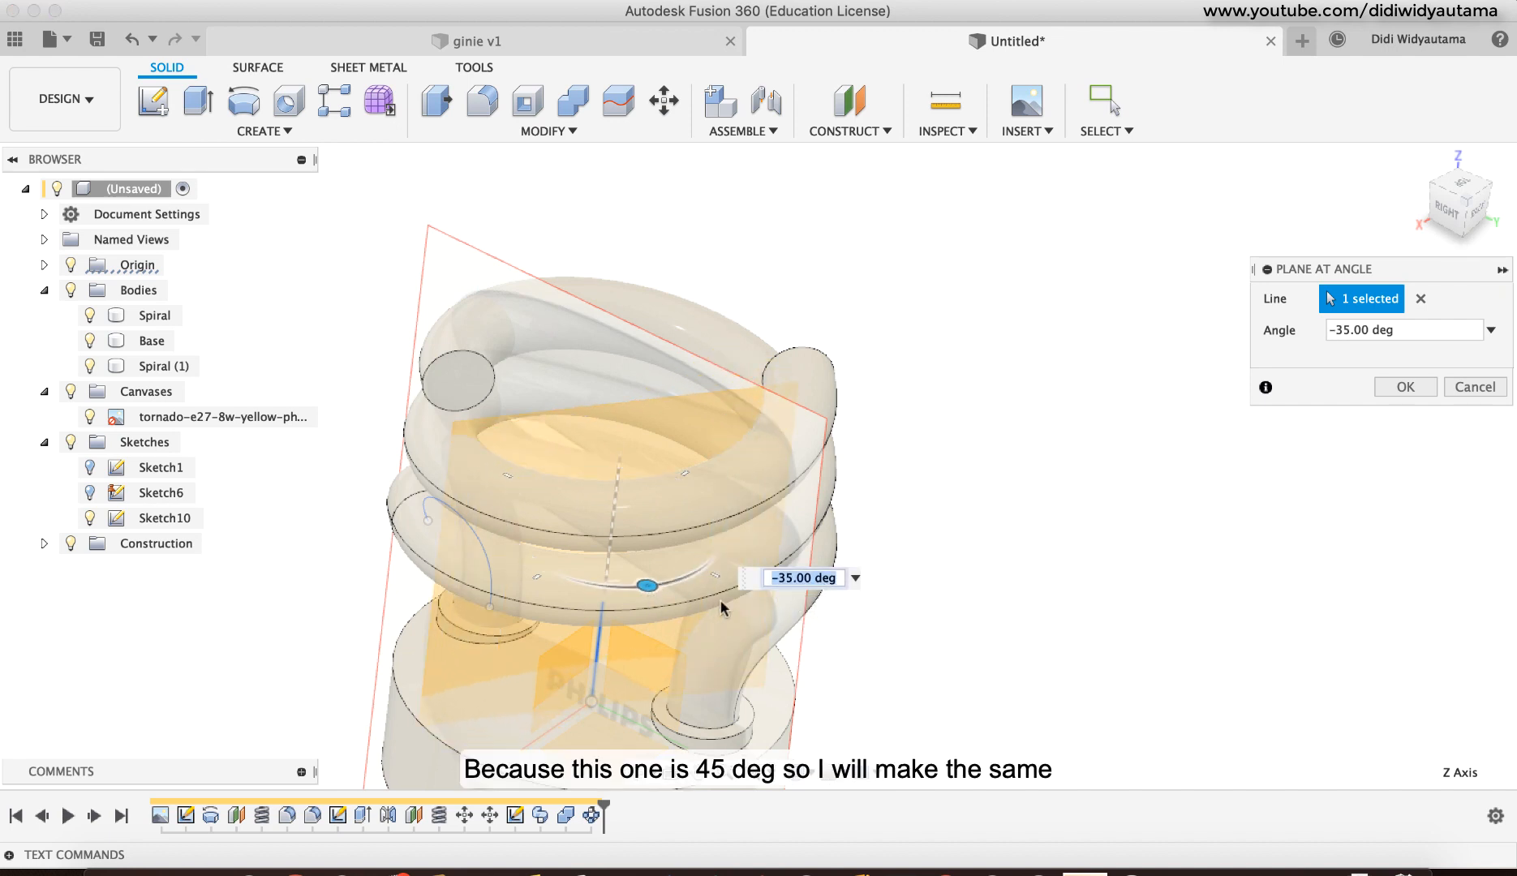
{"action": "left_click", "coordinate": [790, 582]}
{"action": "type", "text": "-45"}
{"action": "key", "text": "Return"}
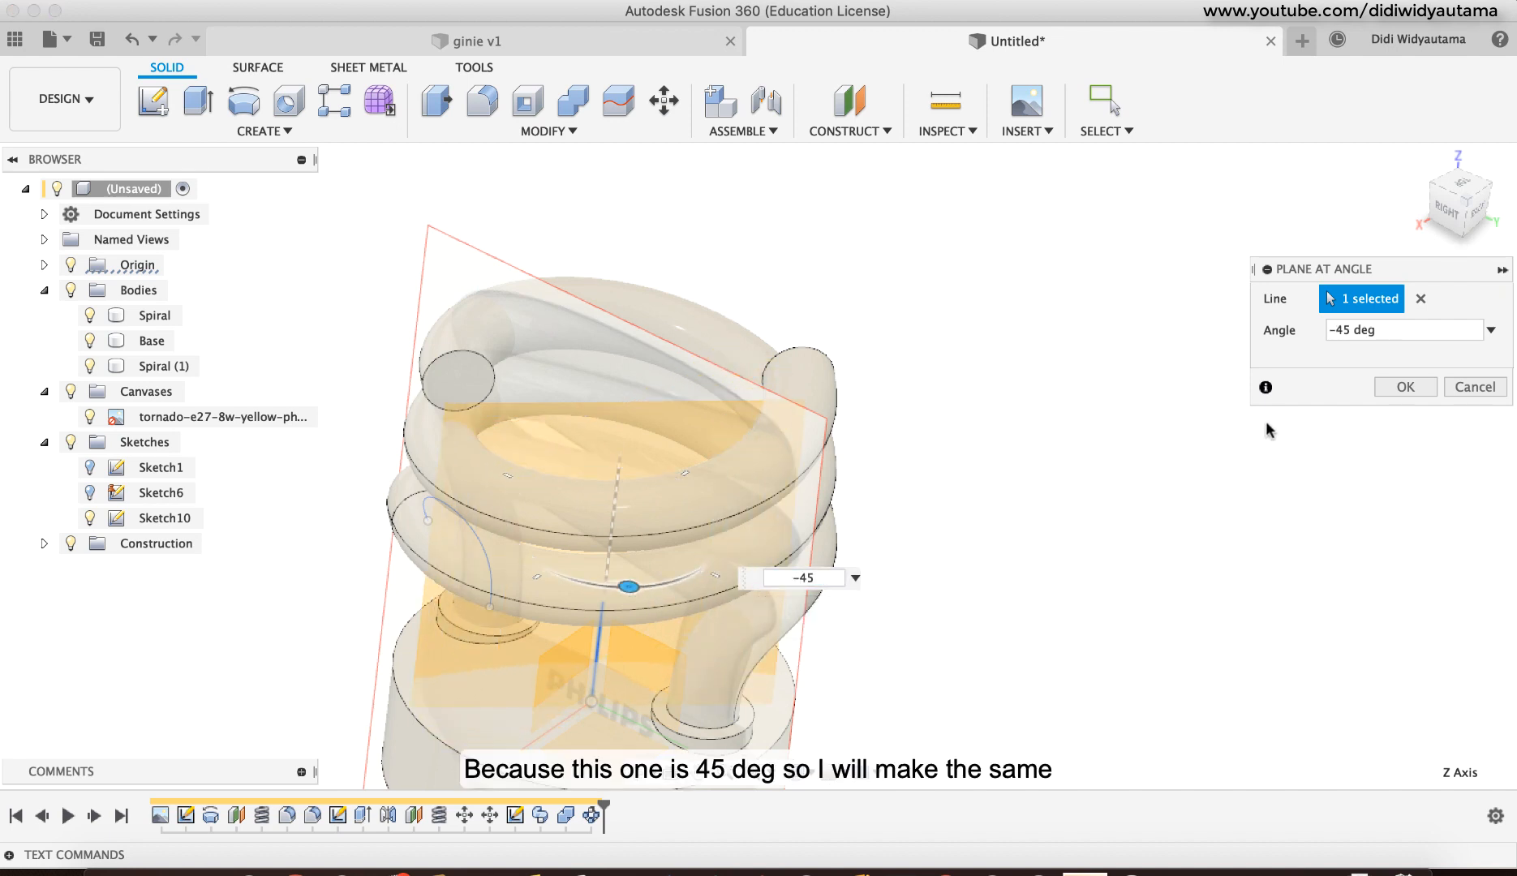
{"action": "left_click", "coordinate": [1403, 388]}
Step: On the new angled plane, sketch a fit-point spline from one upper tube end's centre, over the lamp's axis, to the other end's centre
{"action": "left_click", "coordinate": [564, 404]}
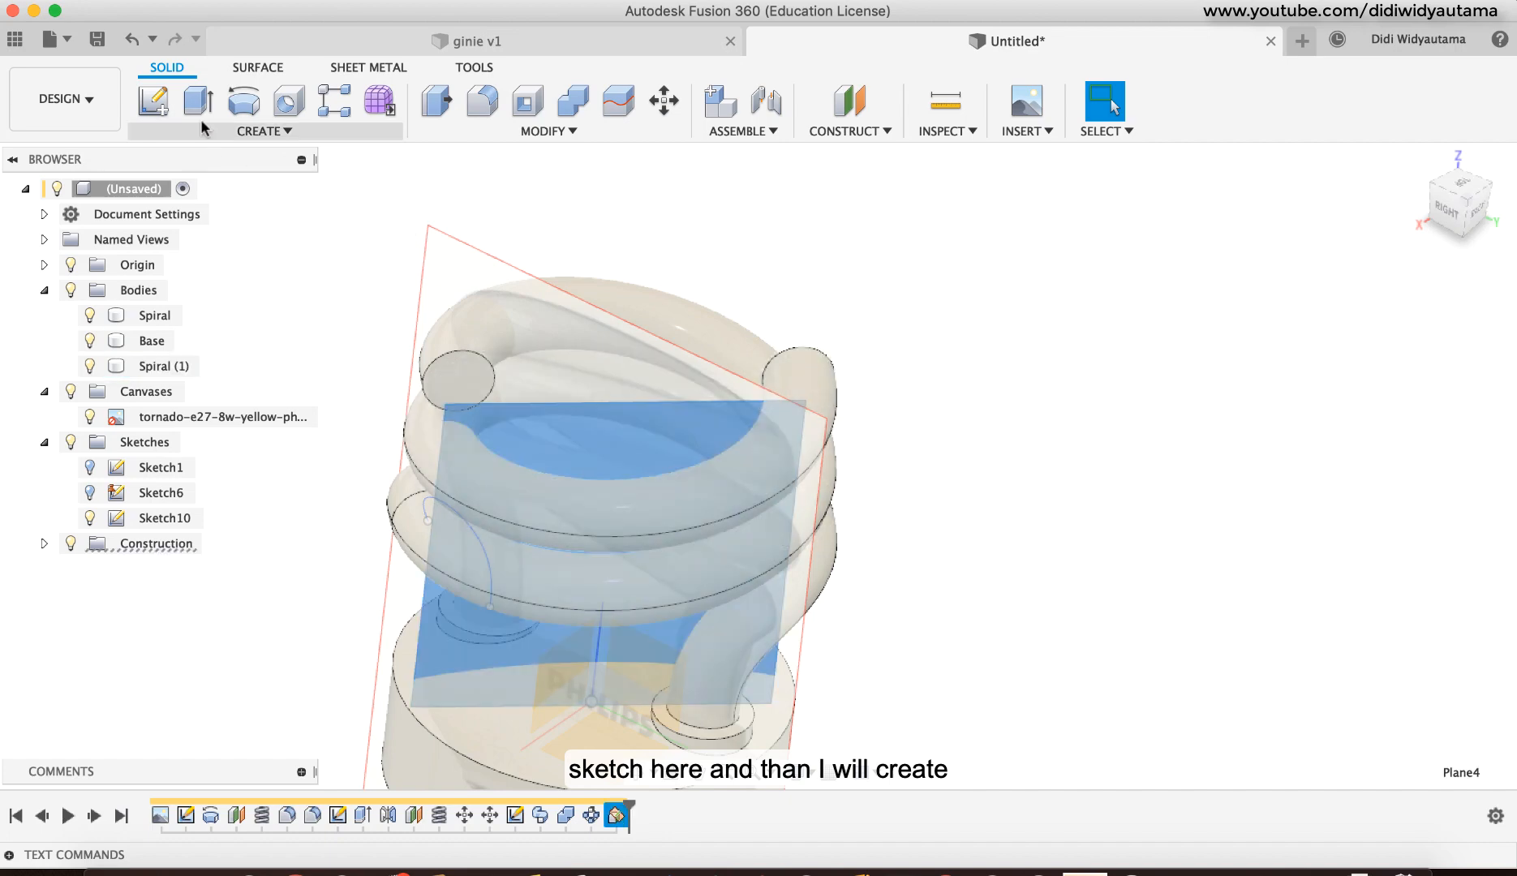
{"action": "left_click", "coordinate": [153, 102]}
{"action": "mouse_move", "coordinate": [594, 424]}
{"action": "middle_mouse_down"}
{"action": "mouse_move", "coordinate": [475, 356]}
{"action": "mouse_move", "coordinate": [508, 315]}
{"action": "middle_mouse_up"}
{"action": "left_click", "coordinate": [288, 100]}
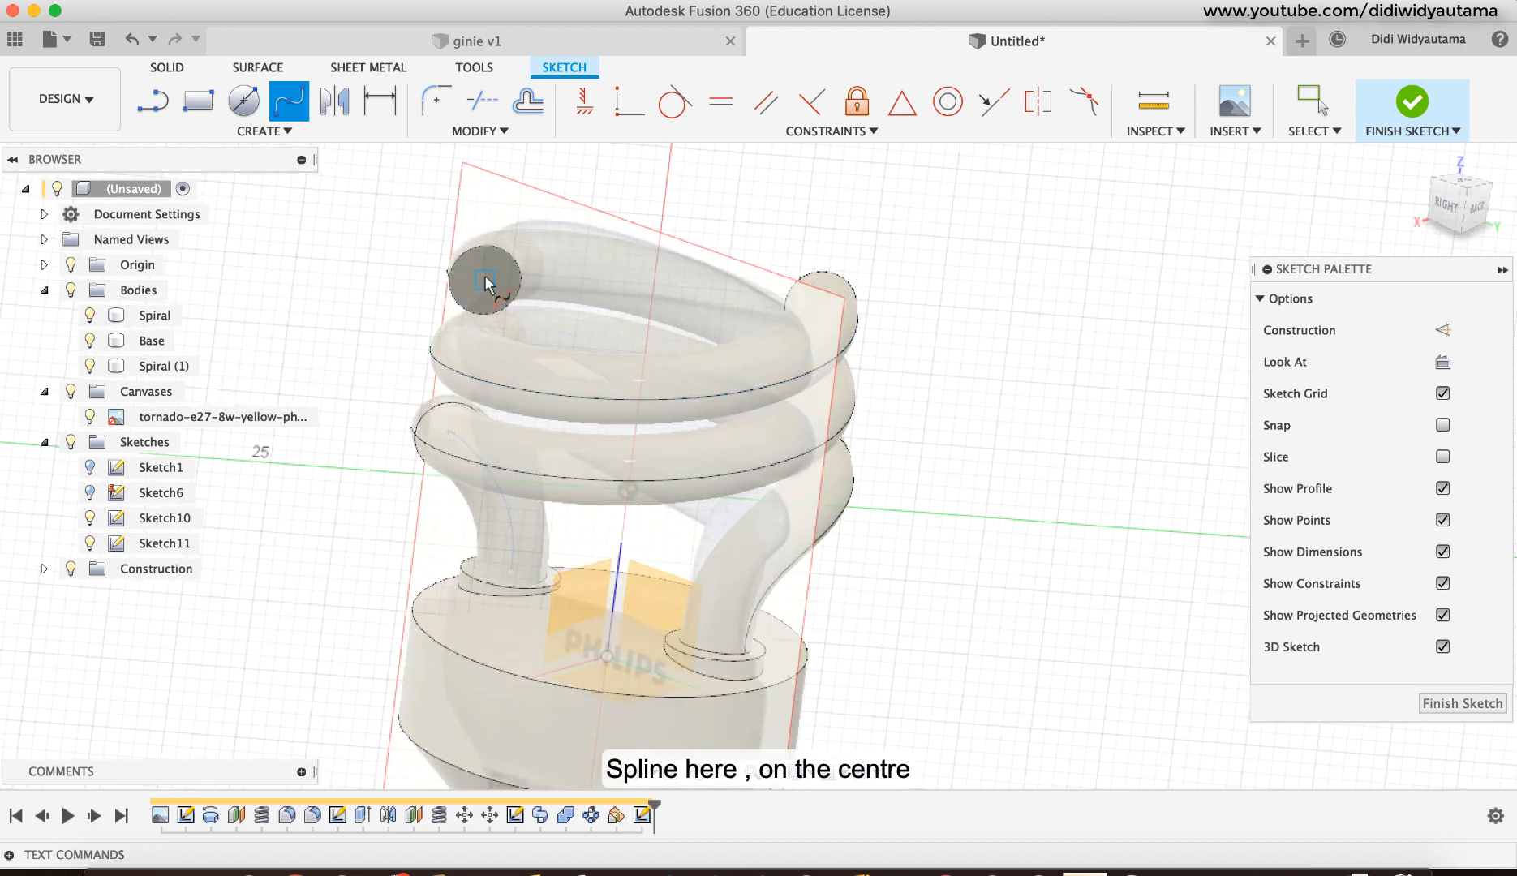
{"action": "left_click", "coordinate": [485, 282]}
{"action": "left_click", "coordinate": [1462, 209]}
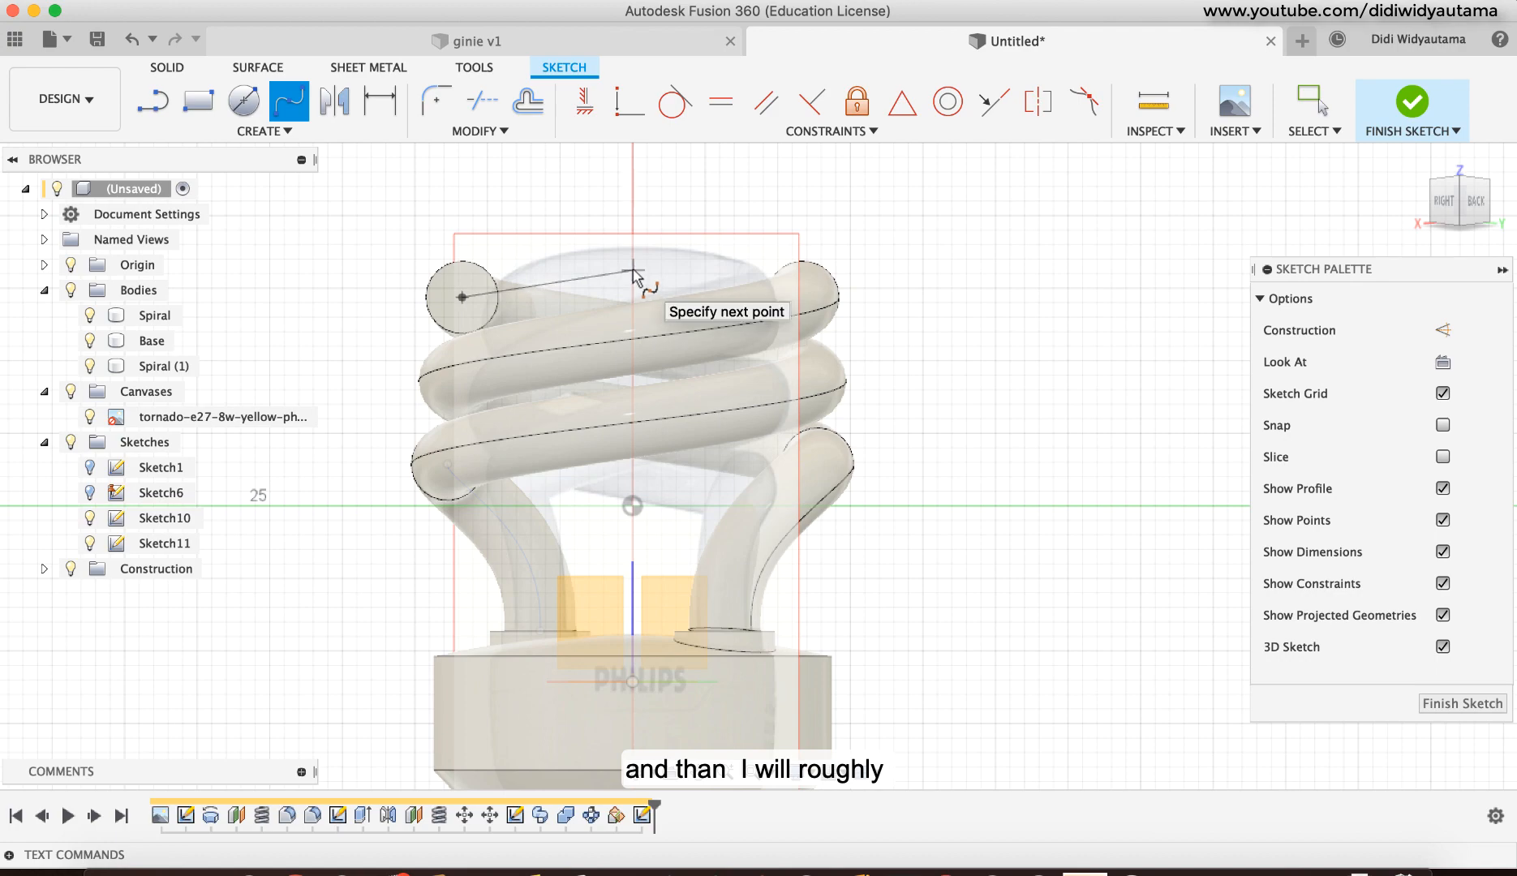
{"action": "middle_click_drag", "start_coordinate": [965, 300], "coordinate": [848, 408], "text": "shift"}
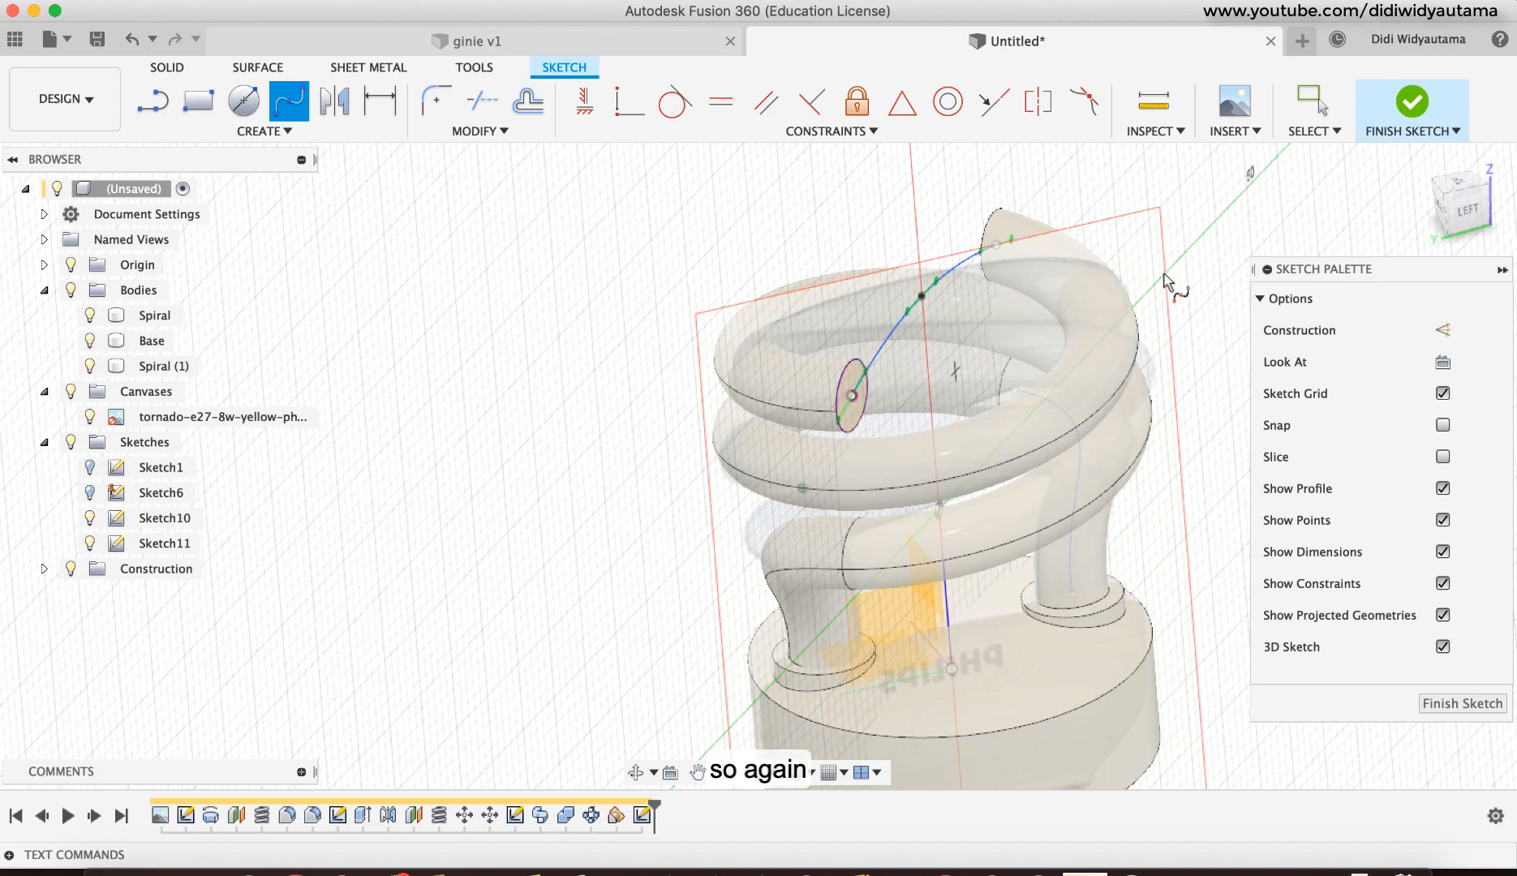
{"action": "left_click_drag", "start_coordinate": [1441, 213], "coordinate": [1461, 226]}
{"action": "left_click", "coordinate": [1449, 212]}
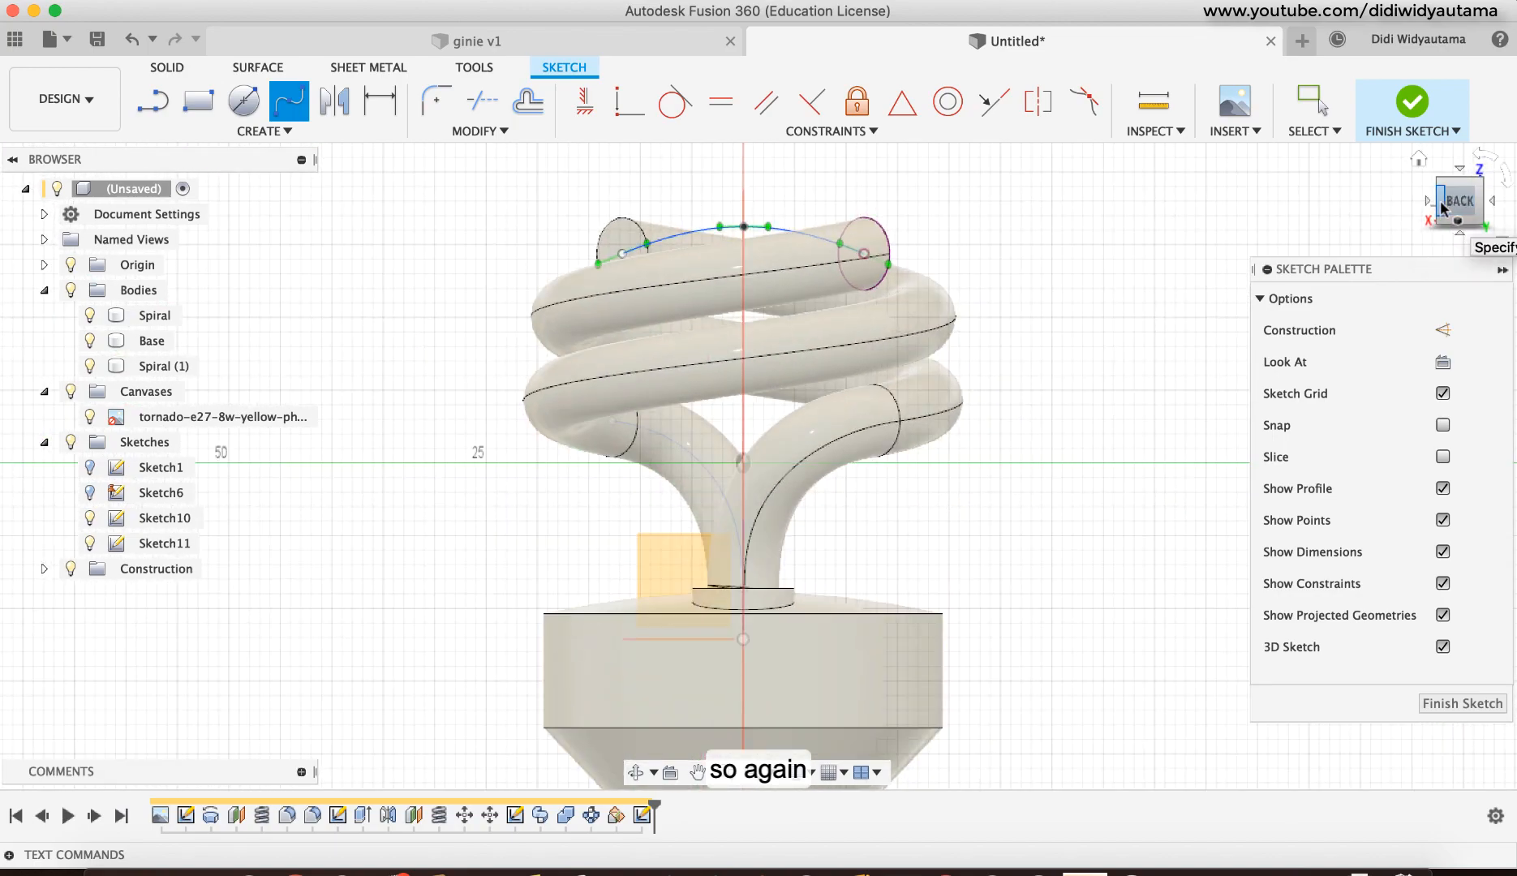
{"action": "middle_click_drag", "start_coordinate": [1196, 264], "coordinate": [1371, 365], "text": "shift"}
{"action": "left_click", "coordinate": [1426, 702]}
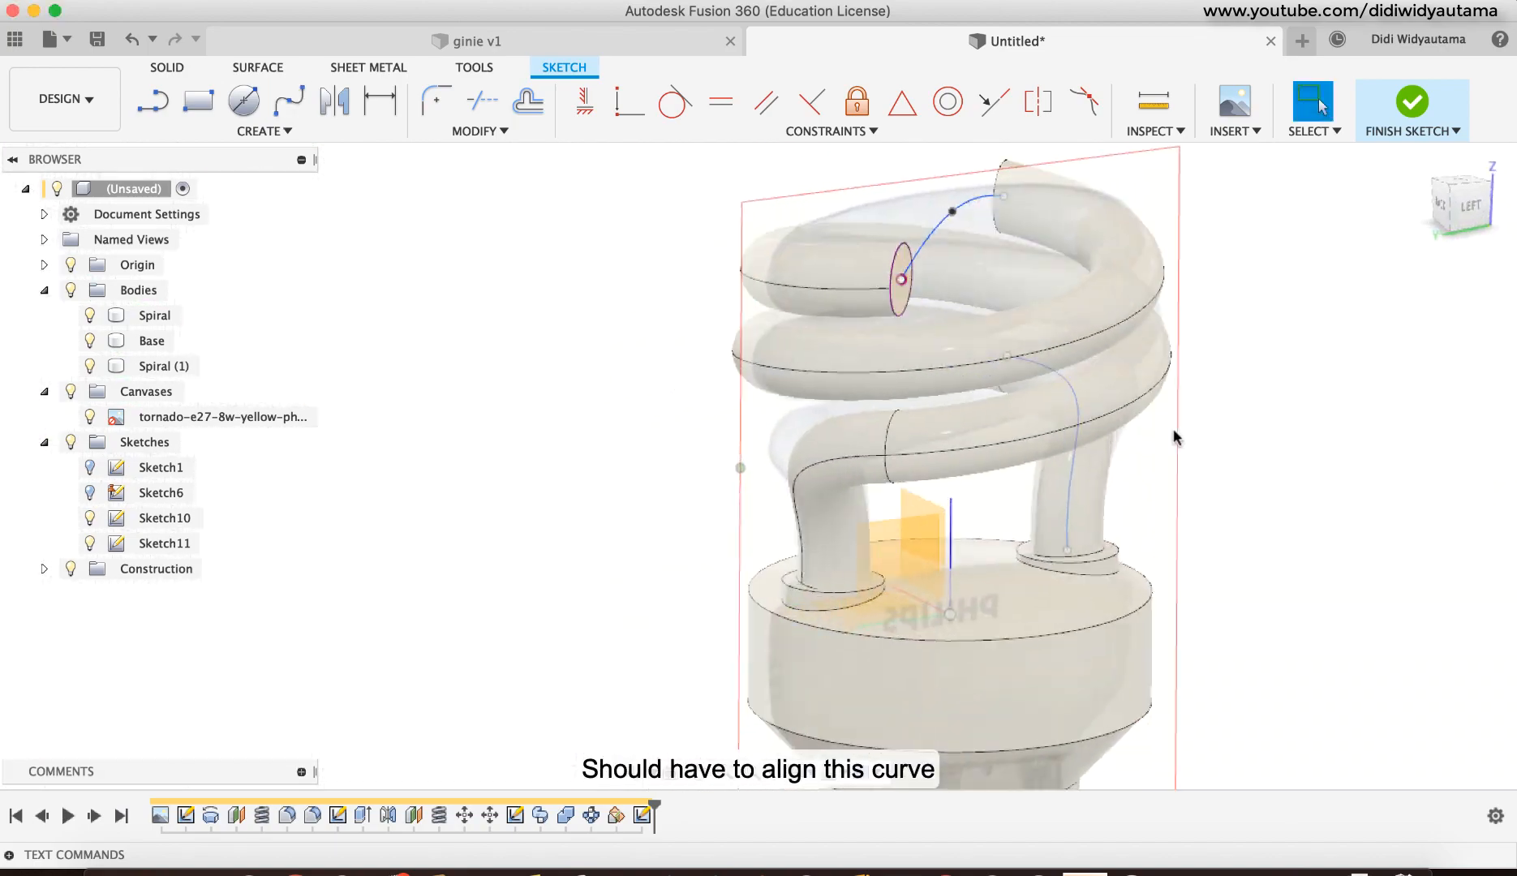
Step: Move the tangent handle at the spline's starting end about -2.17 mm in Y and -2.62 mm in Z to follow the coil
{"action": "mouse_move", "coordinate": [972, 368]}
{"action": "middle_mouse_down", "text": "shift"}
{"action": "mouse_move", "coordinate": [864, 359]}
{"action": "mouse_move", "coordinate": [701, 378]}
{"action": "middle_mouse_up", "text": "shift"}
{"action": "scroll", "coordinate": [863, 359], "scroll_direction": "up", "scroll_amount": 4}
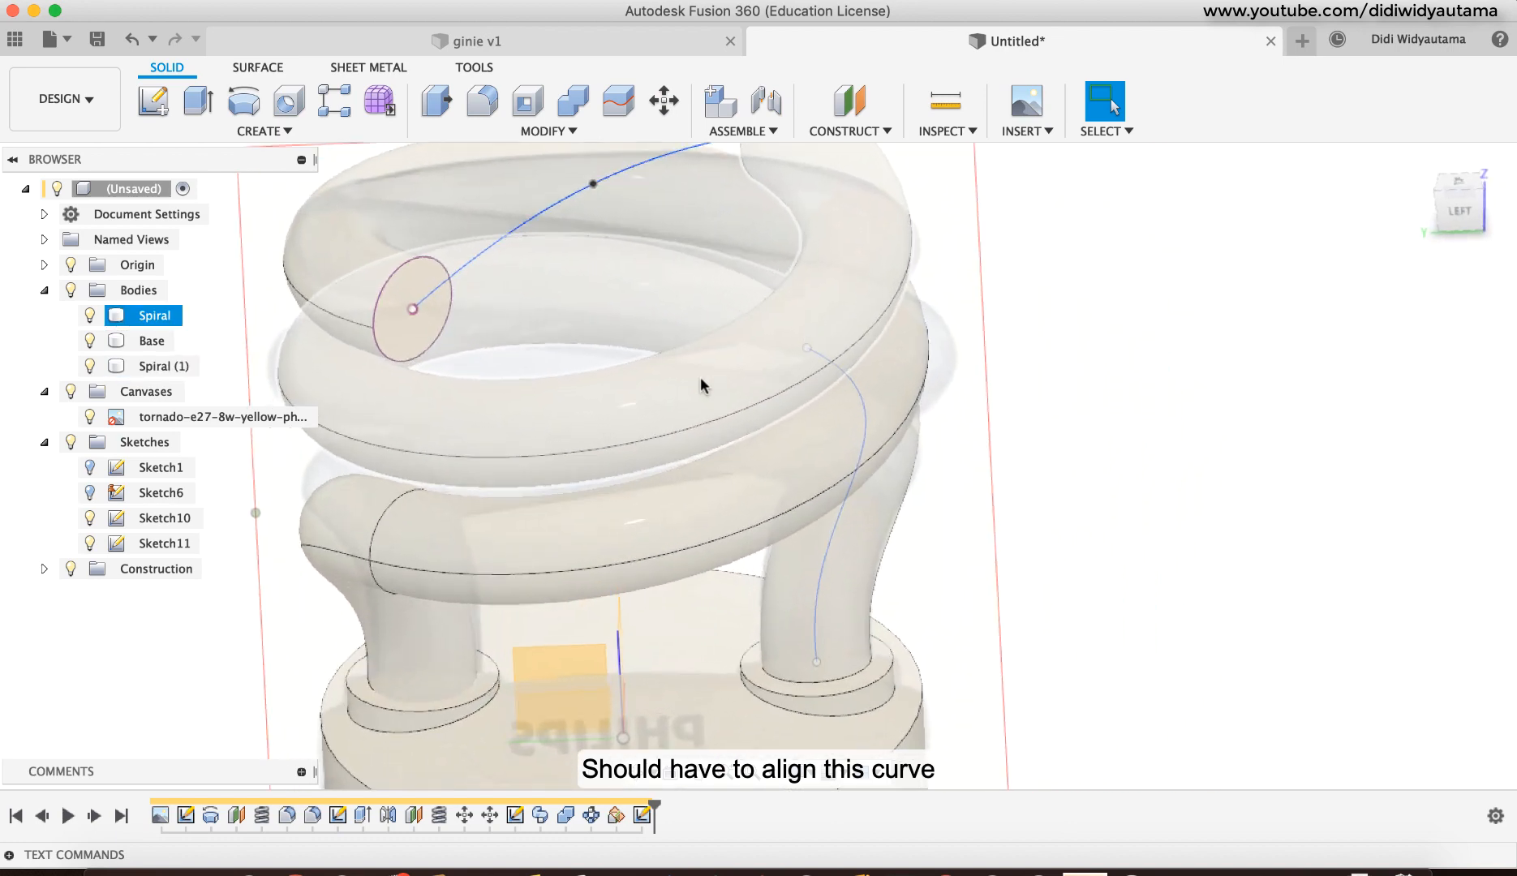
{"action": "scroll", "coordinate": [532, 366], "scroll_direction": "up", "scroll_amount": 1}
{"action": "middle_click_drag", "start_coordinate": [404, 297], "coordinate": [468, 370]}
{"action": "right_click", "coordinate": [477, 385]}
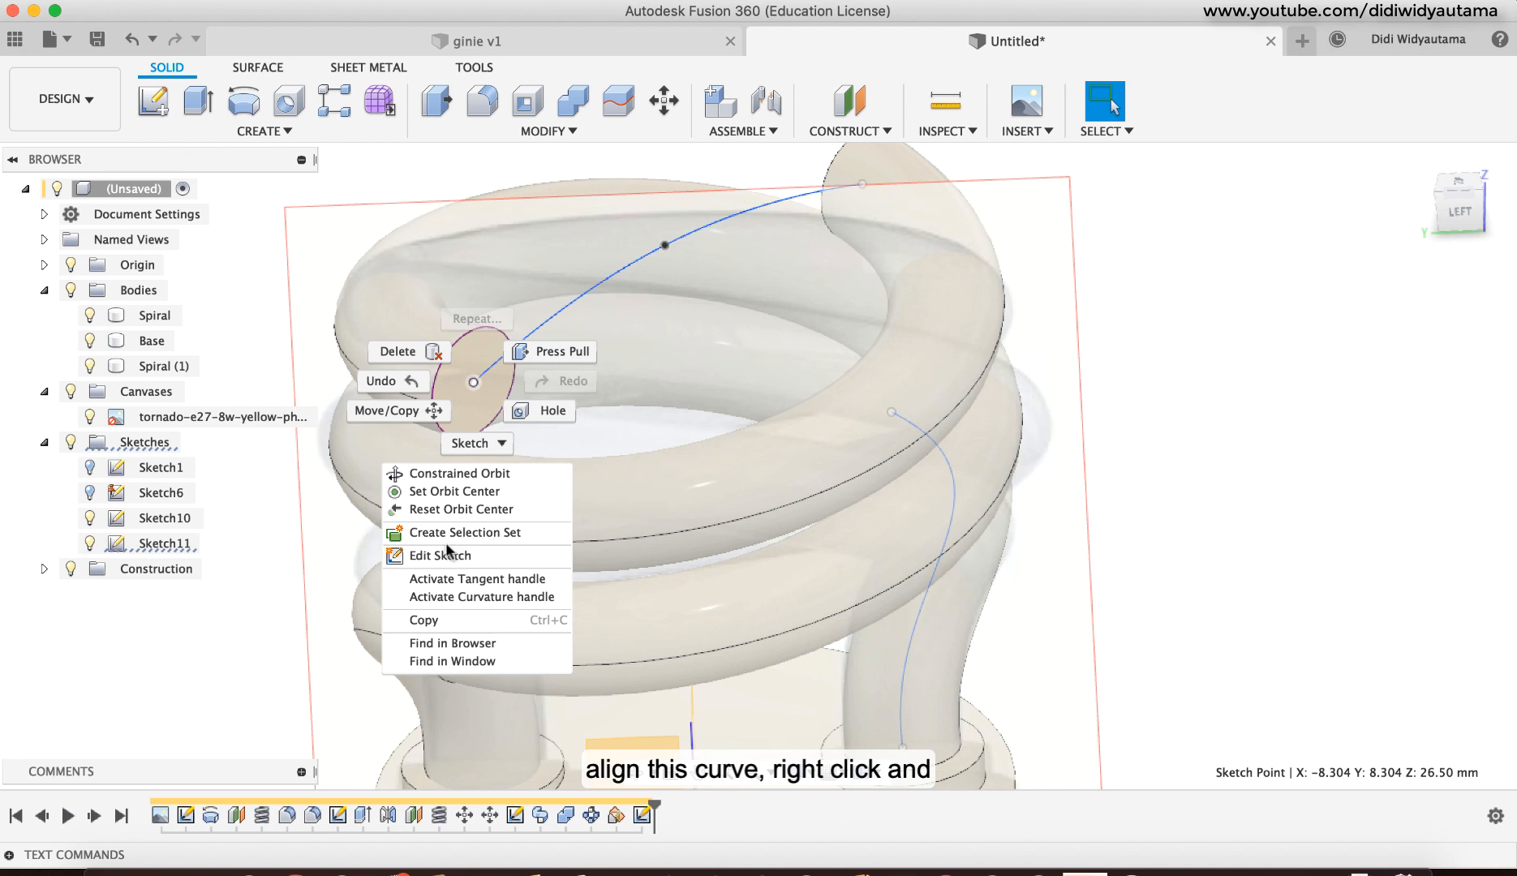
{"action": "left_click", "coordinate": [435, 410]}
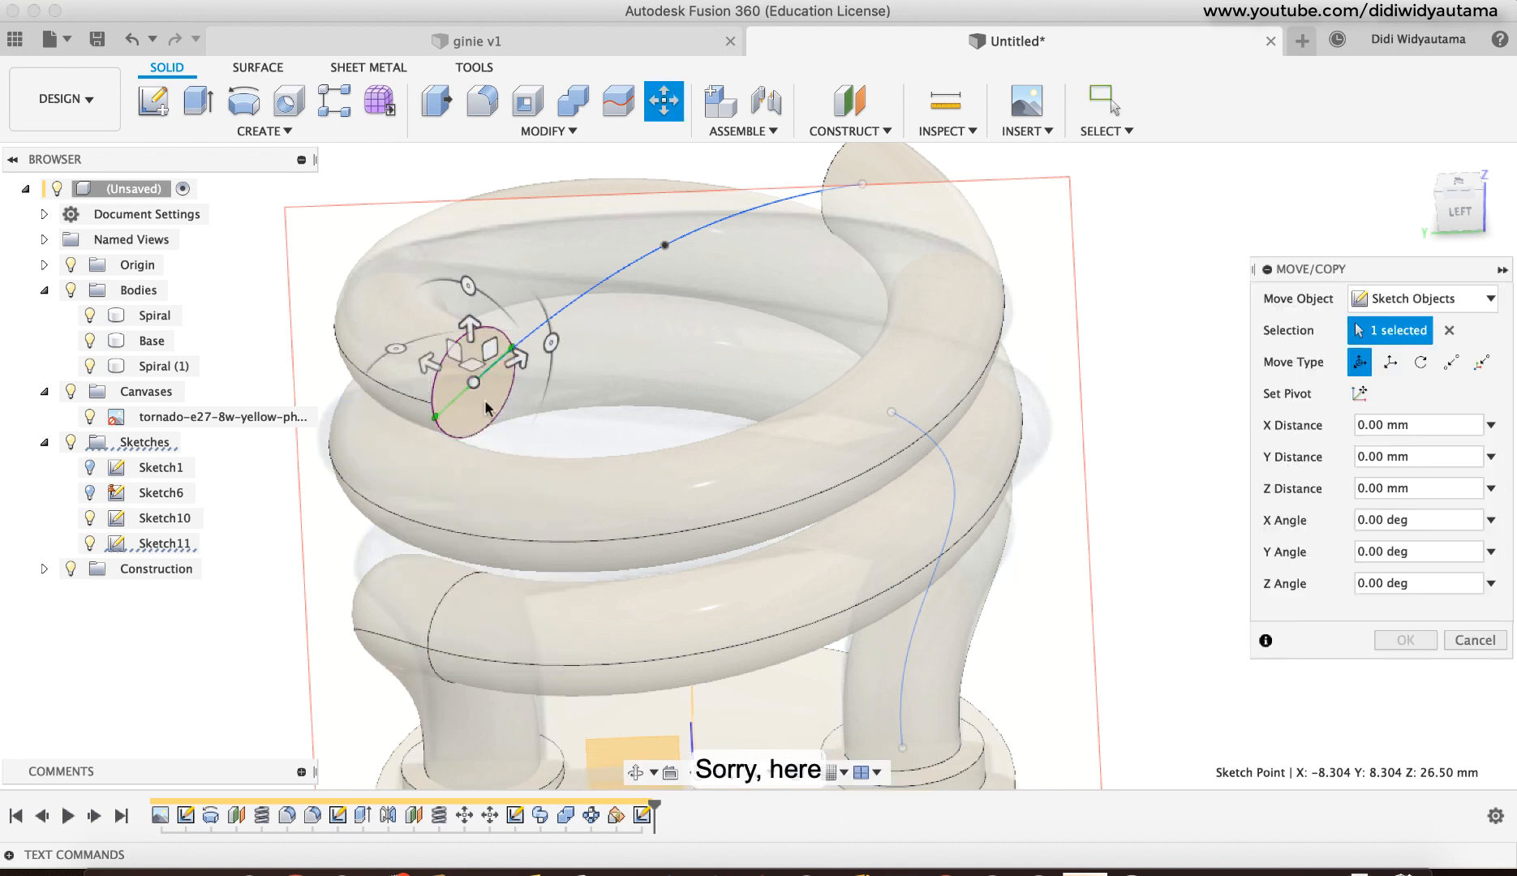
{"action": "left_click", "coordinate": [511, 348]}
{"action": "left_click", "coordinate": [1463, 185]}
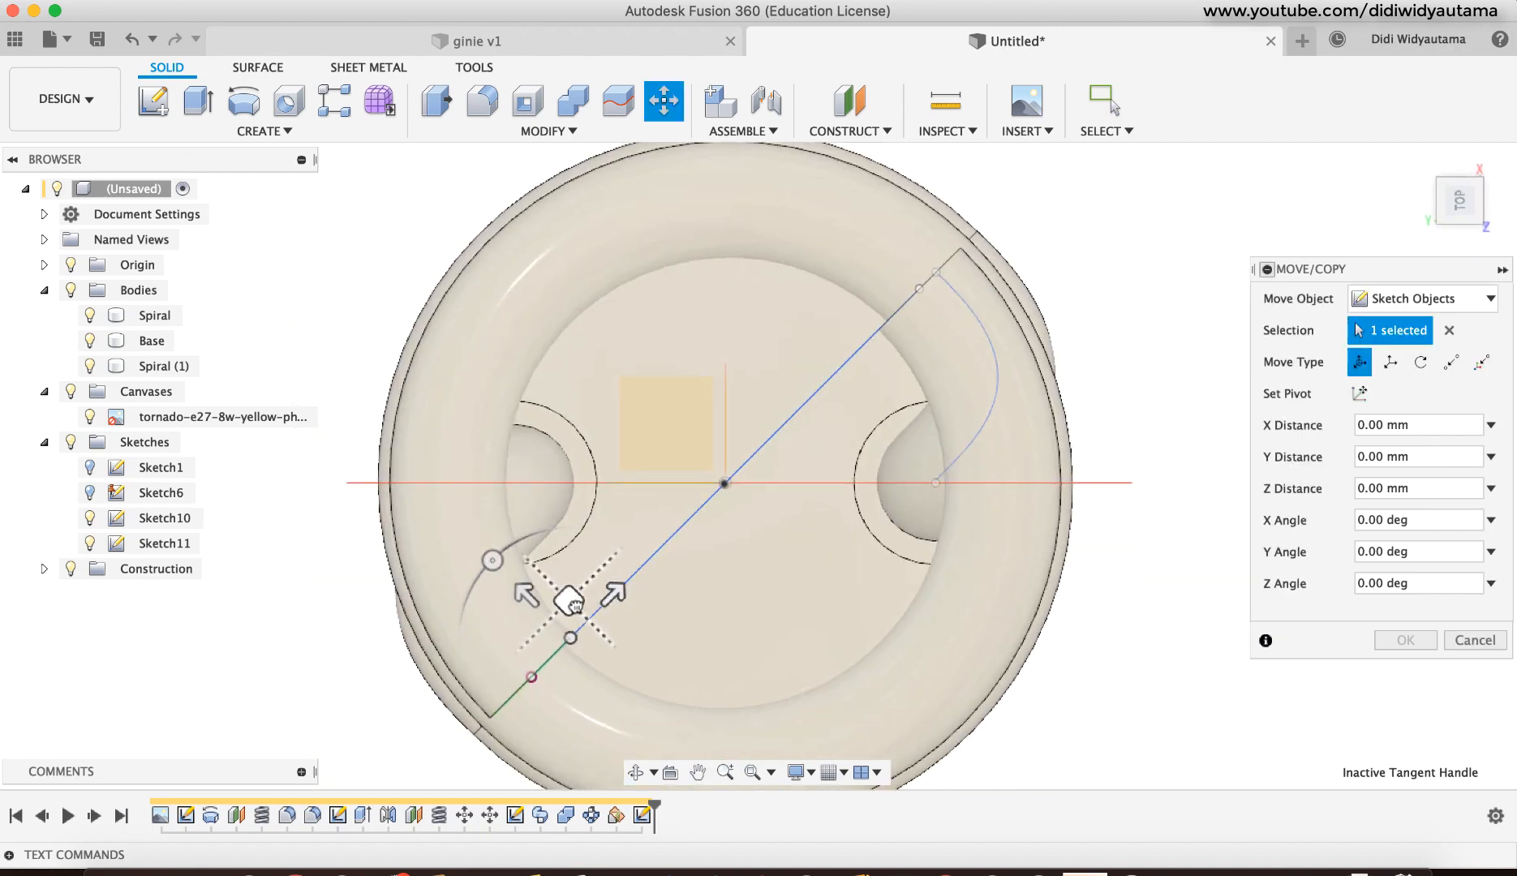
{"action": "mouse_move", "coordinate": [572, 602]}
{"action": "left_mouse_down"}
{"action": "mouse_move", "coordinate": [590, 712]}
{"action": "mouse_move", "coordinate": [578, 685]}
{"action": "left_mouse_up"}
{"action": "middle_click_drag", "start_coordinate": [718, 658], "coordinate": [718, 505]}
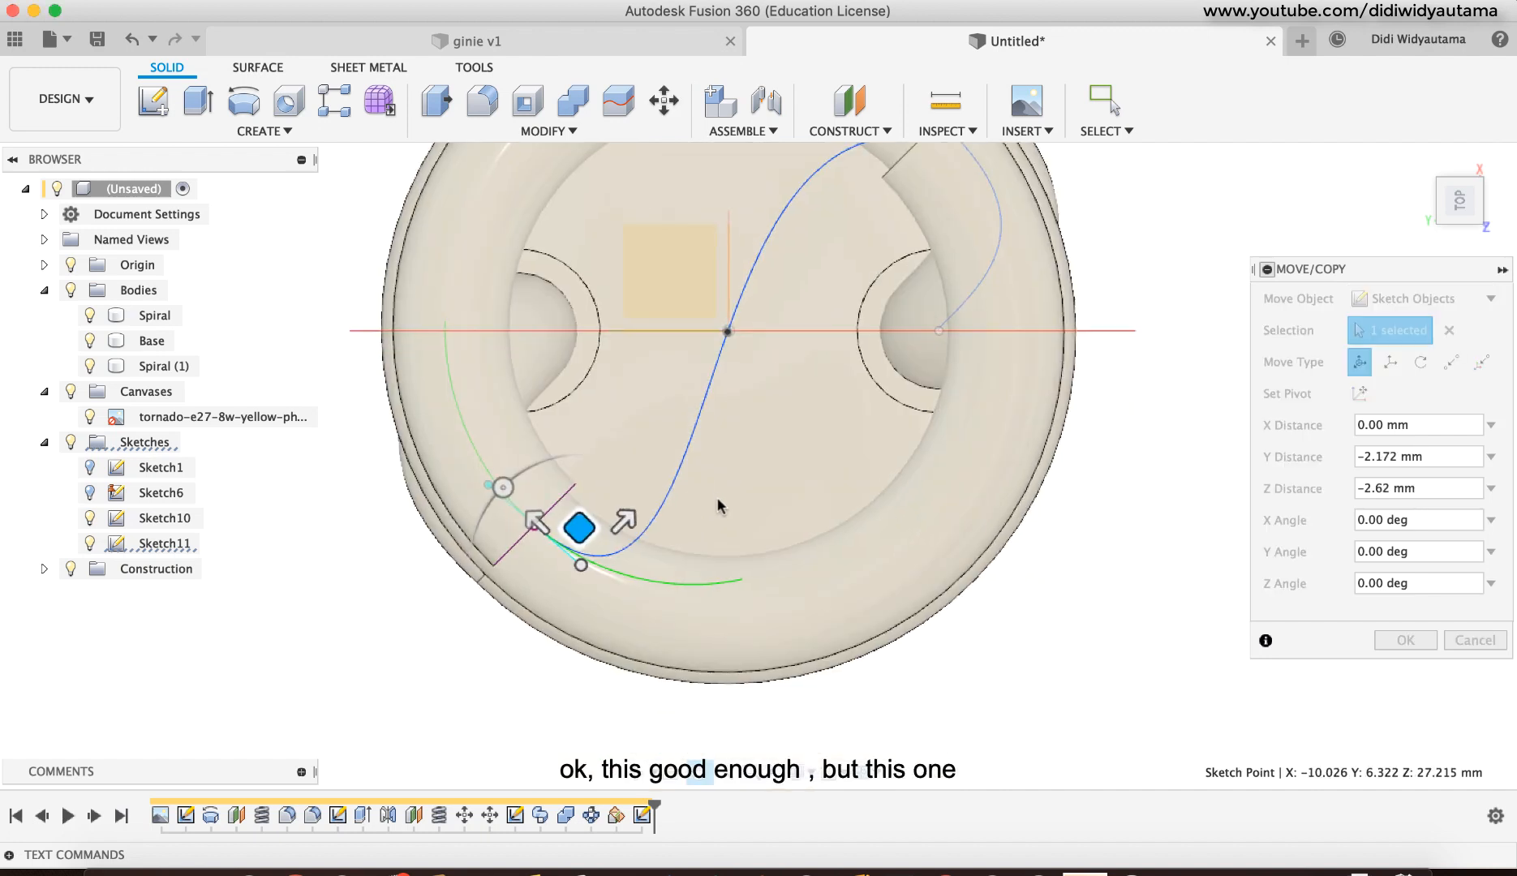
Step: Nudge the same tangent handle by -0.3 mm in Z and -0.1 mm in Y to align it with the coil
{"action": "left_click_drag", "start_coordinate": [543, 529], "coordinate": [547, 541]}
{"action": "left_click", "coordinate": [786, 633]}
{"action": "type", "text": "-0."}
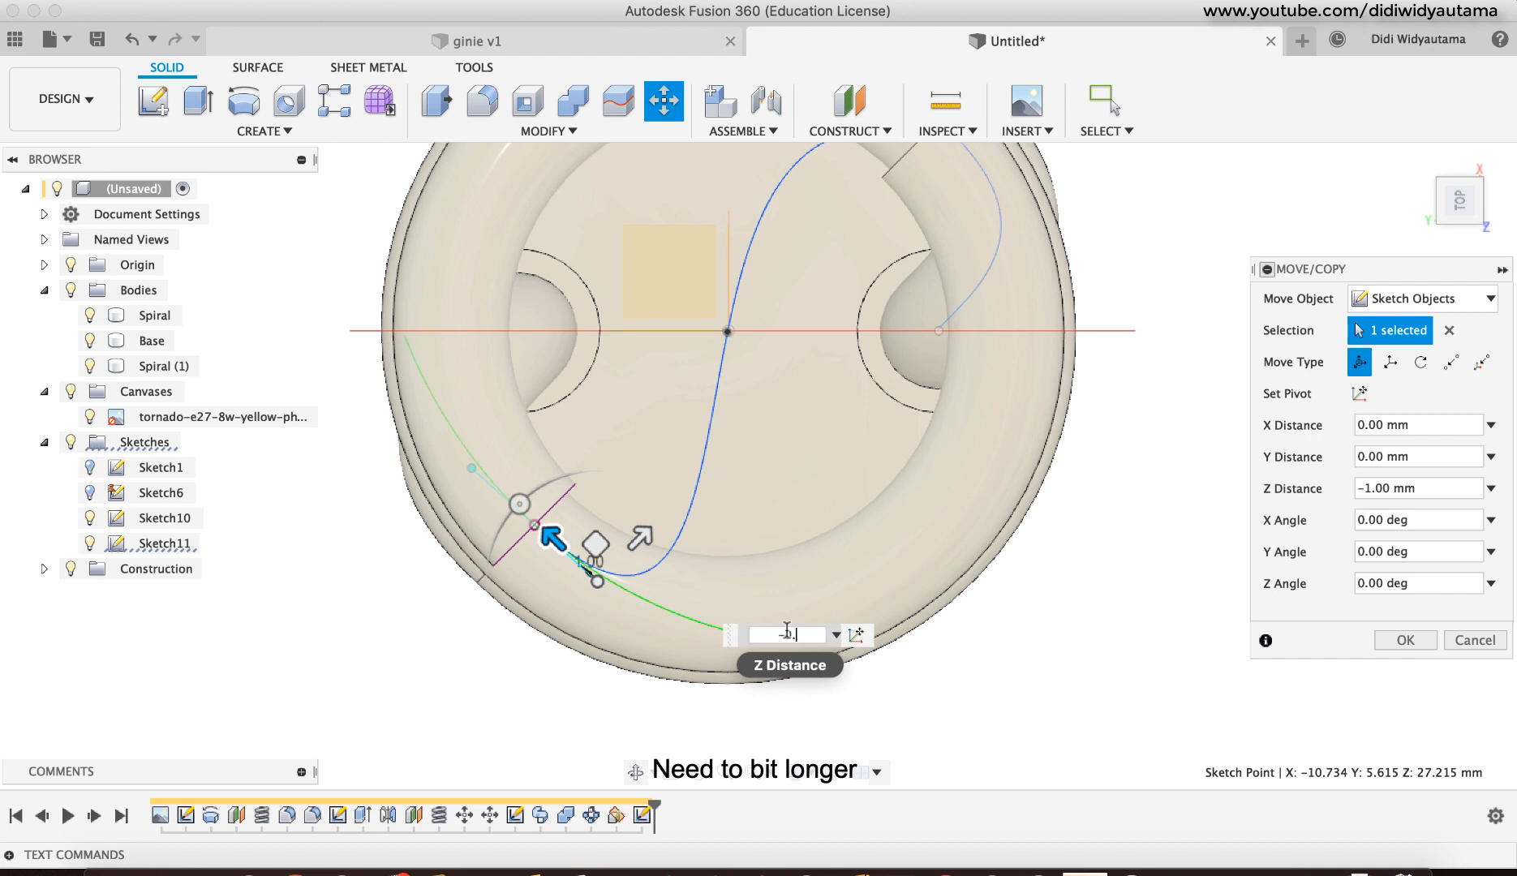
{"action": "type", "text": "3"}
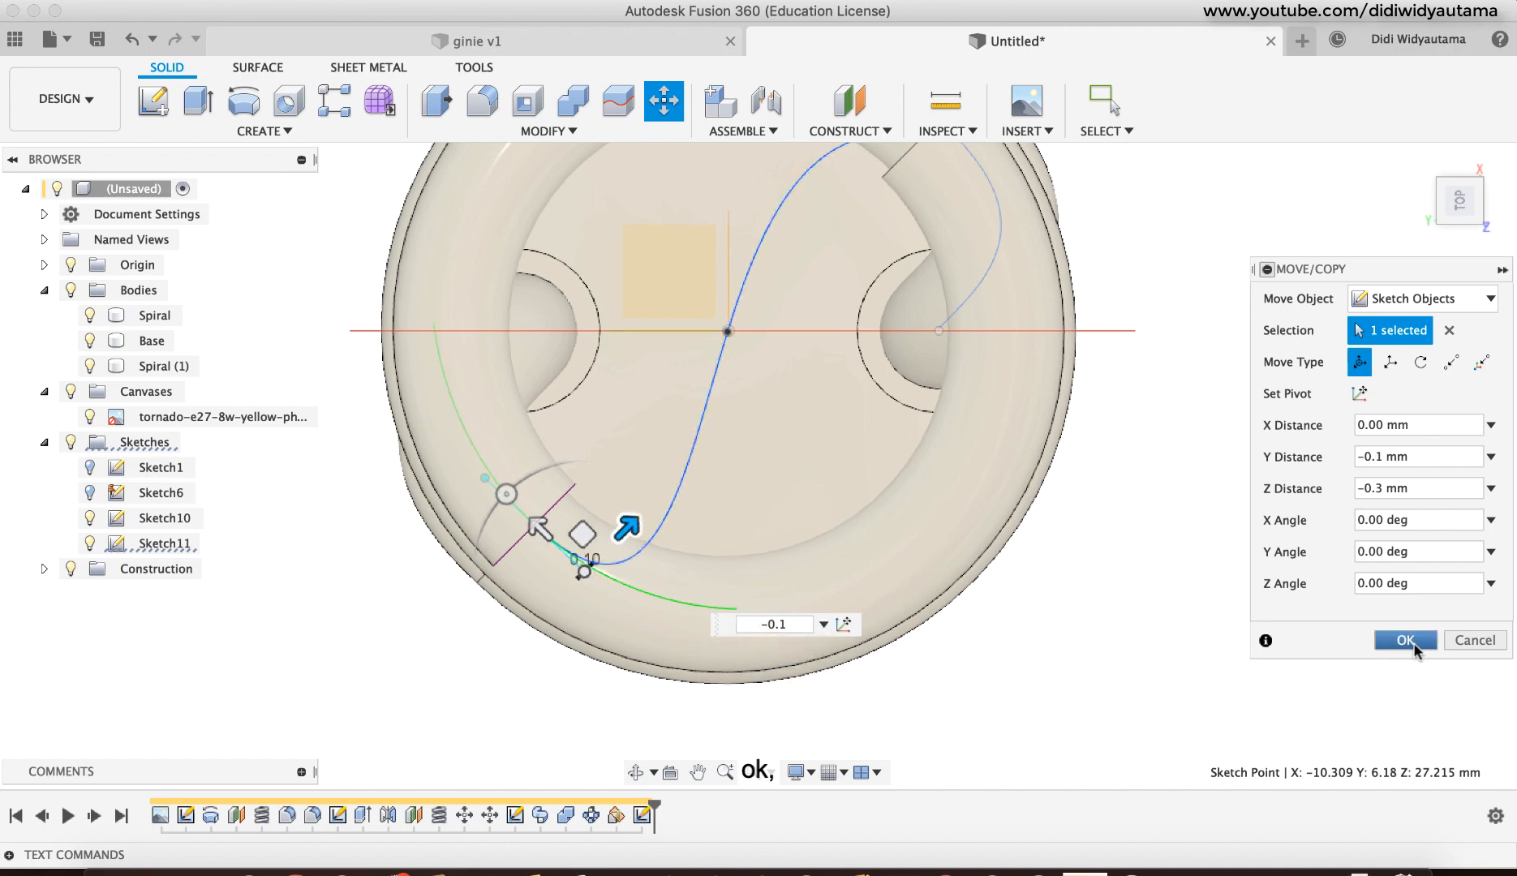
Step: Check the starting-end tangent handle from the side and lower it with an X distance of -0.3 mm, completing the move
{"action": "left_click", "coordinate": [1461, 233]}
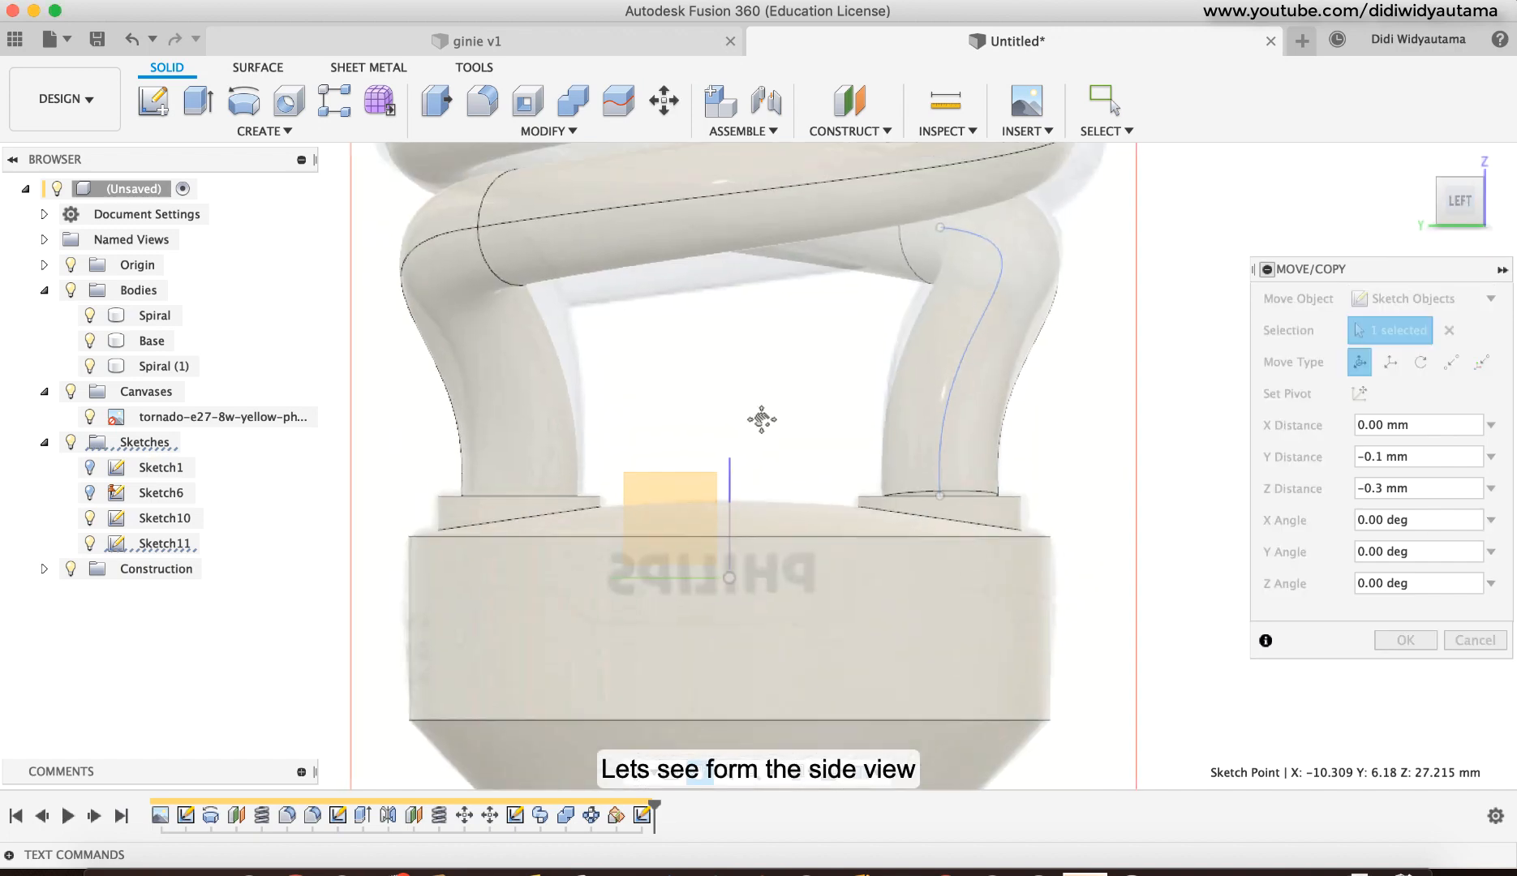
{"action": "left_click", "coordinate": [1441, 209]}
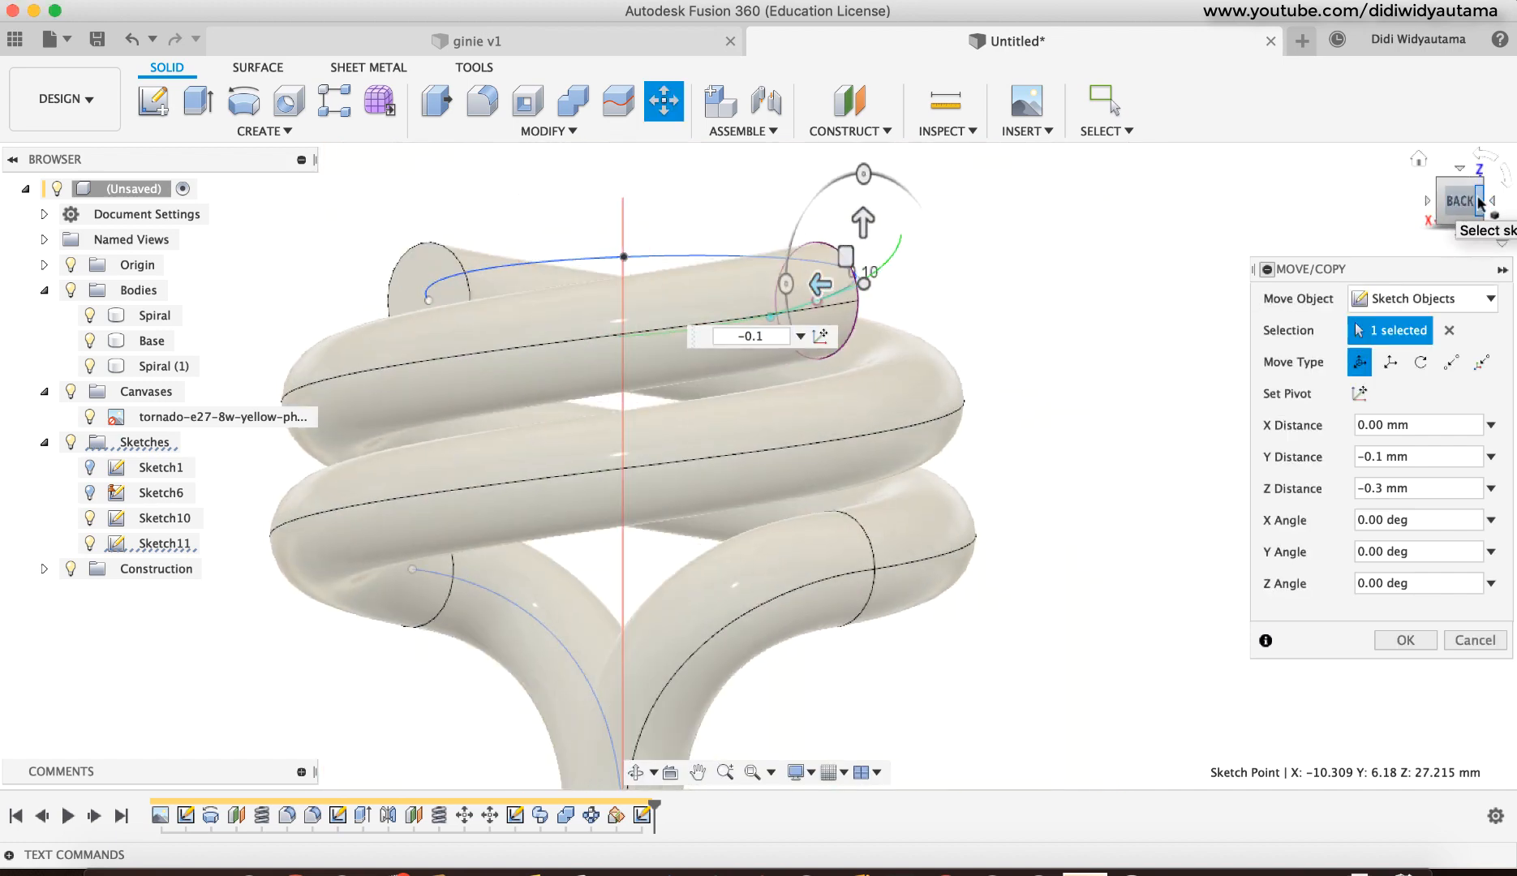
{"action": "left_click", "coordinate": [1478, 202]}
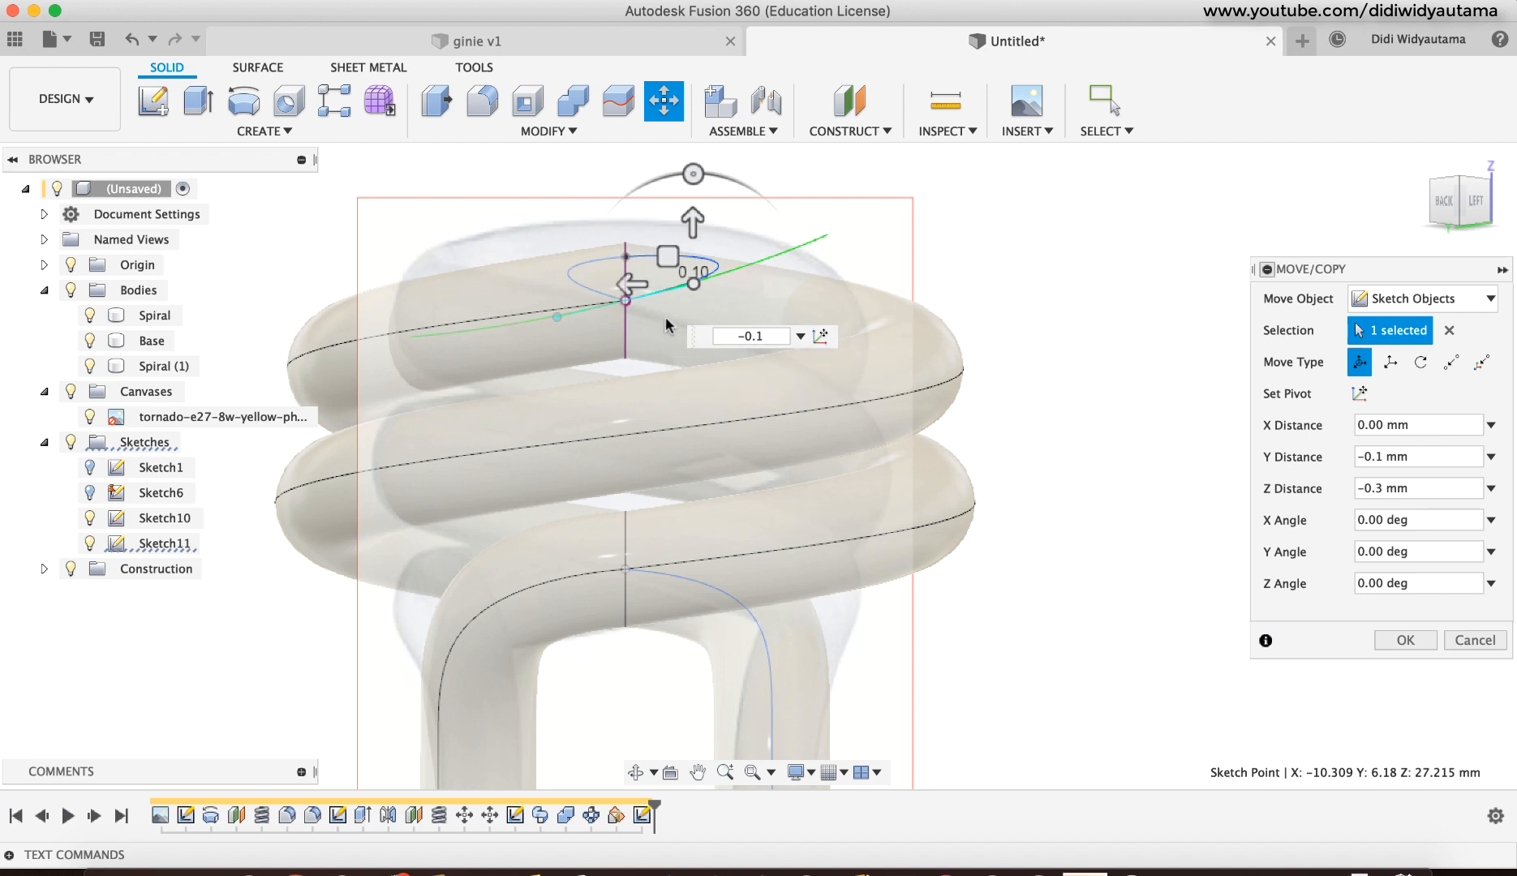
{"action": "left_click", "coordinate": [694, 226]}
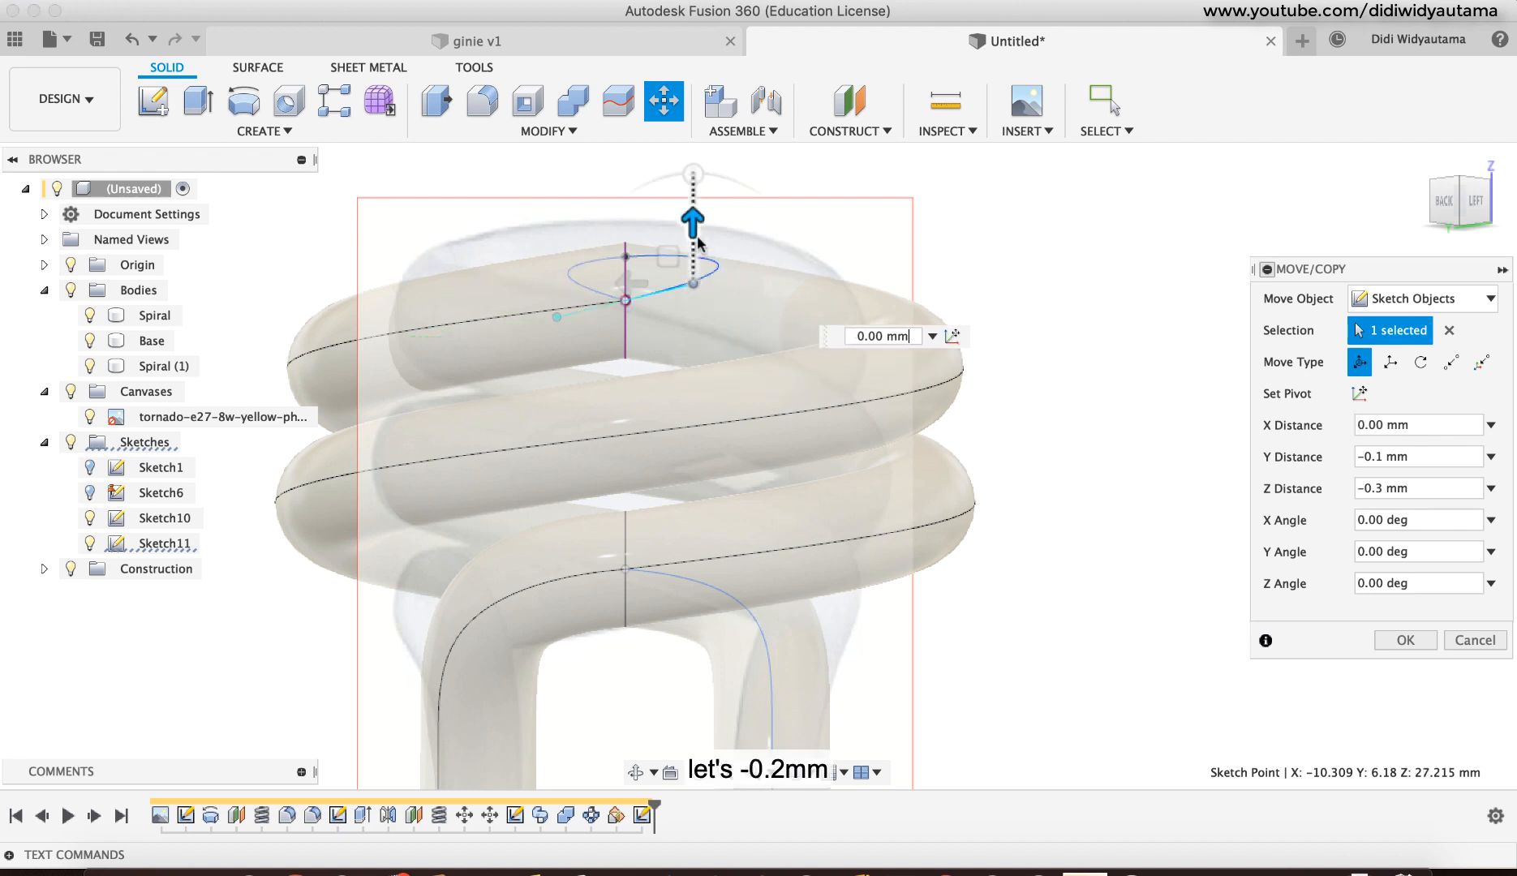
{"action": "type", "text": "-0.2"}
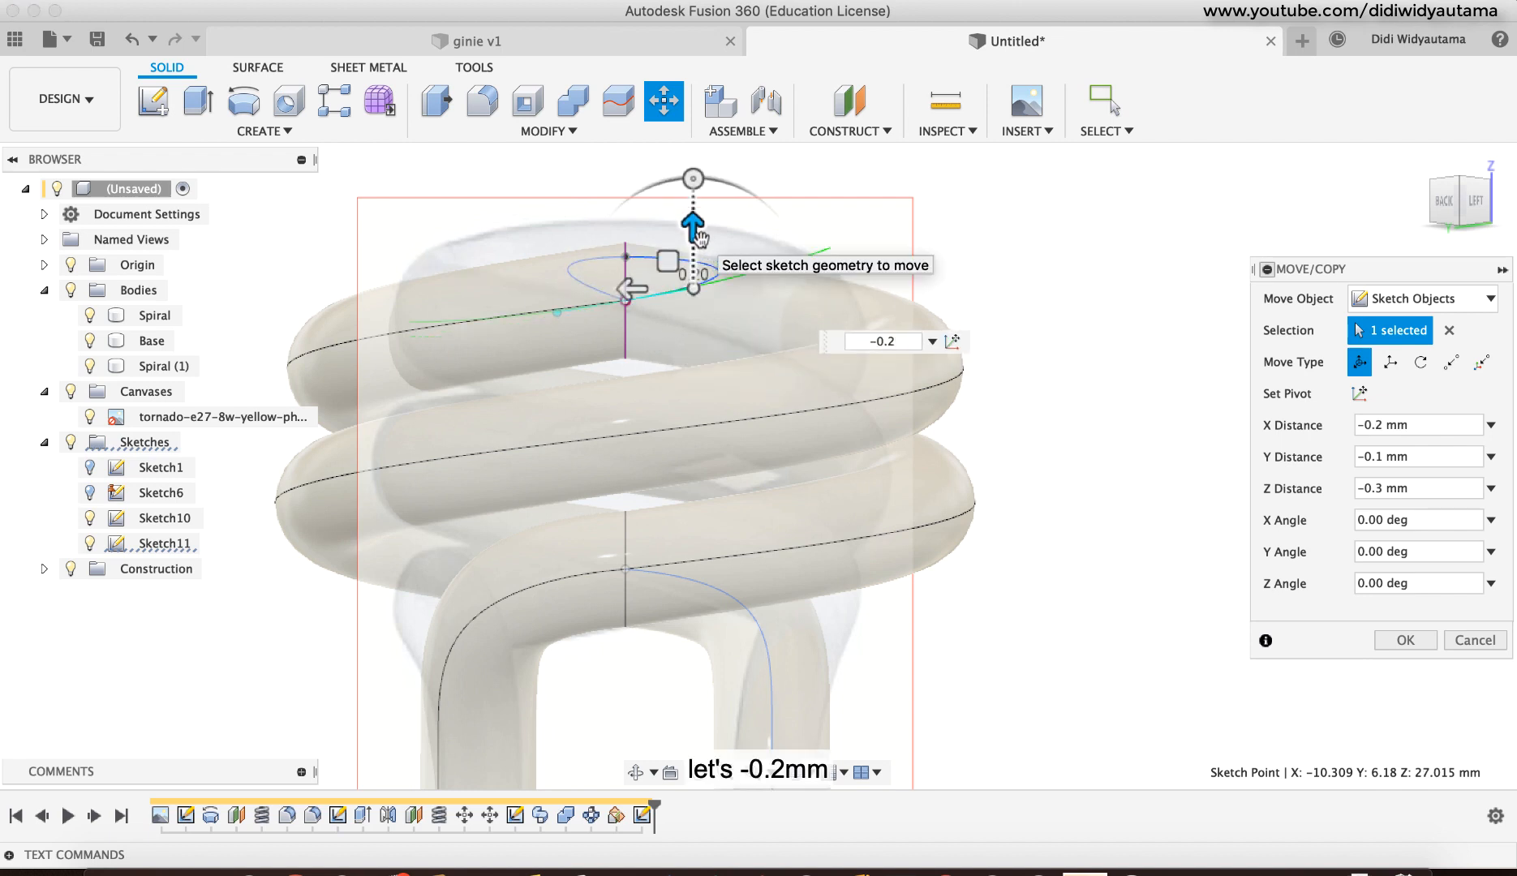
{"action": "key", "text": "BackSpace"}
{"action": "type", "text": "3"}
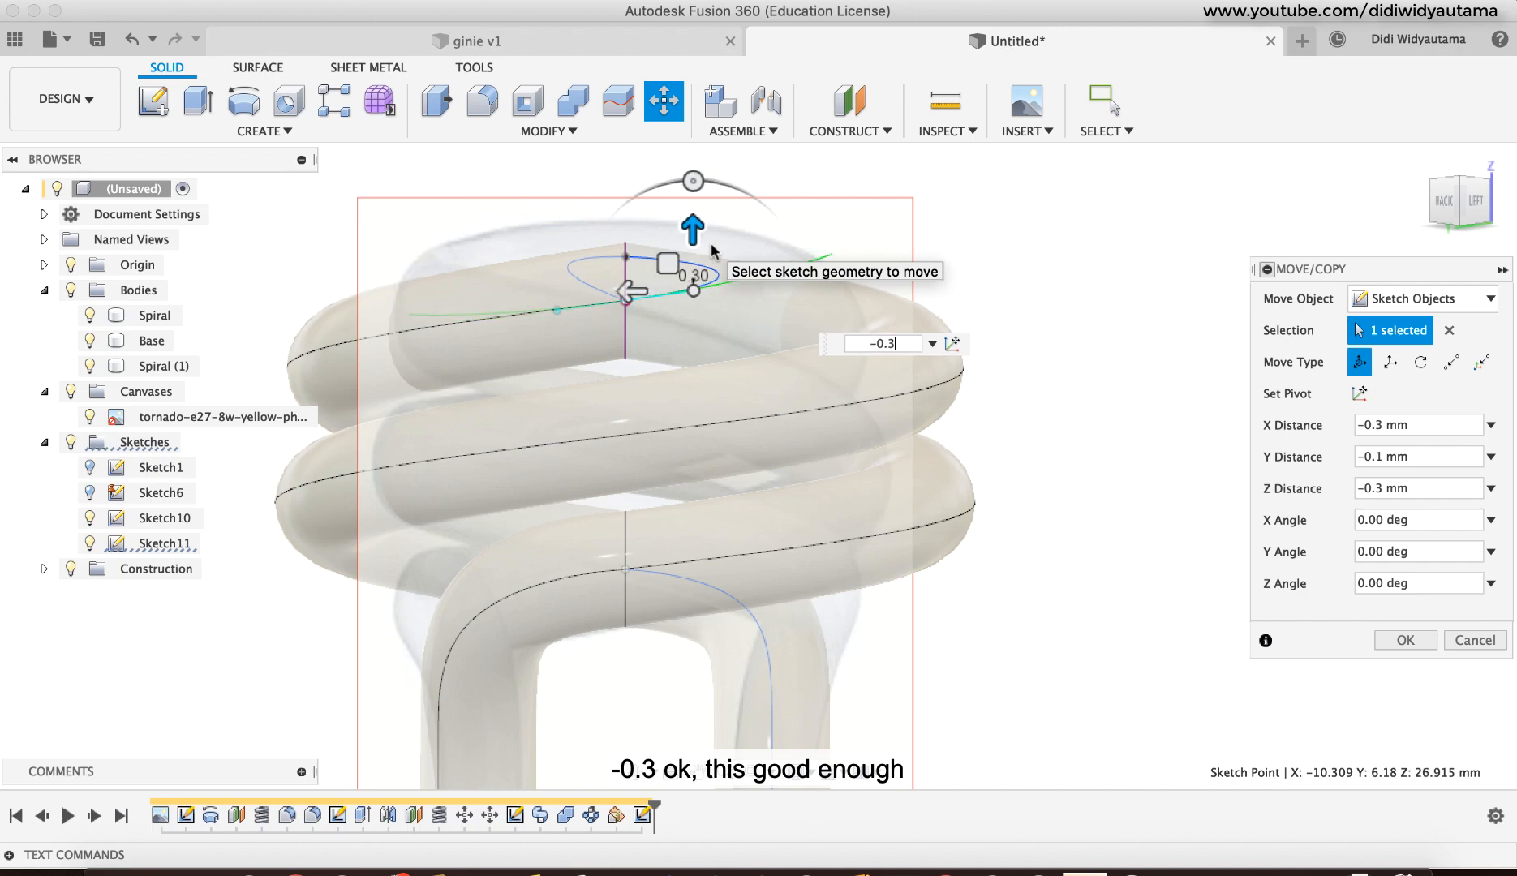
{"action": "left_click", "coordinate": [1412, 641]}
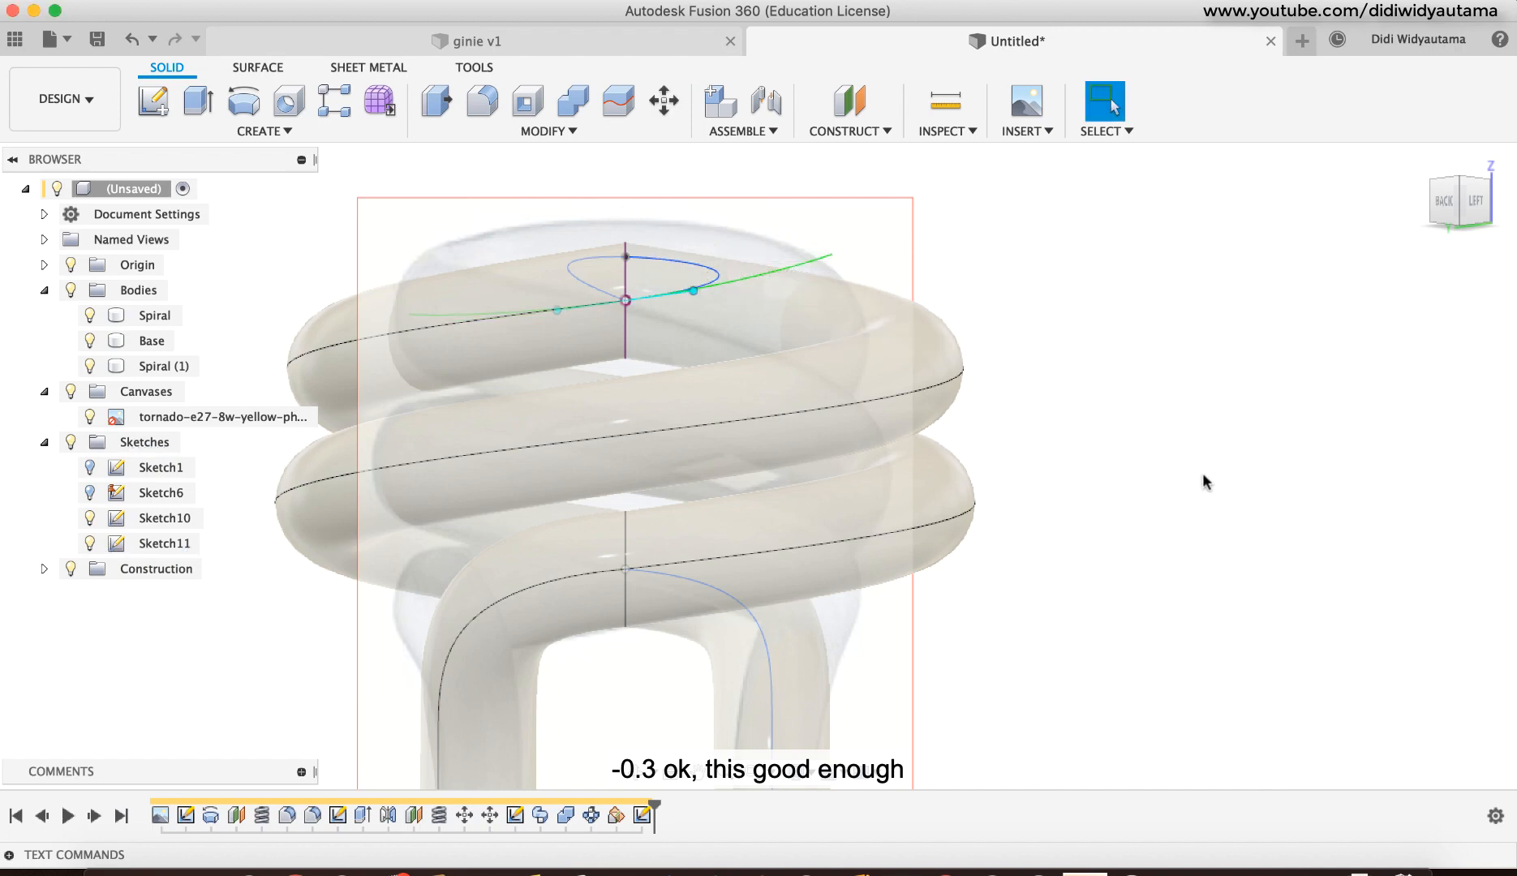
Step: Move the tangent handle at the spline's opposite end about 1.19 mm in Y and 1.09 mm in Z, following the coil from above
{"action": "scroll", "coordinate": [1230, 443], "scroll_direction": "up", "scroll_amount": 10, "text": "shift"}
{"action": "scroll", "coordinate": [1230, 451], "scroll_direction": "right", "scroll_amount": 15, "text": "shift"}
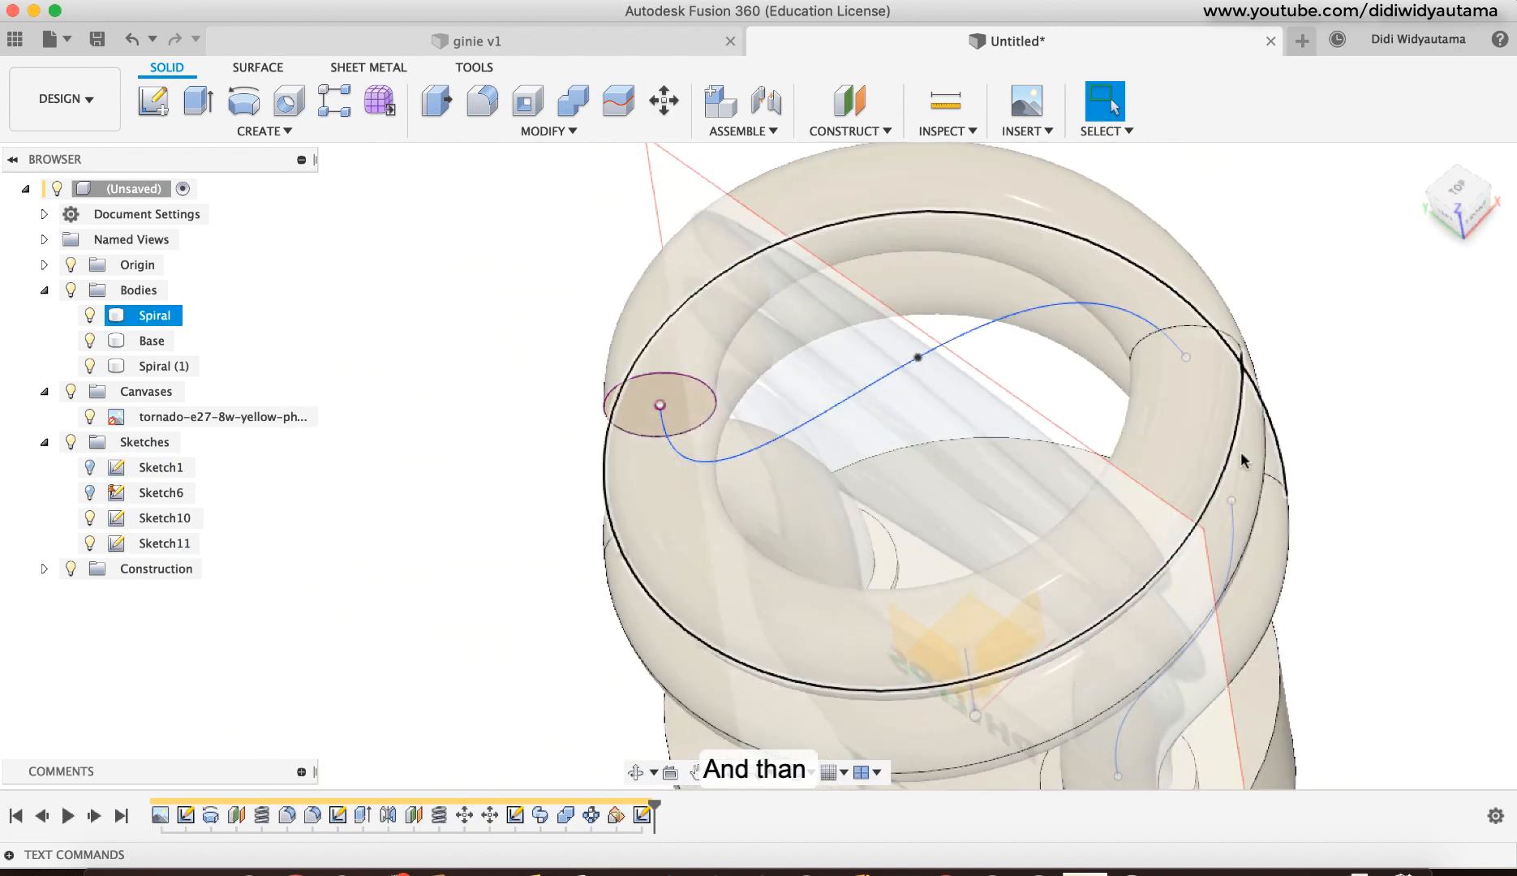
{"action": "scroll", "coordinate": [1209, 508], "scroll_direction": "right", "scroll_amount": 10, "text": "shift"}
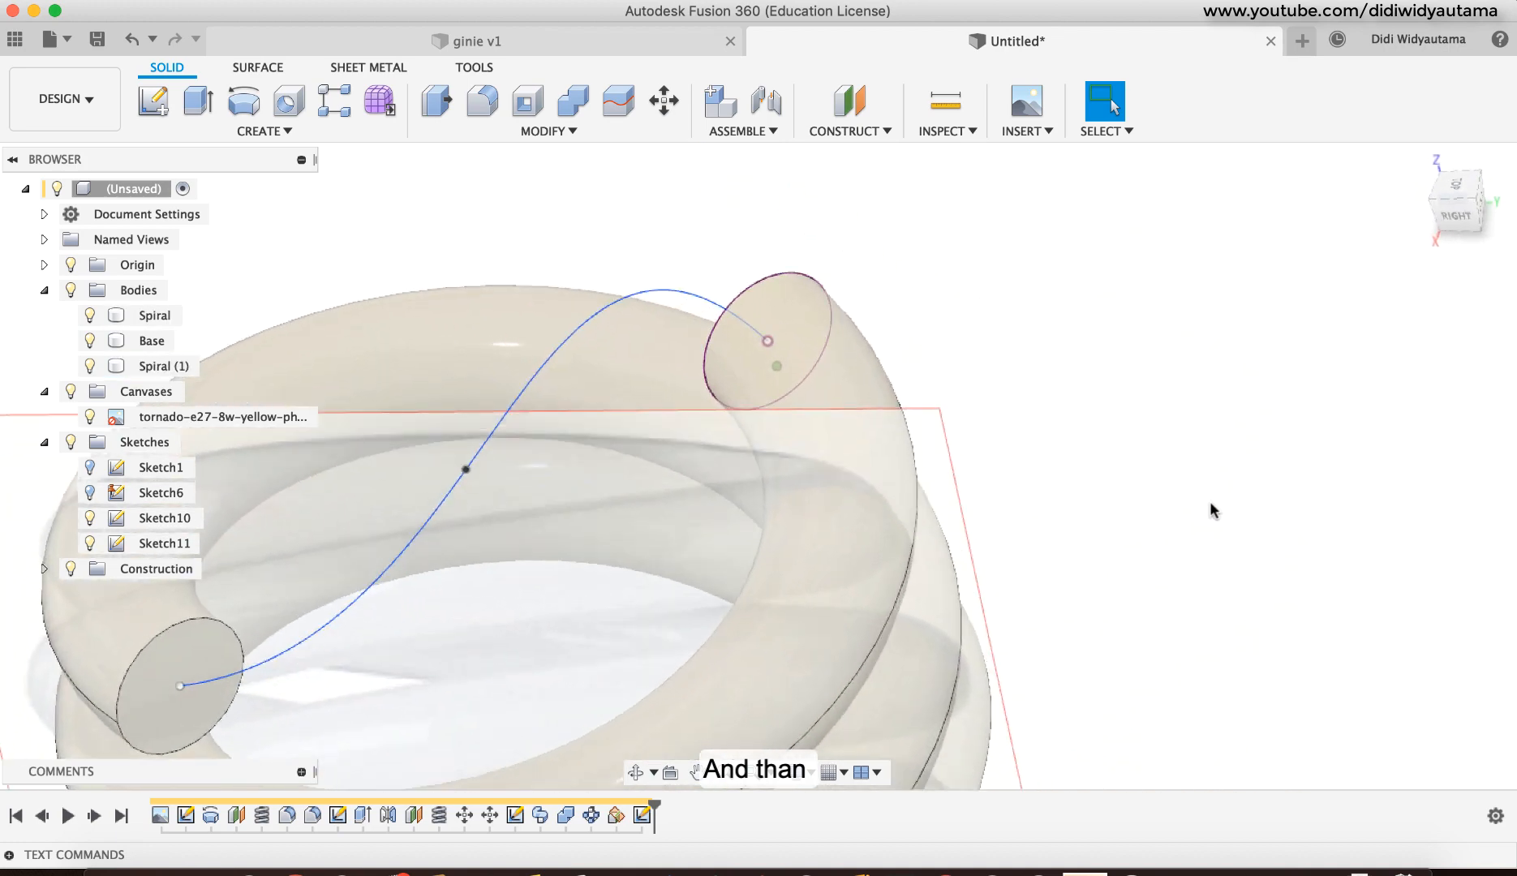
{"action": "scroll", "coordinate": [658, 620], "scroll_direction": "right", "scroll_amount": 1, "text": "shift"}
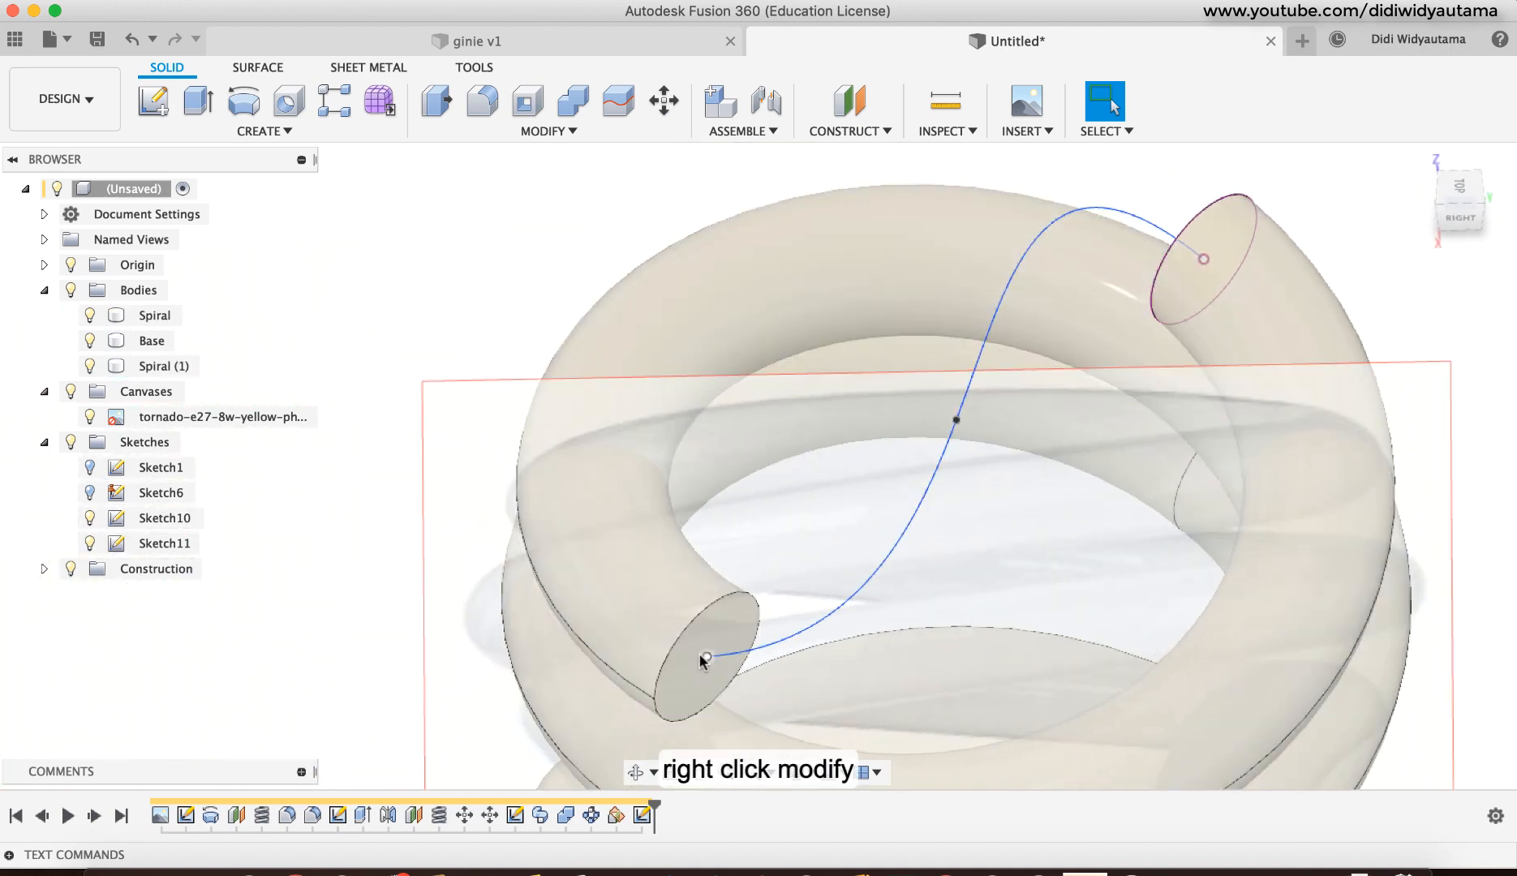
{"action": "right_click", "coordinate": [707, 664]}
{"action": "left_click", "coordinate": [670, 683]}
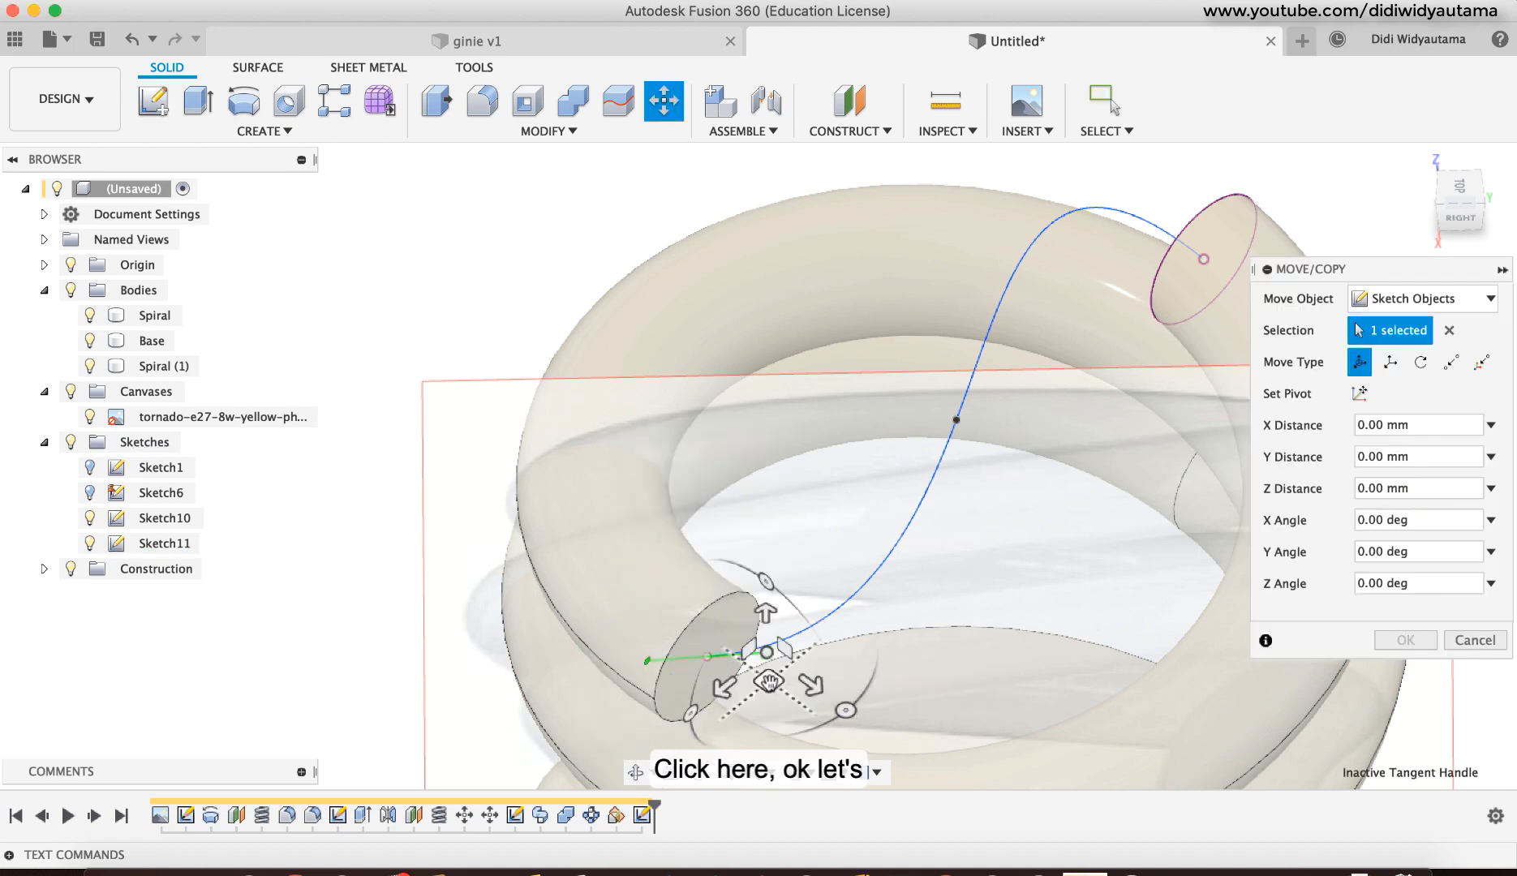
{"action": "mouse_move", "coordinate": [768, 682]}
{"action": "left_mouse_down"}
{"action": "mouse_move", "coordinate": [752, 714]}
{"action": "mouse_move", "coordinate": [770, 719]}
{"action": "left_mouse_up"}
{"action": "left_click", "coordinate": [1461, 187]}
{"action": "middle_click_drag", "start_coordinate": [820, 520], "coordinate": [806, 195]}
{"action": "middle_click_drag", "start_coordinate": [803, 556], "coordinate": [733, 386]}
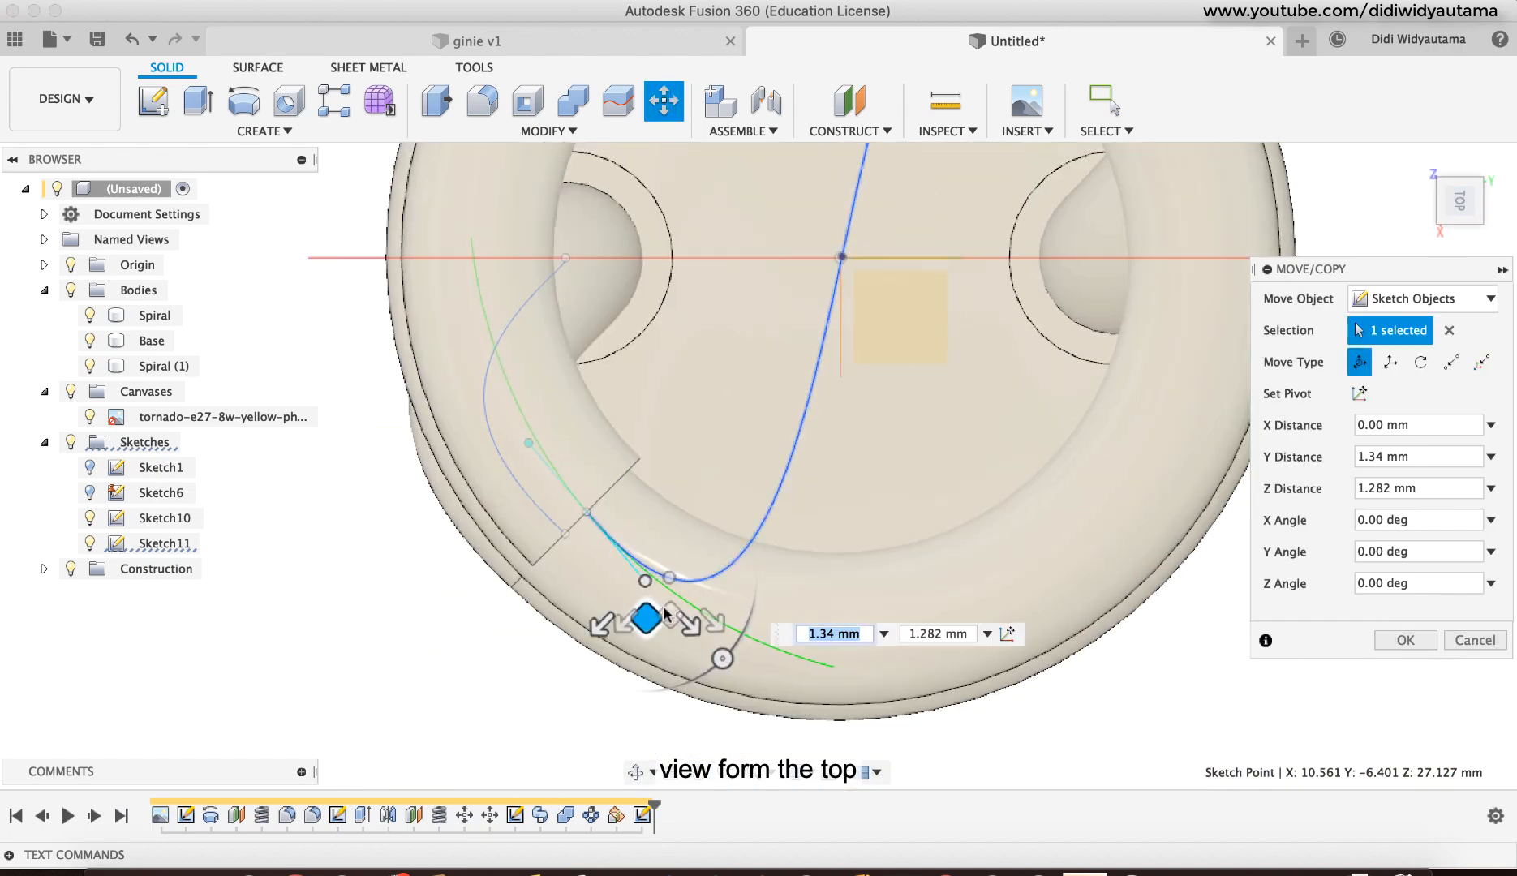
{"action": "left_click_drag", "start_coordinate": [647, 620], "coordinate": [649, 618]}
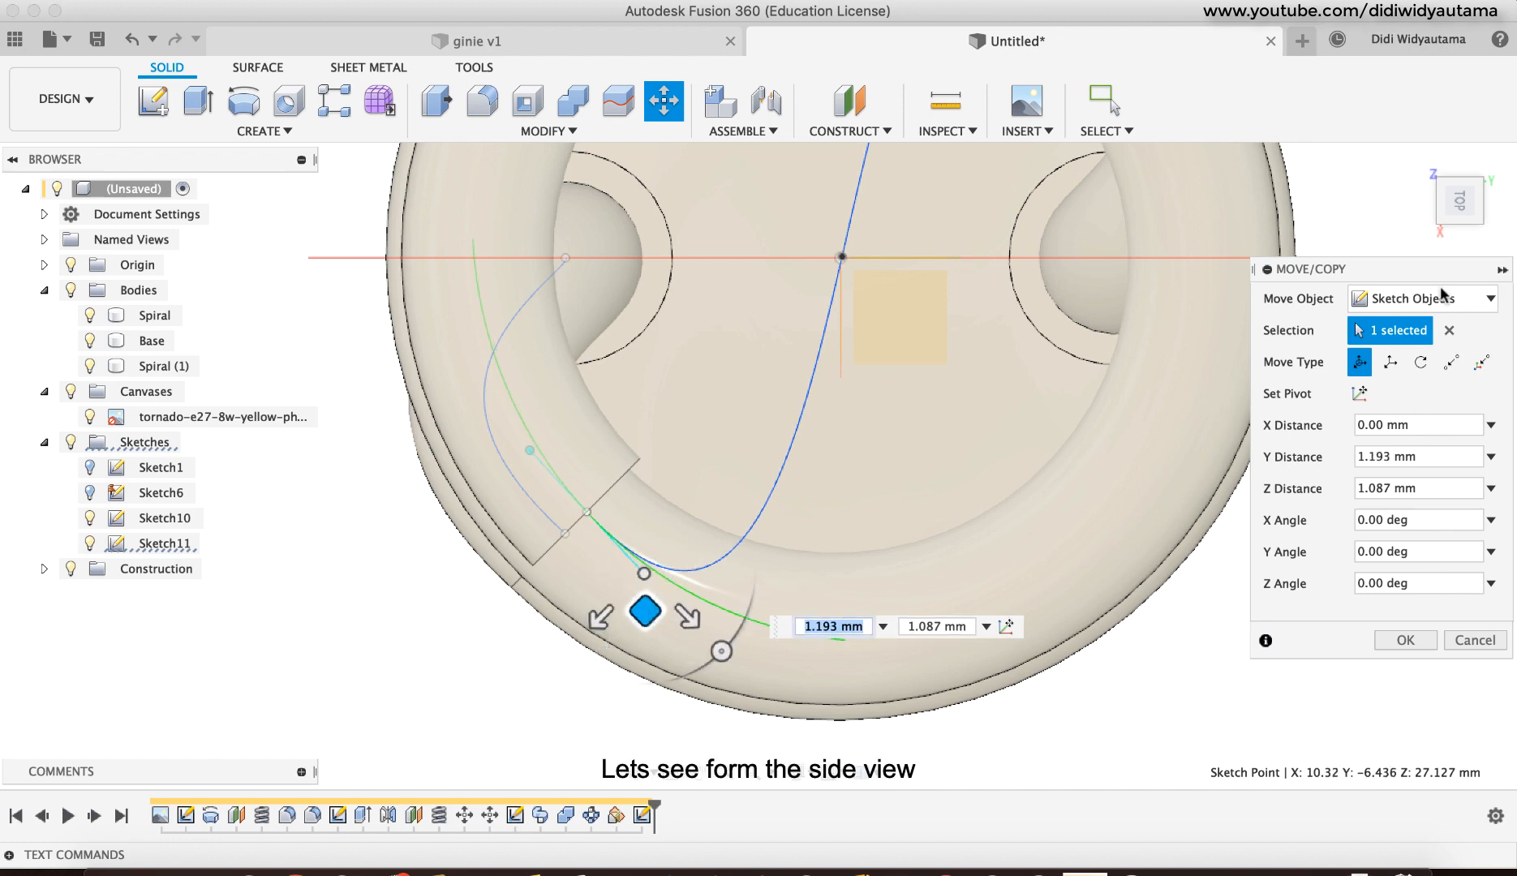
Step: Lower the opposite-end tangent handle from the side view with an X distance of -0.2 mm, completing the move
{"action": "left_click", "coordinate": [1462, 230]}
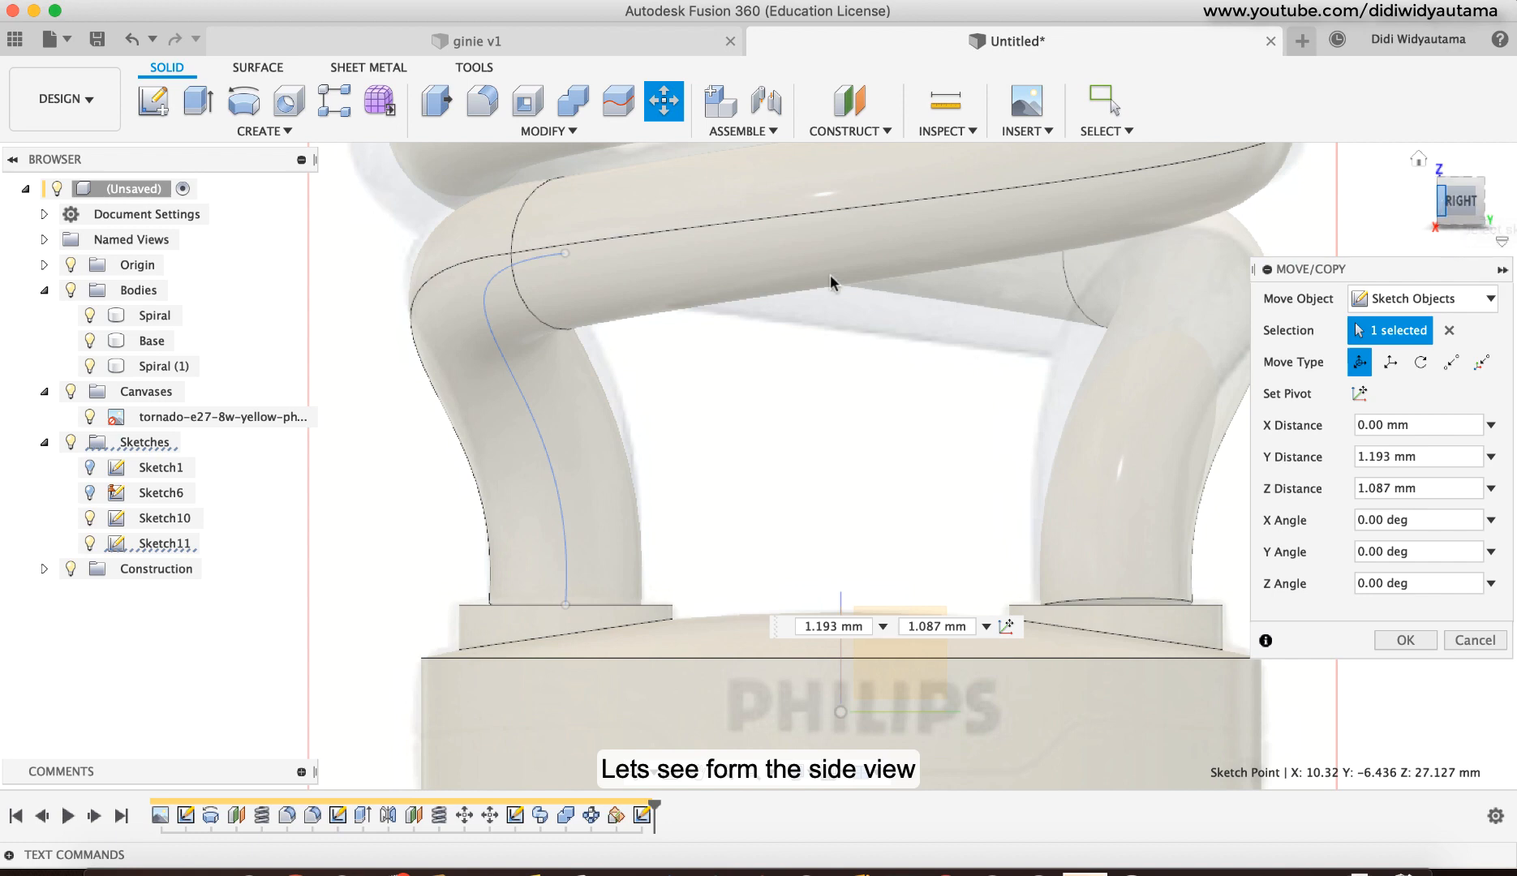
{"action": "middle_click_drag", "start_coordinate": [830, 282], "coordinate": [781, 382], "text": "shift"}
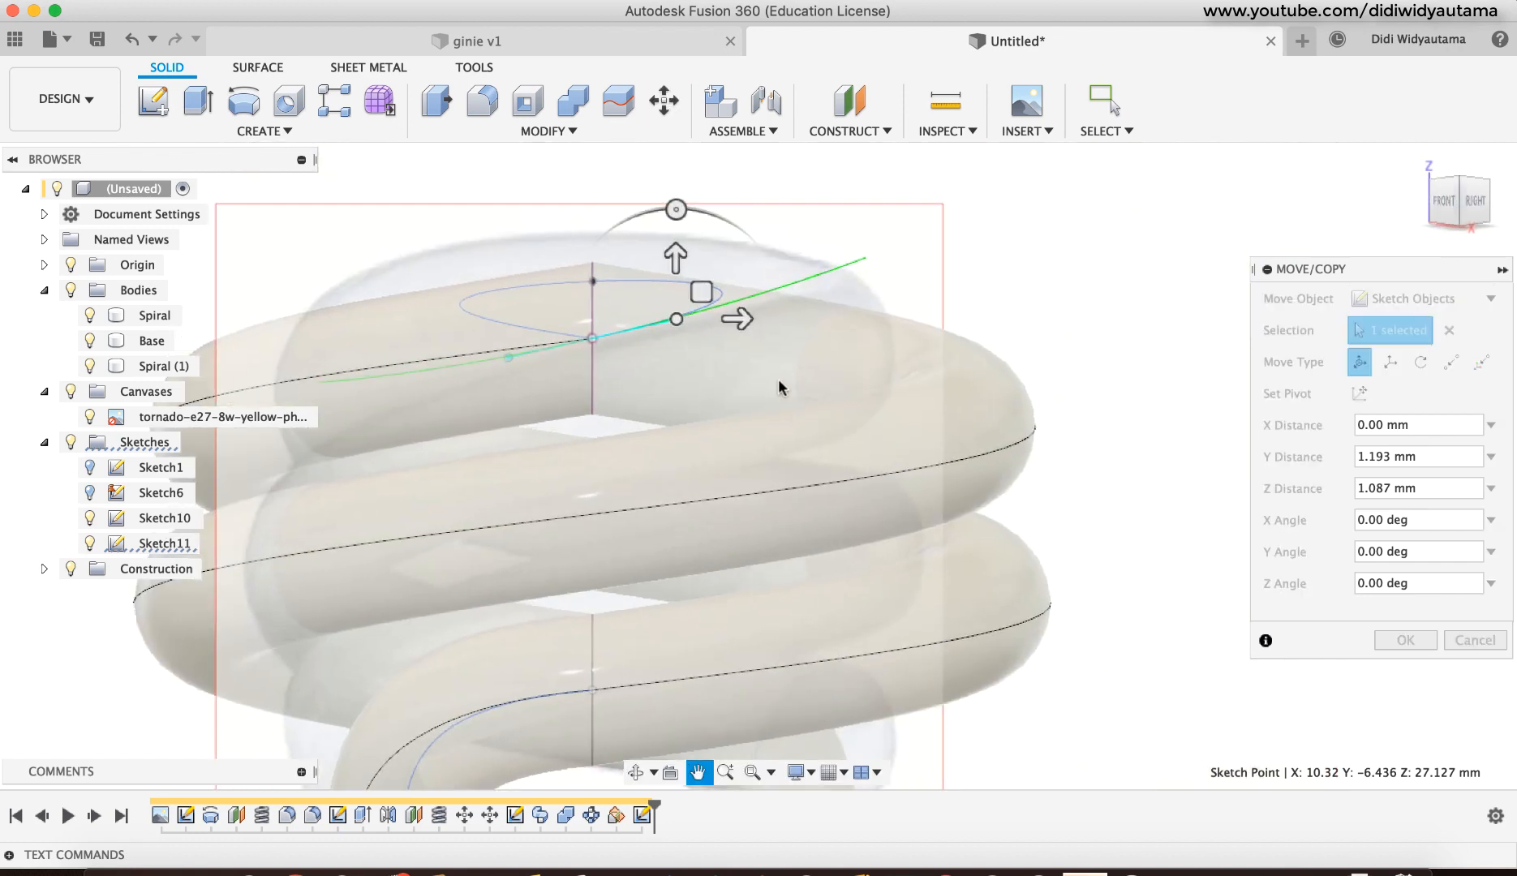
{"action": "left_click", "coordinate": [675, 258]}
{"action": "left_click_drag", "start_coordinate": [680, 287], "coordinate": [876, 421]}
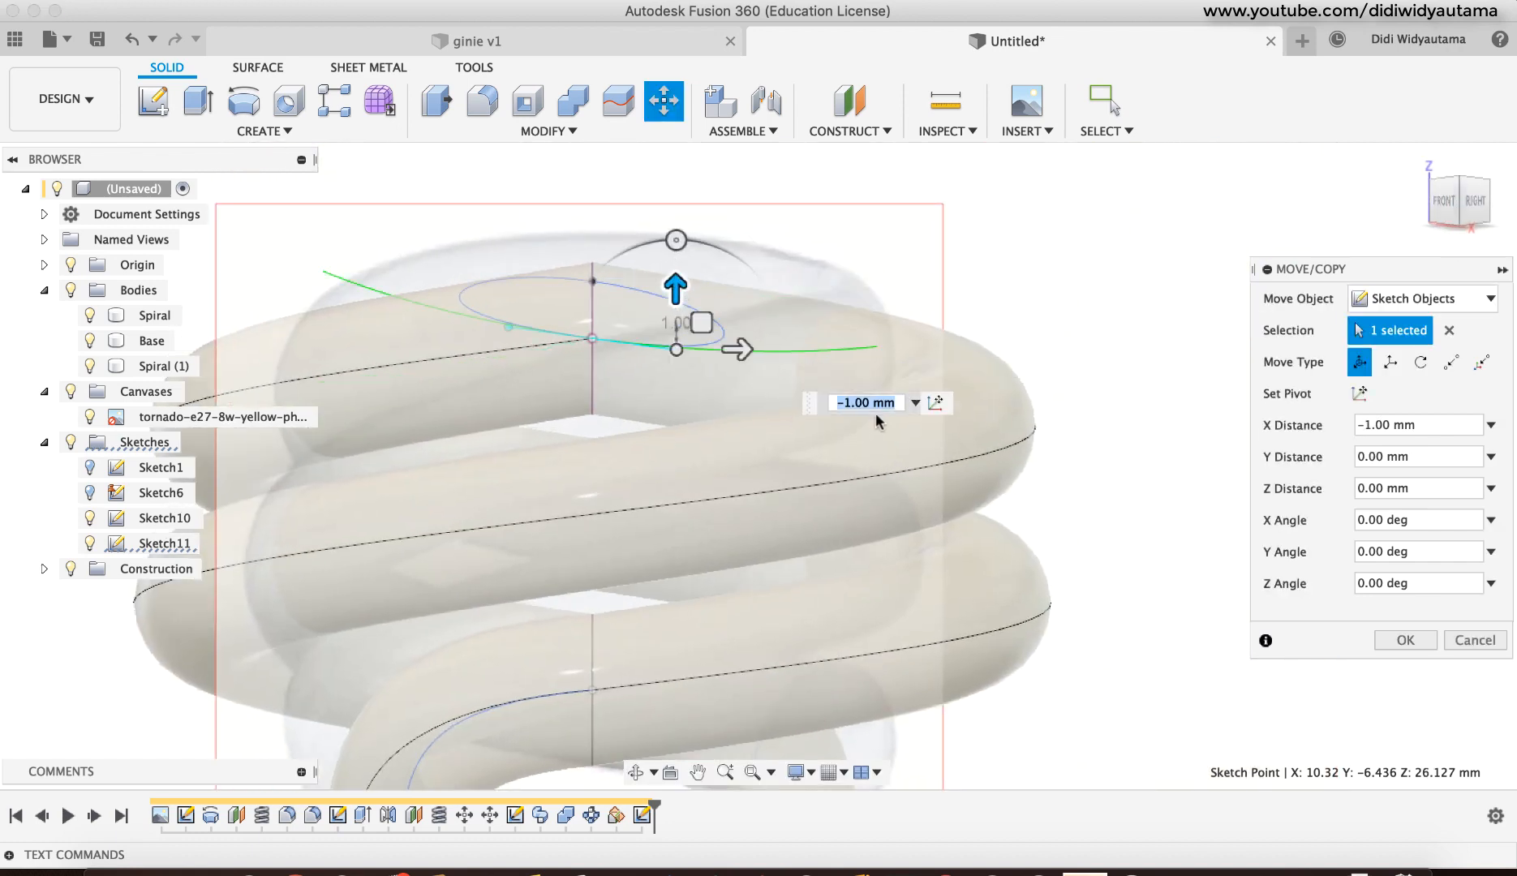
{"action": "type", "text": "-0.2"}
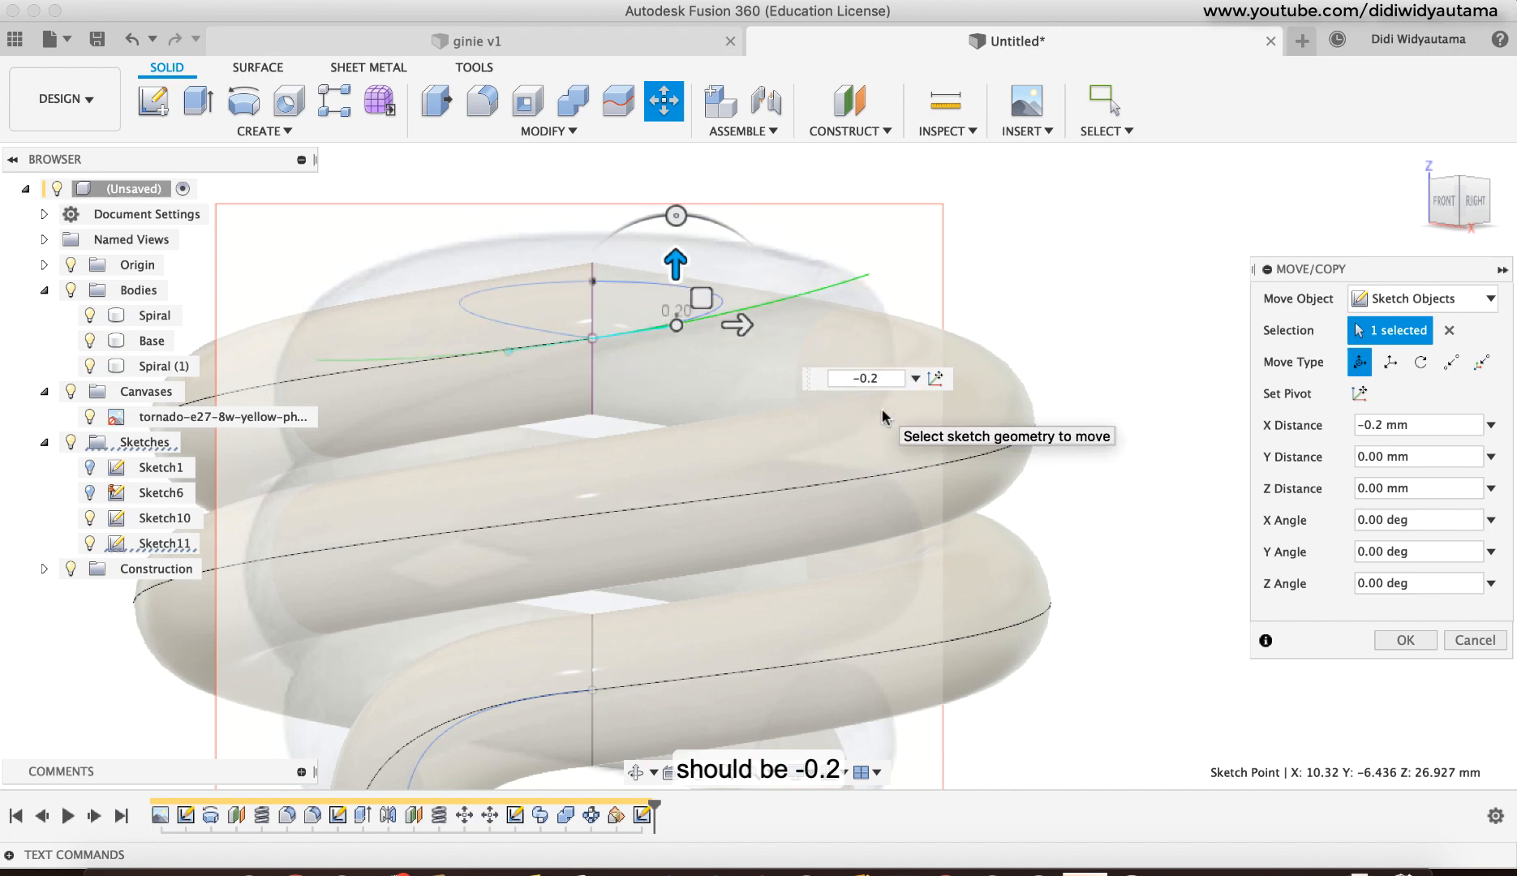
{"action": "left_click", "coordinate": [1427, 640]}
Step: Try to loft between the two open upper coil ends, using the spline as the centerline
{"action": "middle_click_drag", "start_coordinate": [1135, 406], "coordinate": [1280, 659], "text": "shift"}
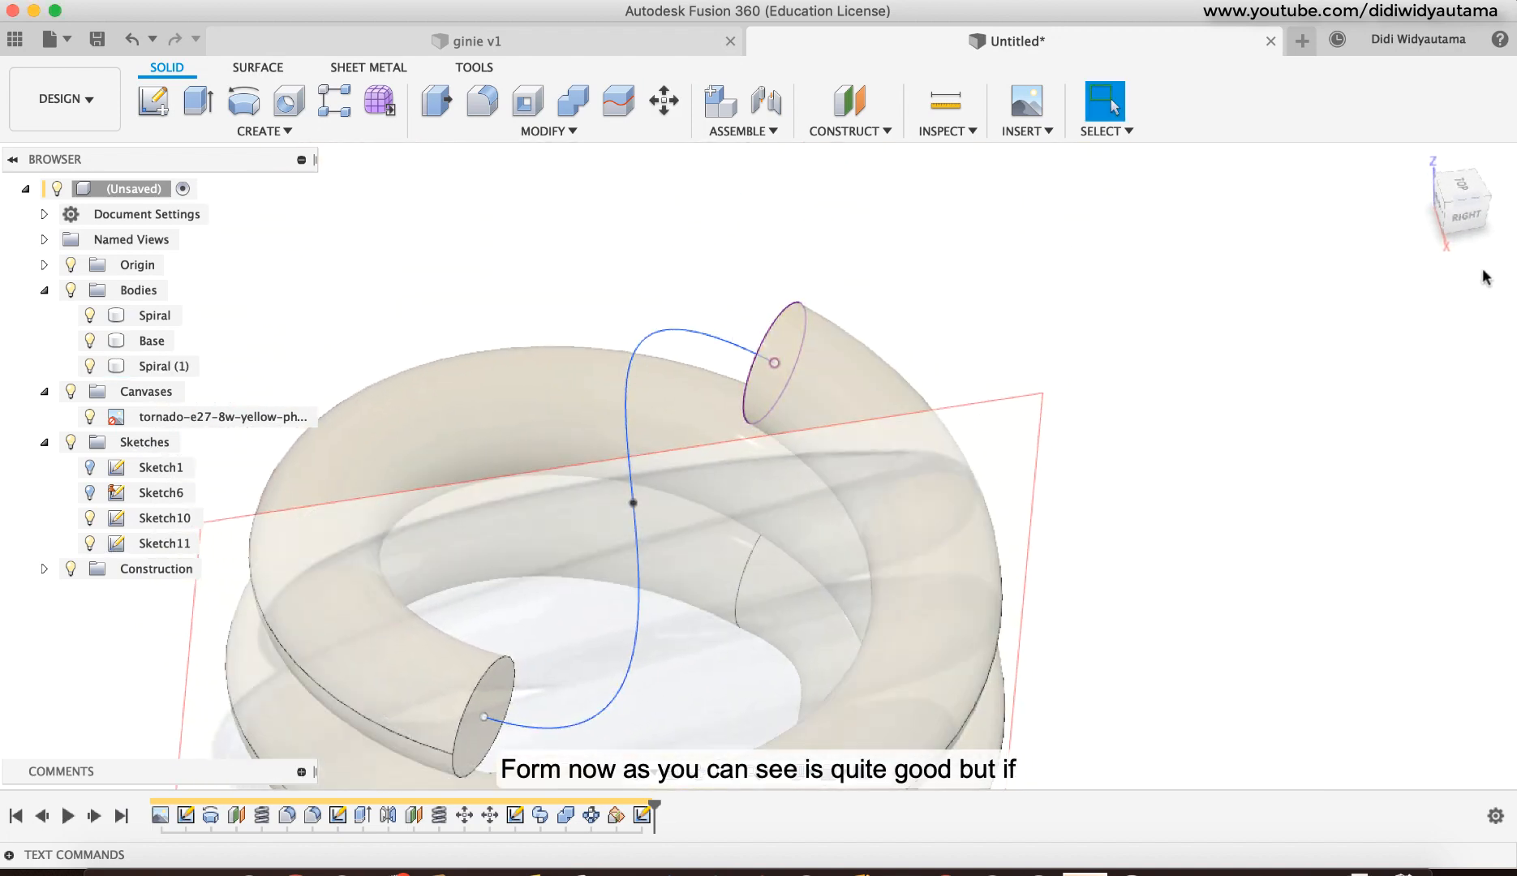
{"action": "left_click_drag", "start_coordinate": [1463, 185], "coordinate": [1450, 227]}
{"action": "middle_click_drag", "start_coordinate": [570, 598], "coordinate": [1060, 335], "text": "shift"}
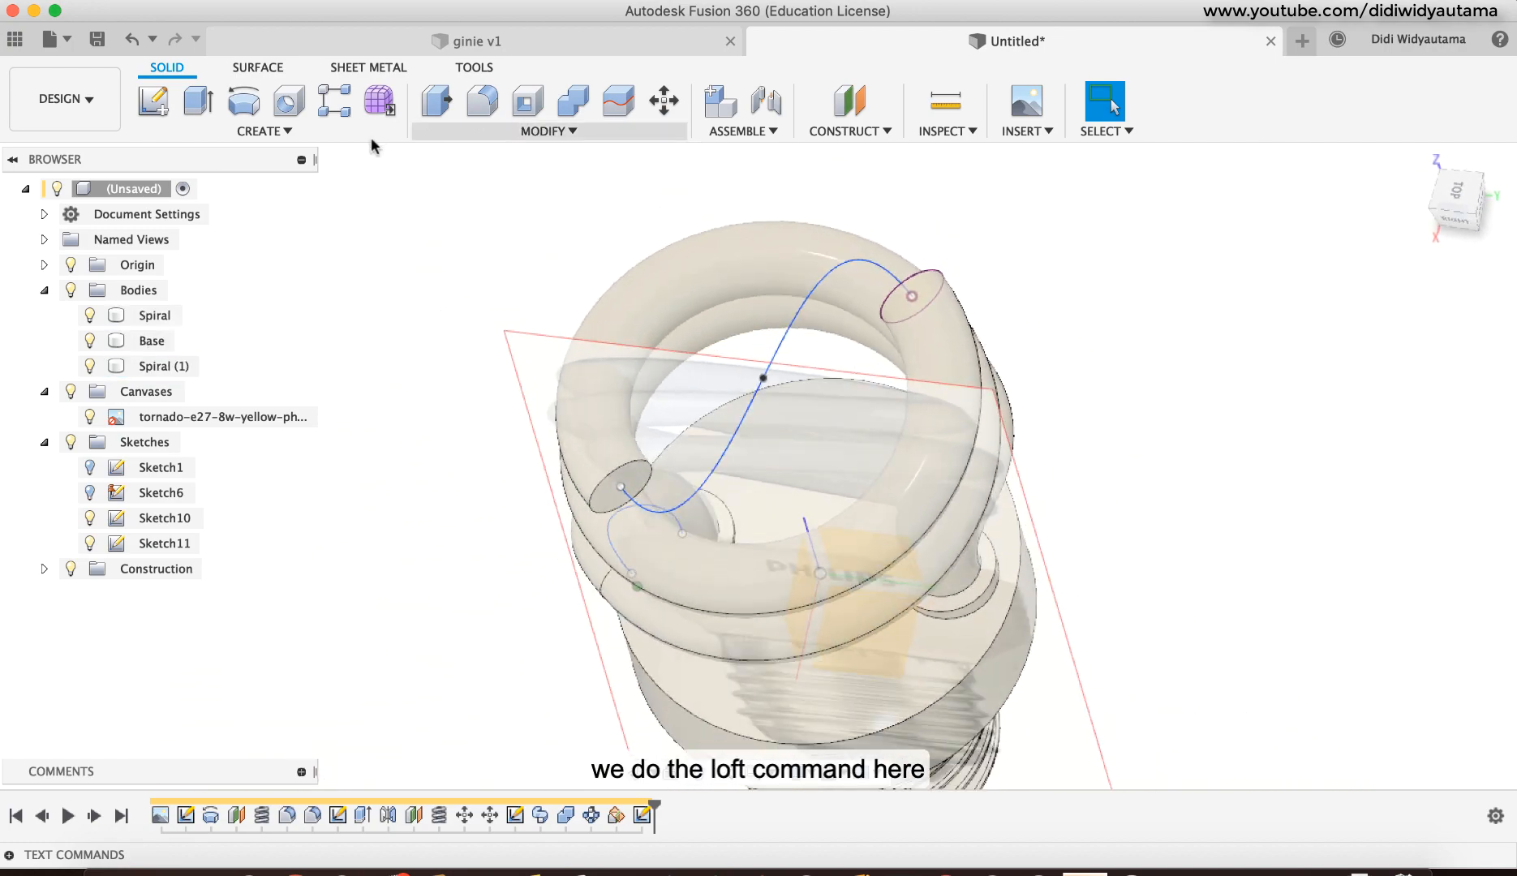
{"action": "left_click", "coordinate": [261, 131]}
{"action": "left_click", "coordinate": [208, 310]}
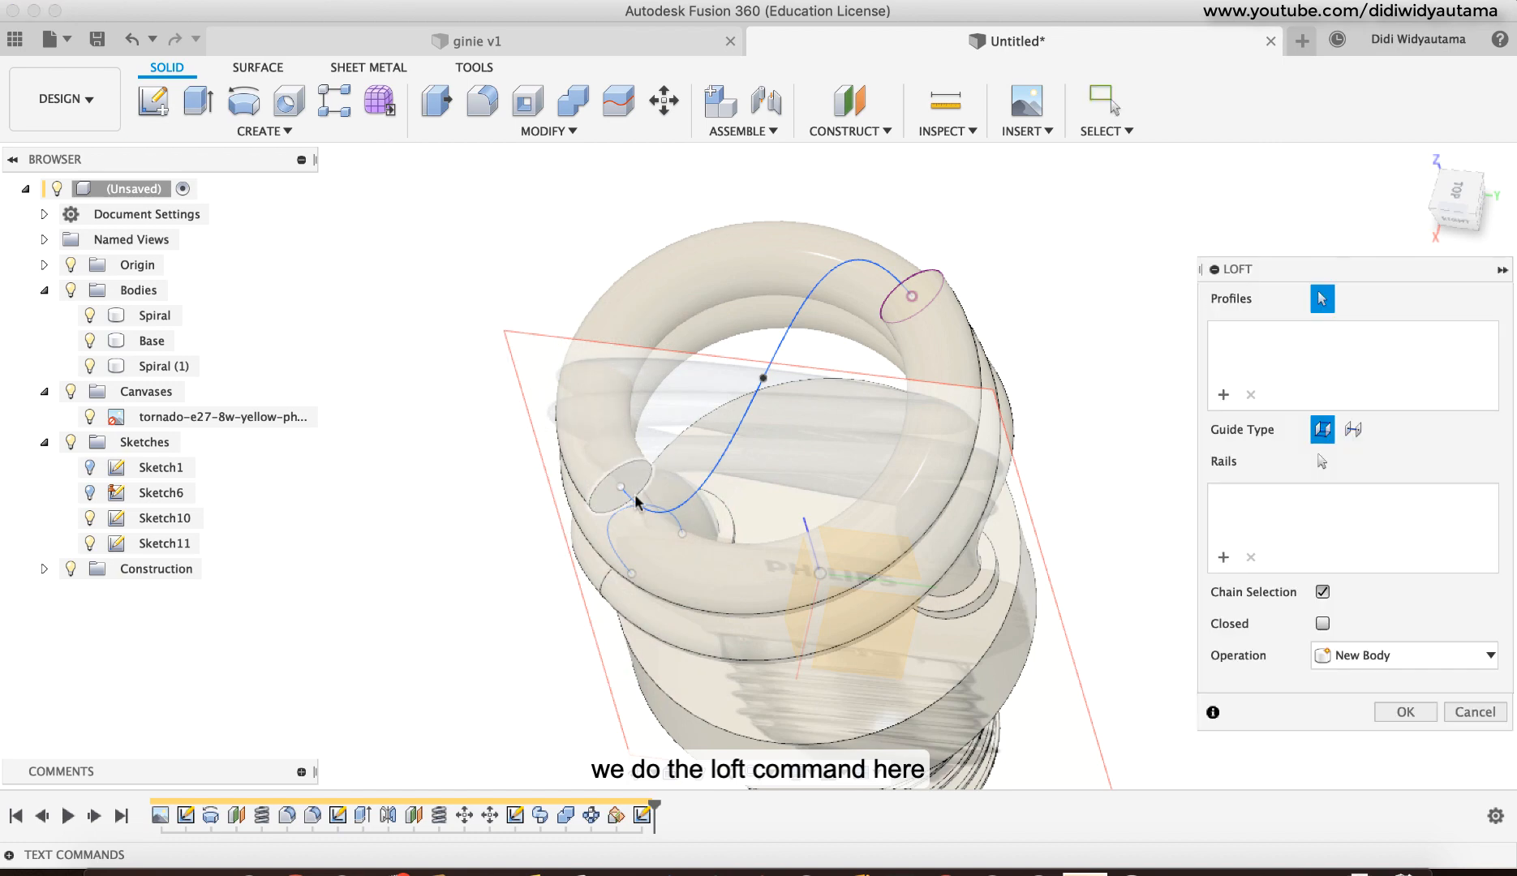
{"action": "left_click", "coordinate": [631, 484]}
{"action": "middle_click_drag", "start_coordinate": [631, 485], "coordinate": [566, 315], "text": "shift"}
{"action": "left_click", "coordinate": [568, 318]}
{"action": "left_click", "coordinate": [1353, 430]}
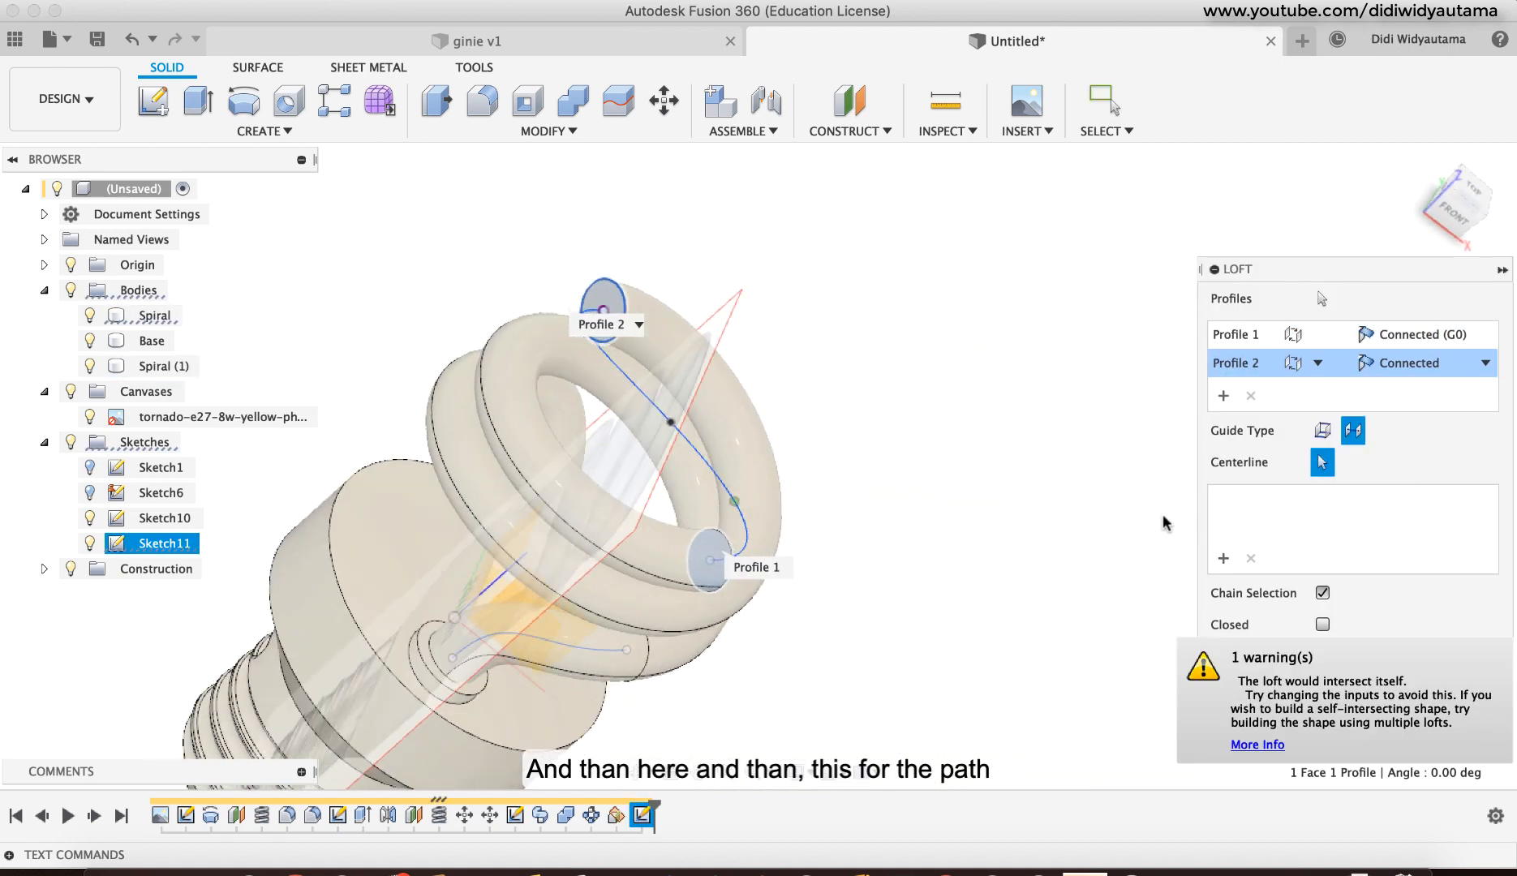
{"action": "left_click", "coordinate": [657, 395]}
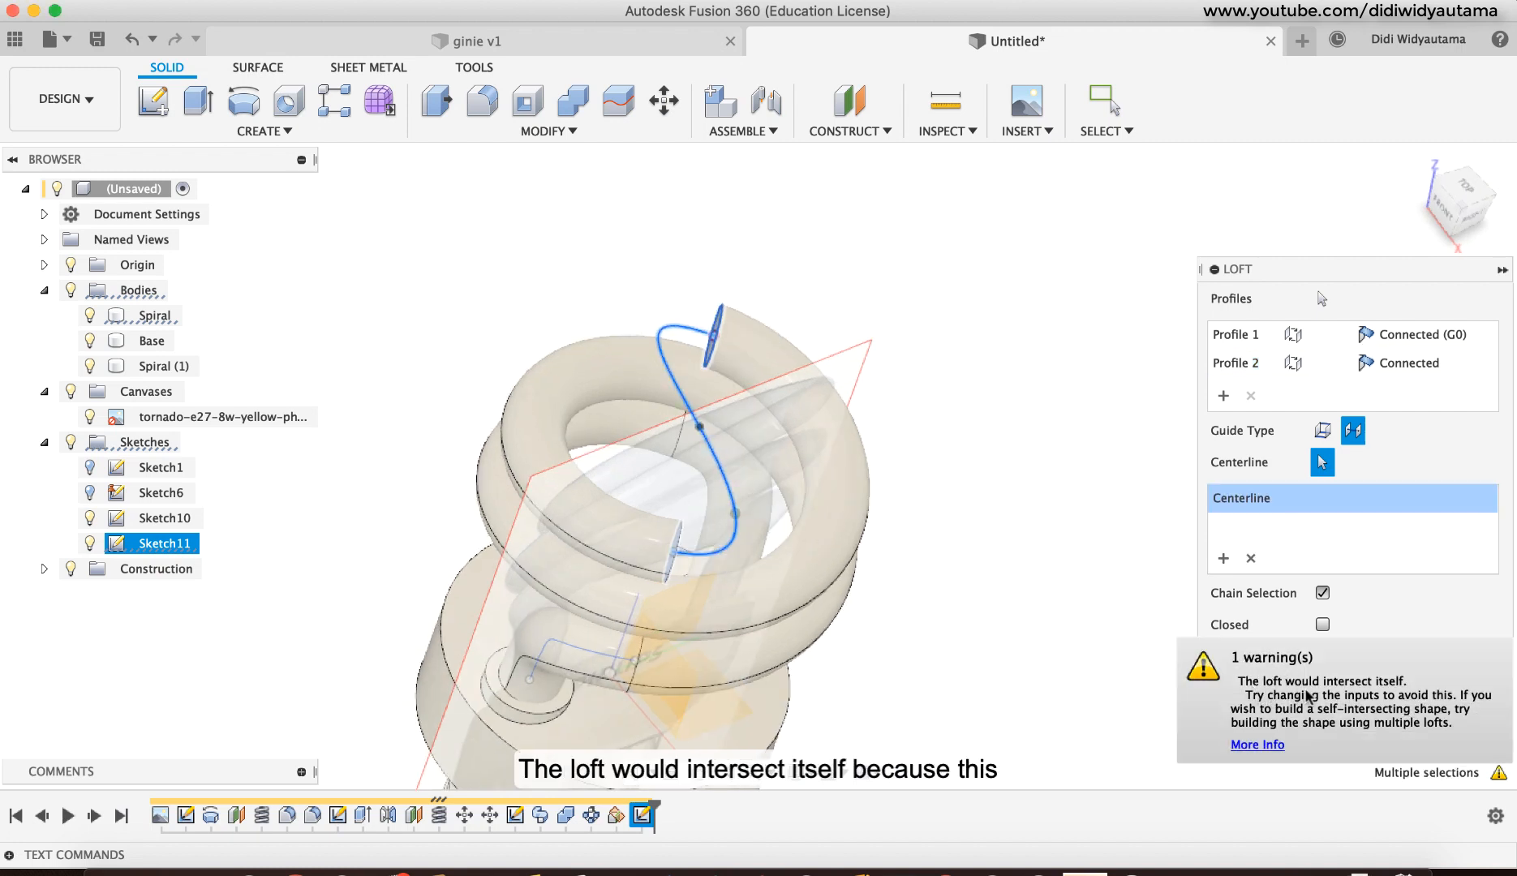
{"action": "mouse_move", "coordinate": [763, 555]}
{"action": "middle_mouse_down", "text": "shift"}
{"action": "mouse_move", "coordinate": [742, 560]}
{"action": "mouse_move", "coordinate": [748, 550]}
{"action": "middle_mouse_up", "text": "shift"}
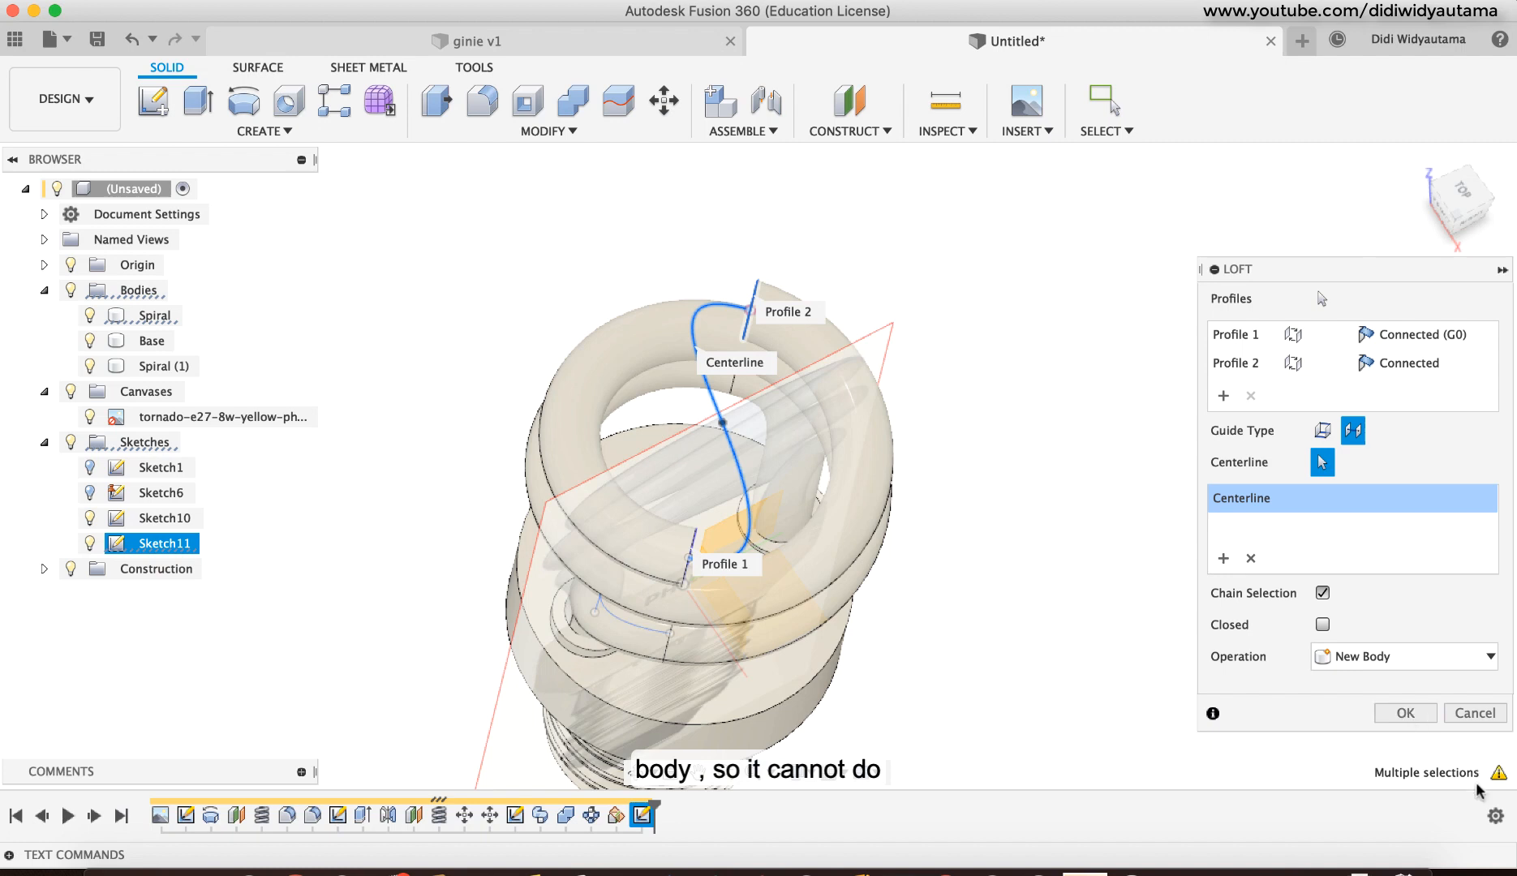
{"action": "left_click", "coordinate": [1406, 714]}
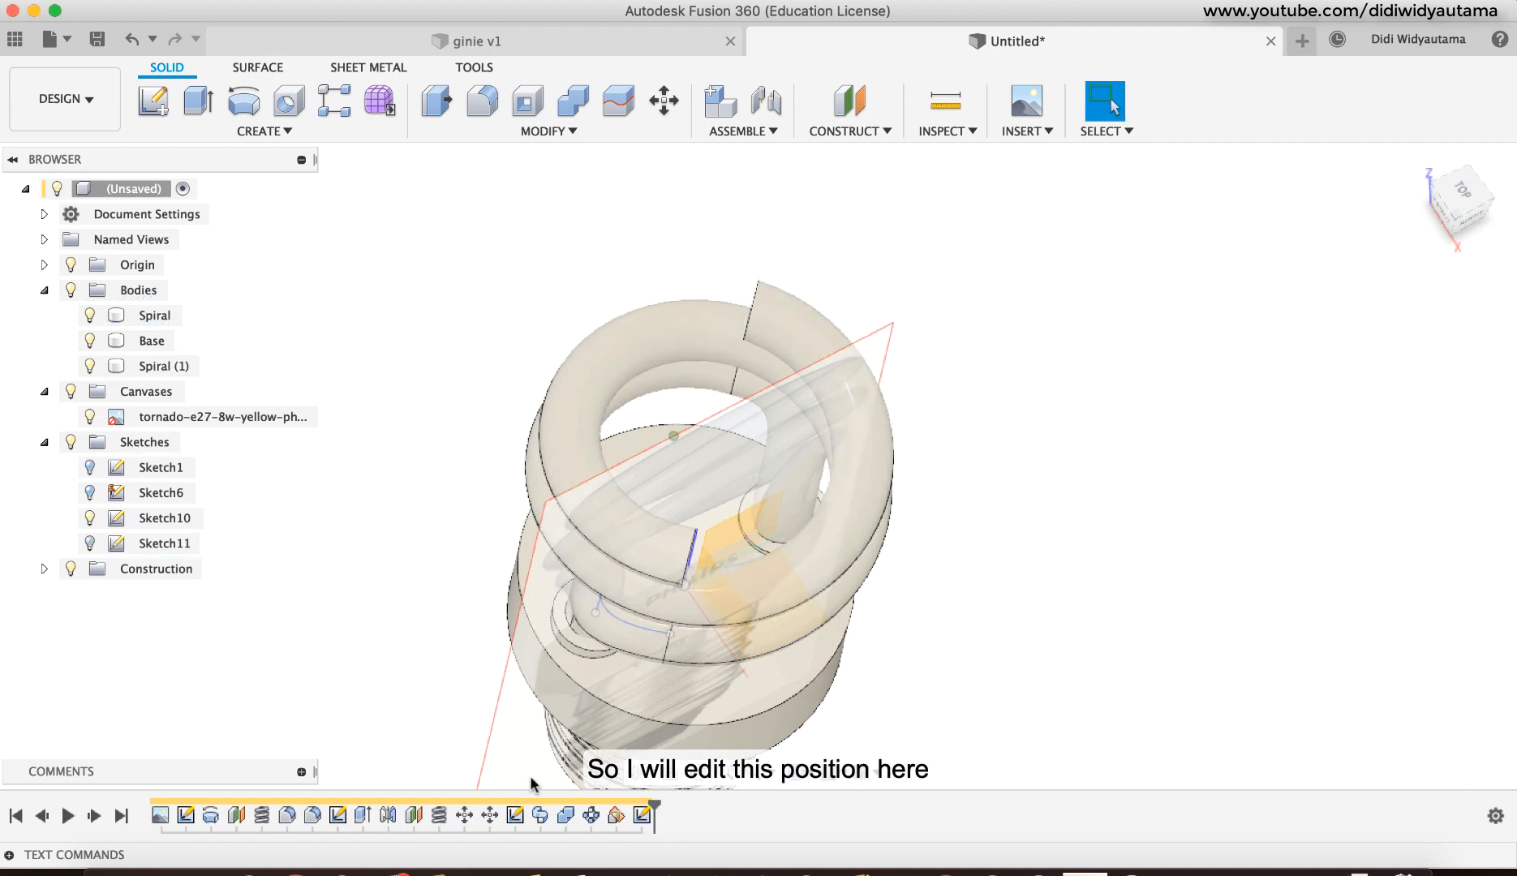
Step: Move the tangent handle at the spline's midpoint -0.858 mm in Y and 0.49 mm in Z, aligning it vertically as seen from above
{"action": "mouse_move", "coordinate": [498, 596]}
{"action": "middle_mouse_down", "text": "shift"}
{"action": "mouse_move", "coordinate": [992, 514]}
{"action": "mouse_move", "coordinate": [799, 427]}
{"action": "mouse_move", "coordinate": [712, 501]}
{"action": "mouse_move", "coordinate": [695, 431]}
{"action": "mouse_move", "coordinate": [709, 405]}
{"action": "middle_mouse_up", "text": "shift"}
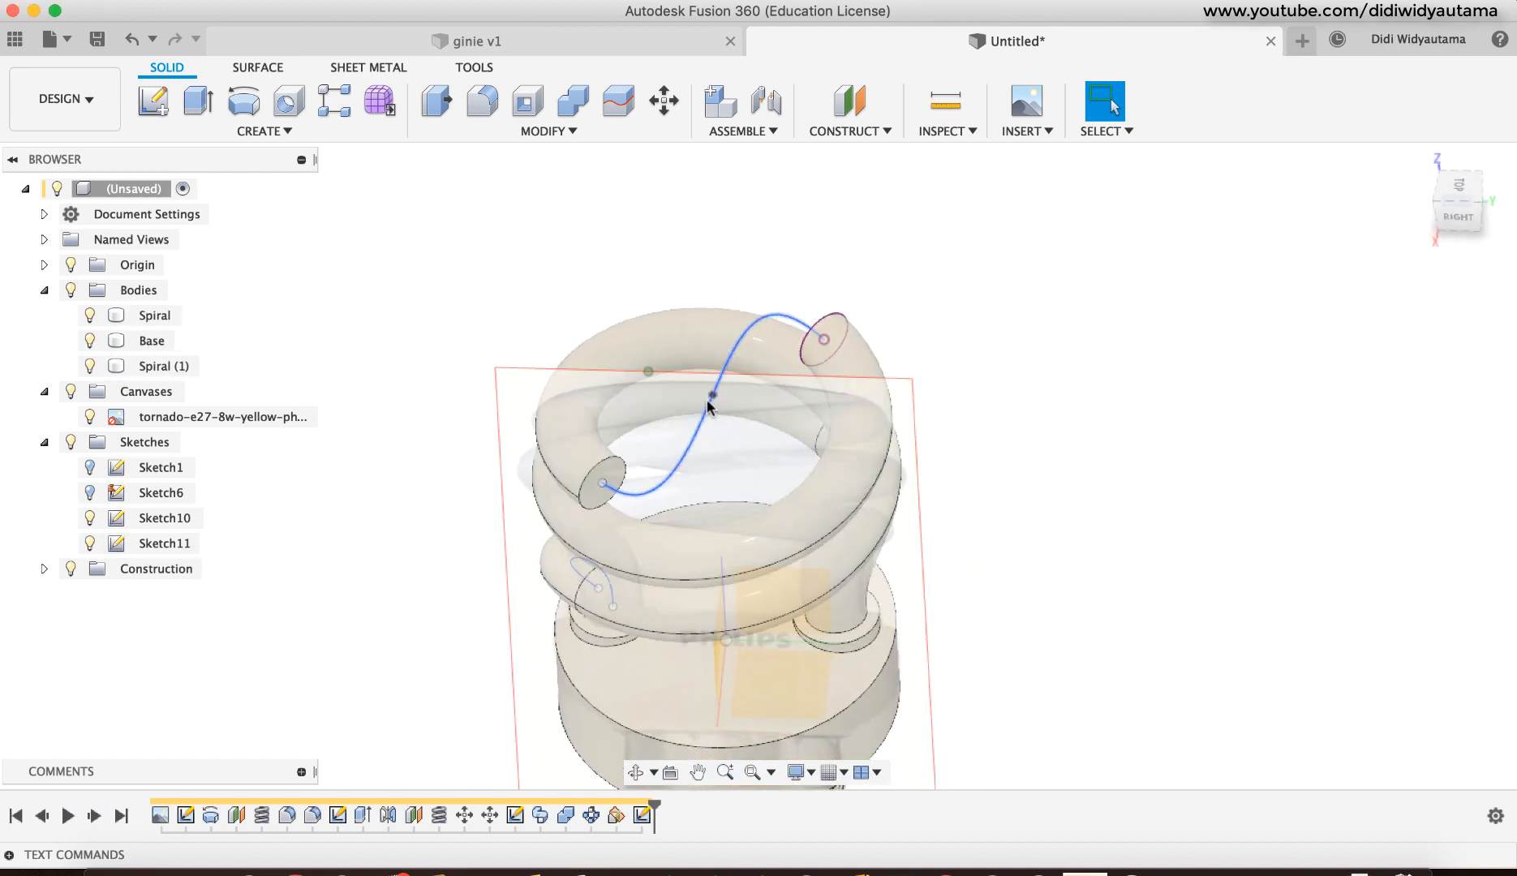
{"action": "right_click", "coordinate": [713, 399]}
{"action": "left_click", "coordinate": [670, 429]}
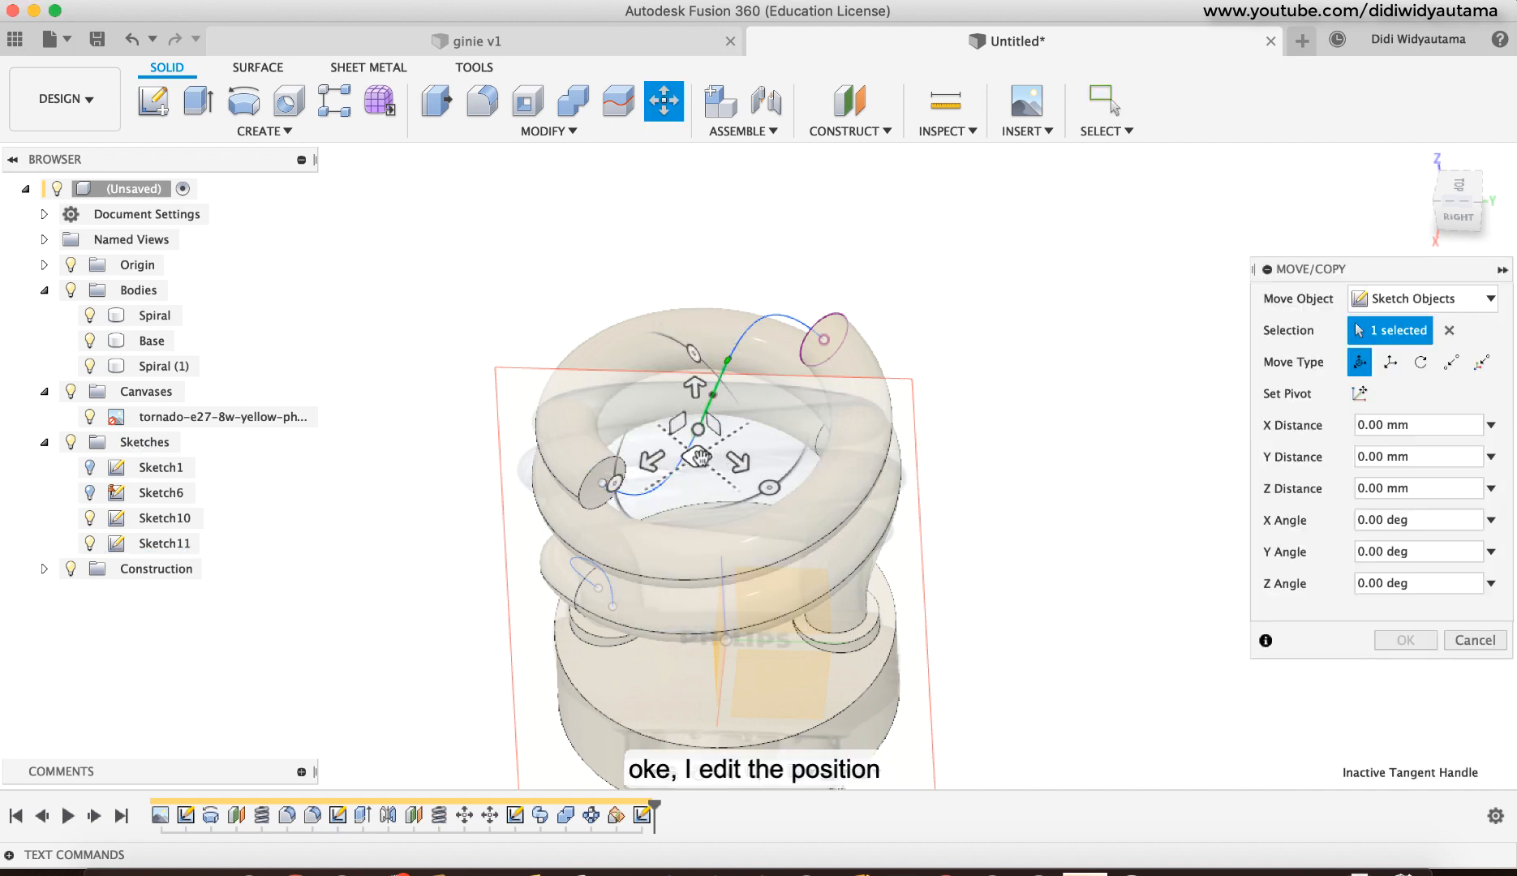
{"action": "left_click_drag", "start_coordinate": [700, 458], "coordinate": [691, 459]}
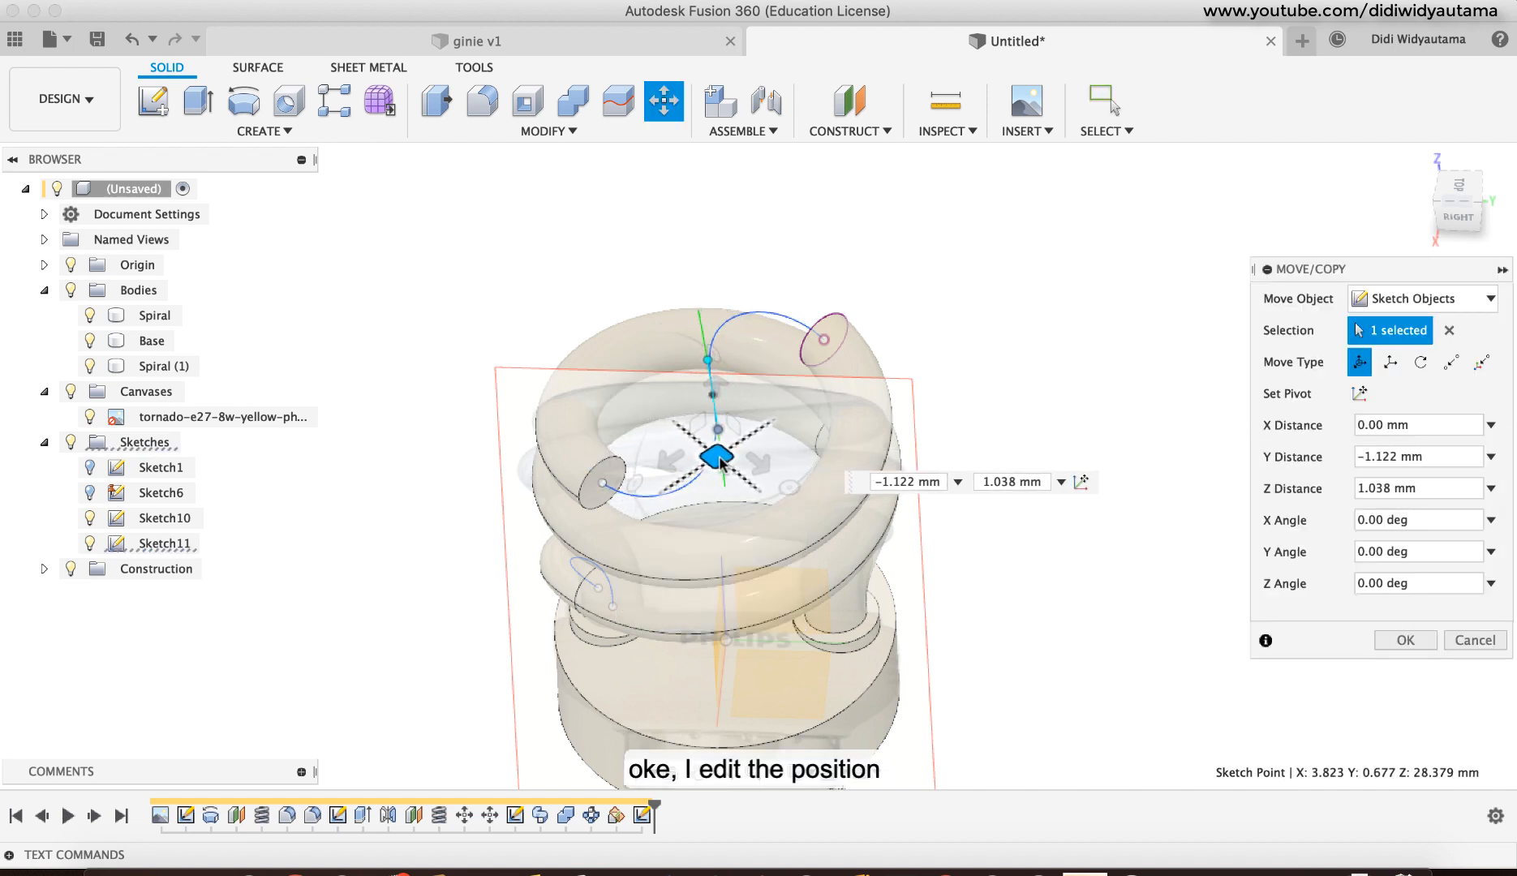
{"action": "left_click", "coordinate": [1464, 194]}
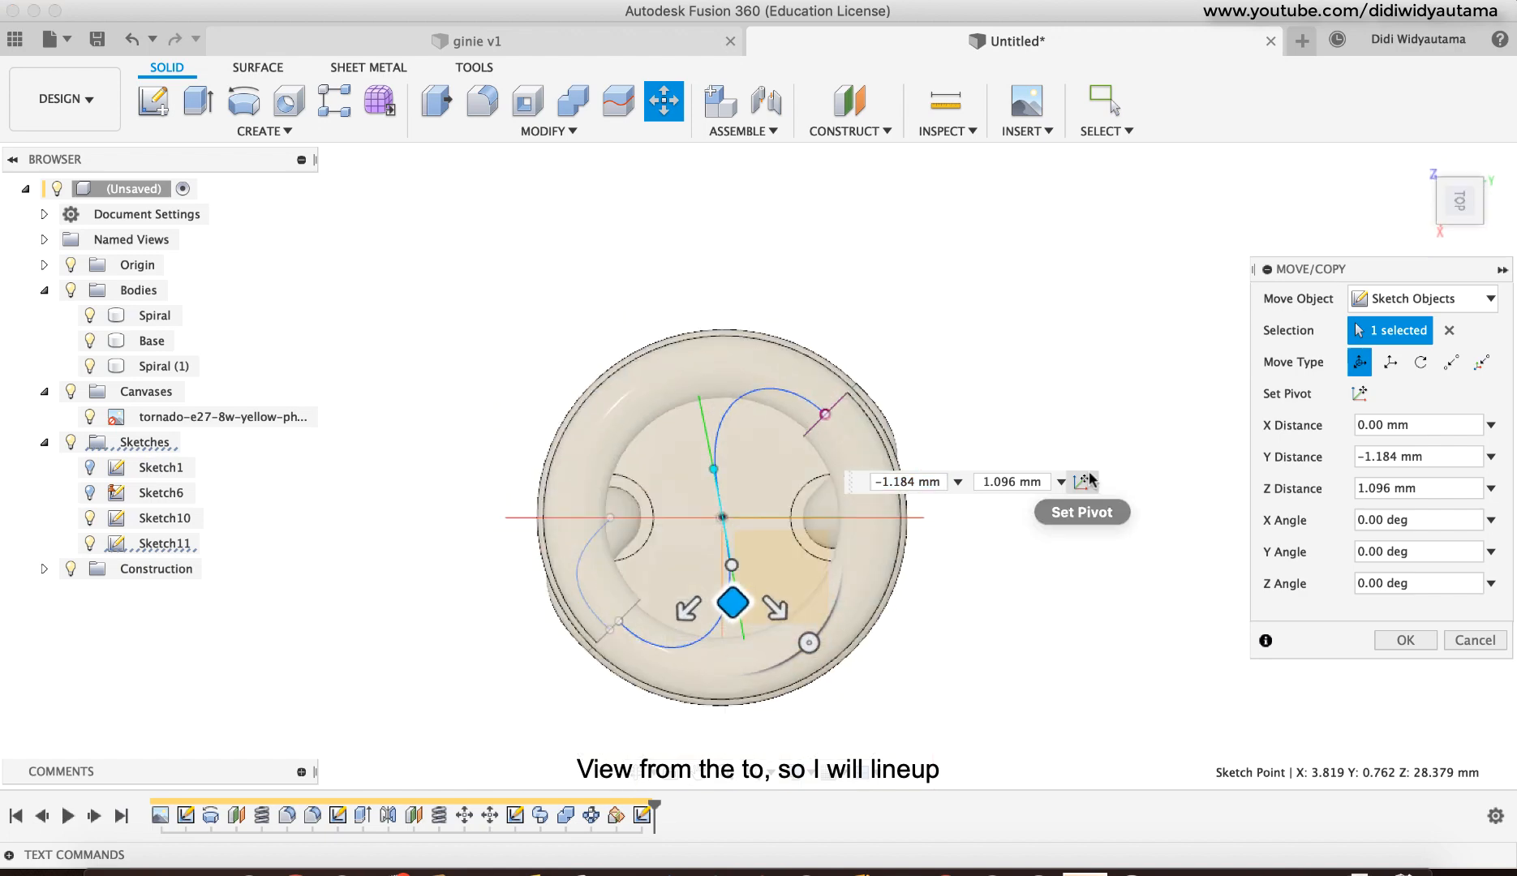
{"action": "scroll", "coordinate": [736, 605], "scroll_direction": "down", "scroll_amount": 3}
{"action": "scroll", "coordinate": [758, 573], "scroll_direction": "up", "scroll_amount": 3}
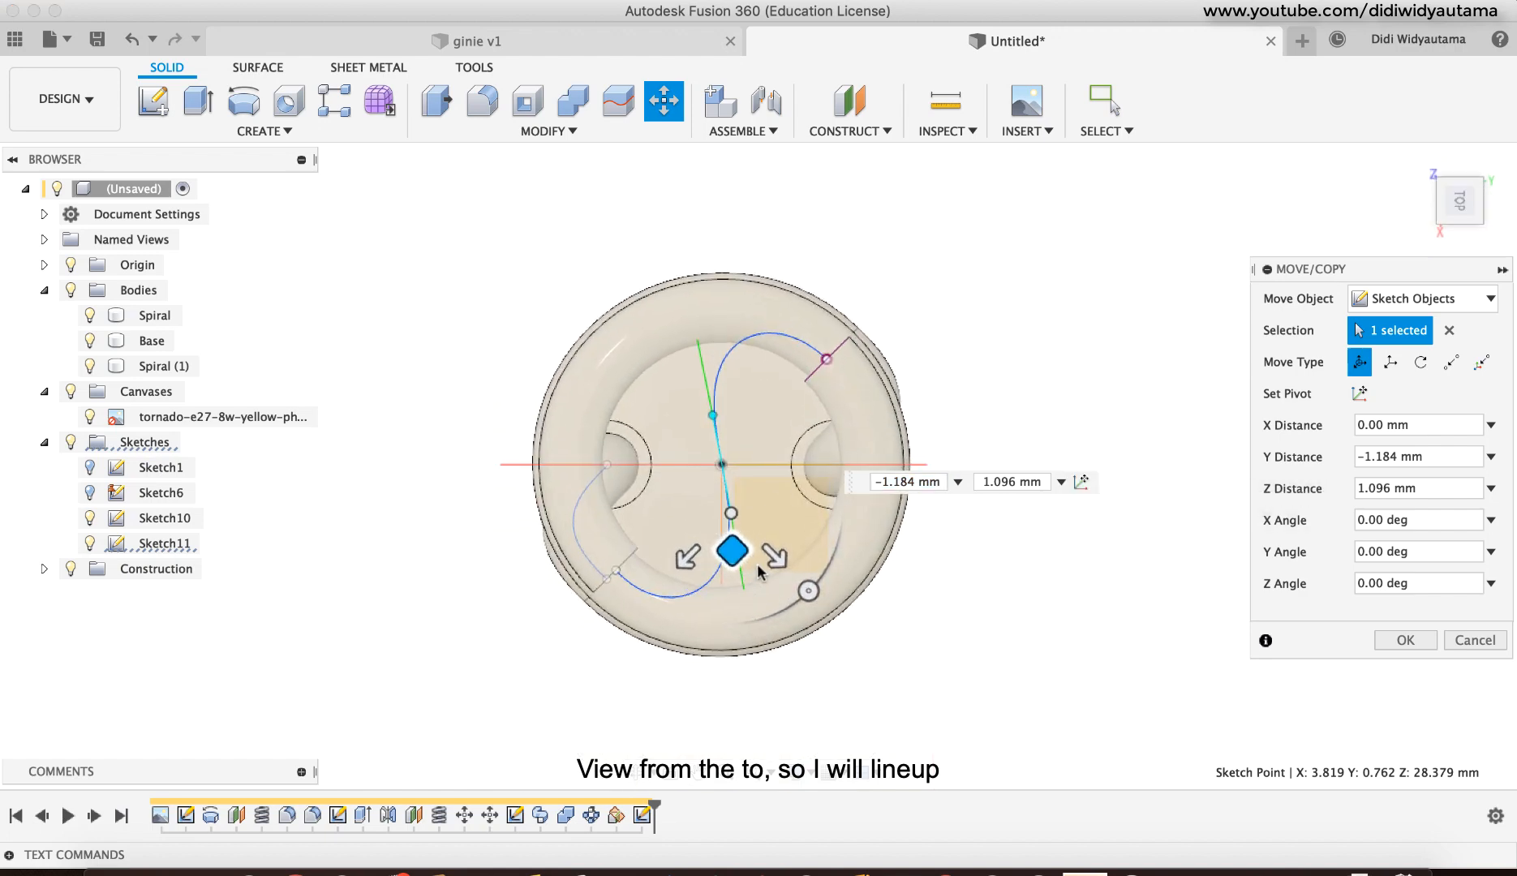
{"action": "left_click_drag", "start_coordinate": [735, 568], "coordinate": [732, 555]}
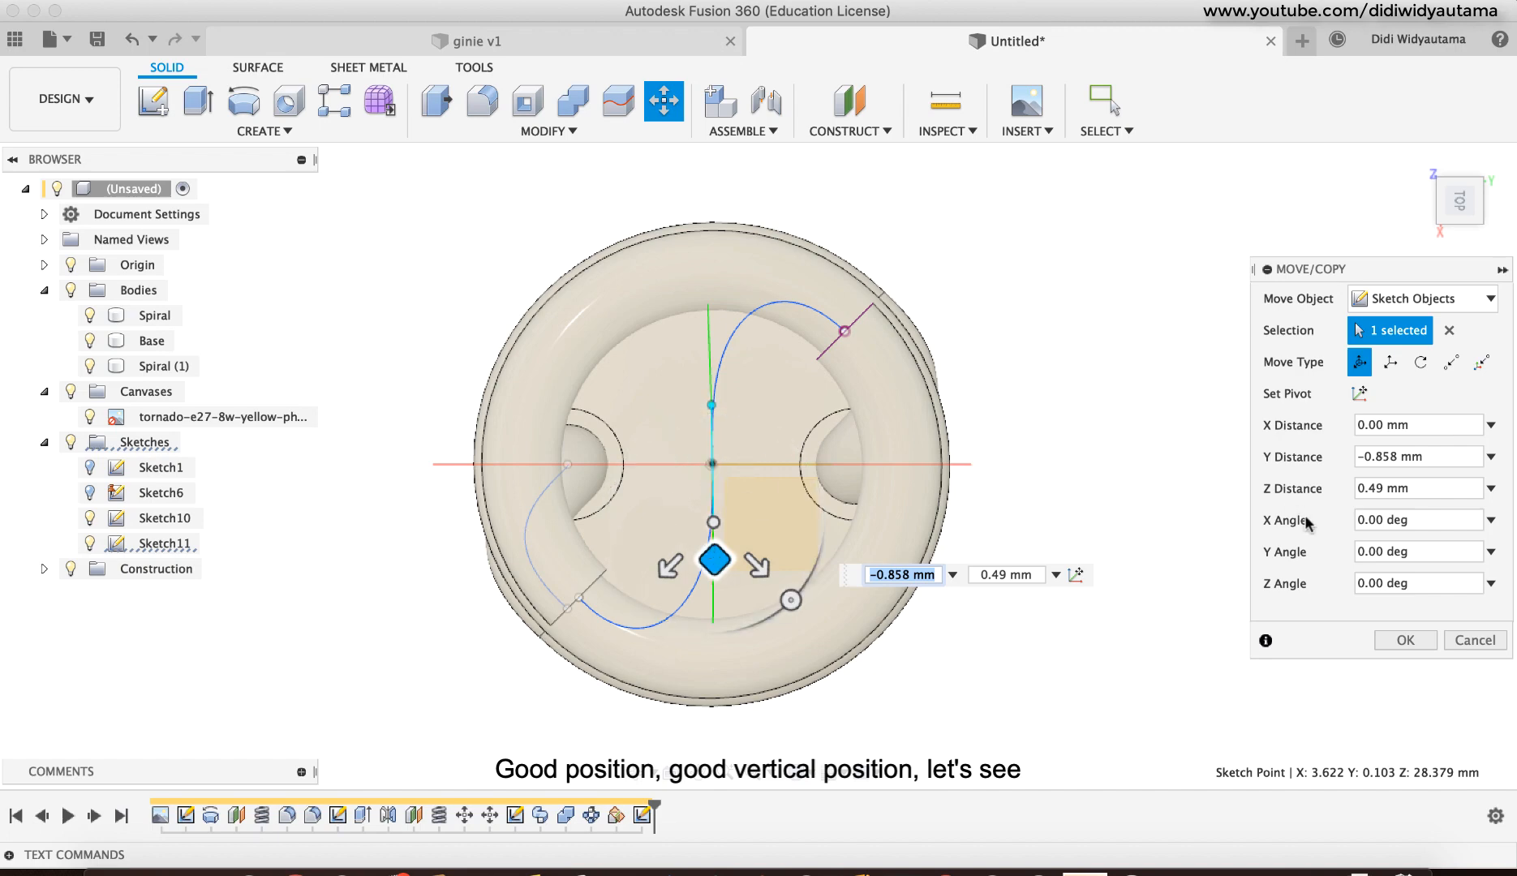
{"action": "left_click", "coordinate": [1406, 641]}
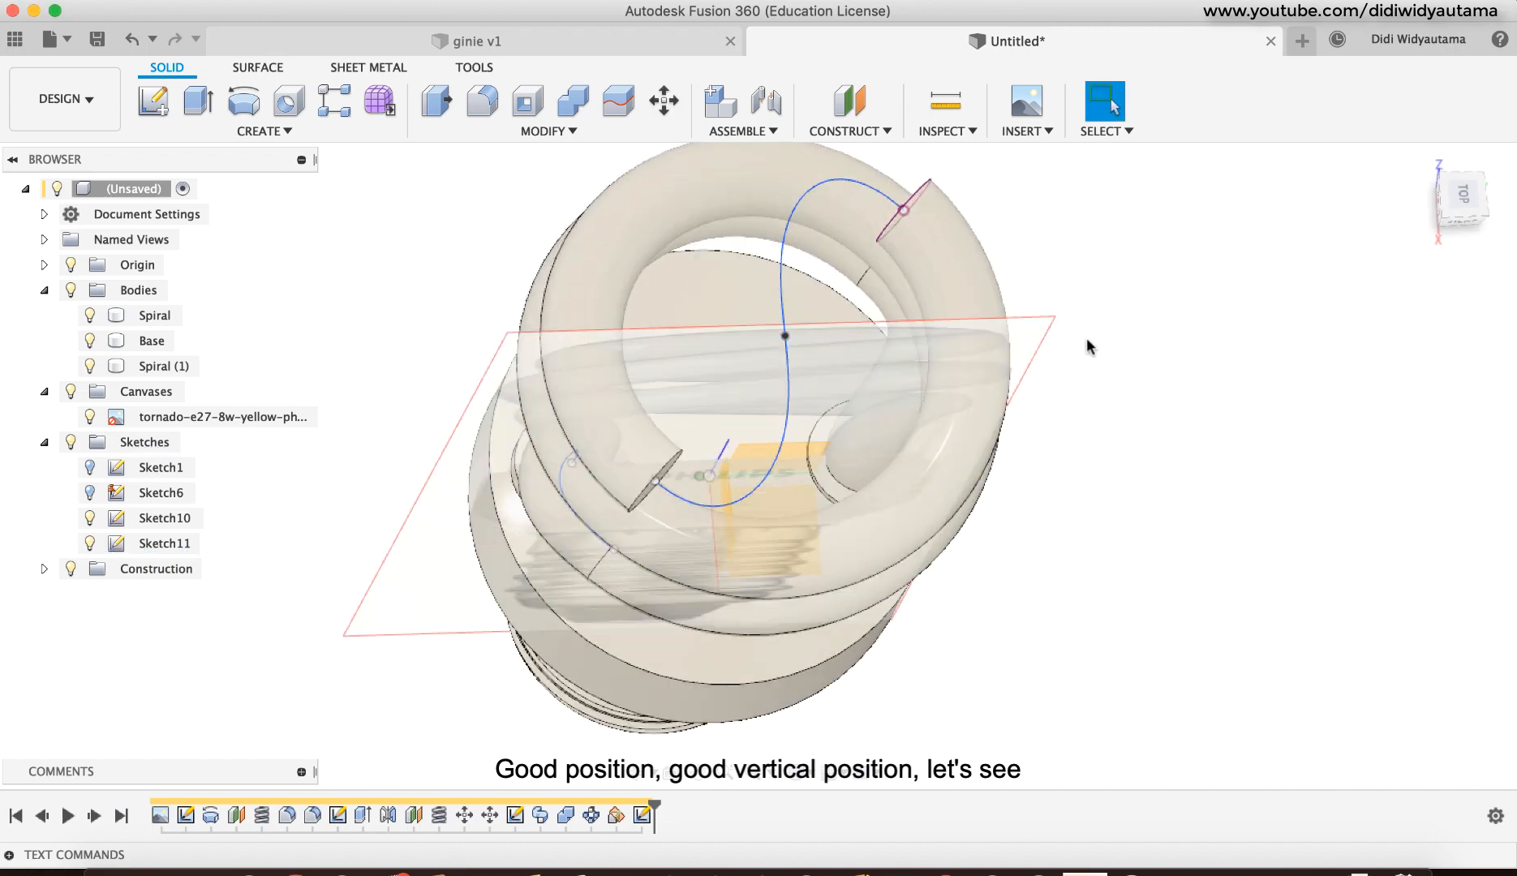
Step: Start a new loft for bridging the two open upper coil ends
{"action": "left_click", "coordinate": [285, 131]}
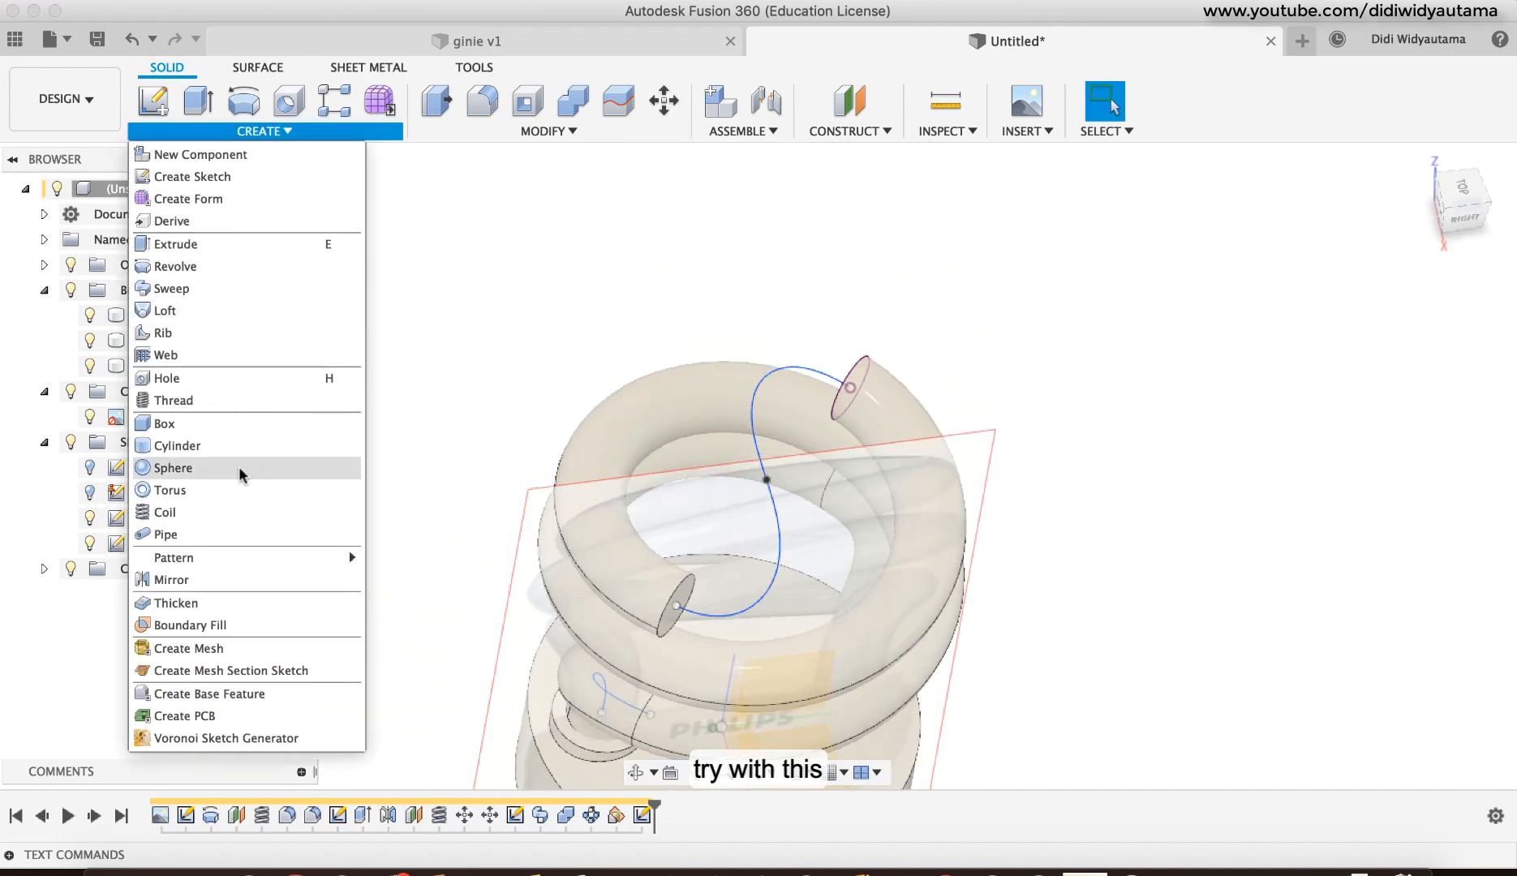
{"action": "left_click", "coordinate": [235, 512]}
{"action": "left_click", "coordinate": [253, 138]}
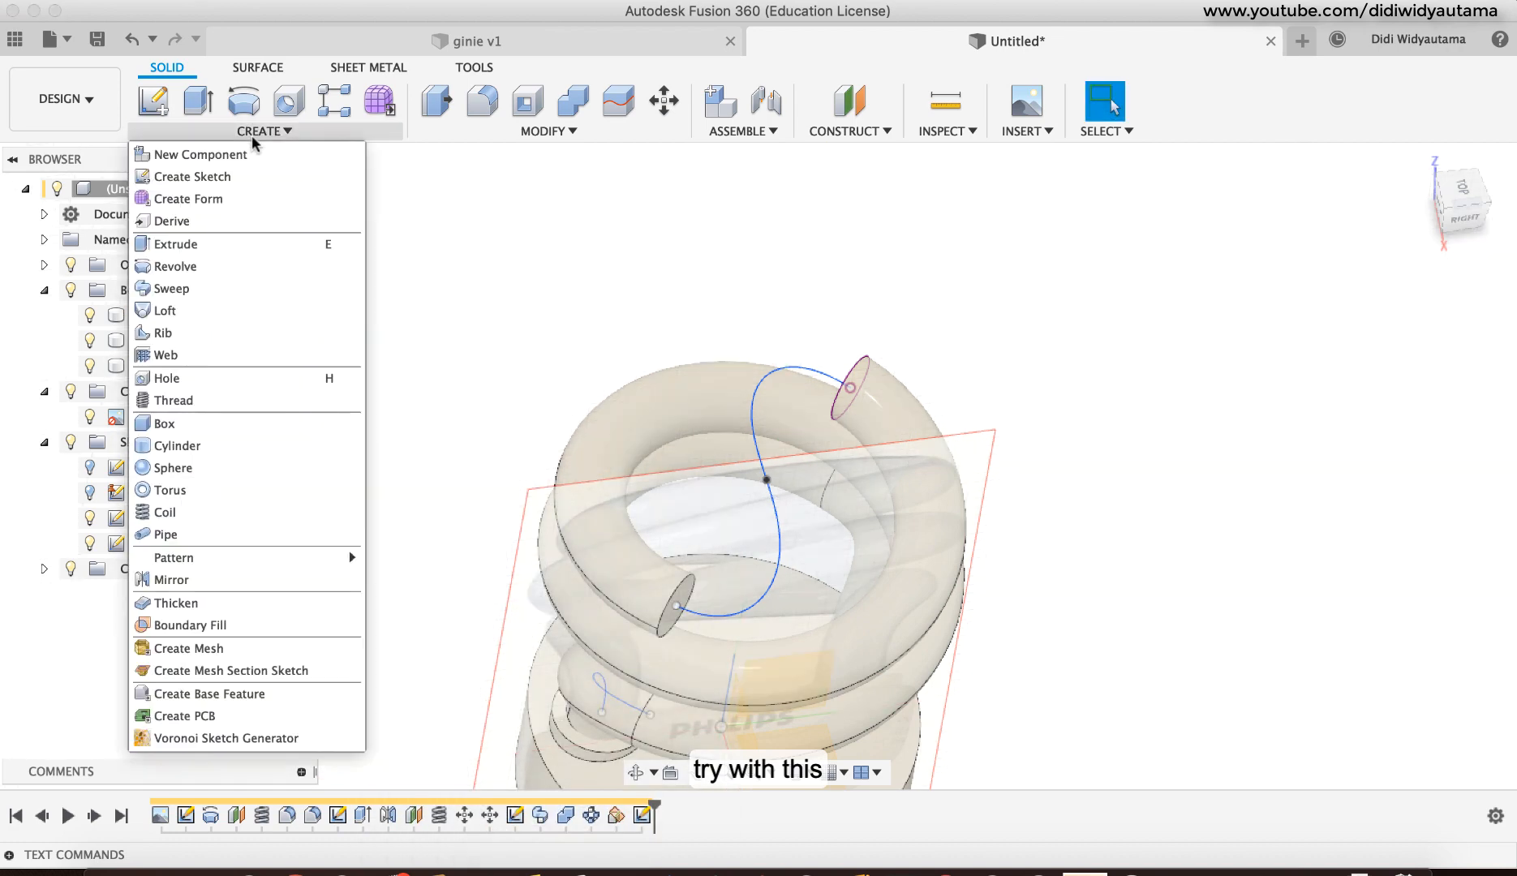
{"action": "left_click", "coordinate": [223, 323]}
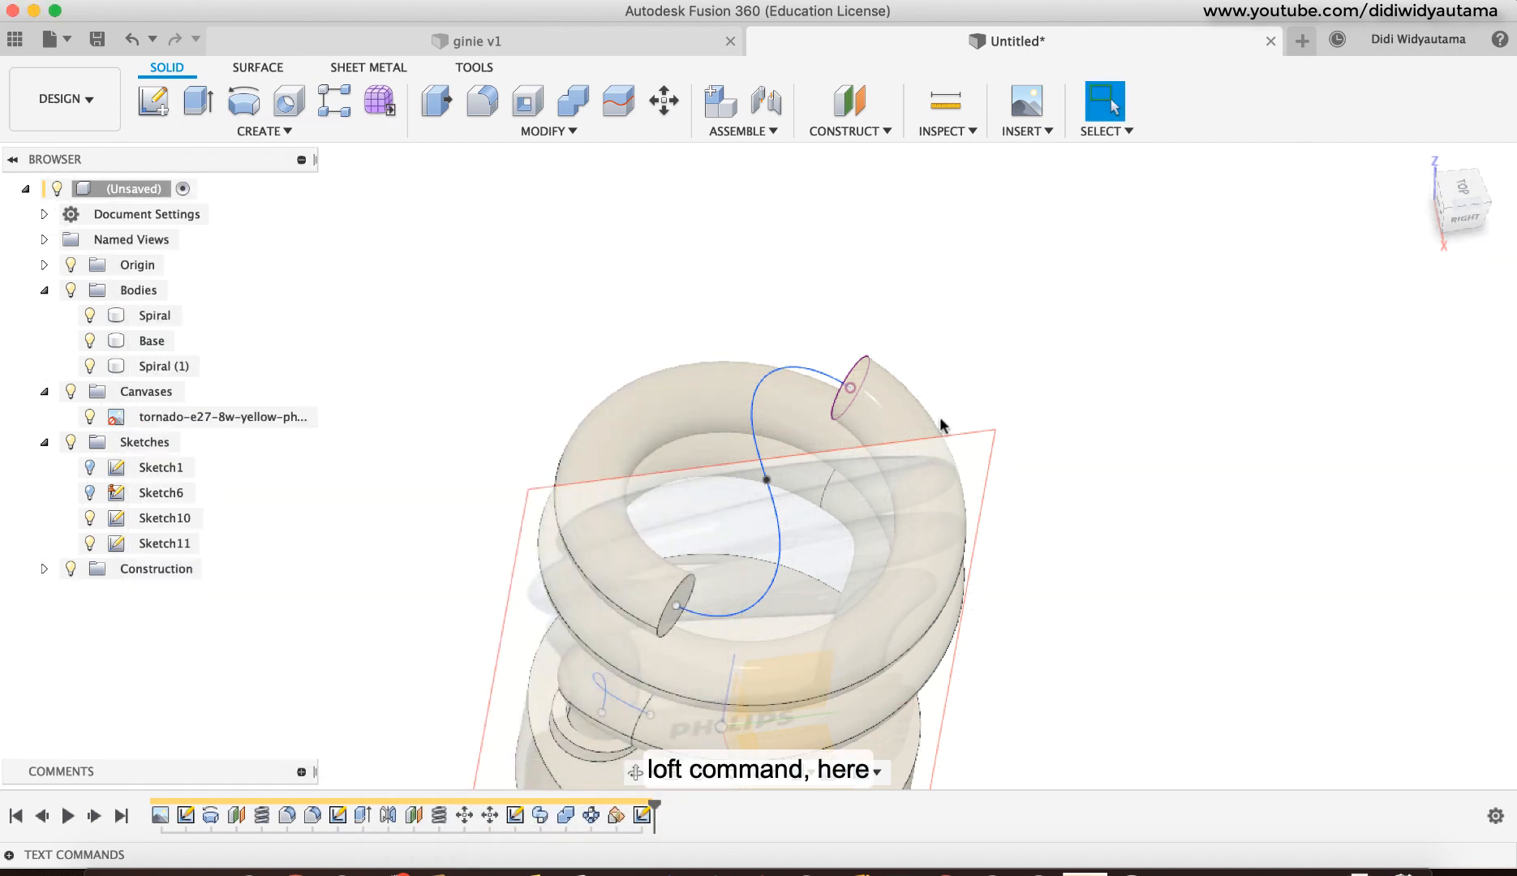
{"action": "middle_click_drag", "start_coordinate": [940, 416], "coordinate": [758, 347], "text": "shift"}
{"action": "left_click", "coordinate": [782, 341]}
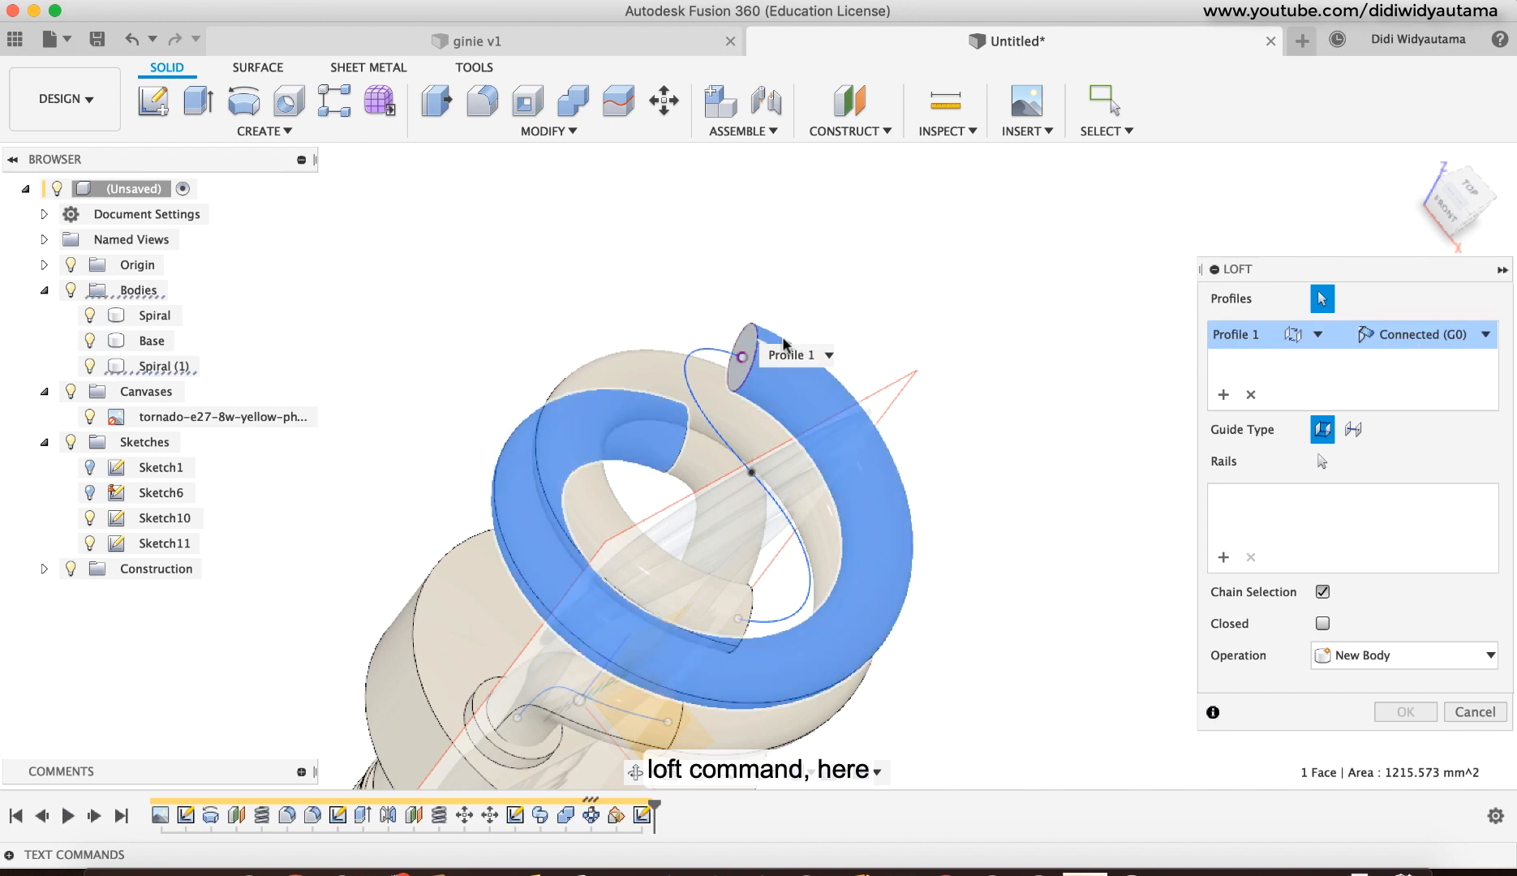
{"action": "left_click", "coordinate": [752, 342]}
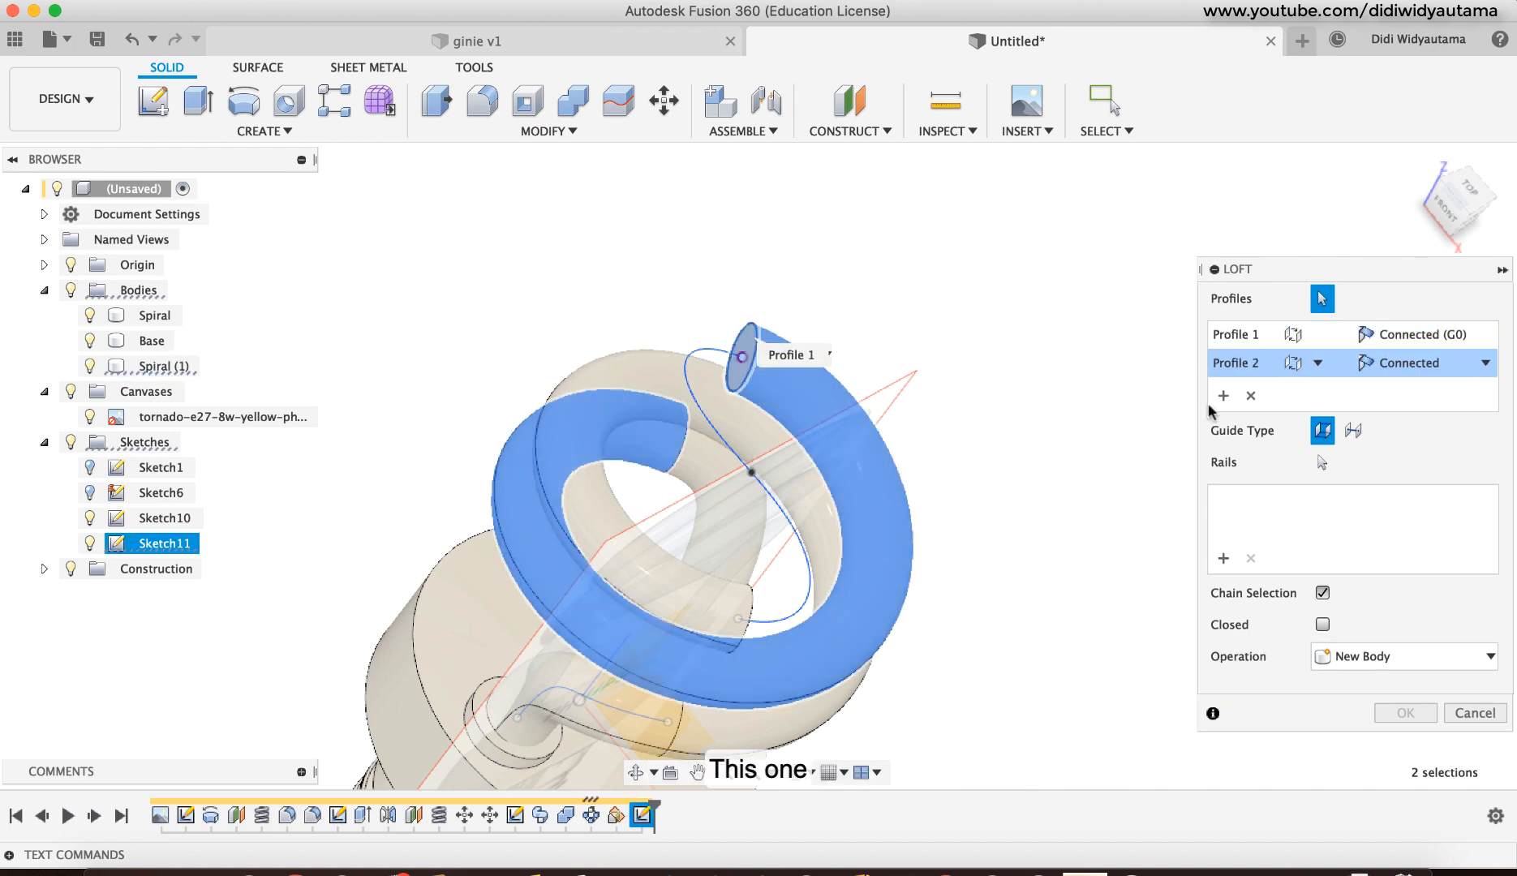
{"action": "left_click", "coordinate": [1250, 396]}
{"action": "left_click", "coordinate": [1248, 397]}
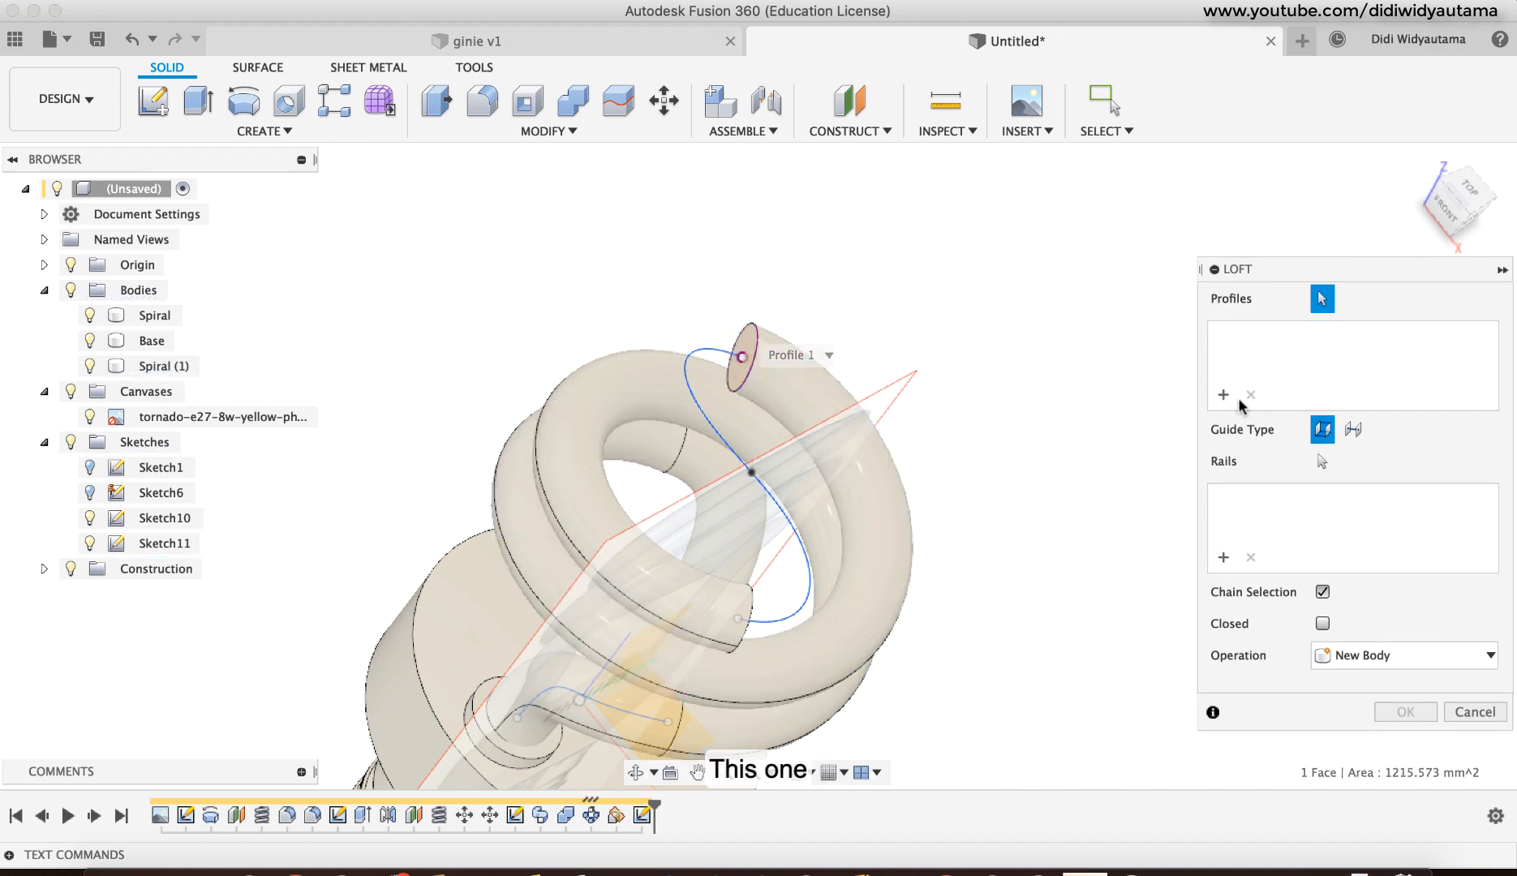
Step: Loft from the circular profile at the higher coil end to the opposite end face along the spline centerline, joining the bodies
{"action": "left_click", "coordinate": [766, 366]}
{"action": "mouse_move", "coordinate": [874, 592]}
{"action": "middle_mouse_down", "text": "shift"}
{"action": "mouse_move", "coordinate": [687, 416]}
{"action": "mouse_move", "coordinate": [562, 464]}
{"action": "middle_mouse_up", "text": "shift"}
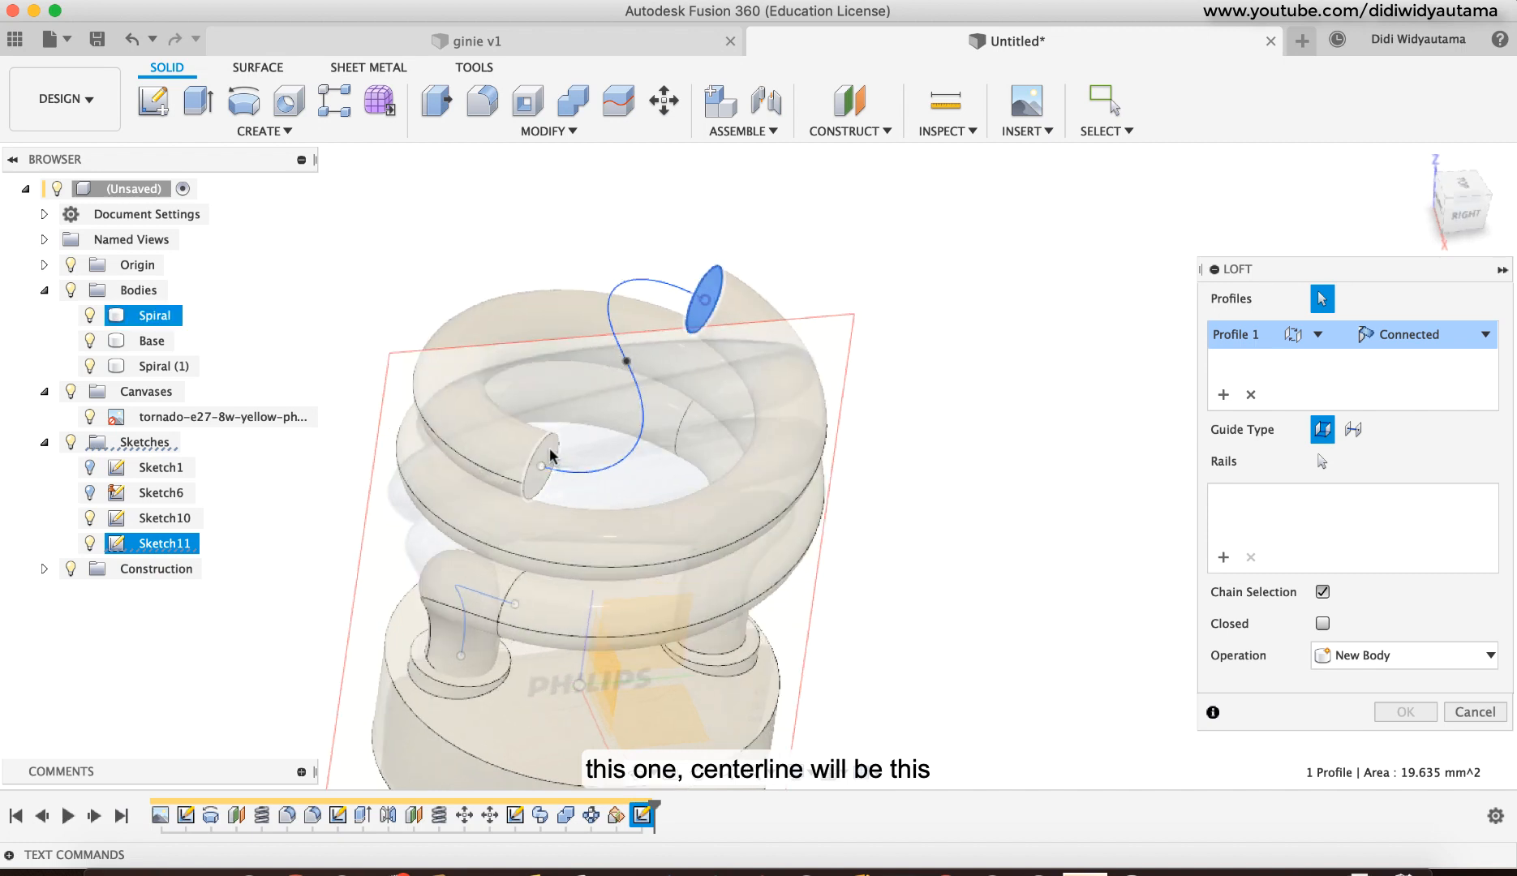
{"action": "left_click", "coordinate": [549, 456]}
{"action": "left_click", "coordinate": [1353, 431]}
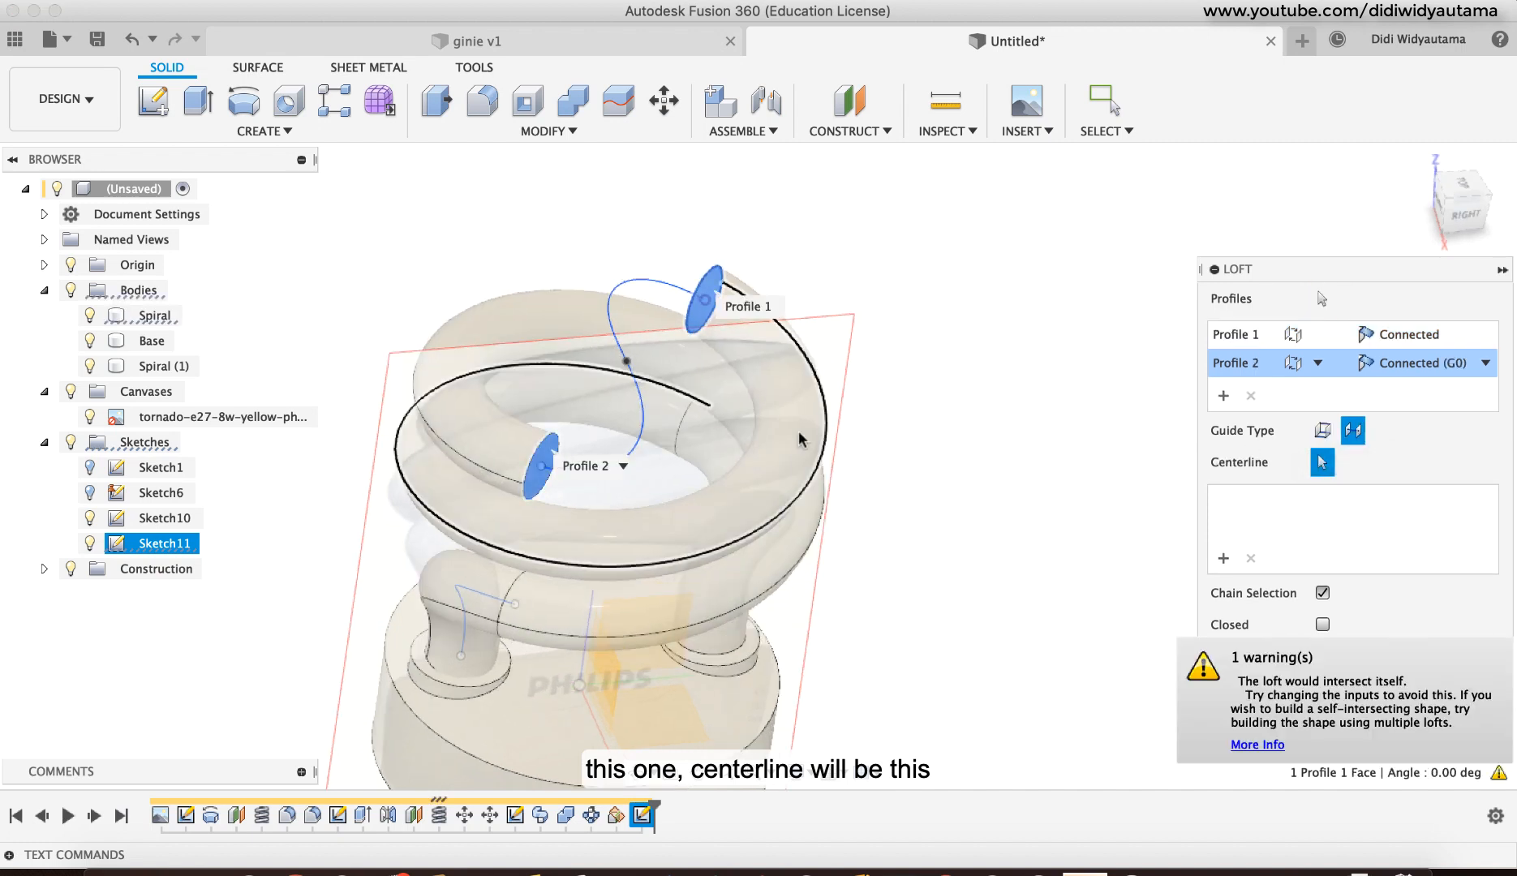
{"action": "left_click", "coordinate": [637, 386]}
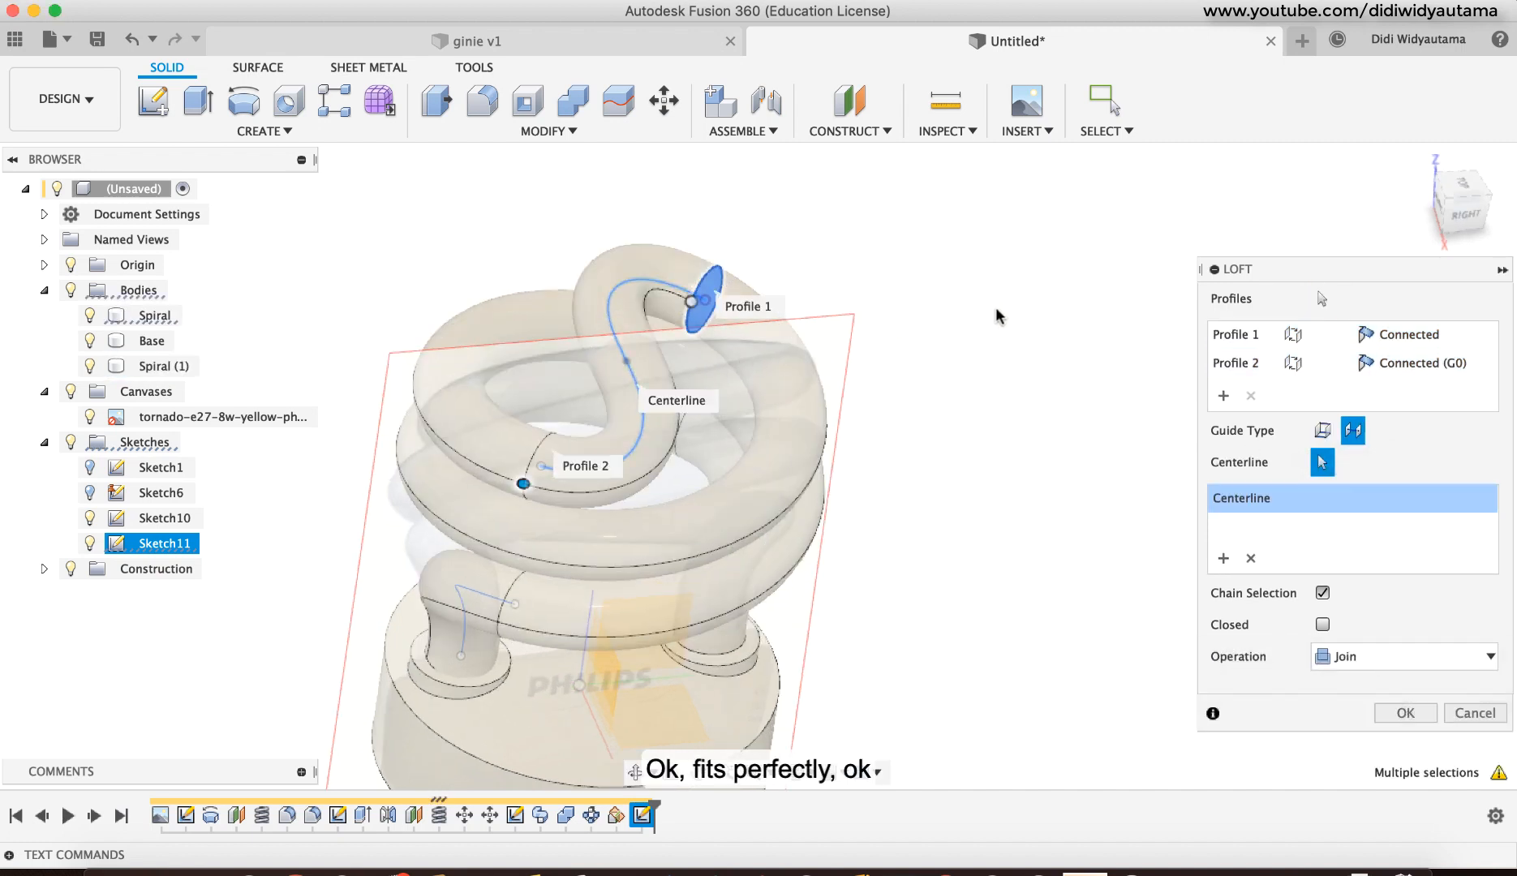
{"action": "middle_click_drag", "start_coordinate": [1006, 361], "coordinate": [1193, 690], "text": "shift"}
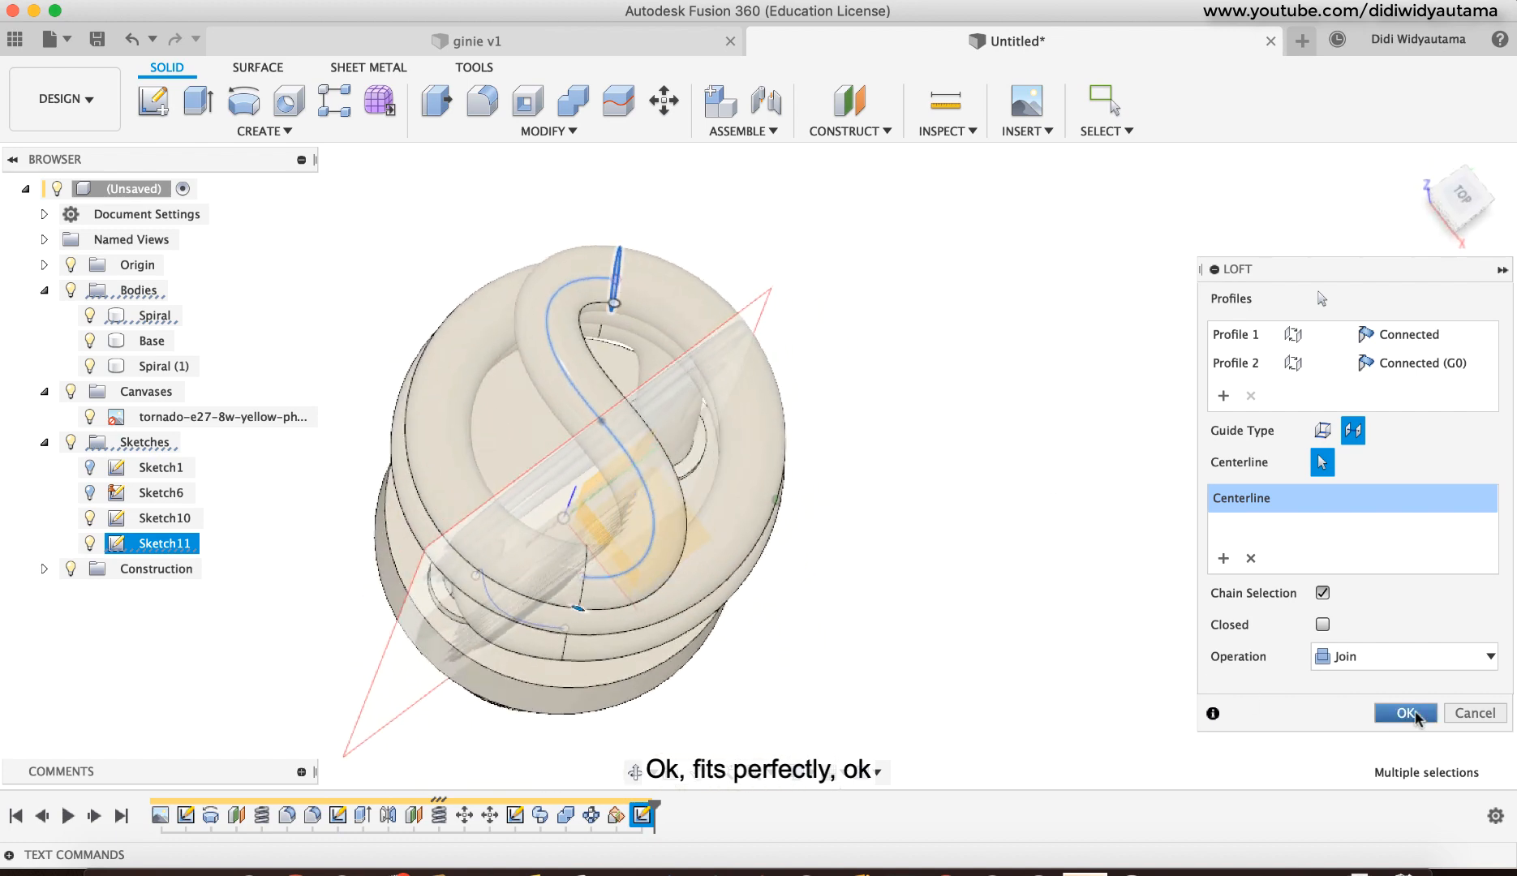
{"action": "key", "text": "Return"}
Step: Hide Sketch11, Sketch10, the tornado-e27 reference canvas and the Origin folder
{"action": "mouse_move", "coordinate": [998, 426]}
{"action": "middle_mouse_down", "text": "shift"}
{"action": "mouse_move", "coordinate": [1121, 413]}
{"action": "mouse_move", "coordinate": [1345, 464]}
{"action": "middle_mouse_up", "text": "shift"}
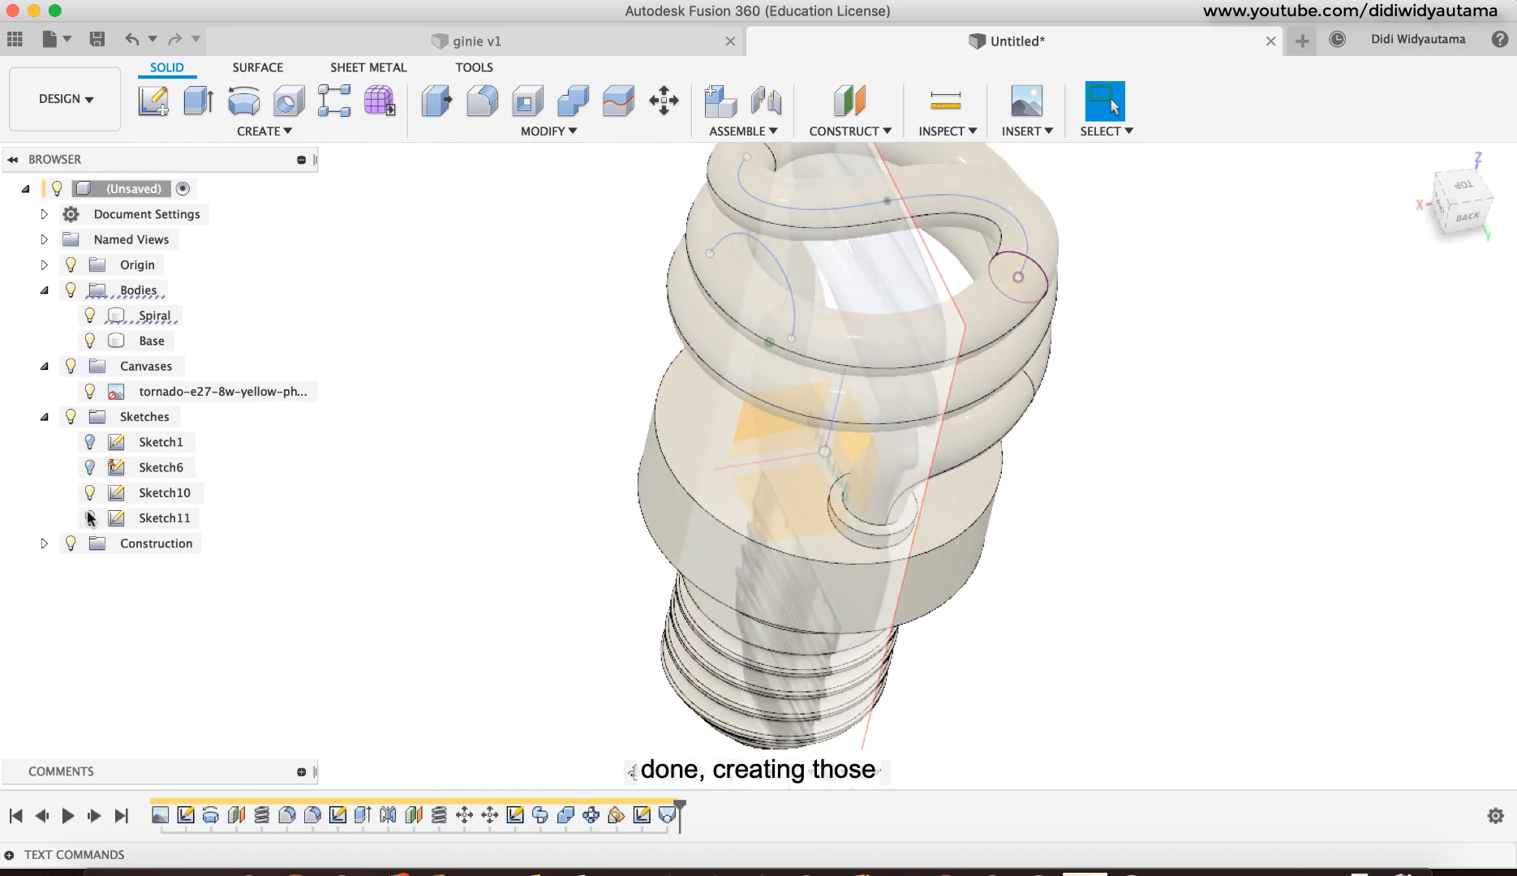
{"action": "left_click", "coordinate": [89, 519]}
{"action": "left_click", "coordinate": [89, 494]}
{"action": "left_click", "coordinate": [89, 393]}
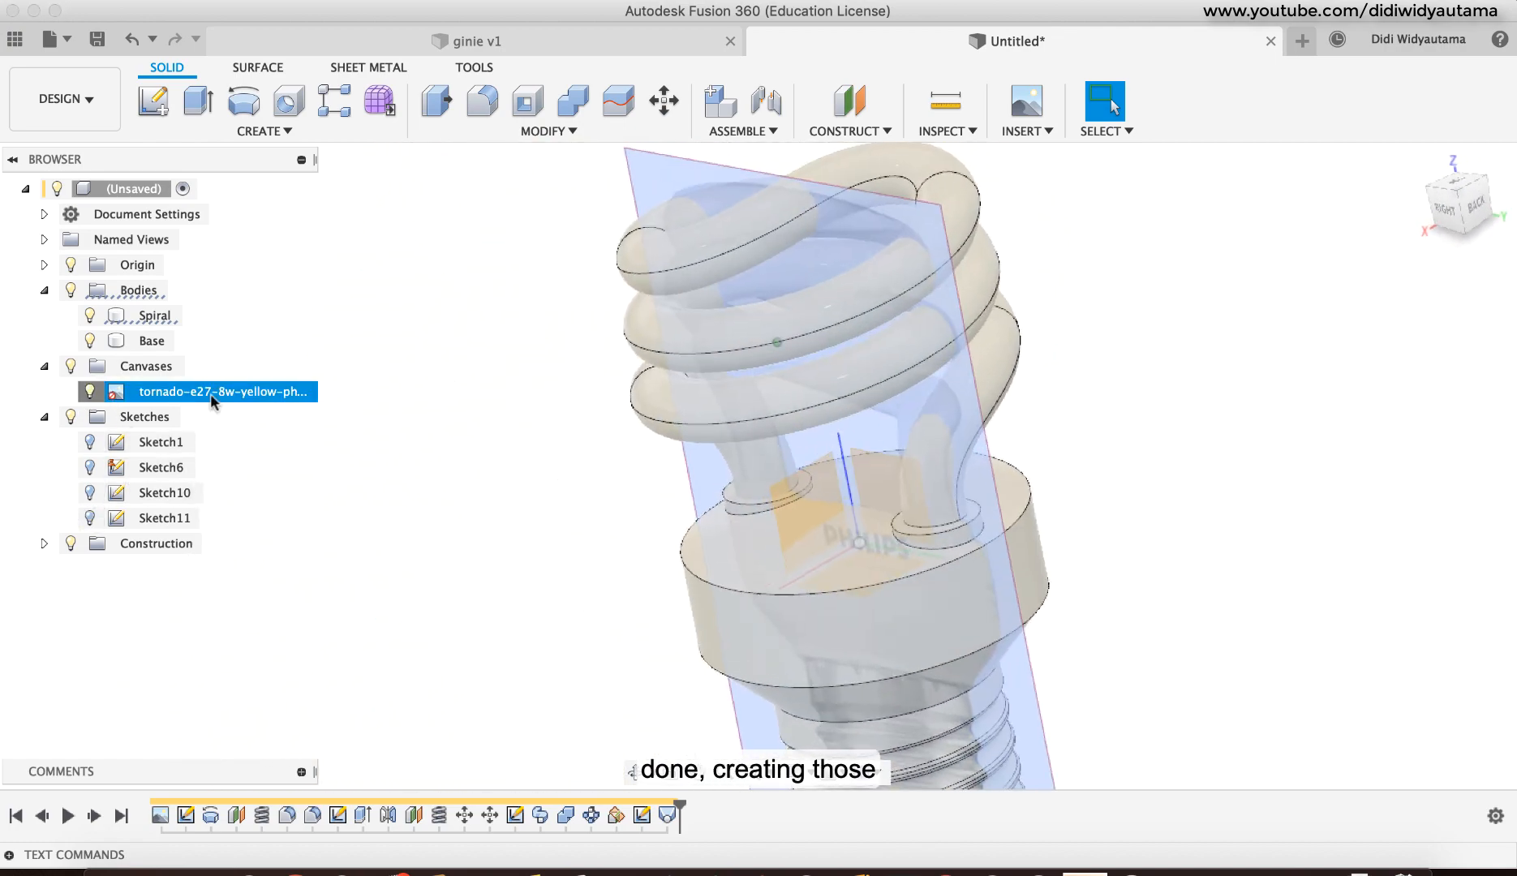
{"action": "left_click", "coordinate": [1475, 208]}
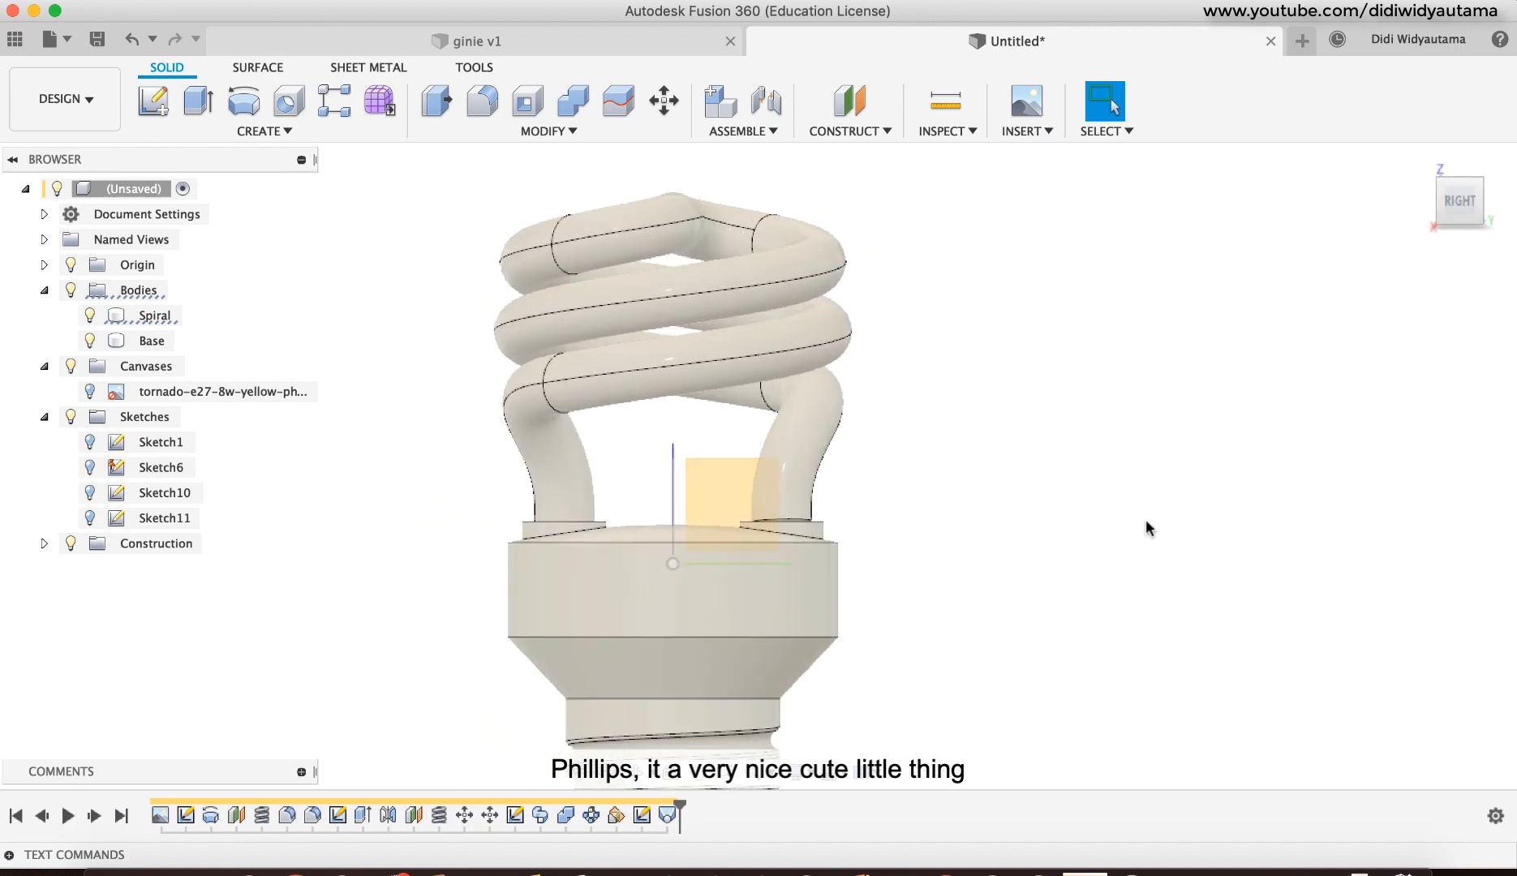
{"action": "left_click", "coordinate": [70, 265]}
Step: Fillet the base edge where the tapered section meets the threaded neck with a 2 mm radius
{"action": "middle_click_drag", "start_coordinate": [1169, 653], "coordinate": [1075, 573], "text": "shift"}
{"action": "scroll", "coordinate": [1073, 573], "scroll_direction": "up", "scroll_amount": 5}
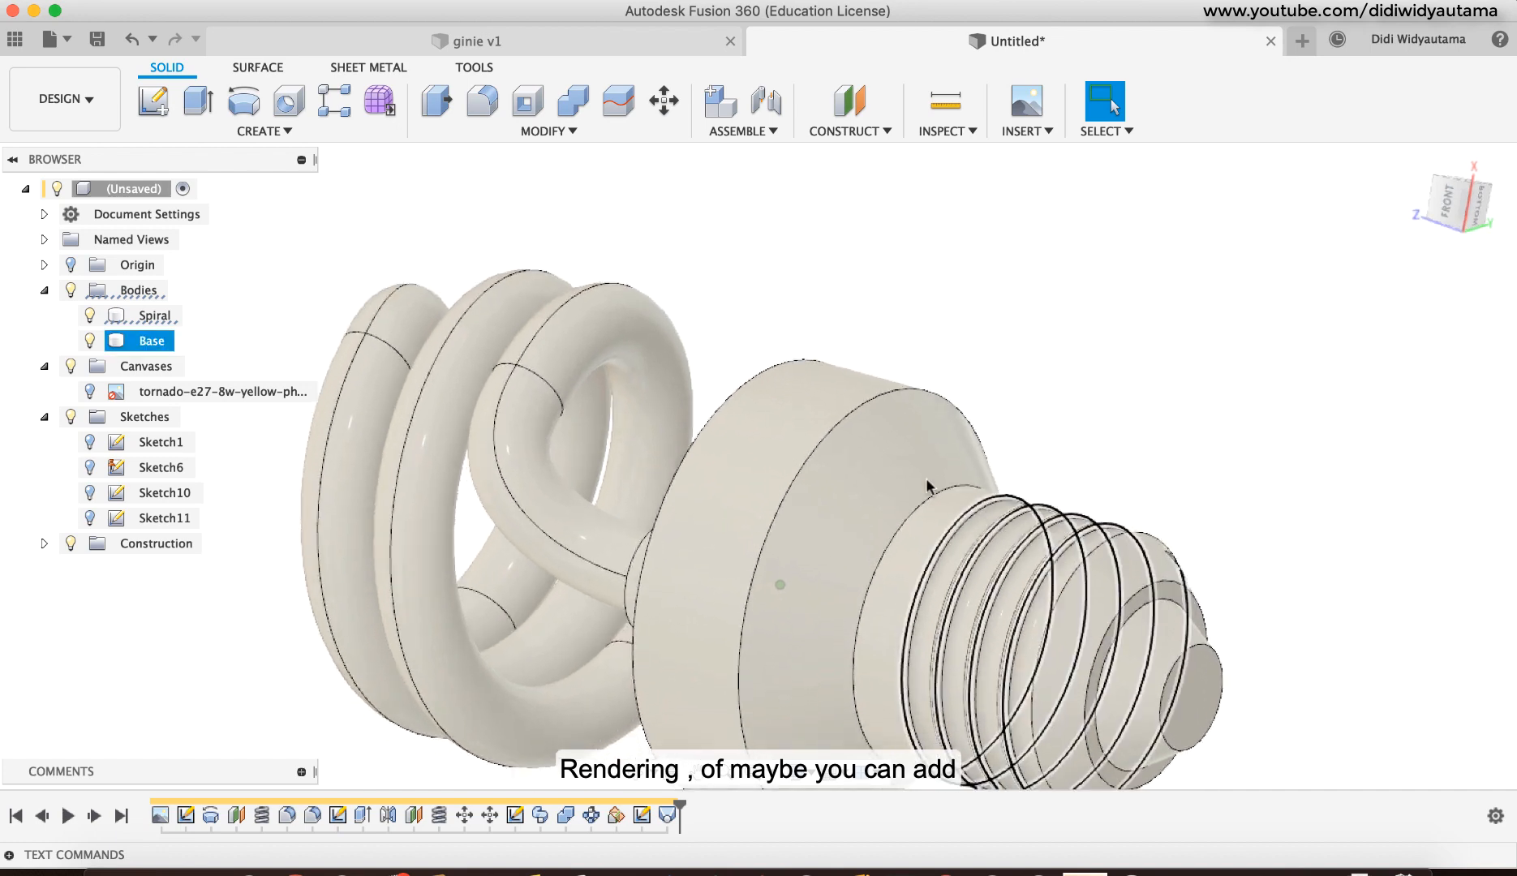
{"action": "key", "text": "f"}
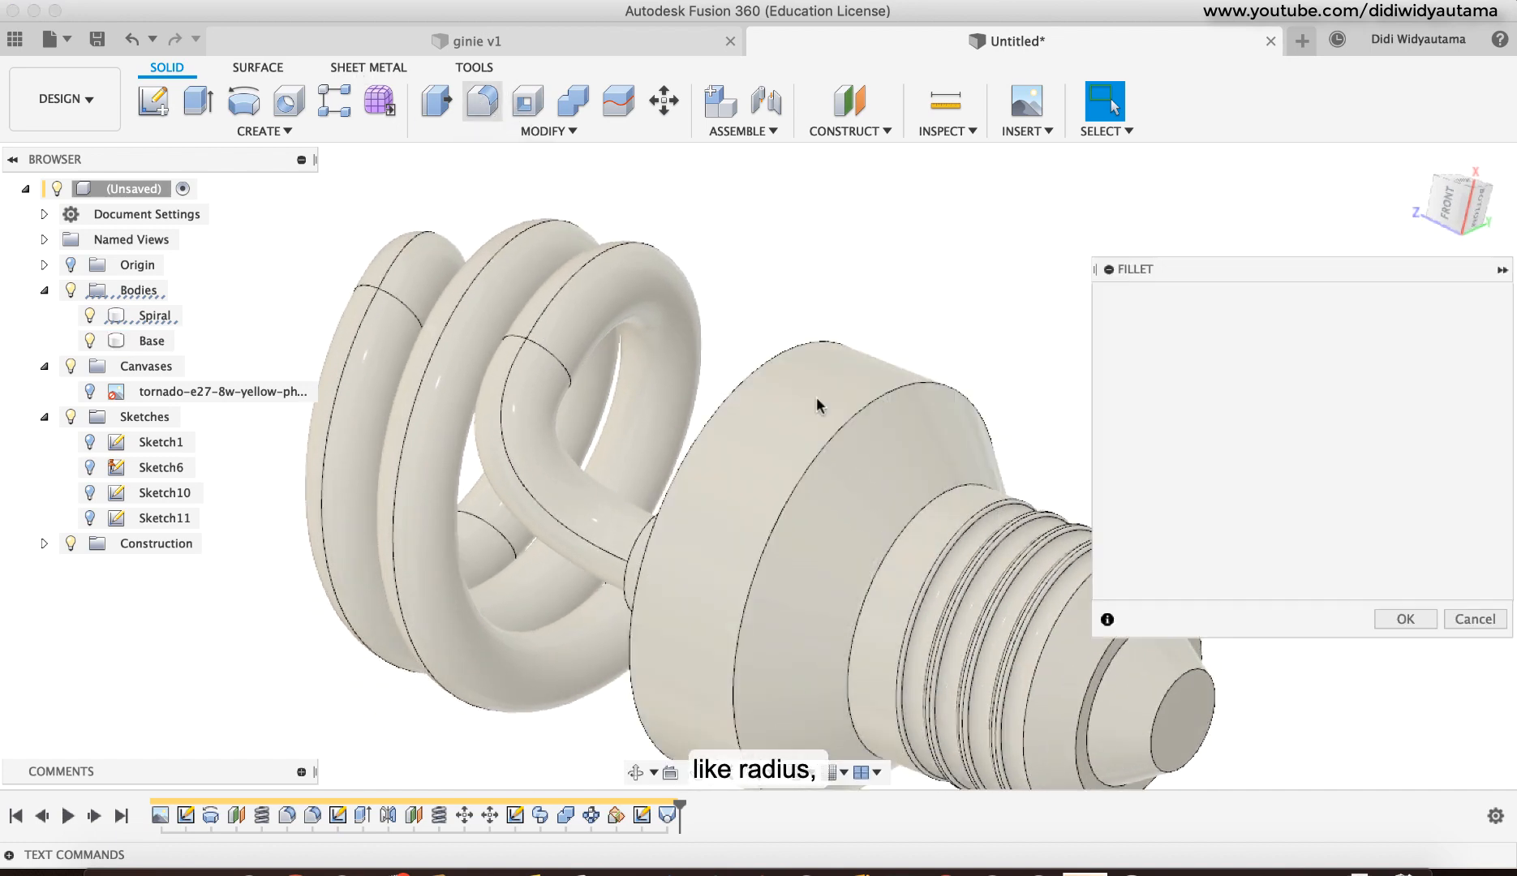
{"action": "left_click", "coordinate": [939, 489]}
{"action": "left_click_drag", "start_coordinate": [942, 483], "coordinate": [940, 487]}
{"action": "middle_click_drag", "start_coordinate": [1014, 472], "coordinate": [1025, 410], "text": "shift"}
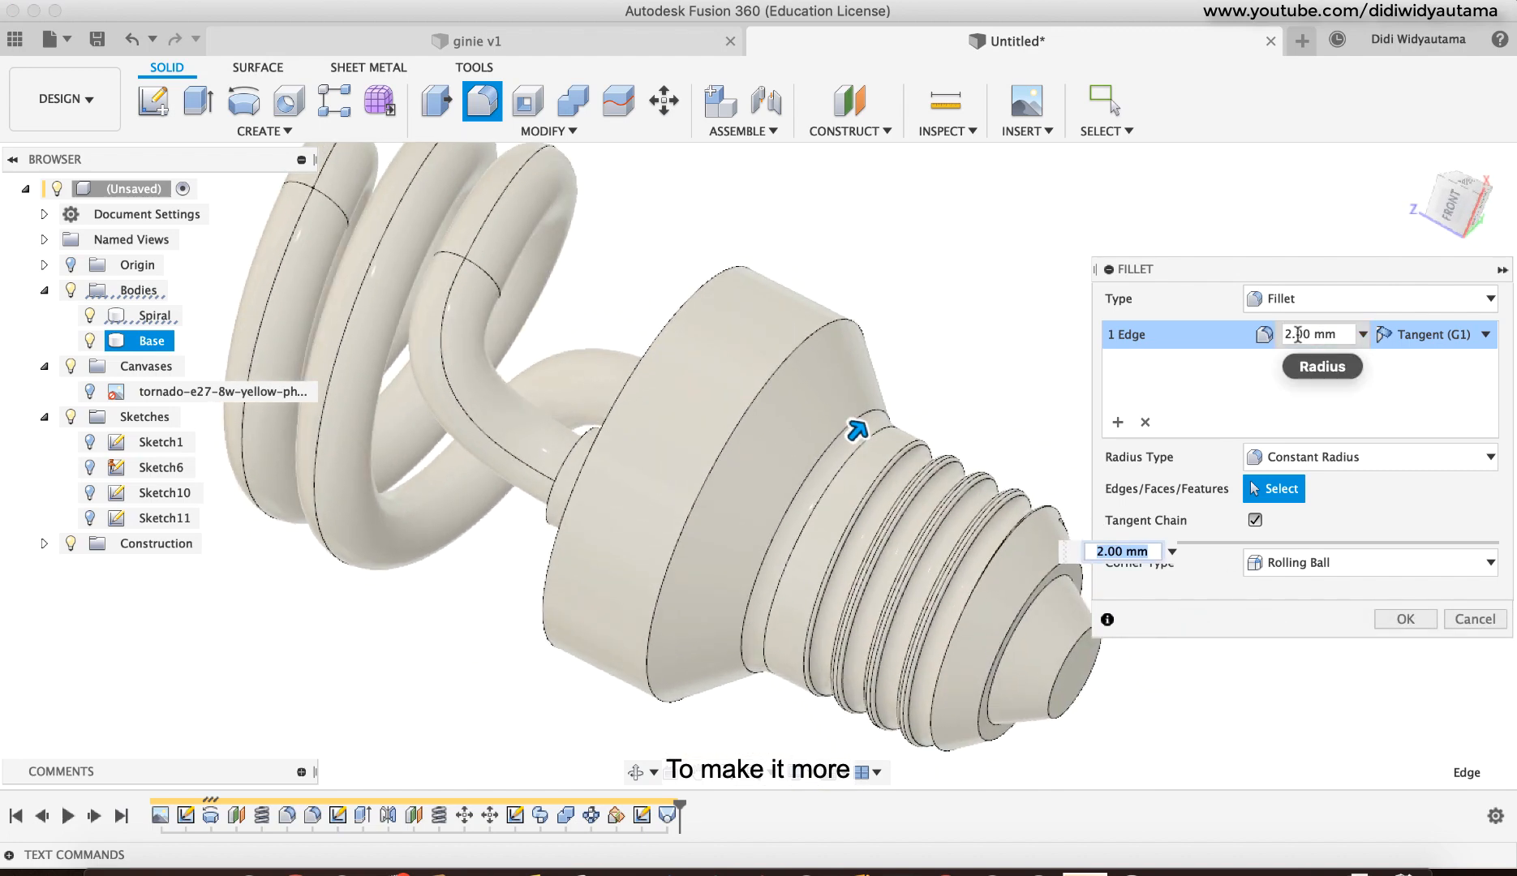
{"action": "left_click", "coordinate": [1403, 619]}
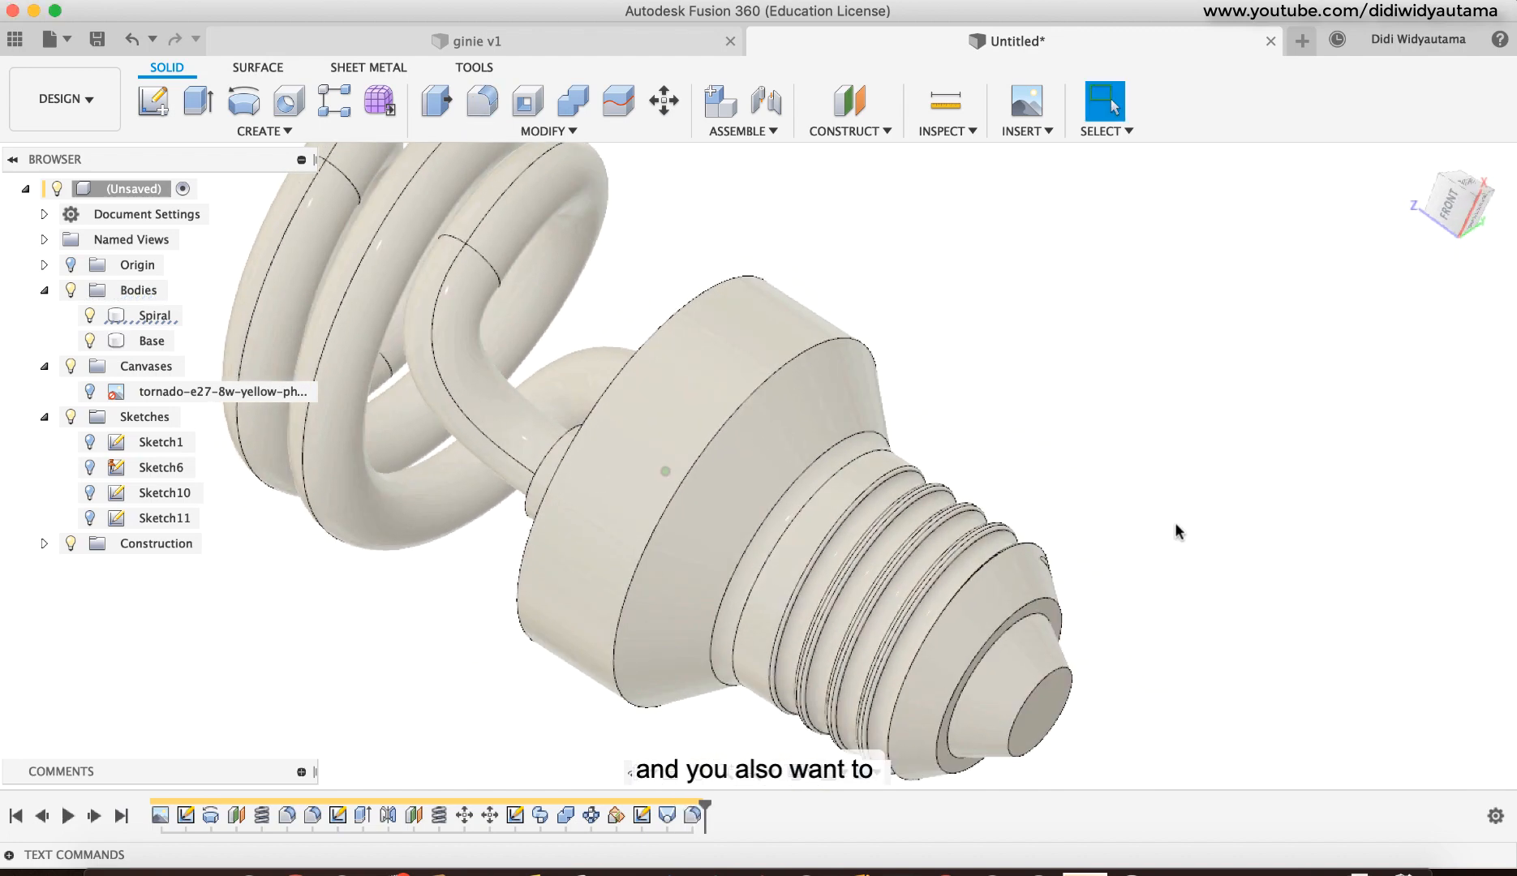
Step: Fillet the circular edge around the flat contact tip at the end of the screw base
{"action": "middle_click_drag", "start_coordinate": [1175, 529], "coordinate": [1121, 648], "text": "shift"}
{"action": "key", "text": "f"}
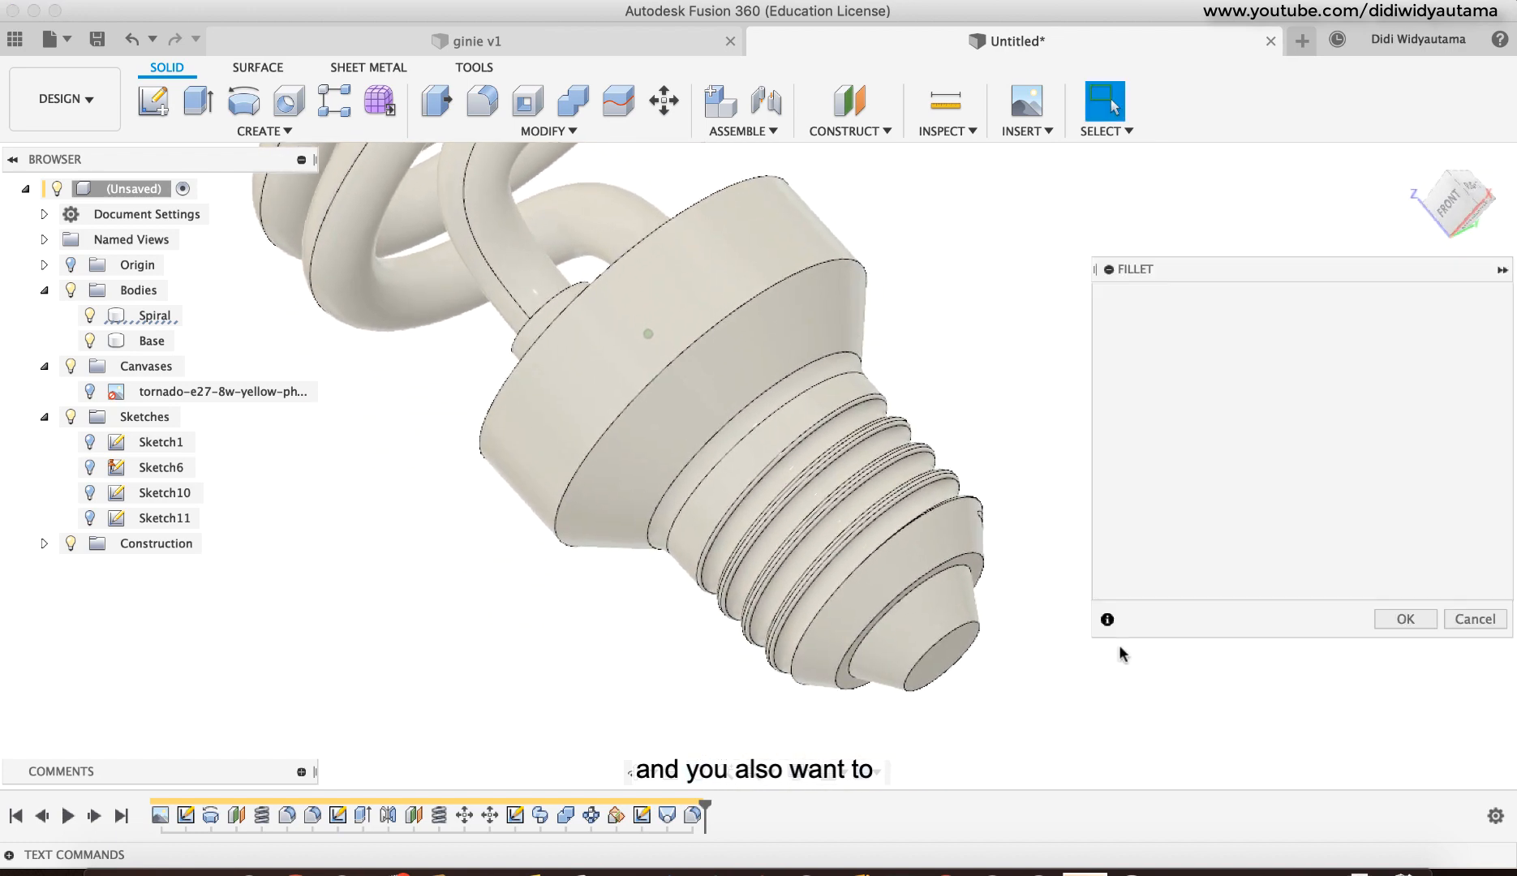
{"action": "left_click", "coordinate": [972, 629]}
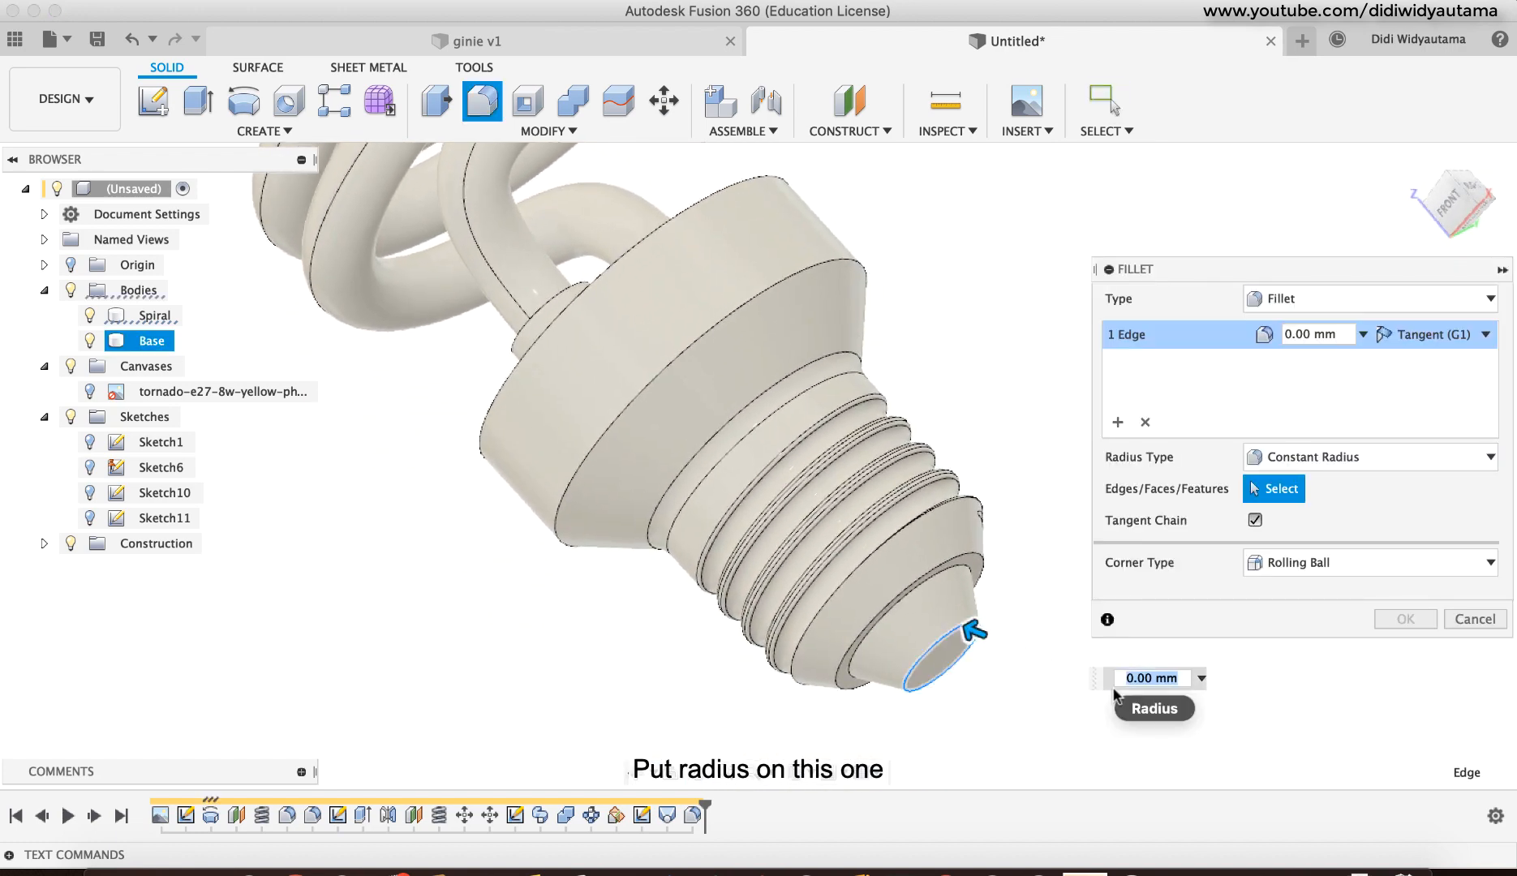
{"action": "left_click", "coordinate": [1407, 621]}
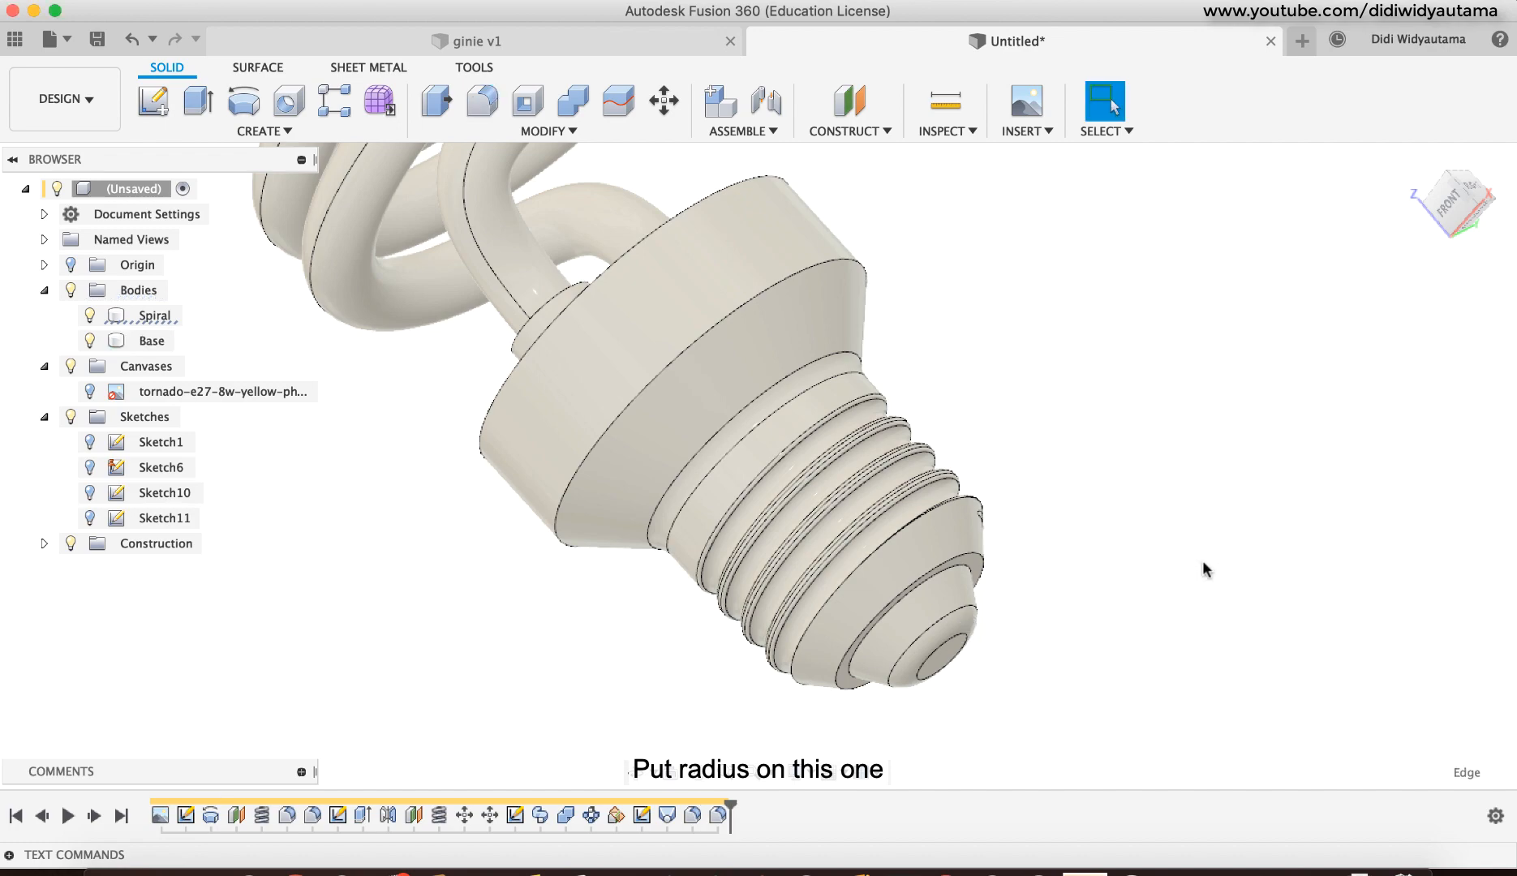
{"action": "middle_click_drag", "start_coordinate": [1203, 569], "coordinate": [1168, 542], "text": "shift"}
{"action": "scroll", "coordinate": [830, 515], "scroll_direction": "up", "scroll_amount": 10}
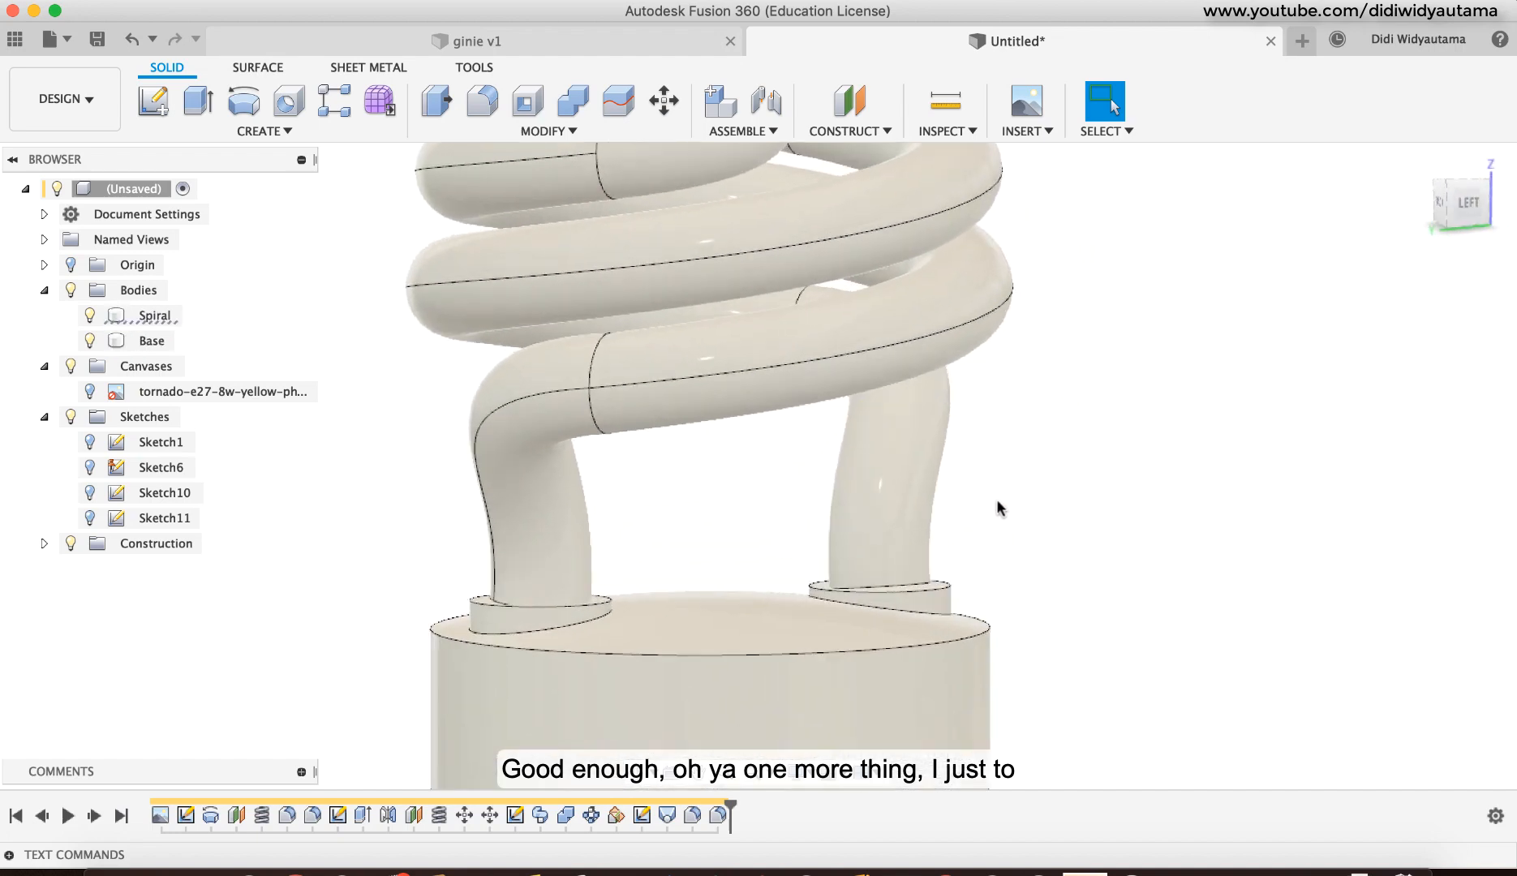
Step: Press Pull the bottom end face of one spiral tube leg down through its collar into the base
{"action": "middle_click_drag", "start_coordinate": [872, 430], "coordinate": [495, 158], "text": "shift"}
{"action": "left_click", "coordinate": [437, 101]}
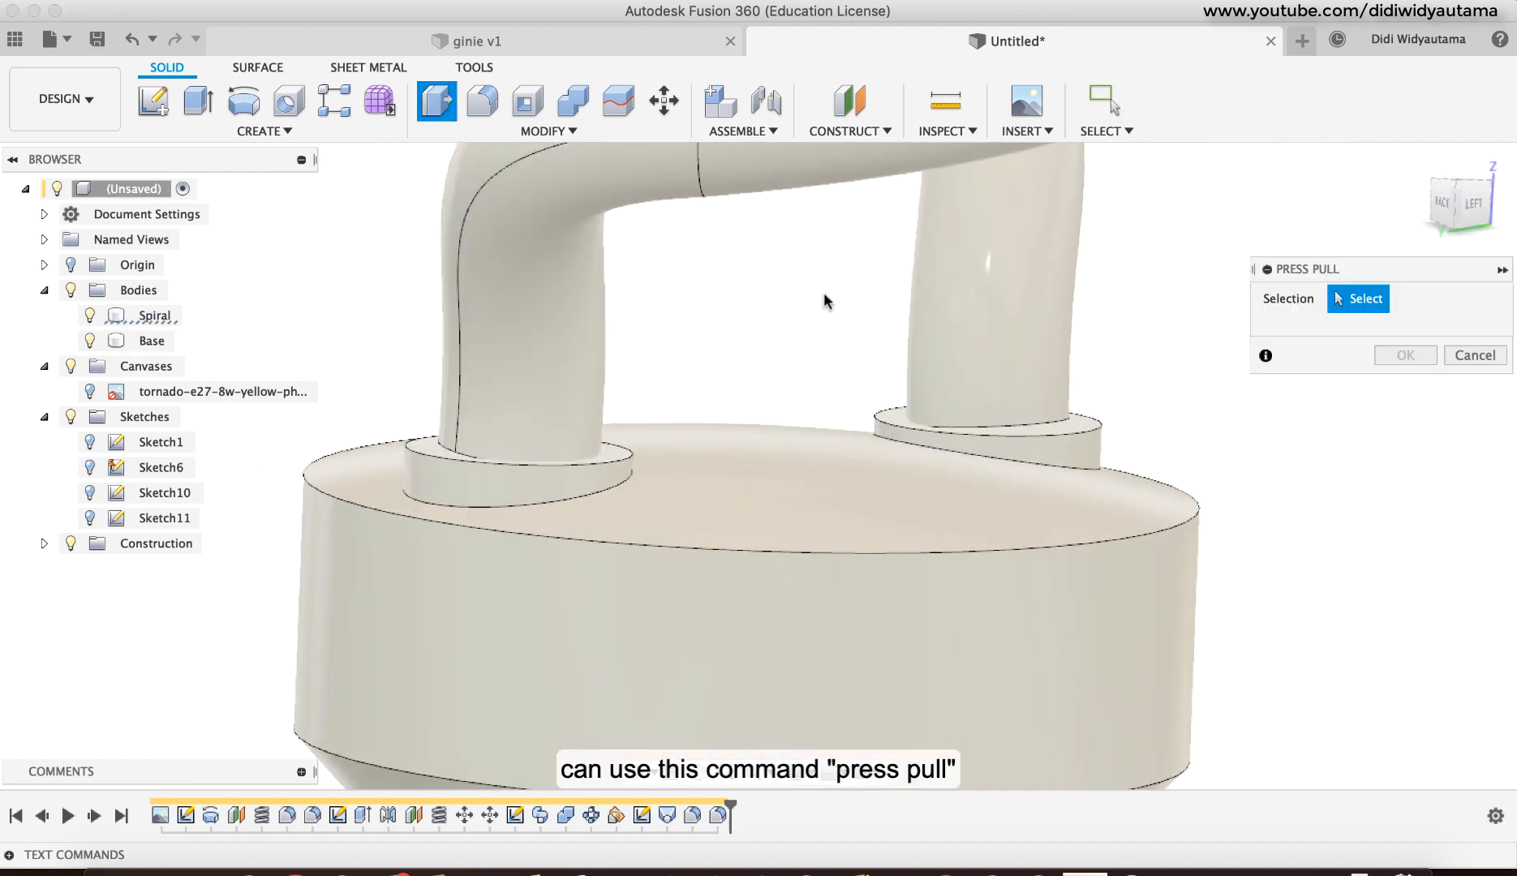
{"action": "middle_click_drag", "start_coordinate": [1097, 439], "coordinate": [1134, 329], "text": "shift"}
{"action": "scroll", "coordinate": [1153, 433], "scroll_direction": "up", "scroll_amount": 4}
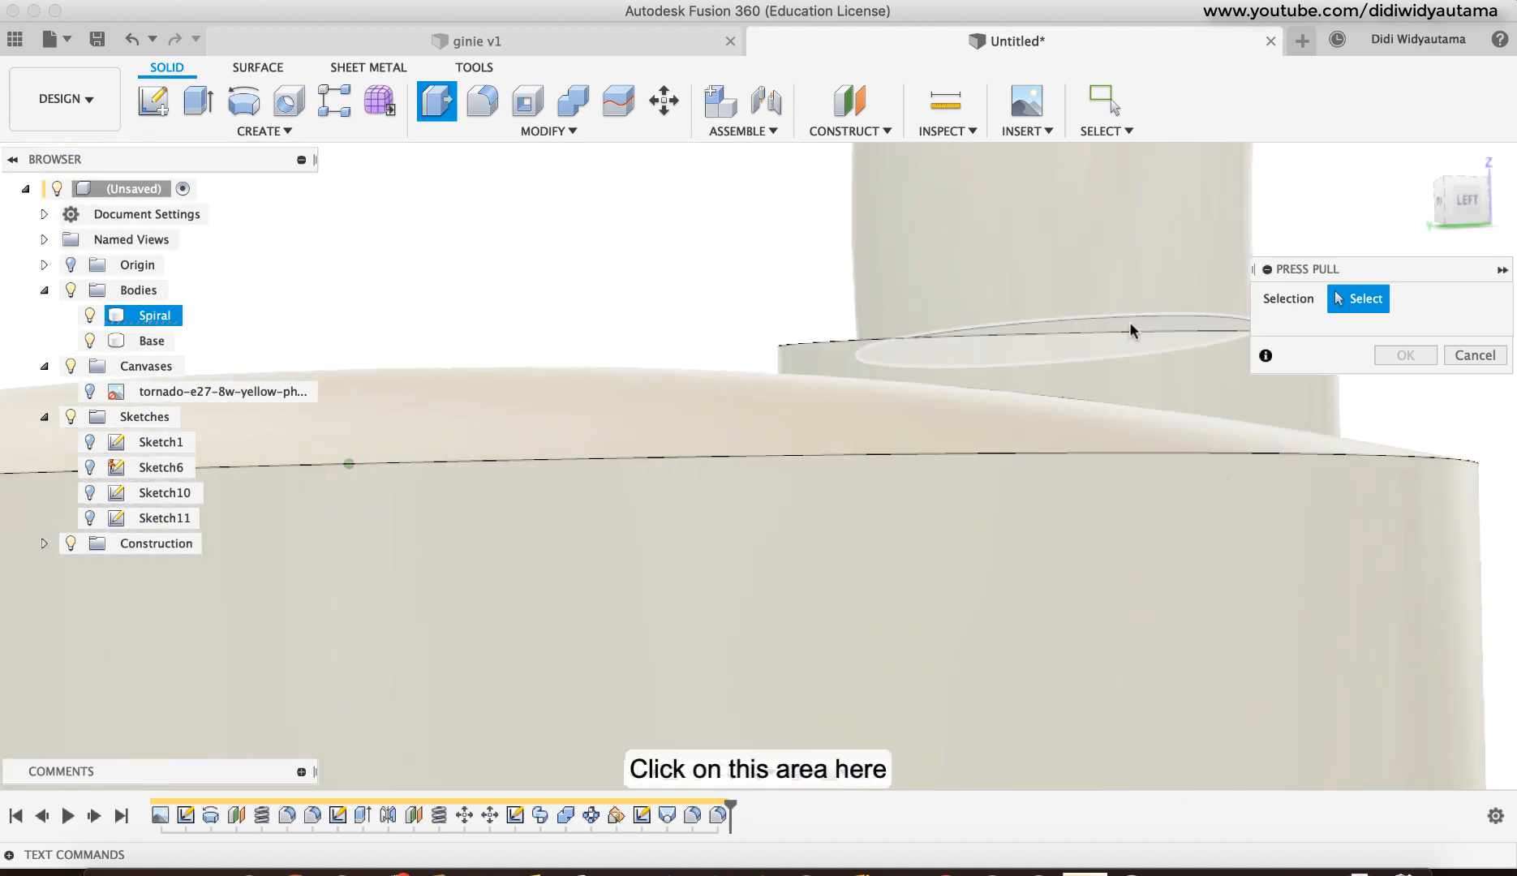
{"action": "left_click", "coordinate": [1133, 329]}
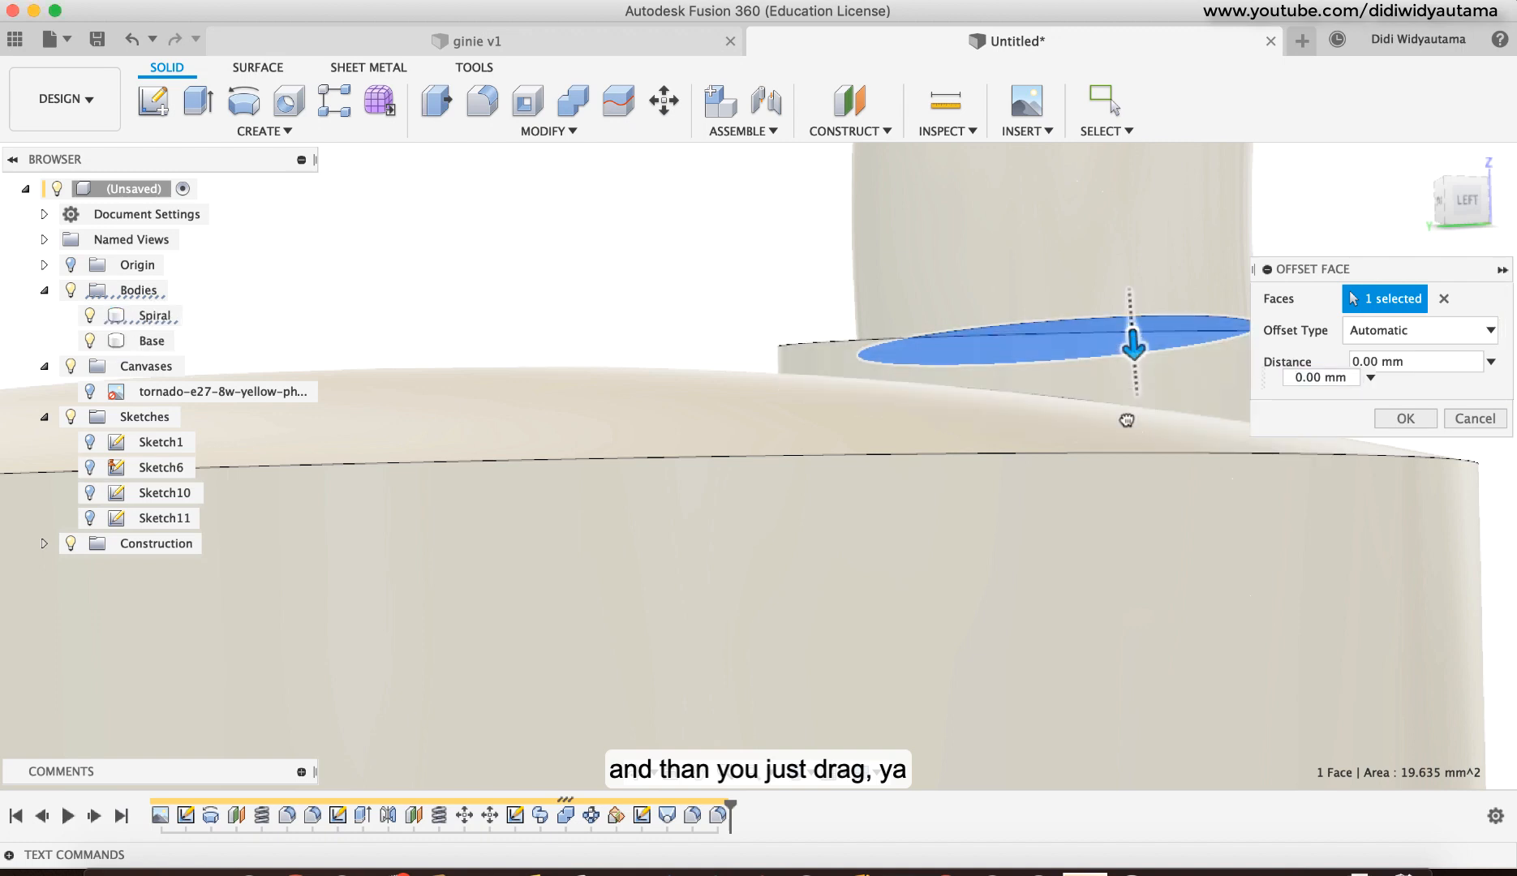
{"action": "left_click_drag", "start_coordinate": [1127, 420], "coordinate": [1135, 499]}
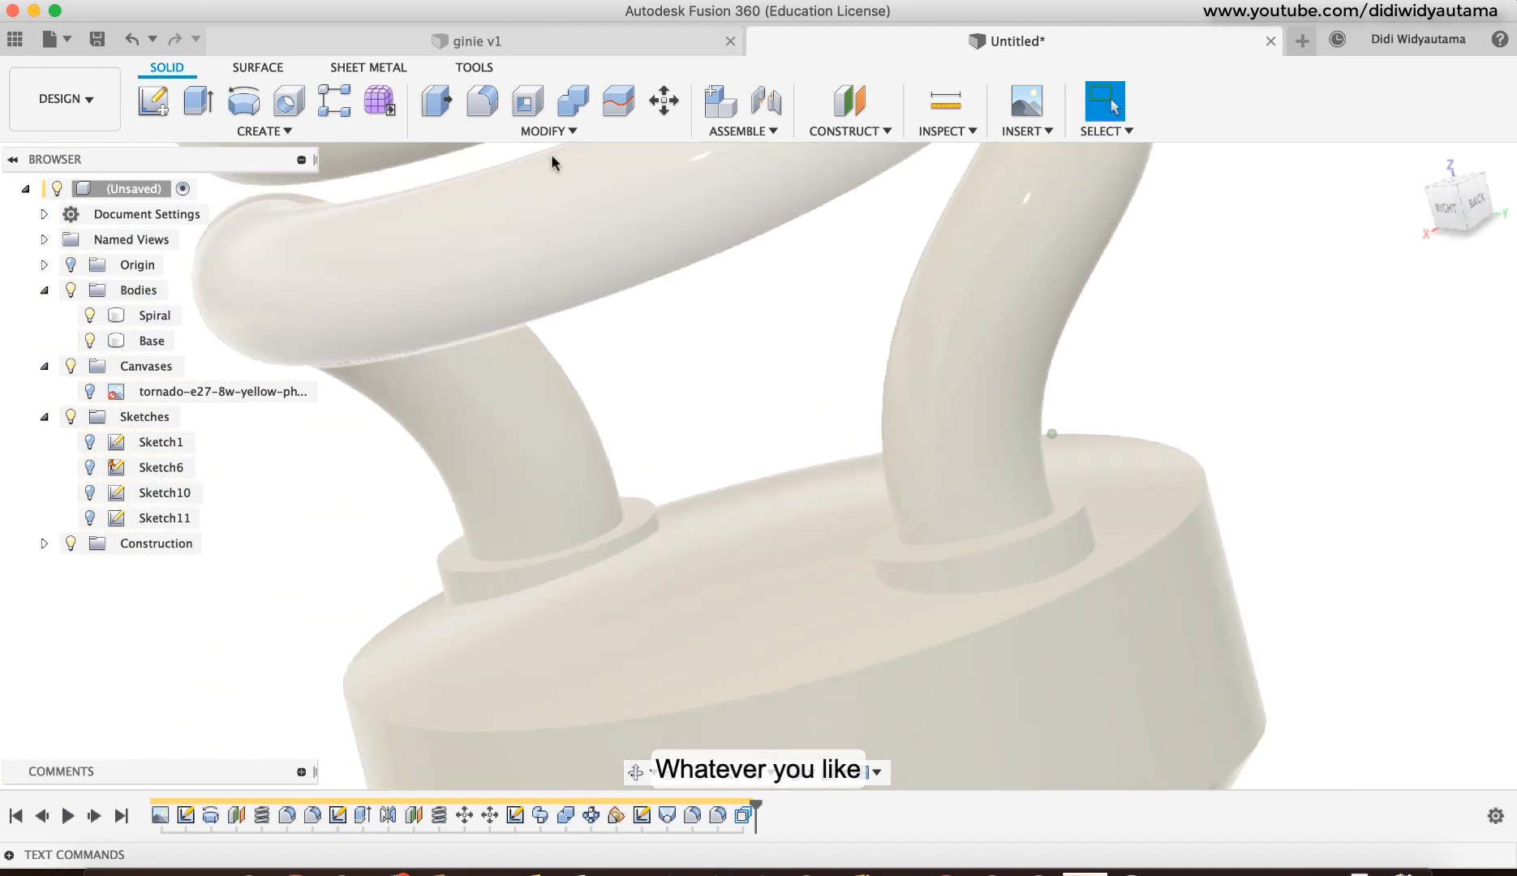
Step: Offset the bottom end face of the other spiral tube leg 1 mm down into its collar
{"action": "left_click", "coordinate": [437, 101]}
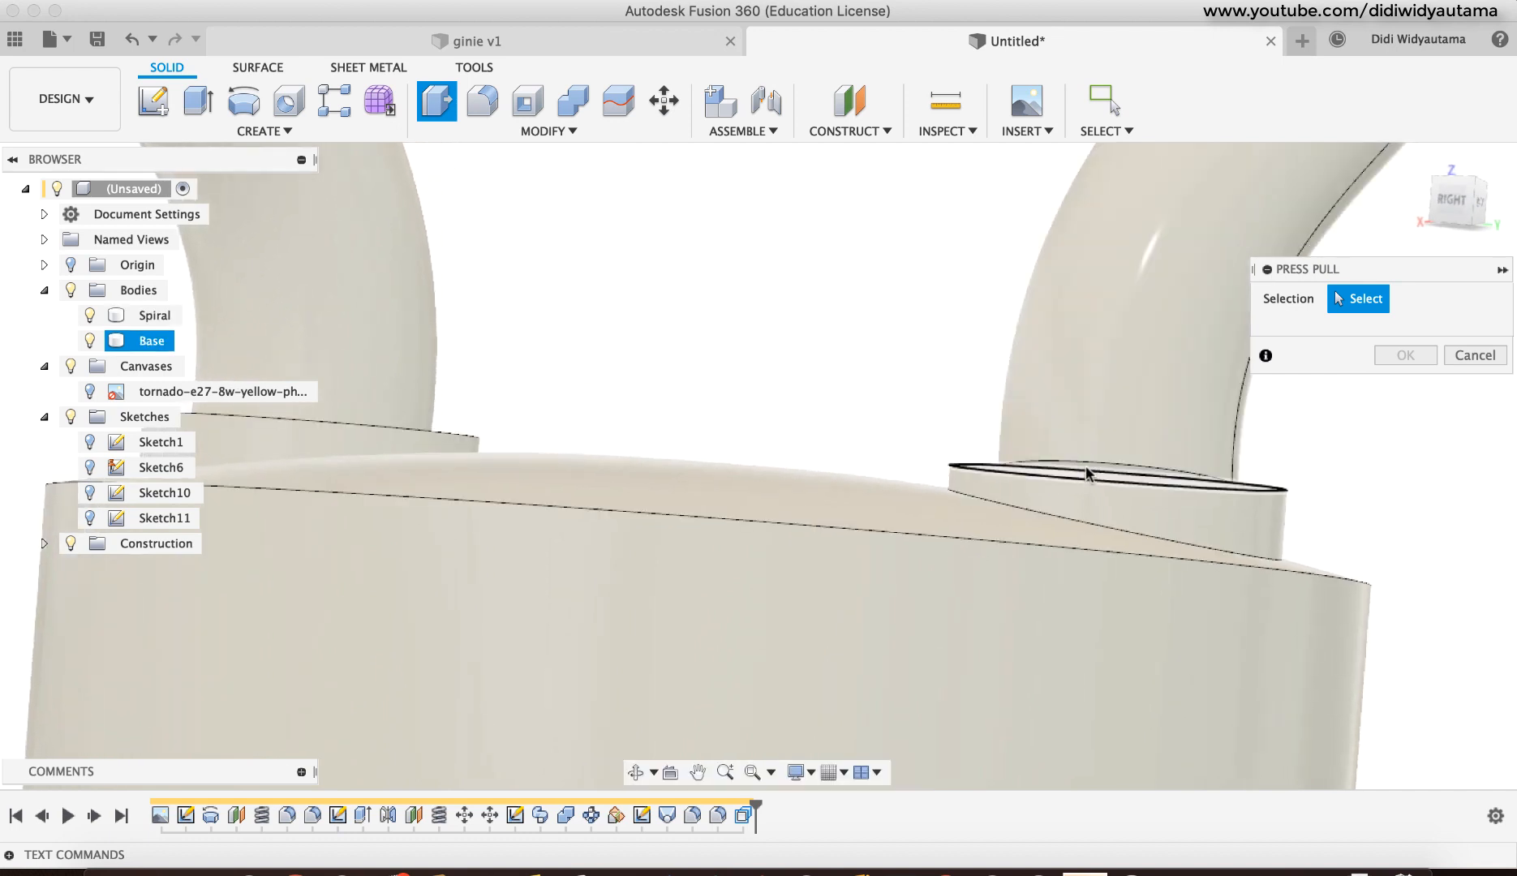
{"action": "scroll", "coordinate": [1090, 472], "scroll_direction": "up", "scroll_amount": 4}
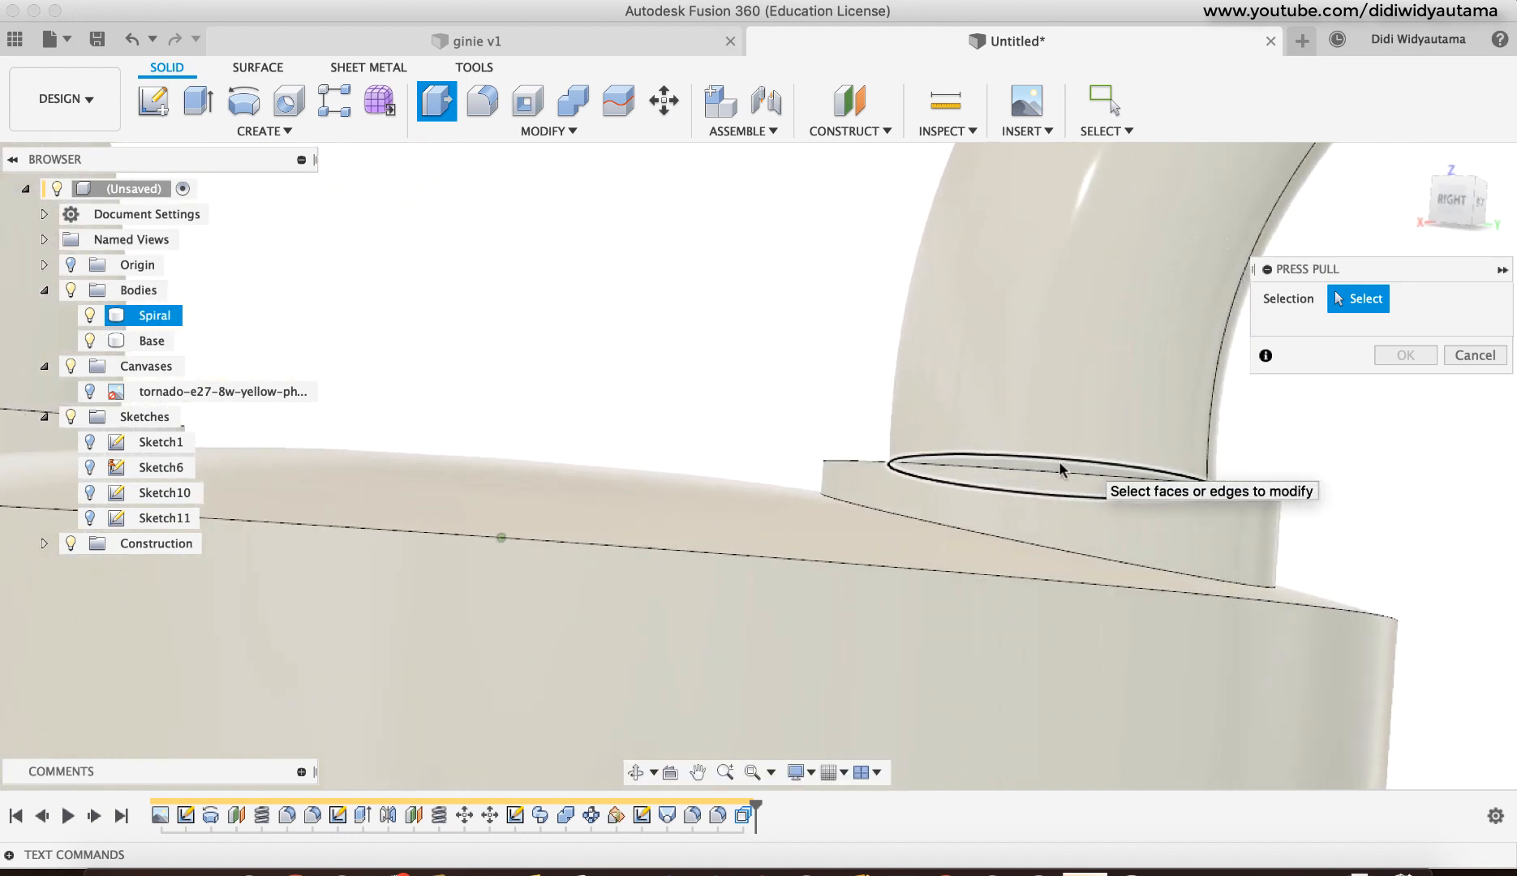
{"action": "left_click", "coordinate": [1051, 471]}
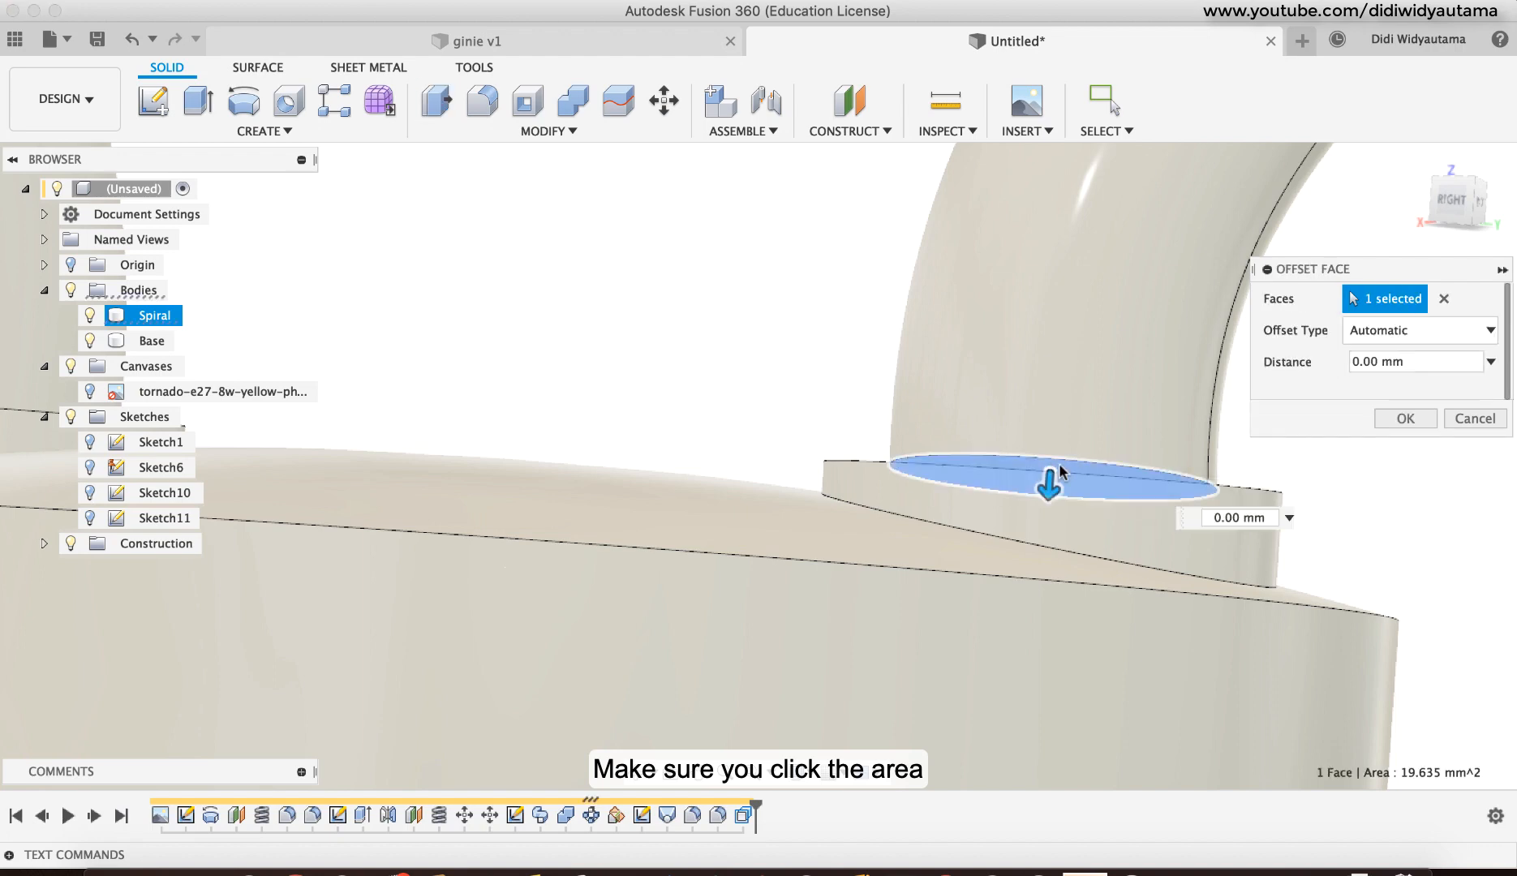
{"action": "left_click_drag", "start_coordinate": [1049, 515], "coordinate": [1044, 581]}
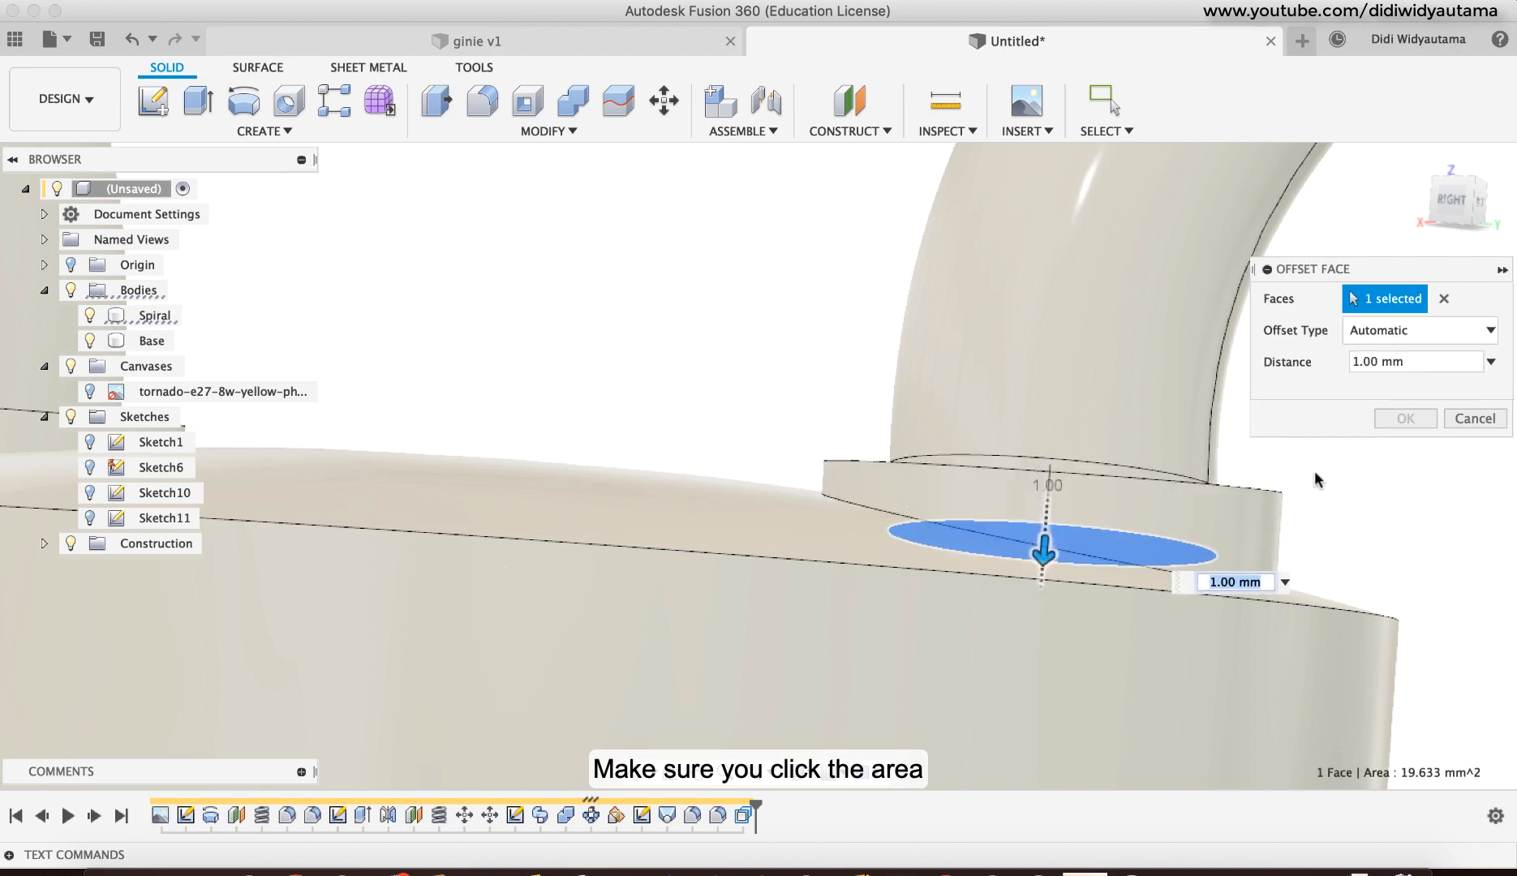
{"action": "left_click", "coordinate": [1385, 421]}
Step: Combine the Spiral and Base bodies into a single body with the Join operation
{"action": "middle_click_drag", "start_coordinate": [749, 293], "coordinate": [874, 487], "text": "shift"}
{"action": "scroll", "coordinate": [1195, 378], "scroll_direction": "down", "scroll_amount": 5}
{"action": "scroll", "coordinate": [1033, 461], "scroll_direction": "down", "scroll_amount": 3}
{"action": "left_click", "coordinate": [580, 109]}
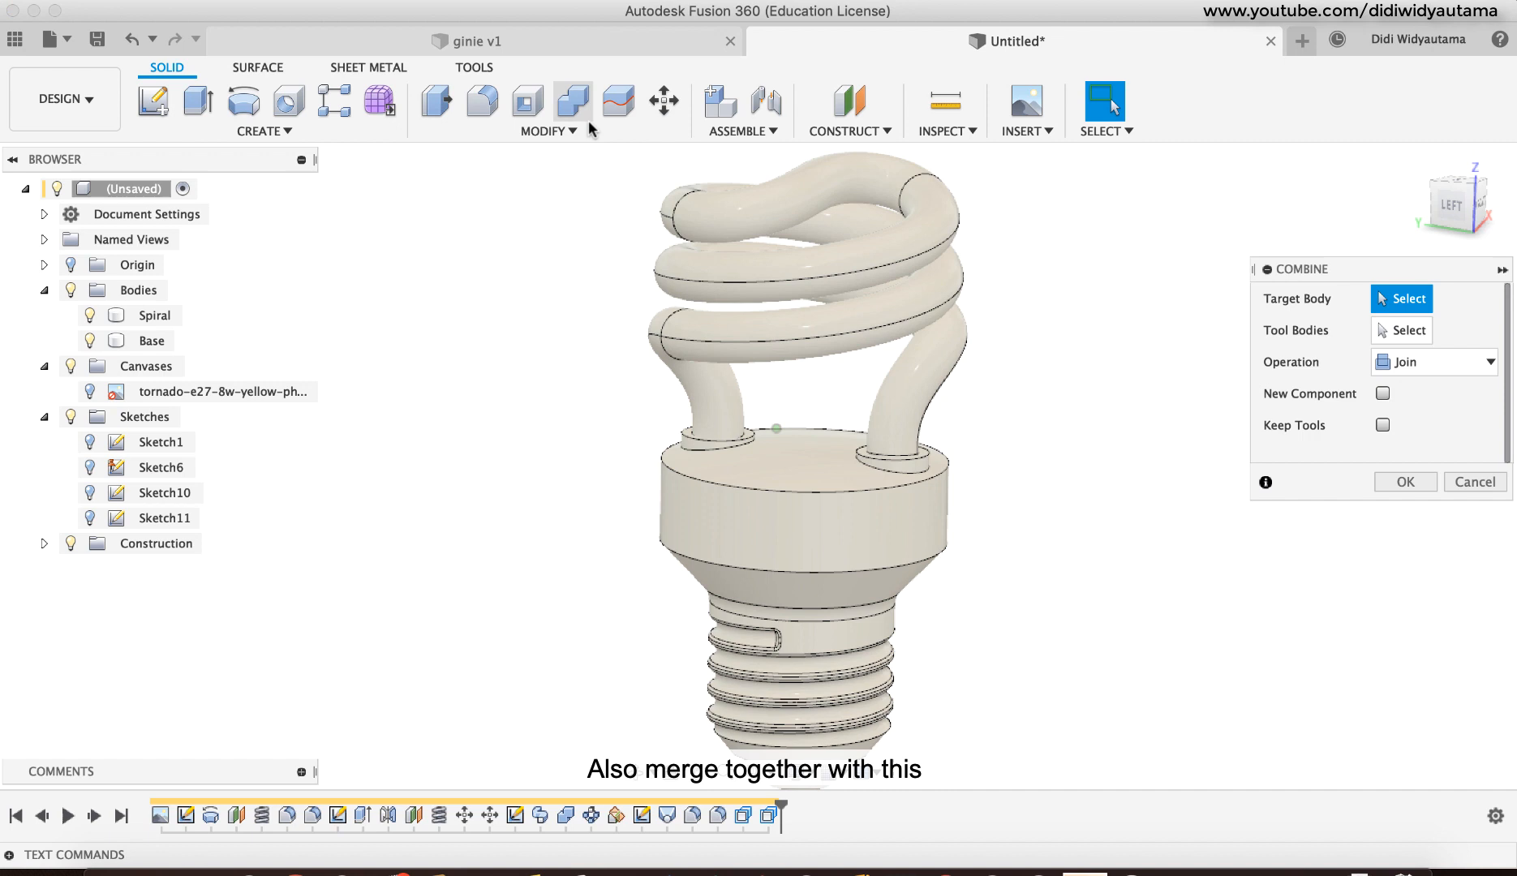
{"action": "left_click", "coordinate": [800, 233]}
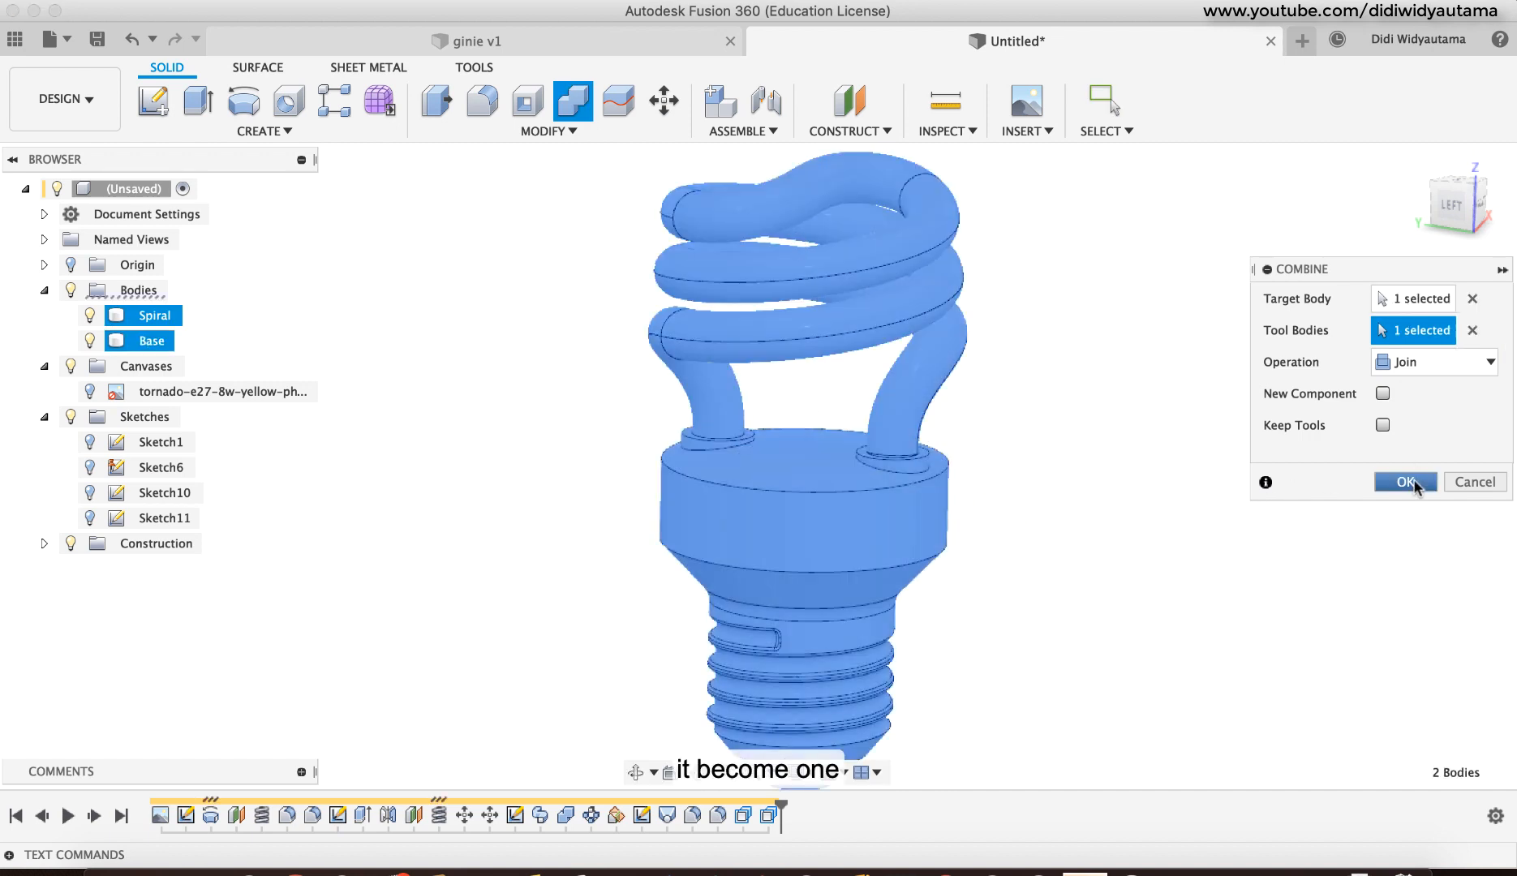
{"action": "key", "text": "Return"}
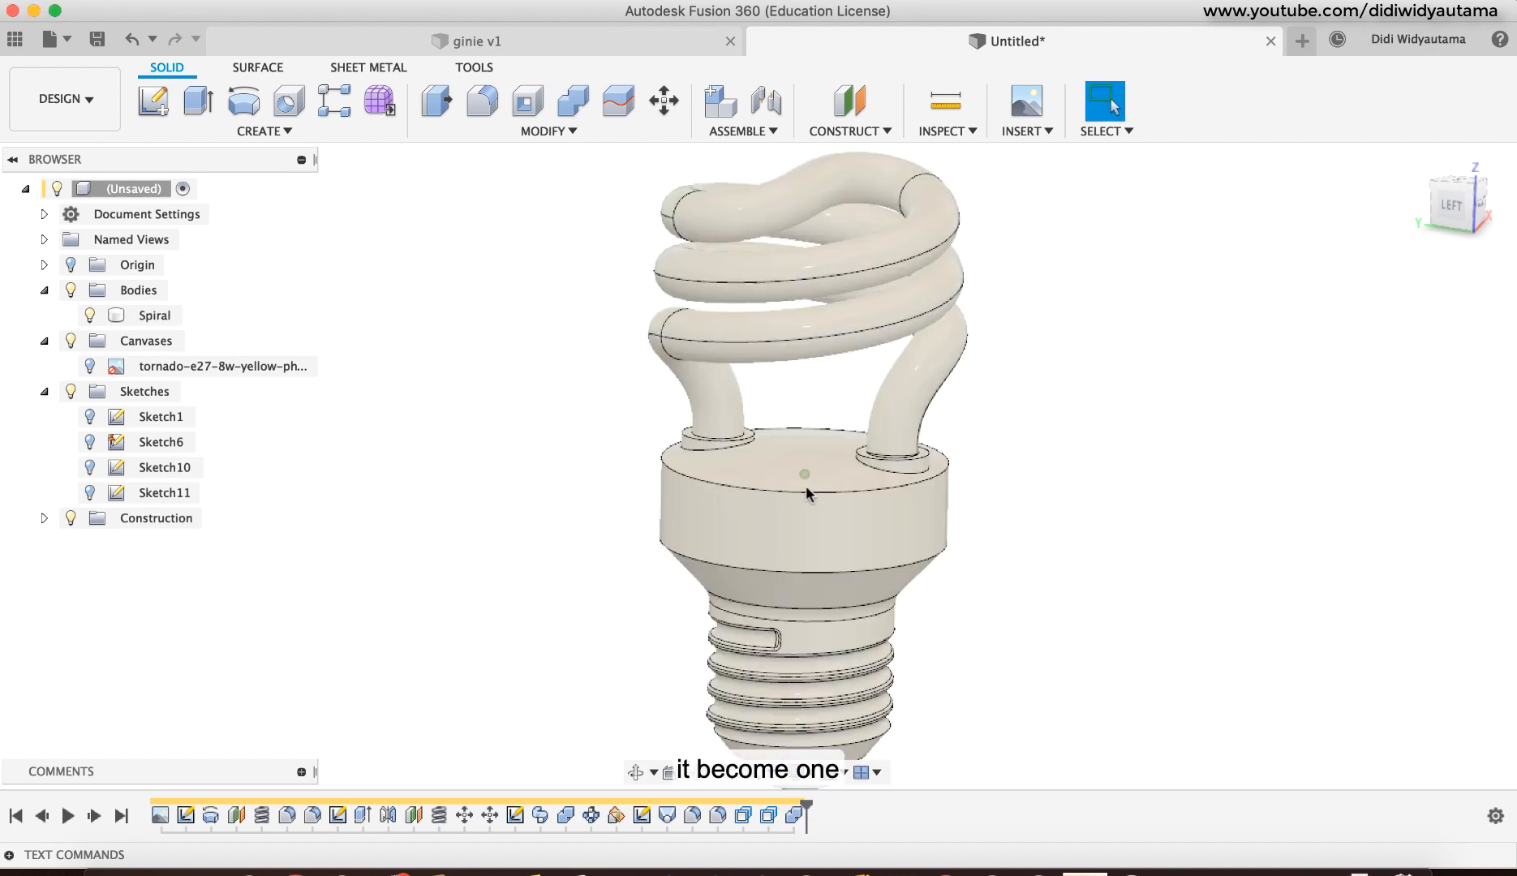
{"action": "left_click", "coordinate": [154, 315]}
{"action": "left_click", "coordinate": [1078, 390]}
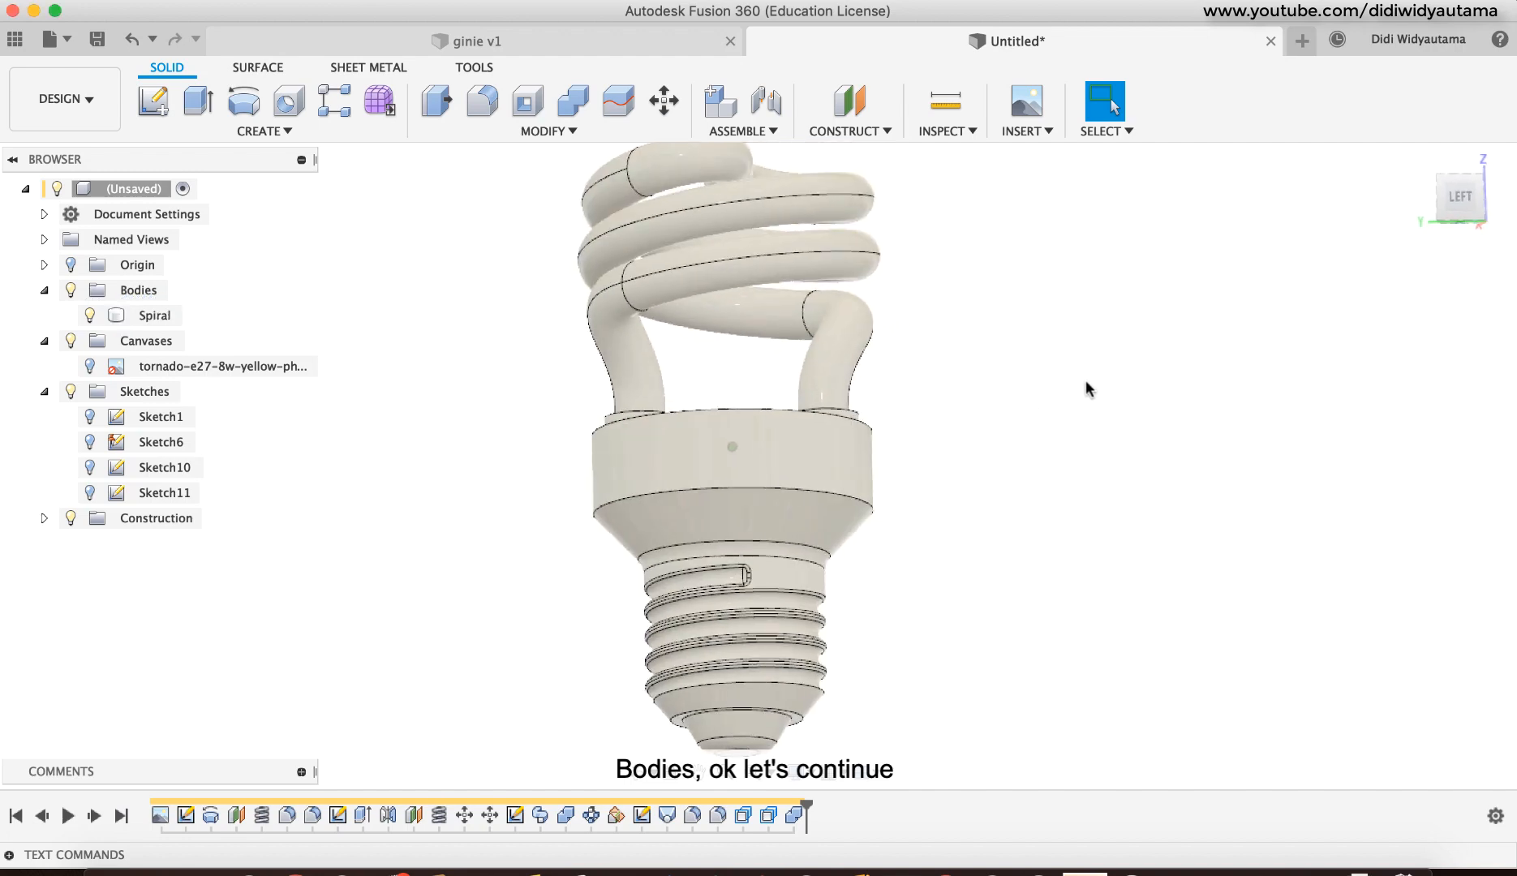
Step: Switch to the Render workspace and collapse the rendering gallery
{"action": "middle_click_drag", "start_coordinate": [1086, 381], "coordinate": [1099, 368], "text": "shift"}
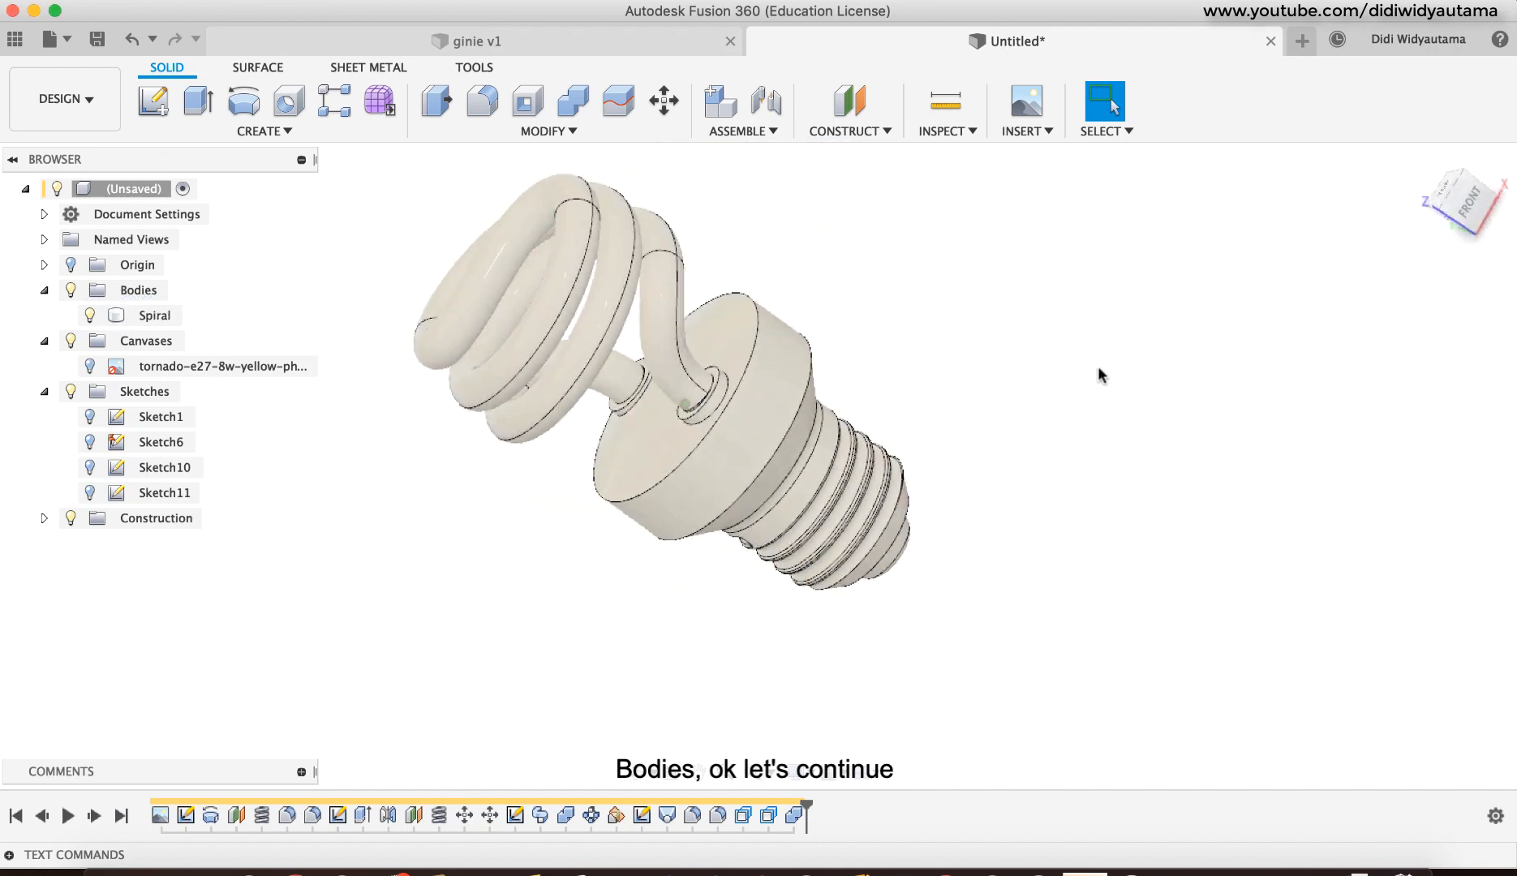
{"action": "scroll", "coordinate": [1097, 357], "scroll_direction": "right", "scroll_amount": 10, "text": "shift"}
{"action": "scroll", "coordinate": [1097, 357], "scroll_direction": "left", "scroll_amount": 8, "text": "shift"}
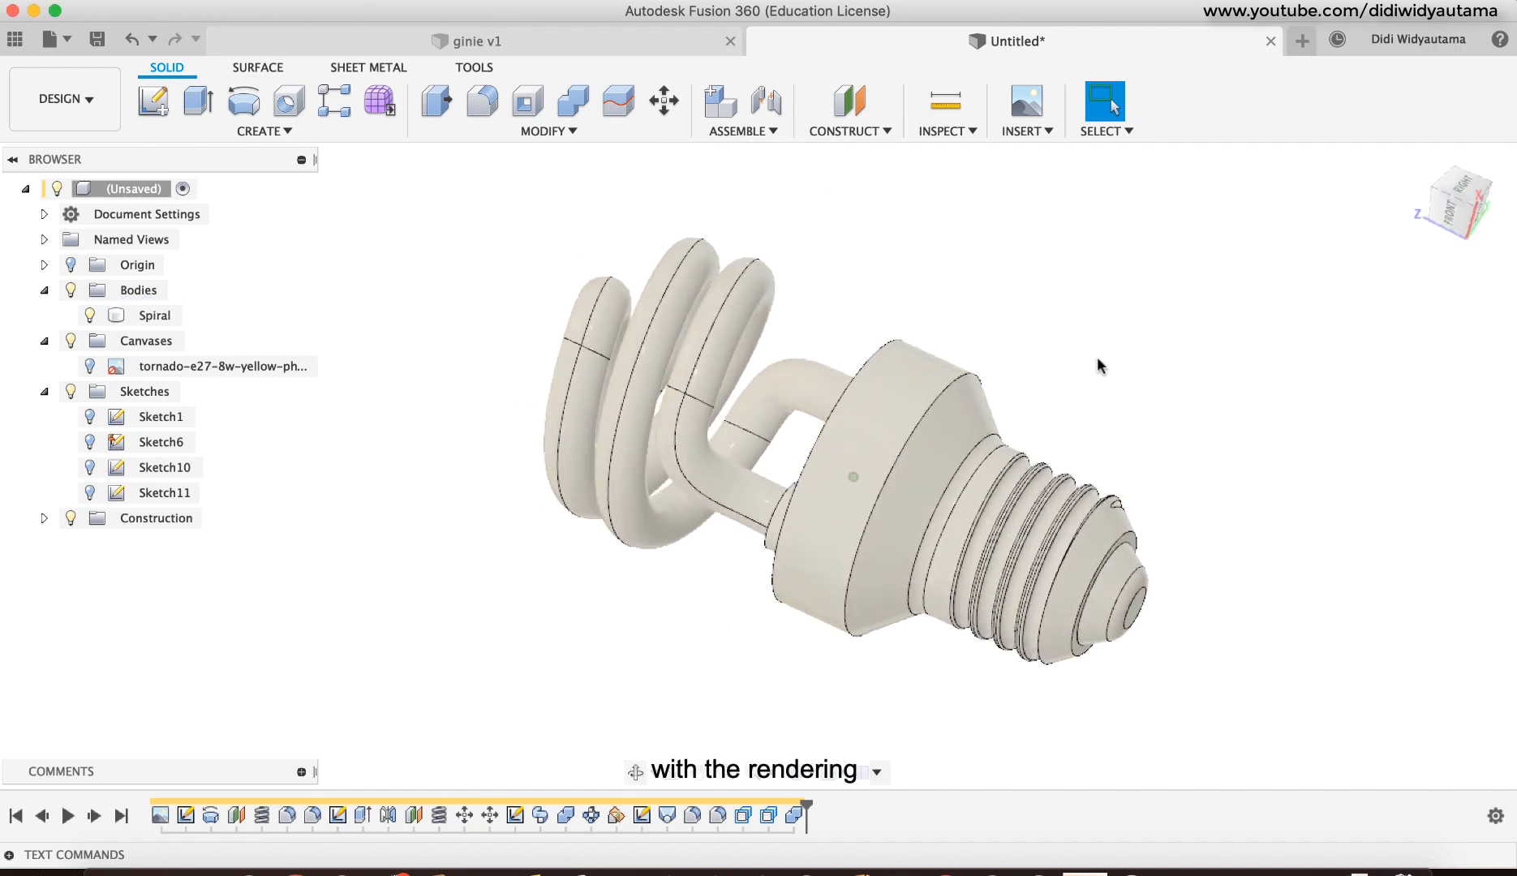
{"action": "scroll", "coordinate": [1097, 357], "scroll_direction": "up", "scroll_amount": 10, "text": "shift"}
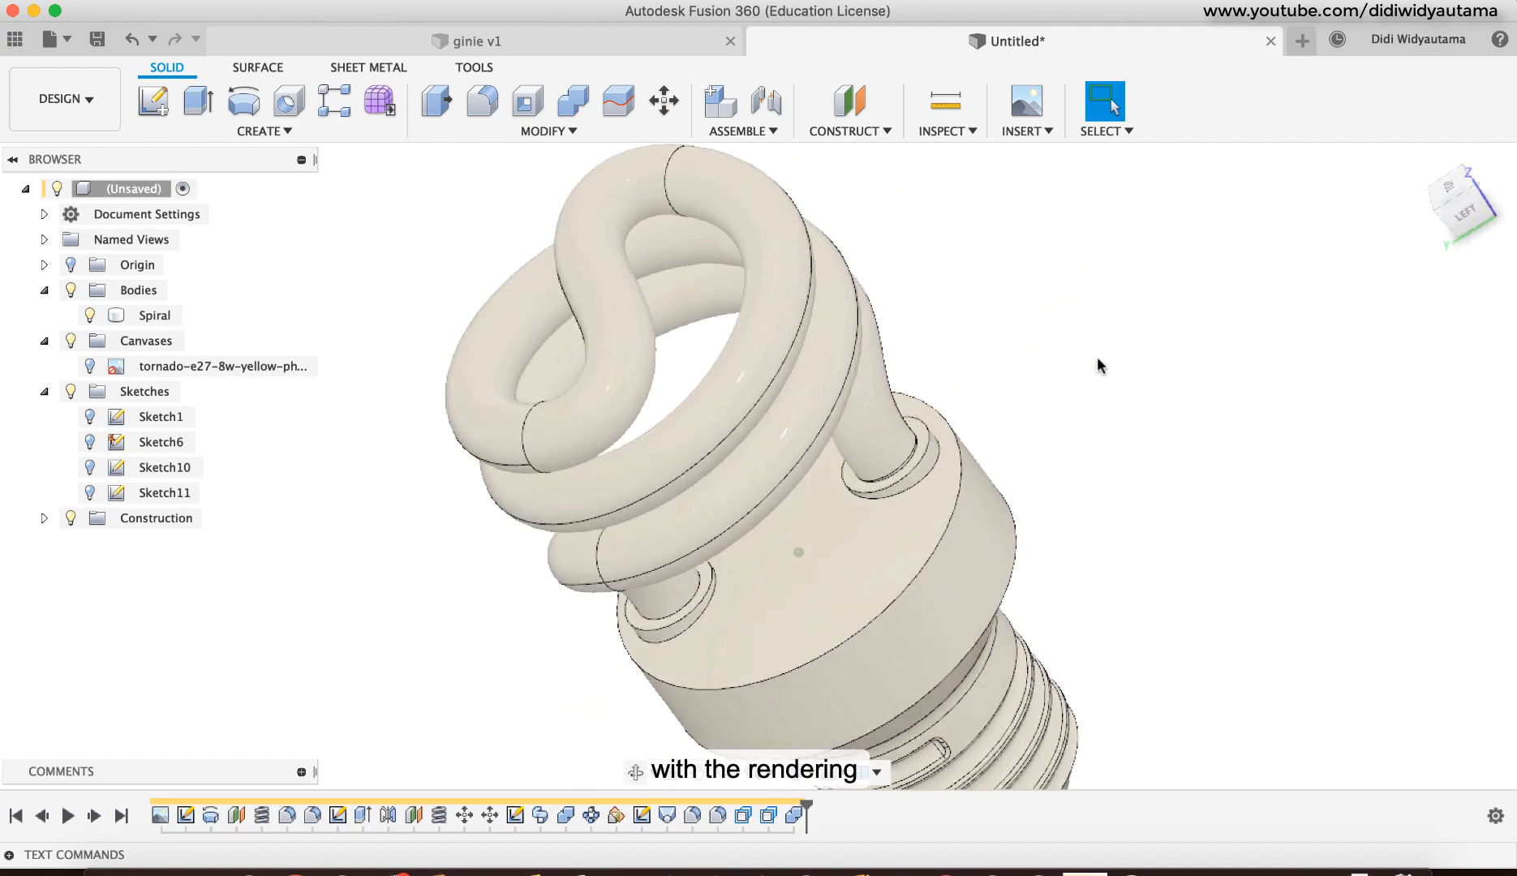
{"action": "scroll", "coordinate": [1097, 358], "scroll_direction": "down", "scroll_amount": 10, "text": "shift"}
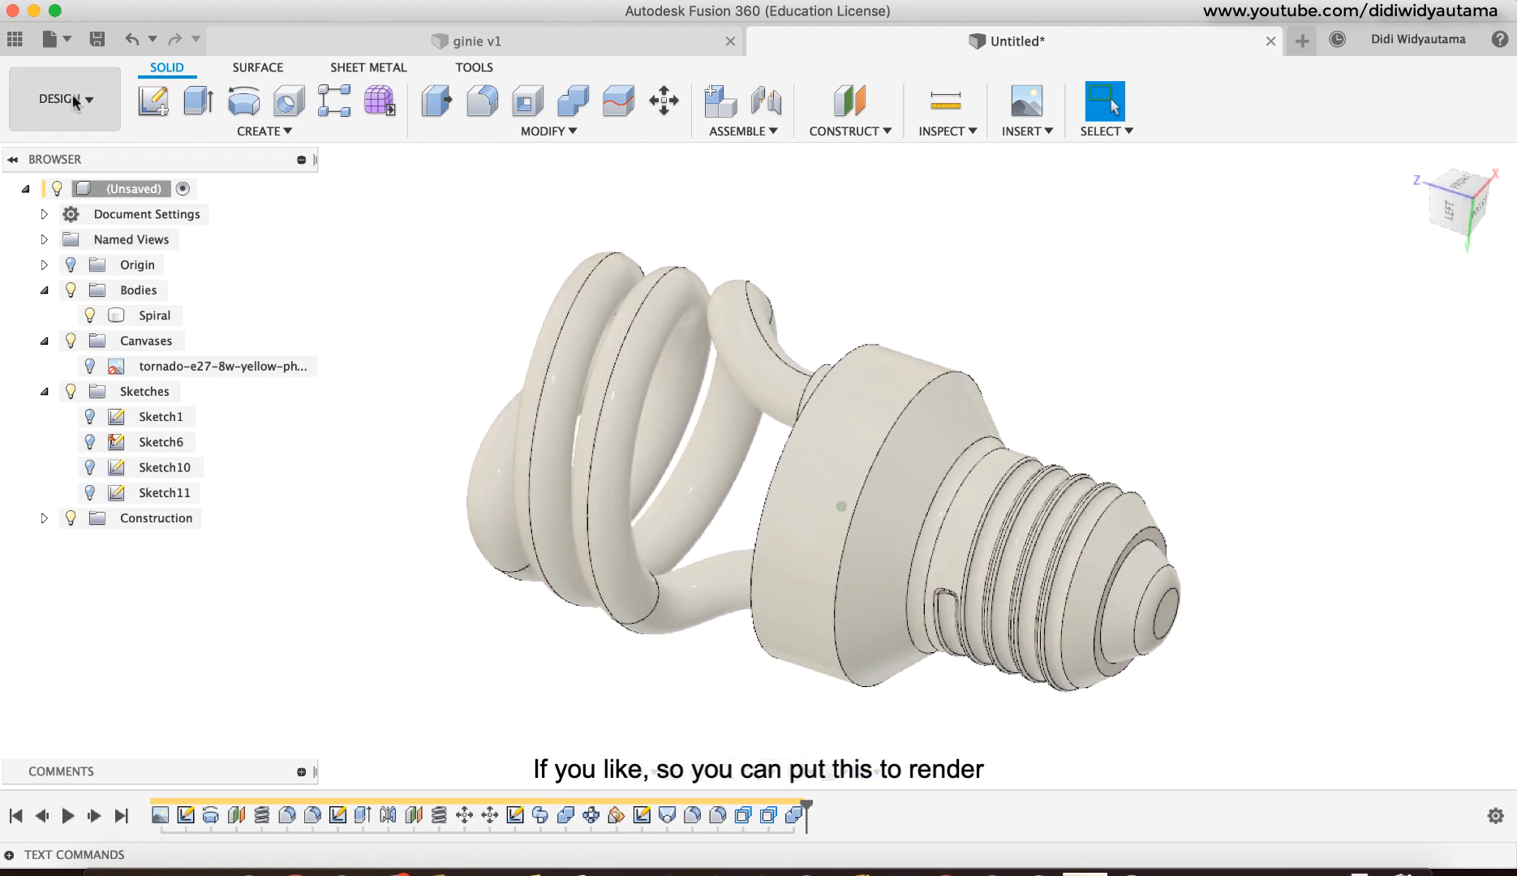
{"action": "left_click", "coordinate": [73, 100]}
{"action": "left_click", "coordinate": [67, 185]}
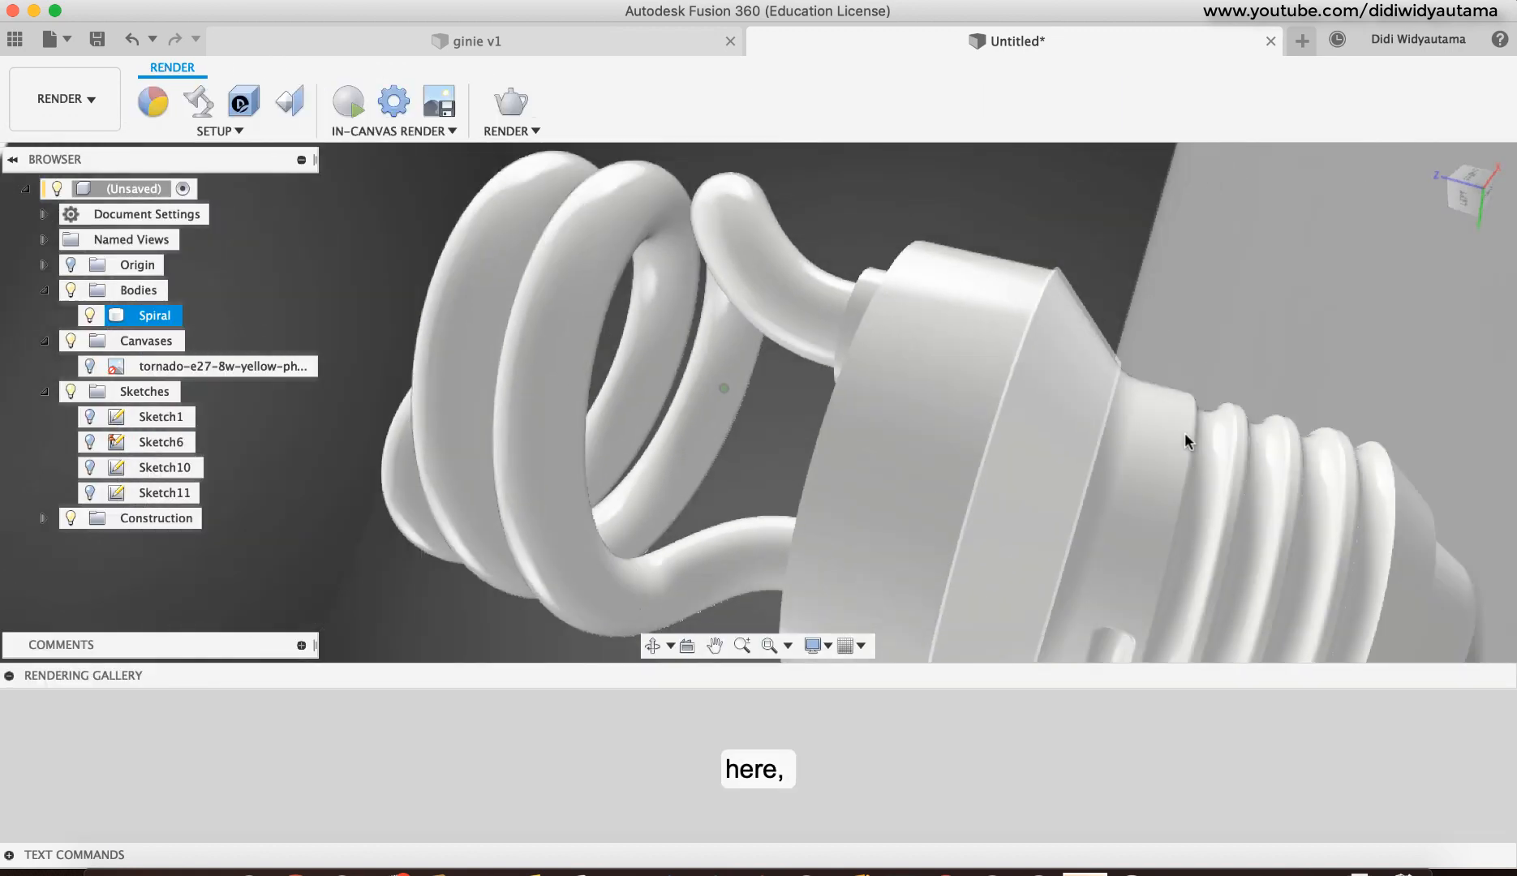
{"action": "left_click", "coordinate": [9, 675]}
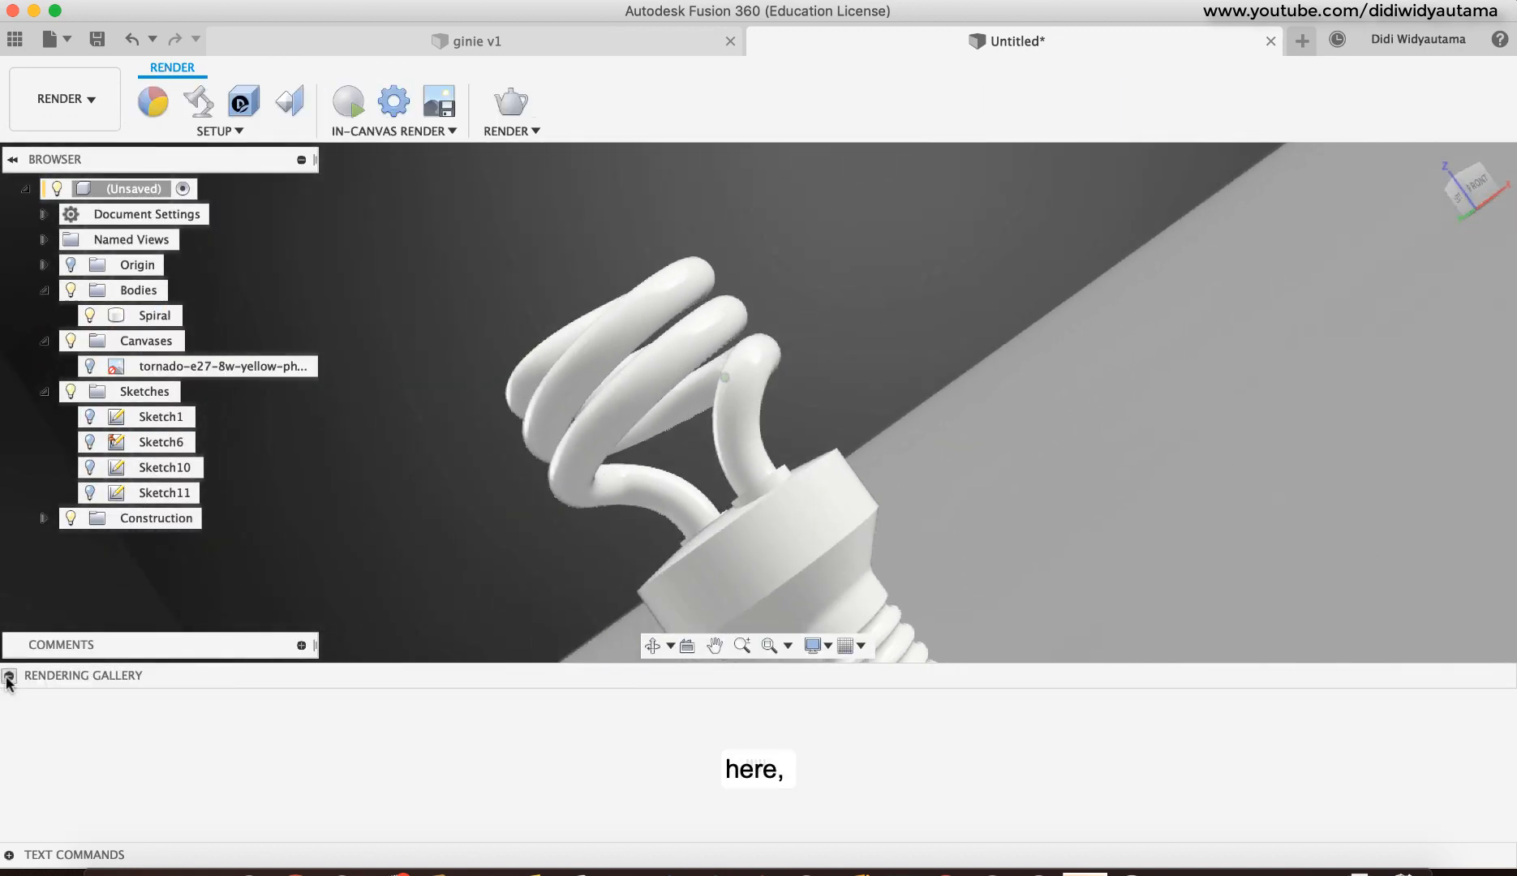
Step: Apply the Glass - Heavy Color (Blue) appearance to the individual faces of the spiral tube and its legs
{"action": "scroll", "coordinate": [971, 475], "scroll_direction": "left", "scroll_amount": 5, "text": "shift"}
{"action": "scroll", "coordinate": [971, 475], "scroll_direction": "down", "scroll_amount": 3}
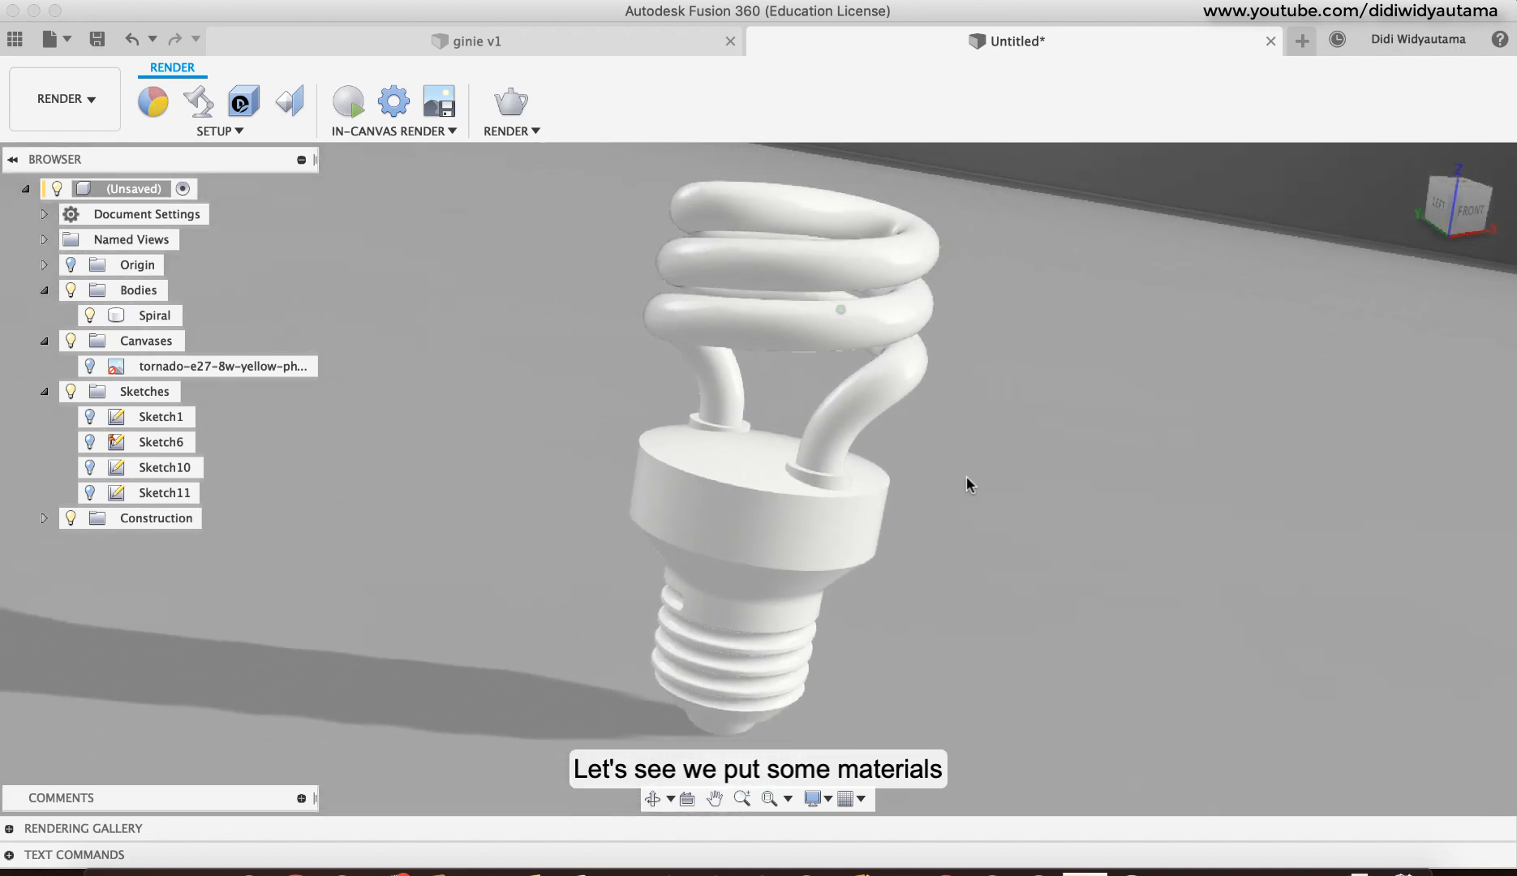
{"action": "left_click", "coordinate": [153, 102]}
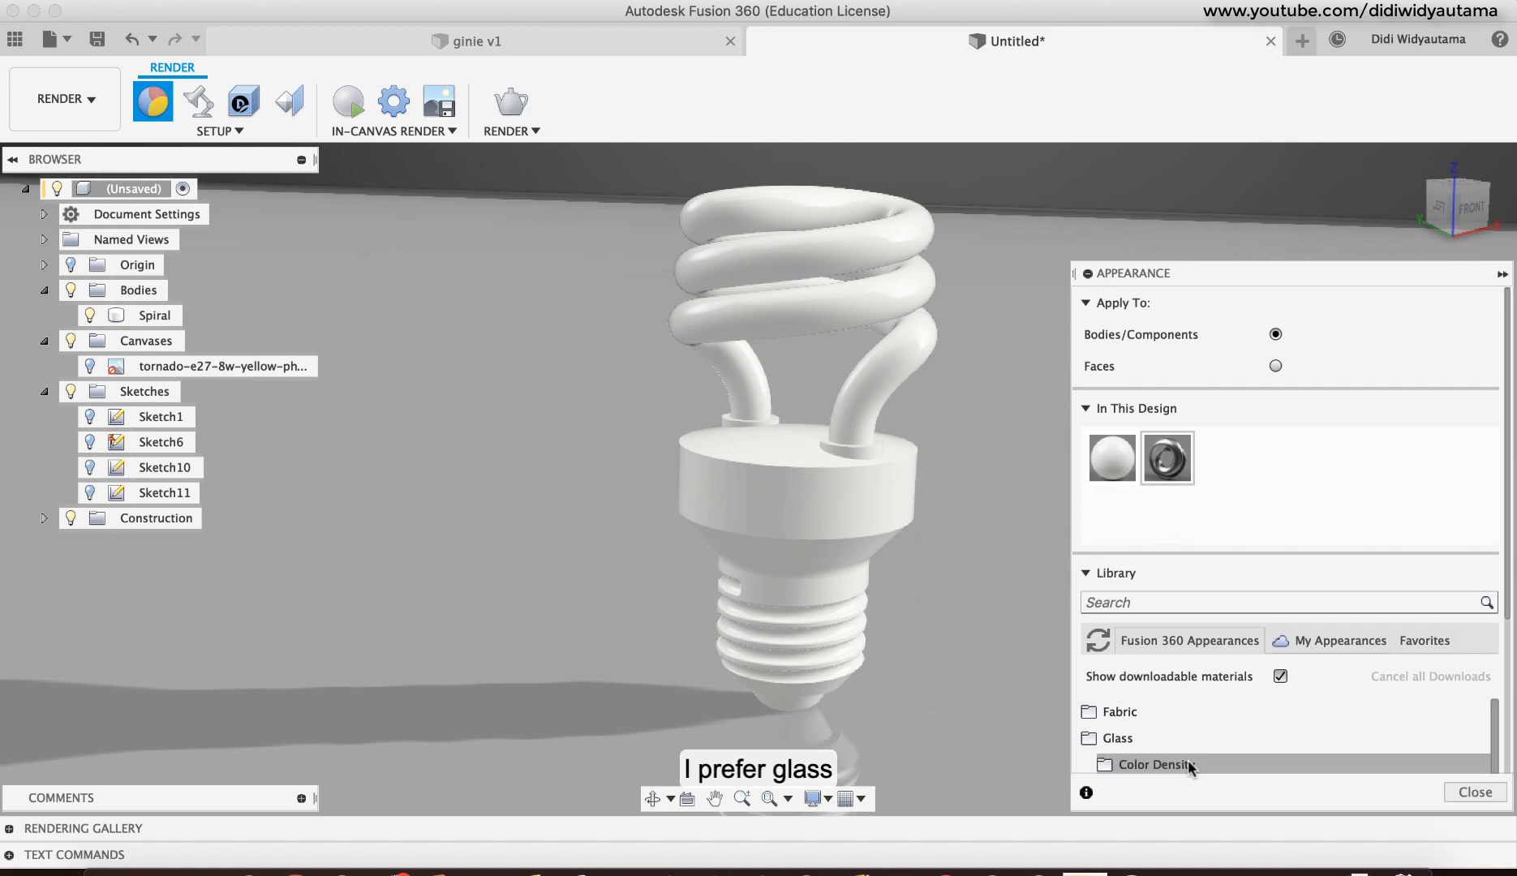
{"action": "scroll", "coordinate": [1296, 713], "scroll_direction": "down", "scroll_amount": 3}
{"action": "scroll", "coordinate": [1296, 718], "scroll_direction": "up", "scroll_amount": 3}
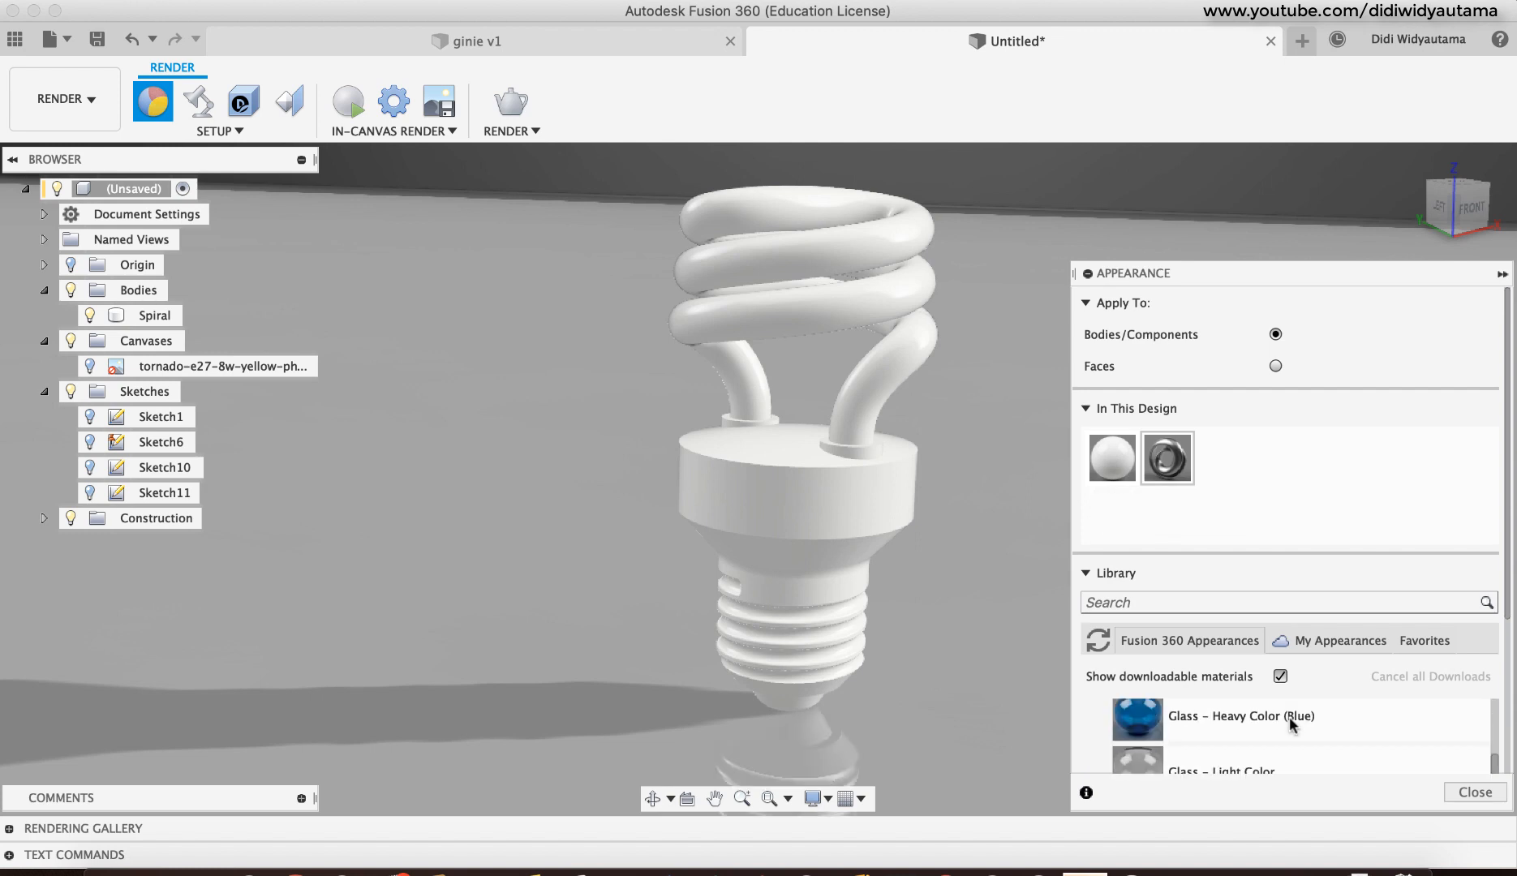
{"action": "left_click_drag", "start_coordinate": [907, 296], "coordinate": [928, 312]}
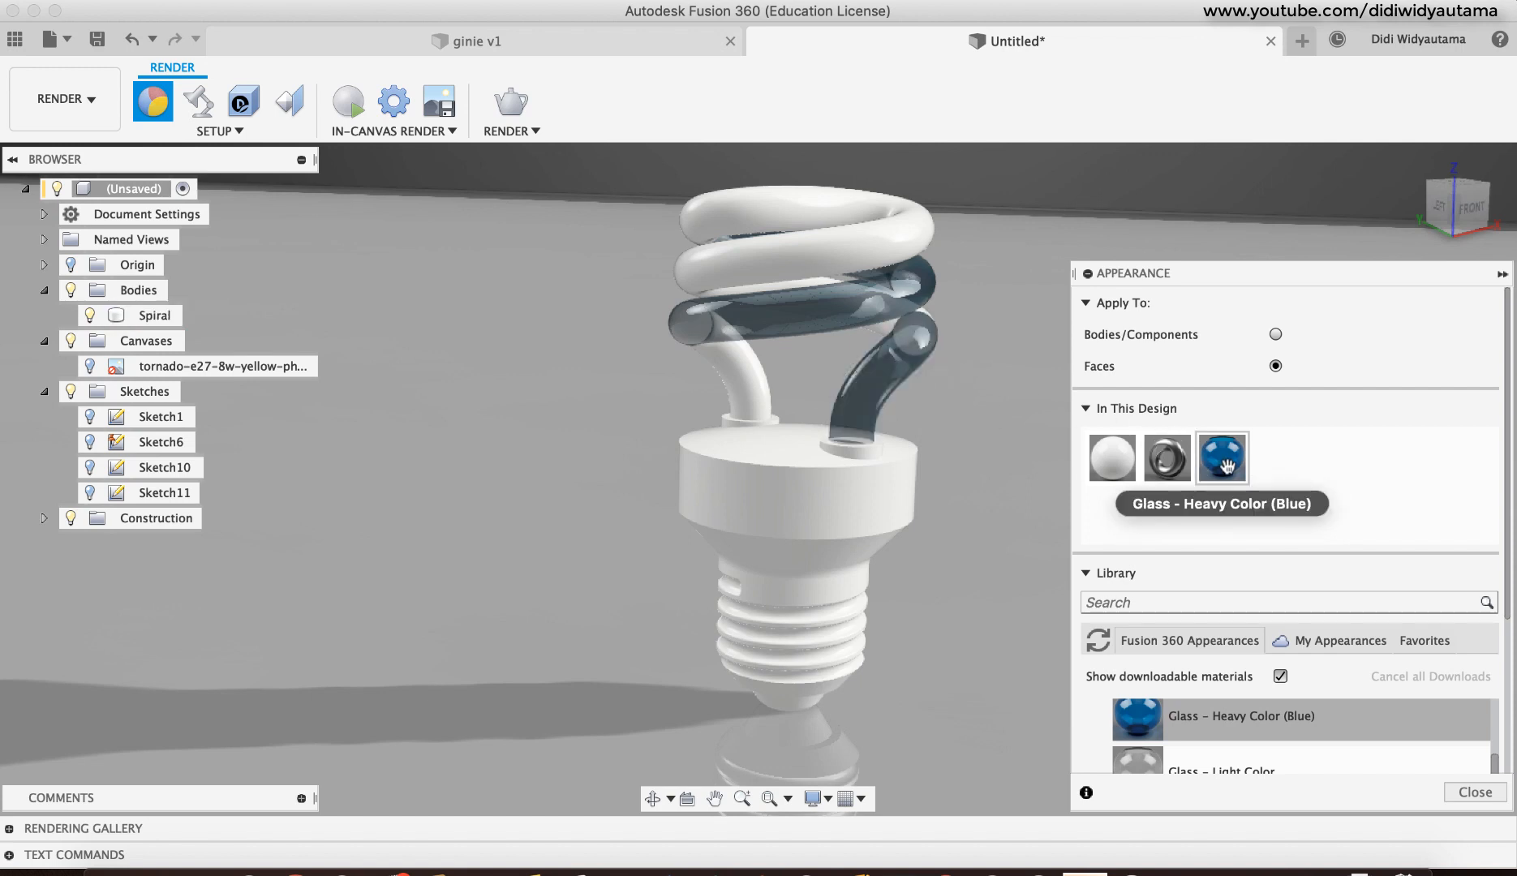
{"action": "left_click_drag", "start_coordinate": [1222, 458], "coordinate": [781, 205]}
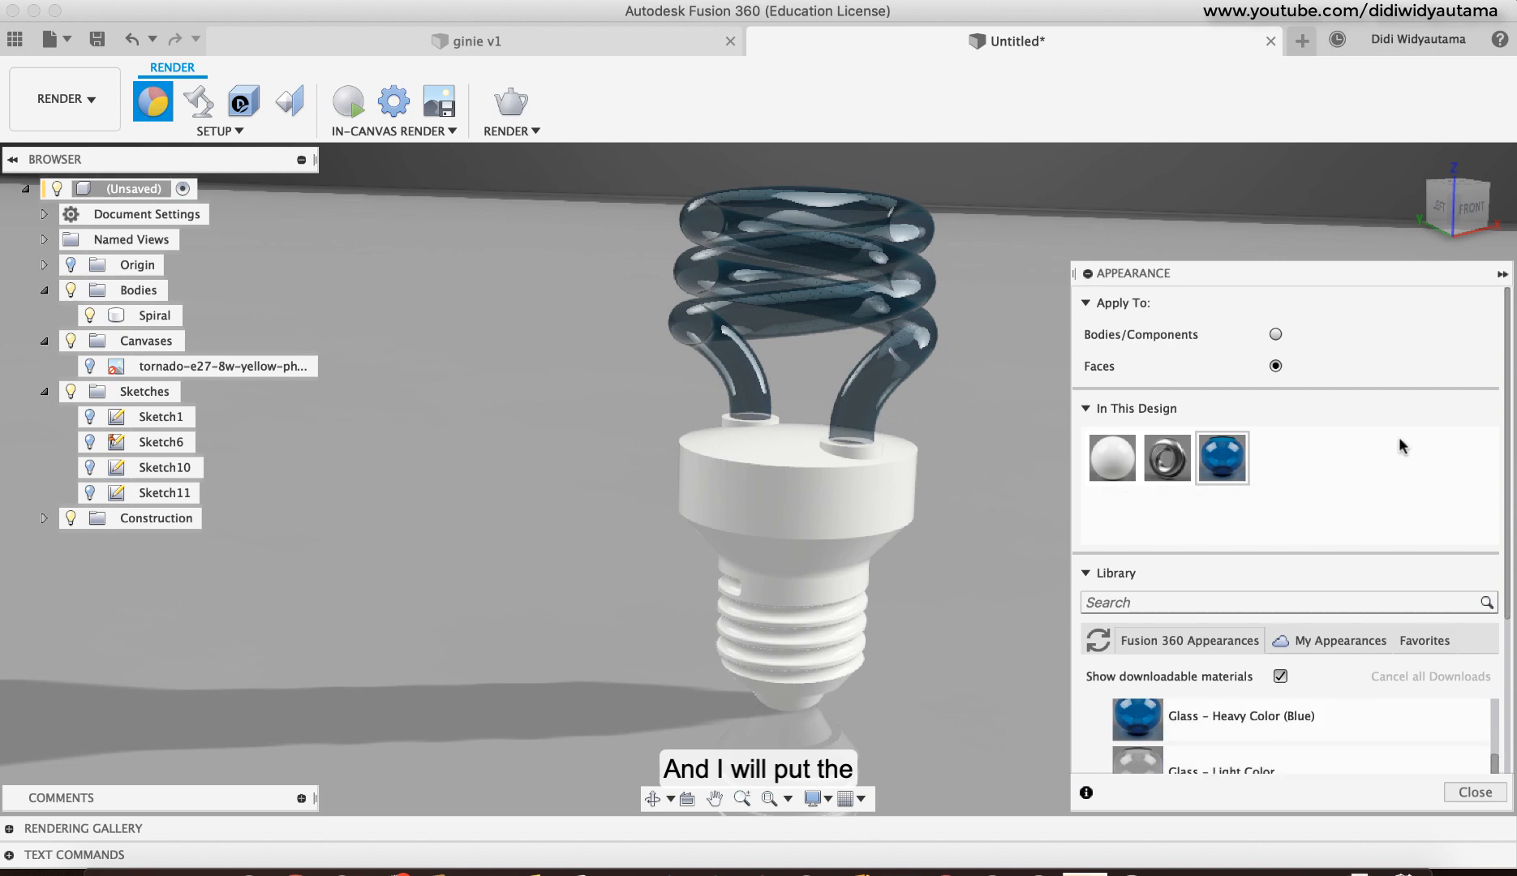
Step: Apply the Chrome metal appearance to the threaded faces of the screw base
{"action": "scroll", "coordinate": [1404, 442], "scroll_direction": "down", "scroll_amount": 3}
{"action": "scroll", "coordinate": [1234, 672], "scroll_direction": "down", "scroll_amount": 4}
{"action": "scroll", "coordinate": [1231, 673], "scroll_direction": "up", "scroll_amount": 10}
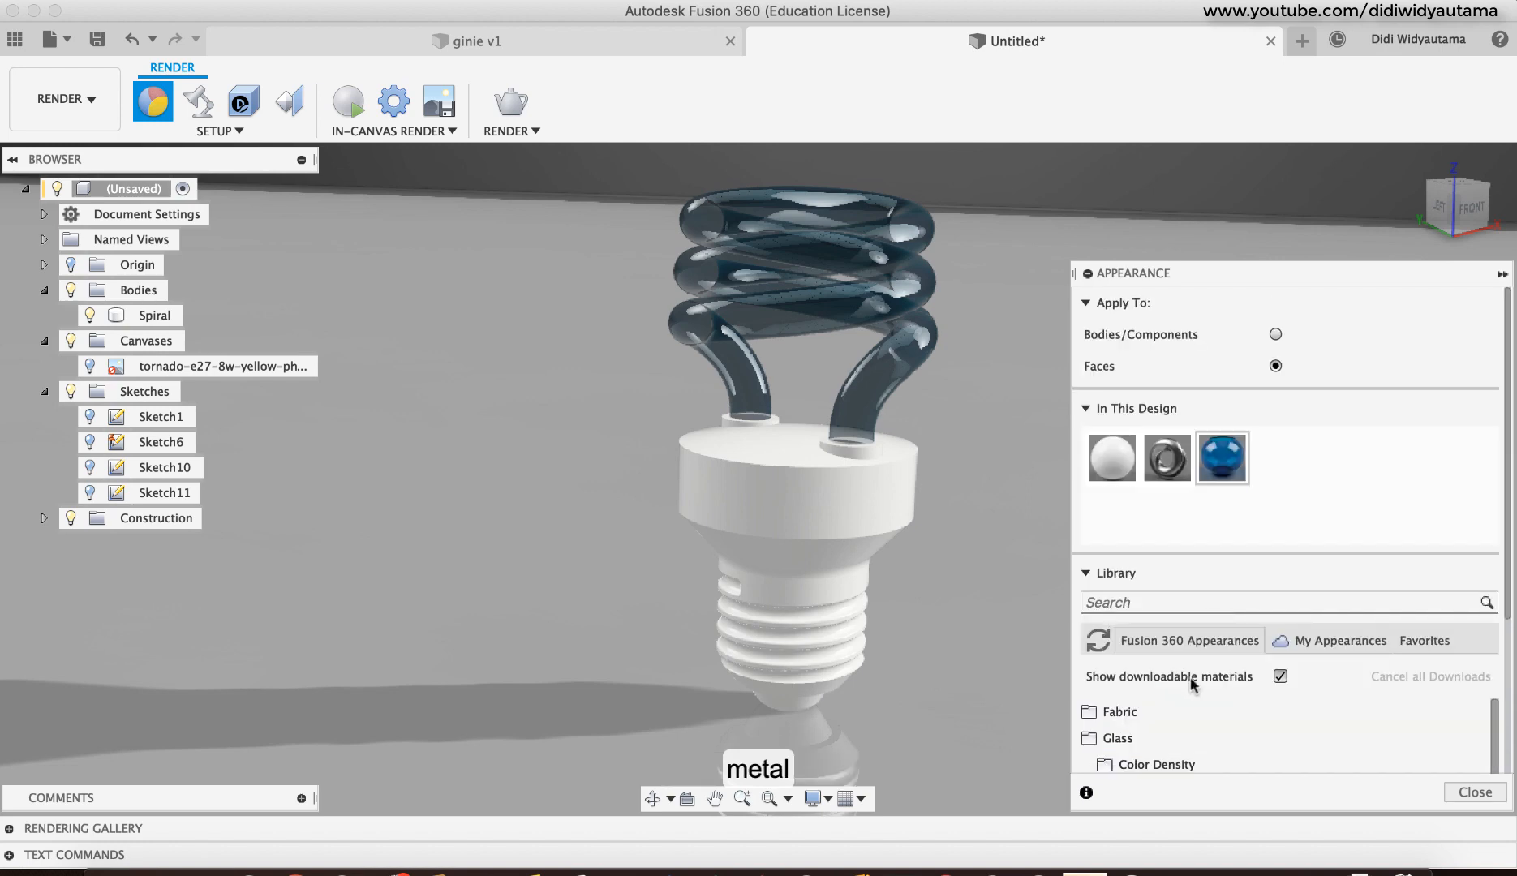
{"action": "scroll", "coordinate": [1191, 684], "scroll_direction": "down", "scroll_amount": 6}
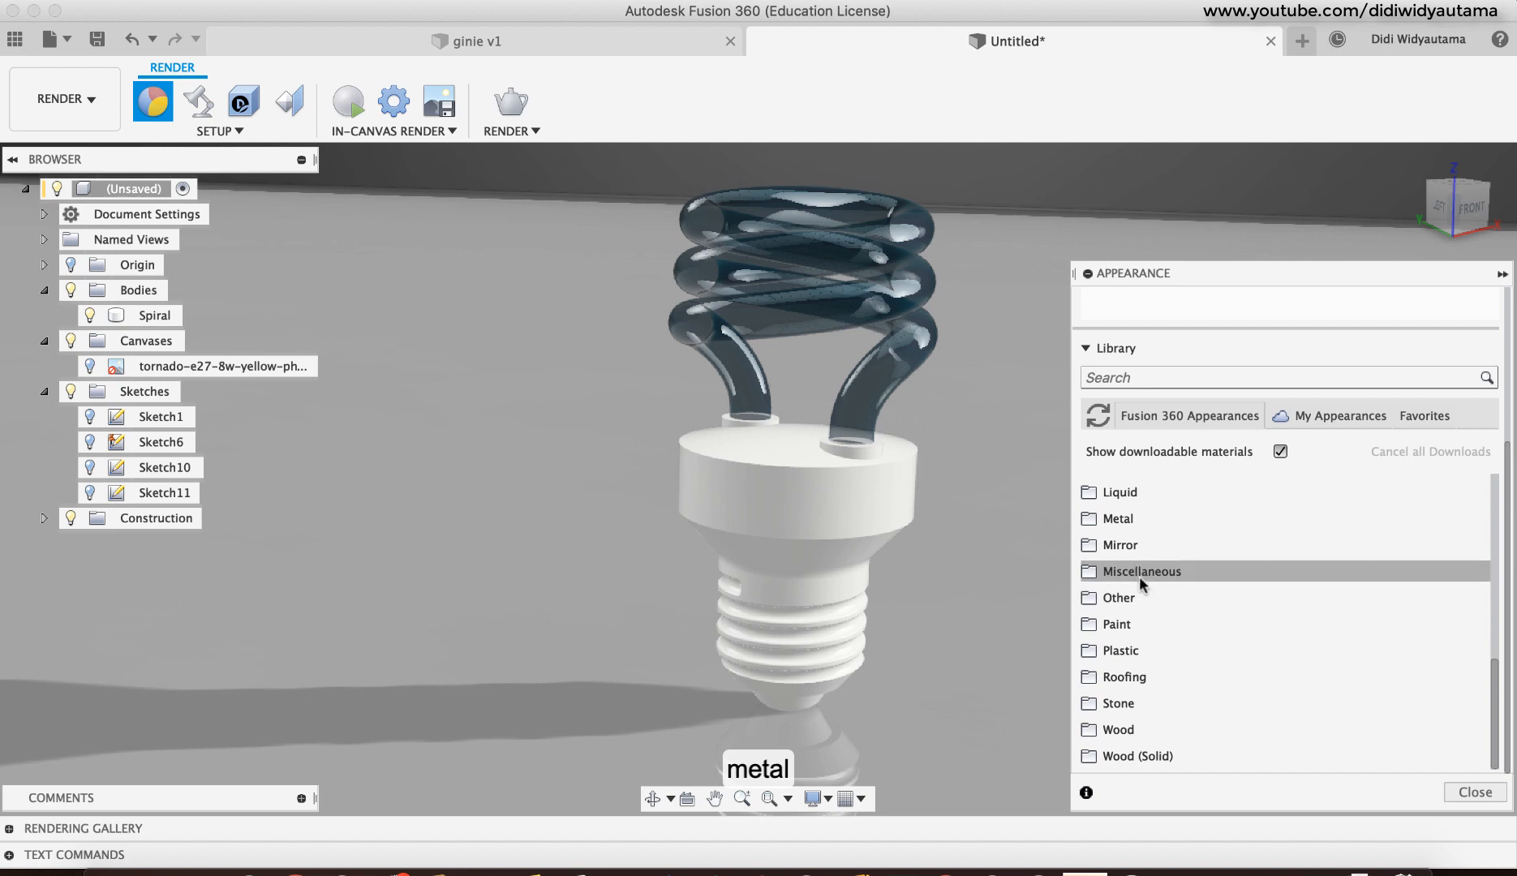
{"action": "left_click", "coordinate": [1128, 520]}
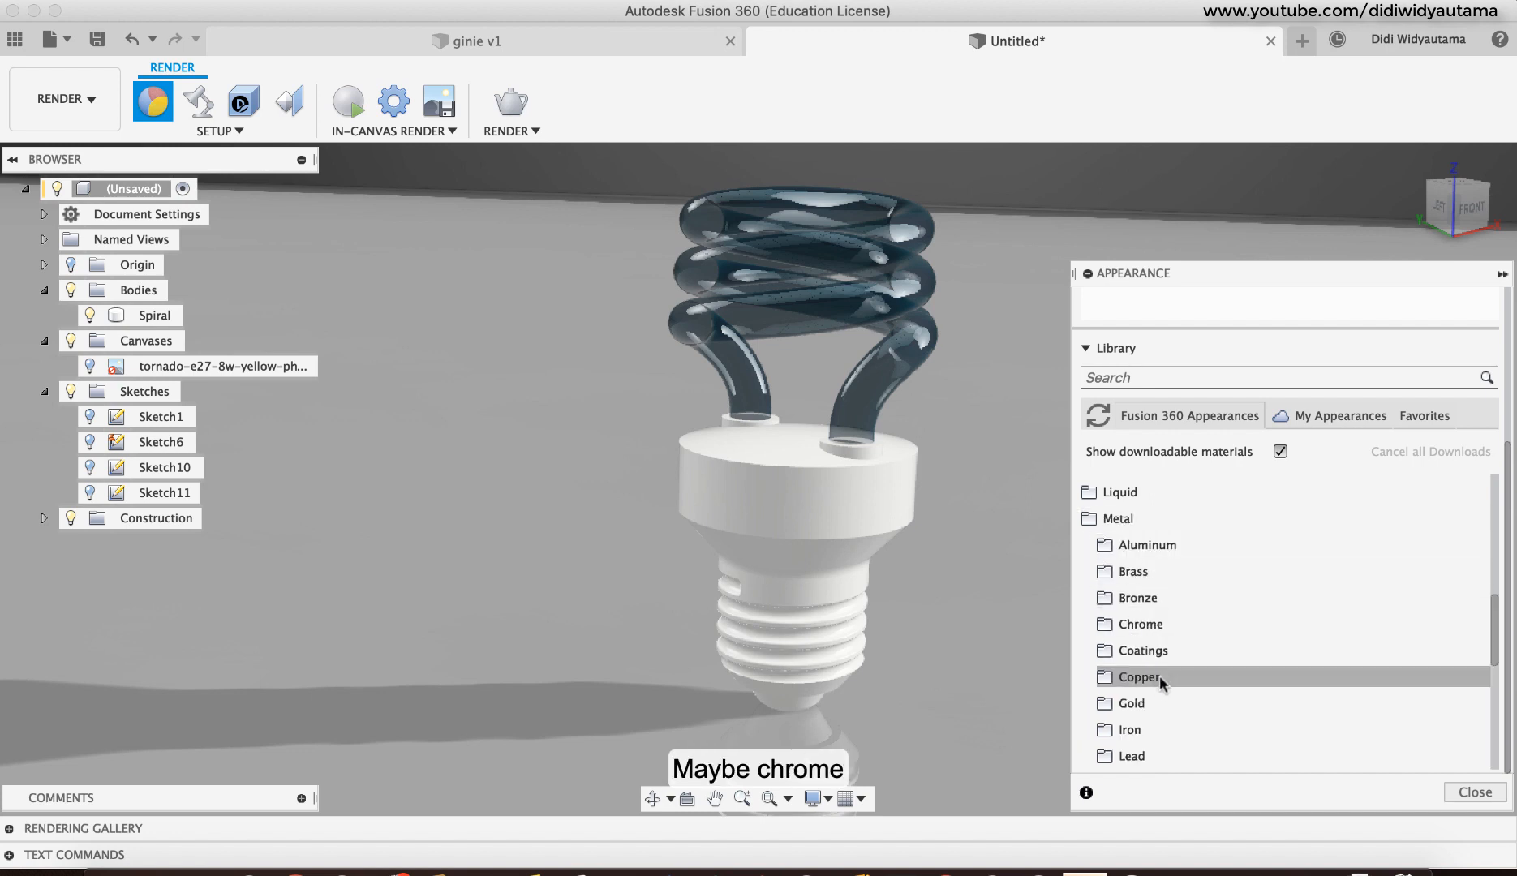
{"action": "left_click", "coordinate": [1165, 624]}
{"action": "left_click_drag", "start_coordinate": [1178, 668], "coordinate": [804, 617]}
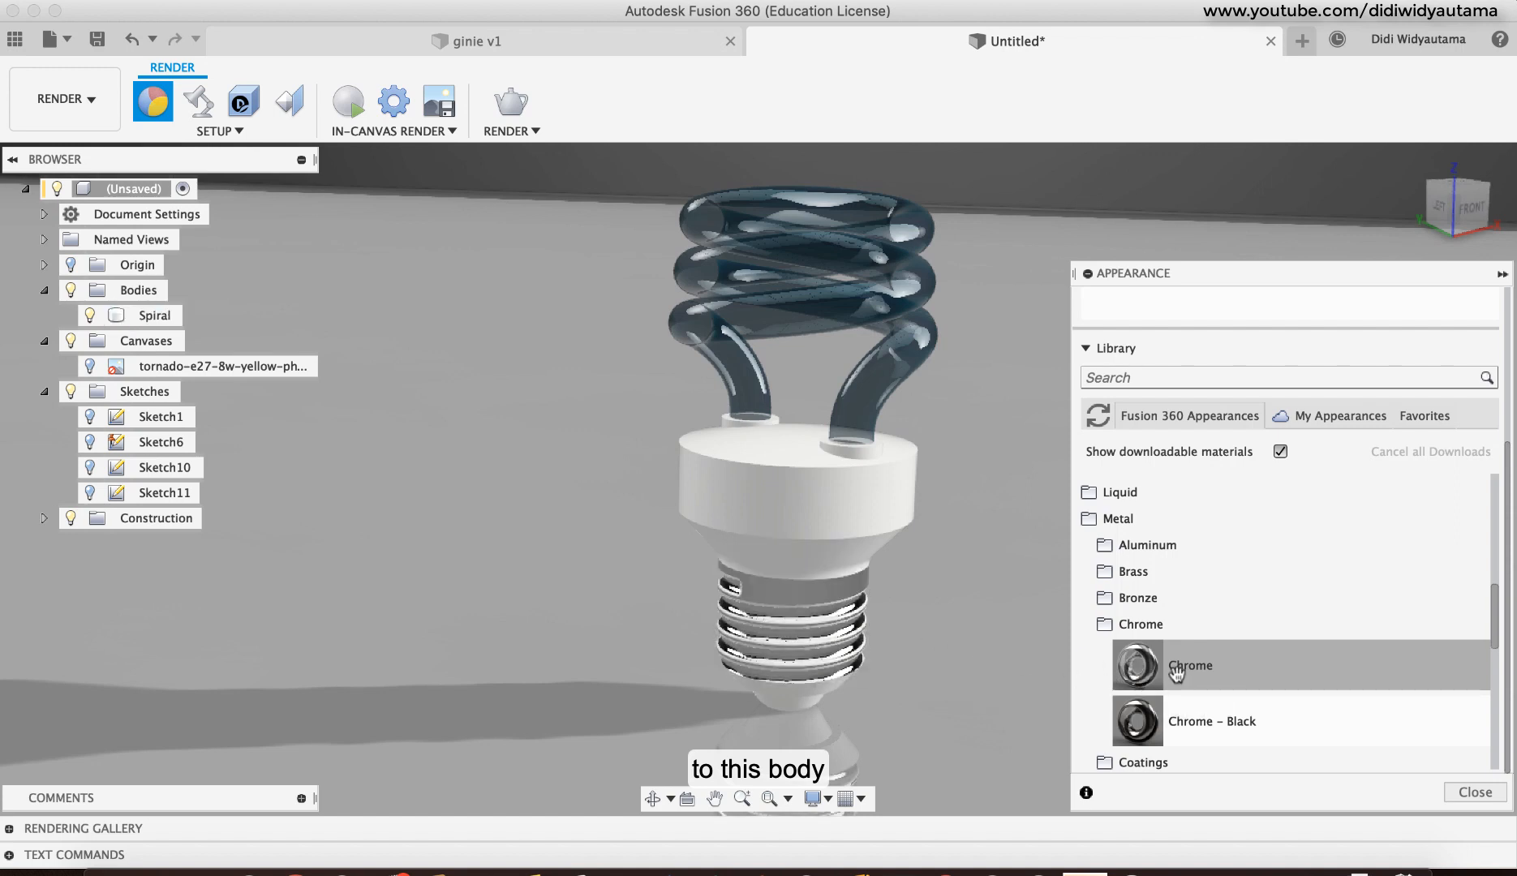
{"action": "left_click_drag", "start_coordinate": [1177, 673], "coordinate": [908, 670]}
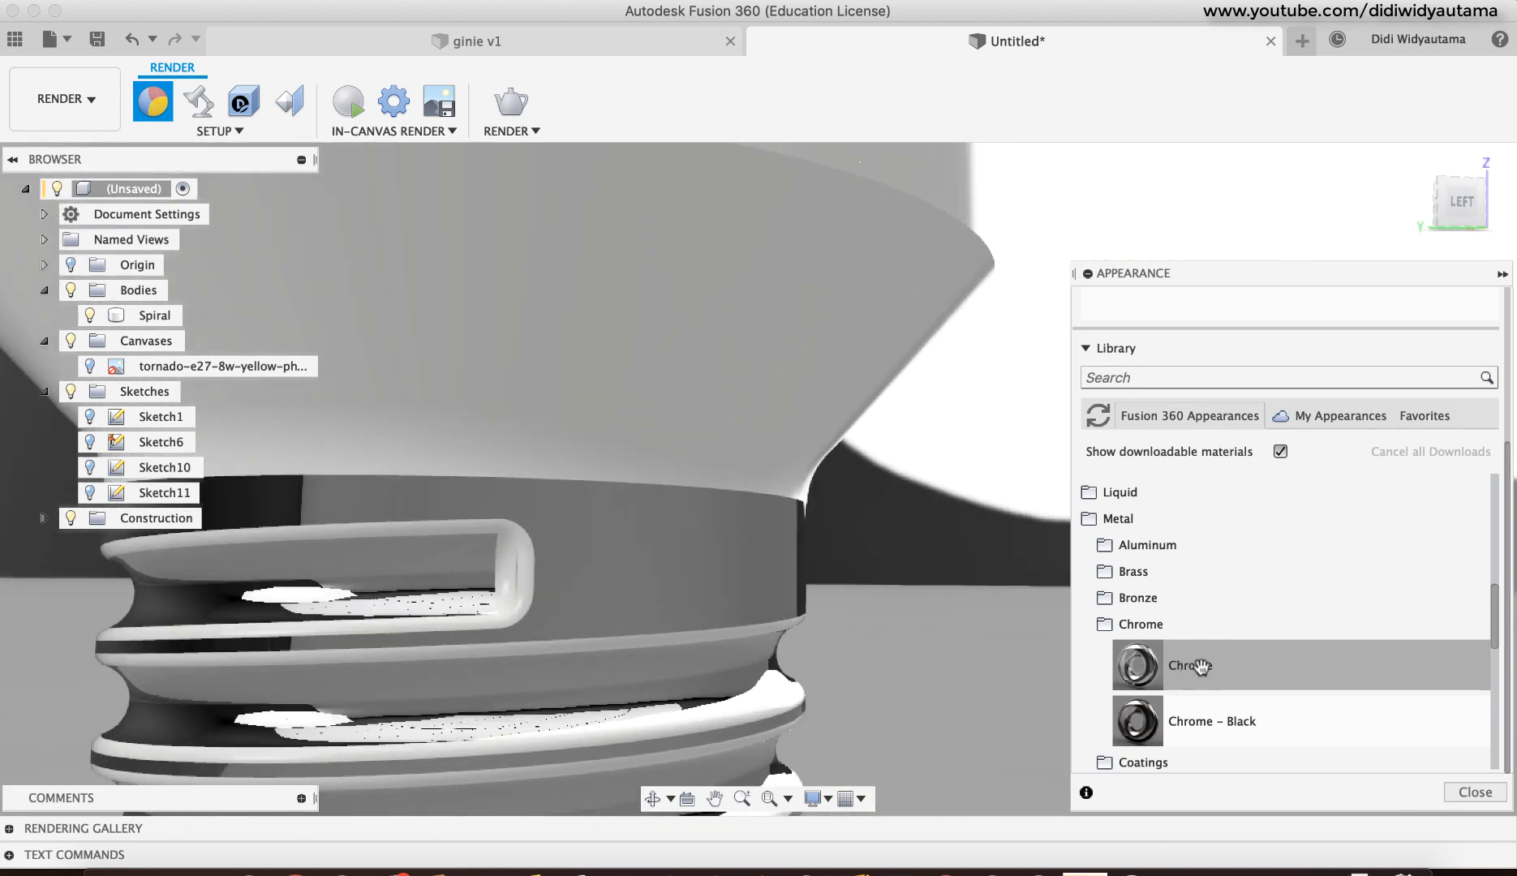
Step: Apply Chrome to the remaining small edge faces around the thread's blunt end and along the thread ridge
{"action": "left_click_drag", "start_coordinate": [1198, 667], "coordinate": [534, 565]}
{"action": "left_click_drag", "start_coordinate": [1175, 665], "coordinate": [531, 568]}
{"action": "left_click_drag", "start_coordinate": [1209, 675], "coordinate": [535, 625]}
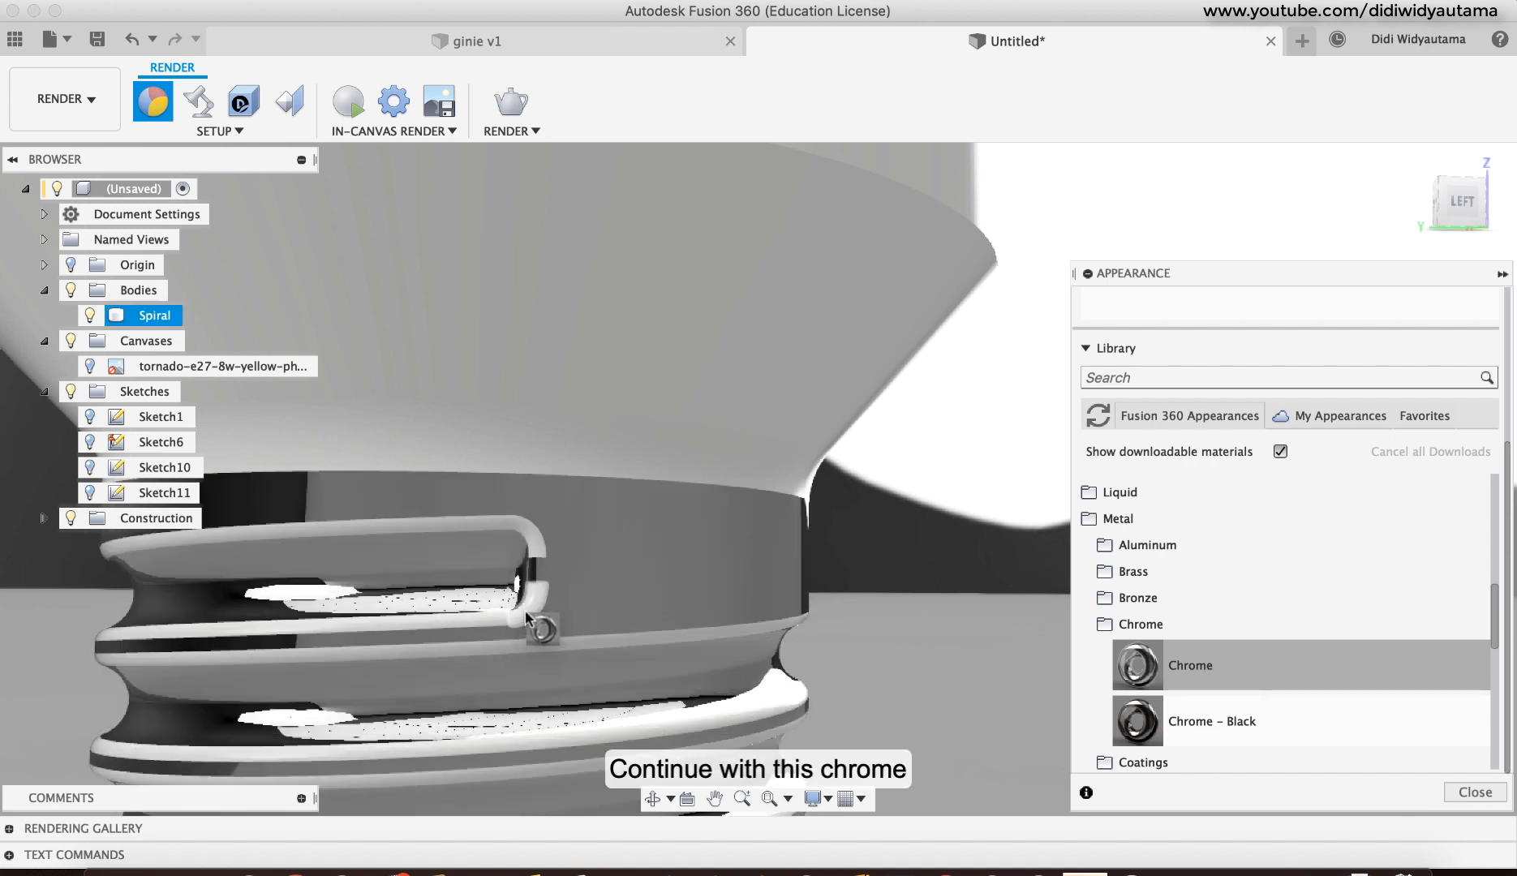
{"action": "left_click_drag", "start_coordinate": [1178, 667], "coordinate": [532, 540]}
{"action": "left_click_drag", "start_coordinate": [1232, 672], "coordinate": [478, 532]}
{"action": "middle_click_drag", "start_coordinate": [579, 629], "coordinate": [586, 672], "text": "shift"}
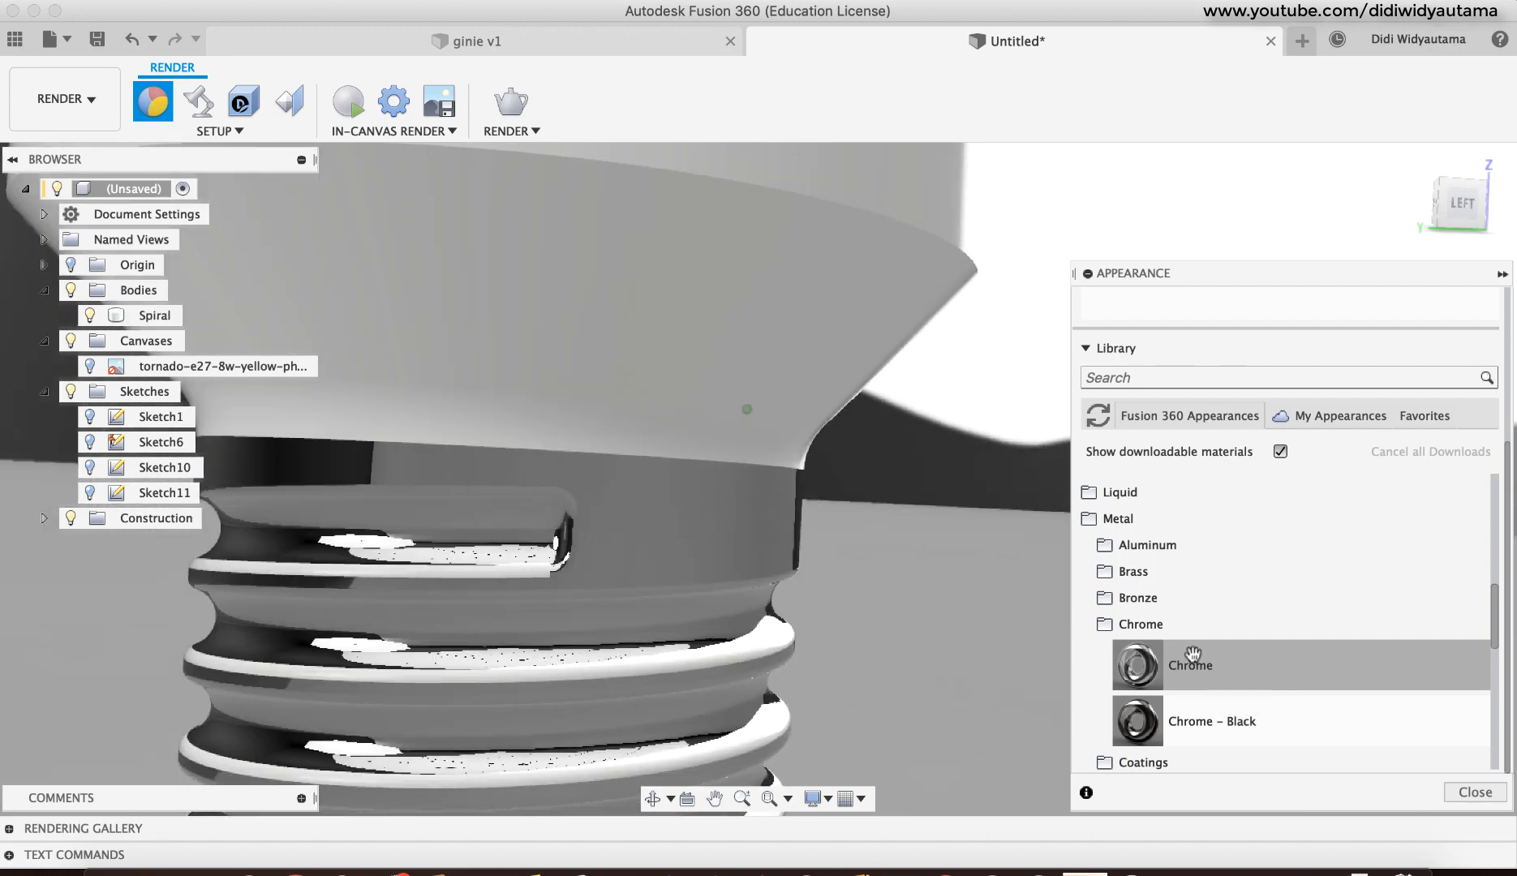
{"action": "left_click_drag", "start_coordinate": [1152, 665], "coordinate": [479, 573]}
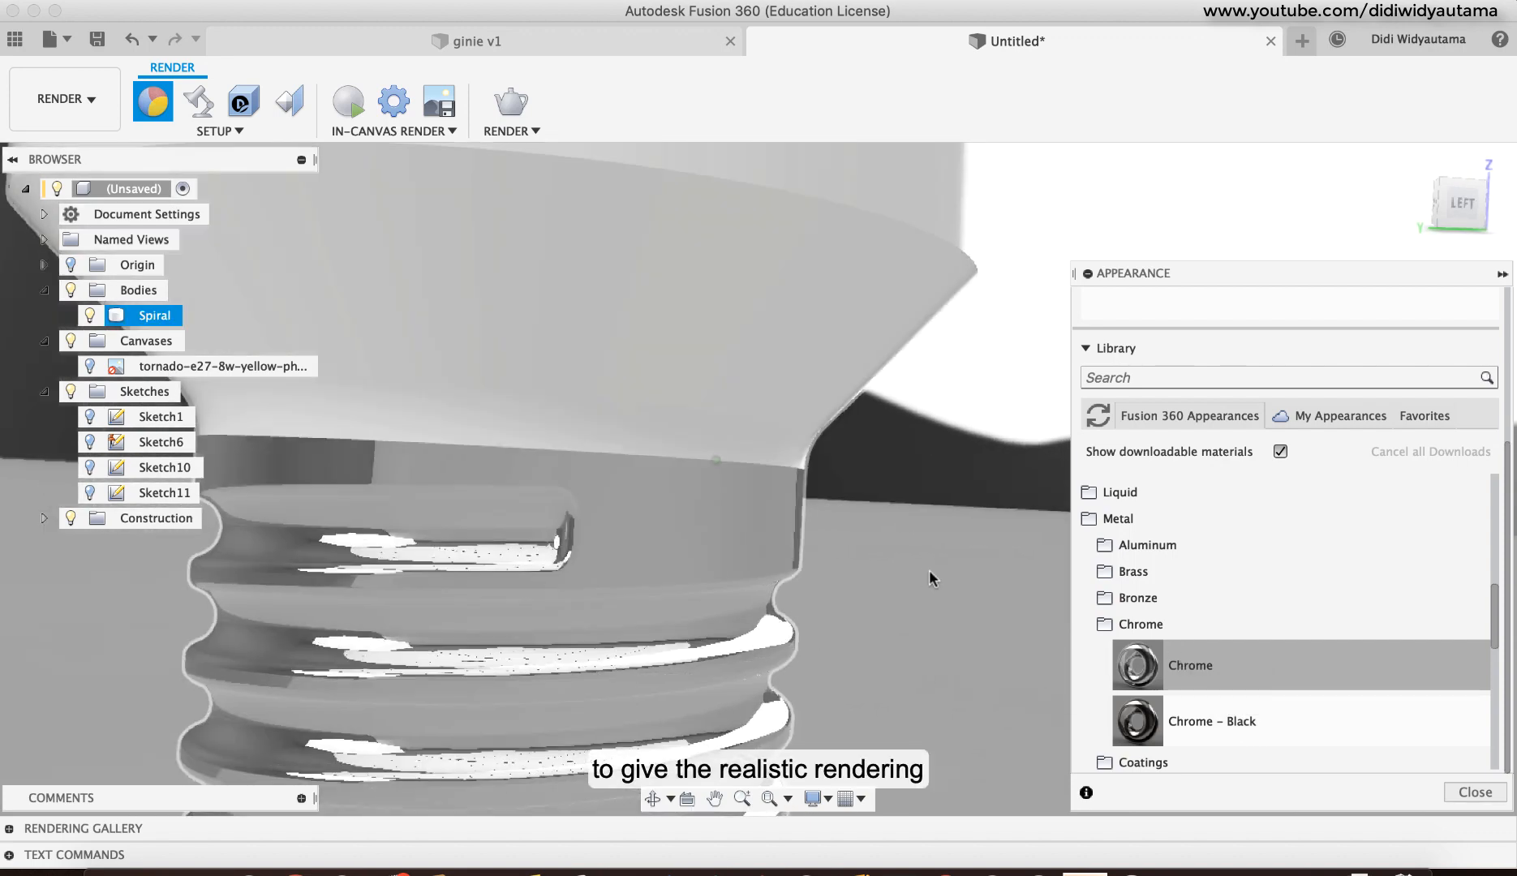
Step: Finish assigning appearances, frame the whole lamp and start the in-canvas render
{"action": "scroll", "coordinate": [936, 573], "scroll_direction": "down", "scroll_amount": 5}
{"action": "middle_click_drag", "start_coordinate": [938, 573], "coordinate": [922, 545], "text": "shift"}
{"action": "scroll", "coordinate": [922, 546], "scroll_direction": "down", "scroll_amount": 5}
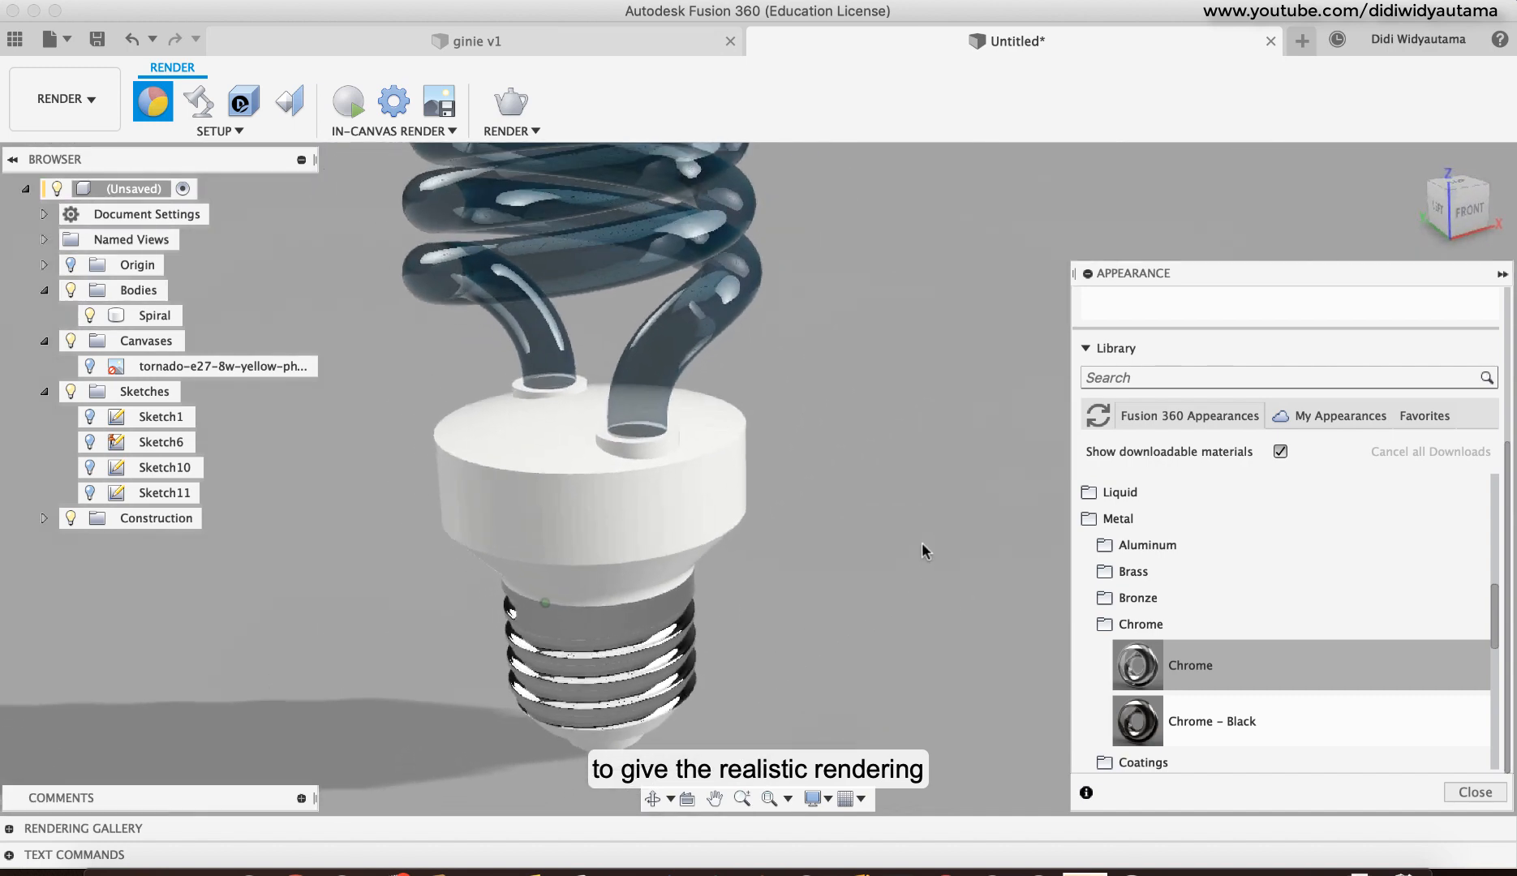
{"action": "left_click", "coordinate": [1473, 793]}
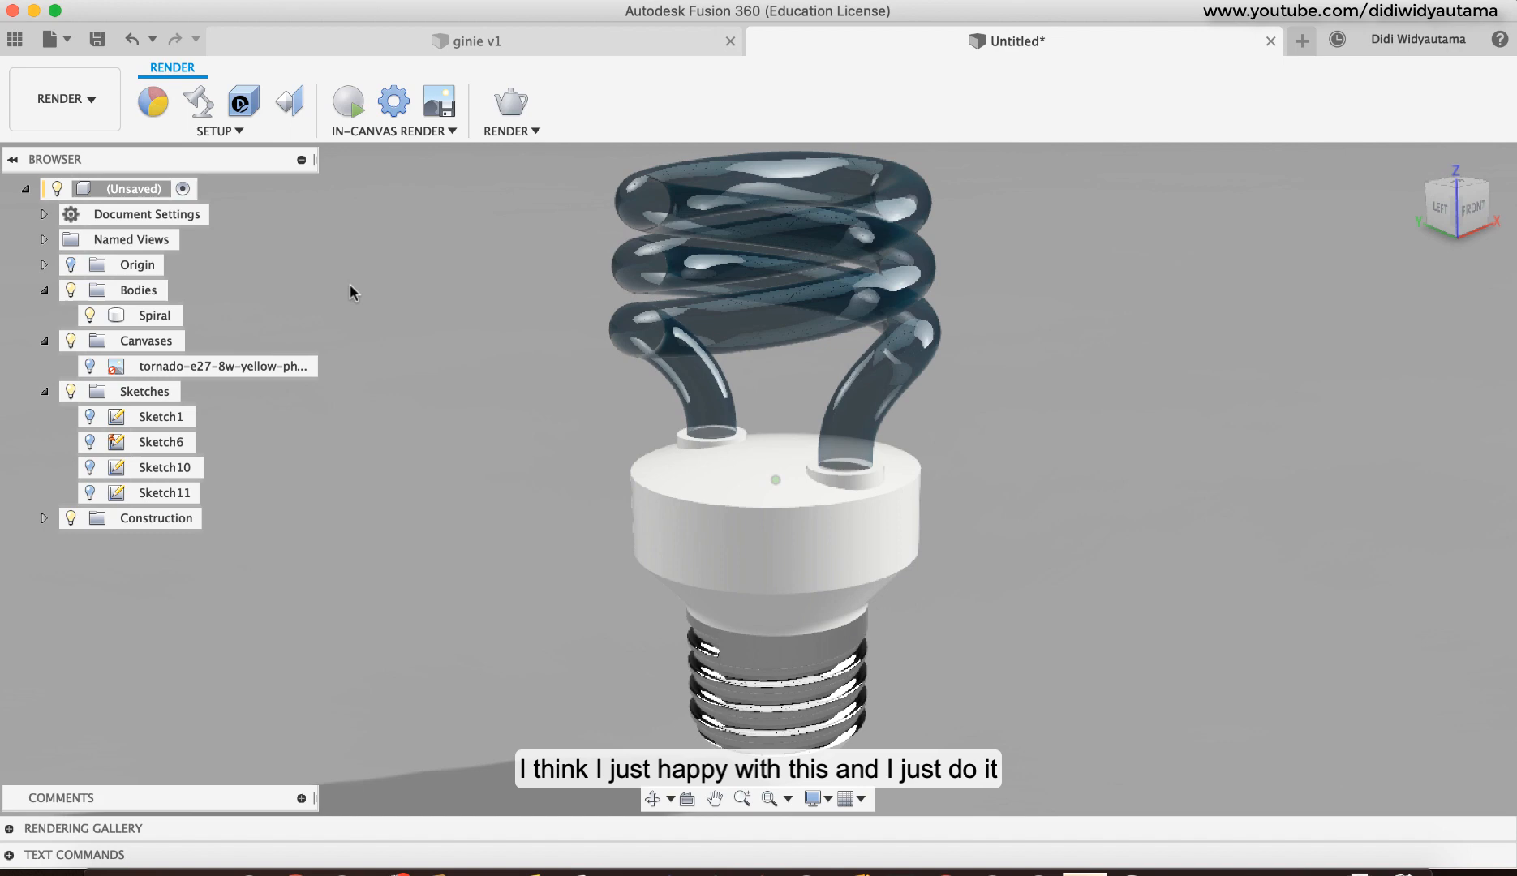
{"action": "left_click", "coordinate": [349, 102]}
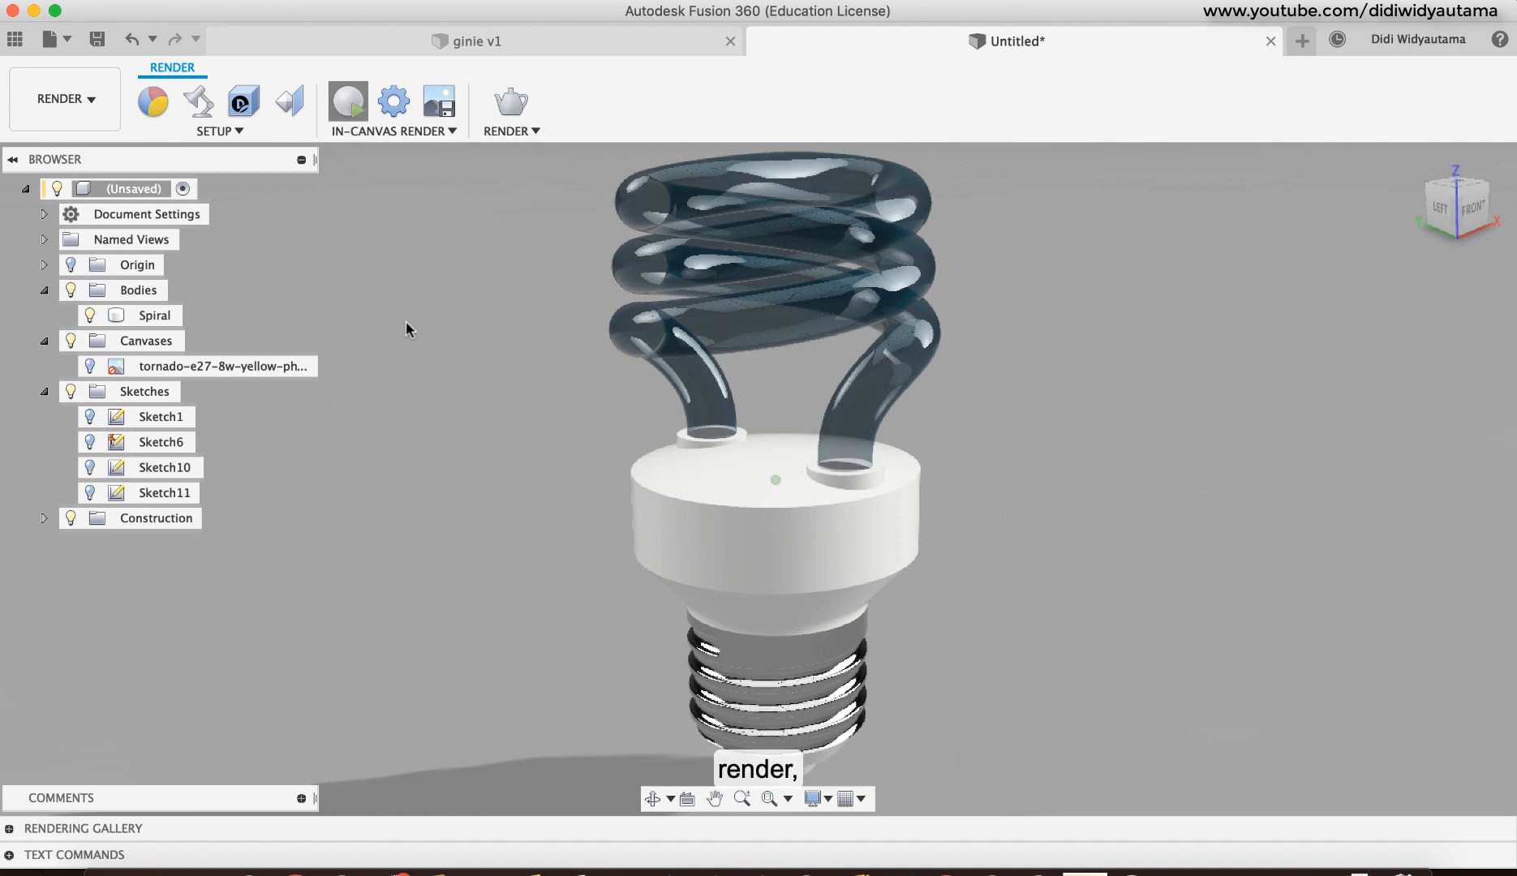